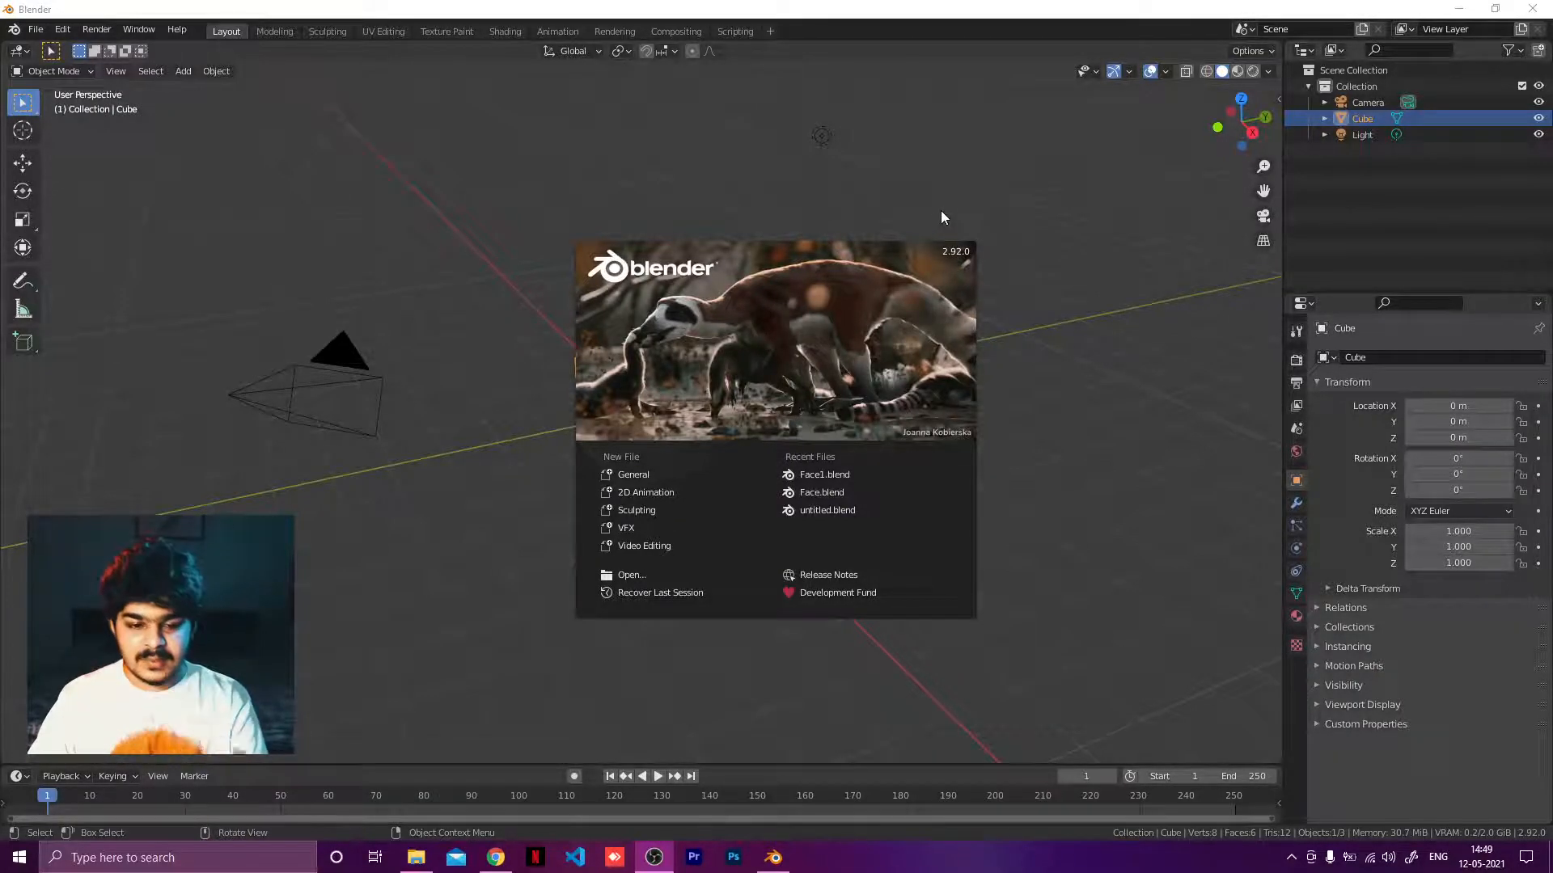
Dismiss the Blender splash screen and search Google for shield in a new browser tab.
{"action": "left_click", "coordinate": [978, 183]}
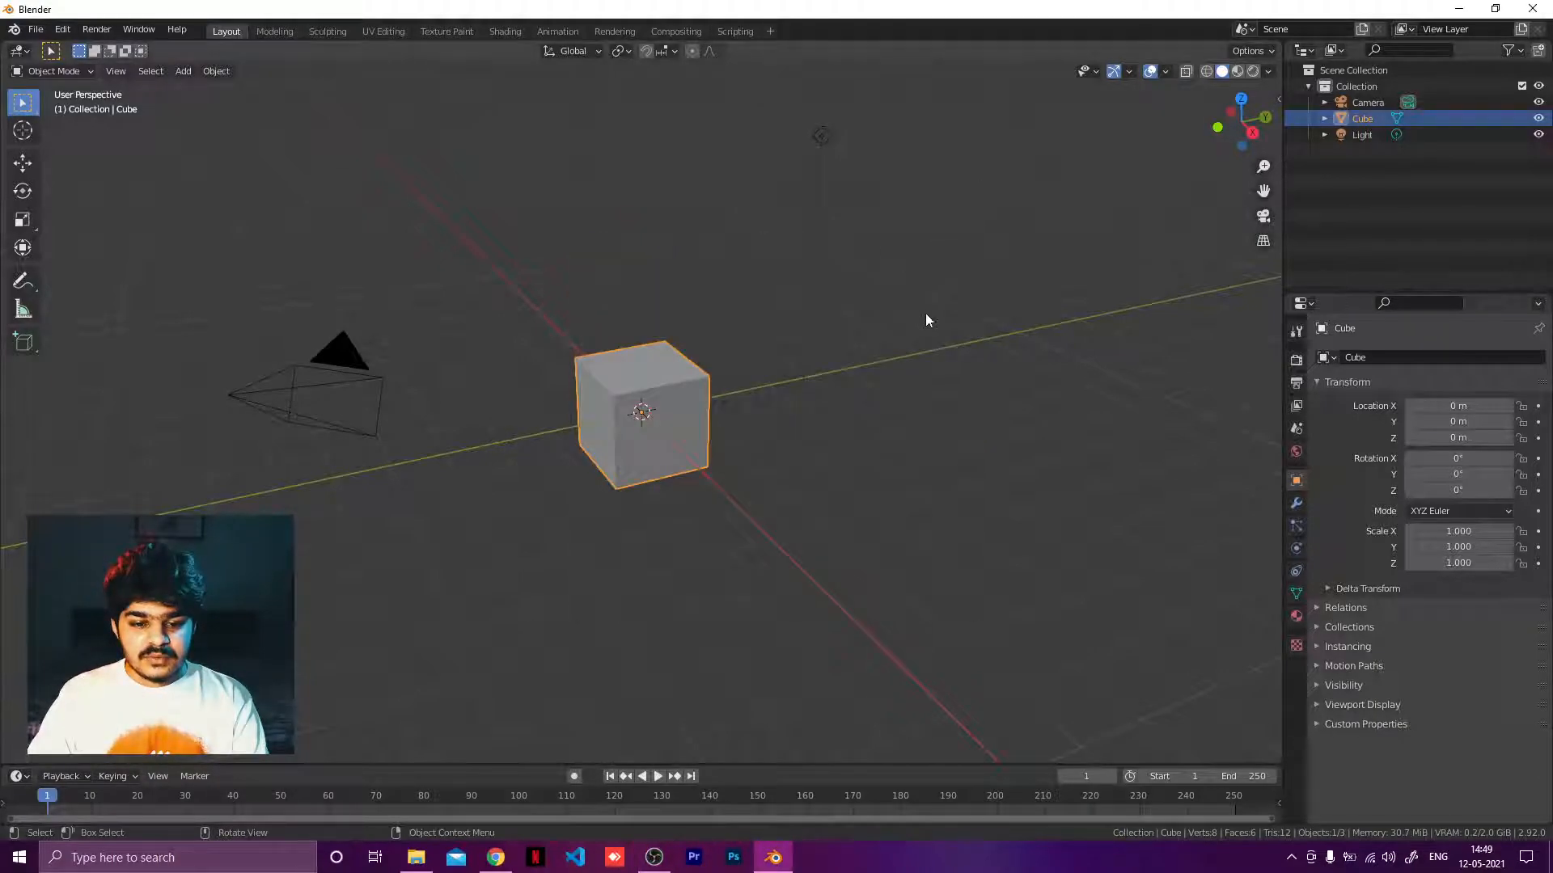
{"action": "left_click", "coordinate": [496, 857]}
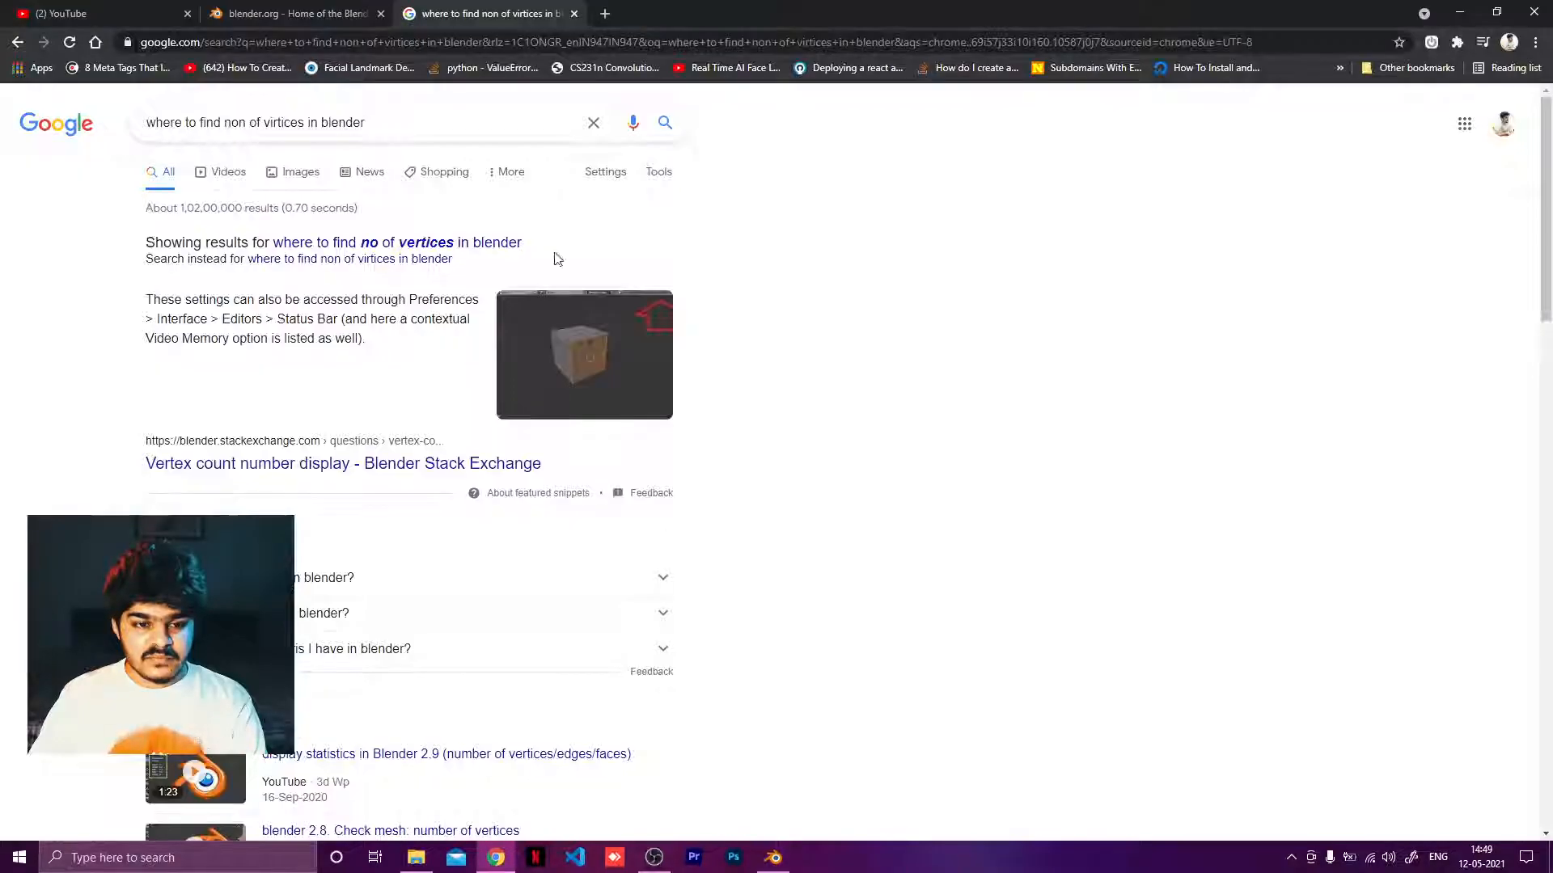
{"action": "left_click", "coordinate": [605, 14]}
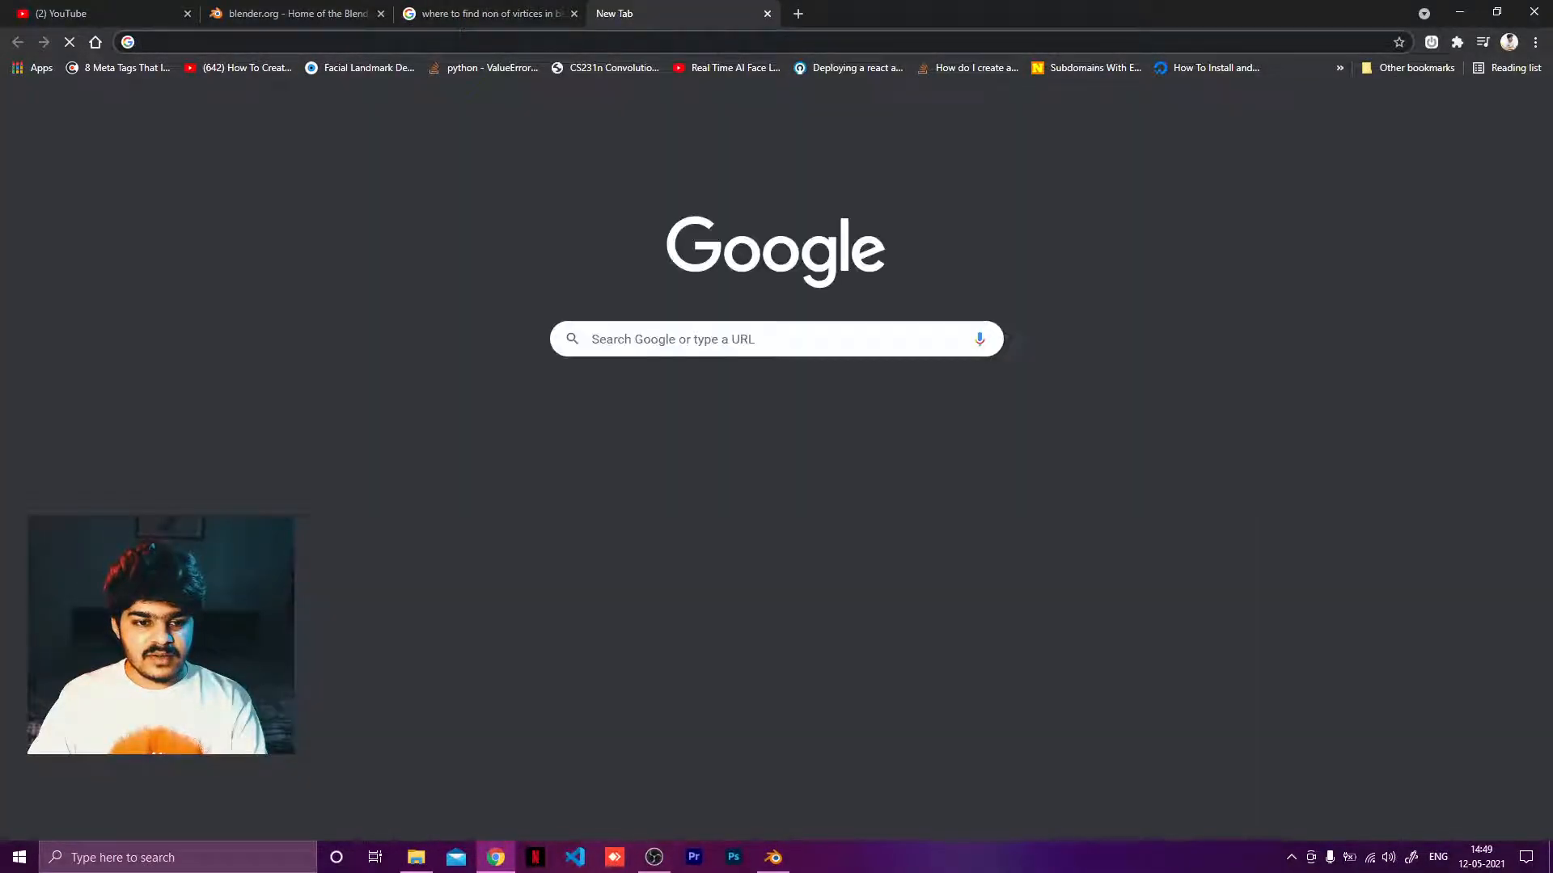
{"action": "left_click", "coordinate": [524, 42]}
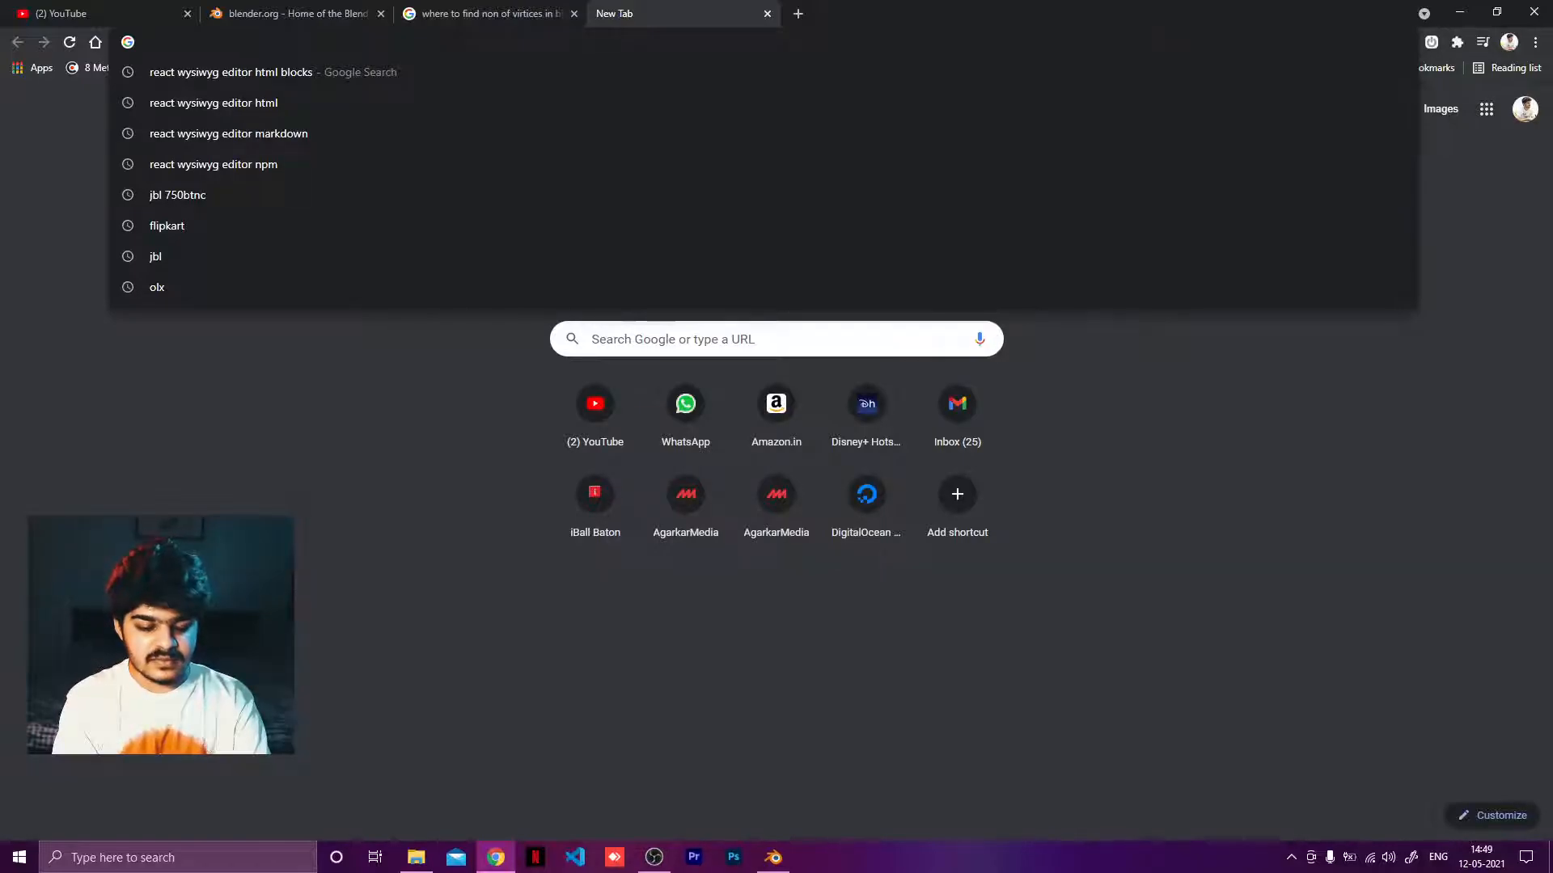
{"action": "type", "text": "shield"}
{"action": "key", "text": "Return"}
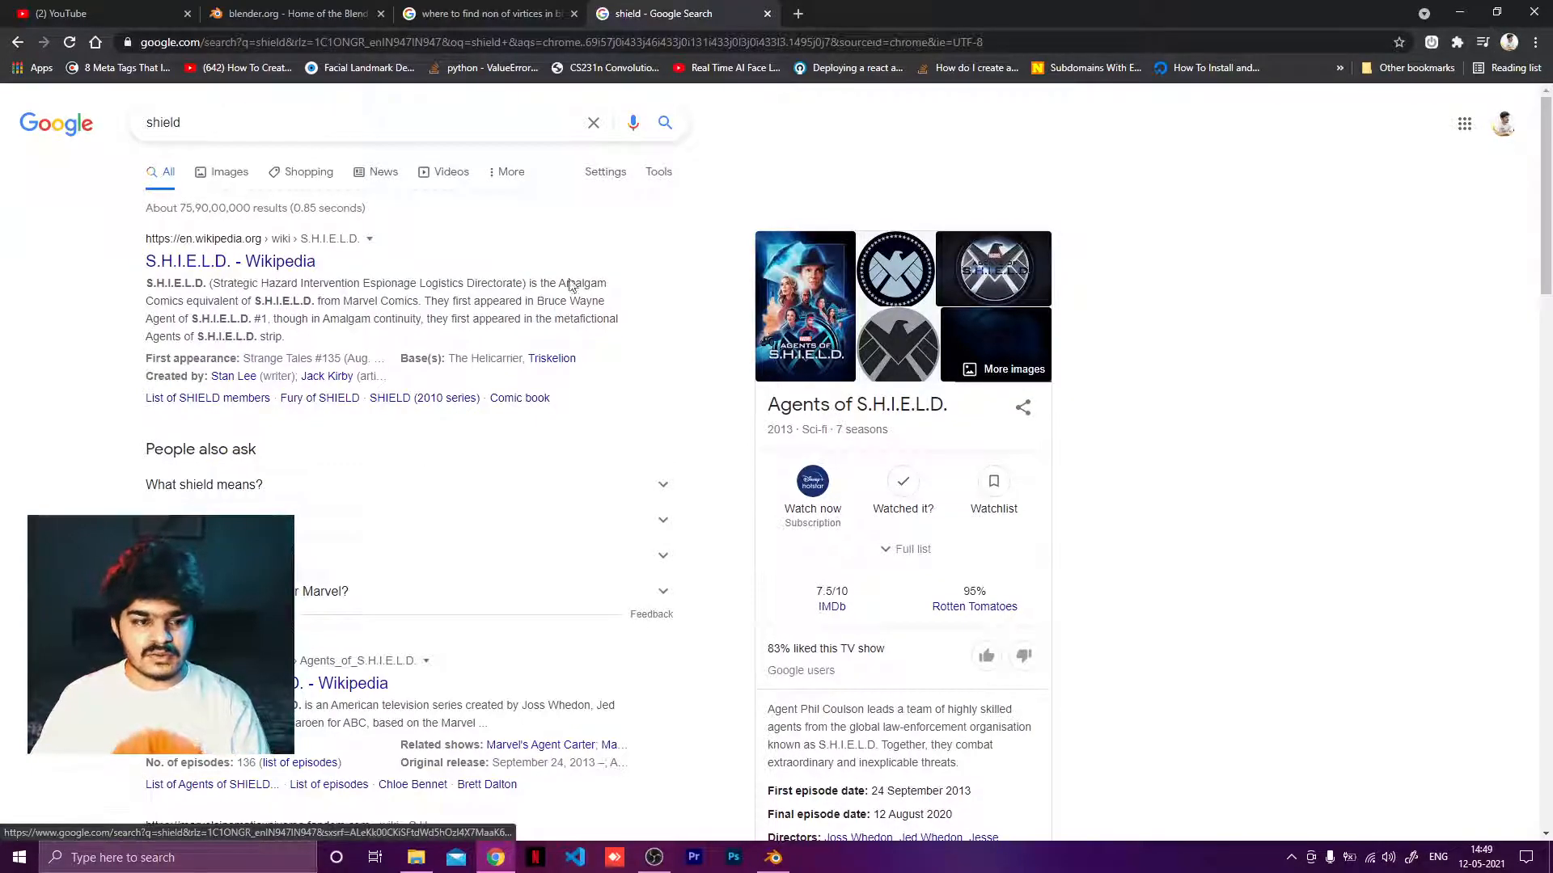
Refine the search to shield 3d and open the image results.
{"action": "left_click", "coordinate": [340, 122]}
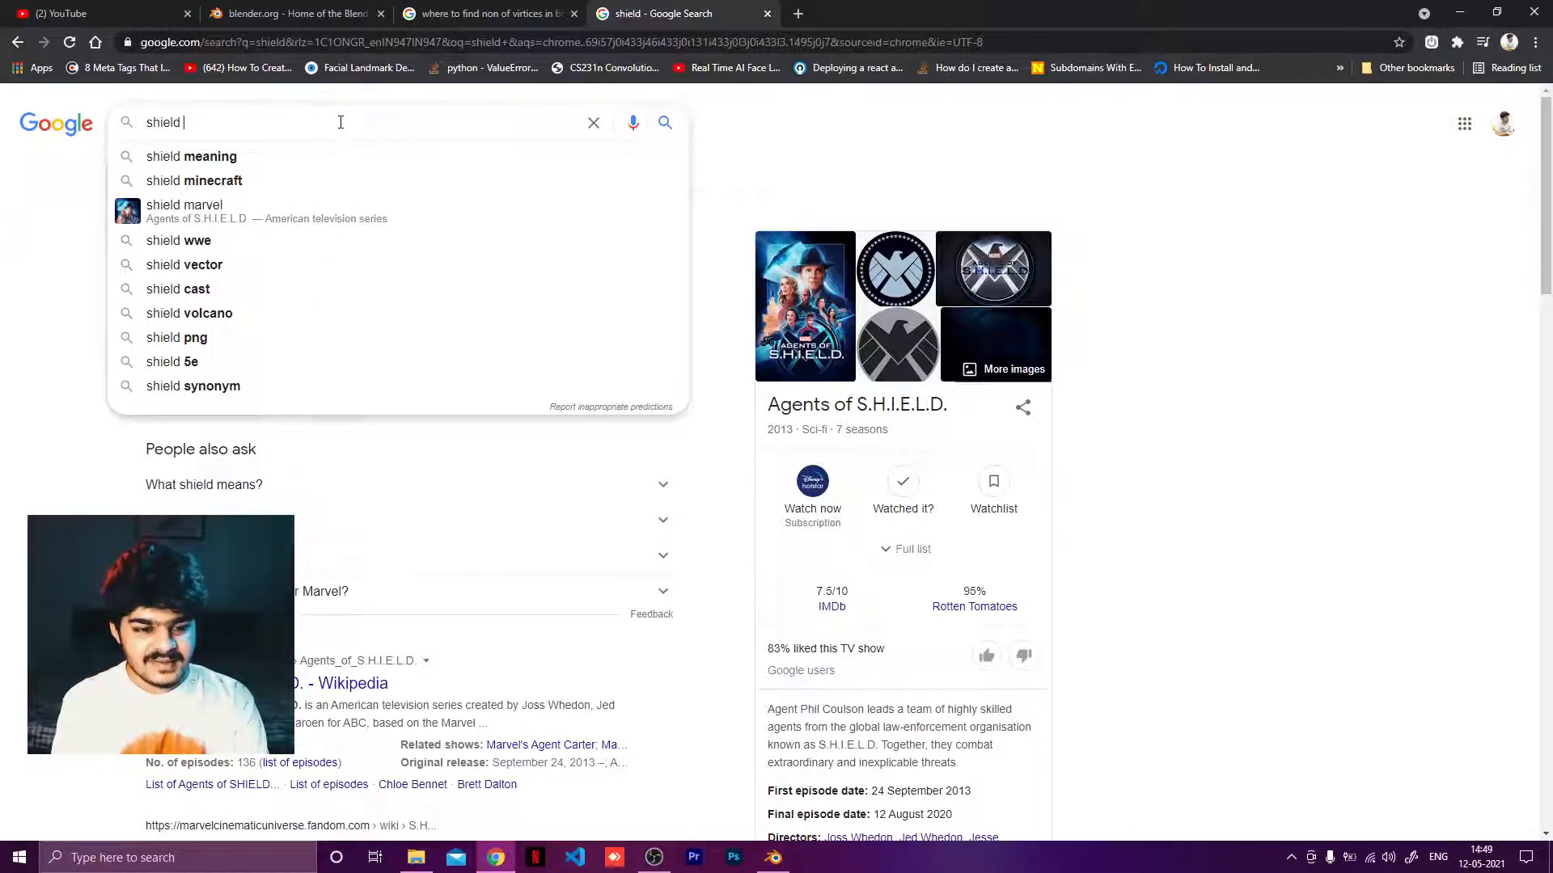
{"action": "type", "text": "3d"}
{"action": "key", "text": "Return"}
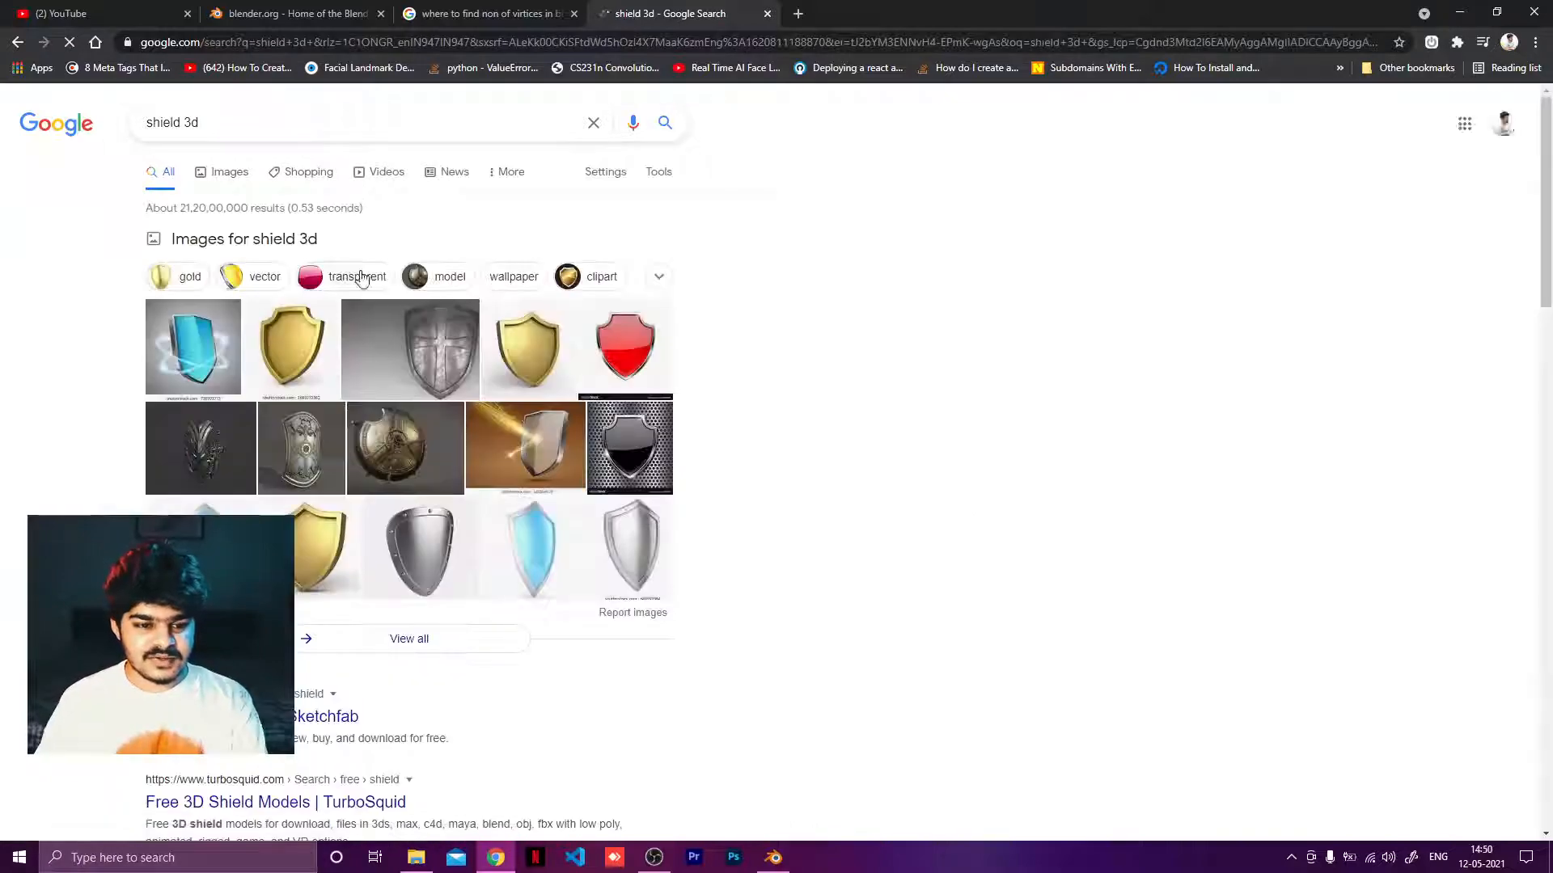
{"action": "left_click", "coordinate": [228, 172]}
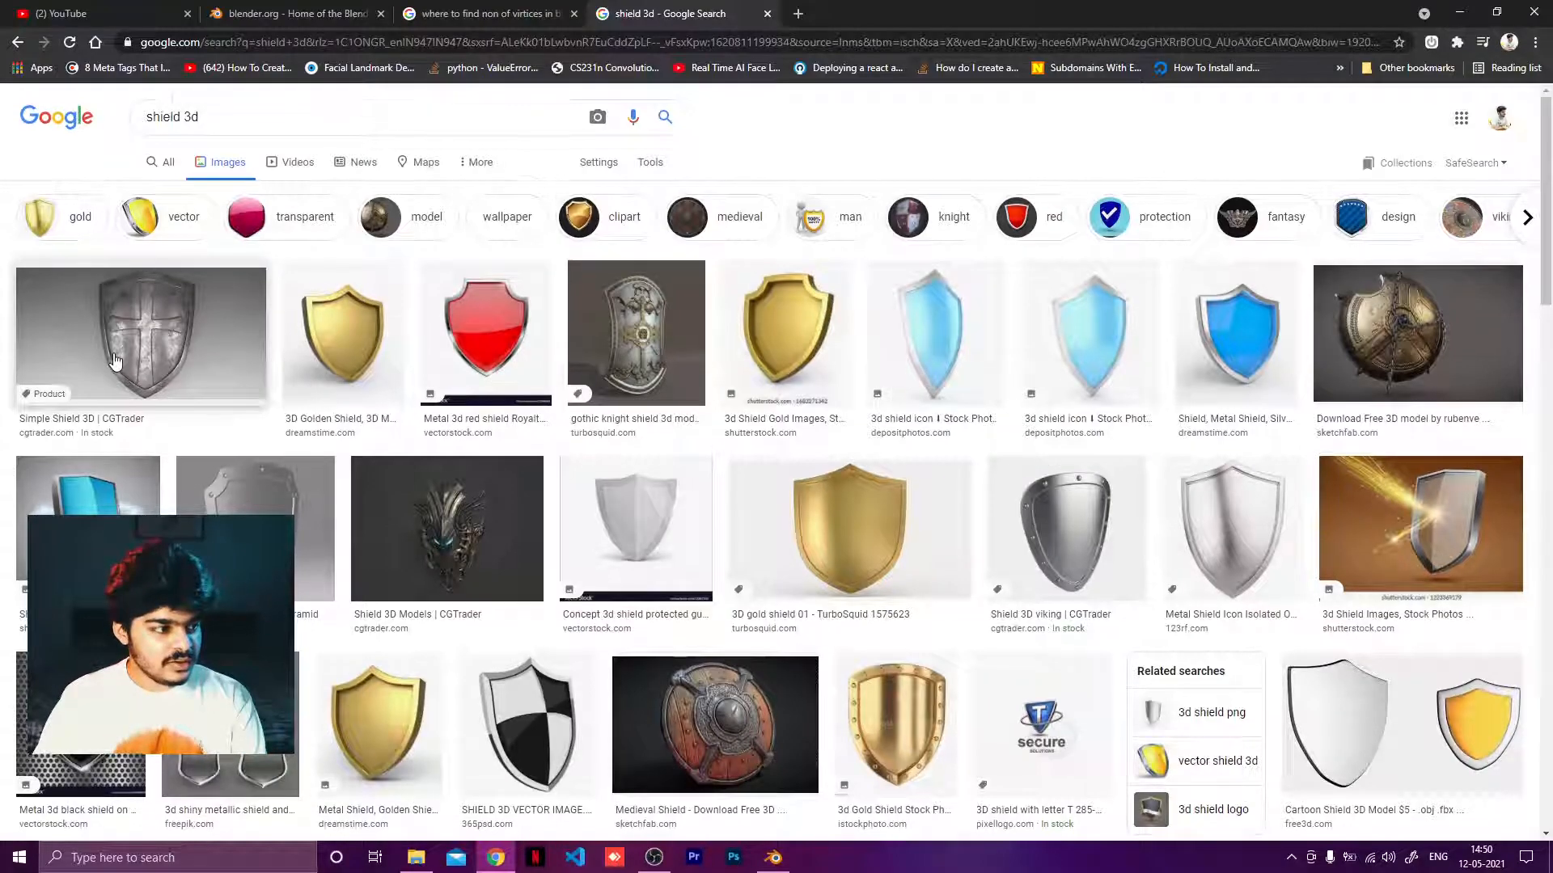
Browse the shield images and open the medieval shield picture as a reference.
{"action": "scroll", "coordinate": [137, 338], "scroll_direction": "down", "scroll_amount": 1}
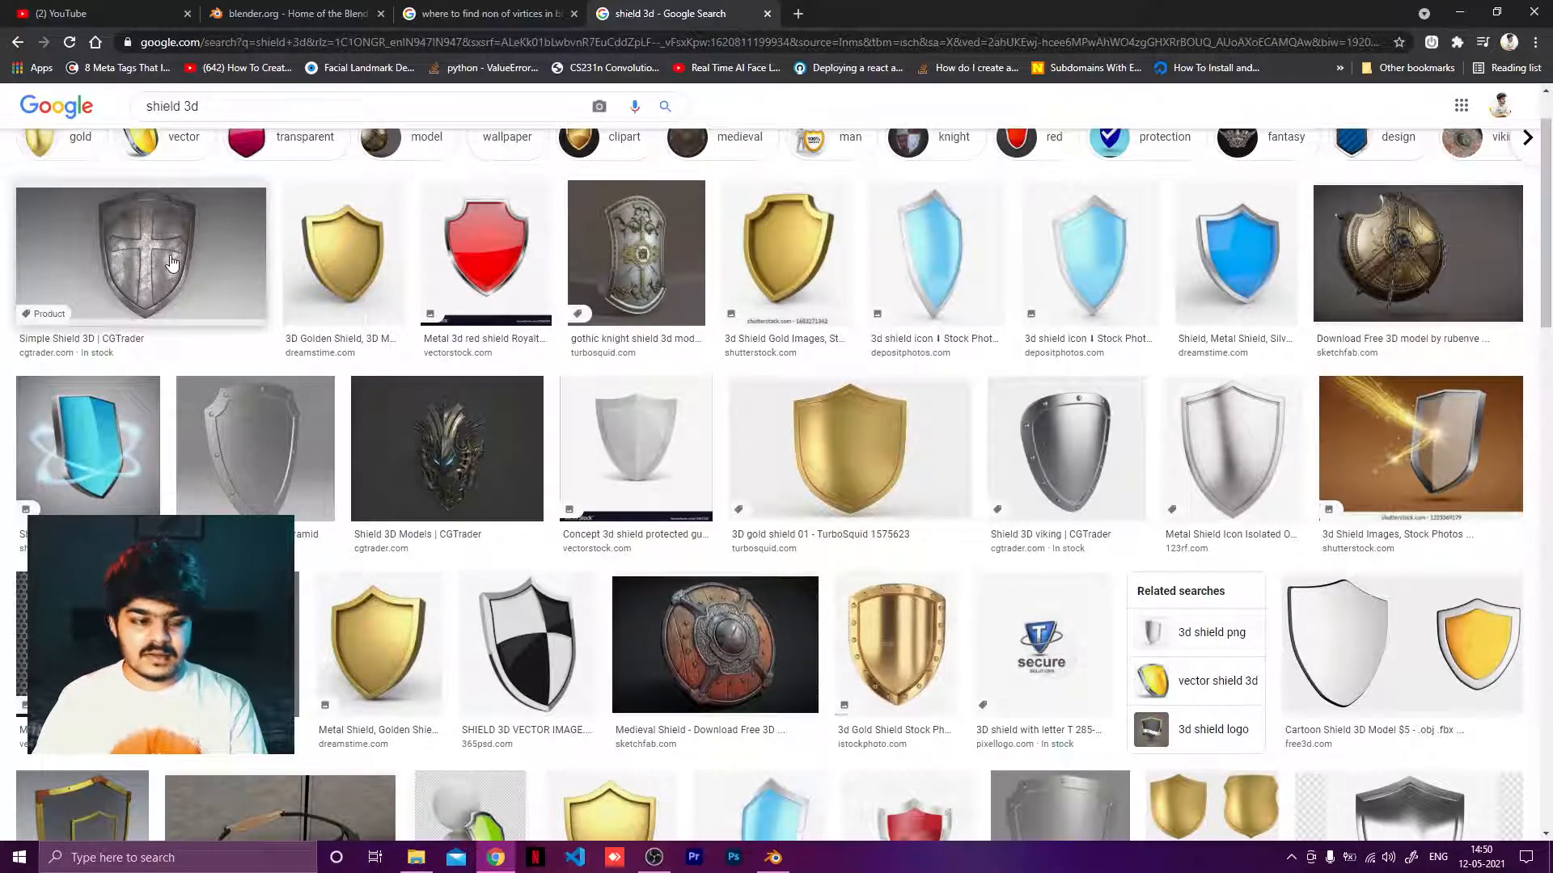
{"action": "scroll", "coordinate": [262, 352], "scroll_direction": "down", "scroll_amount": 1}
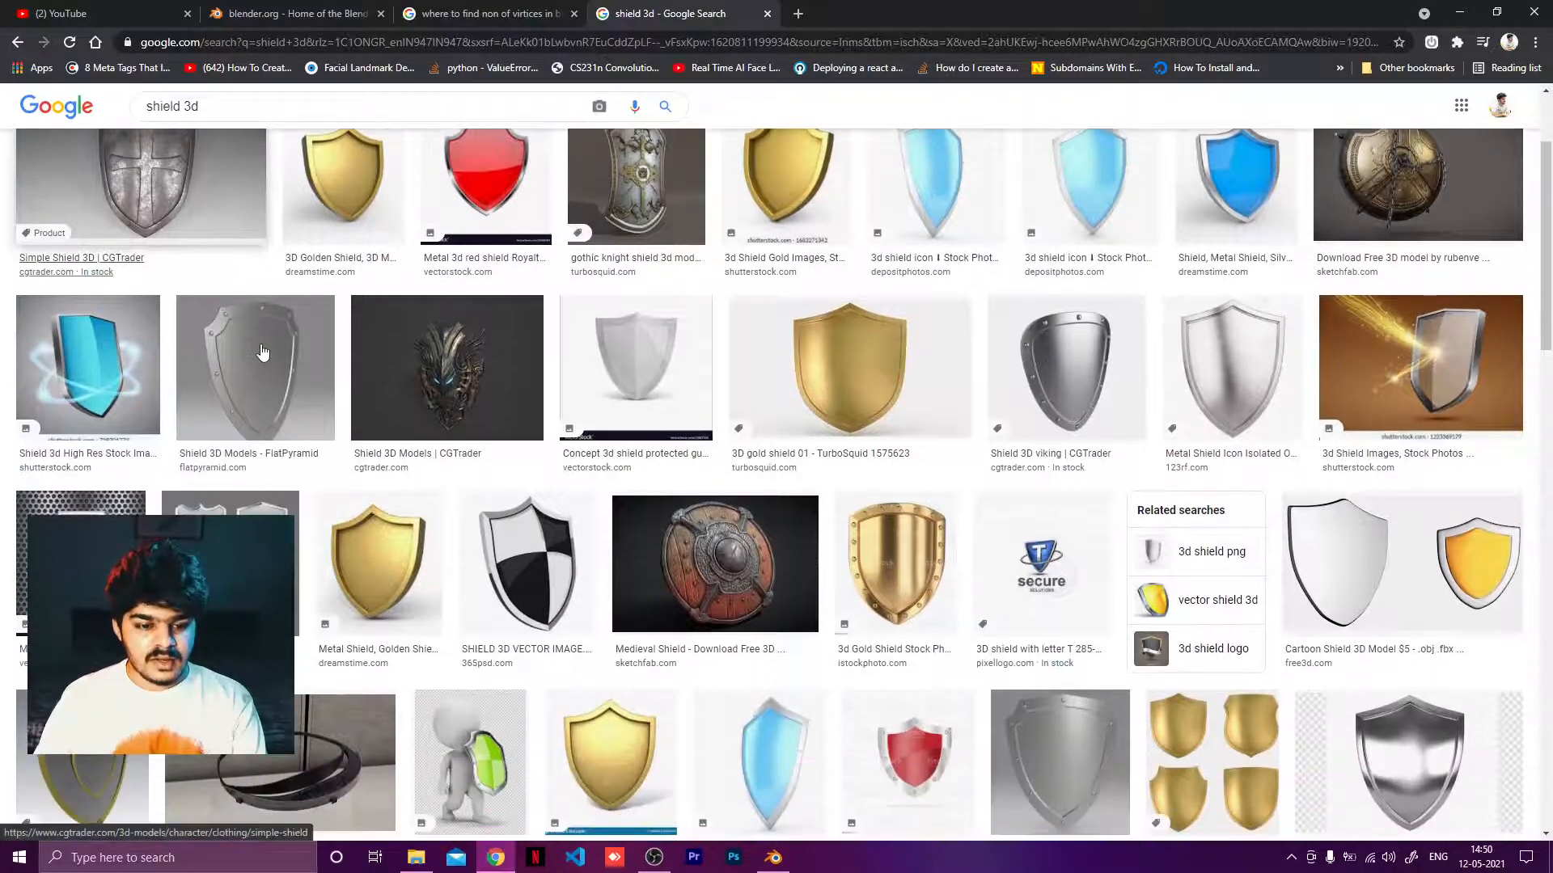
{"action": "scroll", "coordinate": [262, 352], "scroll_direction": "down", "scroll_amount": 2}
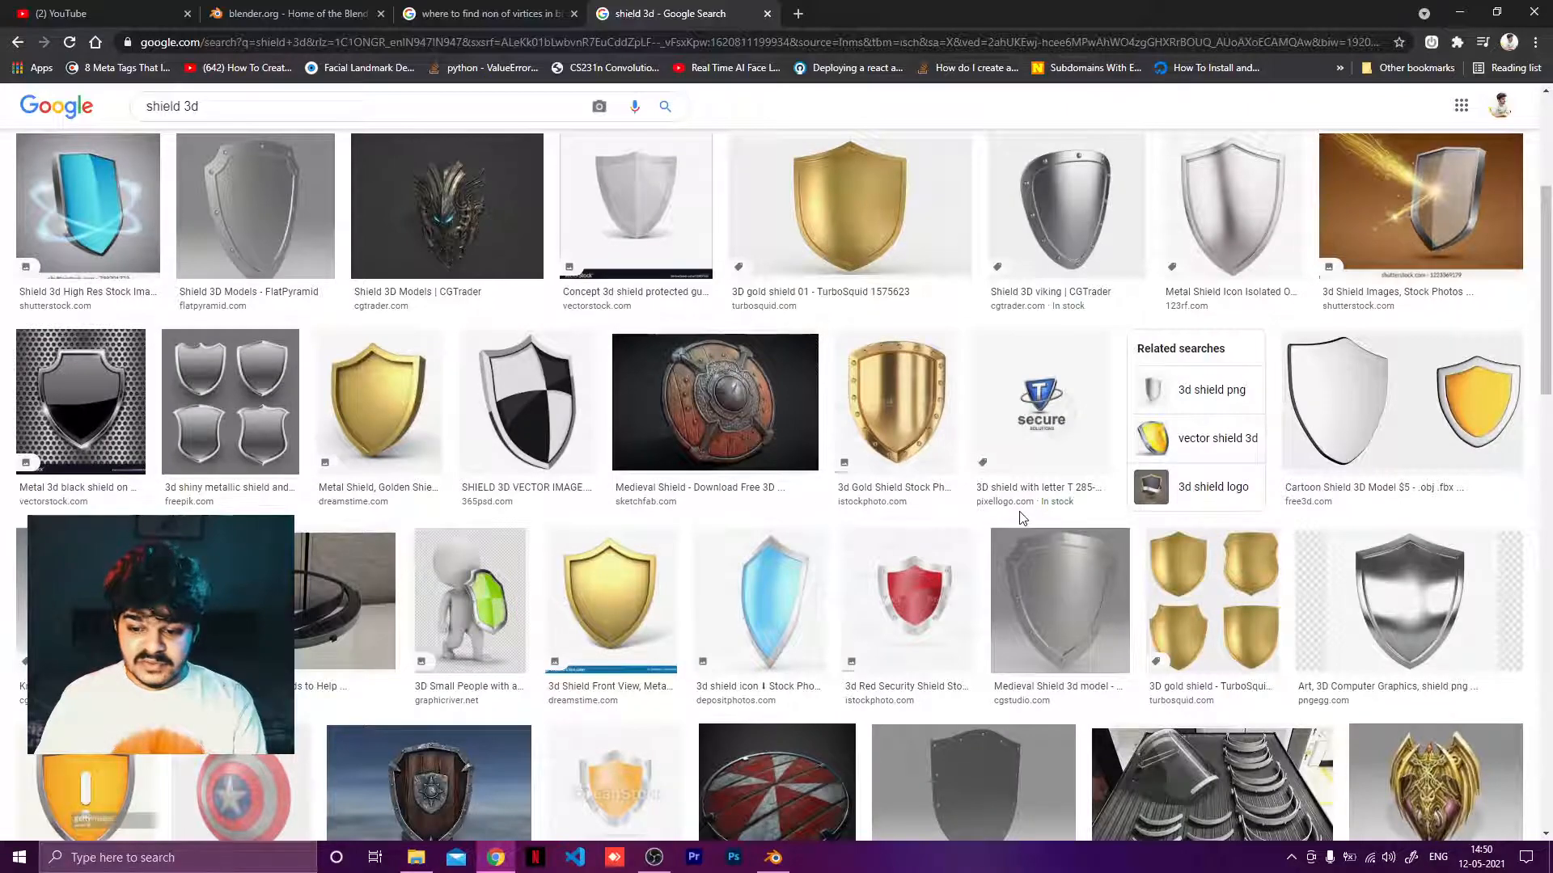
{"action": "scroll", "coordinate": [1023, 517], "scroll_direction": "down", "scroll_amount": 3}
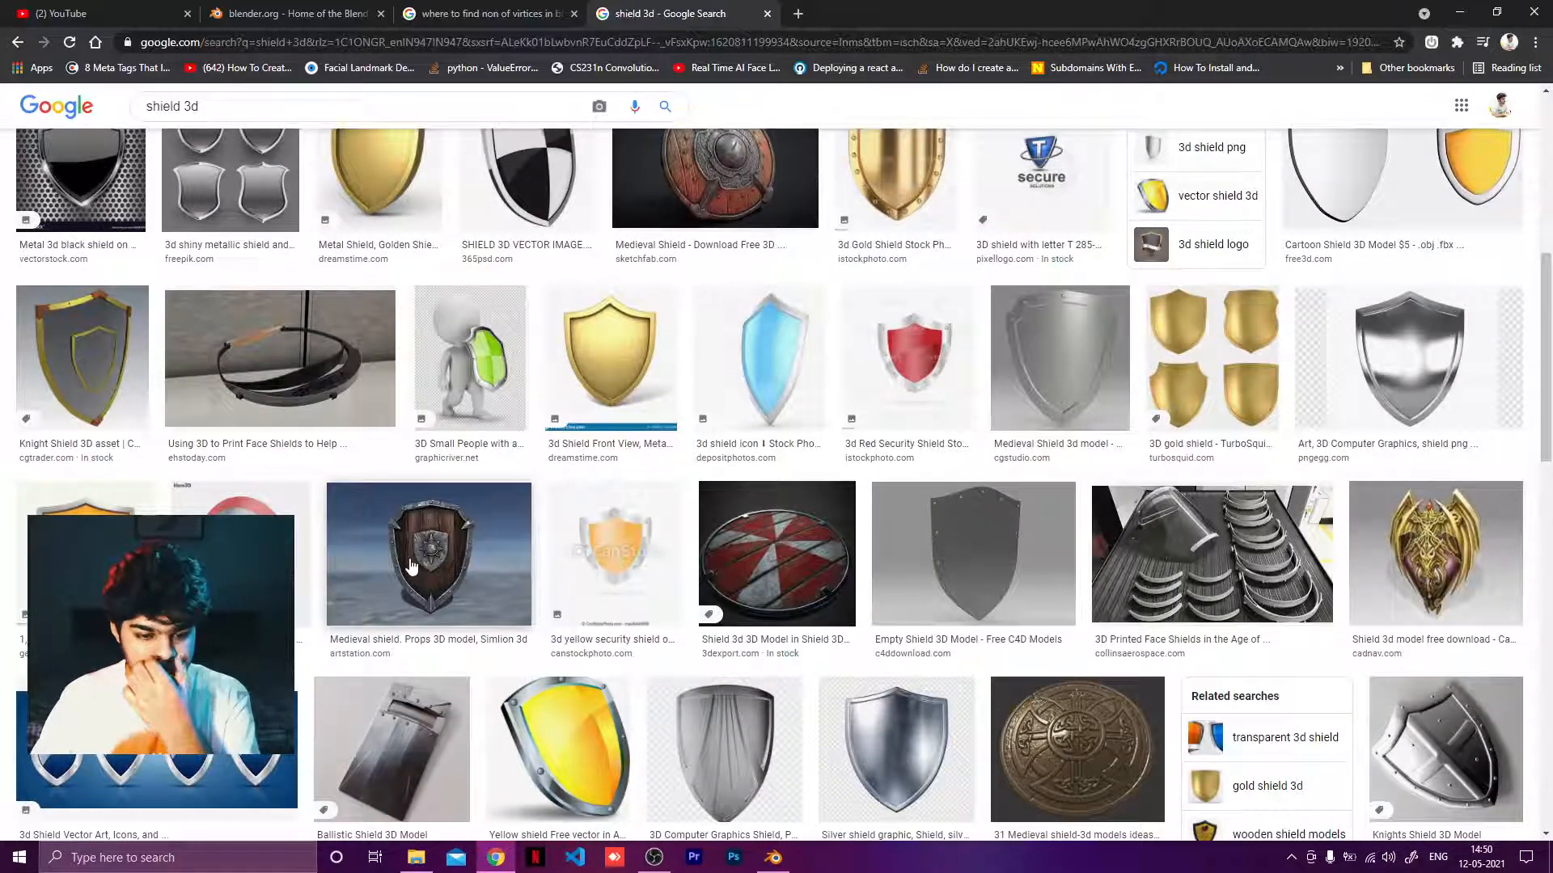
{"action": "left_click", "coordinate": [454, 551]}
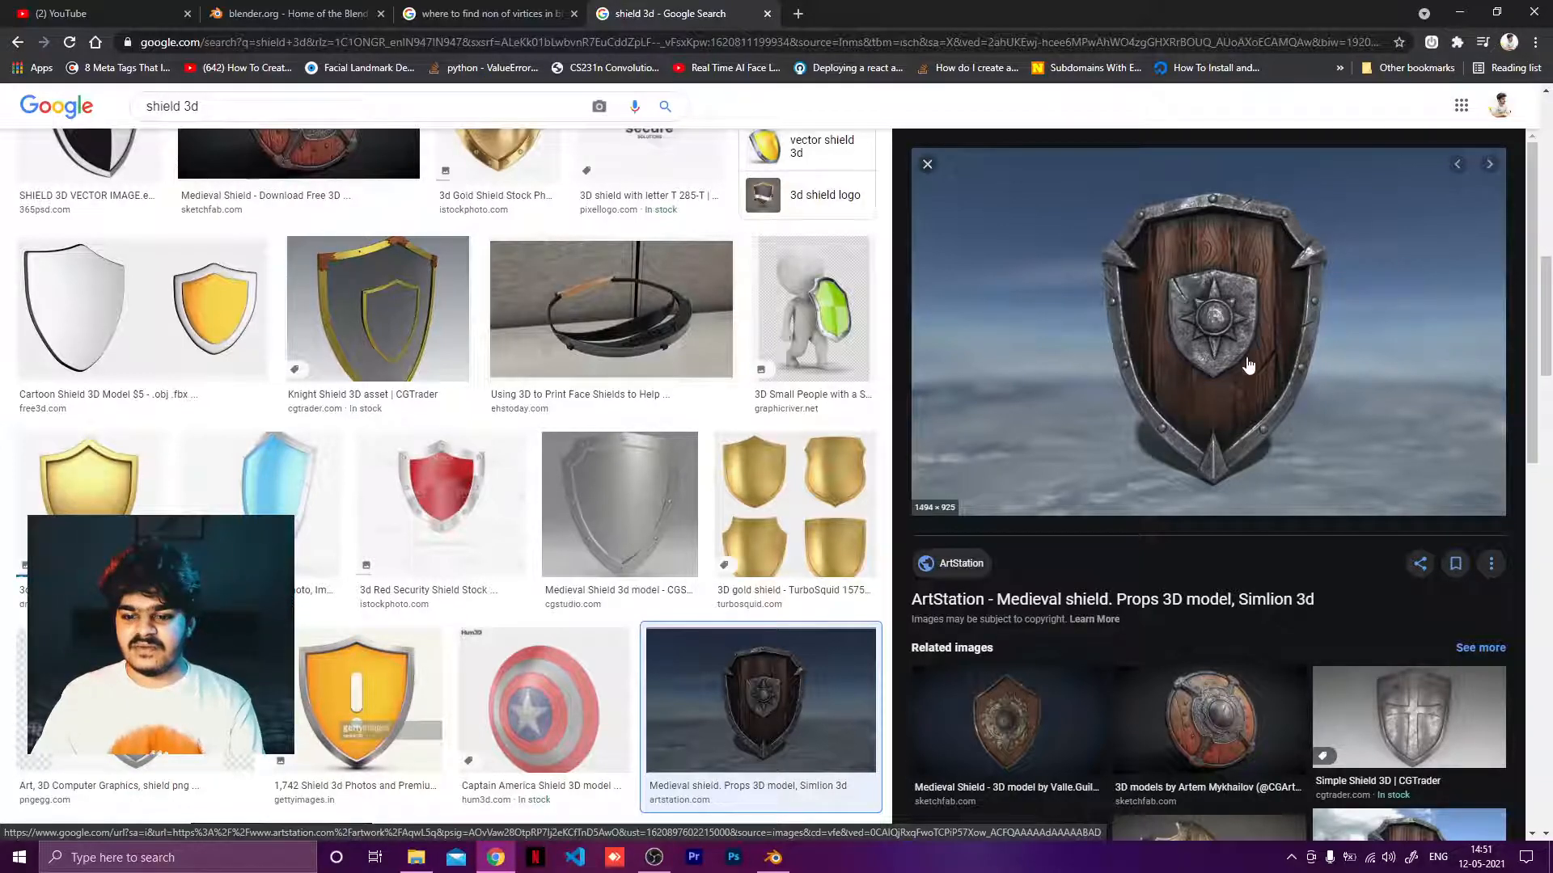
Switch back to Blender and delete the default cube.
{"action": "key", "text": "alt+Tab"}
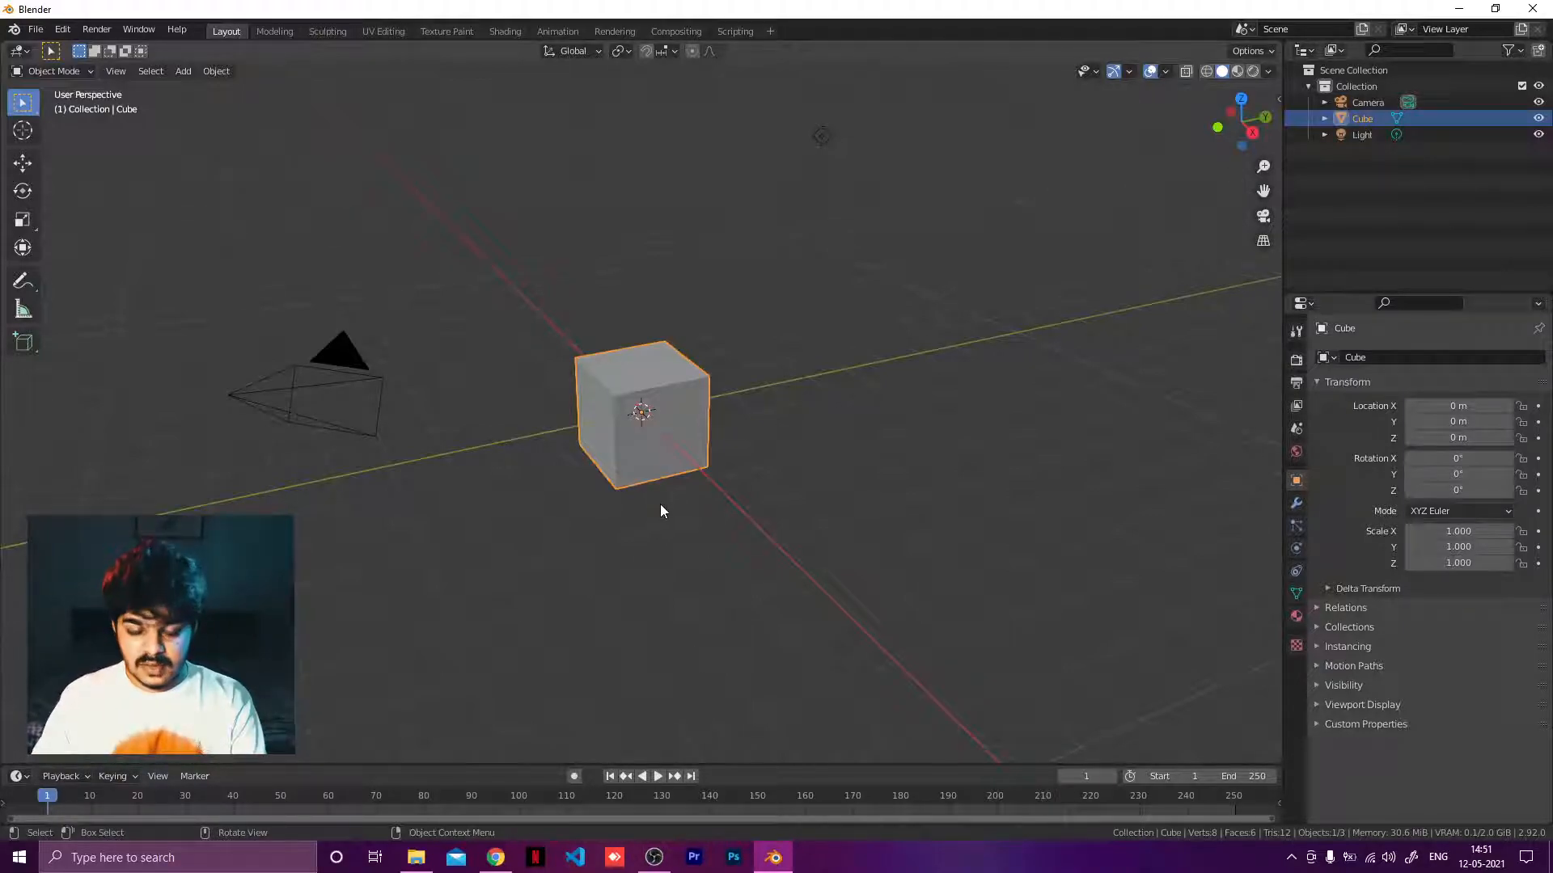
{"action": "mouse_move", "coordinate": [756, 478]}
{"action": "middle_mouse_down"}
{"action": "mouse_move", "coordinate": [735, 493]}
{"action": "mouse_move", "coordinate": [766, 496]}
{"action": "mouse_move", "coordinate": [693, 520]}
{"action": "mouse_move", "coordinate": [726, 476]}
{"action": "middle_mouse_up"}
{"action": "left_click", "coordinate": [495, 857]}
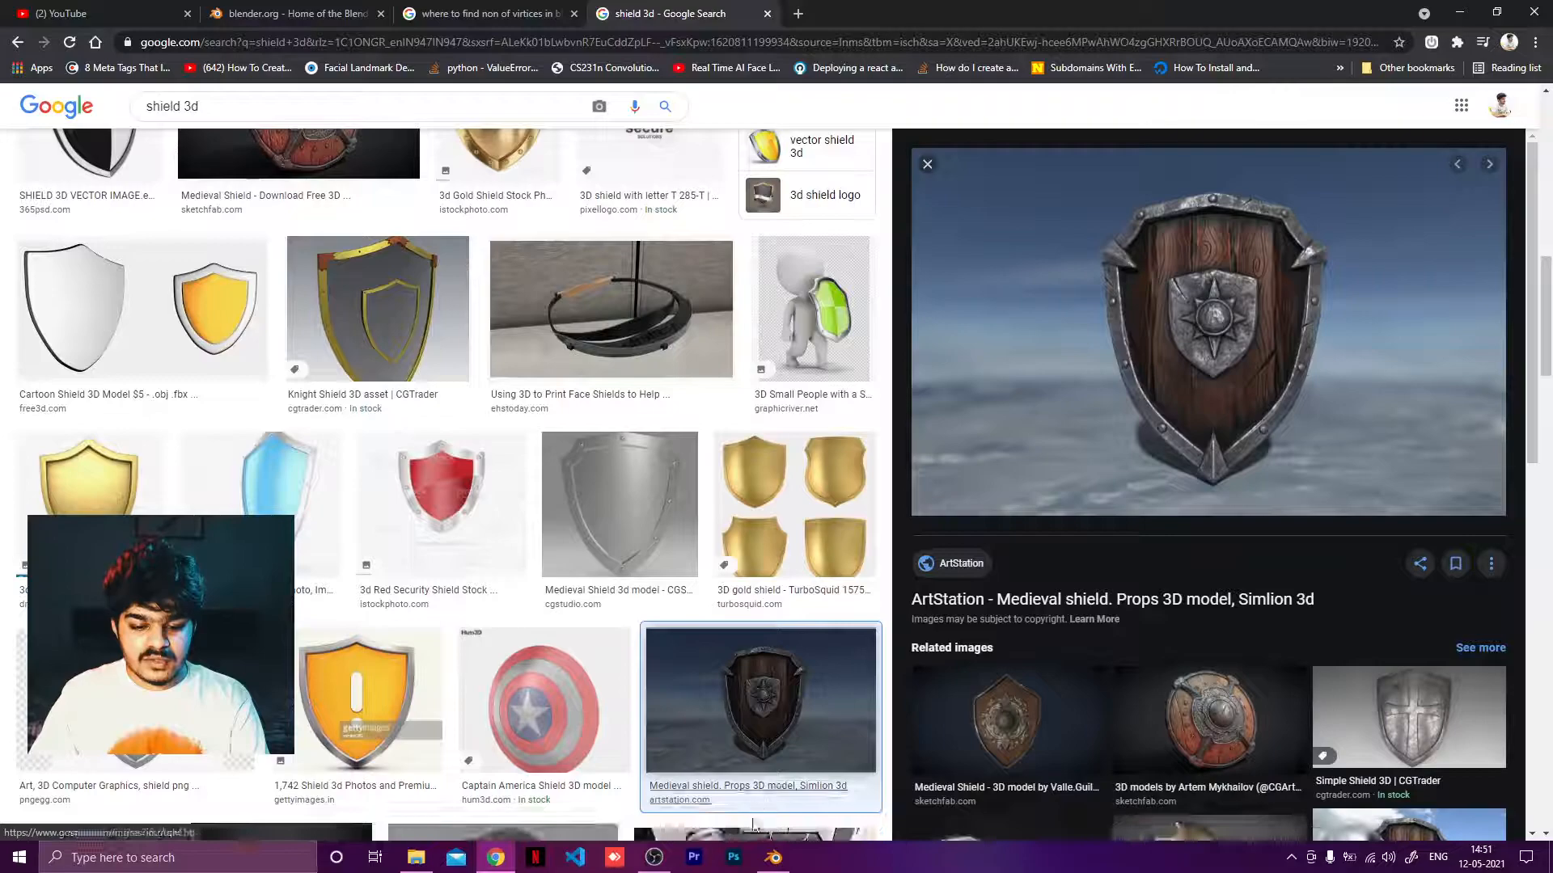
{"action": "left_click", "coordinate": [773, 858]}
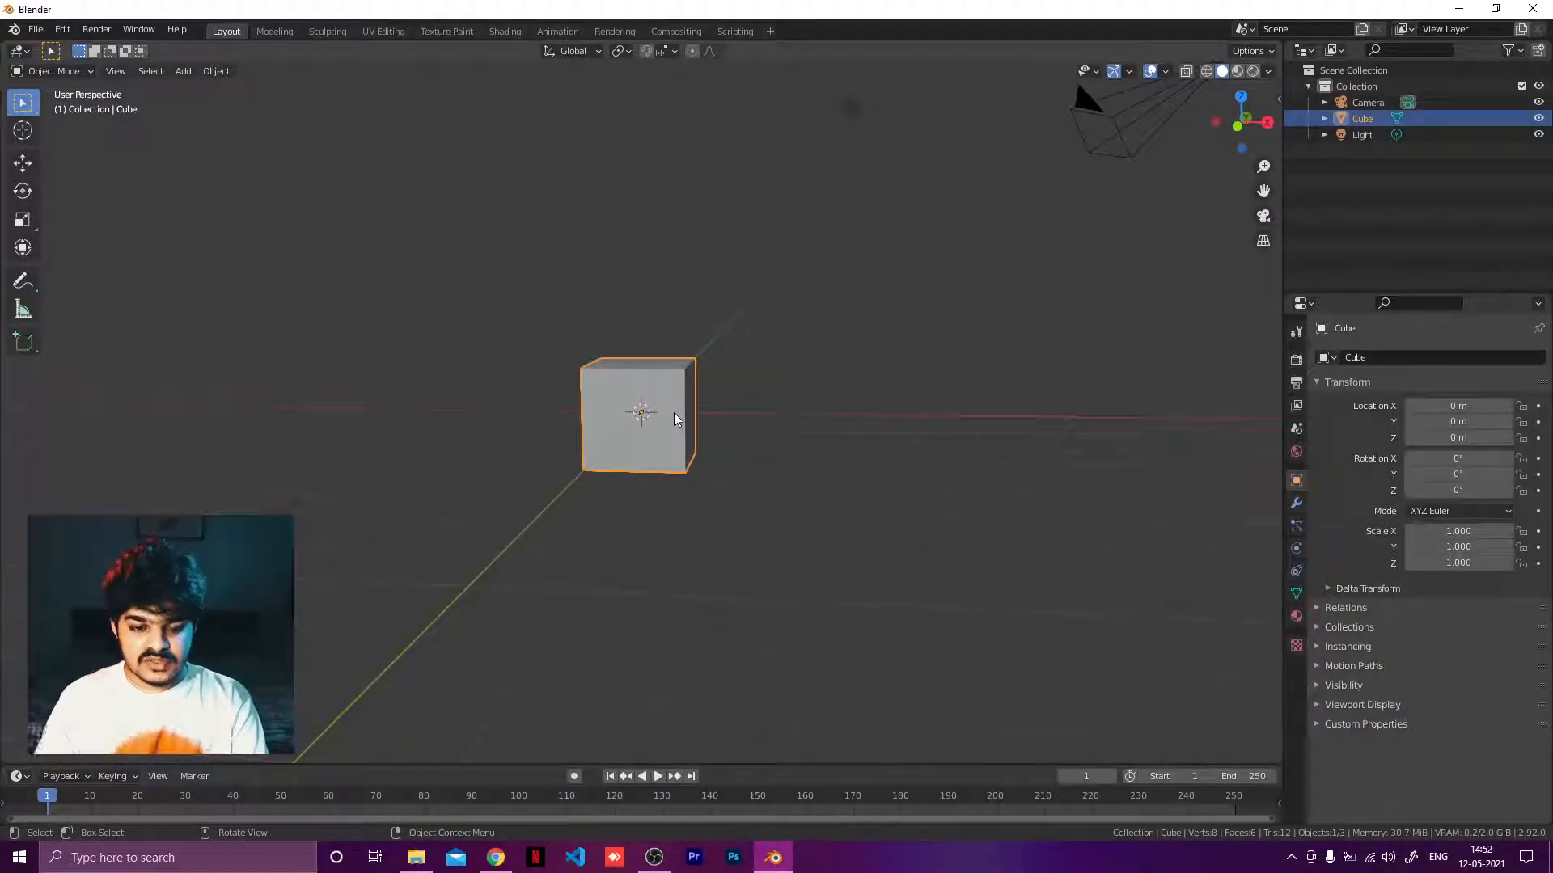
{"action": "key", "text": "Delete"}
{"action": "key", "text": "shift+a"}
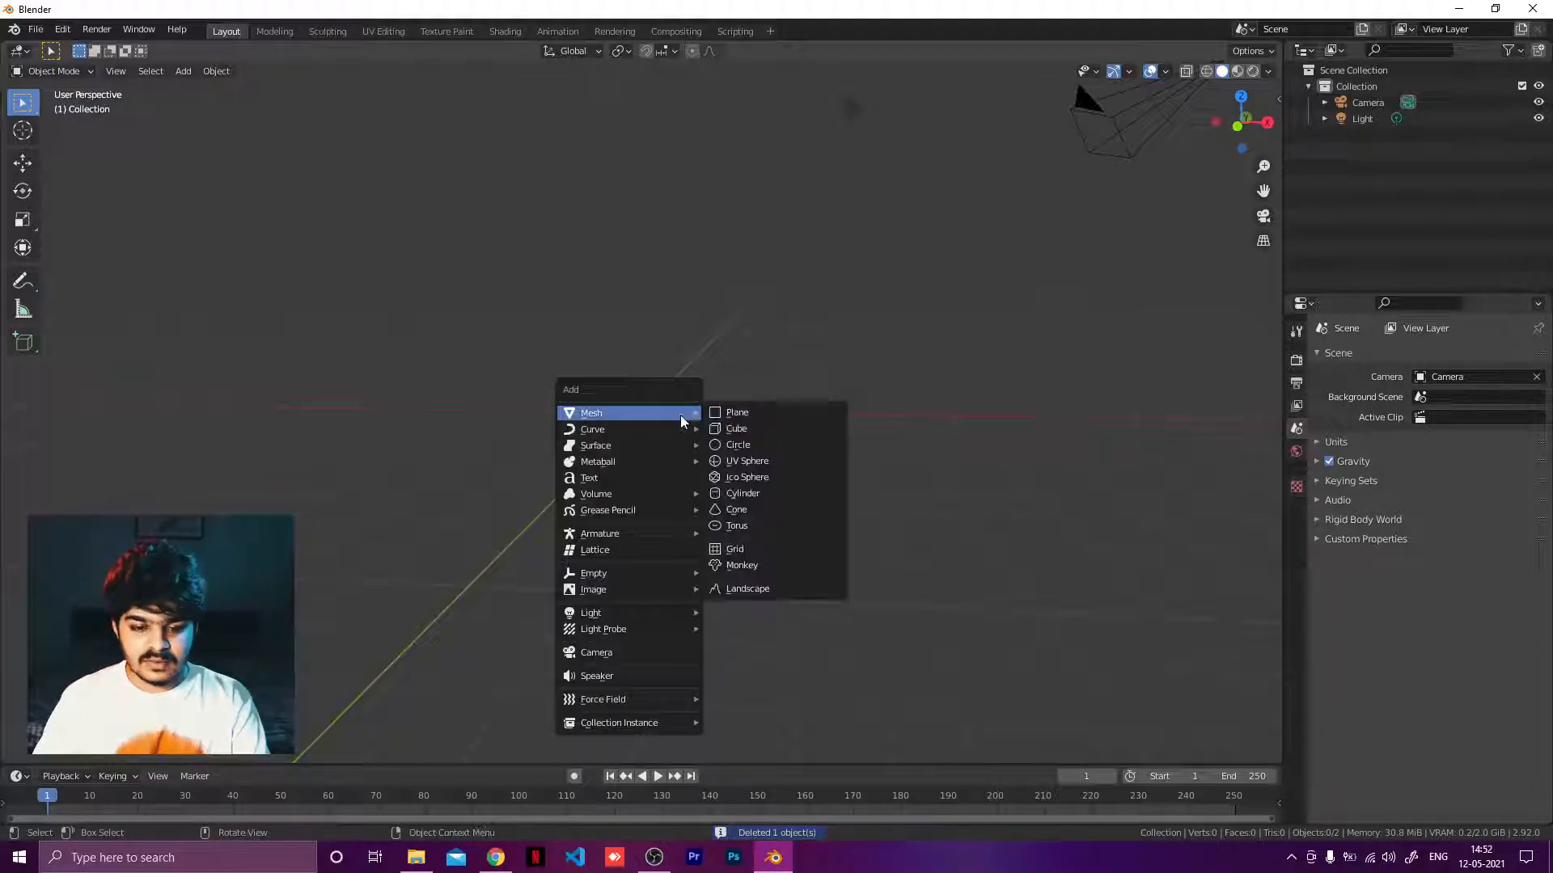
{"action": "left_click", "coordinate": [724, 411]}
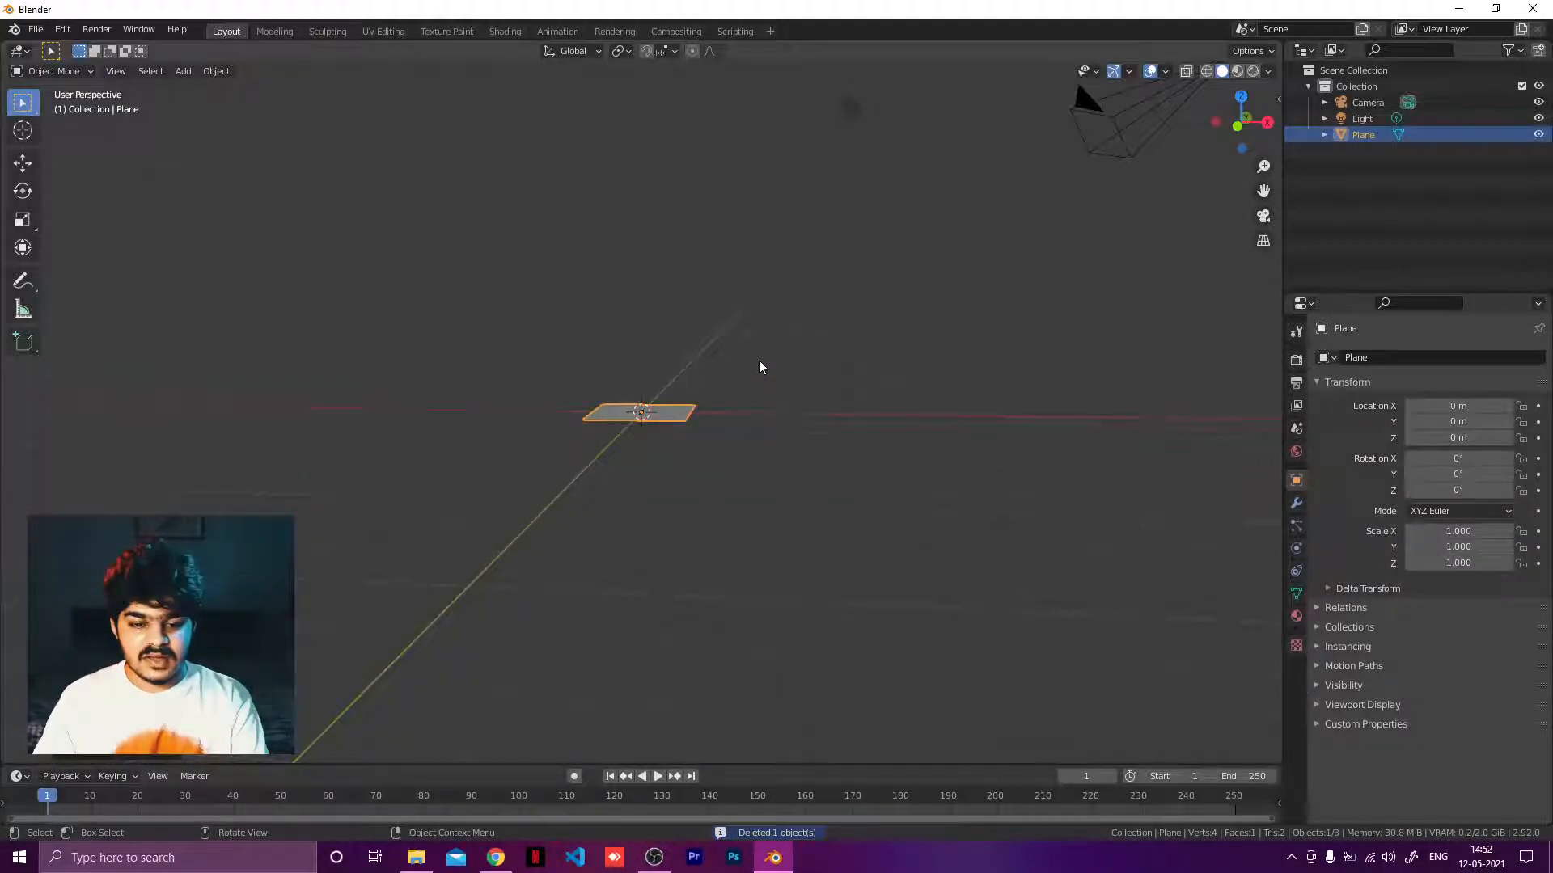
{"action": "middle_click_drag", "start_coordinate": [759, 367], "coordinate": [704, 422]}
{"action": "type", "text": "rx"}
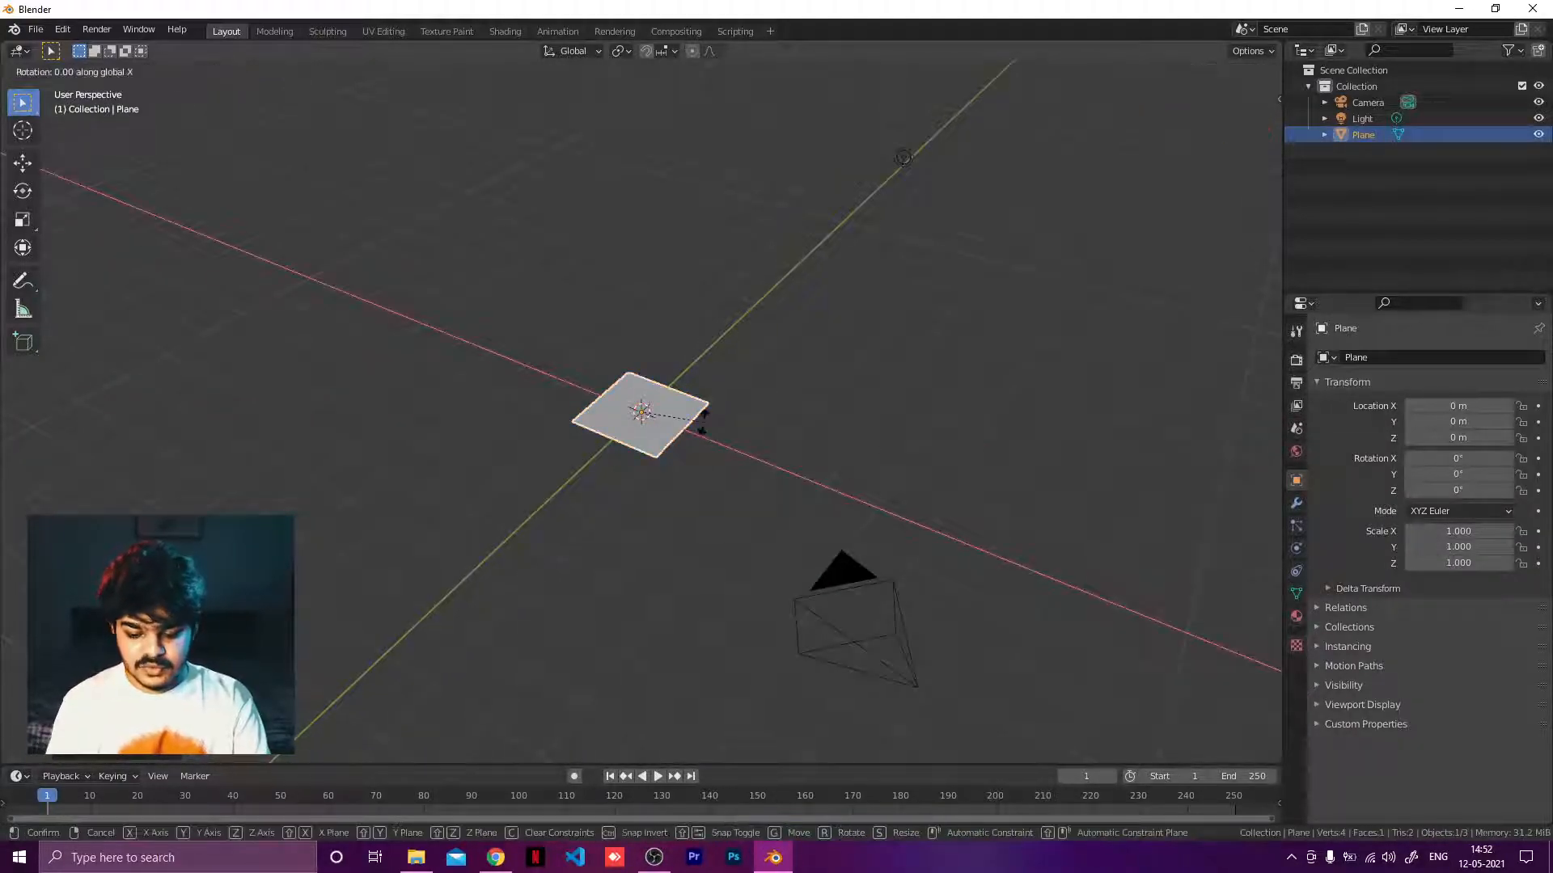
{"action": "type", "text": "90"}
{"action": "key", "text": "Return"}
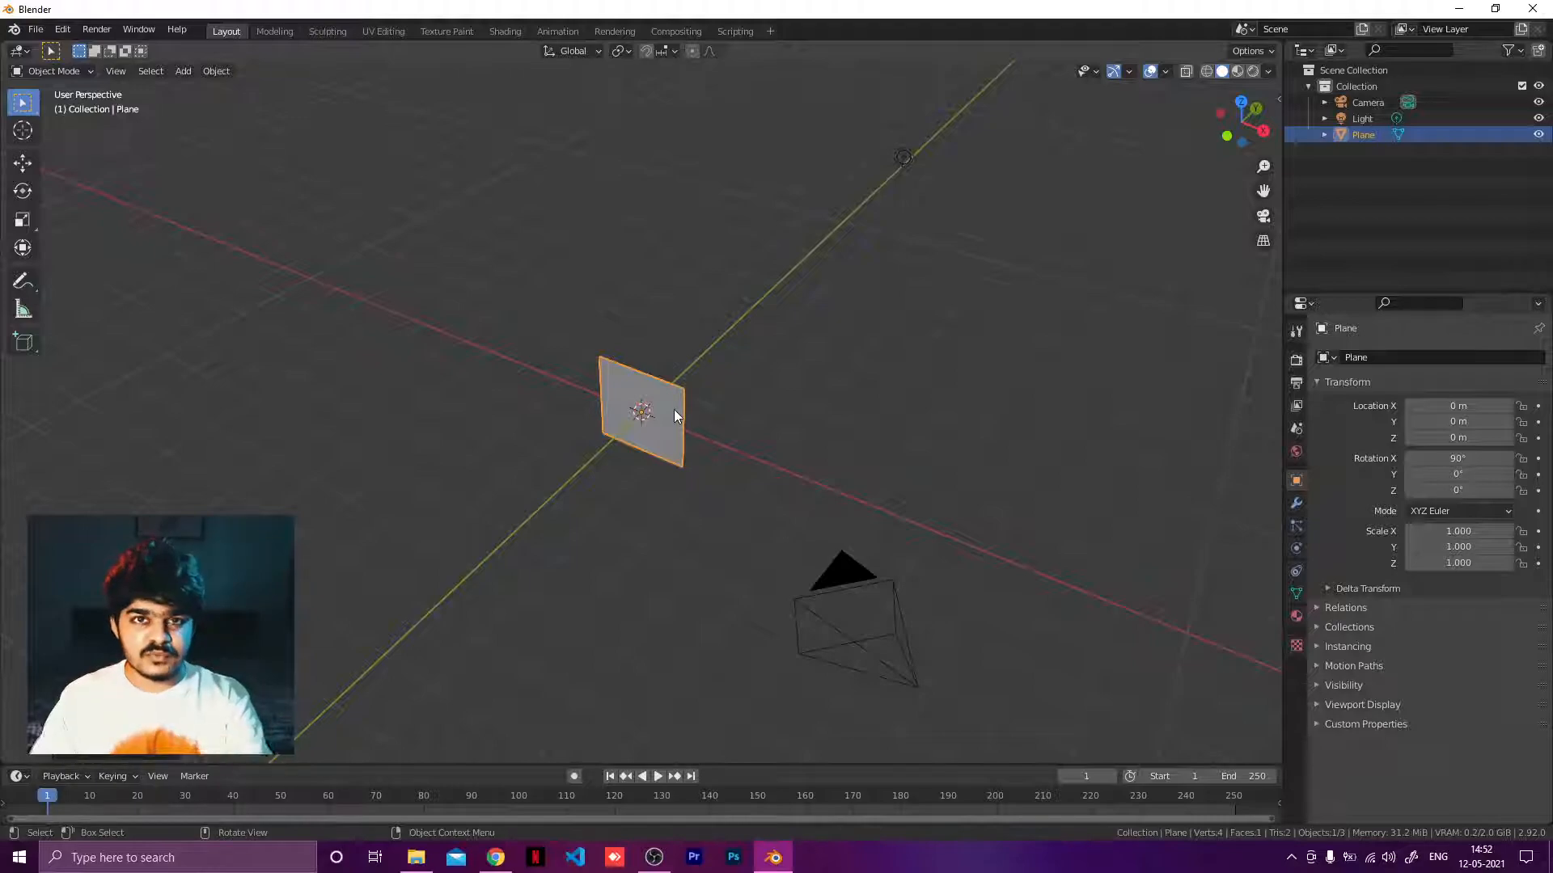
{"action": "middle_click_drag", "start_coordinate": [672, 399], "coordinate": [725, 353]}
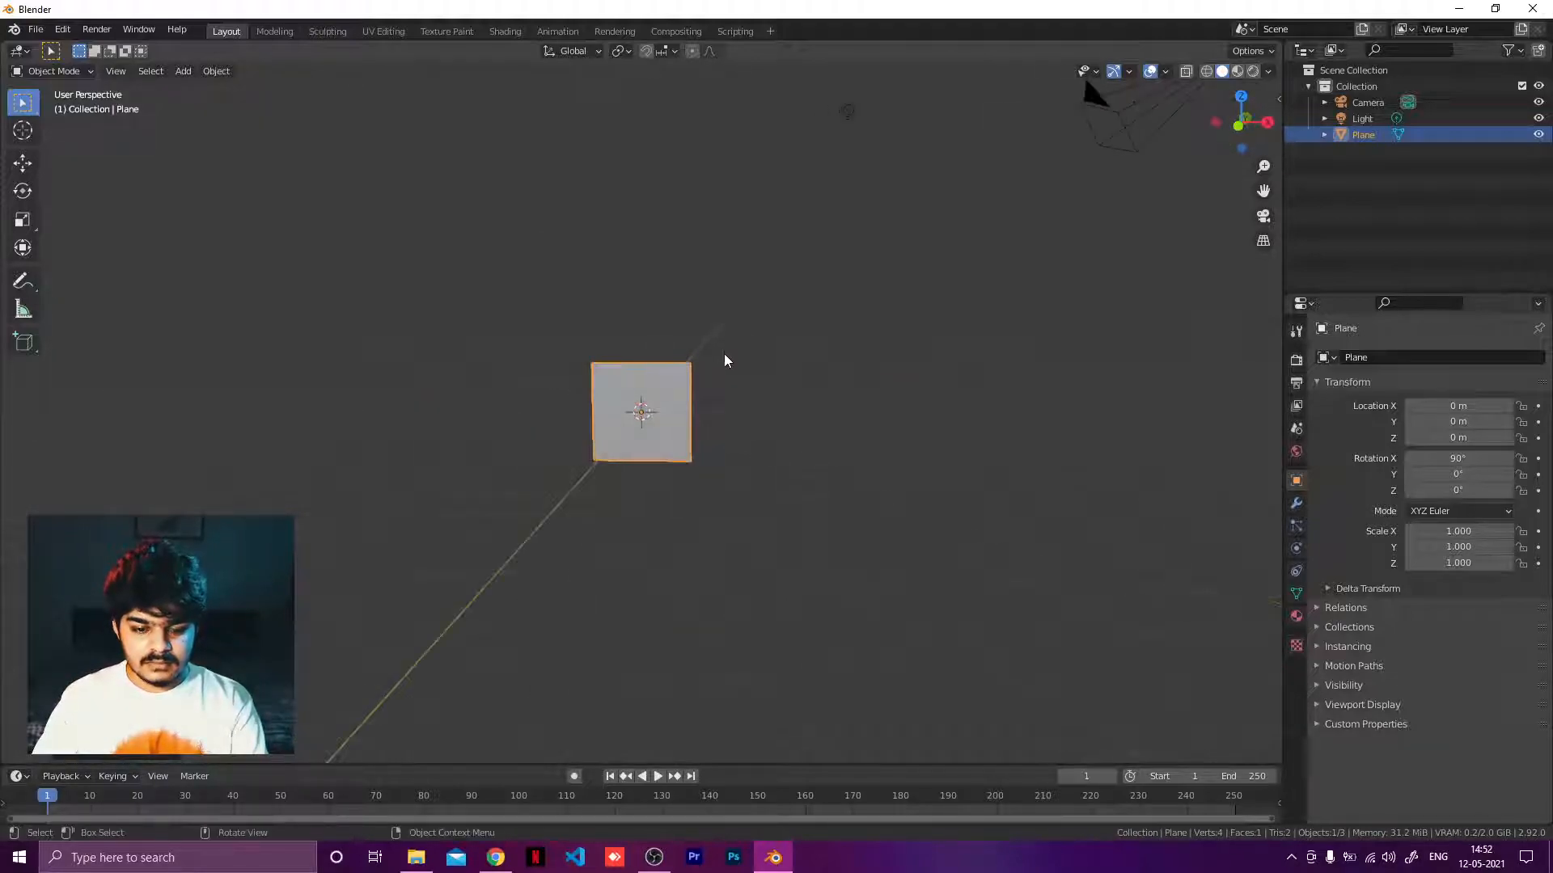
{"action": "key", "text": "Delete"}
Add a new plane and rotate it 90° around the X axis.
{"action": "key", "text": "shift+a"}
{"action": "mouse_move", "coordinate": [725, 352]}
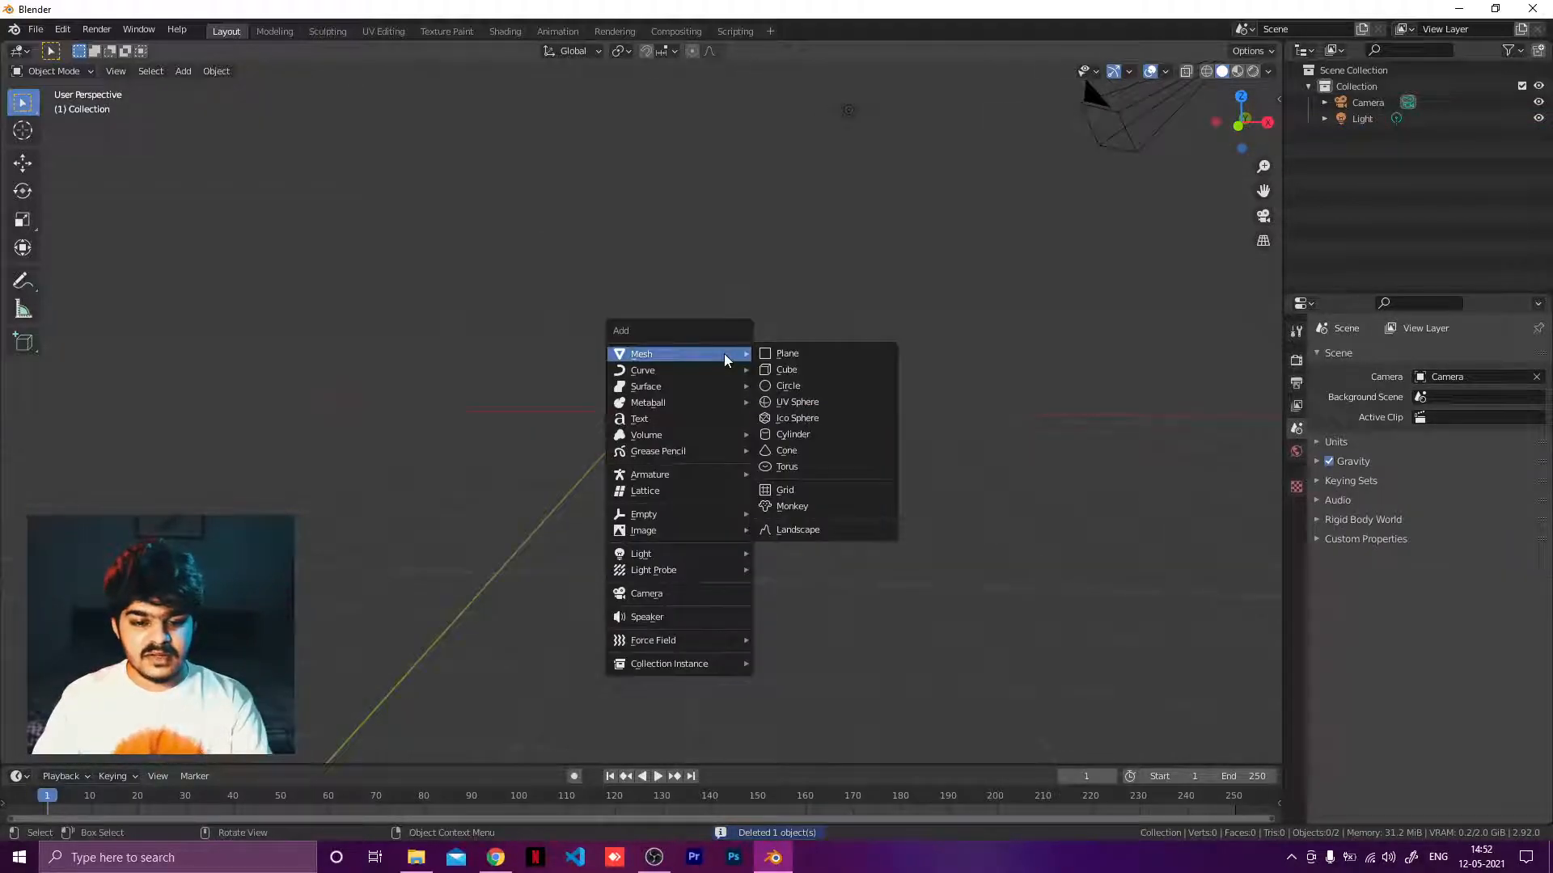
{"action": "left_click", "coordinate": [789, 354]}
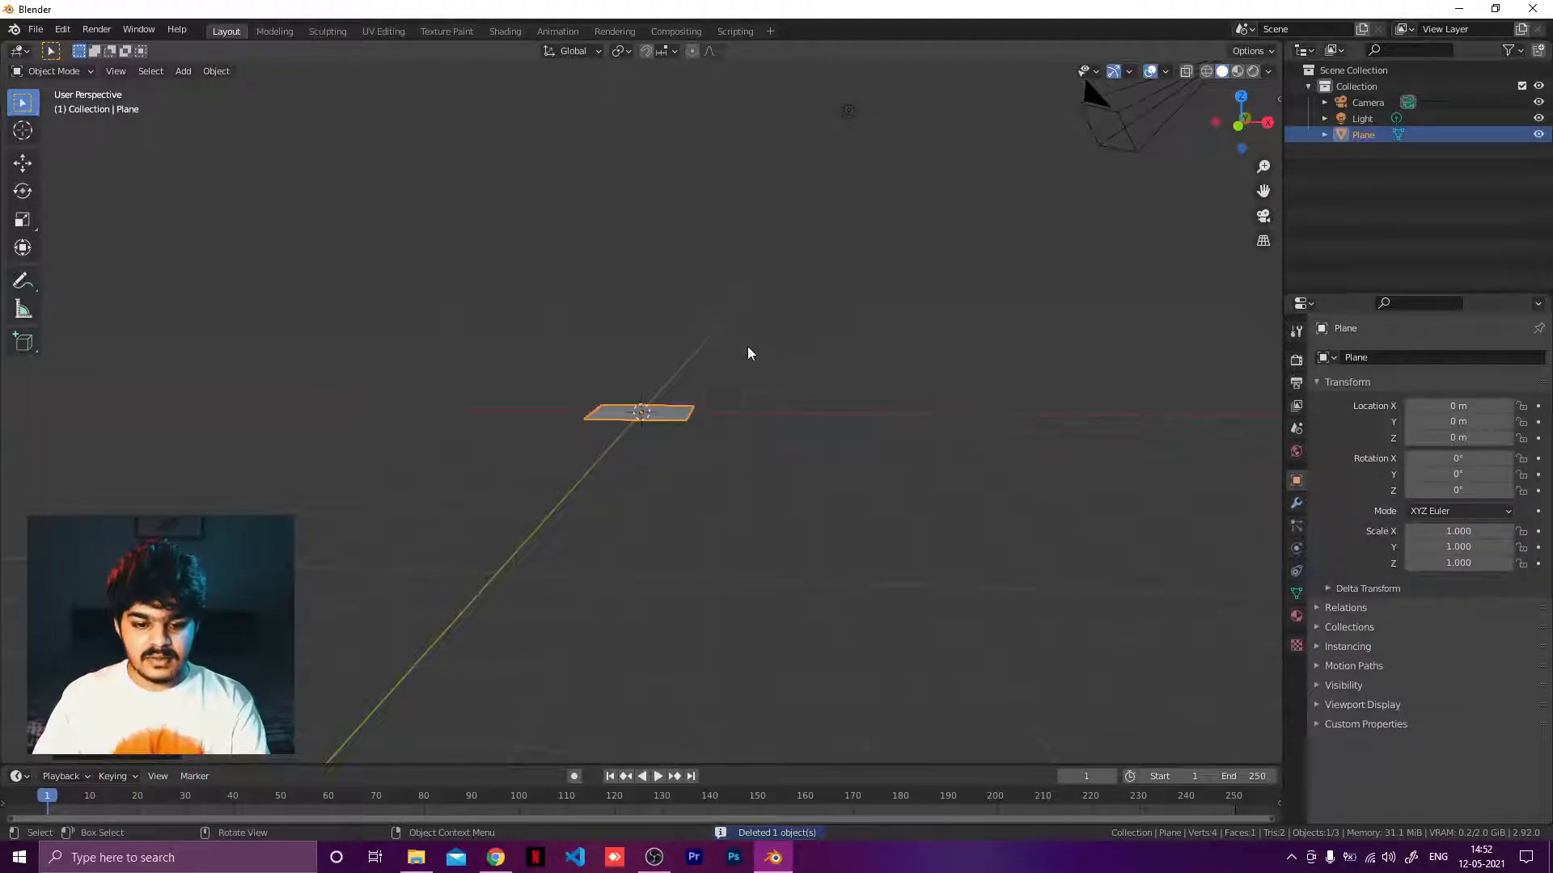
{"action": "key", "text": "r"}
{"action": "key", "text": "x"}
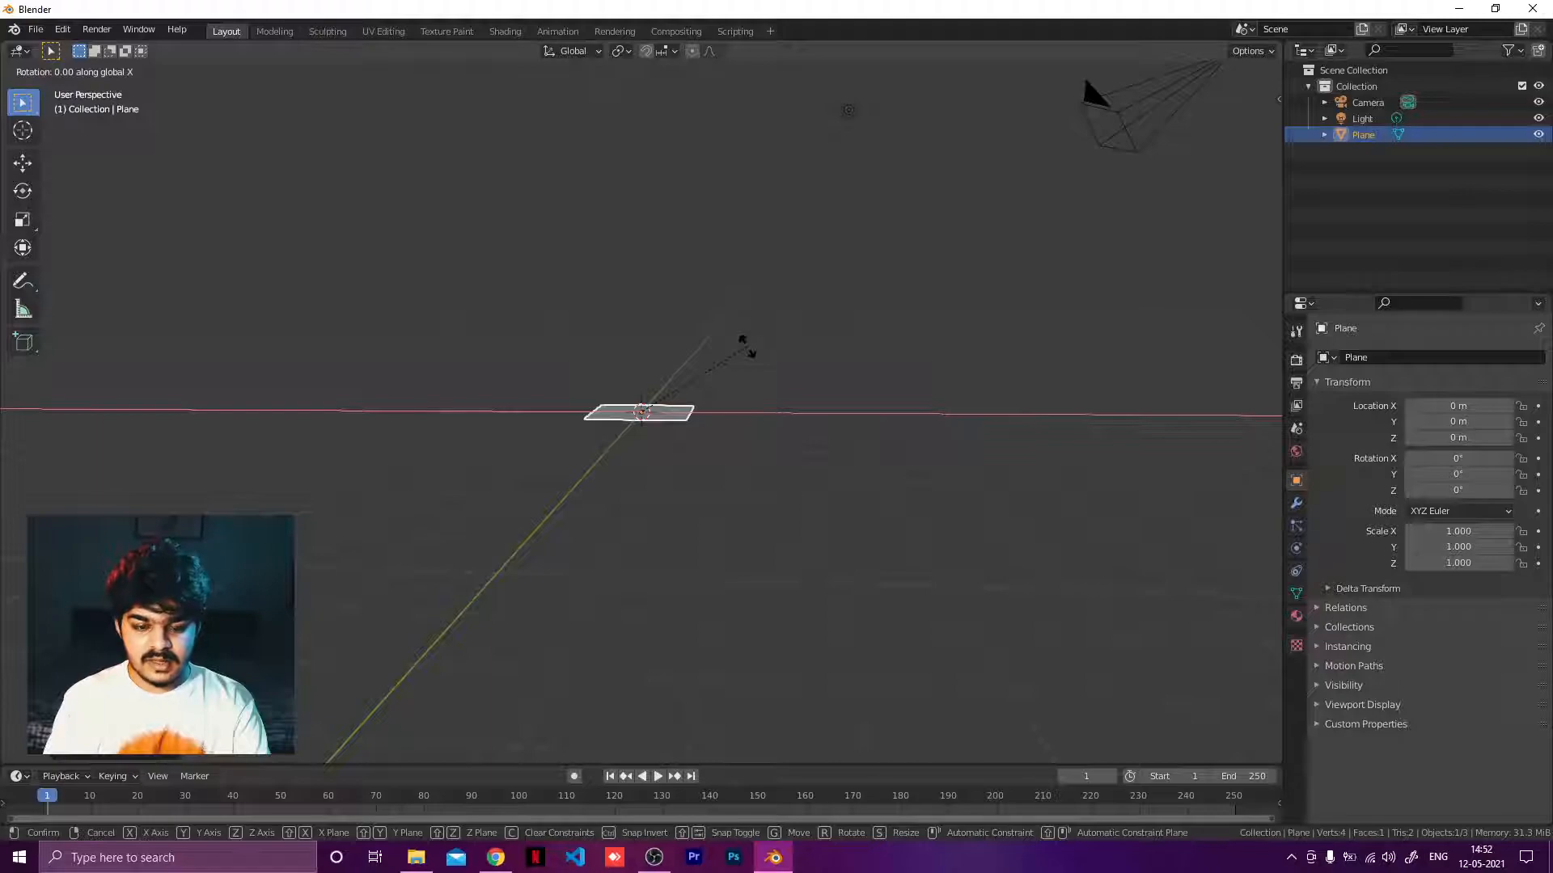
{"action": "type", "text": "90"}
{"action": "key", "text": "Return"}
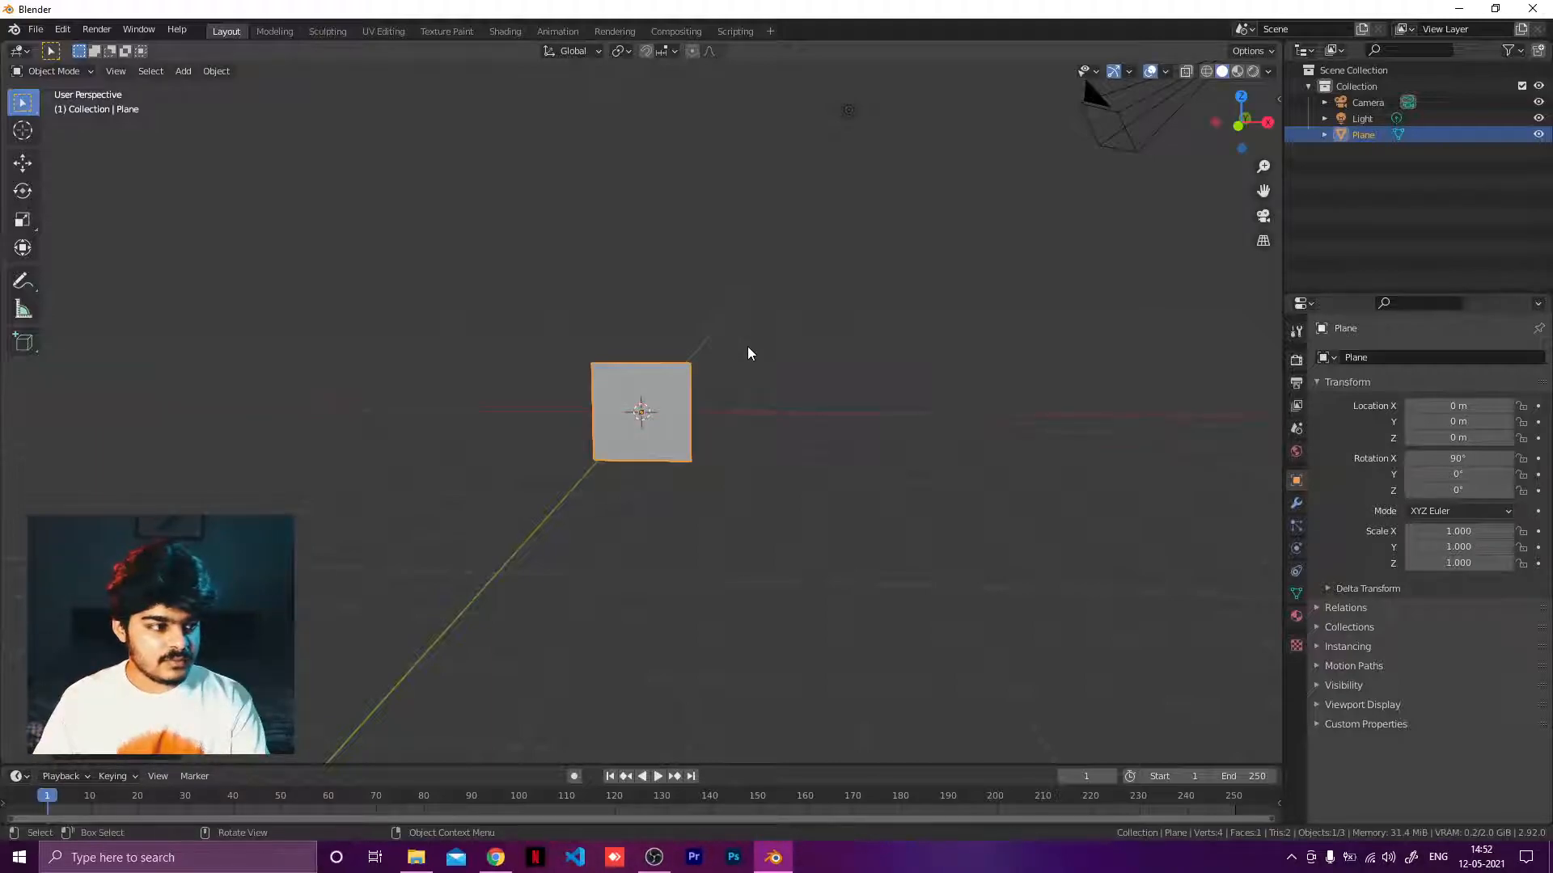
Add a Mirror modifier to the plane.
{"action": "left_click", "coordinate": [1297, 503]}
{"action": "left_click", "coordinate": [1379, 357]}
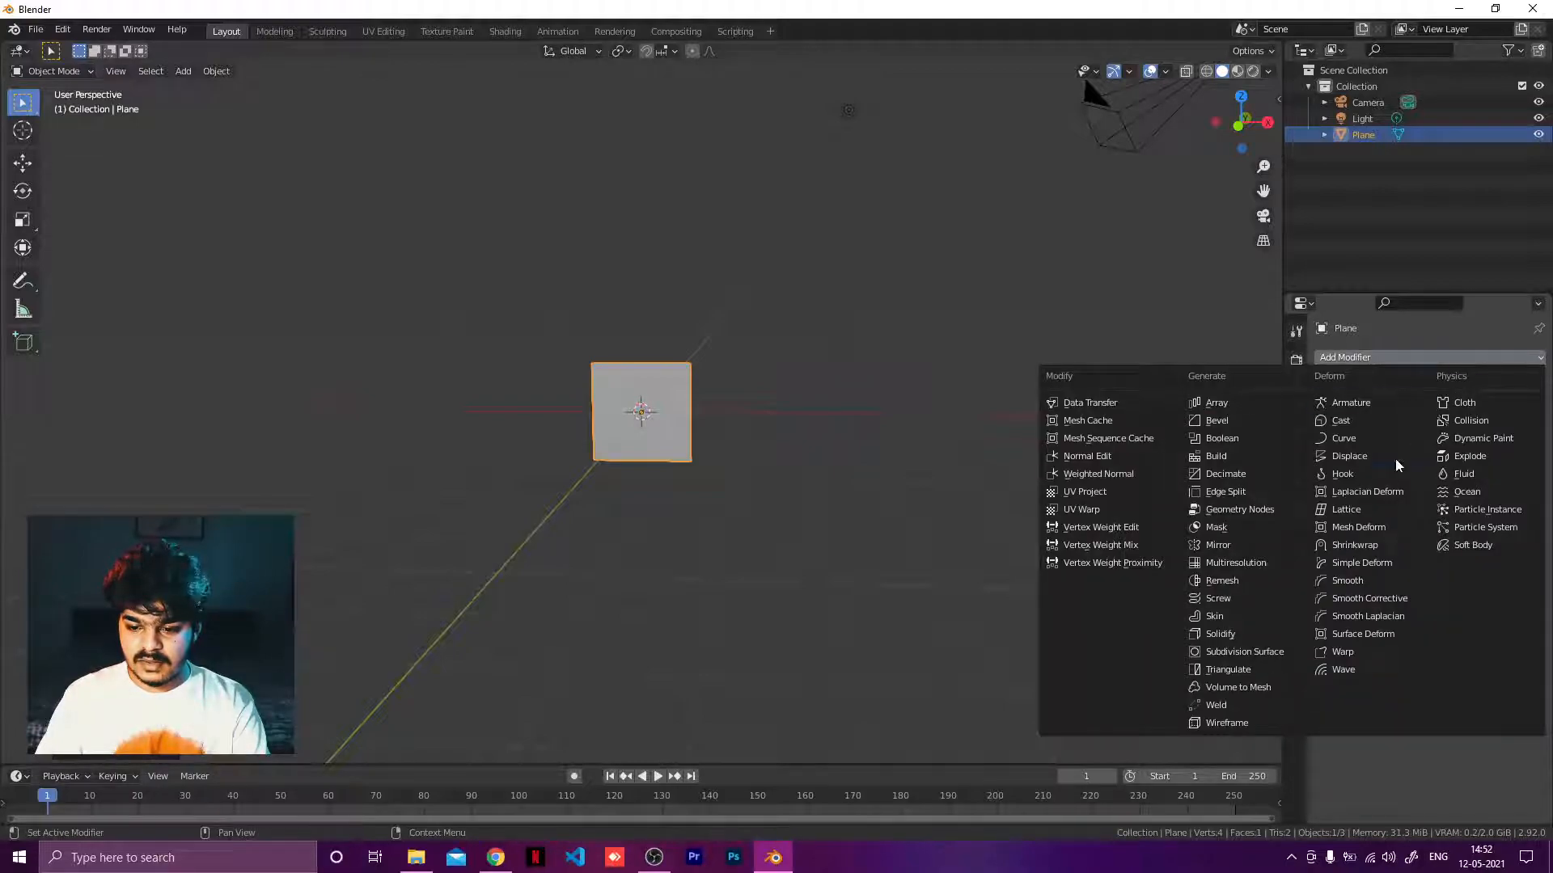
{"action": "left_click", "coordinate": [1249, 548]}
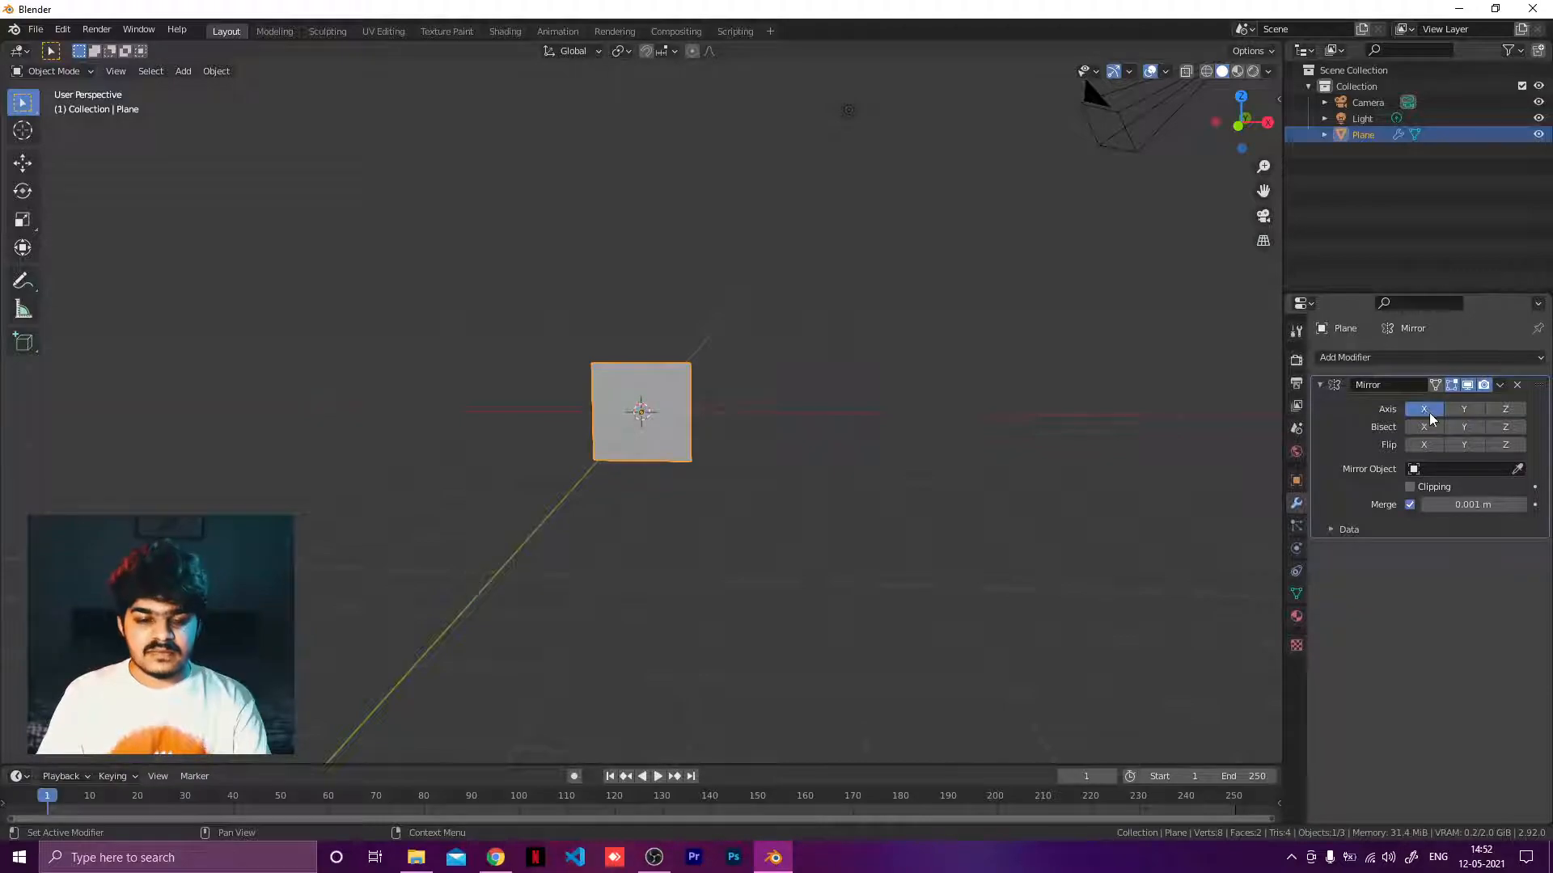
Enter Edit Mode on the plane with vertex selection.
{"action": "middle_click_drag", "start_coordinate": [821, 479], "coordinate": [835, 451]}
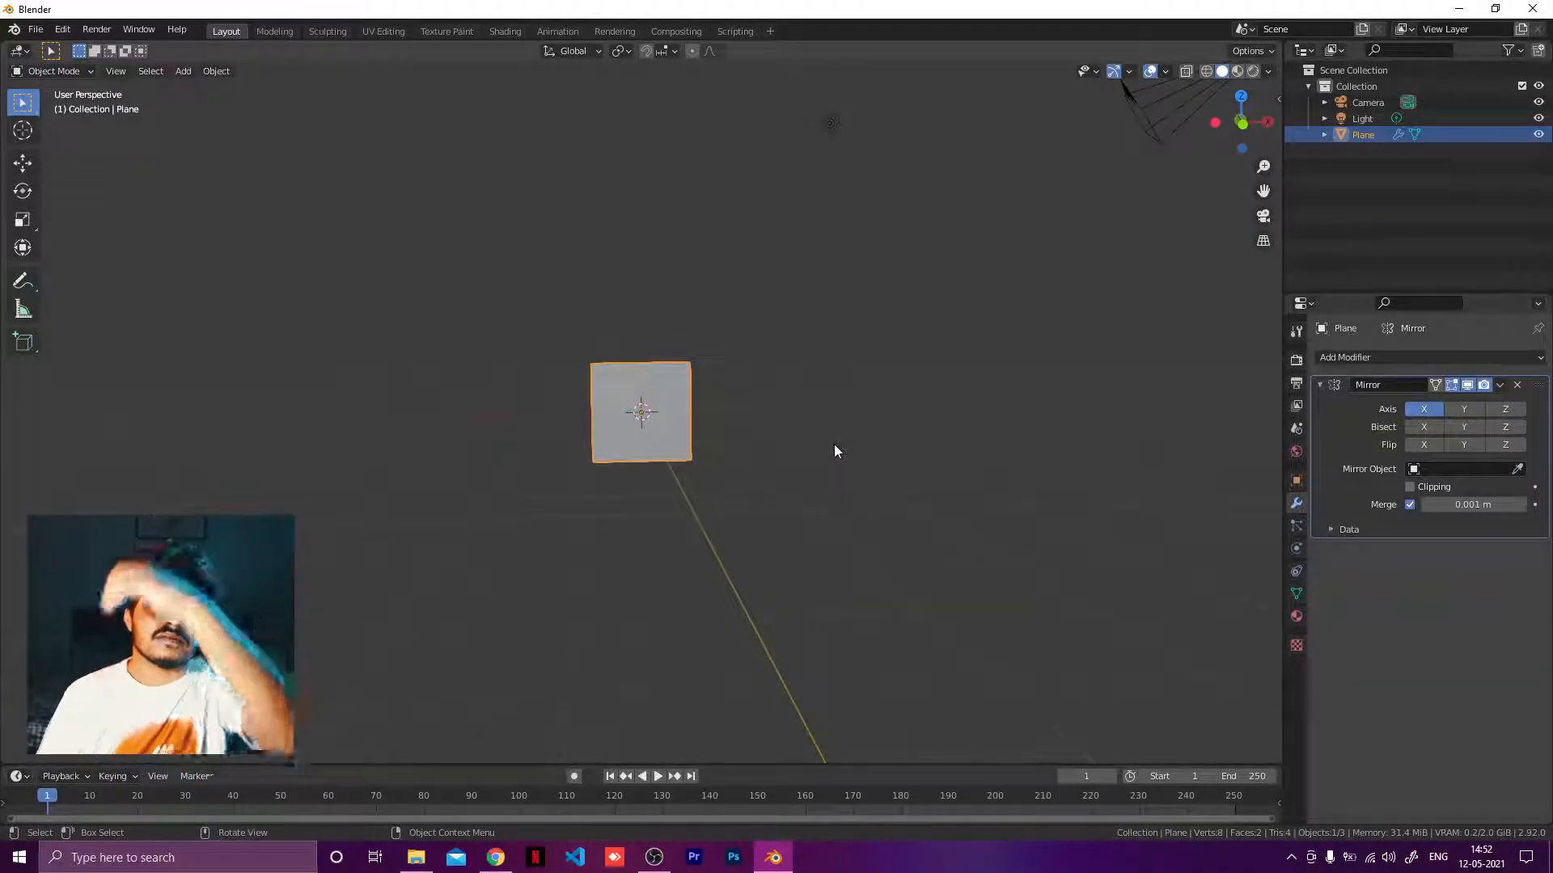
{"action": "scroll", "coordinate": [763, 394], "scroll_direction": "up", "scroll_amount": 4}
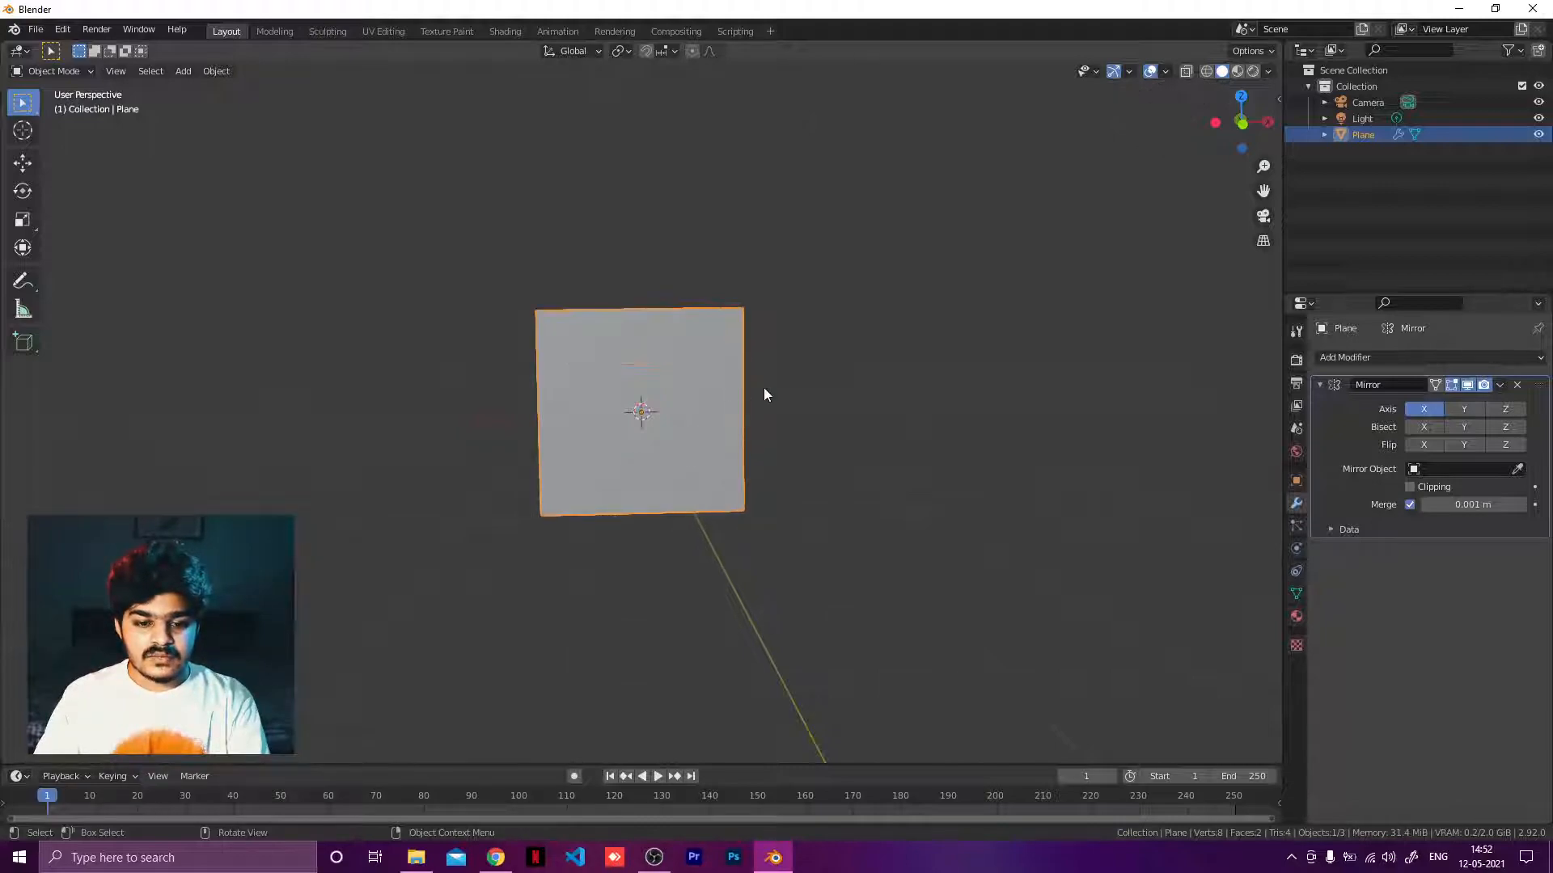
{"action": "key", "text": "Tab"}
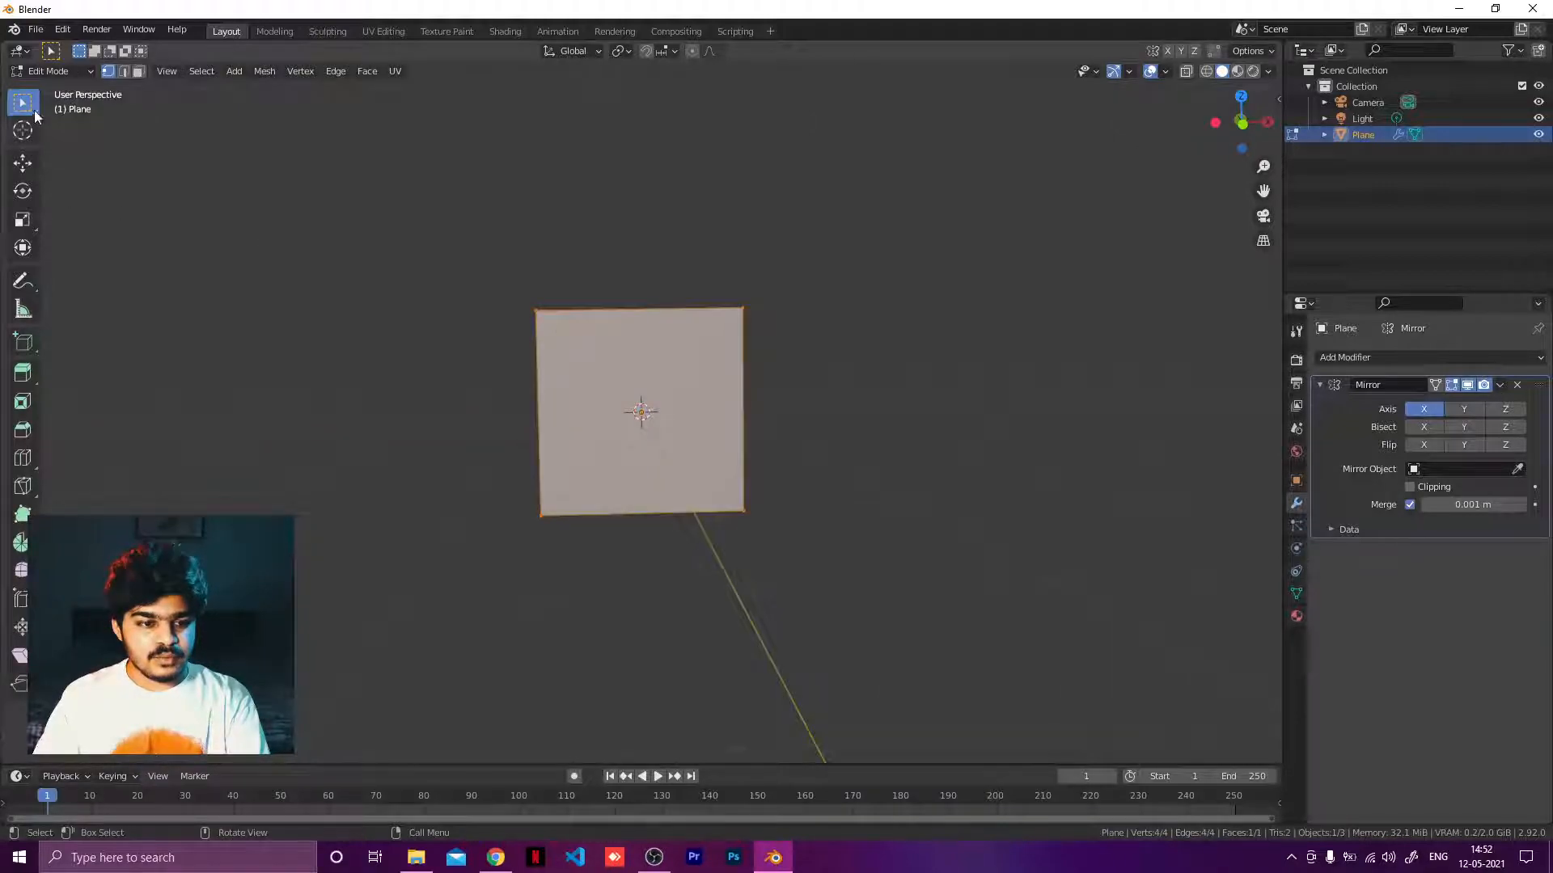
{"action": "key", "text": "Tab"}
{"action": "left_click", "coordinate": [58, 71]}
{"action": "left_click", "coordinate": [55, 107]}
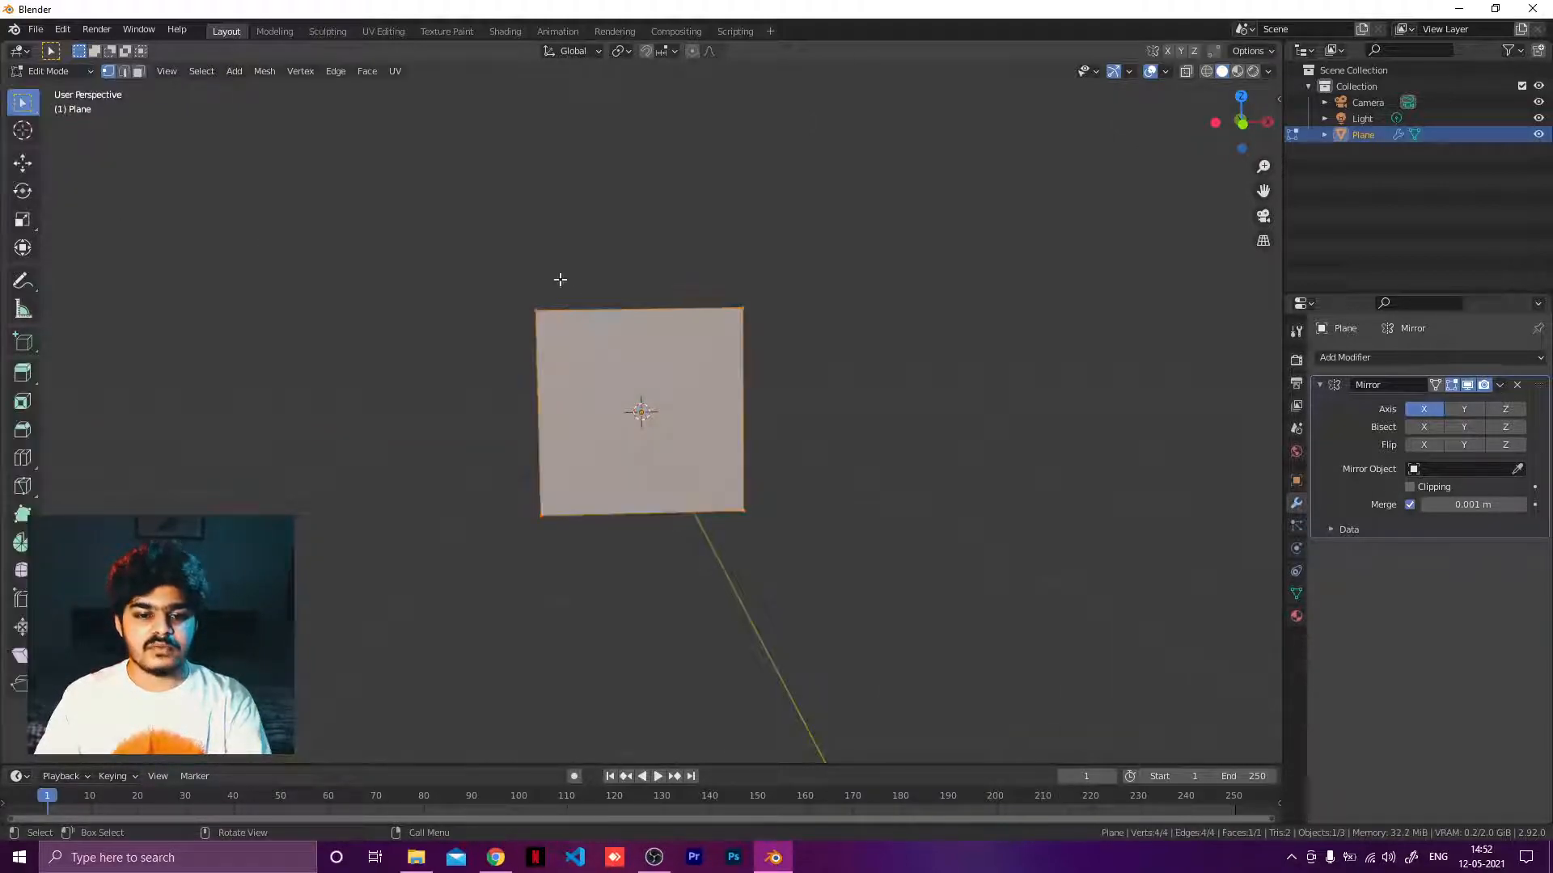
Select the left edge vertices of the plane and switch to front orthographic view.
{"action": "middle_click_drag", "start_coordinate": [558, 277], "coordinate": [456, 245]}
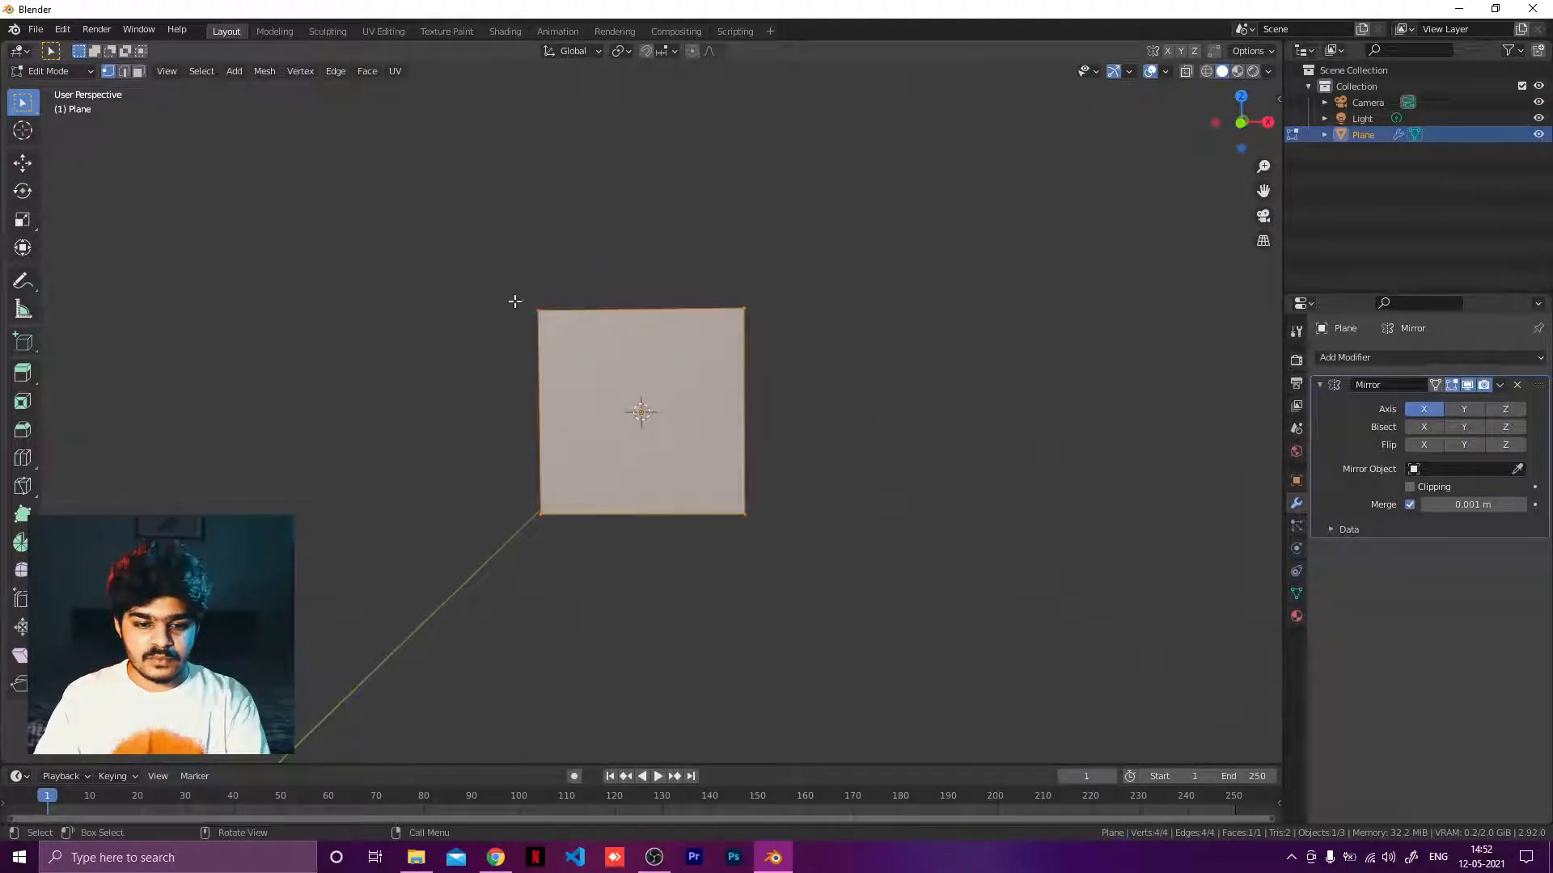
{"action": "left_click_drag", "start_coordinate": [495, 267], "coordinate": [655, 553]}
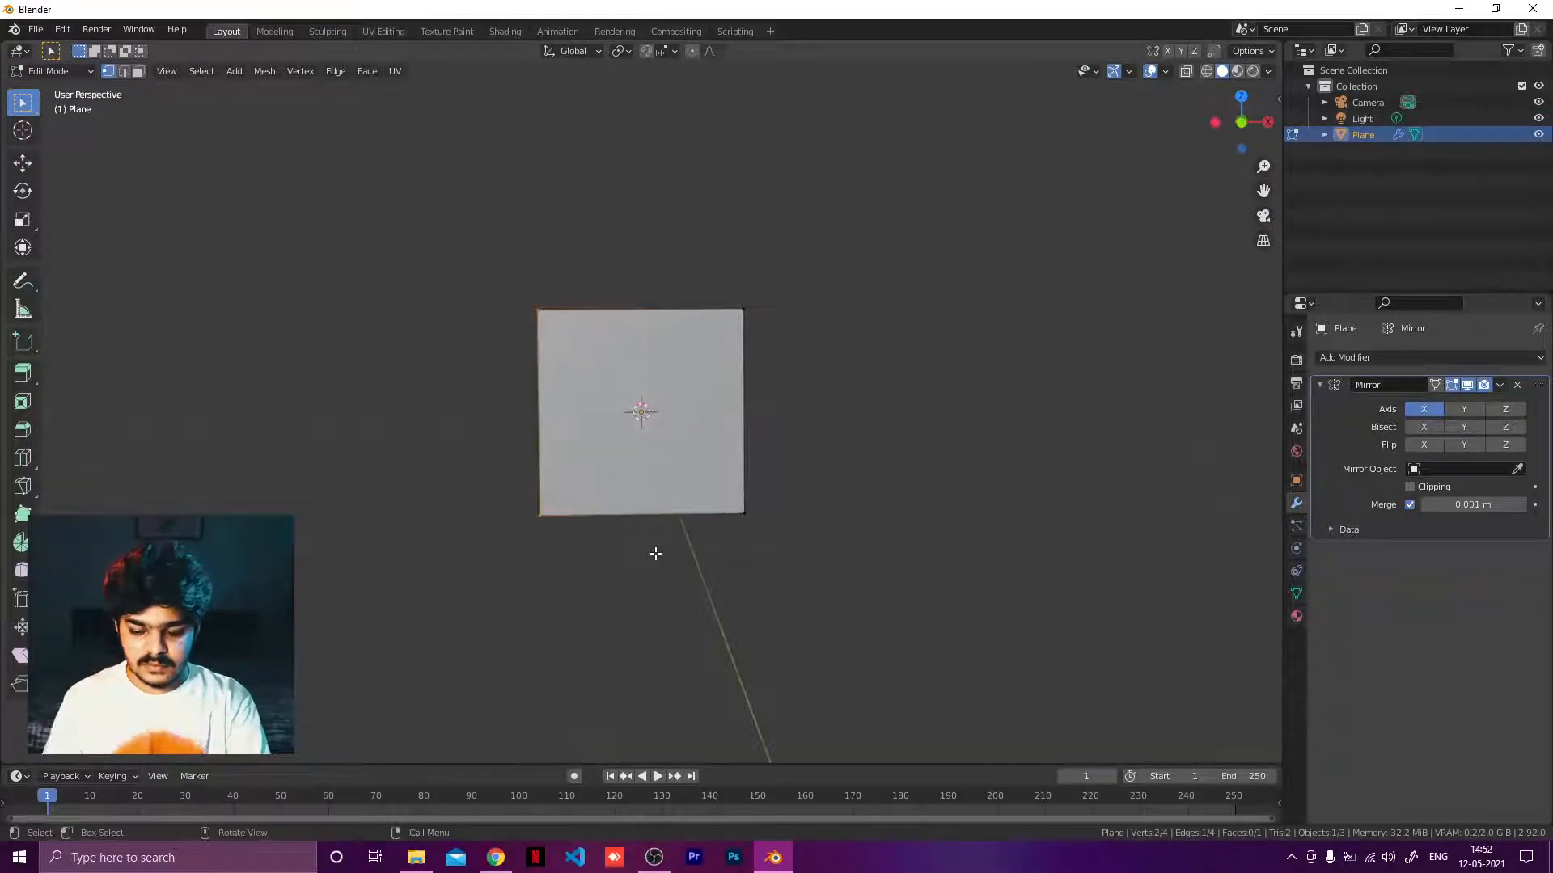
{"action": "key", "text": "KP_1"}
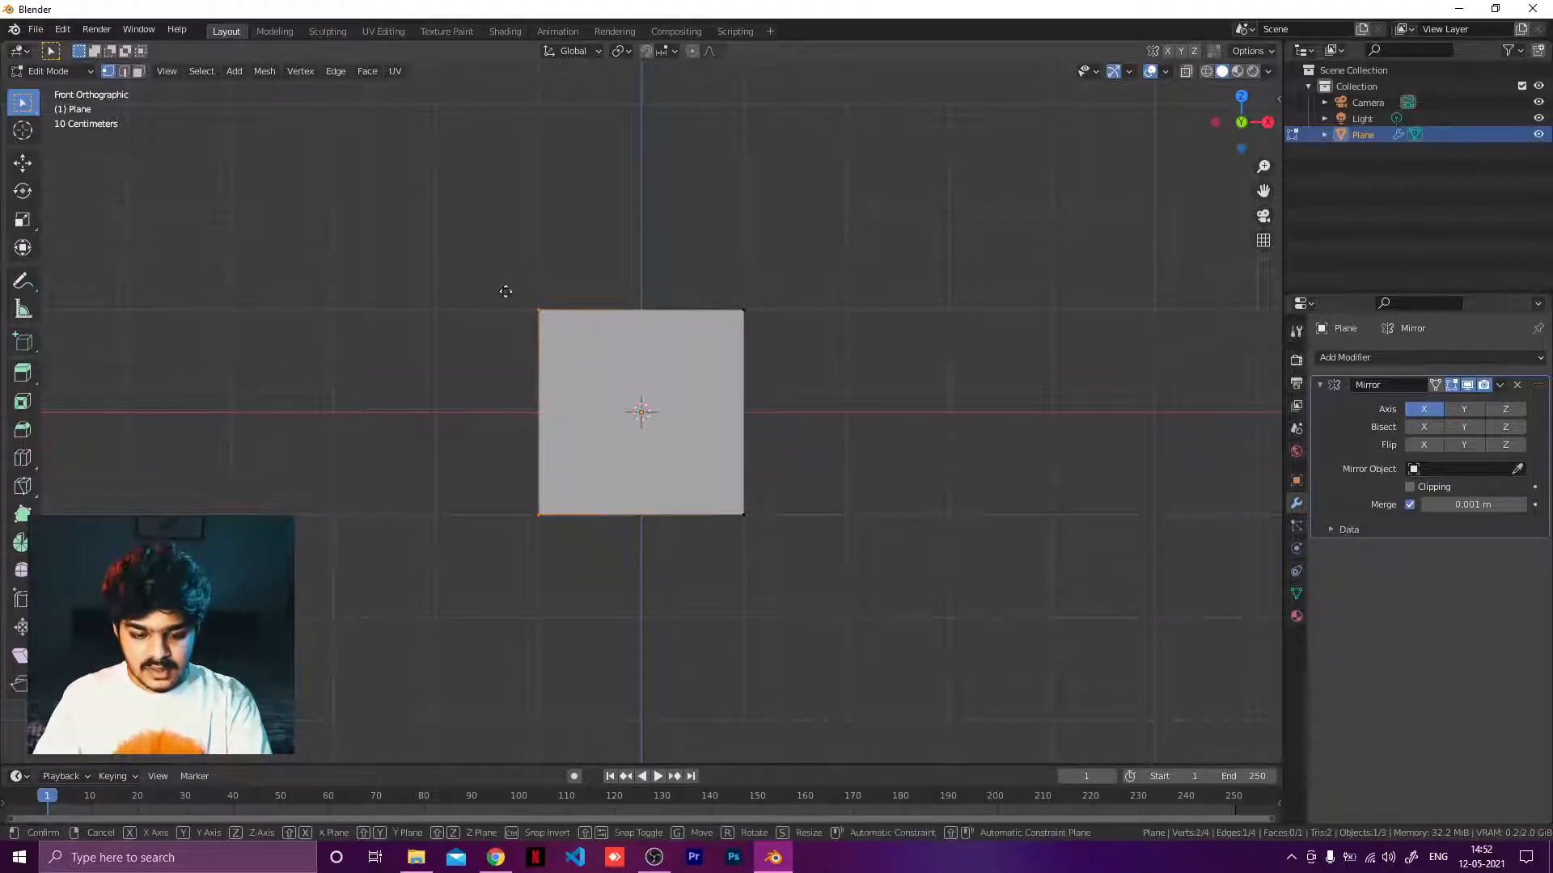
{"action": "key", "text": "g"}
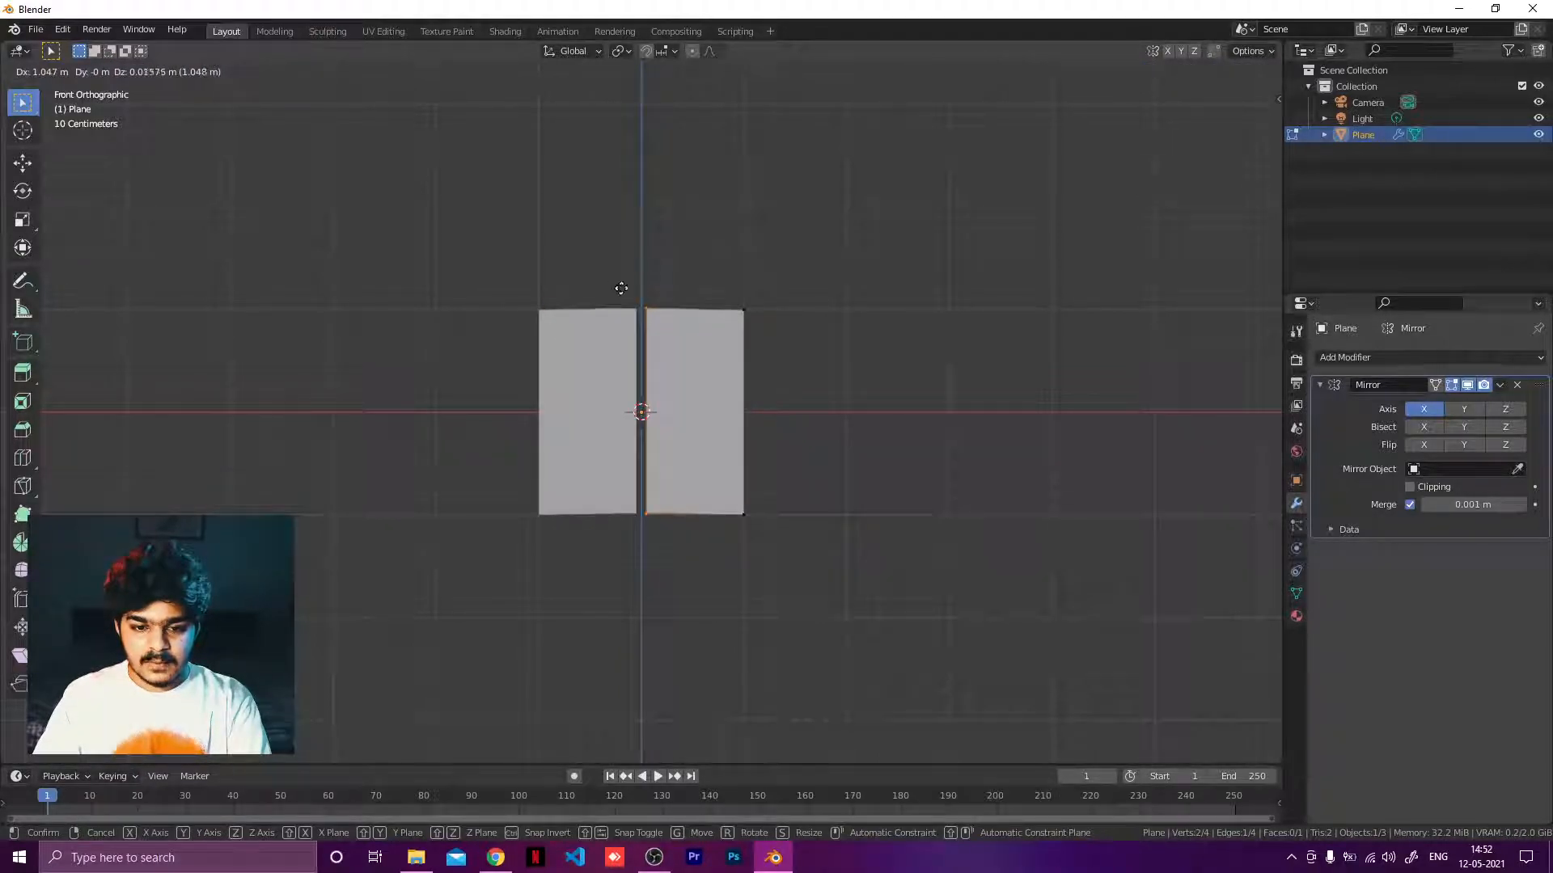
{"action": "right_click", "coordinate": [612, 277]}
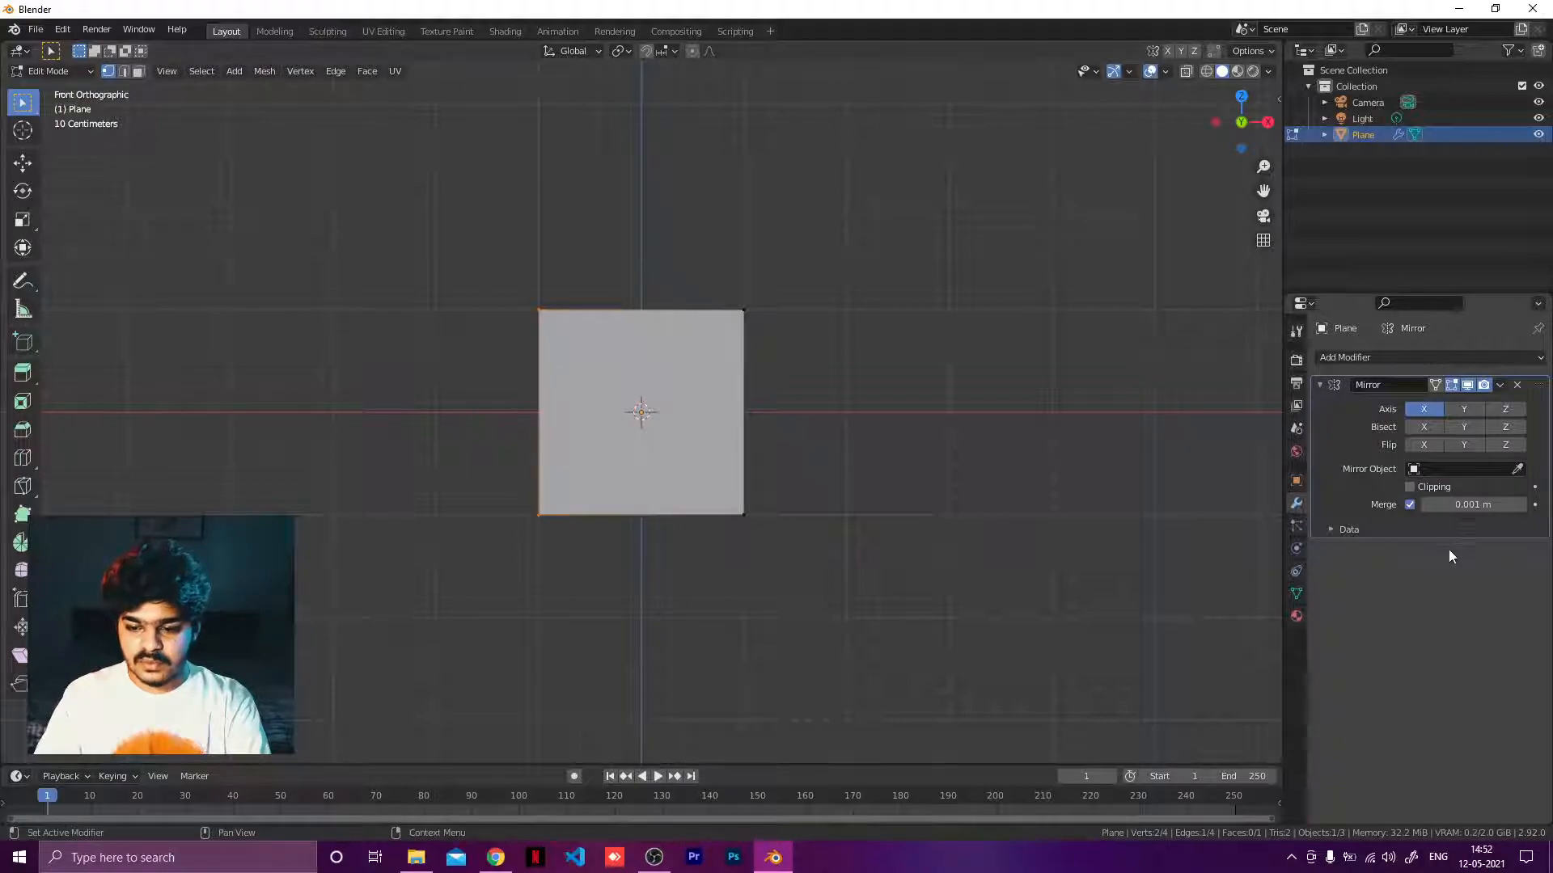
Enable Clipping on the Mirror modifier and move the selected vertices along X onto the mirror axis.
{"action": "left_click", "coordinate": [1409, 488]}
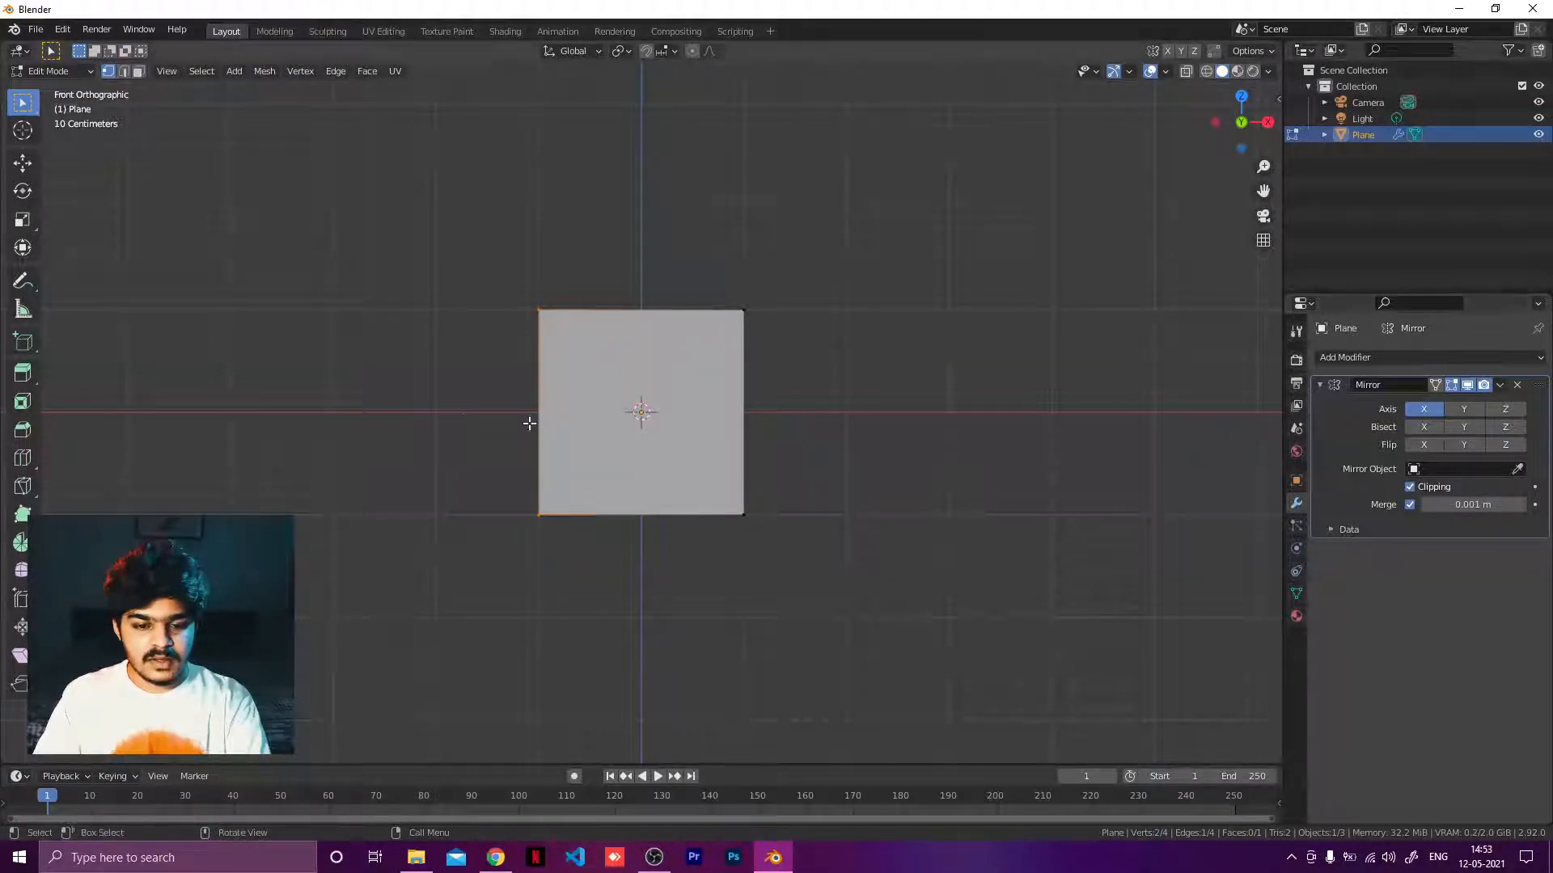
{"action": "key", "text": "g"}
{"action": "key", "text": "x"}
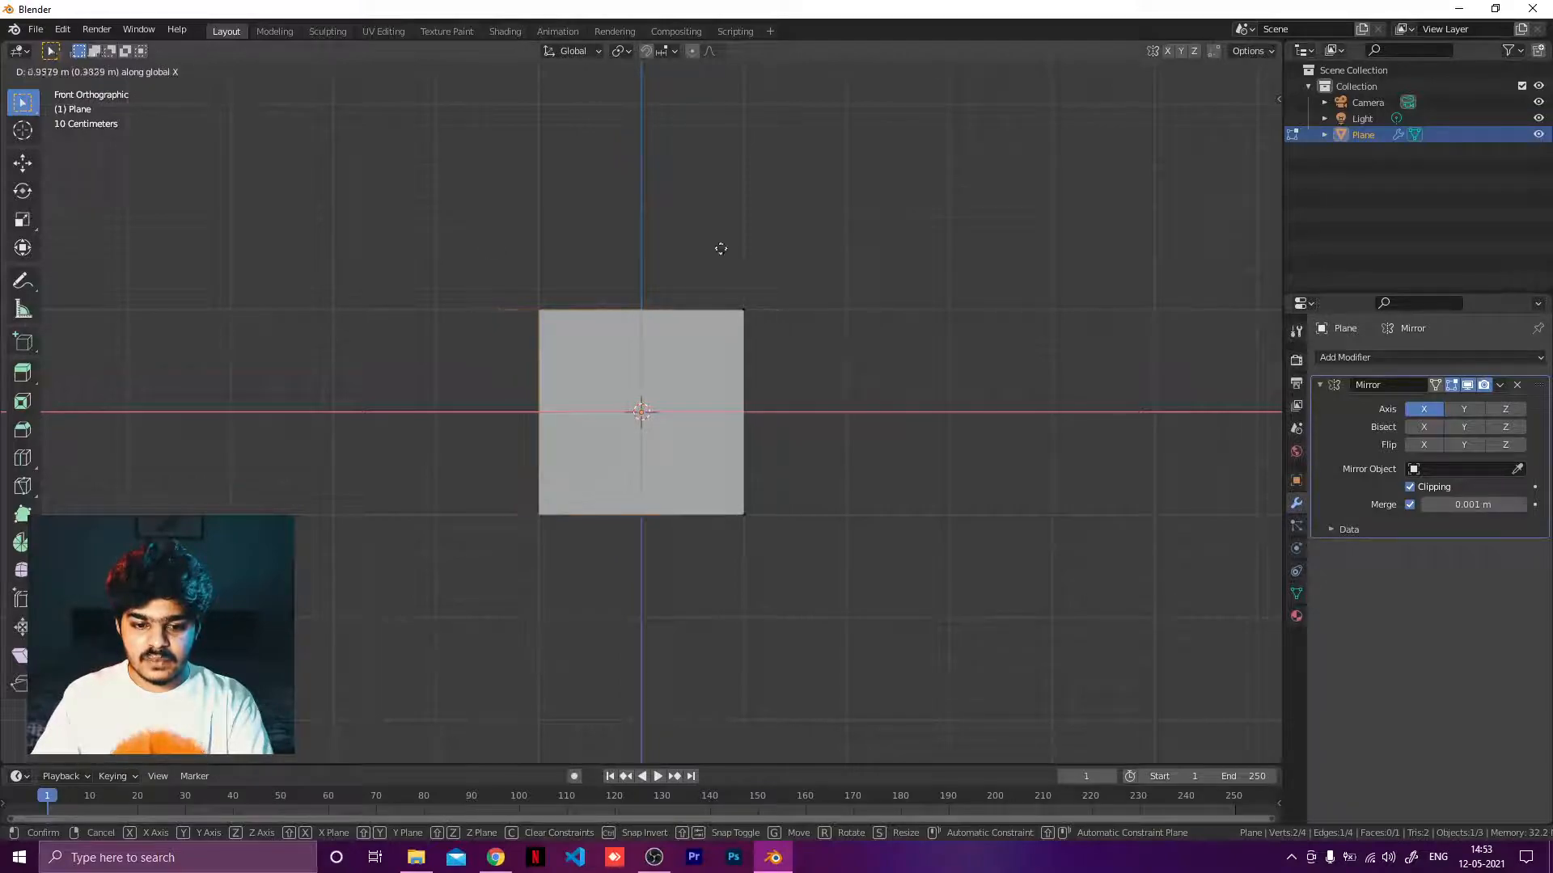
{"action": "left_click", "coordinate": [1040, 253]}
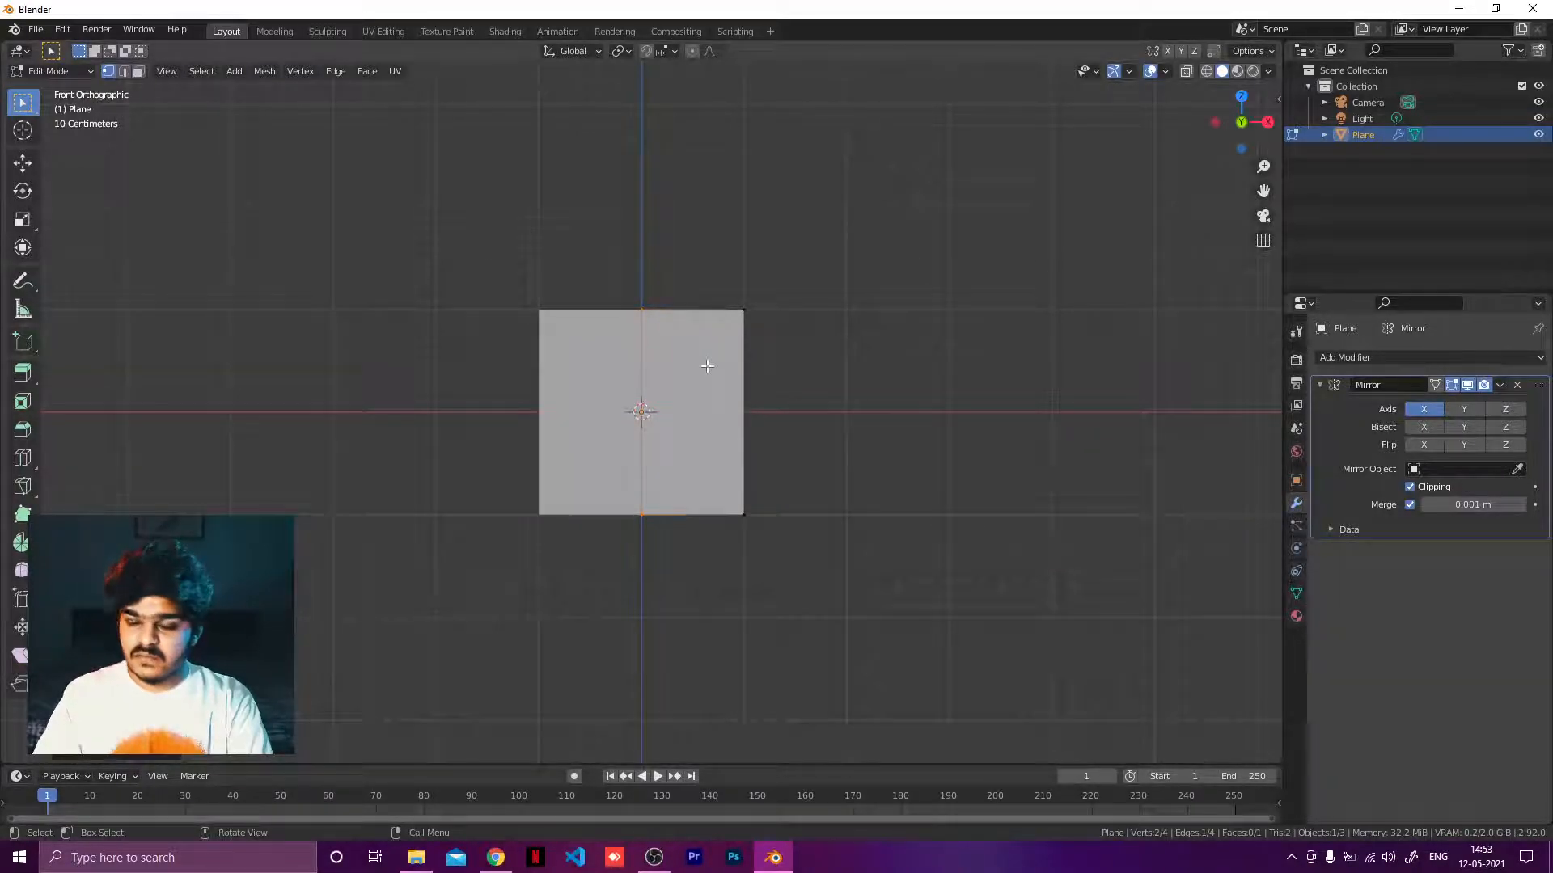
Pull the bottom centre vertex down about 0.86 m to form the shield's pointed base.
{"action": "left_click", "coordinate": [647, 320]}
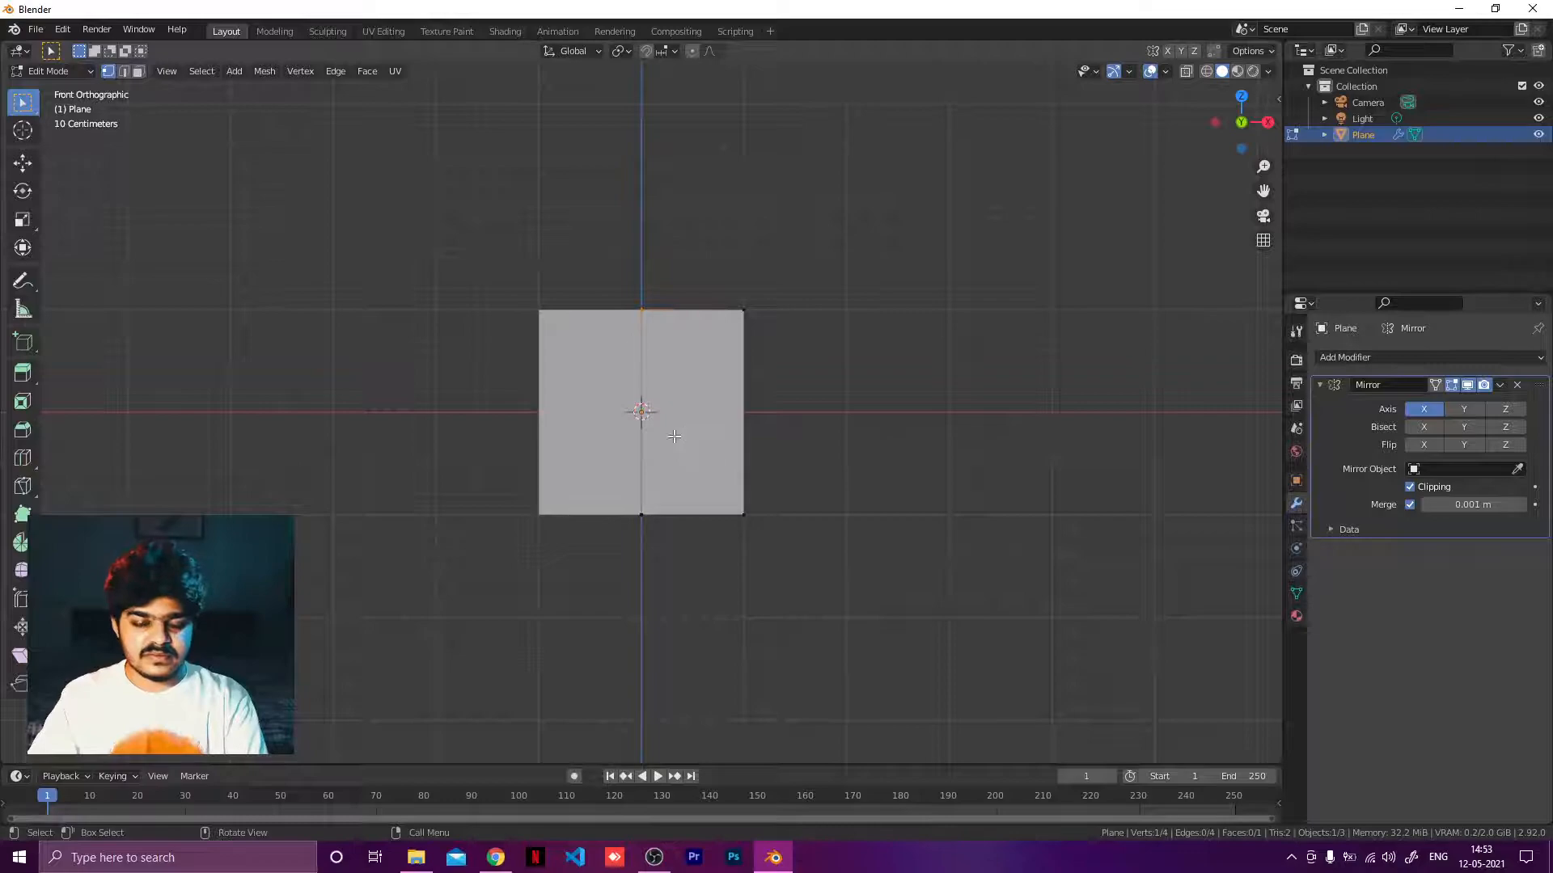
{"action": "left_click", "coordinate": [643, 521]}
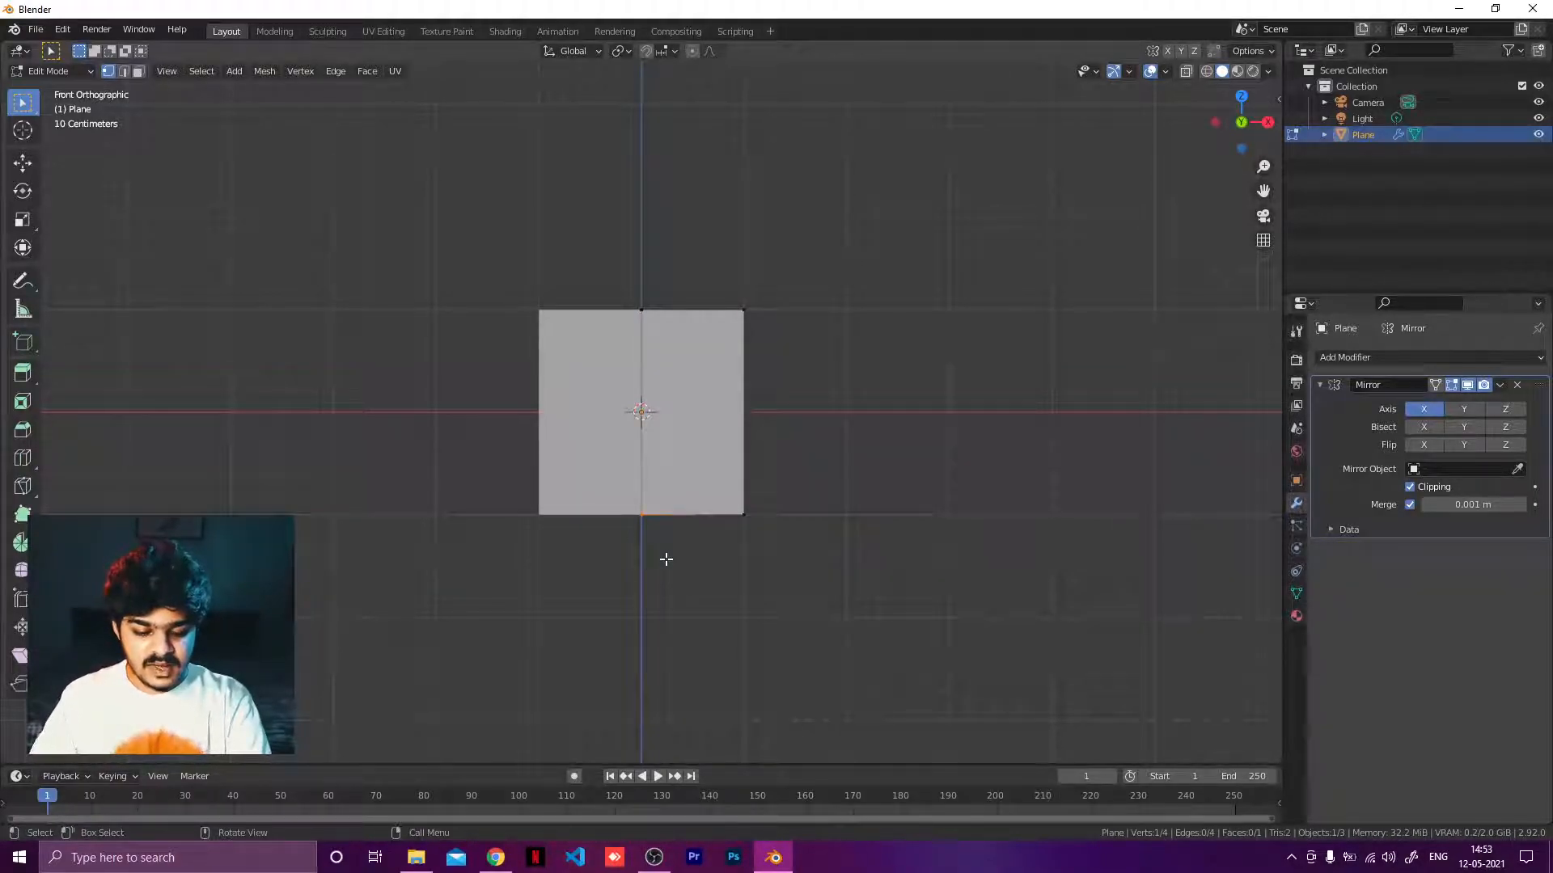
{"action": "key", "text": "g"}
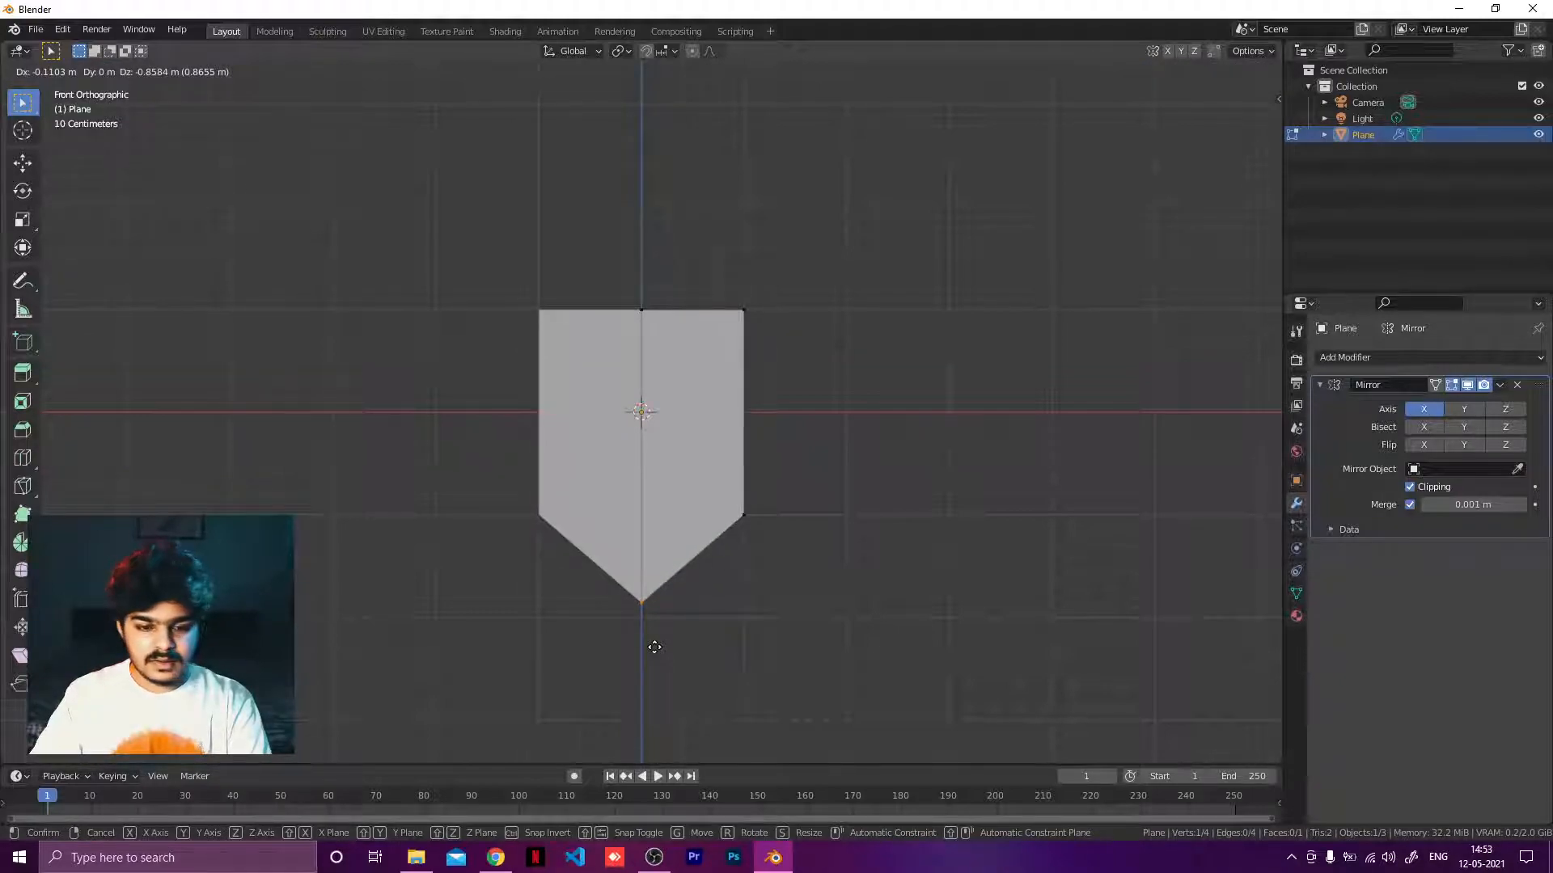
{"action": "left_click", "coordinate": [654, 647]}
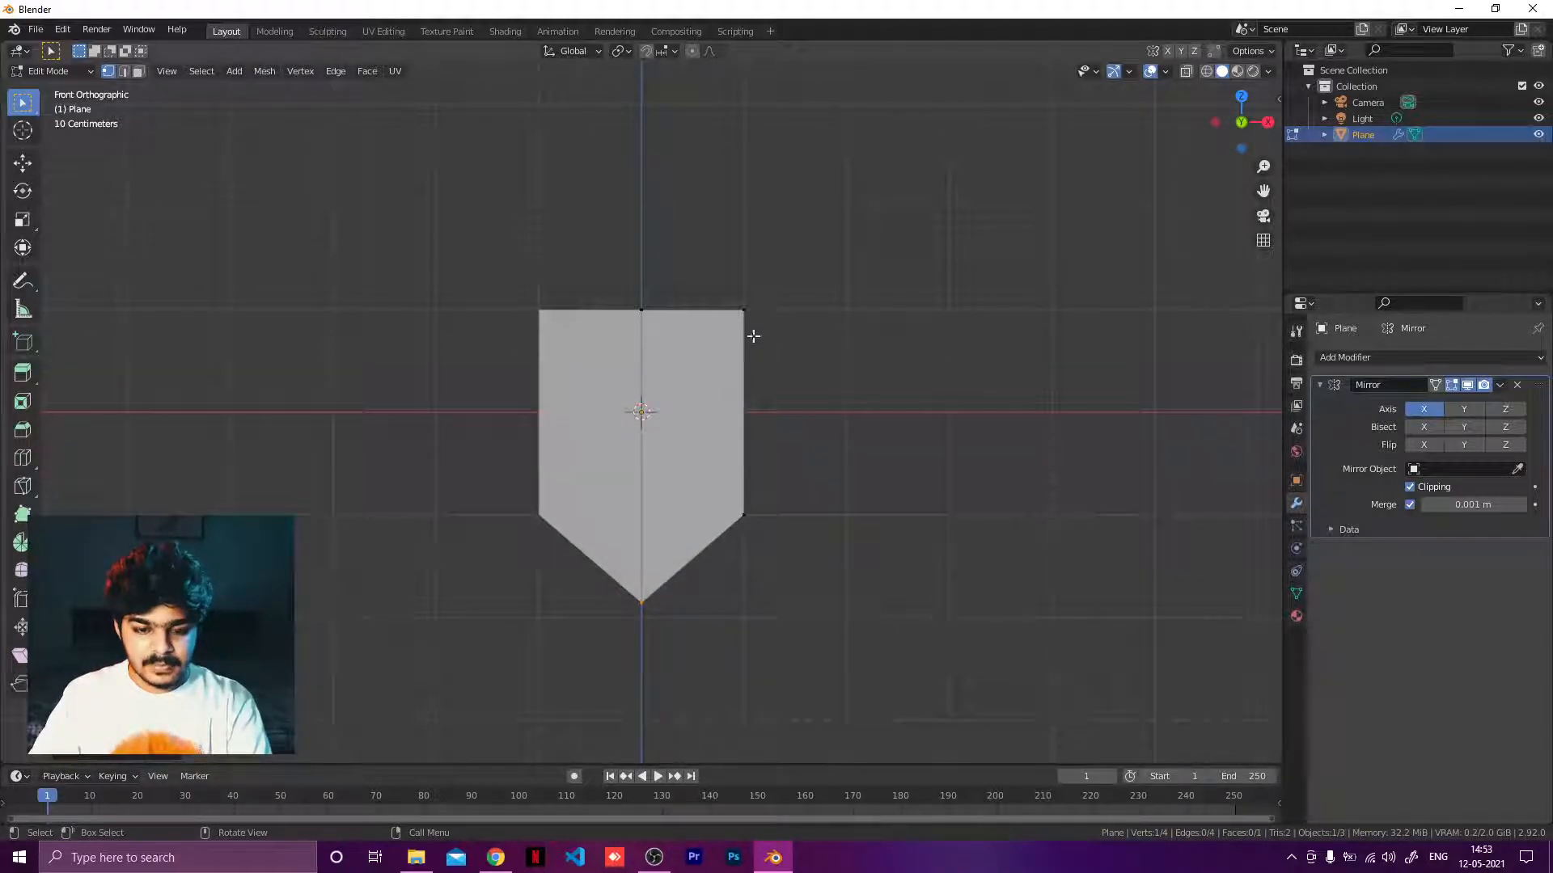
Move the right corner vertex inward and down to taper the shield's side outline.
{"action": "left_click_drag", "start_coordinate": [734, 283], "coordinate": [770, 326]}
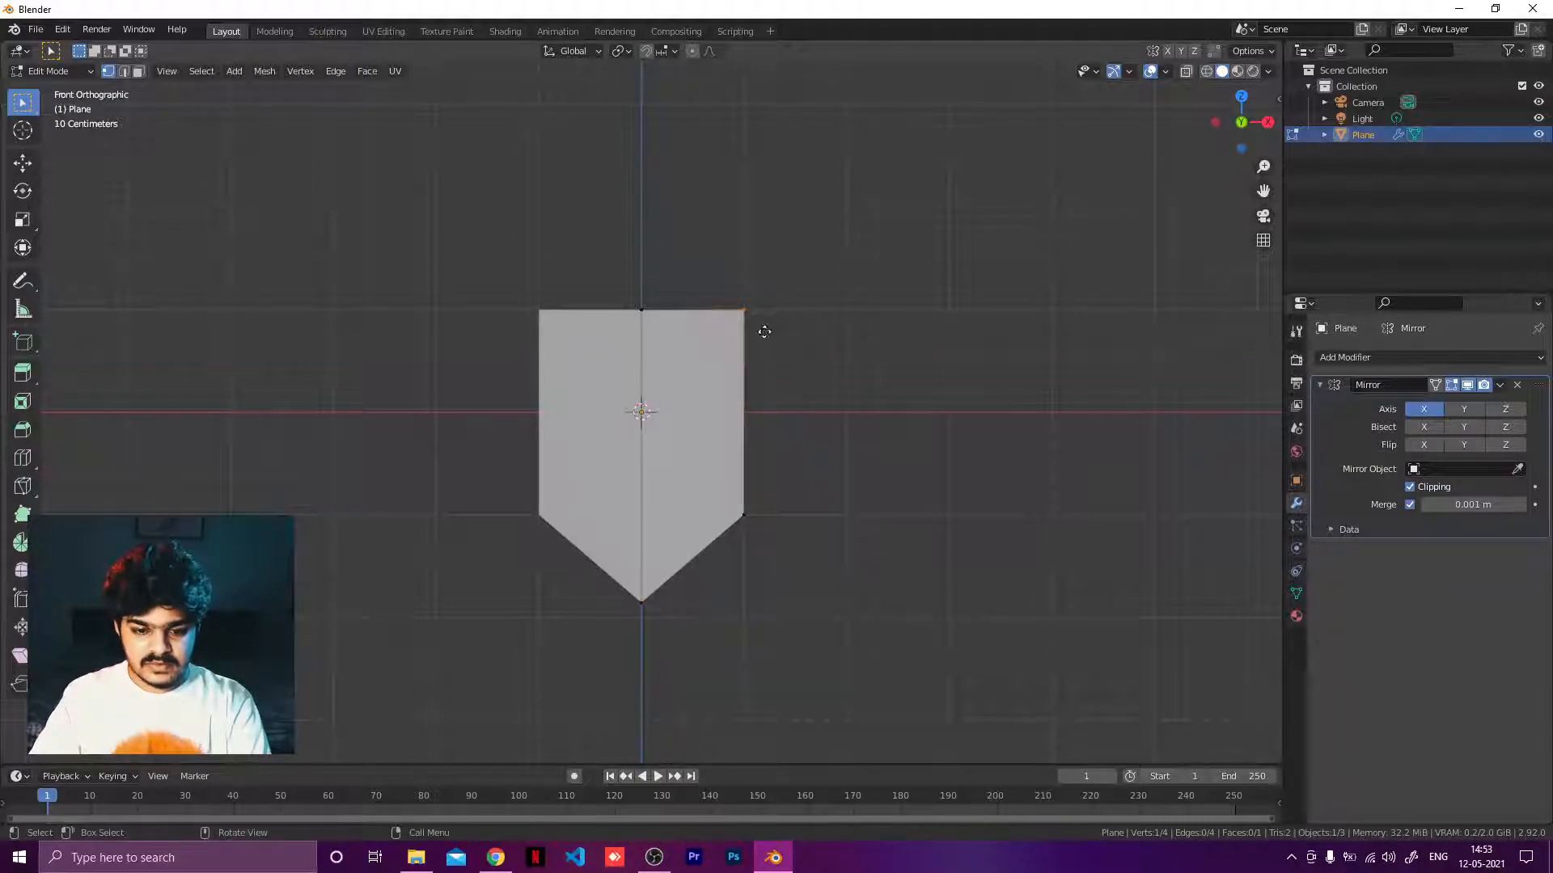
{"action": "key", "text": "g"}
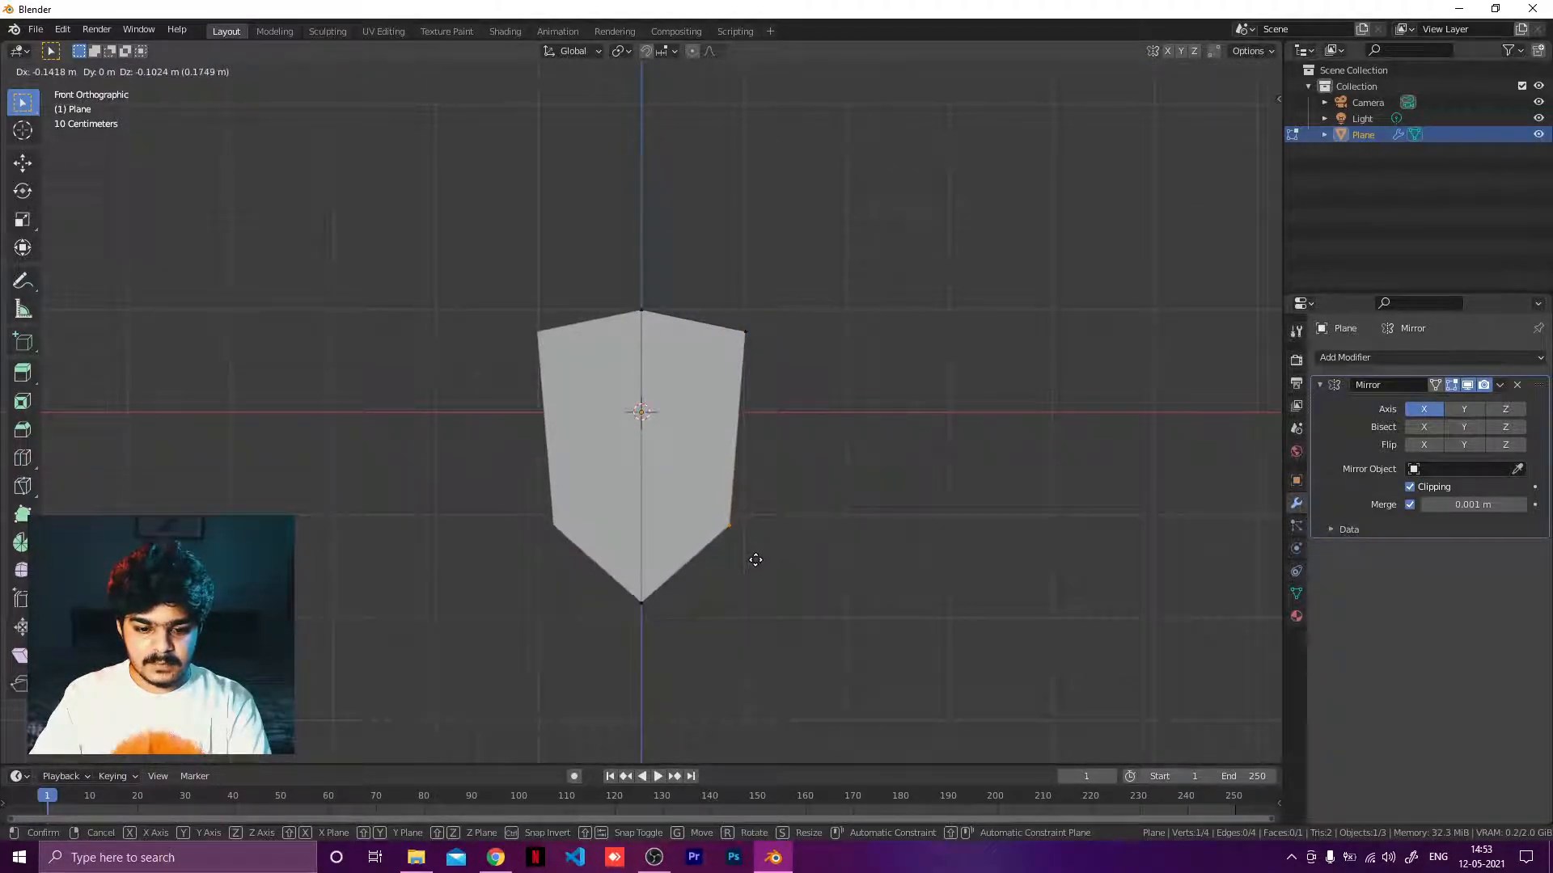
{"action": "left_click", "coordinate": [757, 562]}
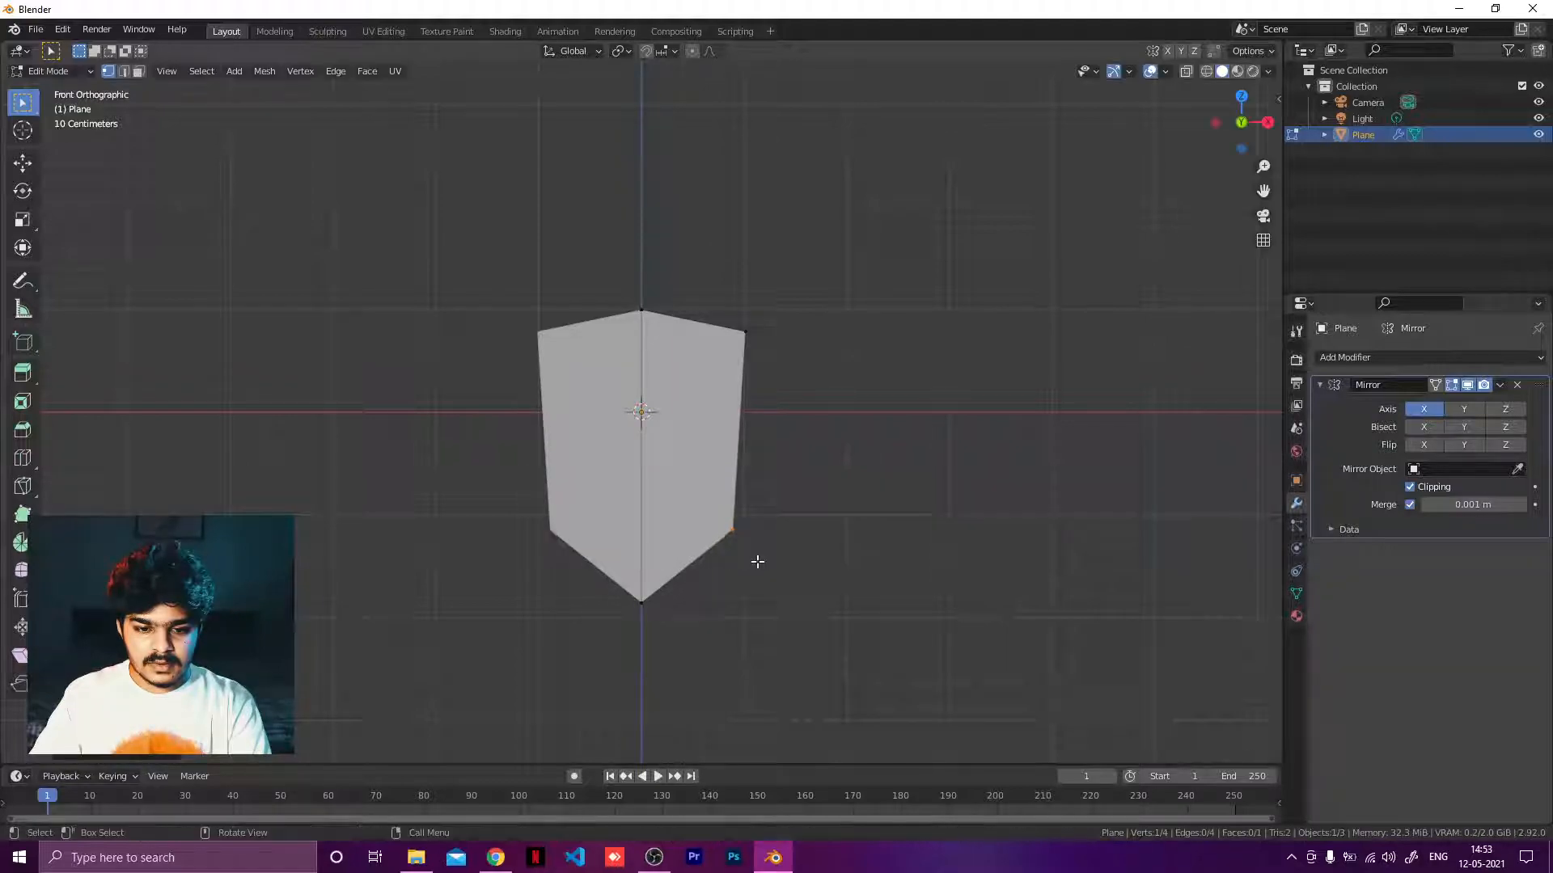
Check the shield reference image in the browser and return to Blender.
{"action": "left_click", "coordinate": [496, 857]}
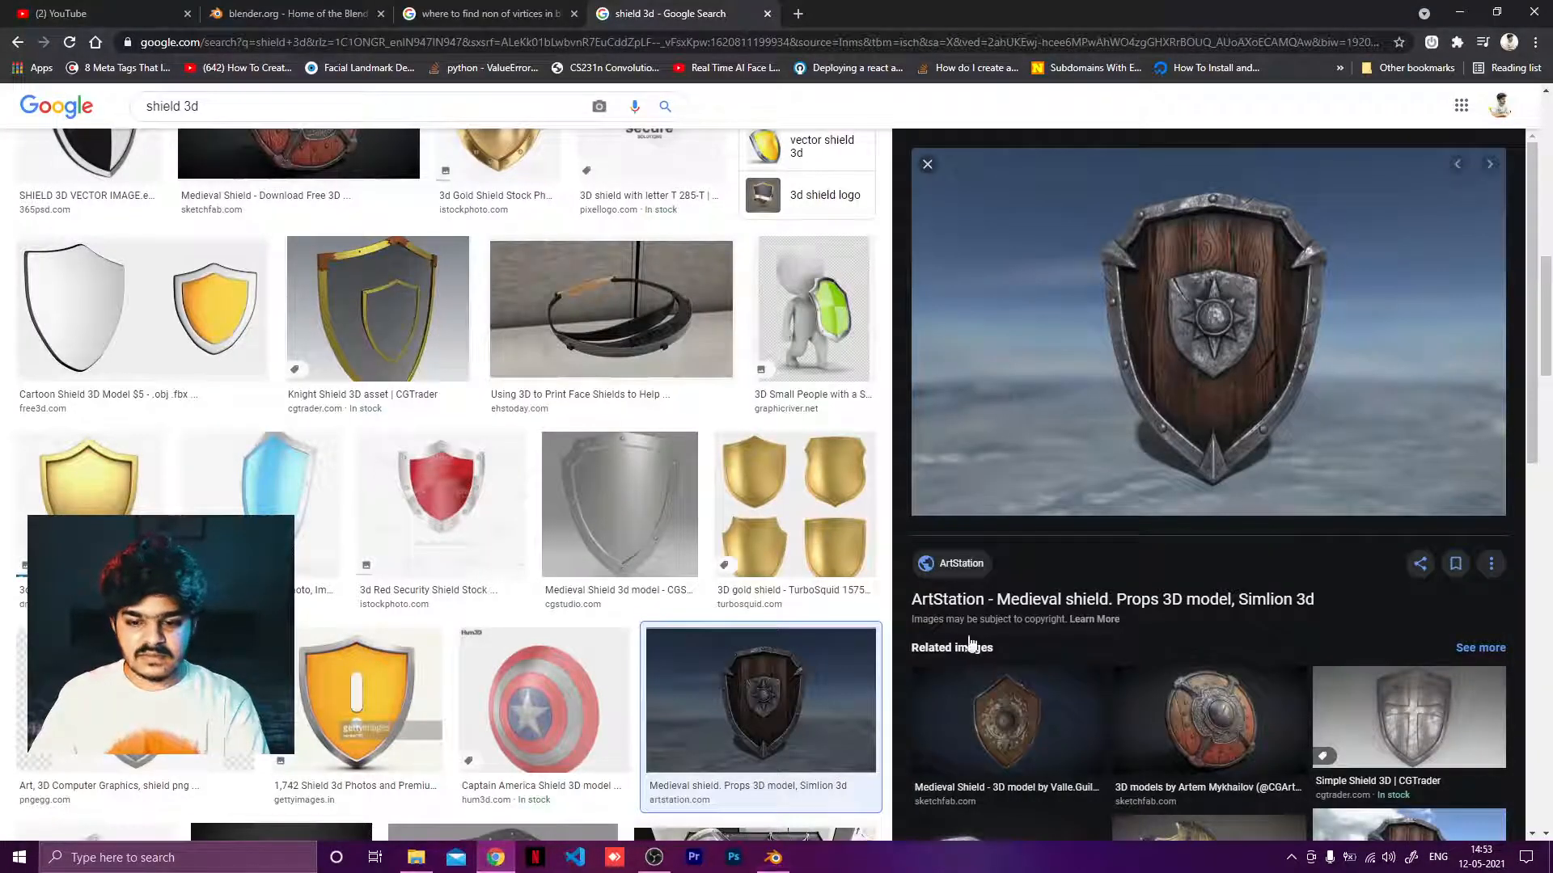
{"action": "left_click", "coordinate": [773, 857]}
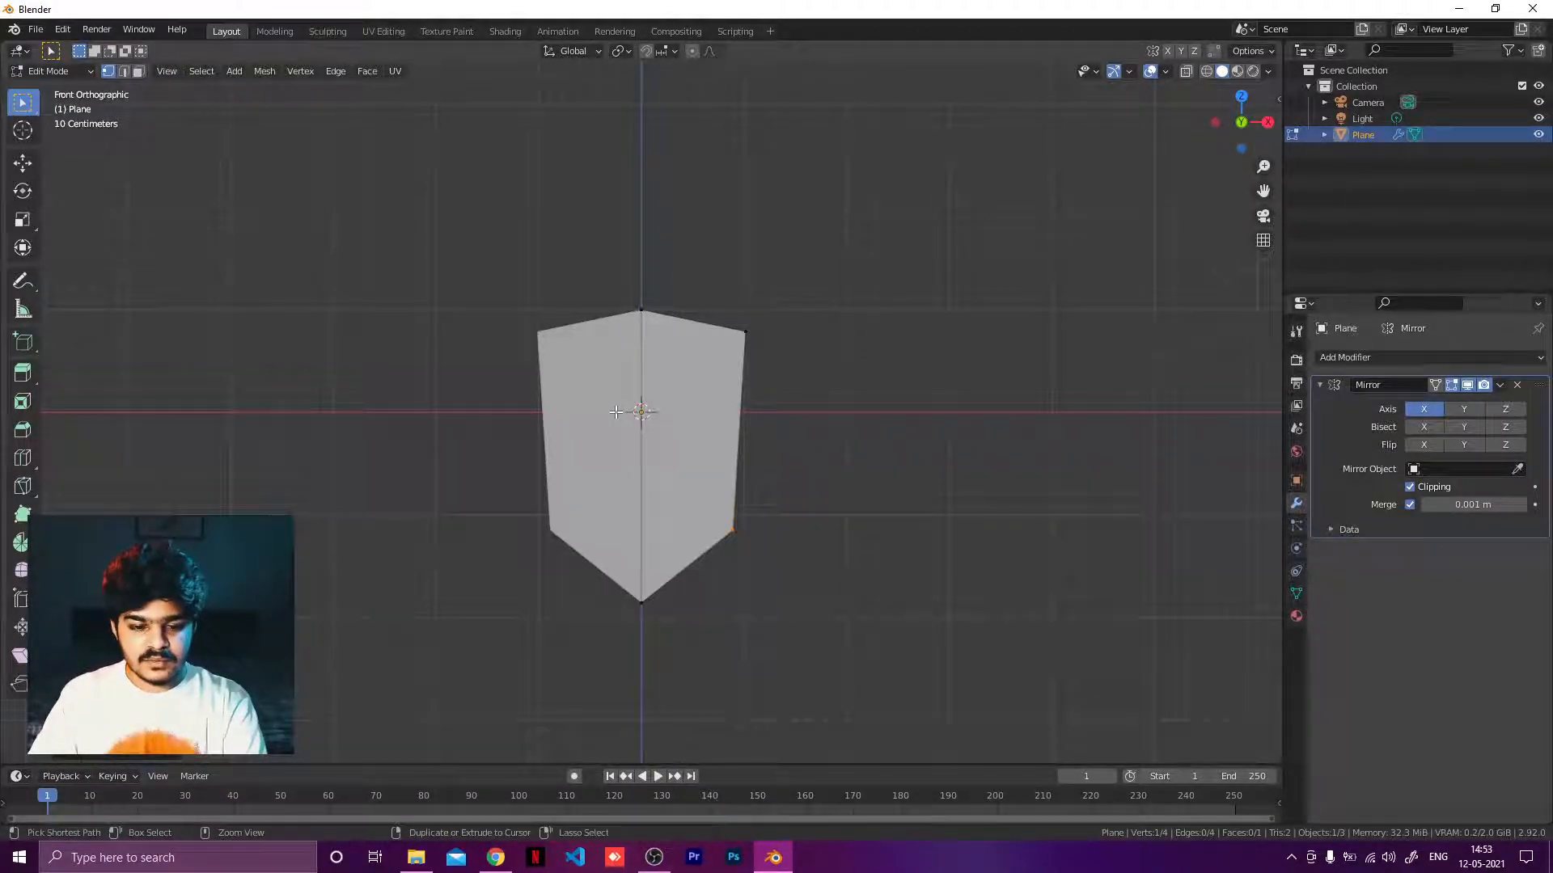
Add a horizontal loop cut slightly below centre and move its outer vertex outward.
{"action": "key", "text": "ctrl+r"}
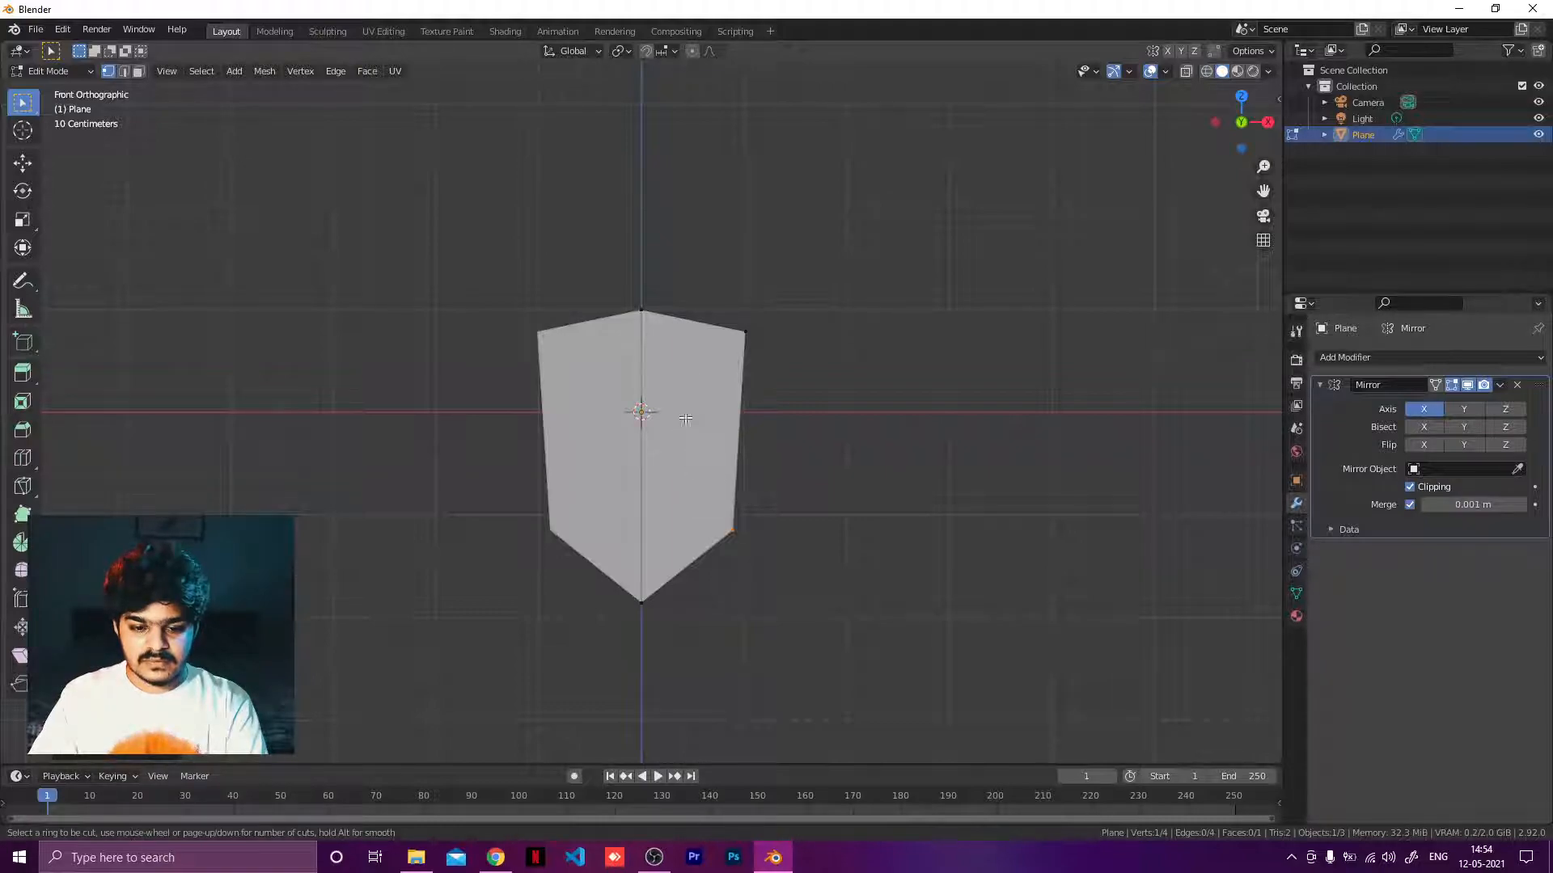
{"action": "left_click", "coordinate": [642, 372]}
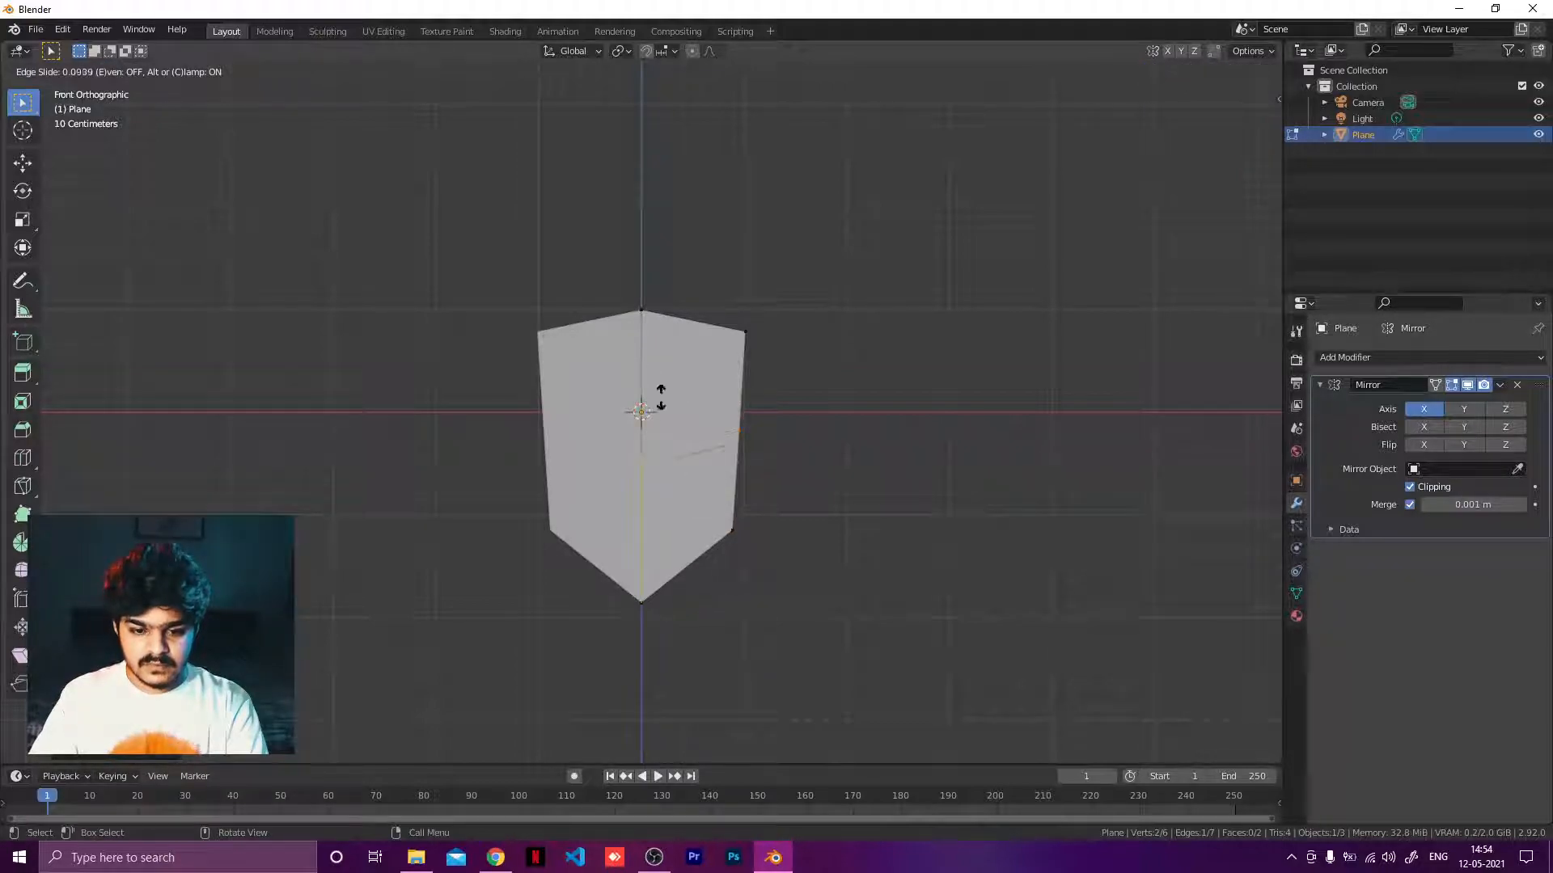
{"action": "left_click_drag", "start_coordinate": [679, 380], "coordinate": [675, 381]}
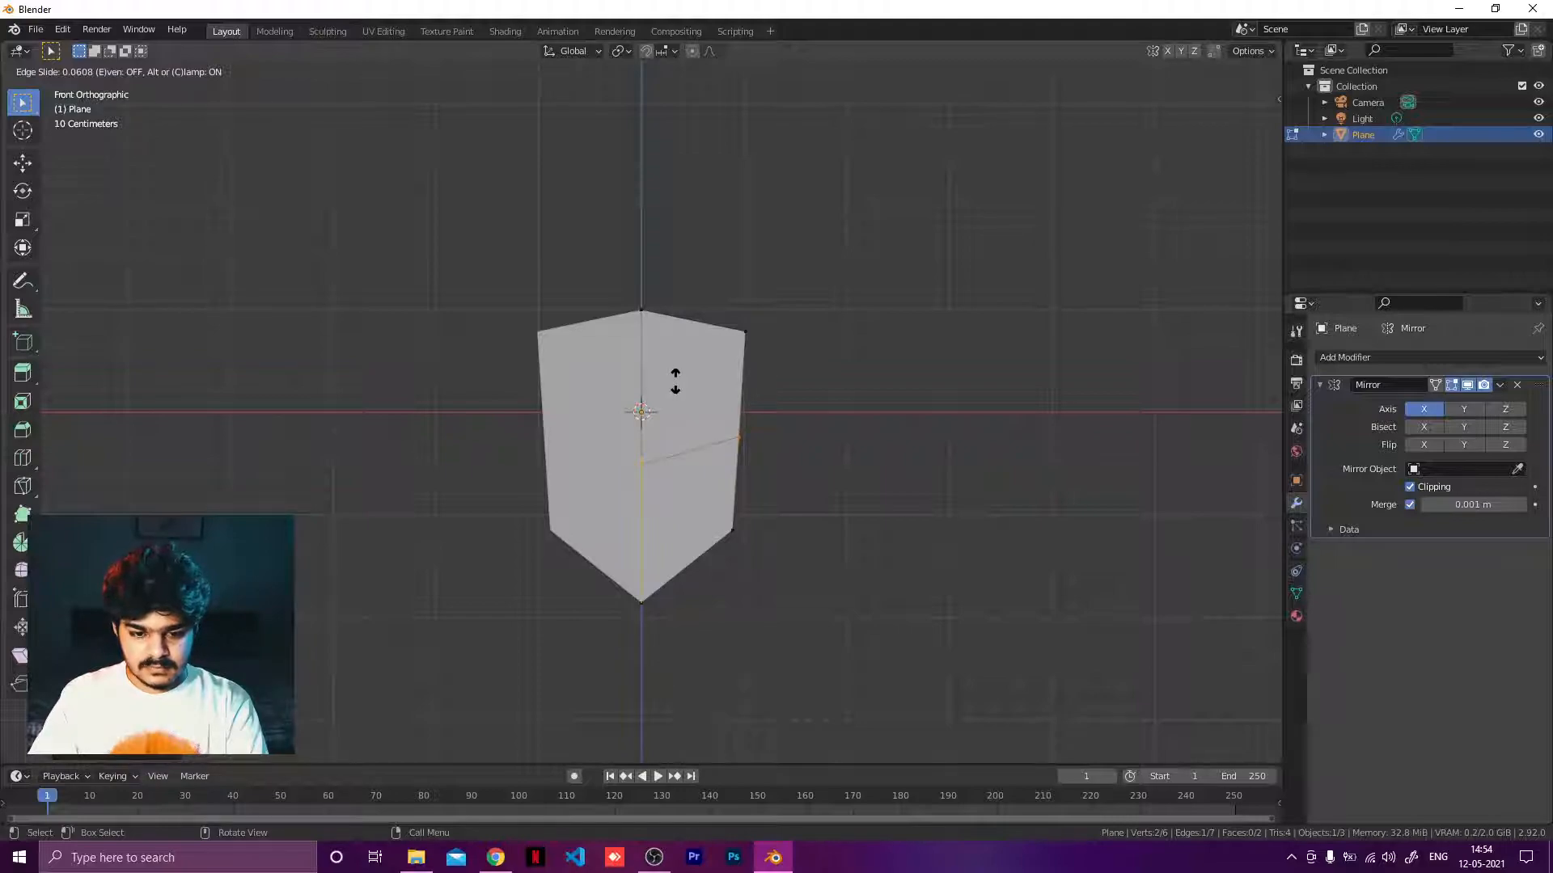
{"action": "left_click", "coordinate": [675, 381]}
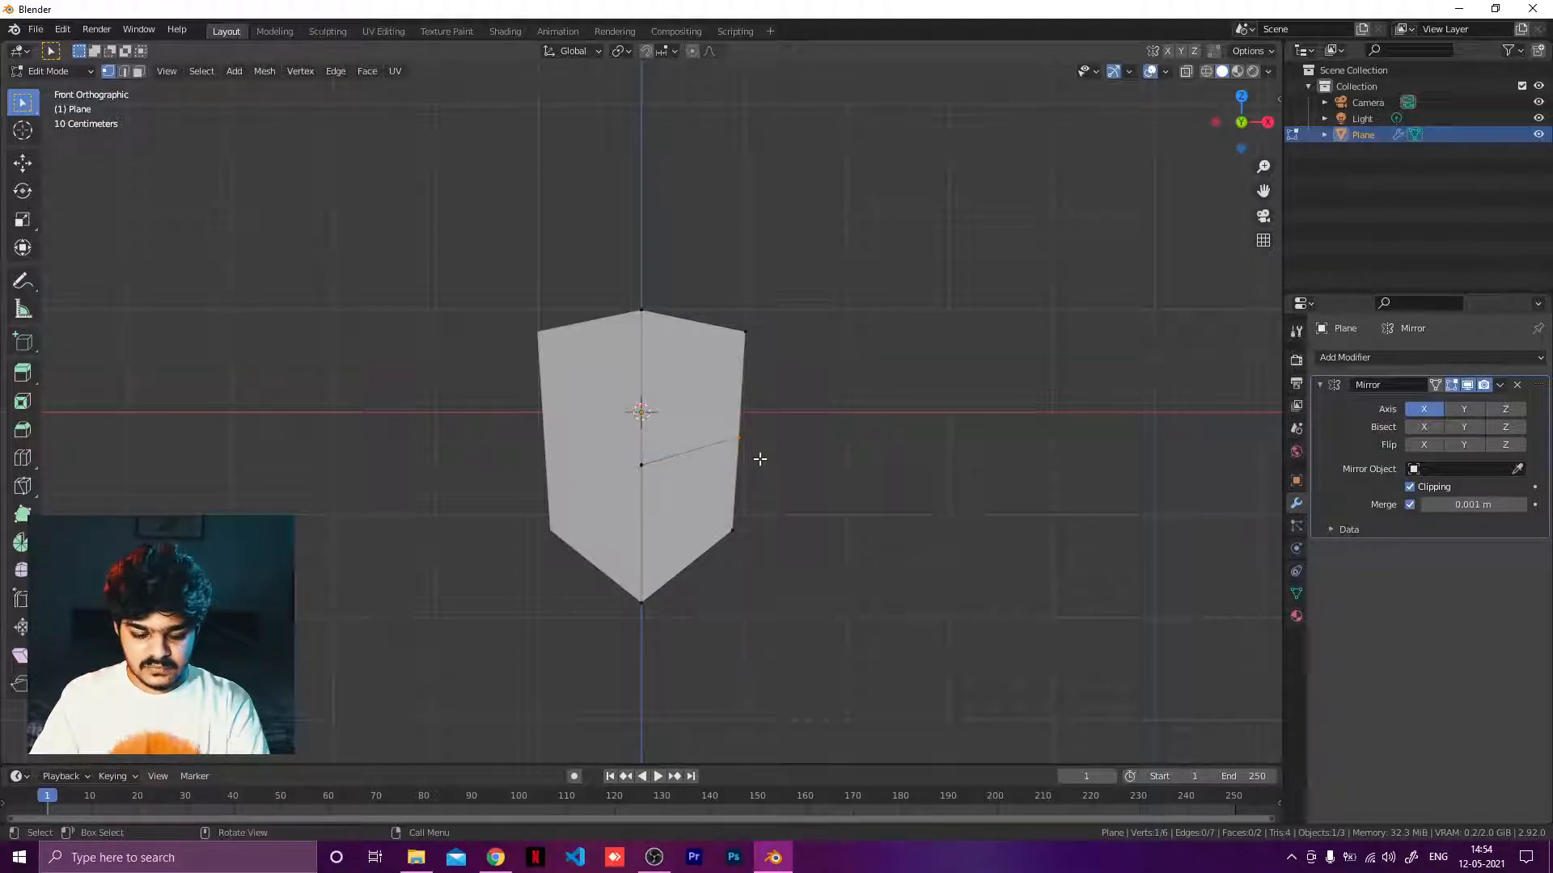
{"action": "key", "text": "g"}
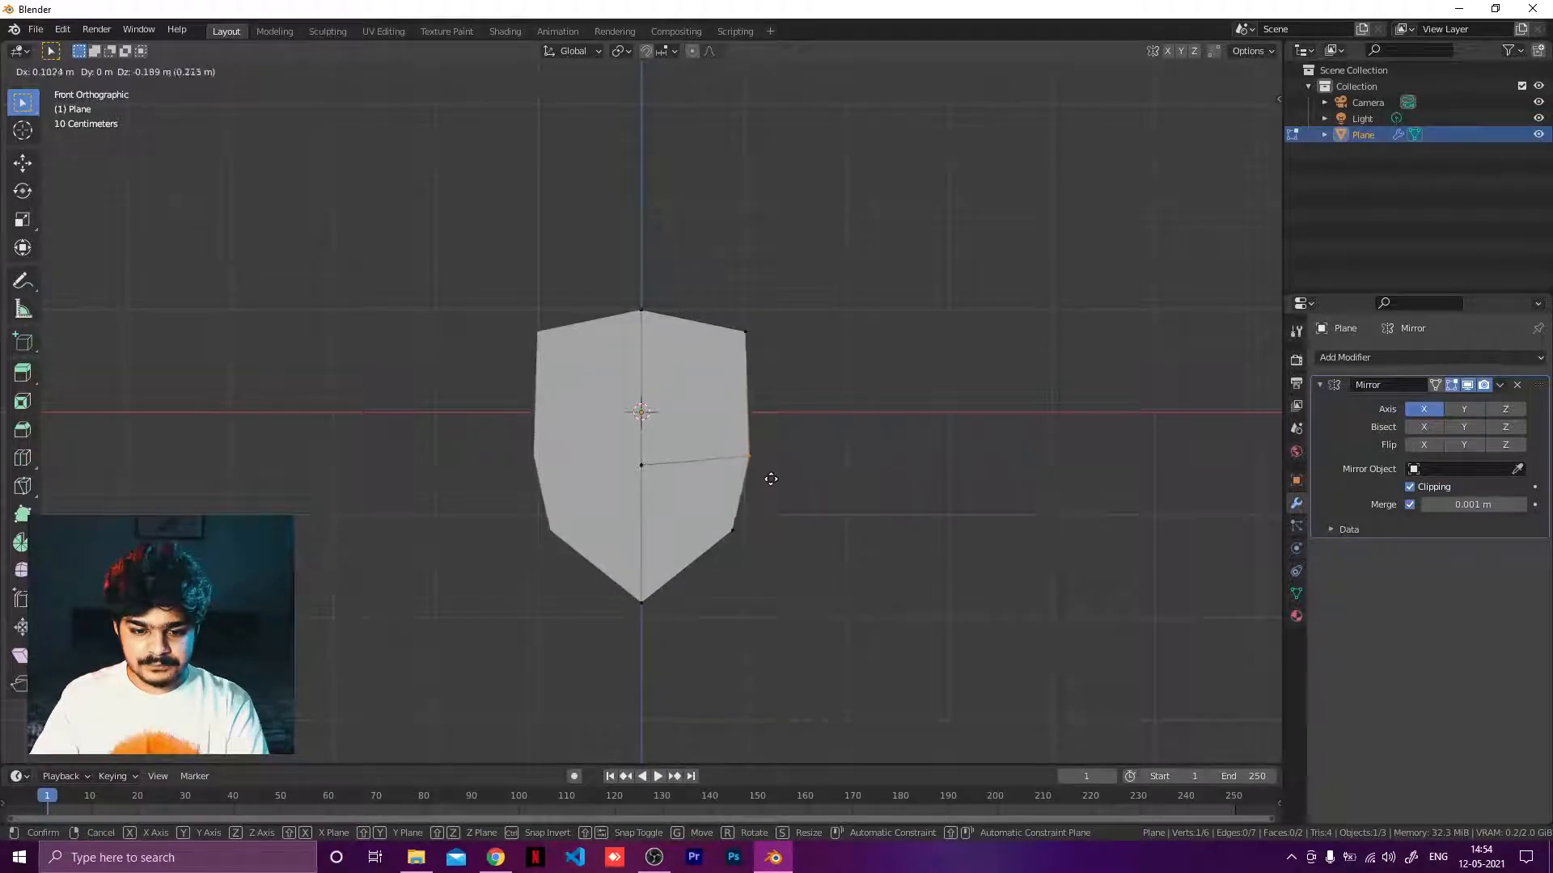
{"action": "left_click", "coordinate": [771, 478]}
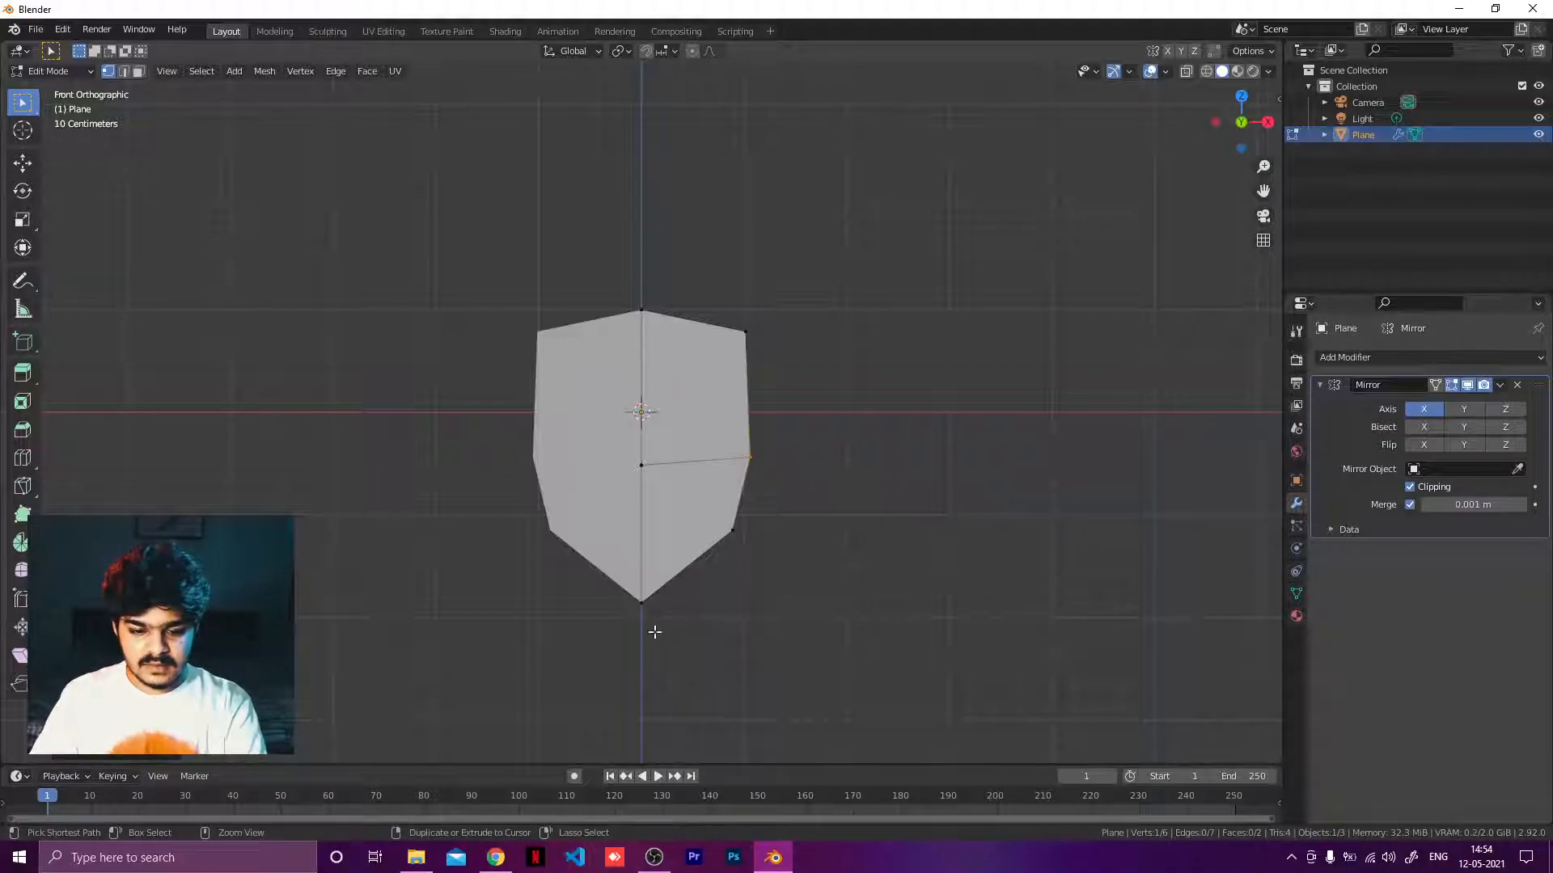
Add a vertical loop cut through the right half and move its bottom vertex outward to round the lower edge.
{"action": "key", "text": "ctrl+r"}
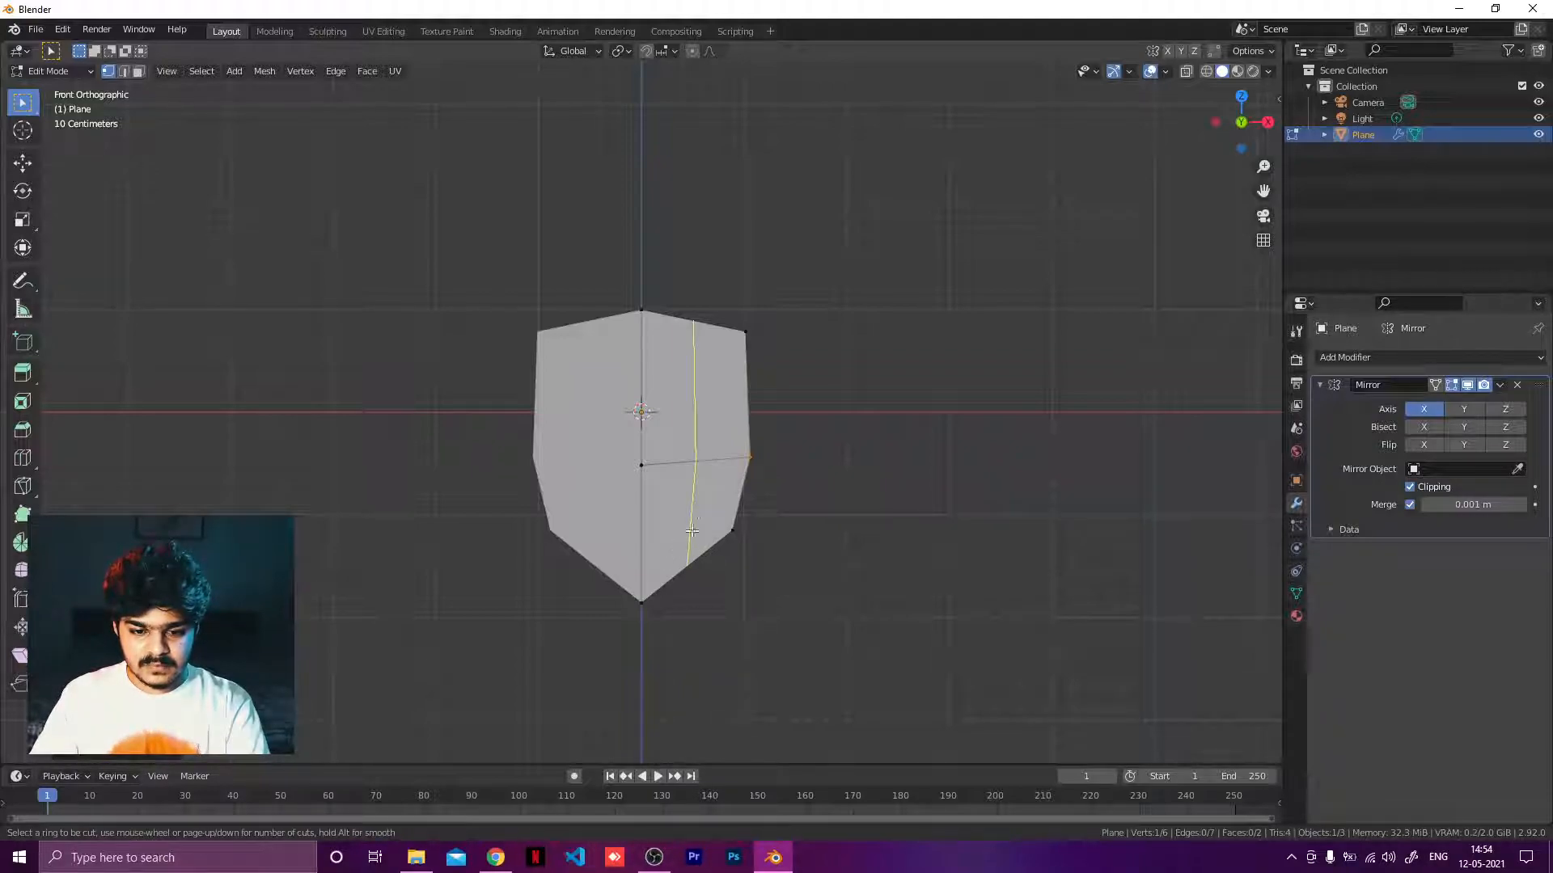
{"action": "left_click", "coordinate": [697, 444]}
{"action": "left_click", "coordinate": [721, 455]}
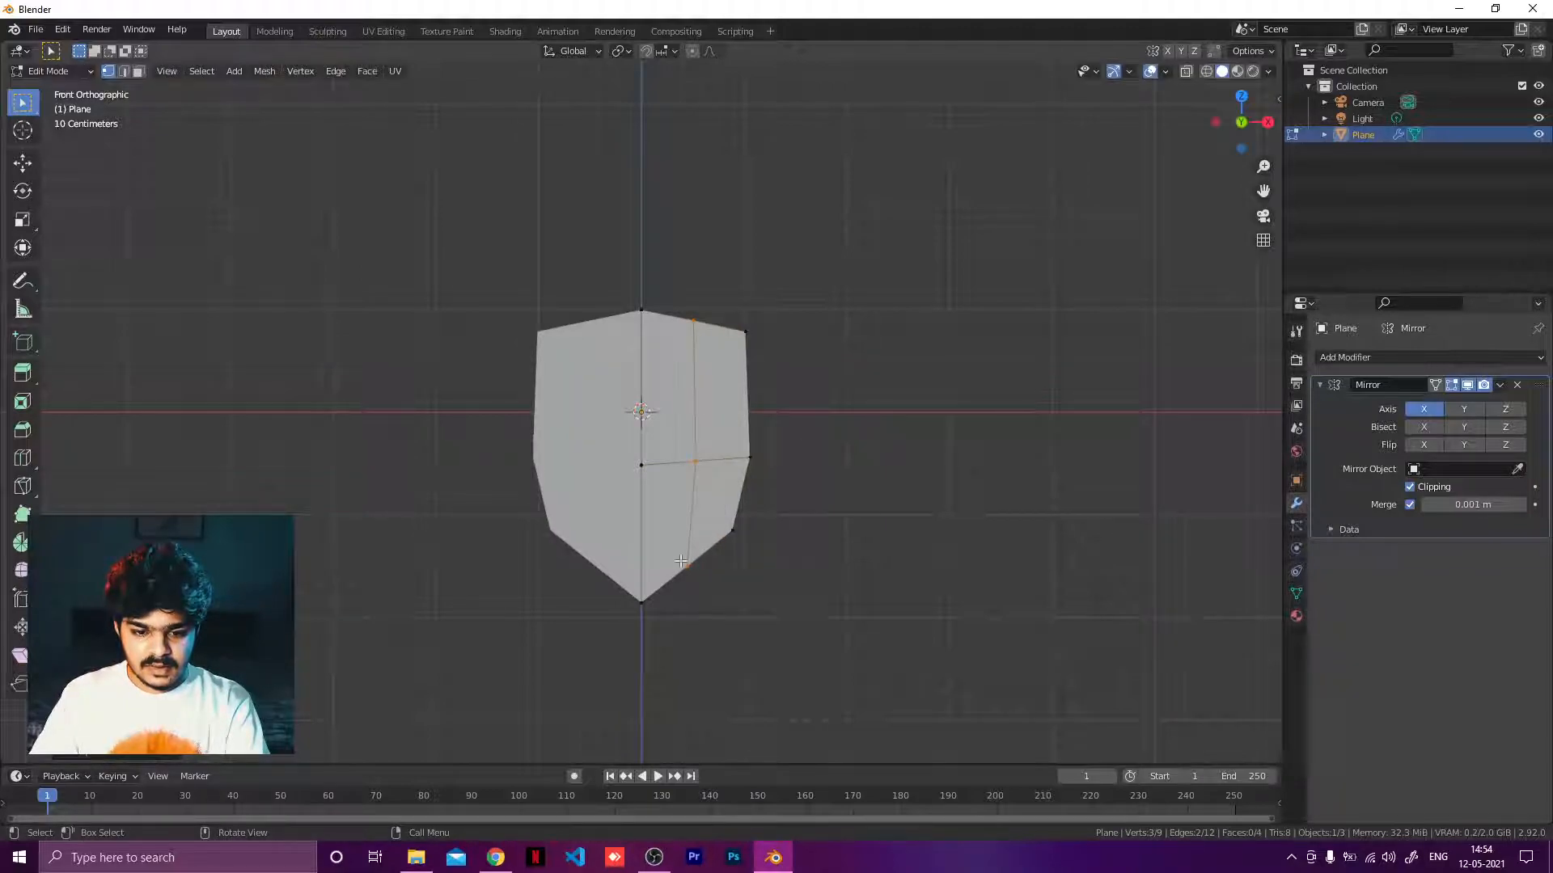
{"action": "left_click_drag", "start_coordinate": [681, 560], "coordinate": [714, 613]}
{"action": "key", "text": "g"}
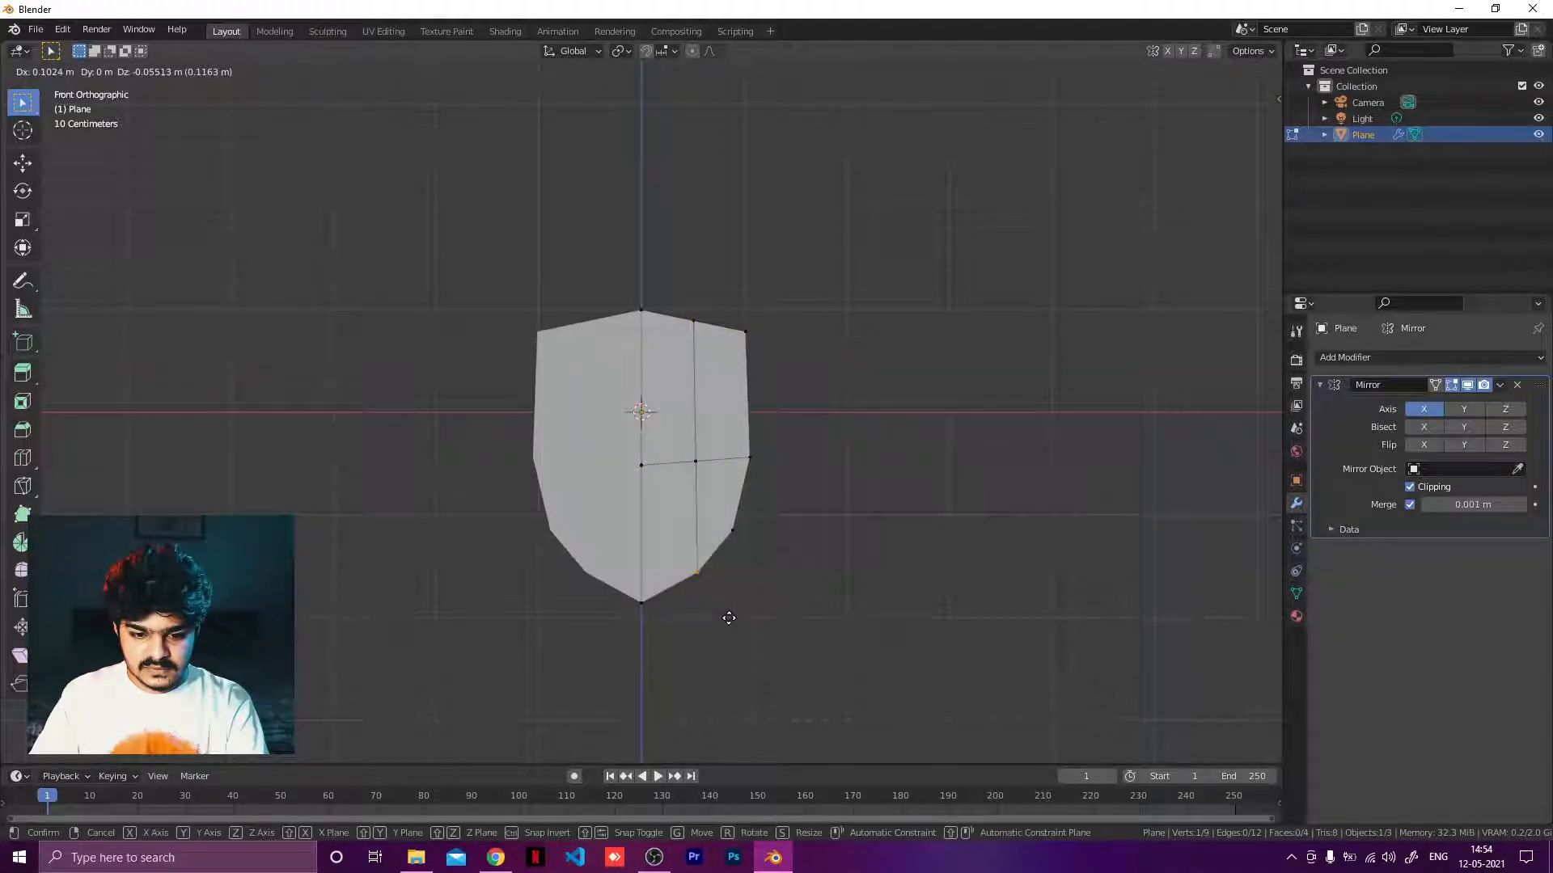
{"action": "left_click", "coordinate": [728, 617]}
Round the shield's upper-right outline by moving the top loop vertex and the top-right corner vertex.
{"action": "left_click", "coordinate": [705, 344]}
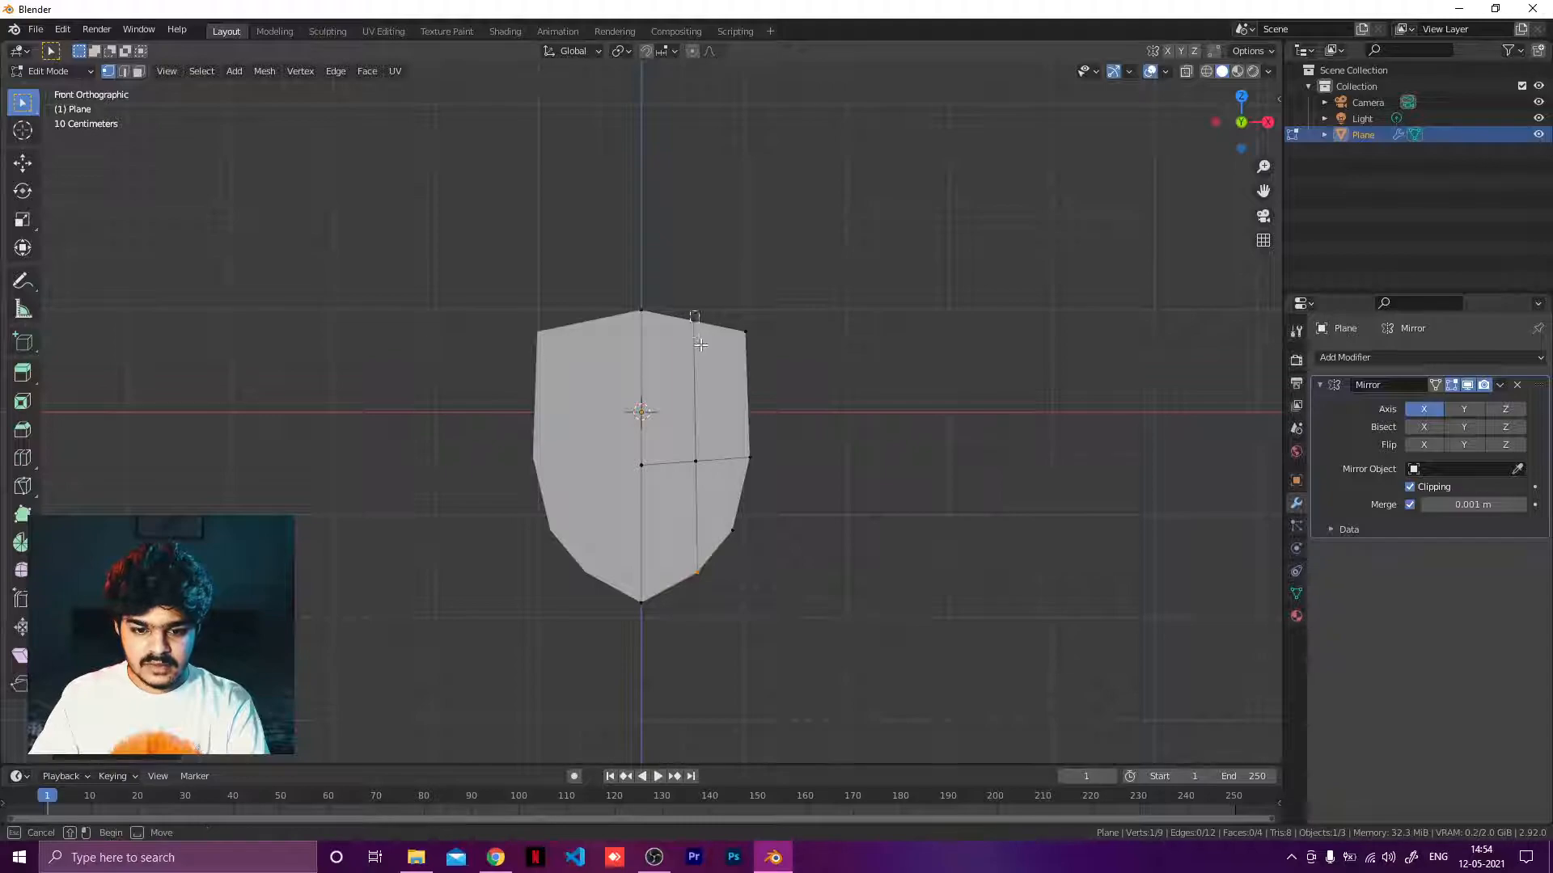
{"action": "key", "text": "g"}
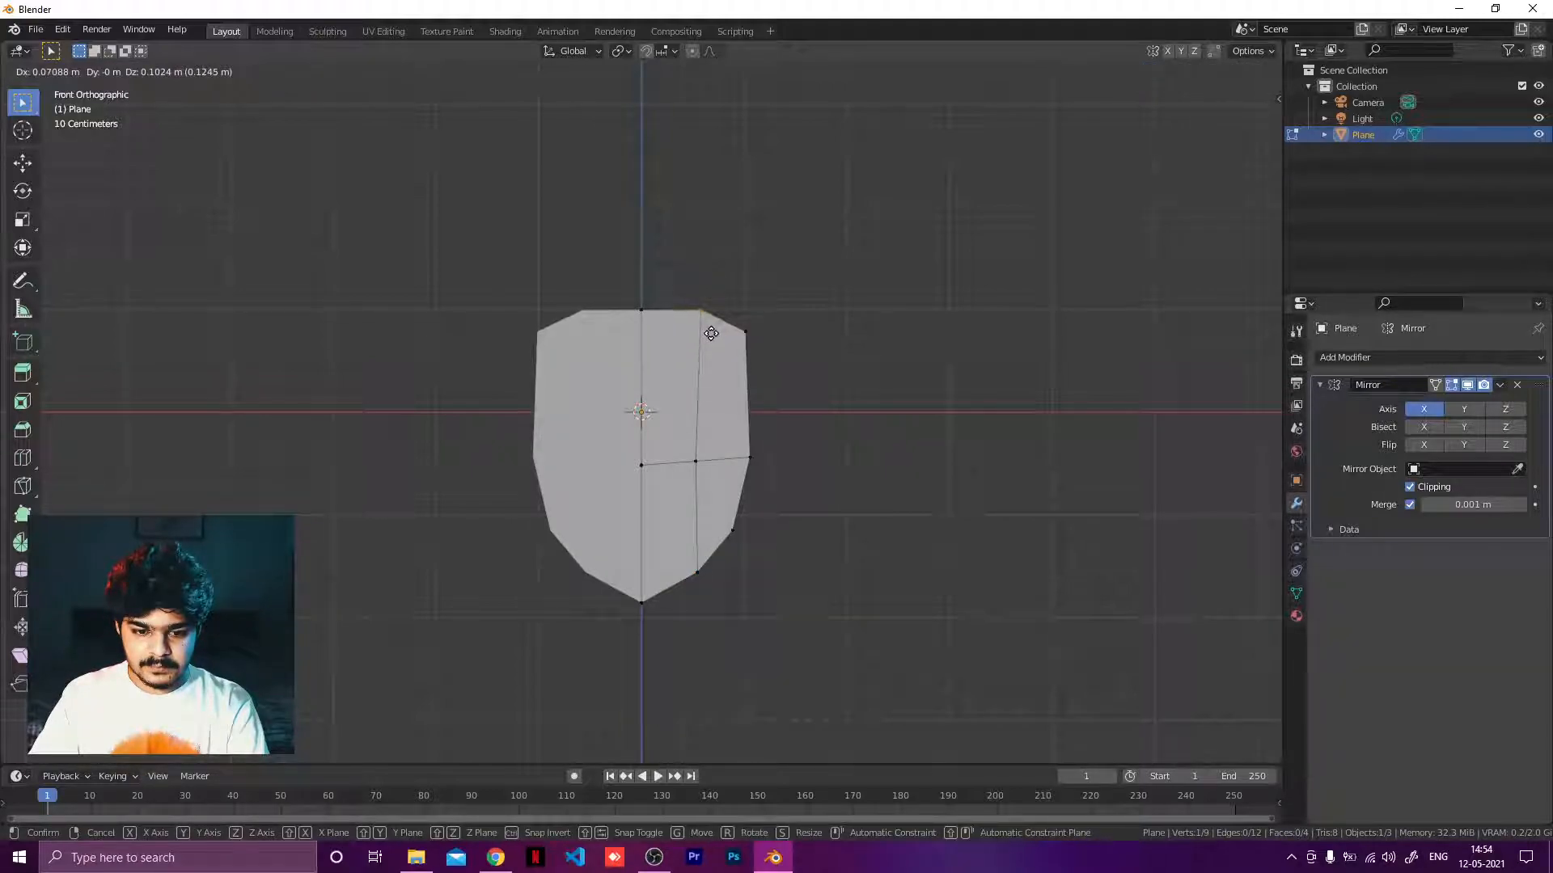
{"action": "left_click", "coordinate": [711, 334]}
{"action": "left_click", "coordinate": [738, 333]}
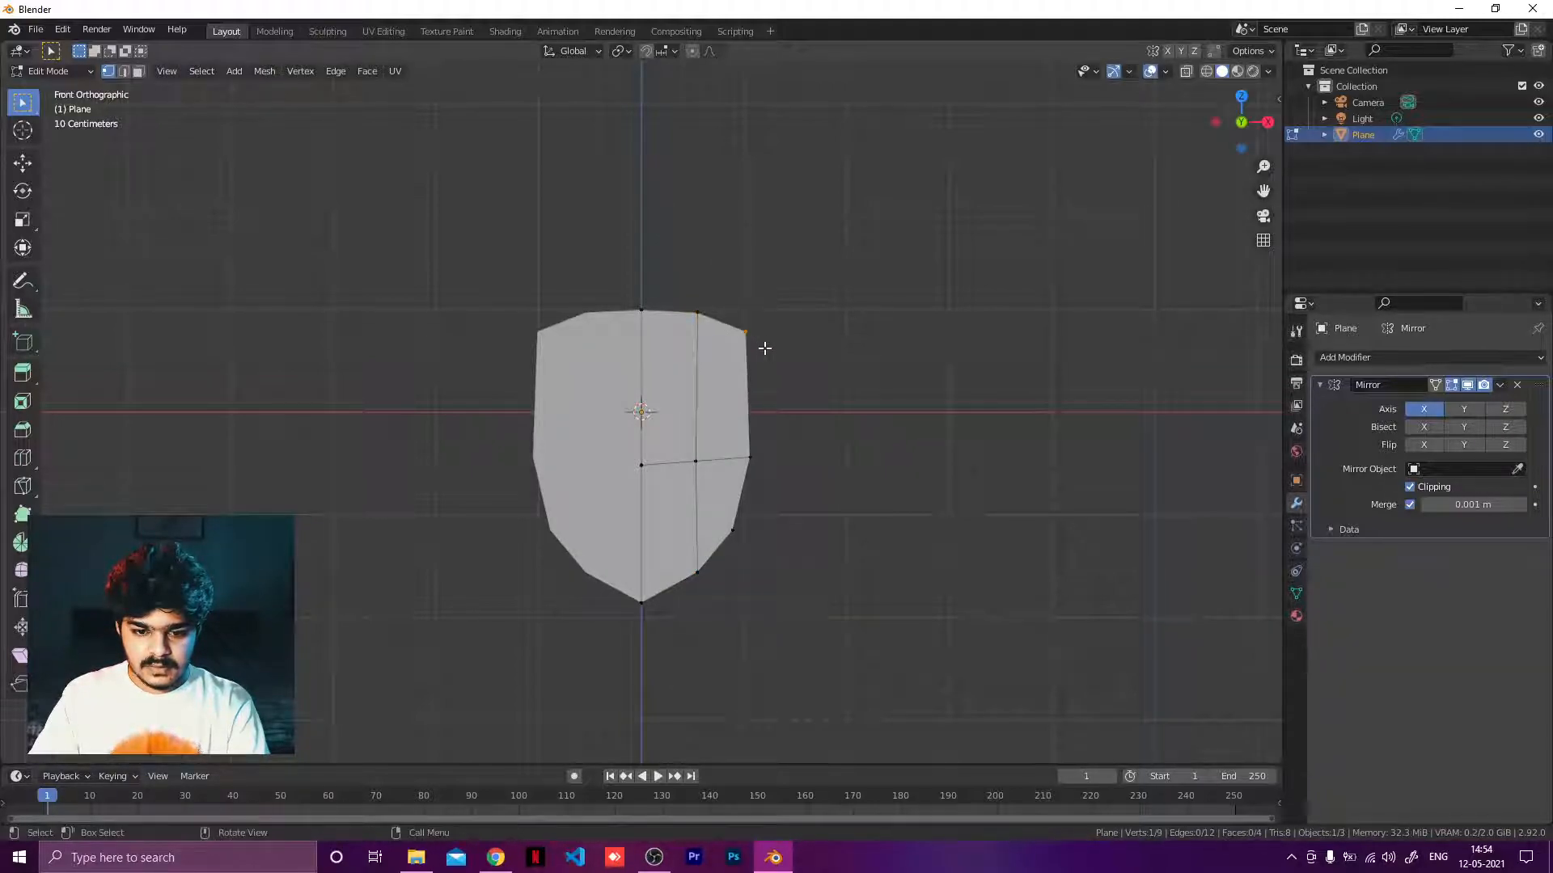
{"action": "key", "text": "g"}
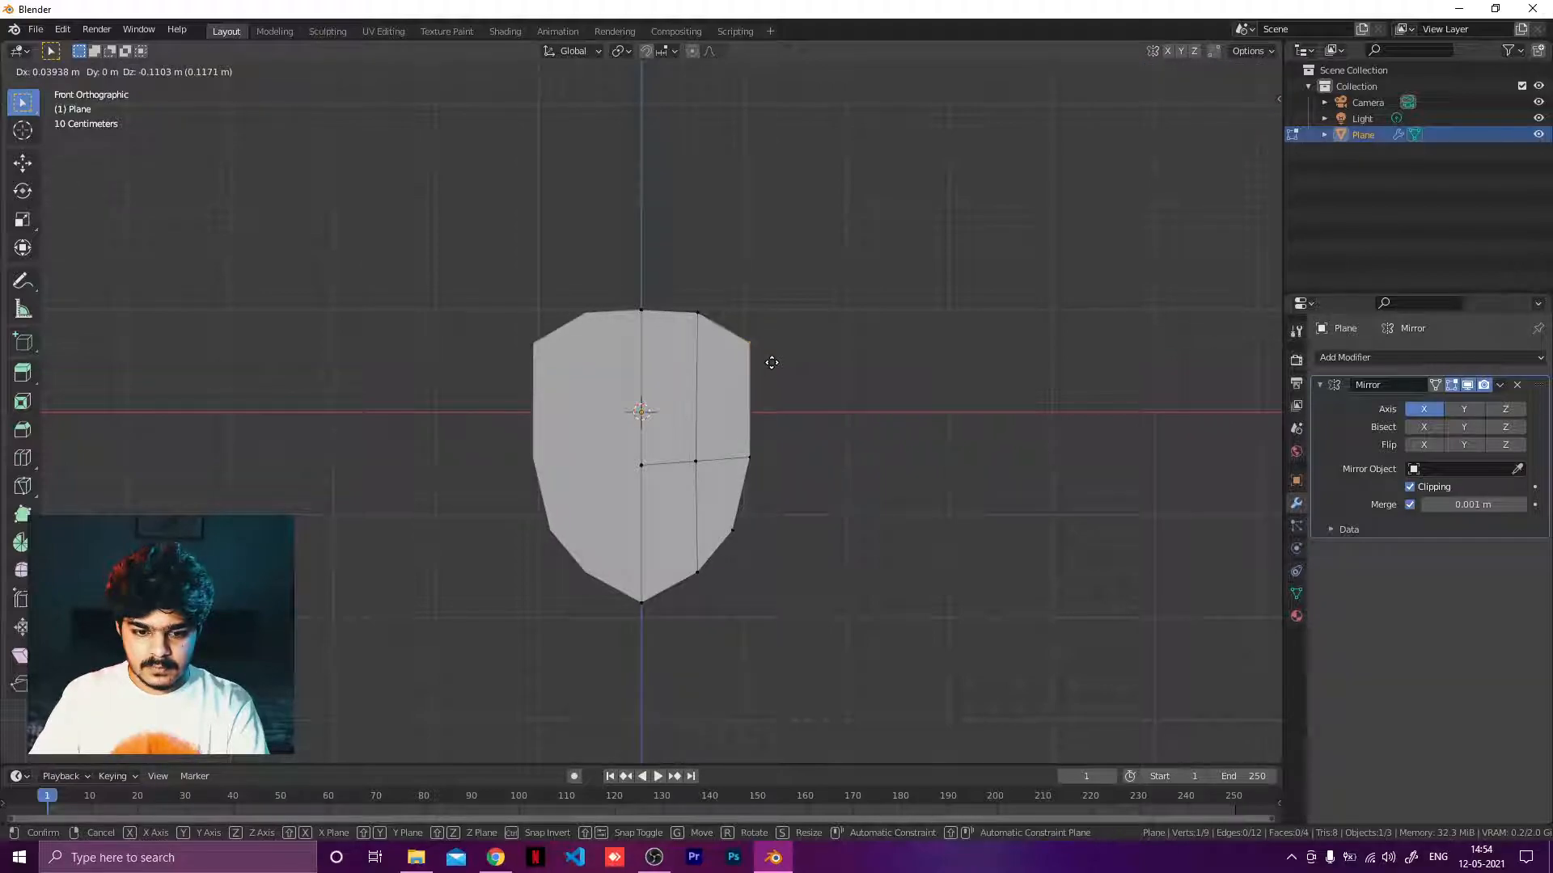
{"action": "left_click", "coordinate": [759, 362]}
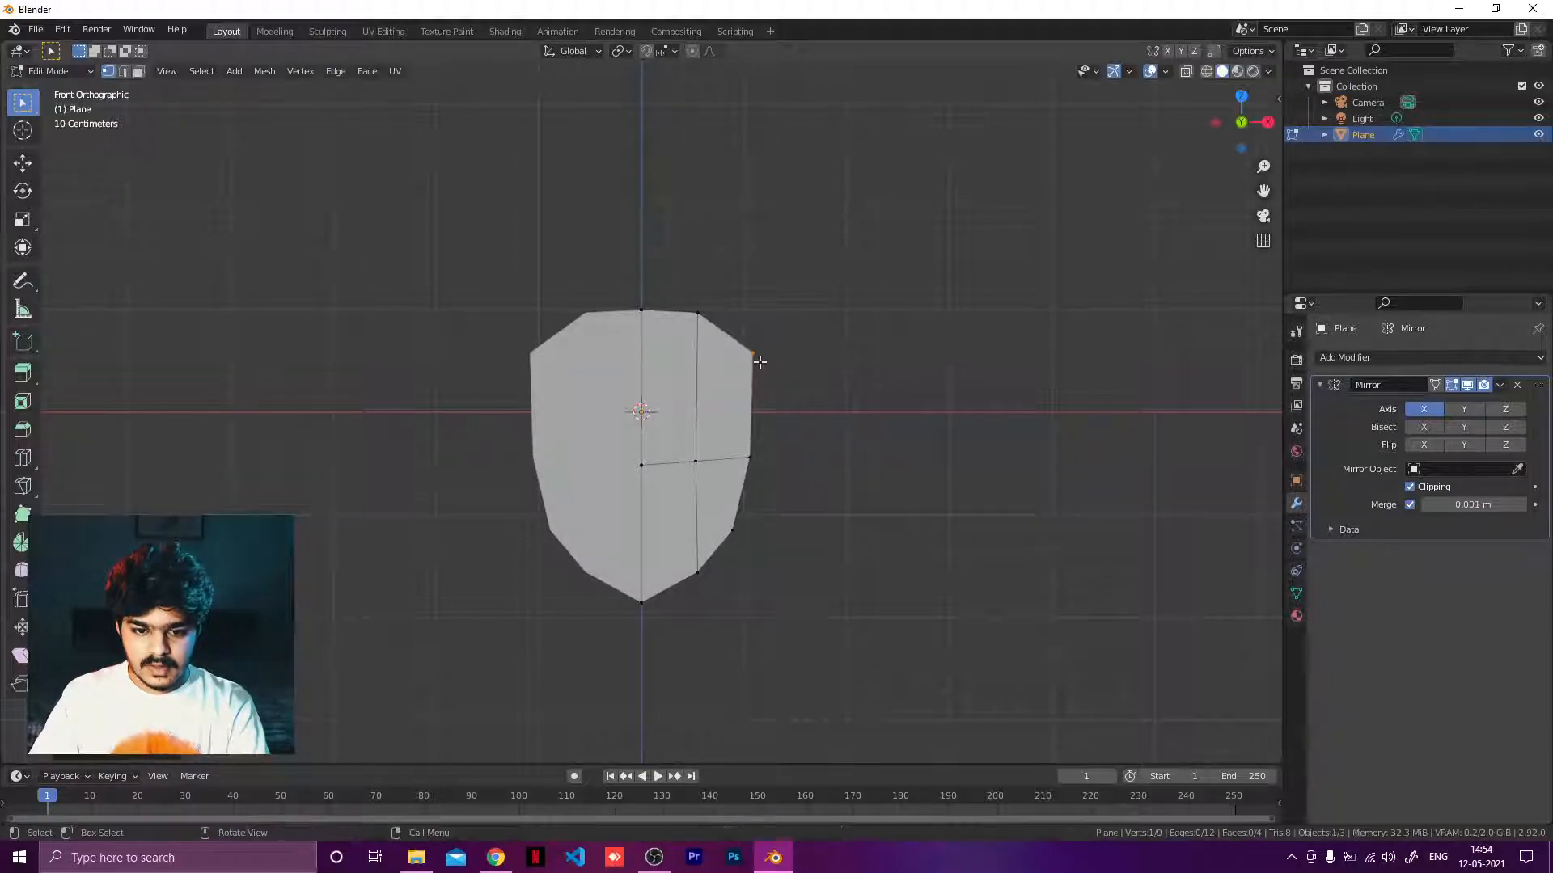
{"action": "left_click", "coordinate": [697, 314]}
{"action": "key", "text": "g"}
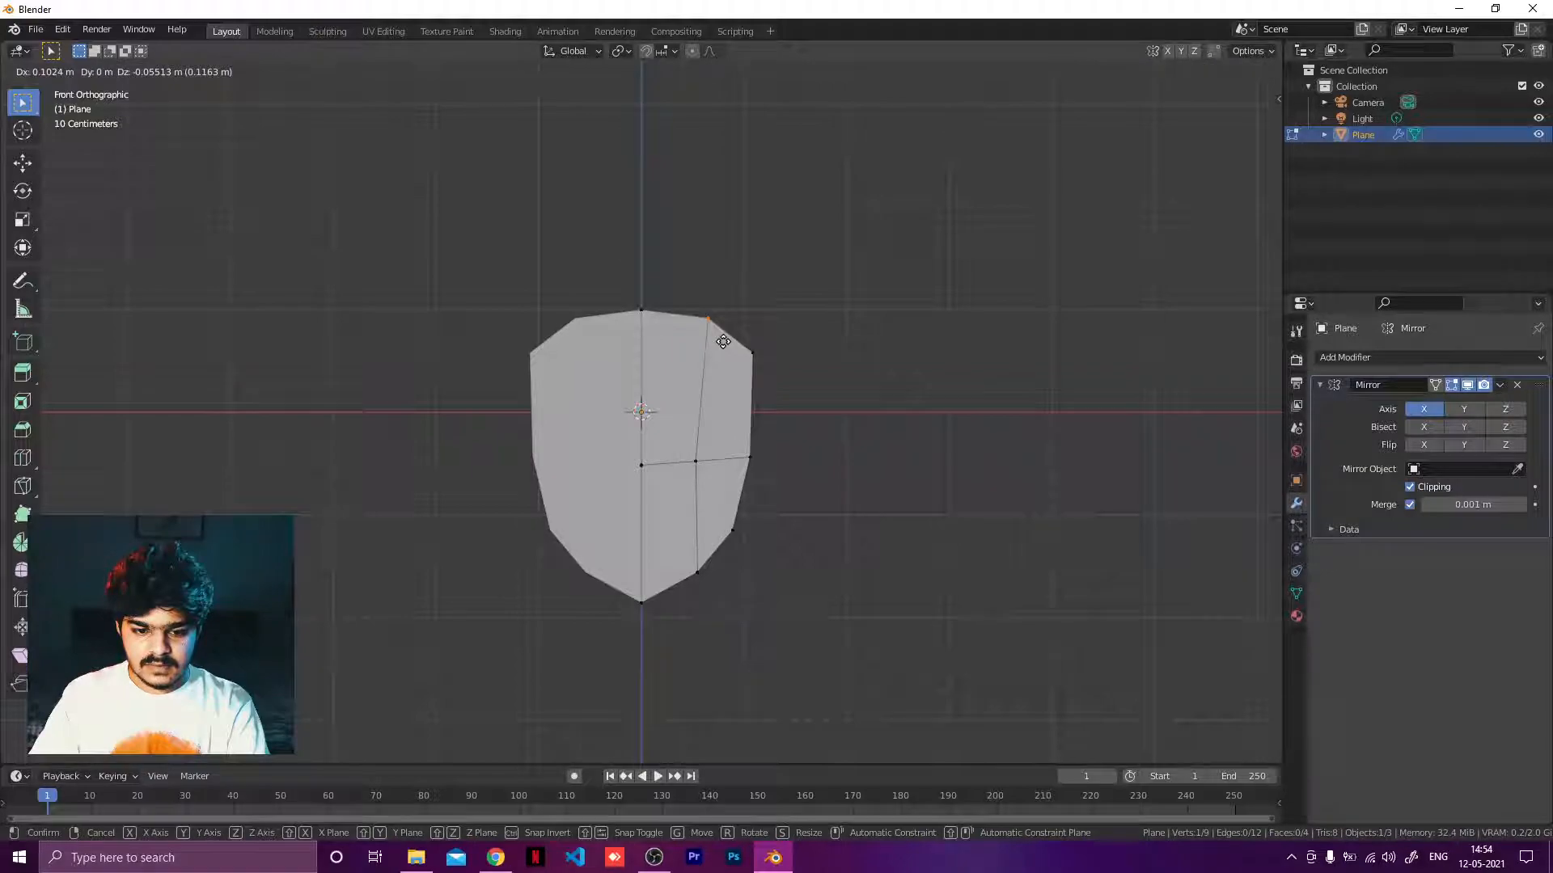
{"action": "left_click", "coordinate": [723, 342]}
Place the top-right corner vertex and orbit around the shield to inspect its outline vertices.
{"action": "mouse_move", "coordinate": [794, 363]}
{"action": "middle_mouse_down"}
{"action": "mouse_move", "coordinate": [596, 410]}
{"action": "mouse_move", "coordinate": [779, 509]}
{"action": "mouse_move", "coordinate": [866, 388]}
{"action": "mouse_move", "coordinate": [817, 374]}
{"action": "middle_mouse_up"}
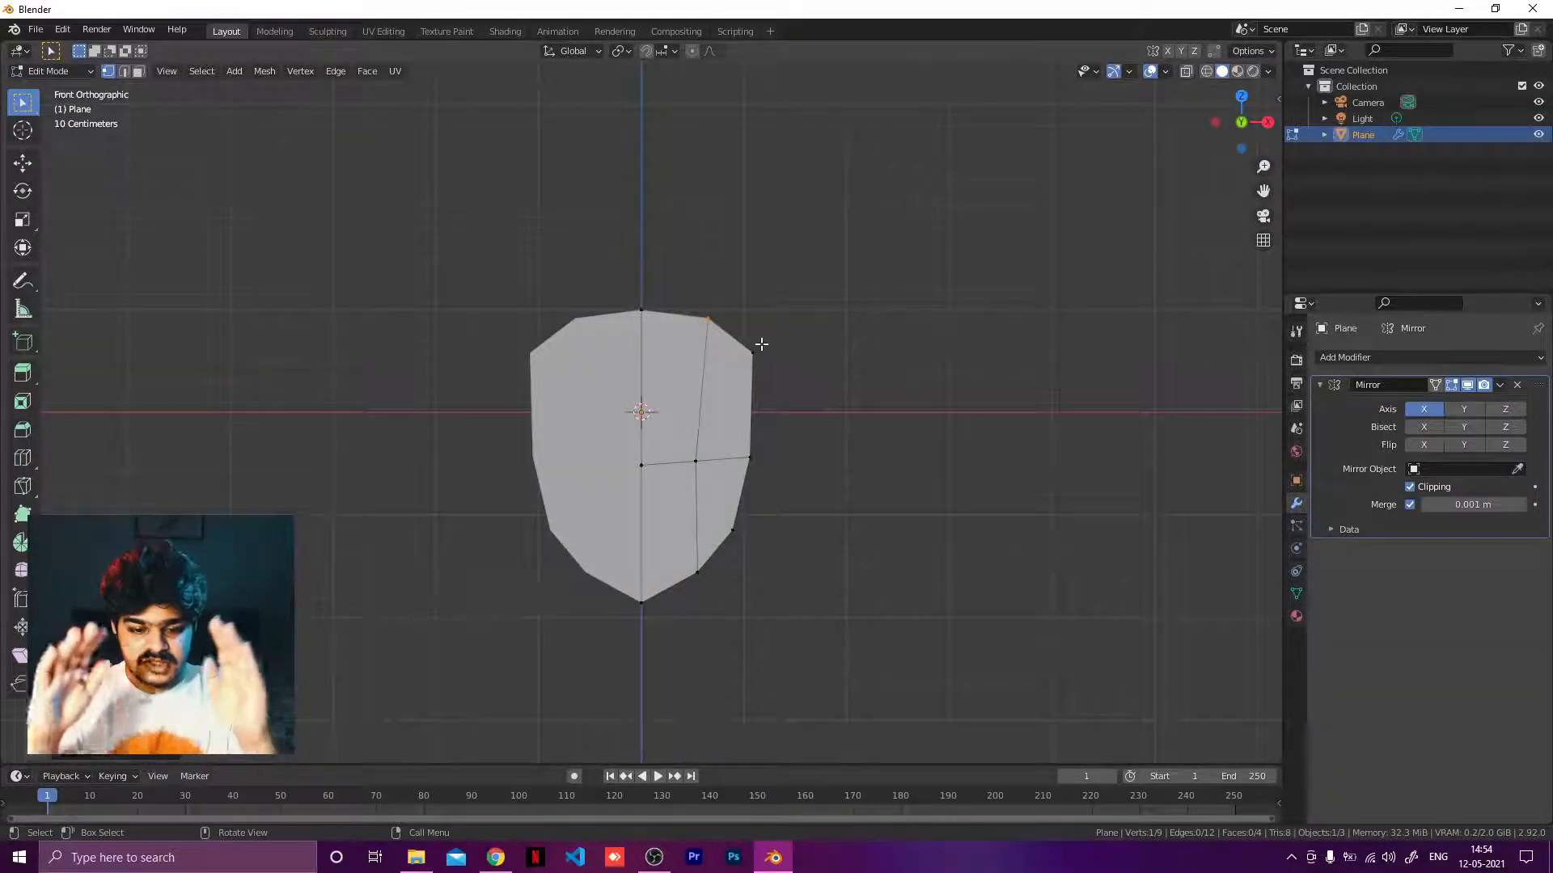
{"action": "mouse_move", "coordinate": [823, 324]}
{"action": "middle_mouse_down", "text": "alt"}
{"action": "mouse_move", "coordinate": [790, 395]}
{"action": "mouse_move", "coordinate": [852, 357]}
{"action": "mouse_move", "coordinate": [798, 322]}
{"action": "middle_mouse_up", "text": "alt"}
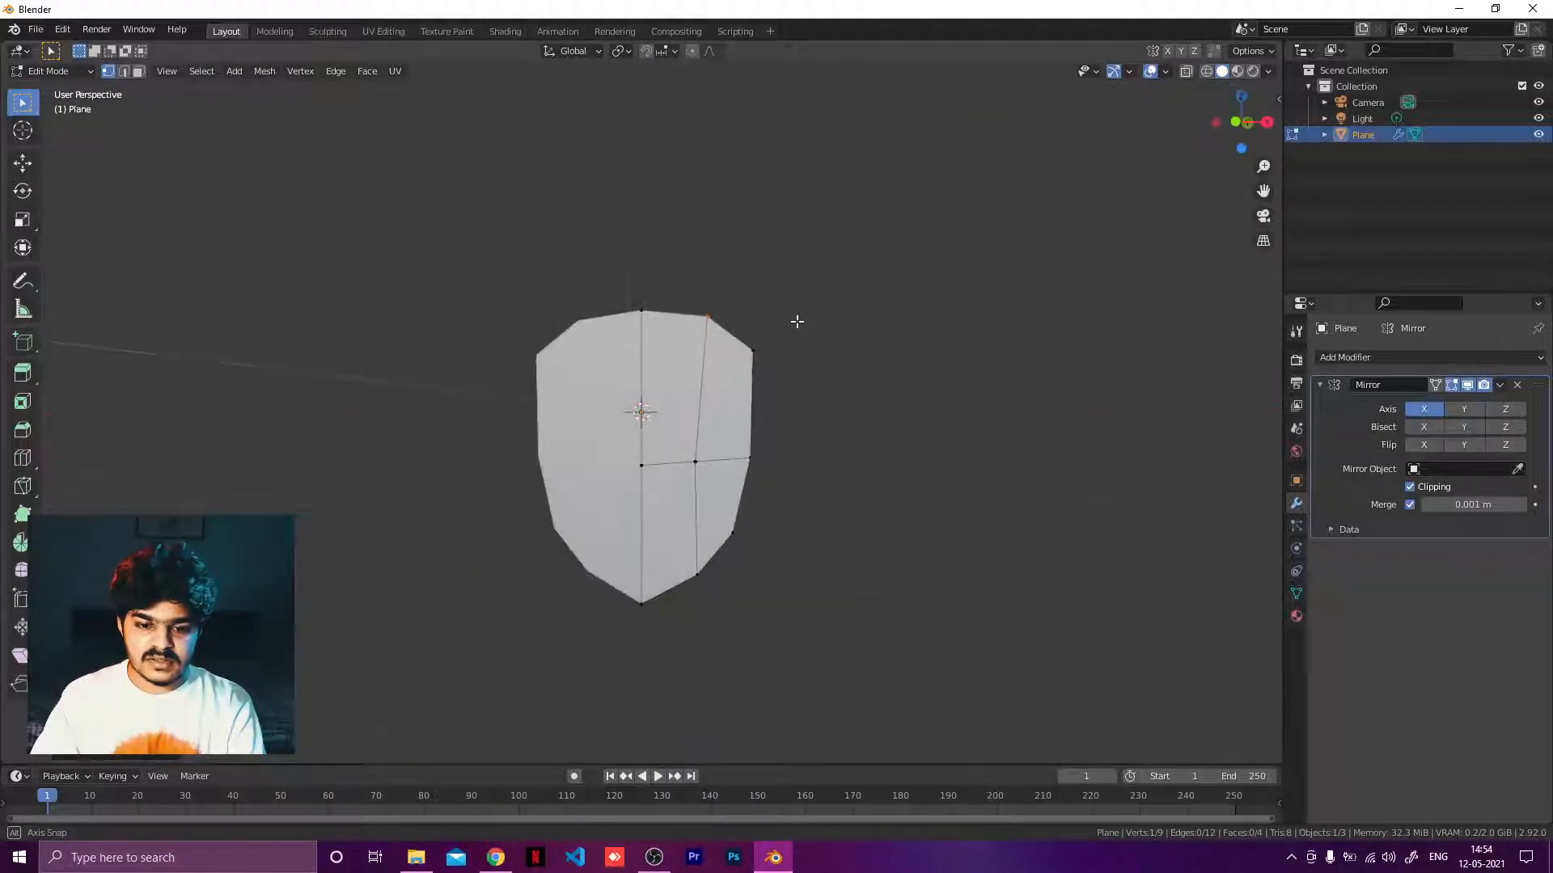
{"action": "left_click", "coordinate": [656, 310], "text": "alt"}
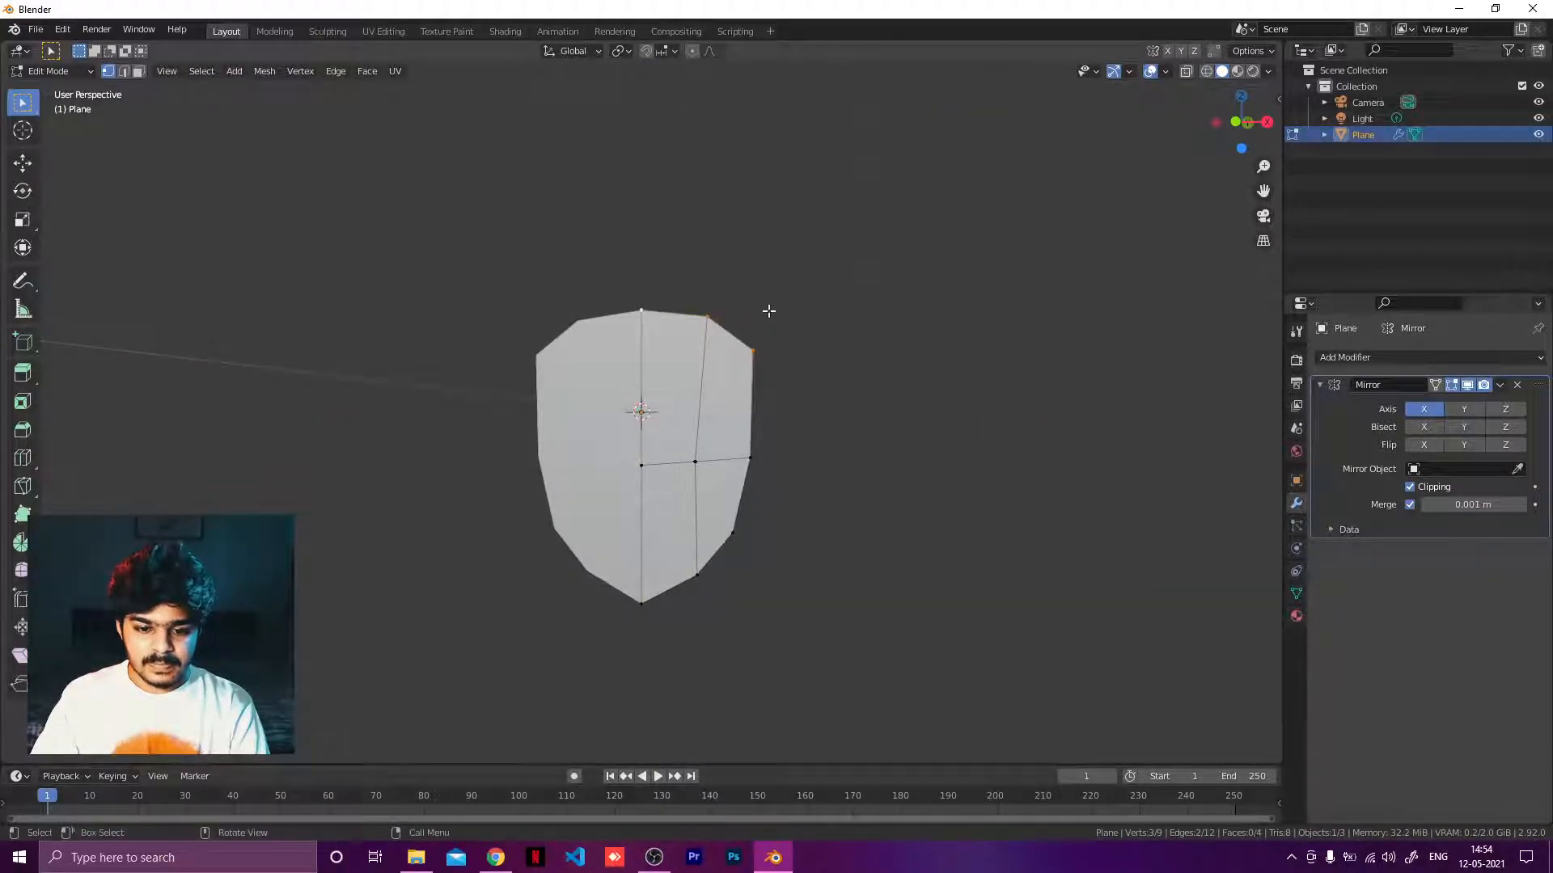
{"action": "left_click", "coordinate": [684, 315], "text": "alt"}
{"action": "middle_click_drag", "start_coordinate": [799, 382], "coordinate": [817, 398], "text": "alt"}
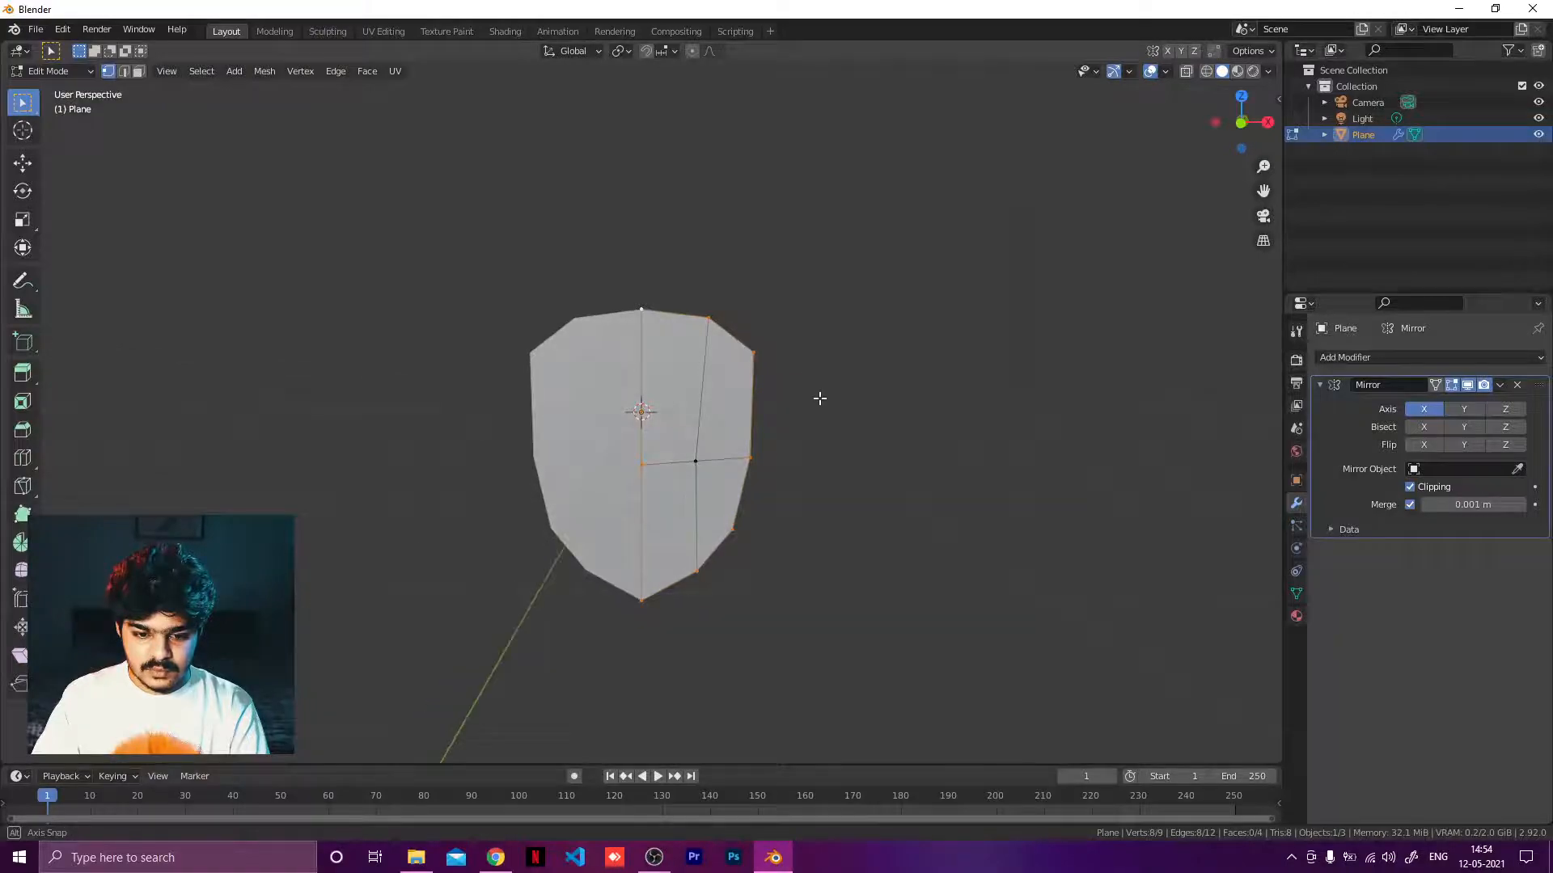
{"action": "left_click", "coordinate": [672, 463], "text": "alt"}
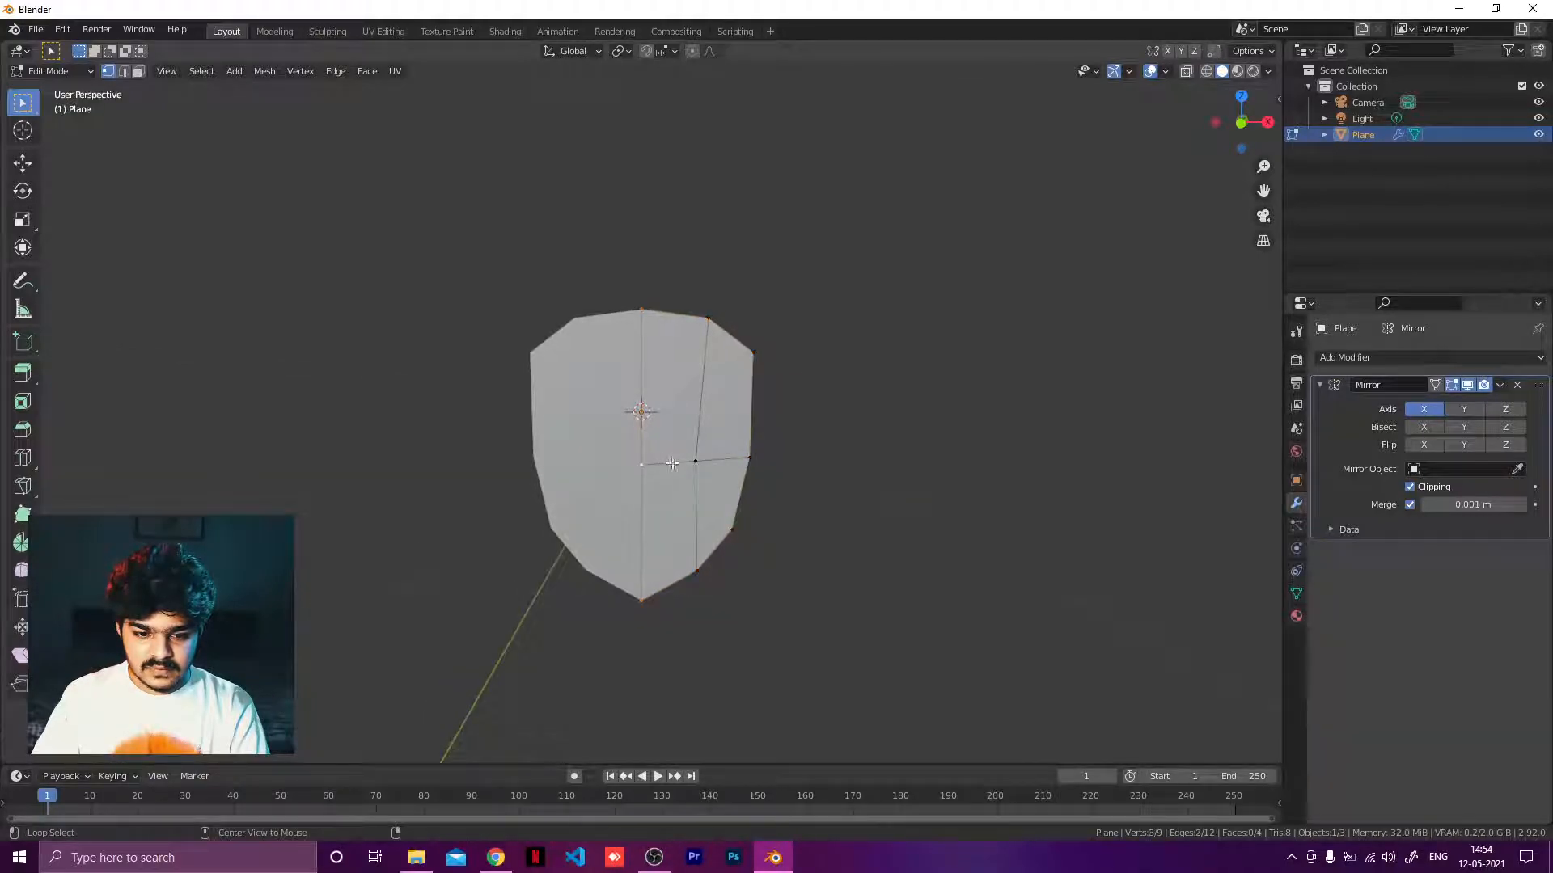
{"action": "left_click", "coordinate": [673, 315], "text": "alt"}
{"action": "left_click", "coordinate": [688, 316], "text": "alt"}
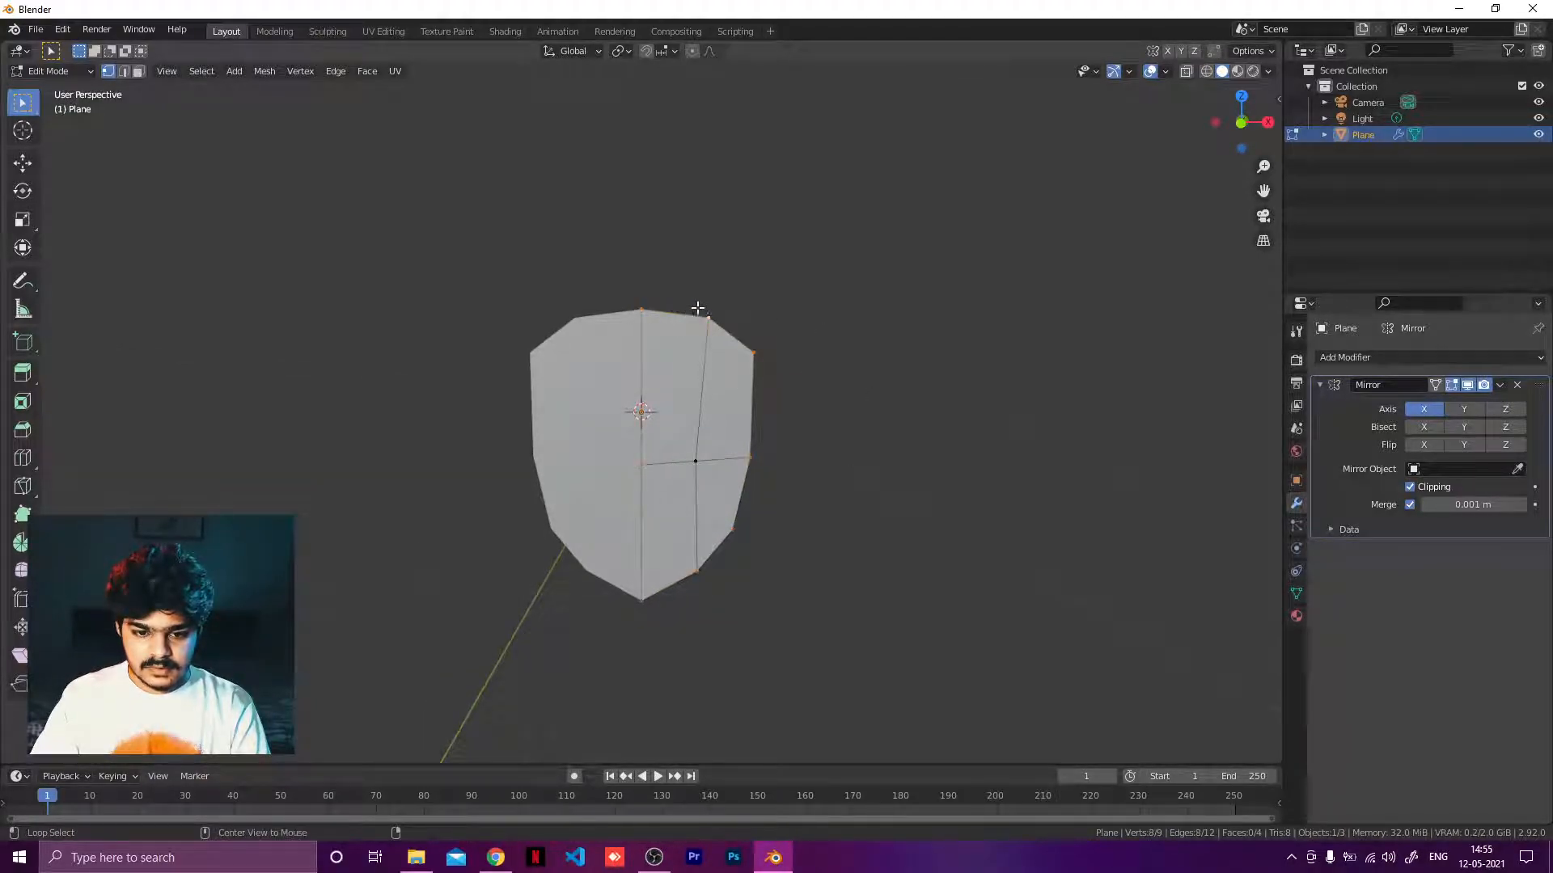
{"action": "middle_click_drag", "start_coordinate": [741, 339], "coordinate": [780, 307]}
{"action": "key", "text": "Tab"}
{"action": "key", "text": "Tab"}
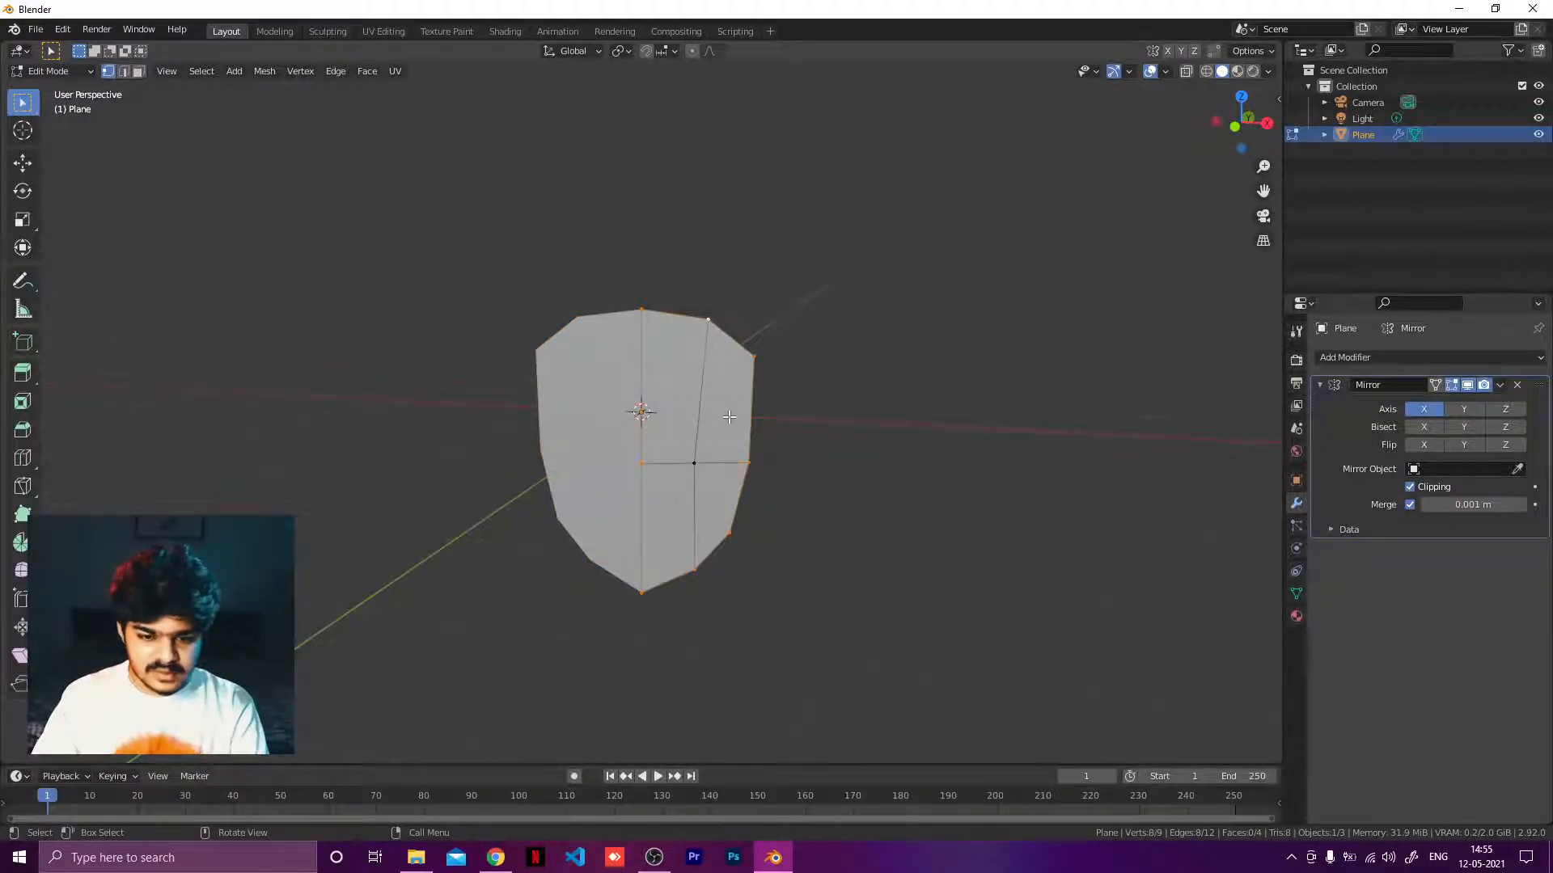
{"action": "middle_click_drag", "start_coordinate": [735, 426], "coordinate": [677, 456]}
{"action": "scroll", "coordinate": [677, 456], "scroll_direction": "up", "scroll_amount": 3}
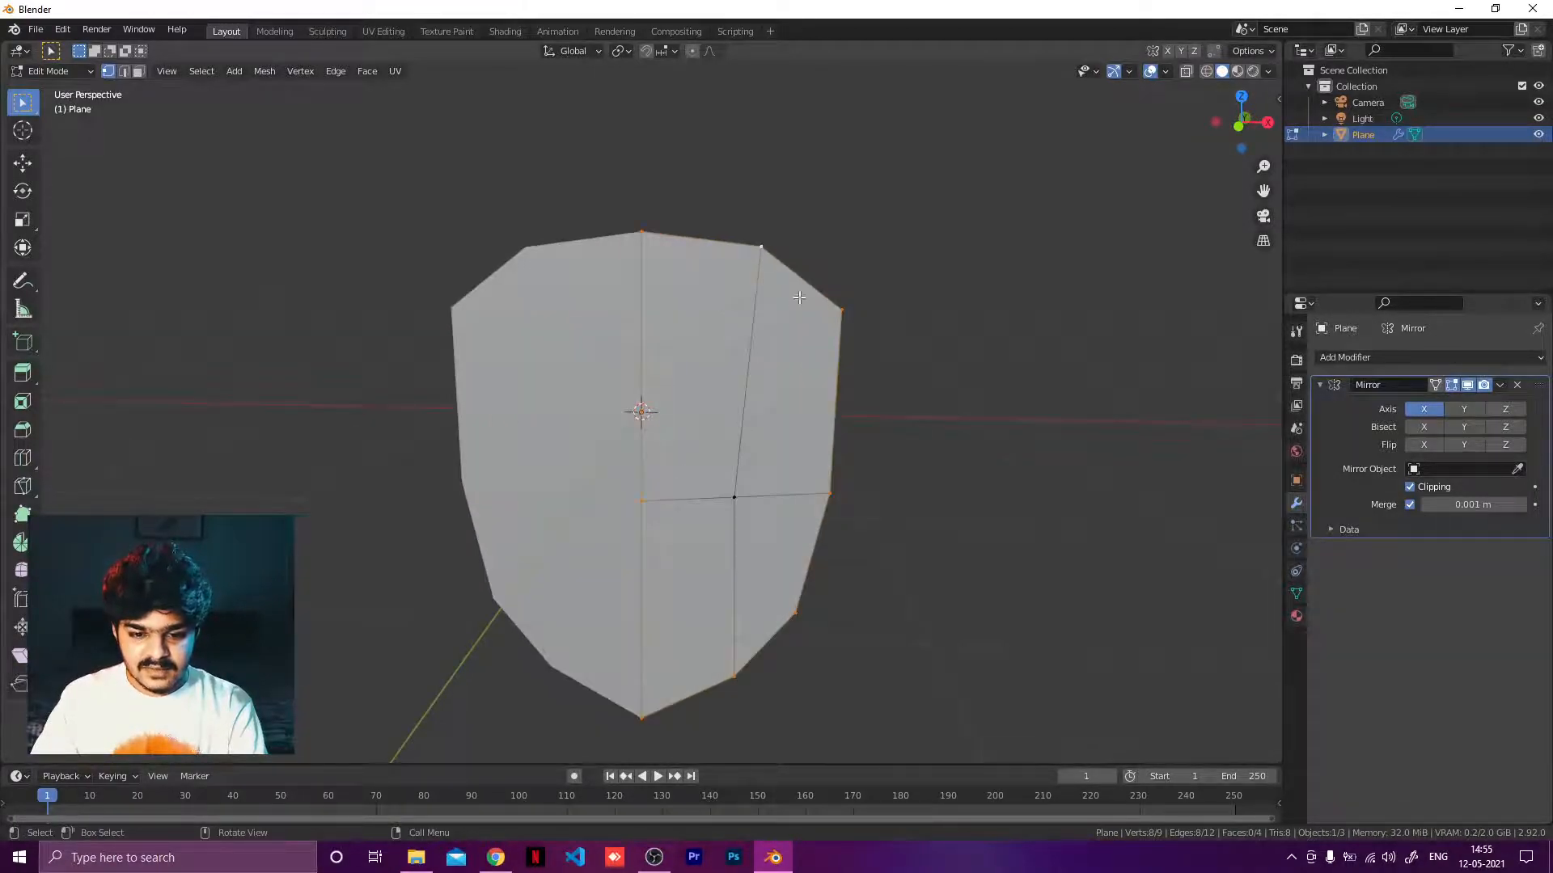
{"action": "left_click", "coordinate": [798, 328]}
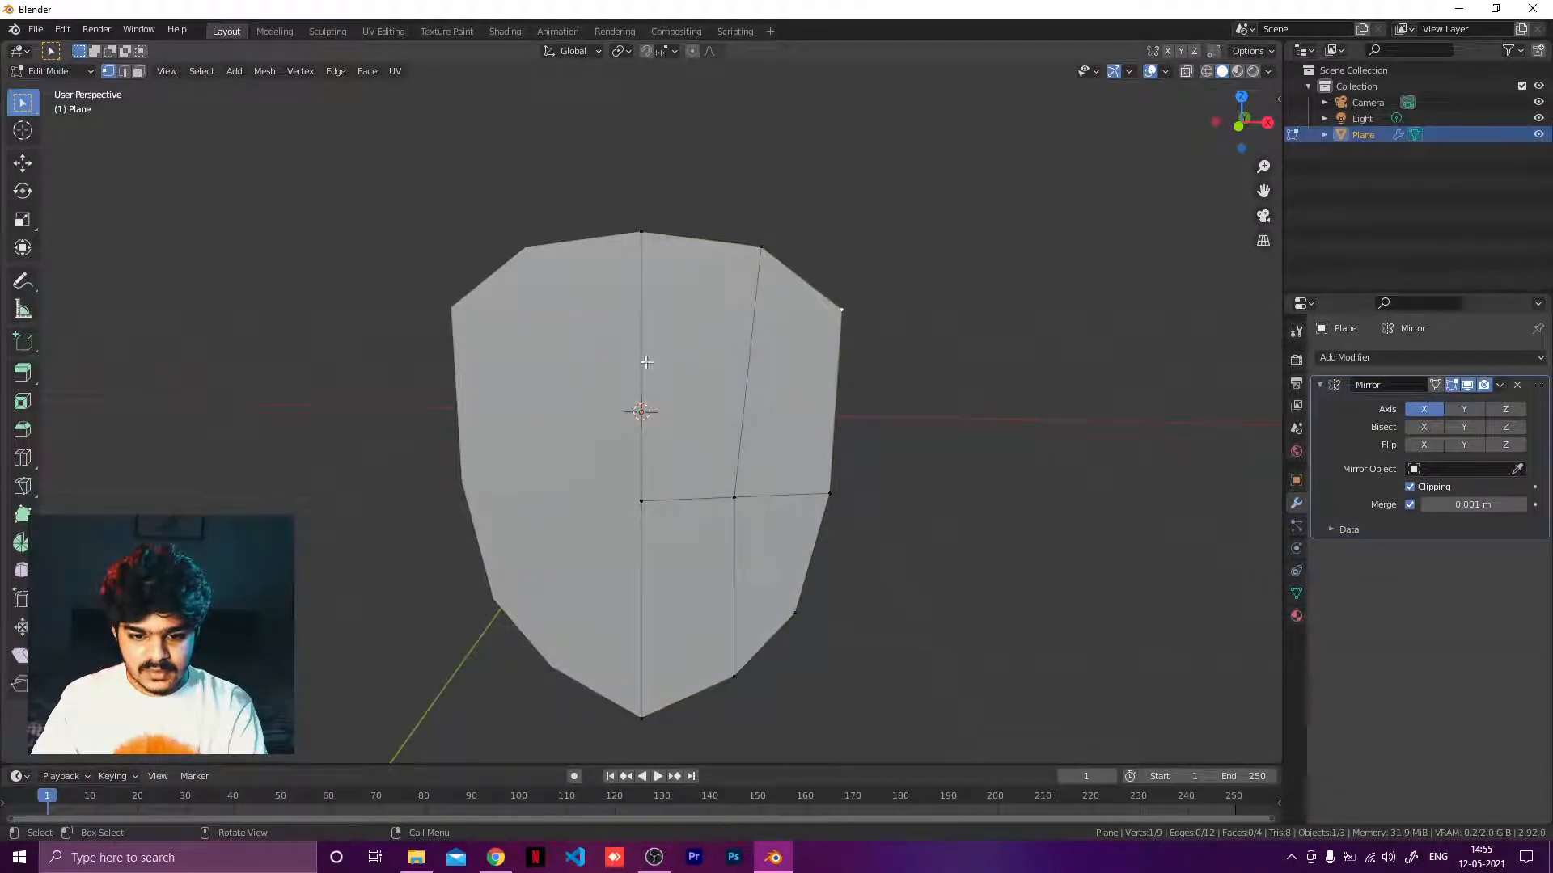
Add a horizontal loop cut across the upper half of the shield.
{"action": "key", "text": "ctrl+r"}
{"action": "left_click", "coordinate": [750, 383]}
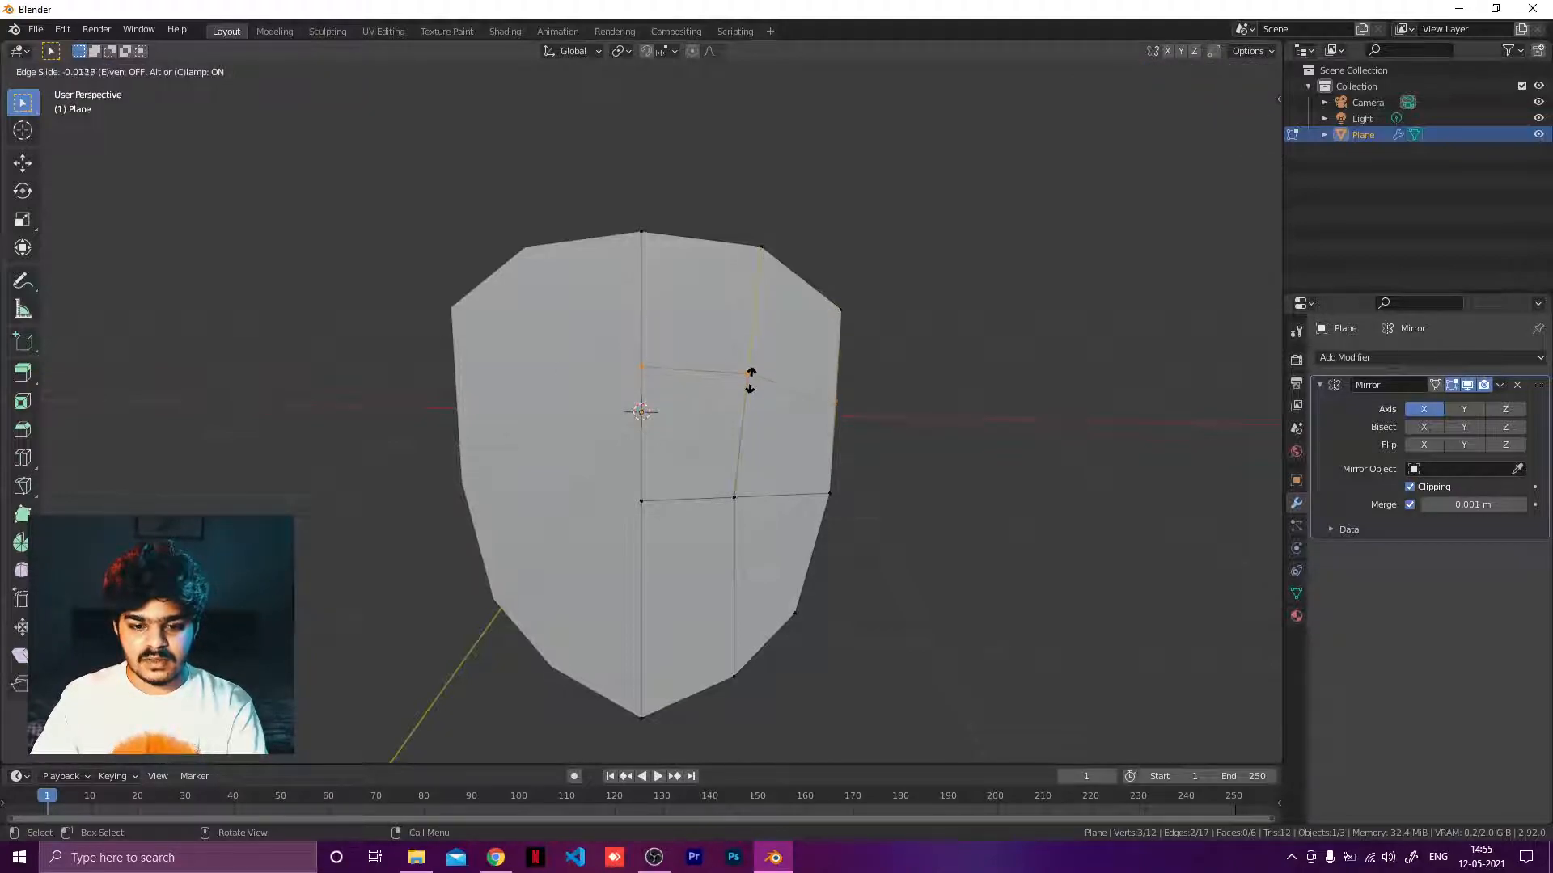
{"action": "left_click", "coordinate": [750, 379]}
Add another horizontal loop cut across the lower part of the shield.
{"action": "key", "text": "ctrl+r"}
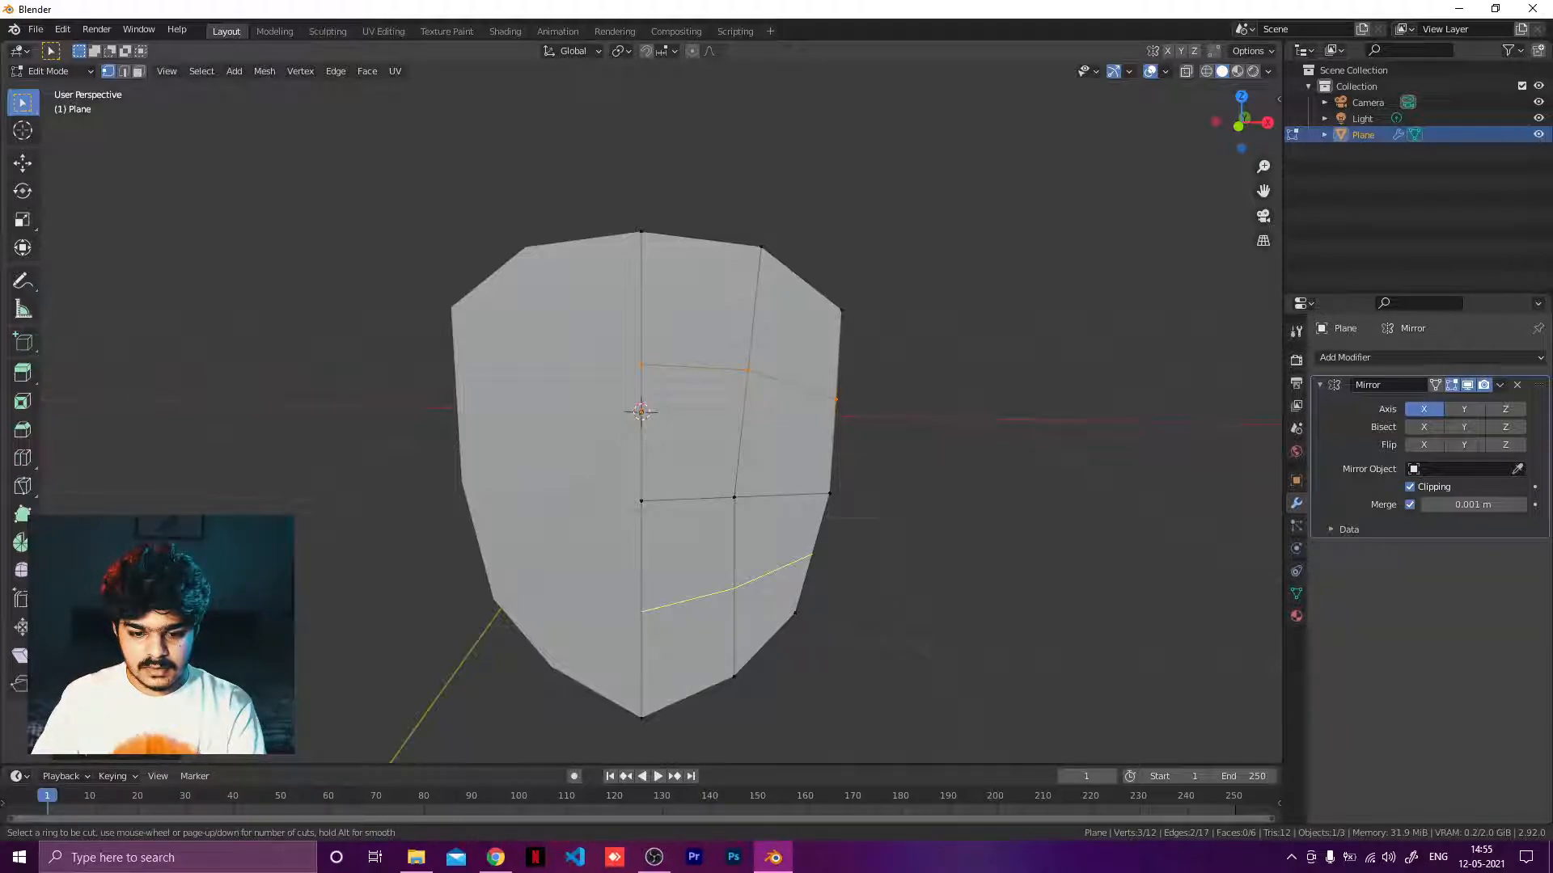
{"action": "left_click", "coordinate": [706, 616]}
{"action": "left_click", "coordinate": [713, 629]}
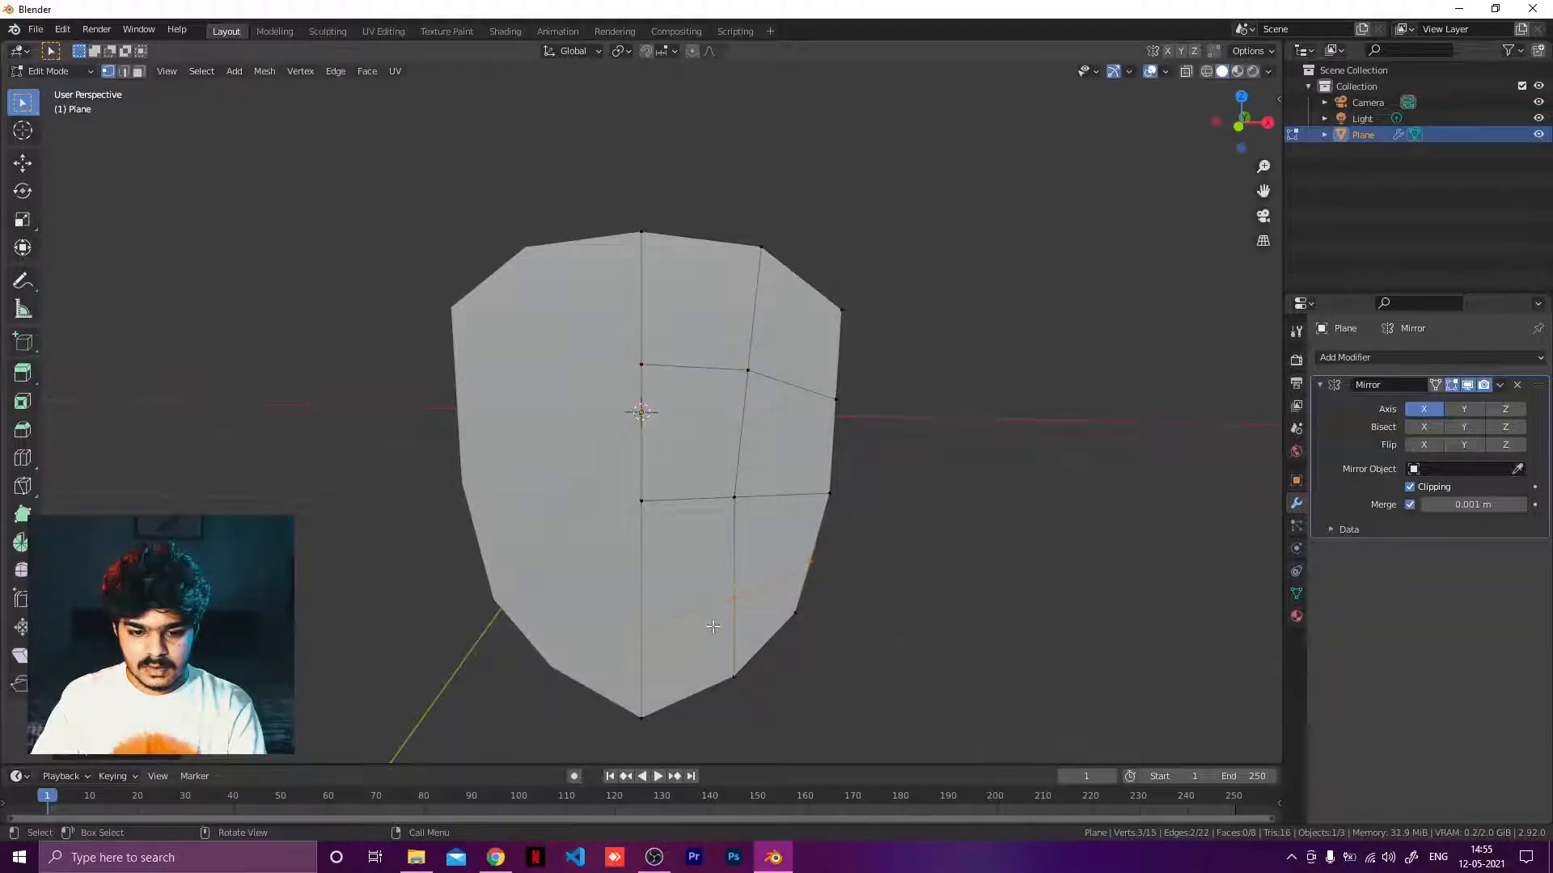
Edge-slide the new upper horizontal loop slightly to even out the spacing.
{"action": "left_click", "coordinate": [713, 369]}
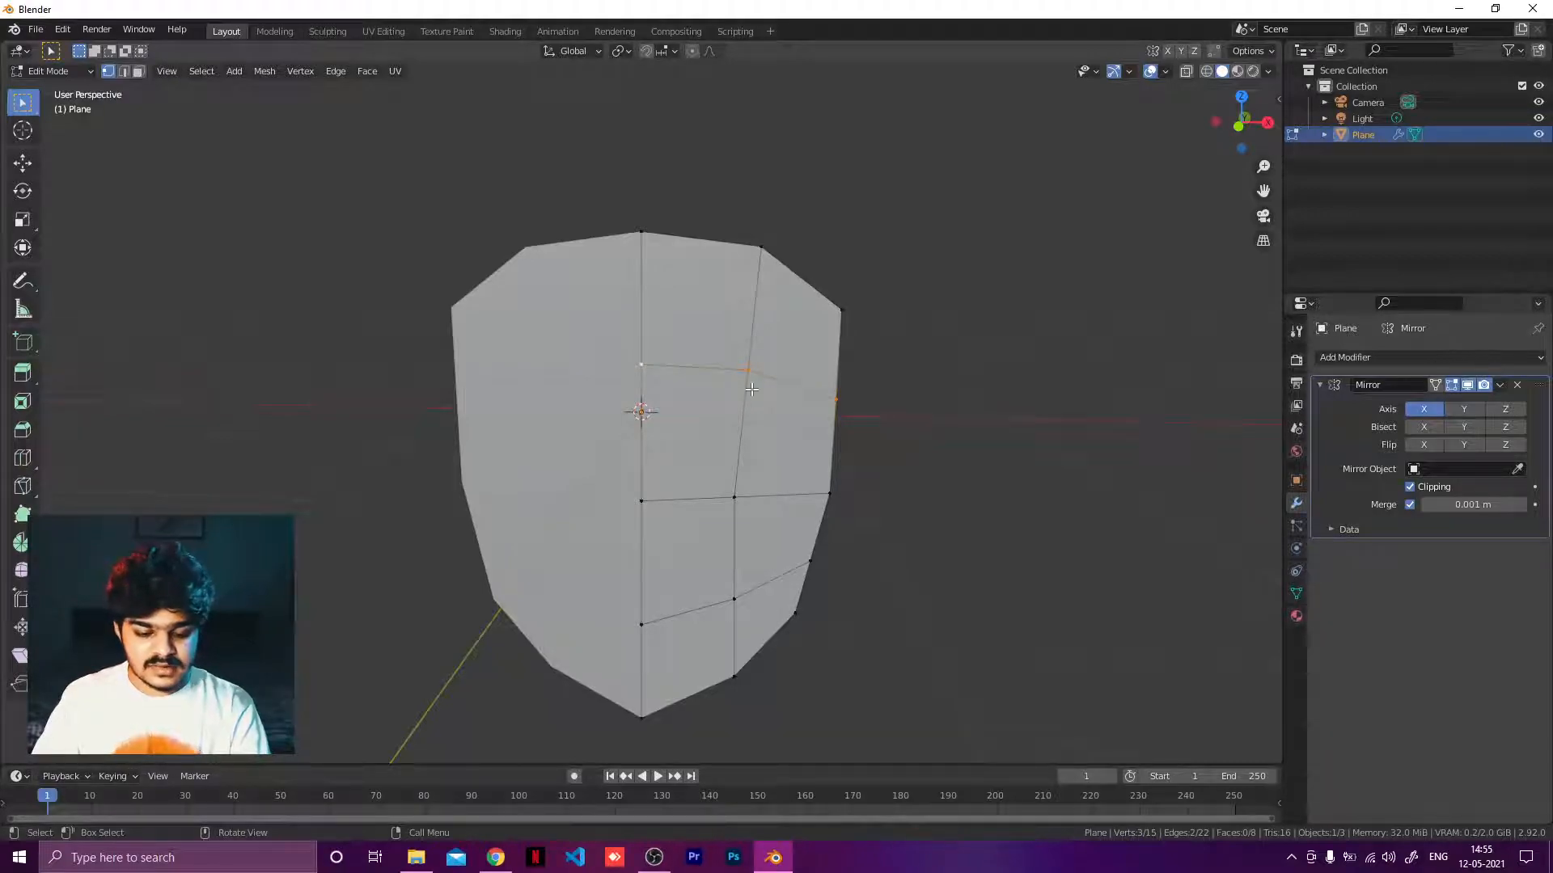
{"action": "key", "text": "g"}
{"action": "key", "text": "g"}
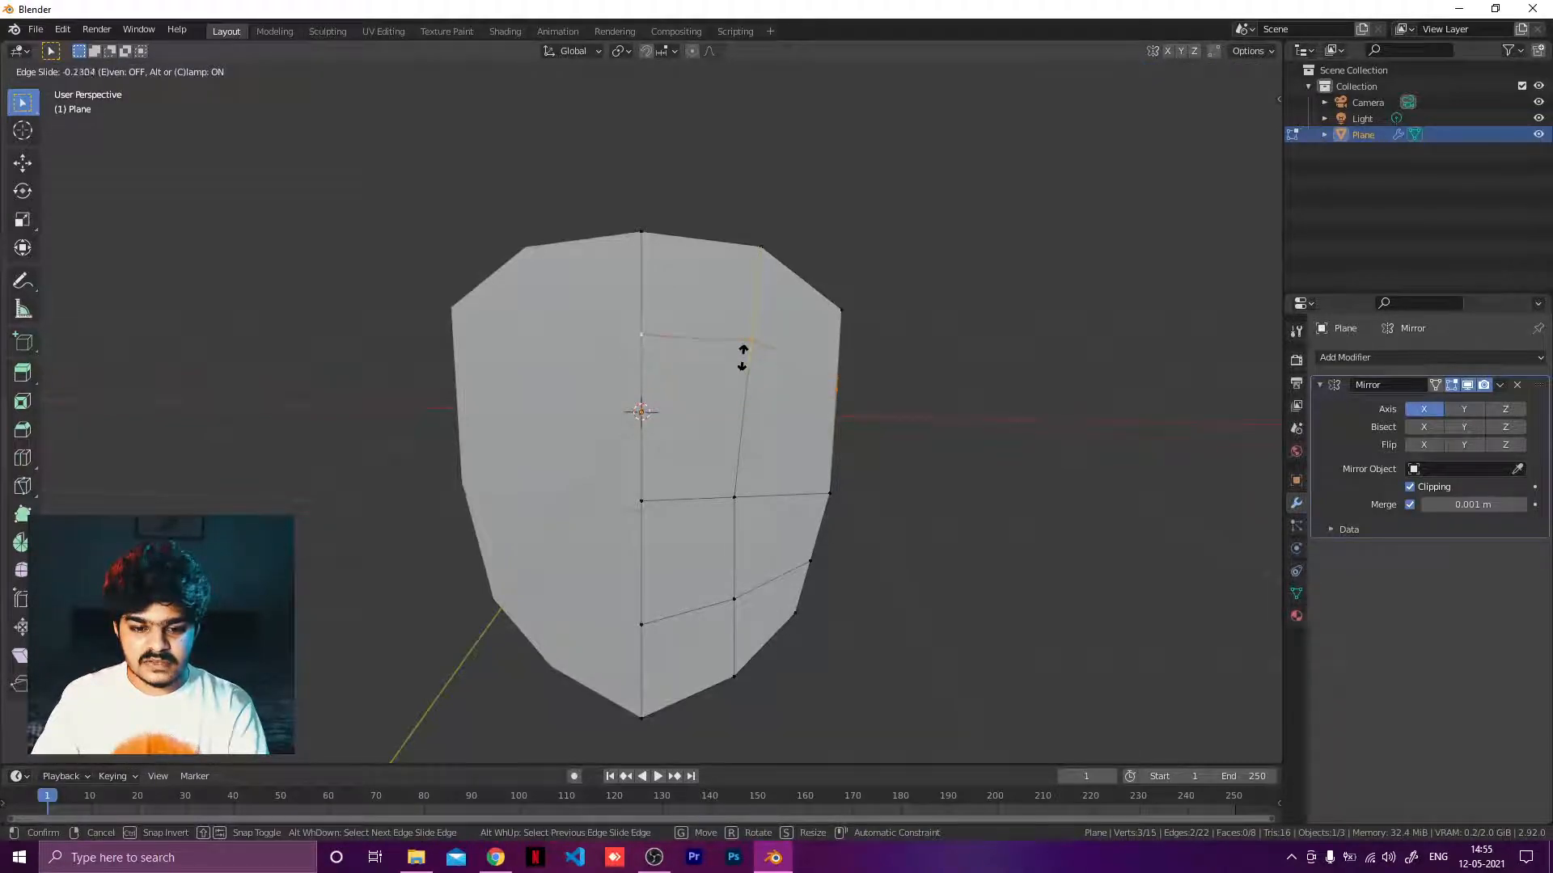
{"action": "left_click", "coordinate": [736, 392]}
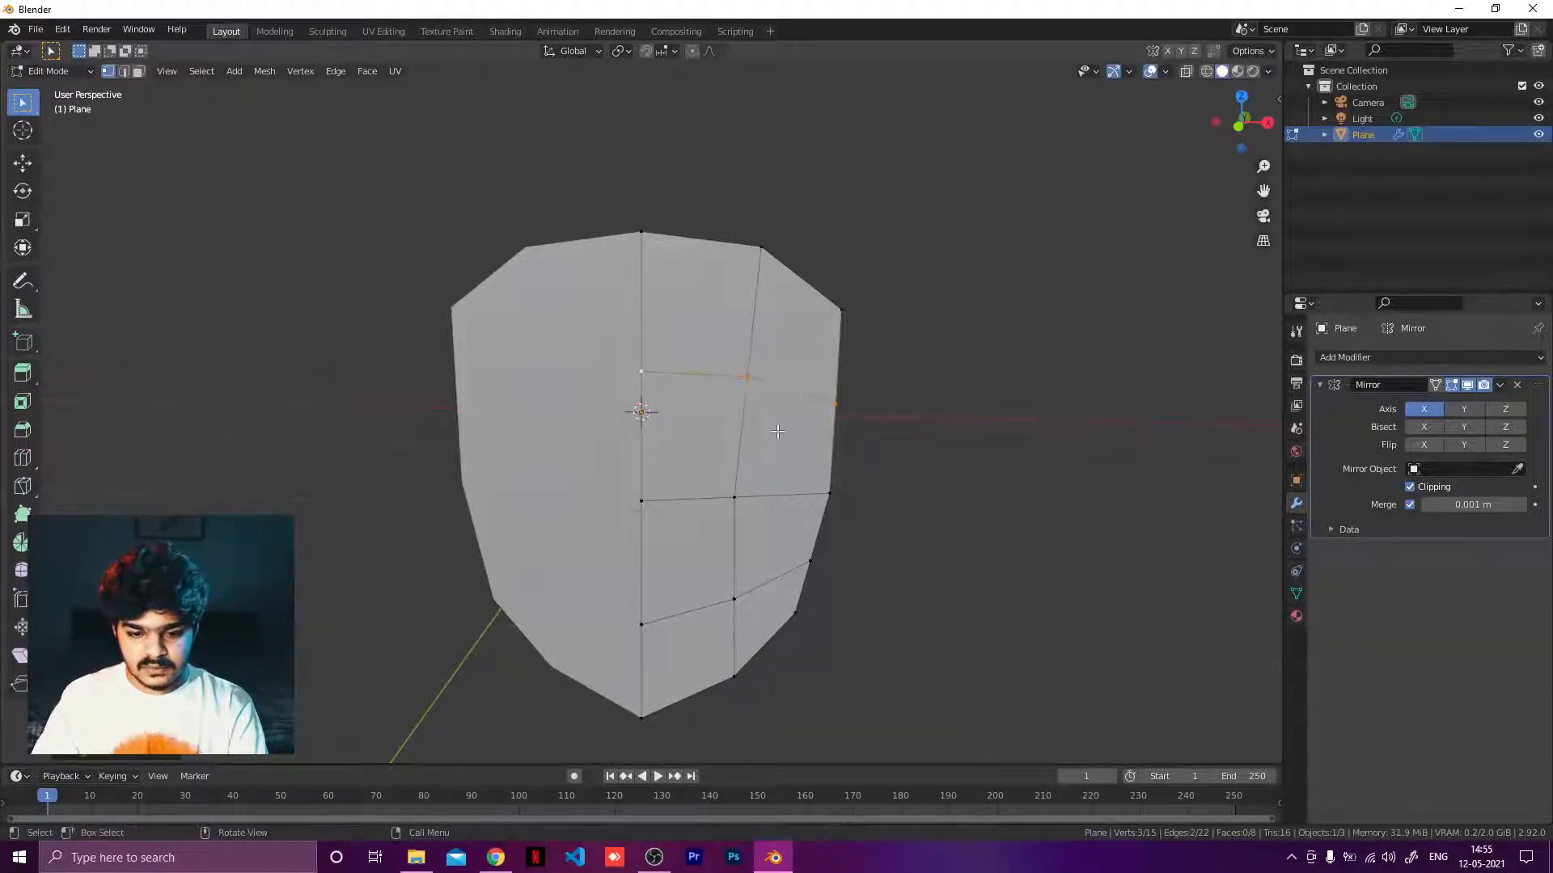
Edge-slide the middle horizontal loop slightly upward.
{"action": "left_click", "coordinate": [692, 498]}
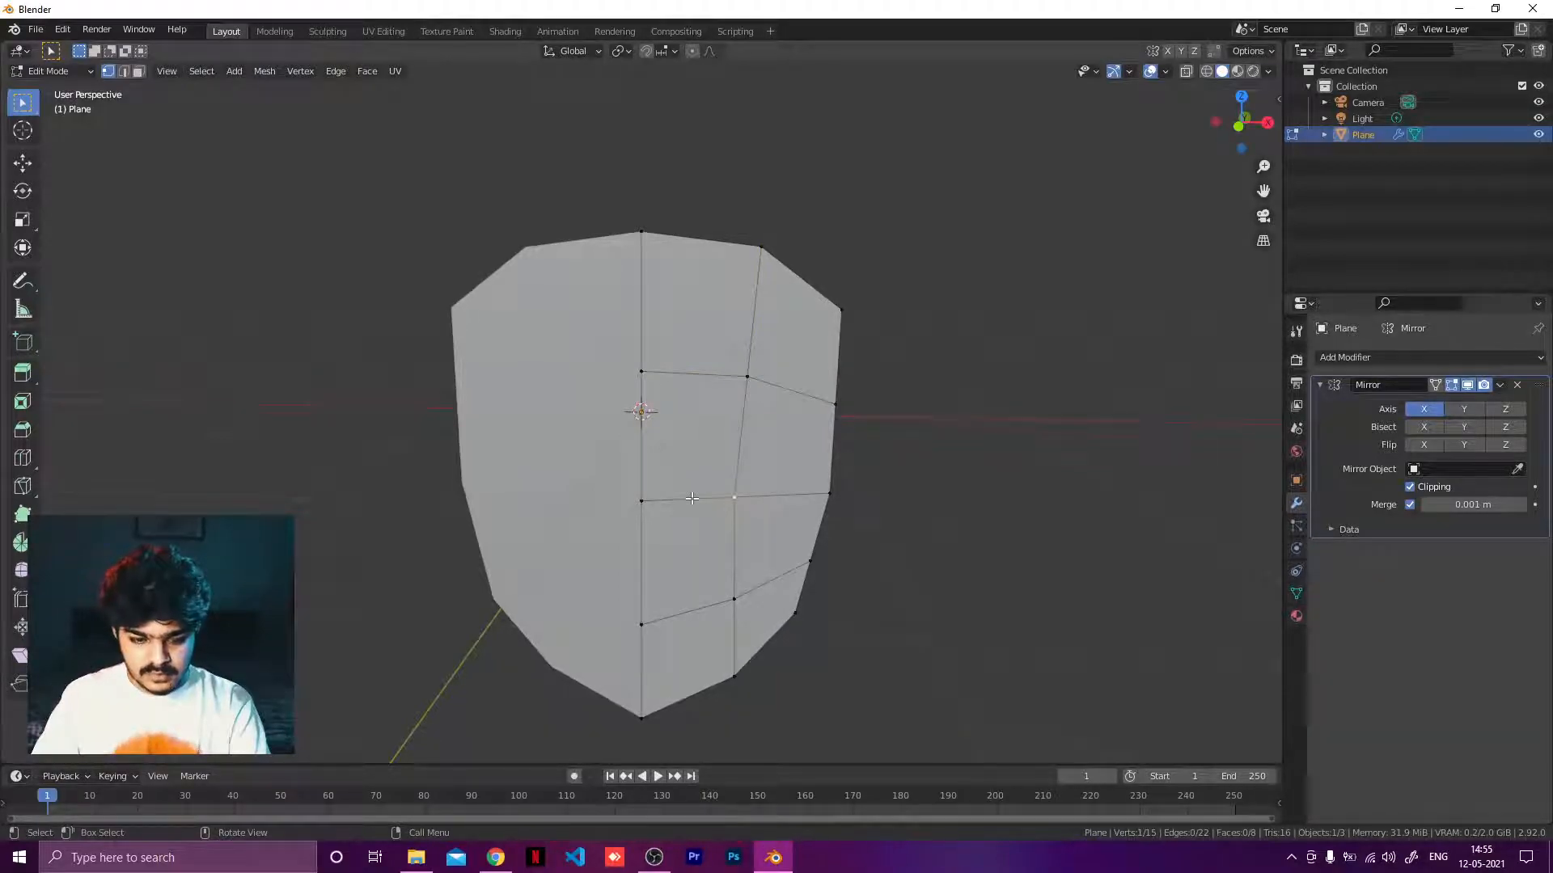
{"action": "key", "text": "g"}
{"action": "right_click", "coordinate": [694, 489]}
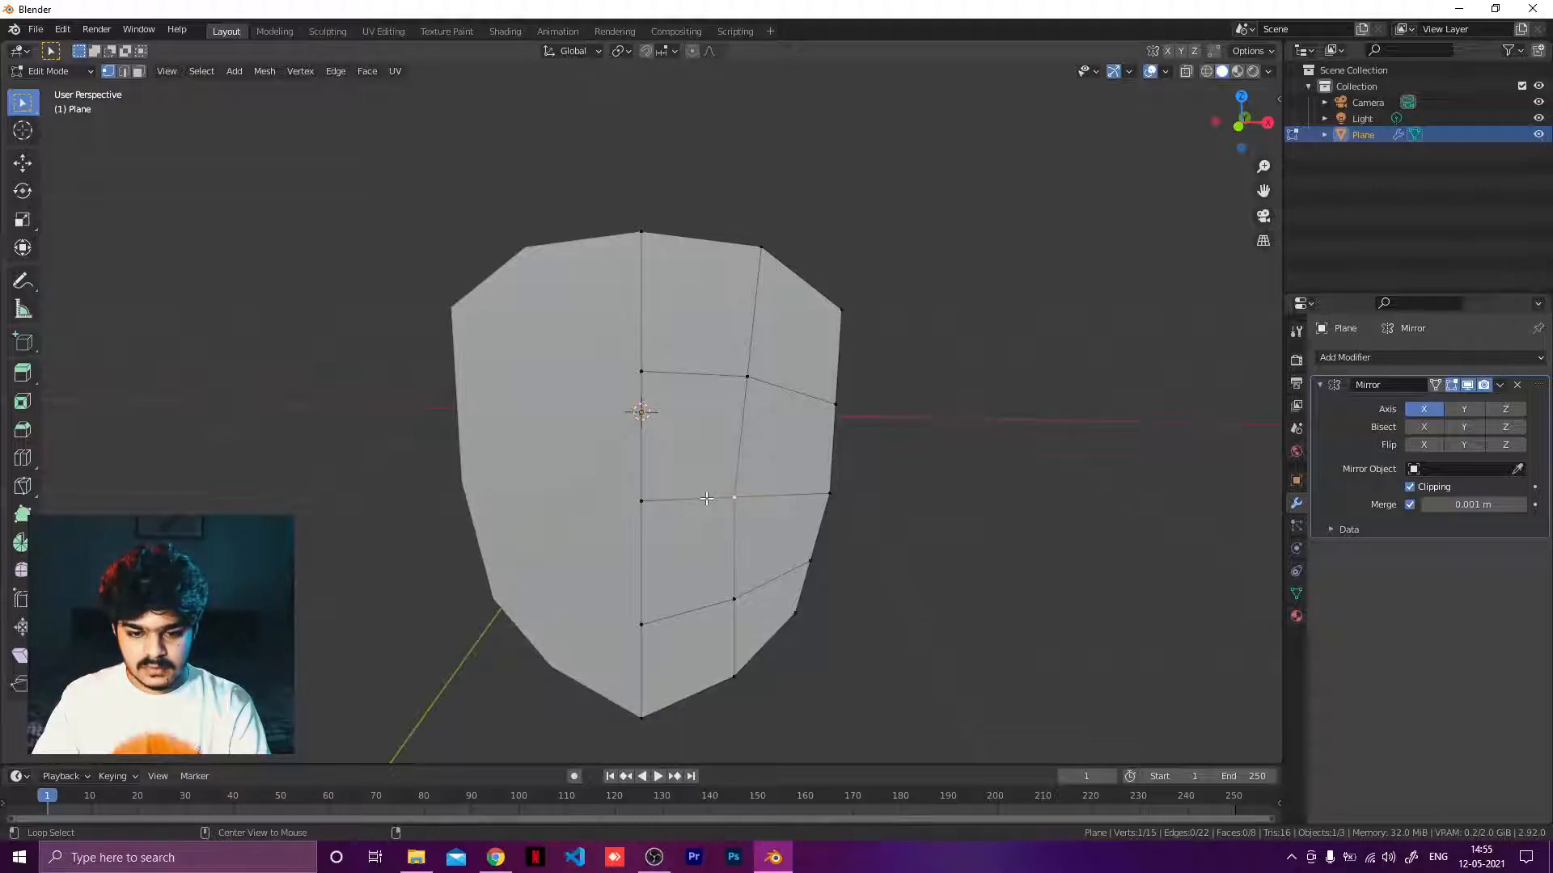
{"action": "left_click", "coordinate": [706, 498], "text": "alt"}
{"action": "key", "text": "g"}
{"action": "key", "text": "g"}
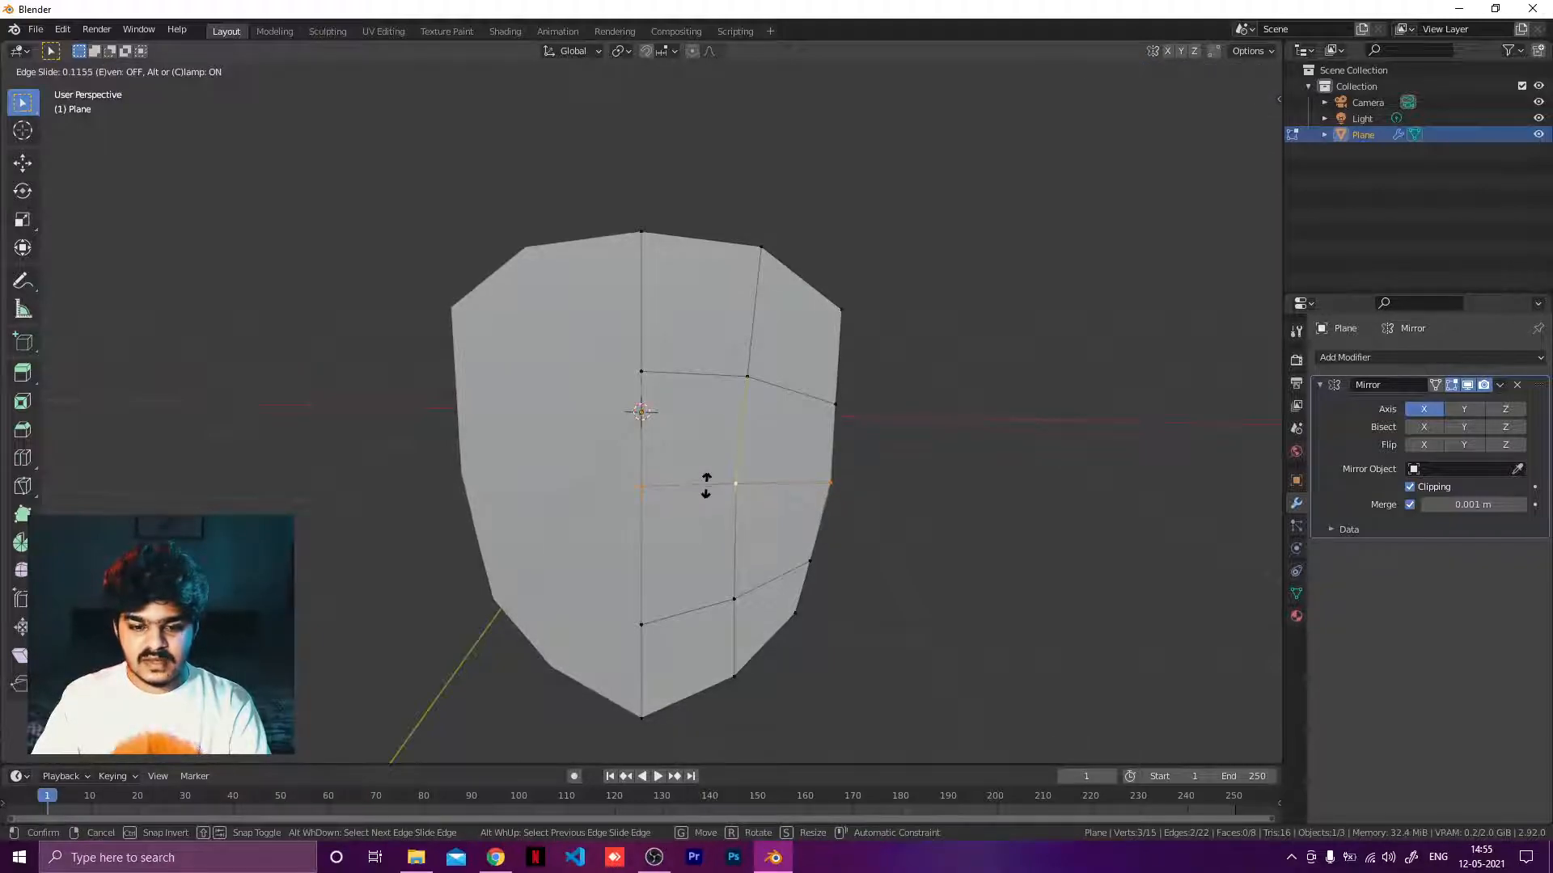
{"action": "left_click", "coordinate": [707, 485]}
Select the centre vertex of the middle loop and split the viewport into a right orthographic and a perspective view.
{"action": "mouse_move", "coordinate": [943, 418]}
{"action": "middle_mouse_down"}
{"action": "mouse_move", "coordinate": [874, 415]}
{"action": "mouse_move", "coordinate": [919, 409]}
{"action": "middle_mouse_up"}
{"action": "left_click", "coordinate": [645, 491]}
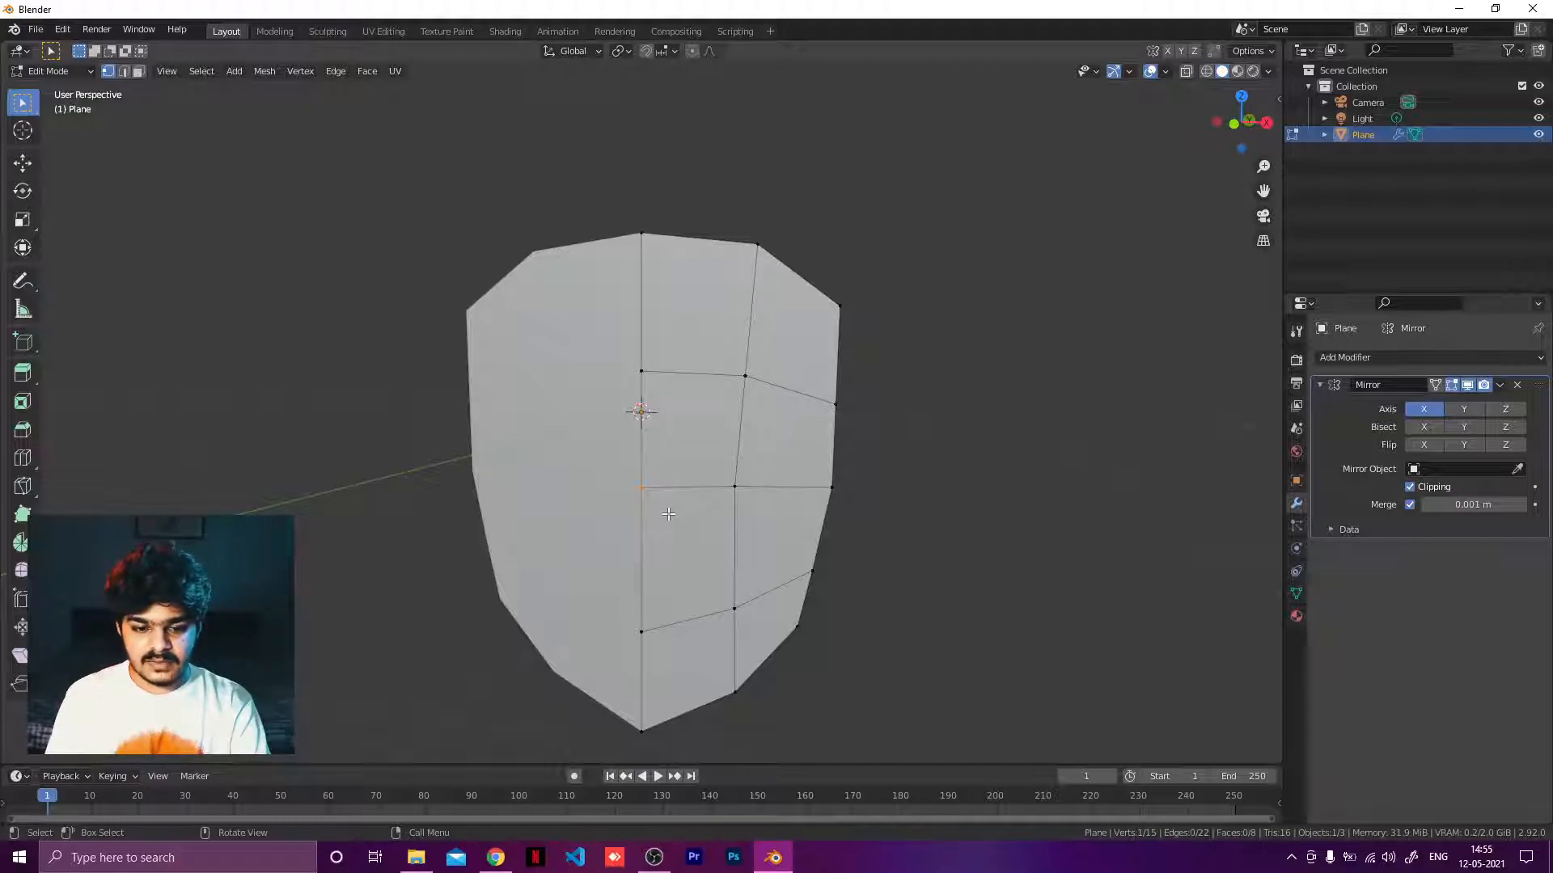
{"action": "middle_click_drag", "start_coordinate": [668, 514], "coordinate": [690, 488]}
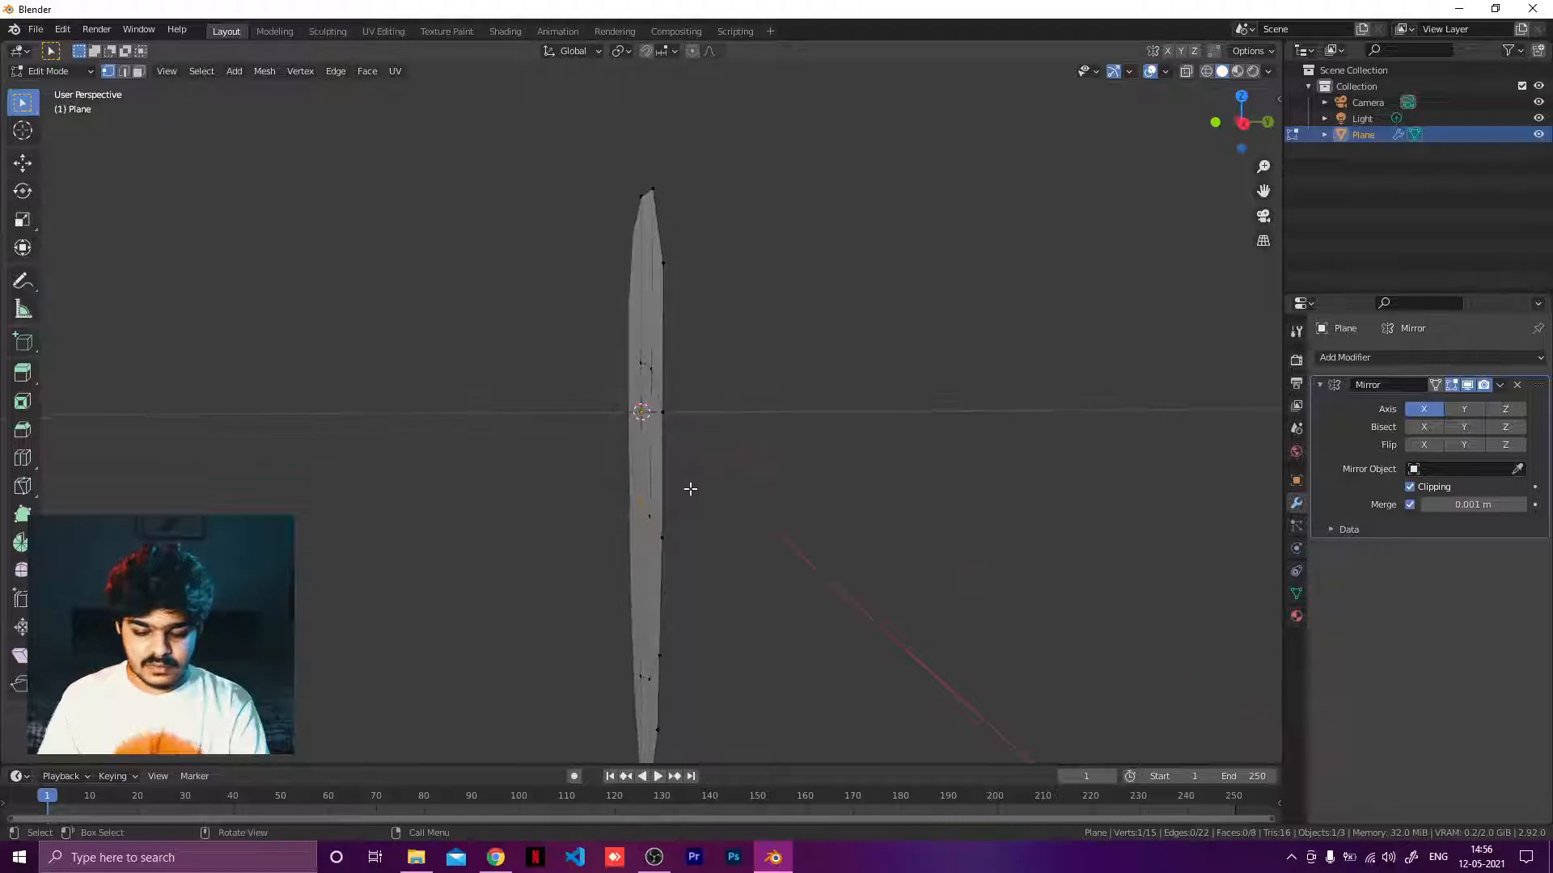
{"action": "key", "text": "KP_3"}
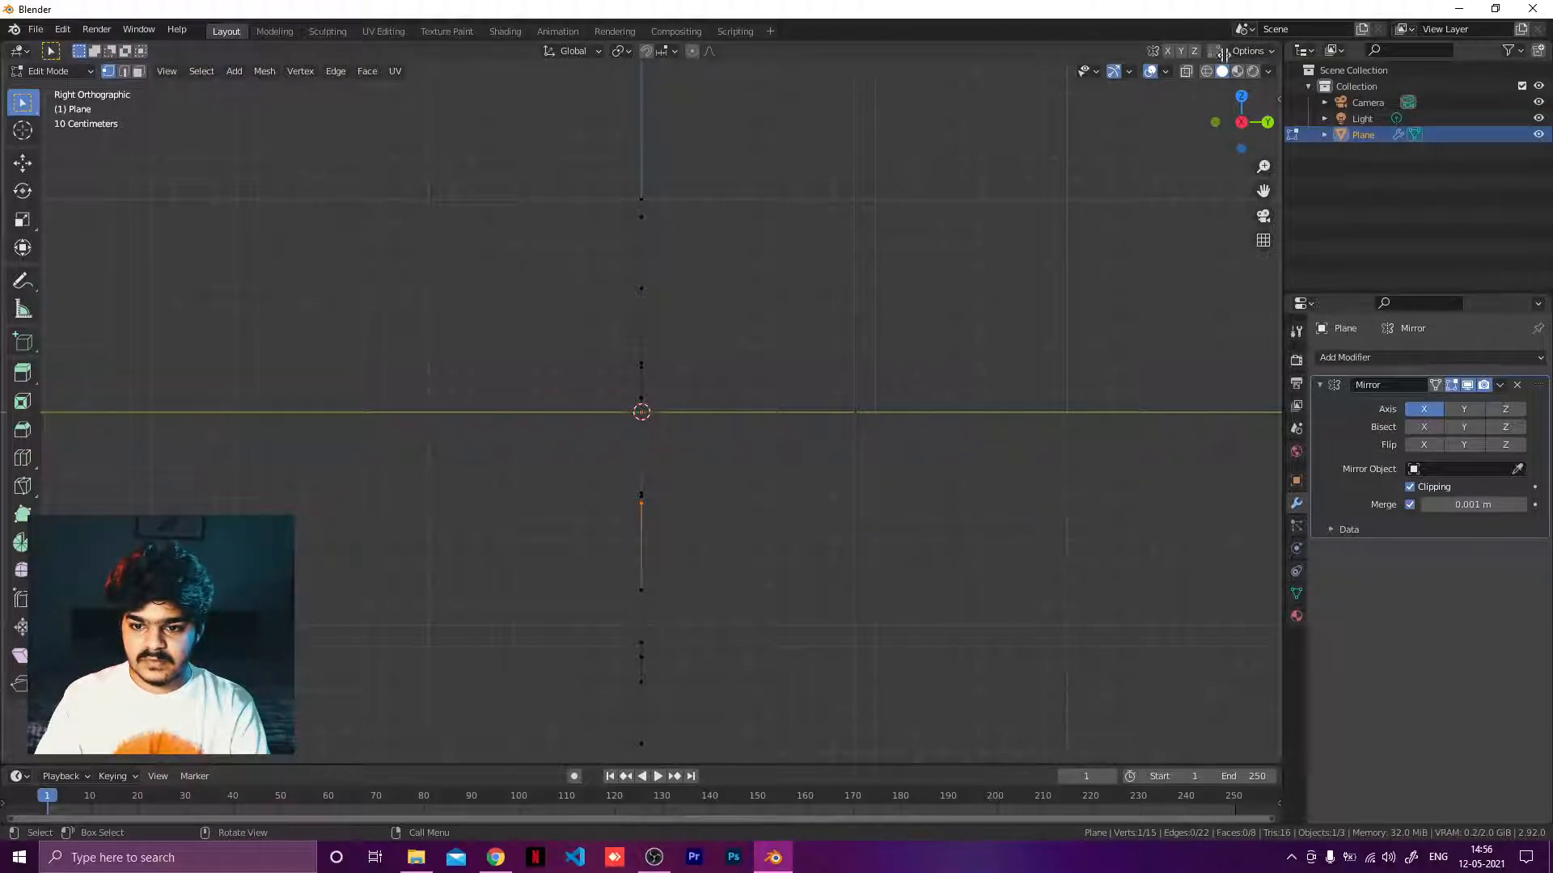
{"action": "mouse_move", "coordinate": [1223, 53]}
{"action": "left_mouse_down"}
{"action": "mouse_move", "coordinate": [1178, 73]}
{"action": "mouse_move", "coordinate": [657, 94]}
{"action": "left_mouse_up"}
{"action": "mouse_move", "coordinate": [987, 423]}
{"action": "middle_mouse_down"}
{"action": "mouse_move", "coordinate": [1053, 426]}
{"action": "mouse_move", "coordinate": [1043, 446]}
{"action": "mouse_move", "coordinate": [1041, 429]}
{"action": "middle_mouse_up"}
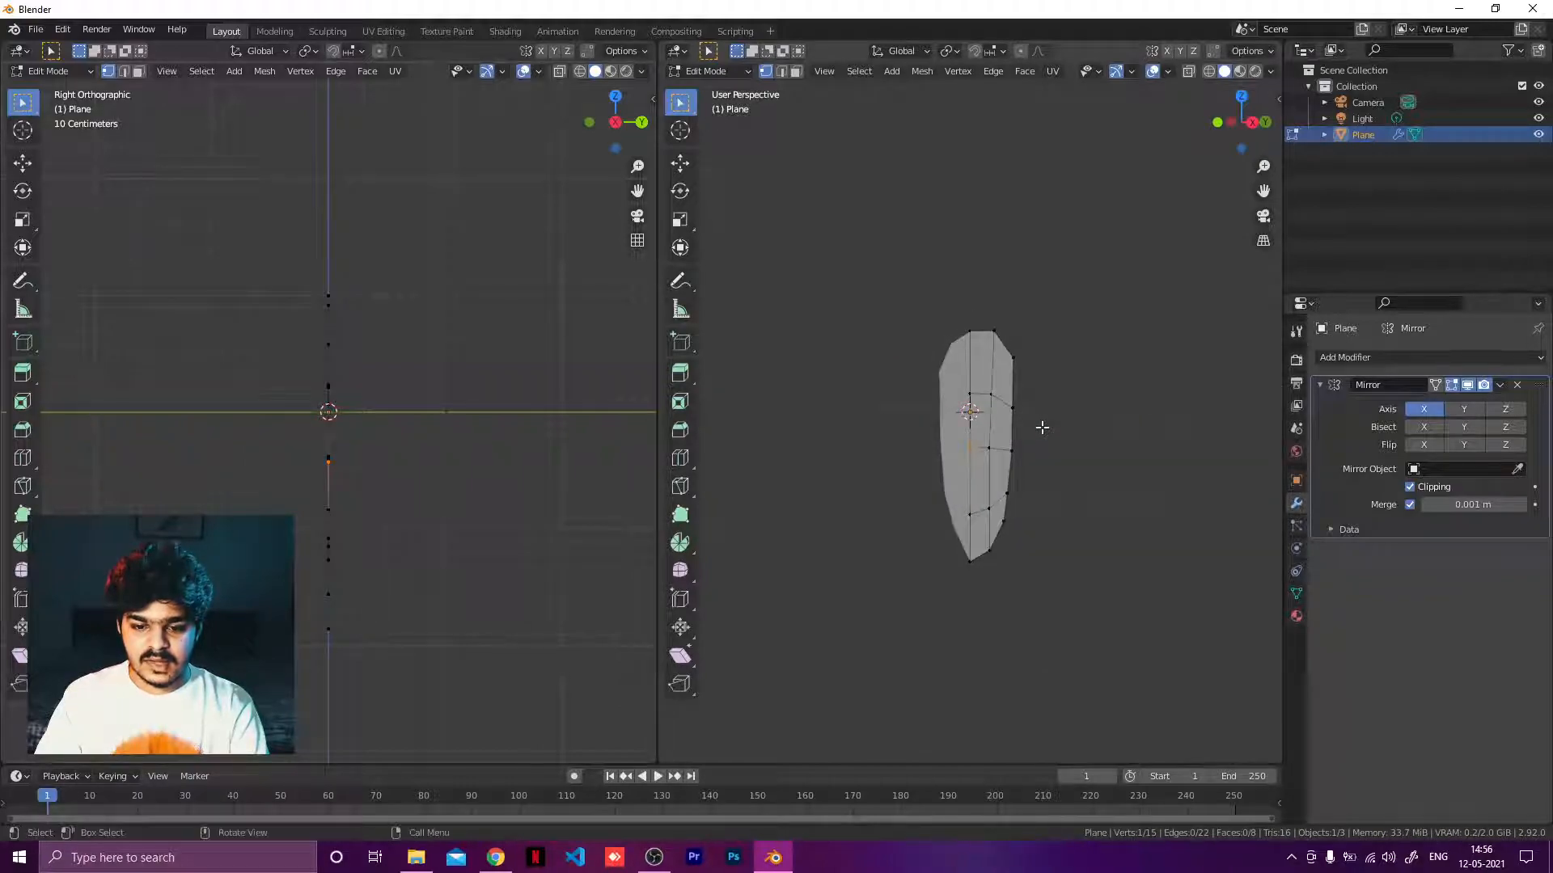
{"action": "scroll", "coordinate": [1042, 427], "scroll_direction": "up", "scroll_amount": 2}
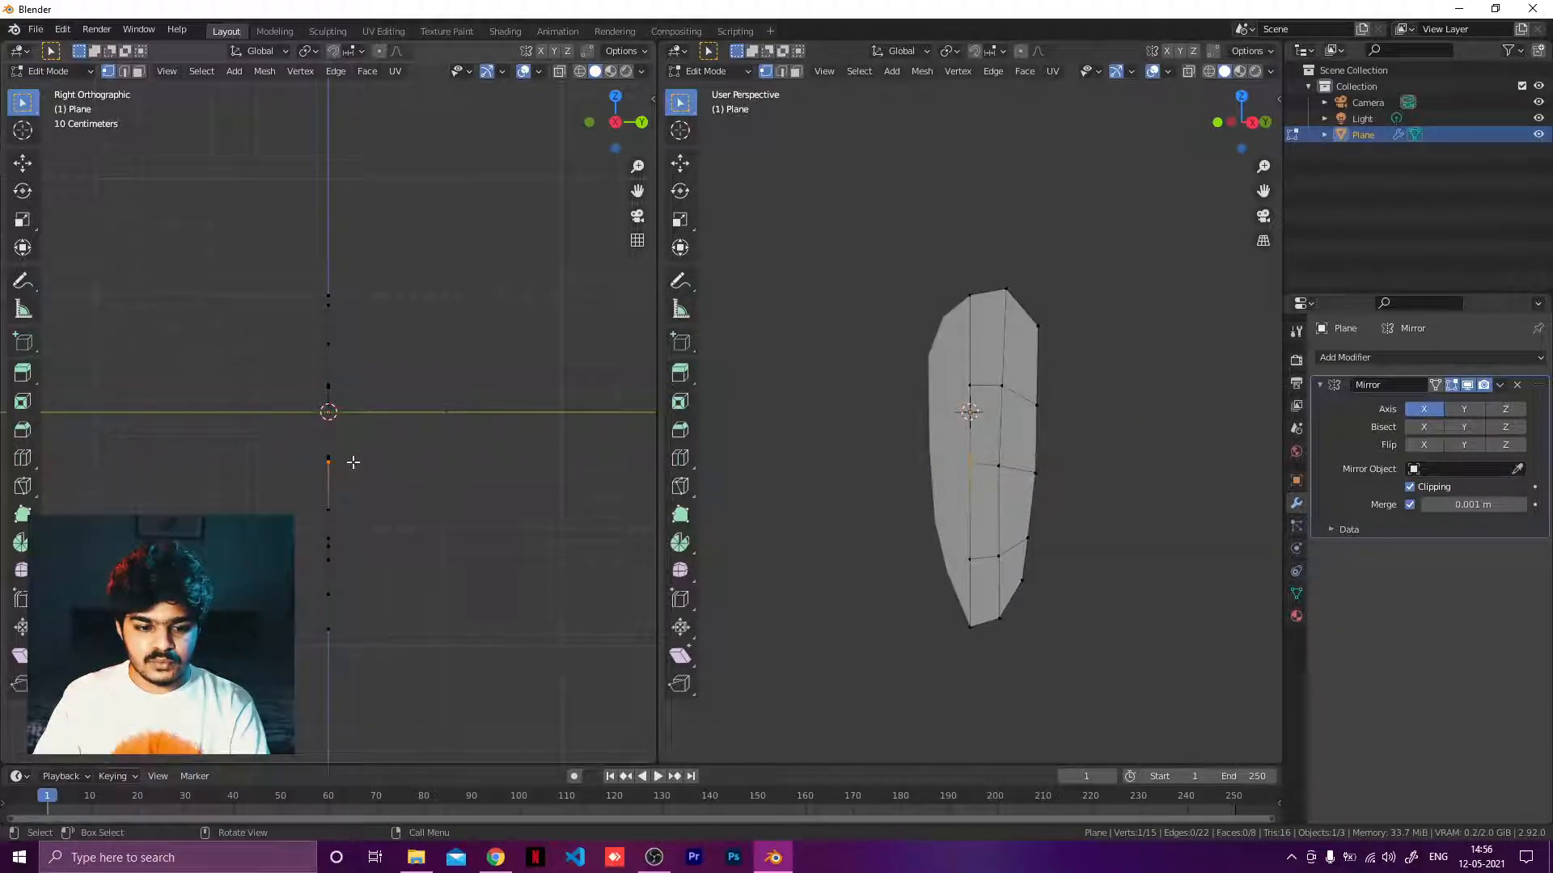
Turn on proportional editing.
{"action": "left_click", "coordinate": [332, 51]}
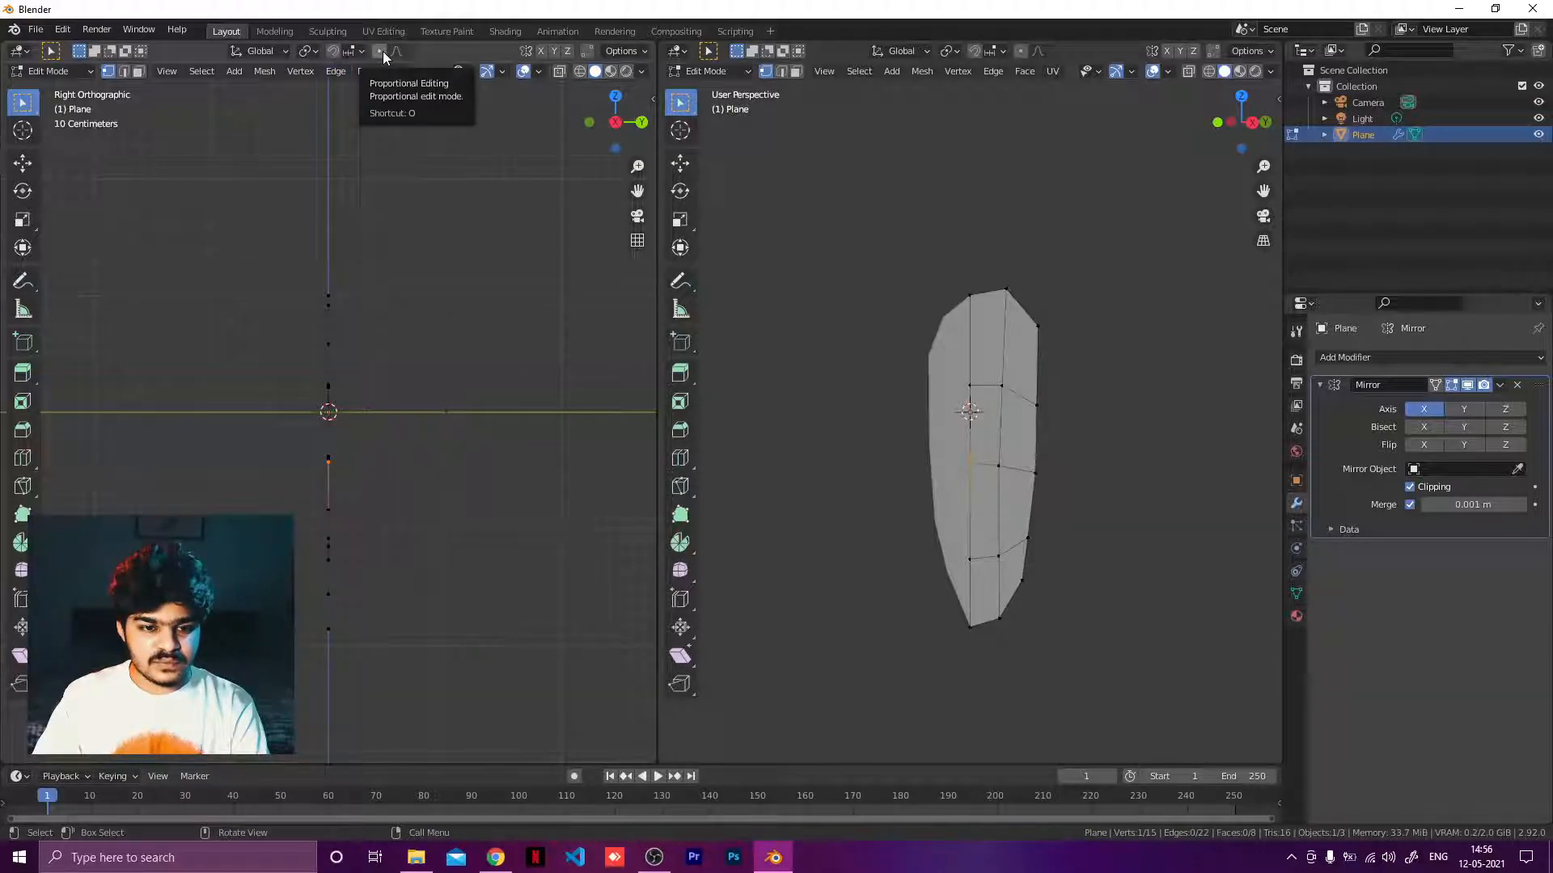
{"action": "left_click", "coordinate": [381, 51]}
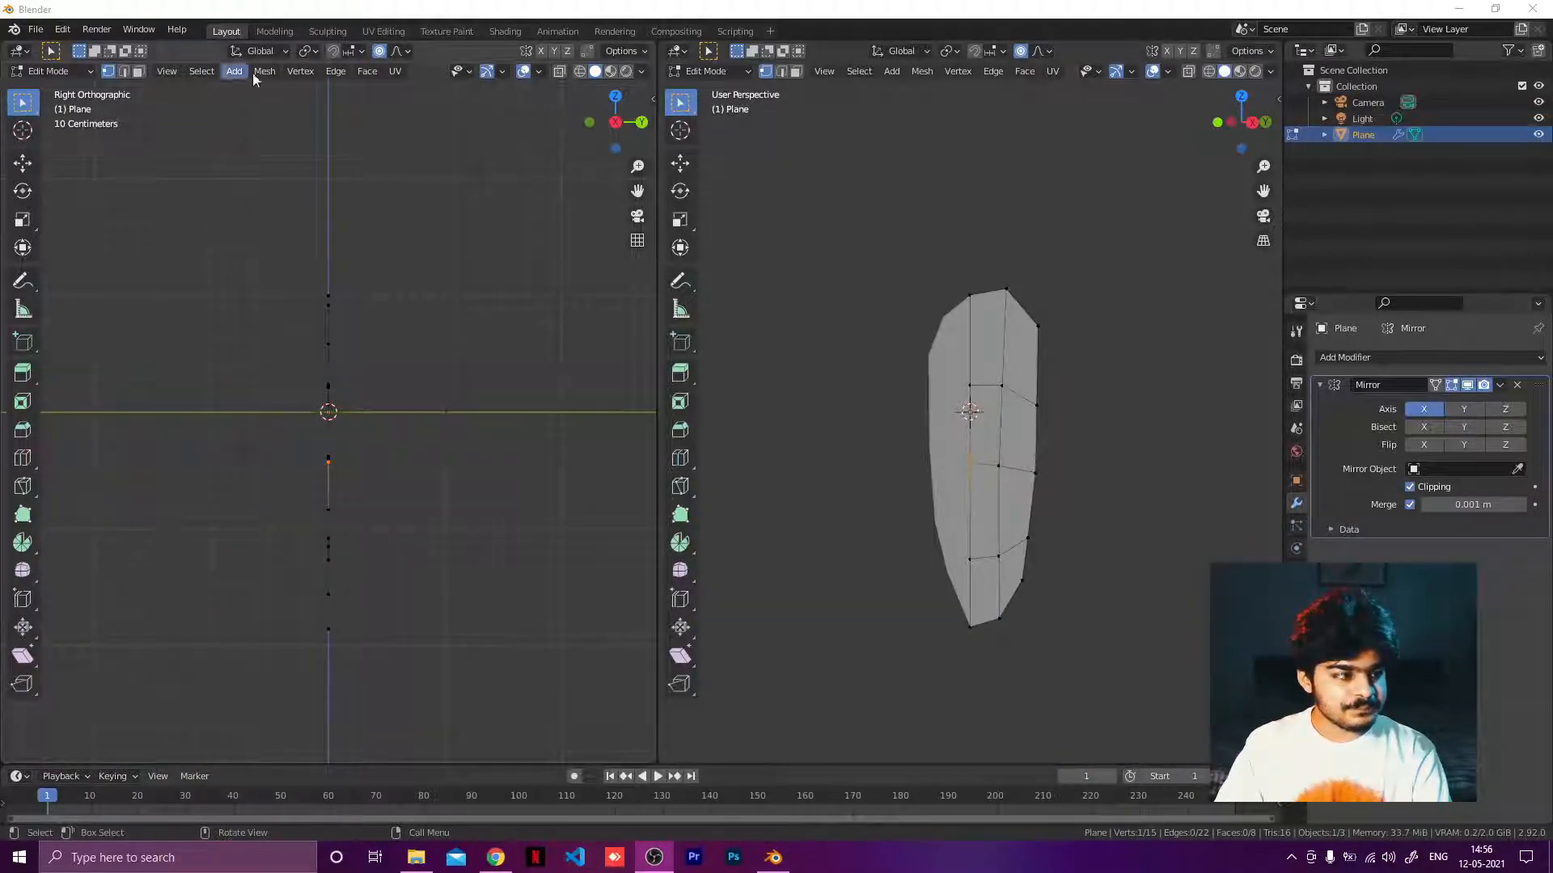
{"action": "left_click", "coordinate": [406, 55]}
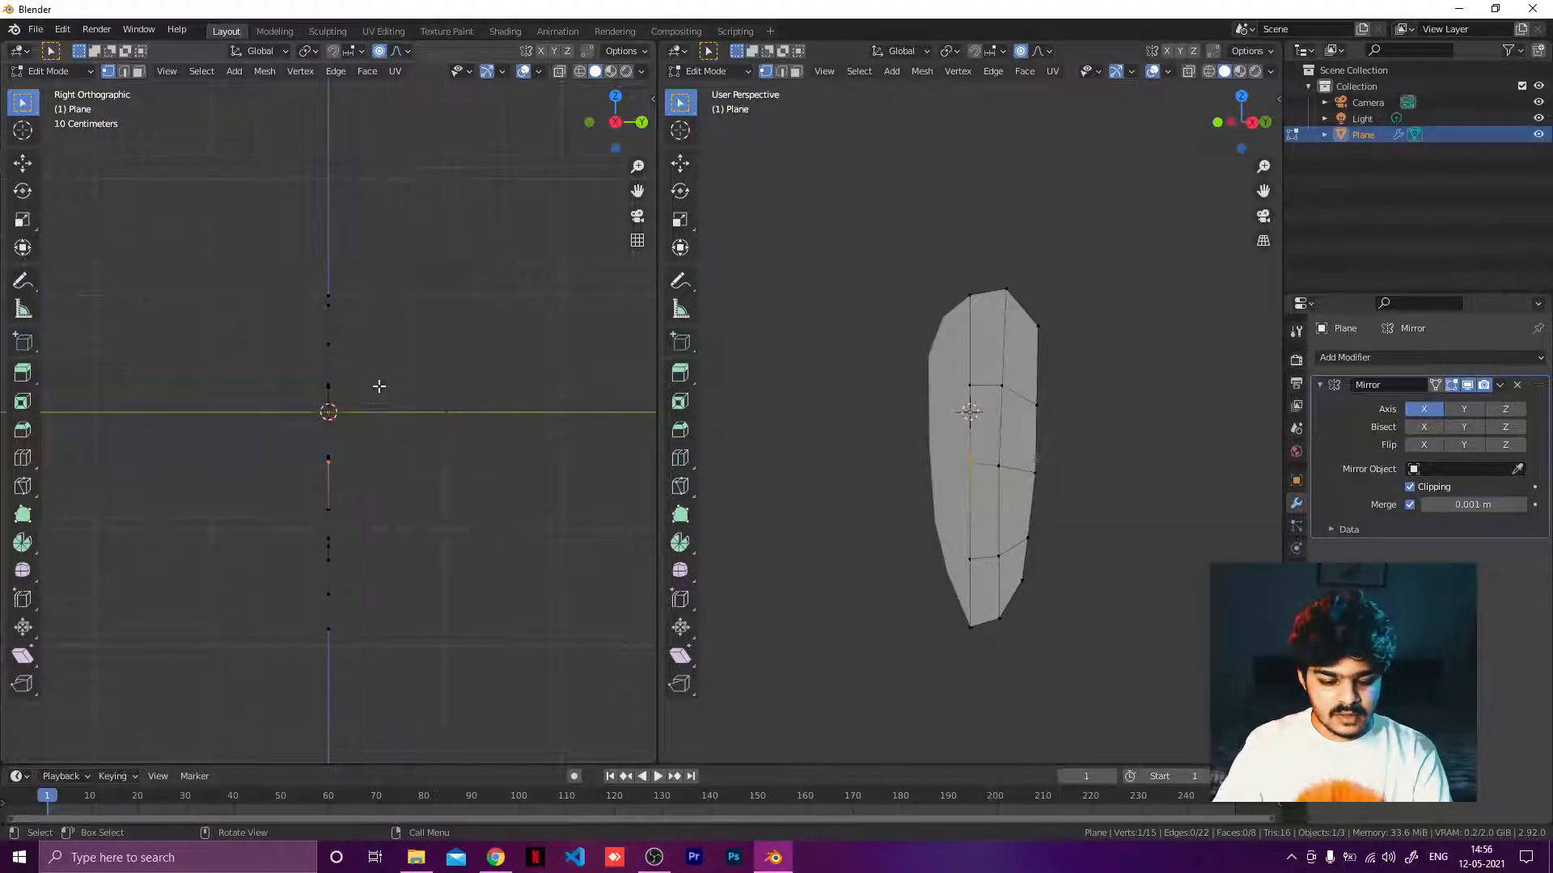
Try pushing the centre vertex backward with smooth proportional falloff, then undo the move.
{"action": "key", "text": "g"}
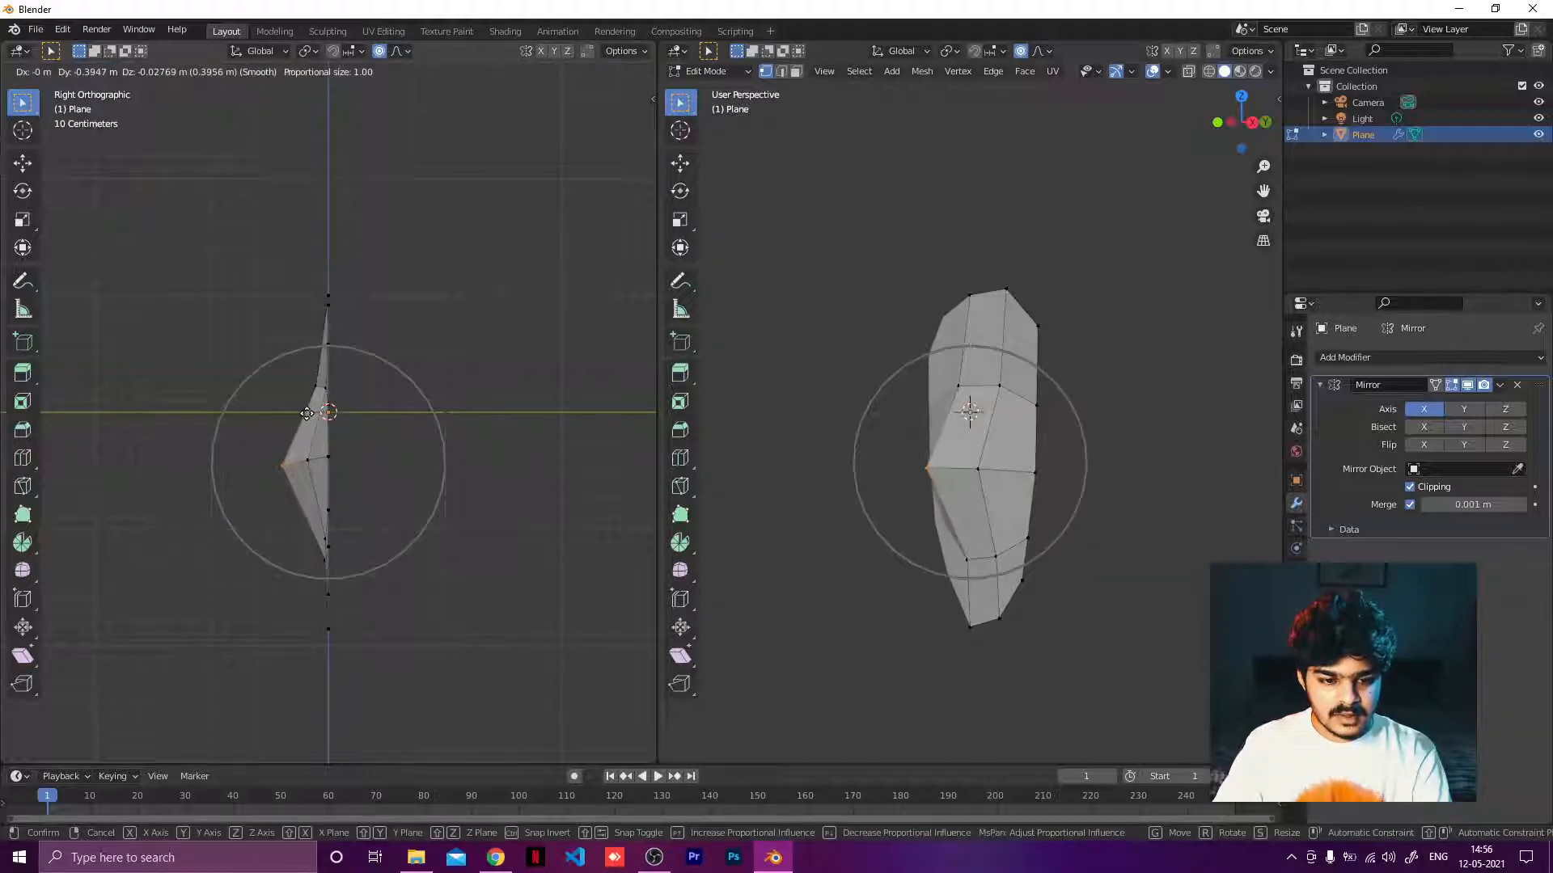
{"action": "scroll", "coordinate": [306, 414], "scroll_direction": "down", "scroll_amount": 5}
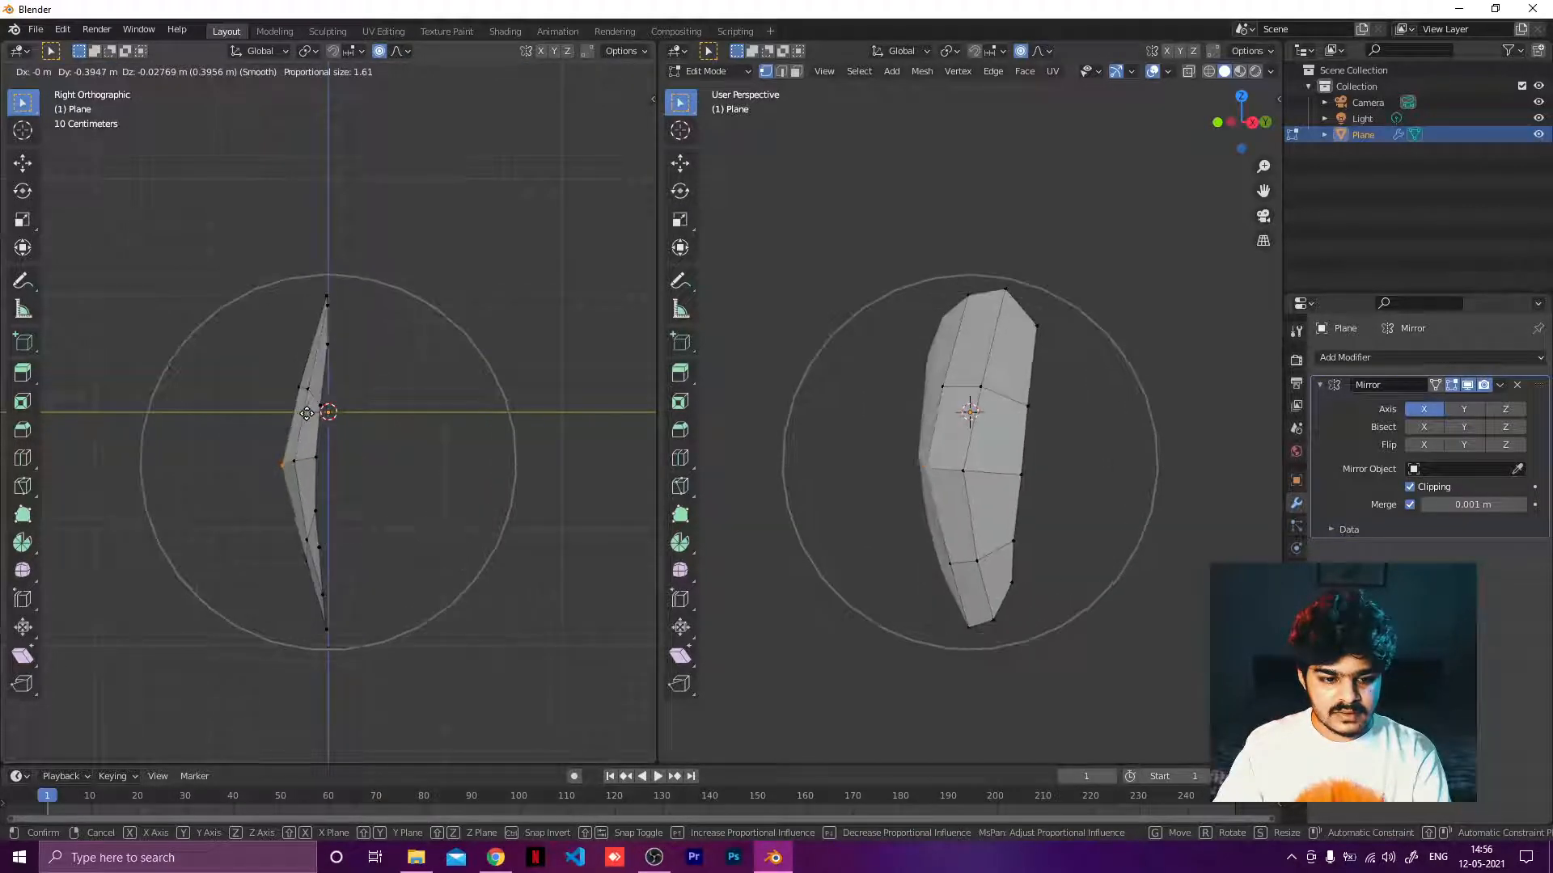
{"action": "scroll", "coordinate": [306, 413], "scroll_direction": "down", "scroll_amount": 3}
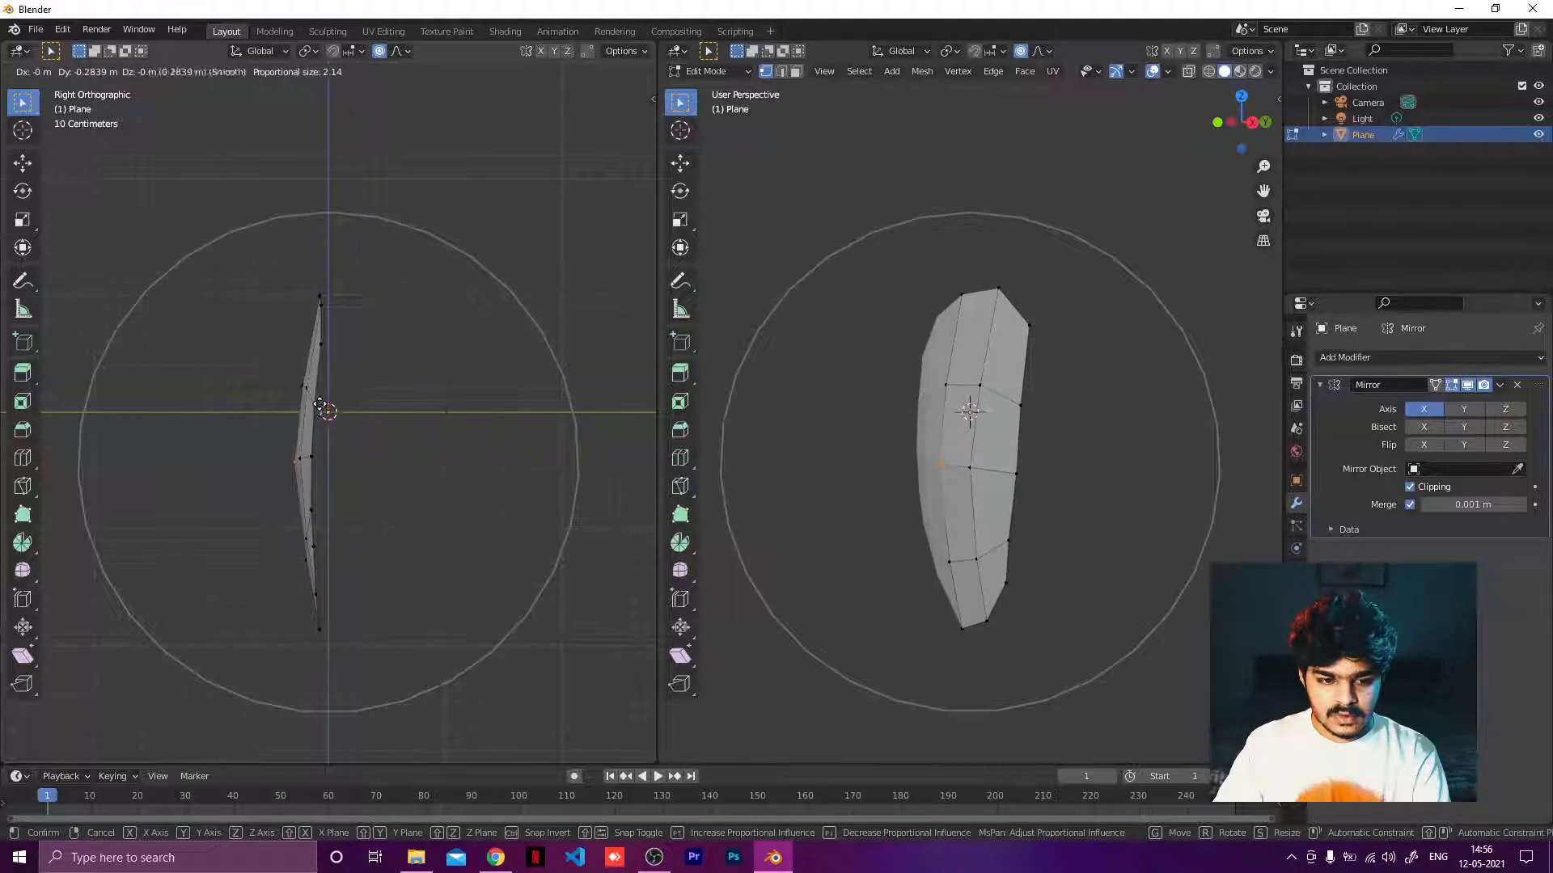
{"action": "scroll", "coordinate": [311, 403], "scroll_direction": "up", "scroll_amount": 2}
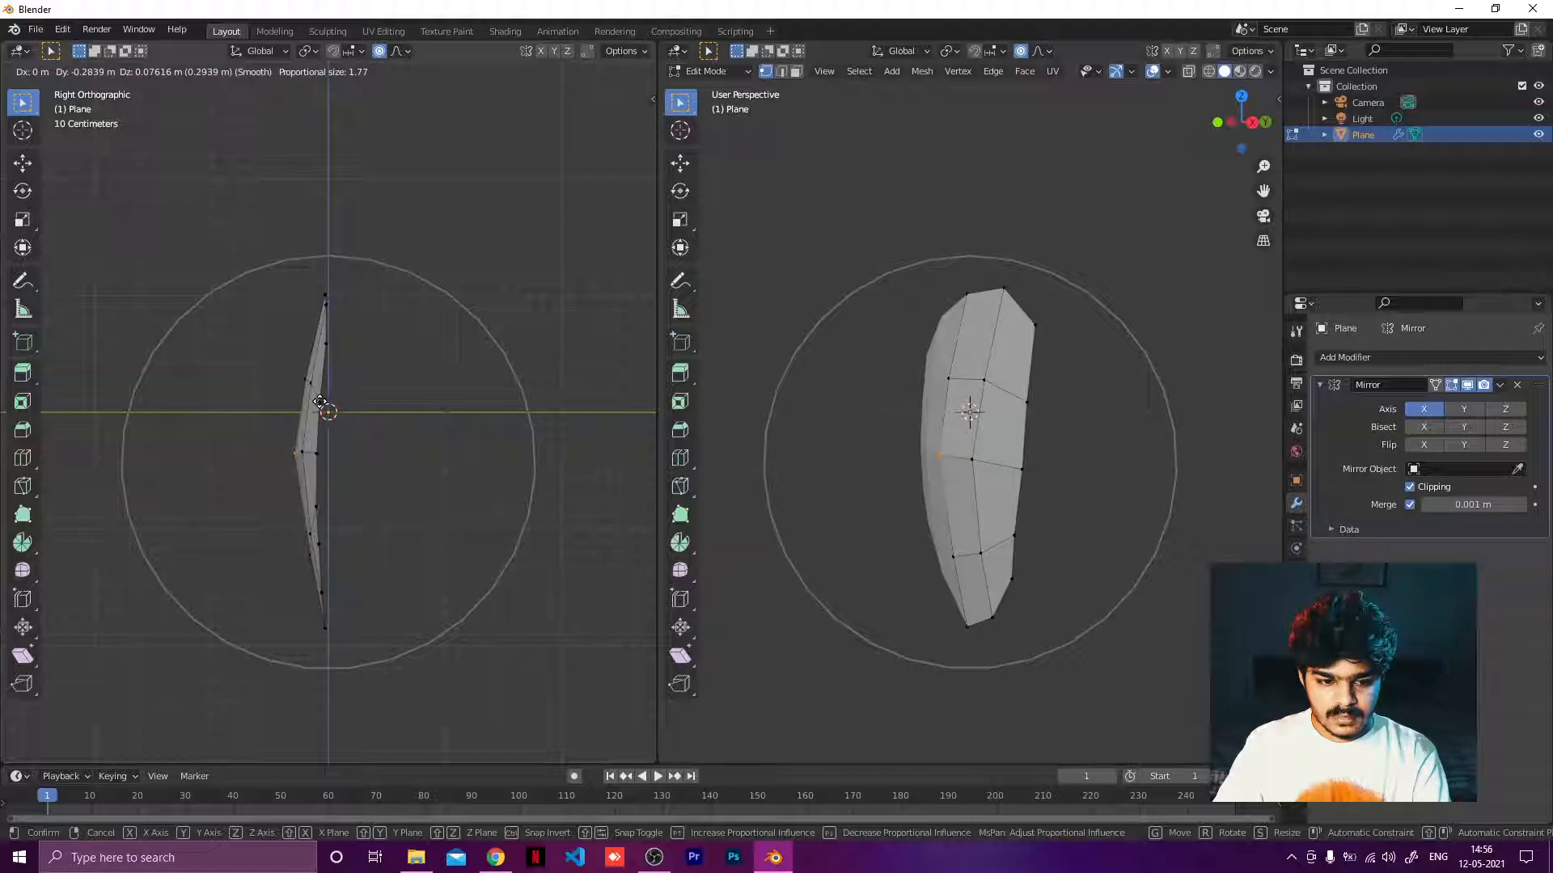
{"action": "left_click", "coordinate": [320, 402]}
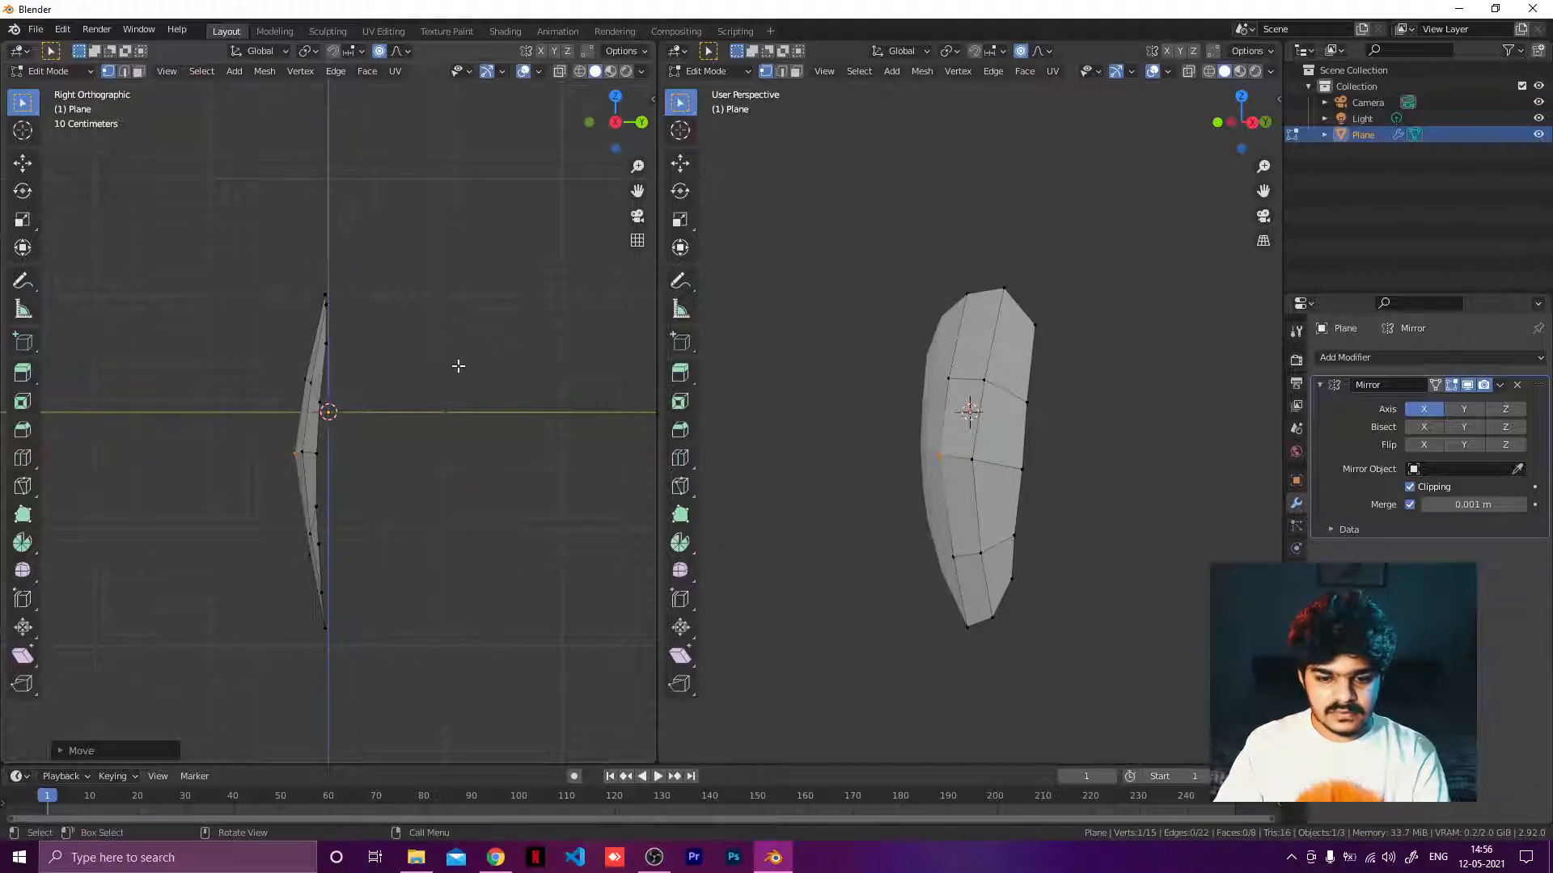
{"action": "key", "text": "ctrl+z"}
Switch the proportional falloff to Inverse Square and push the centre vertex backward with a smaller influence radius.
{"action": "left_click", "coordinate": [407, 51]}
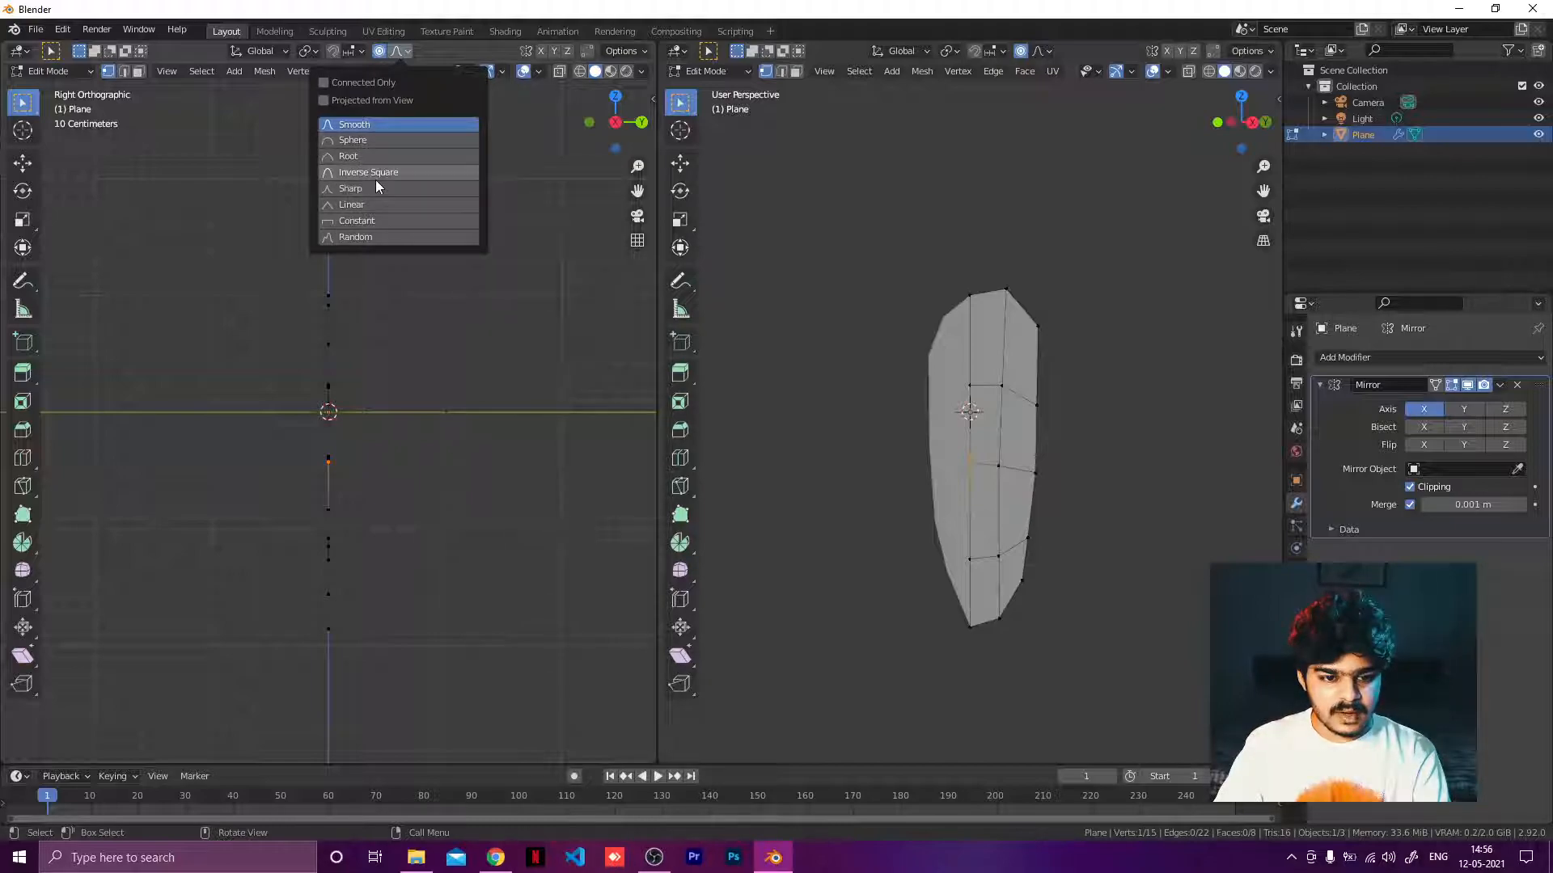
{"action": "left_click", "coordinate": [375, 178]}
{"action": "key", "text": "g"}
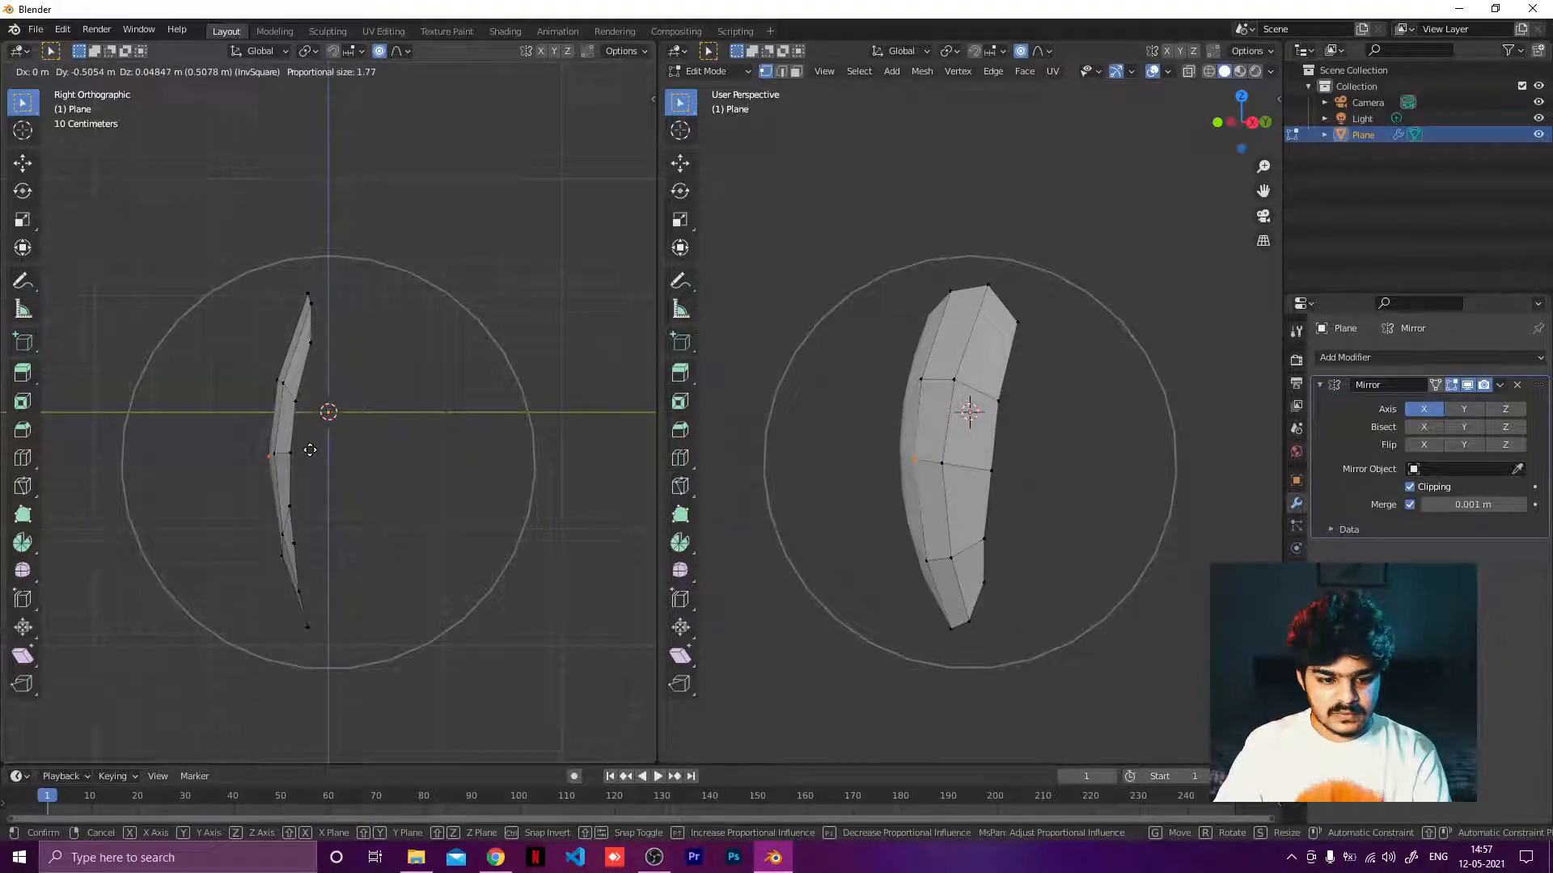
{"action": "scroll", "coordinate": [309, 450], "scroll_direction": "down", "scroll_amount": 2}
{"action": "scroll", "coordinate": [310, 449], "scroll_direction": "up", "scroll_amount": 4}
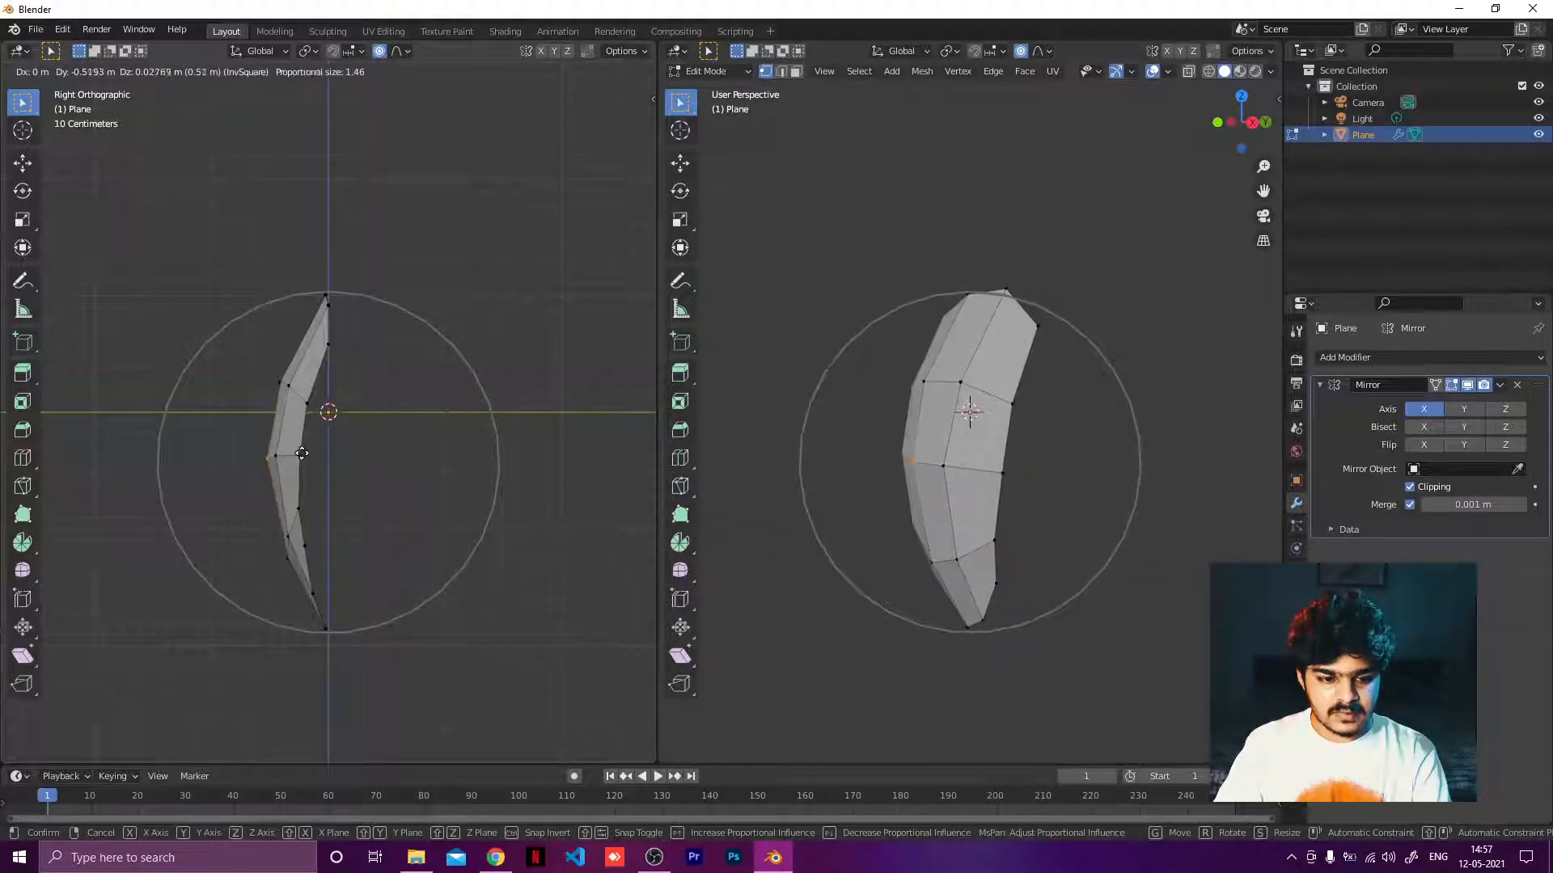
{"action": "scroll", "coordinate": [331, 454], "scroll_direction": "up", "scroll_amount": 2}
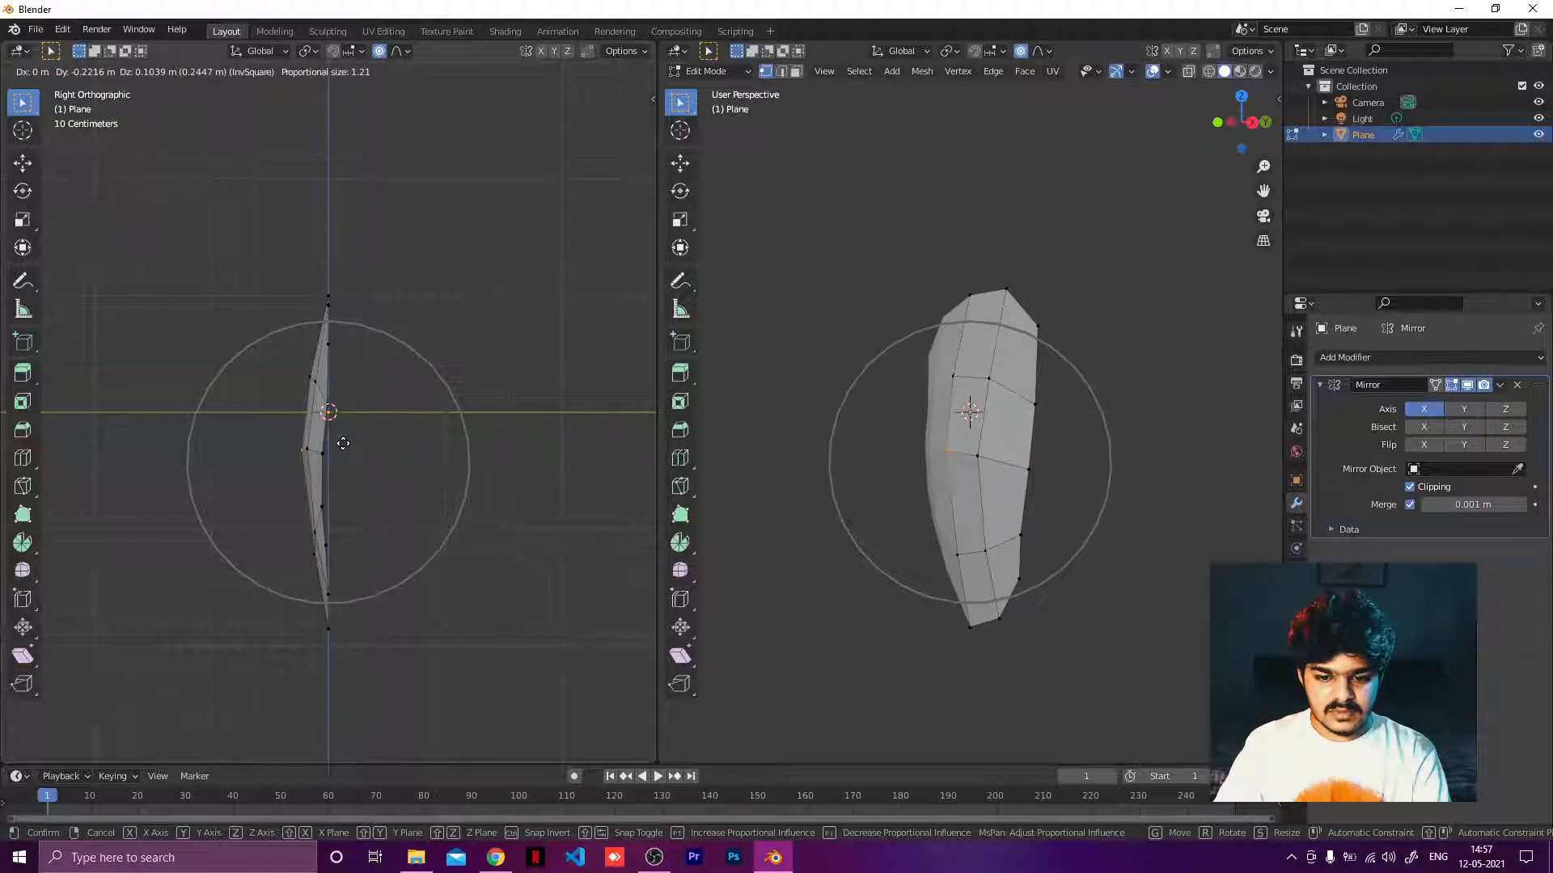
{"action": "left_click", "coordinate": [343, 443]}
Move the upper inner vertex slightly backward with proportional editing.
{"action": "left_click", "coordinate": [954, 373]}
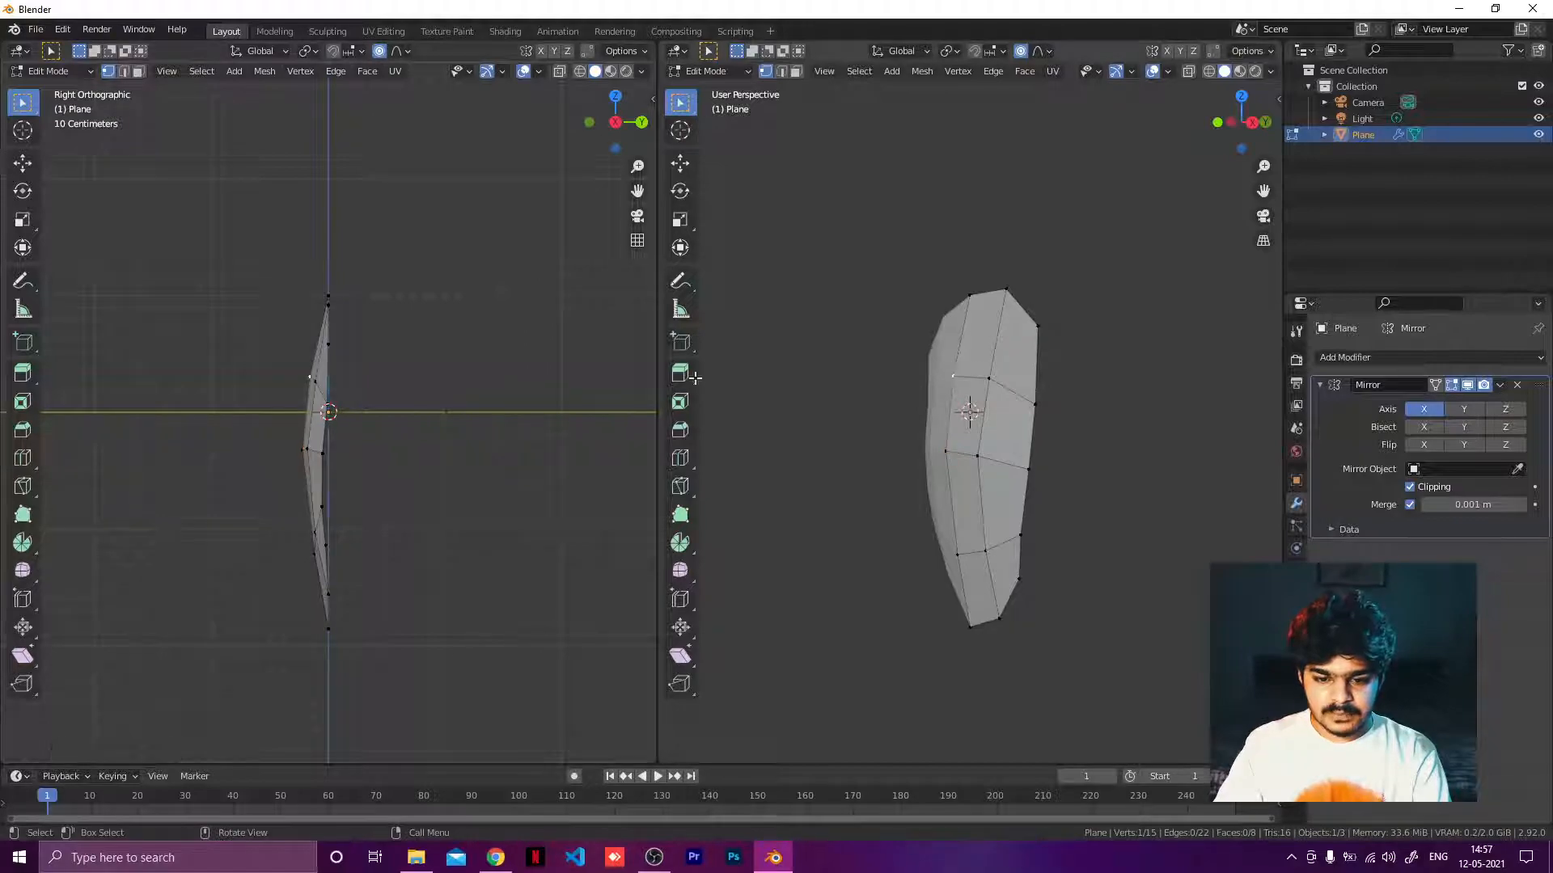
{"action": "key", "text": "g"}
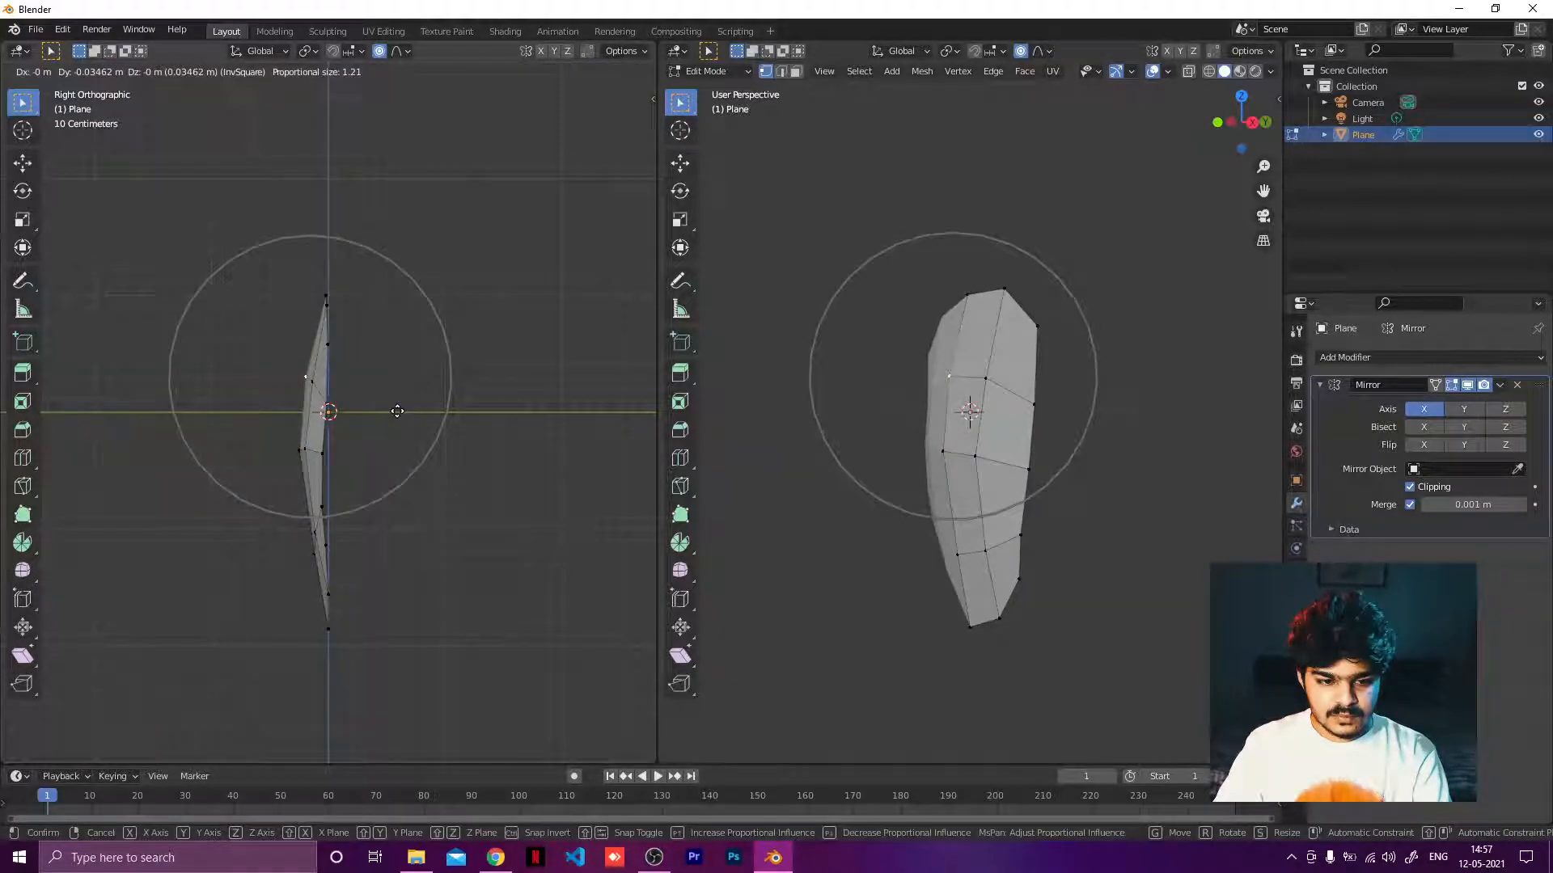
{"action": "left_click", "coordinate": [397, 411]}
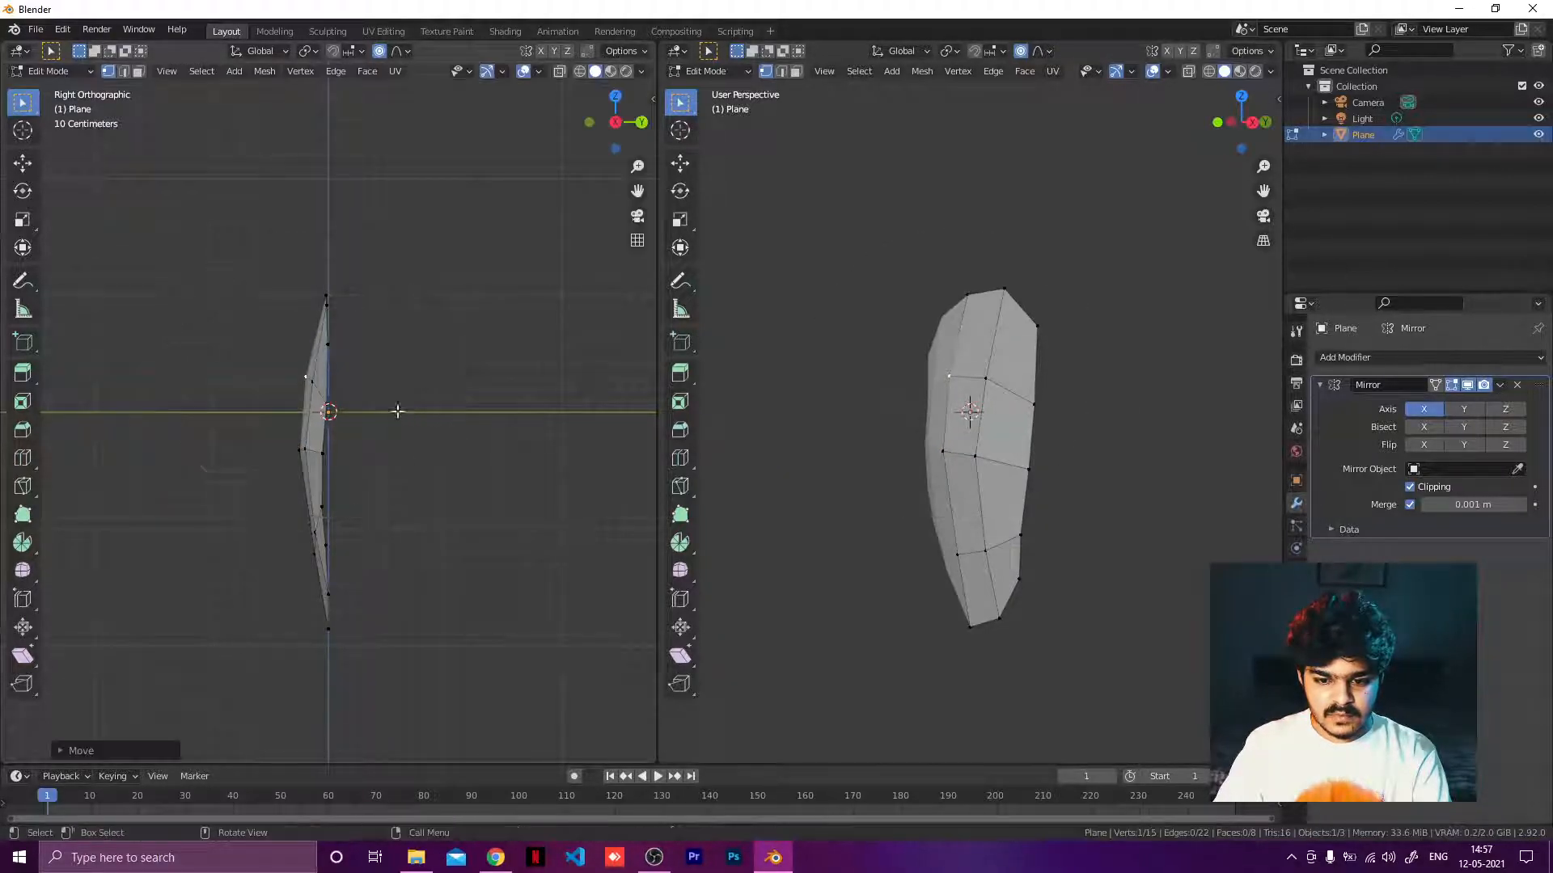
Push the lower inner vertex backward to curve the bottom of the shield.
{"action": "left_click", "coordinate": [968, 556]}
{"action": "key", "text": "g"}
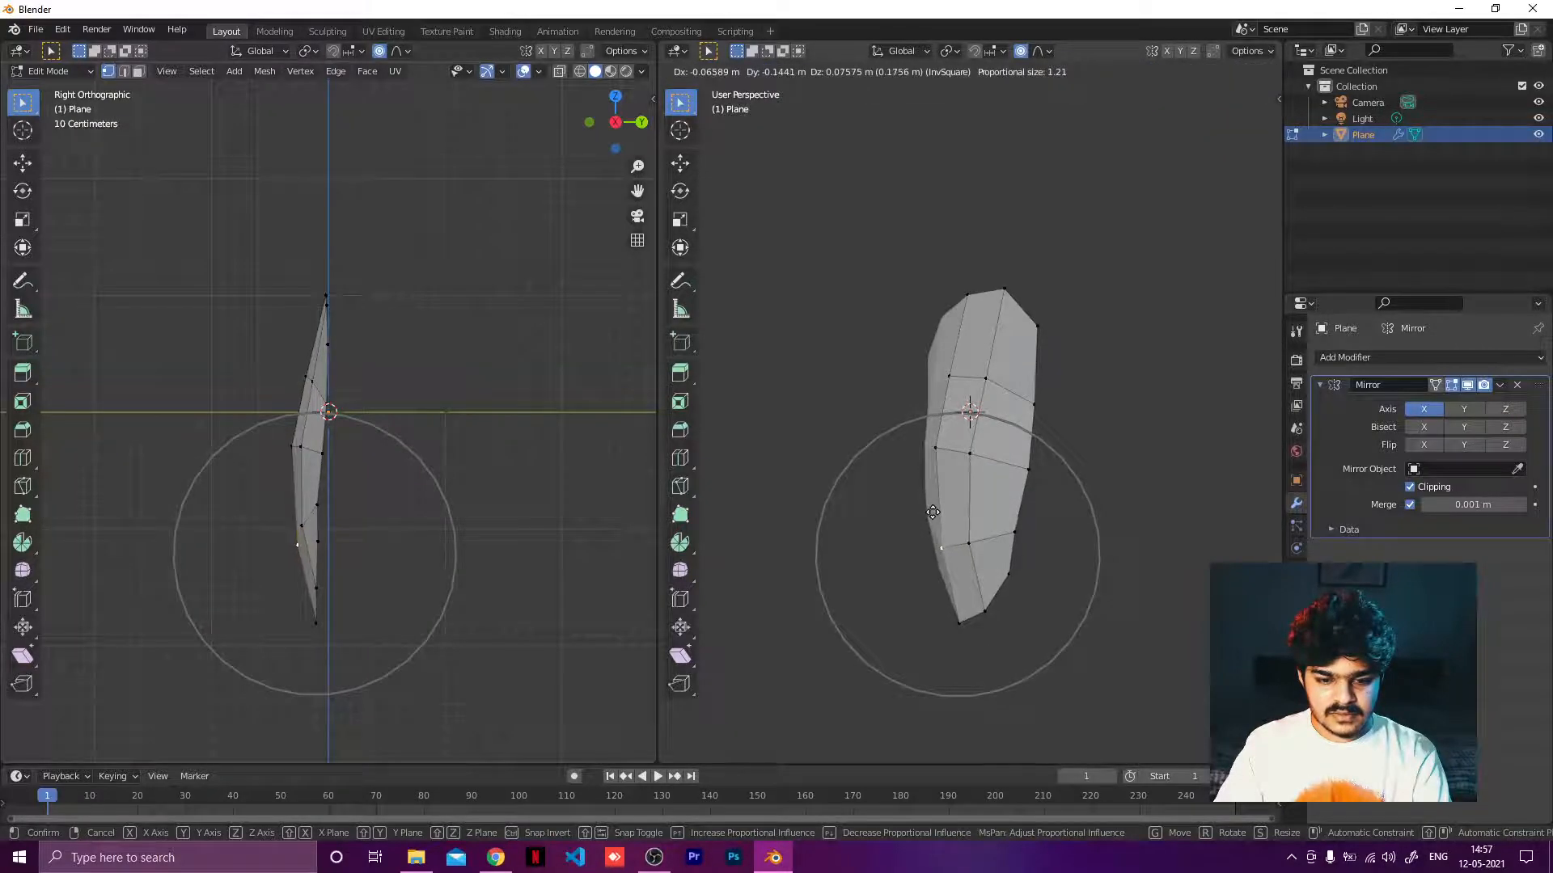
{"action": "left_click", "coordinate": [933, 512]}
{"action": "key", "text": "g"}
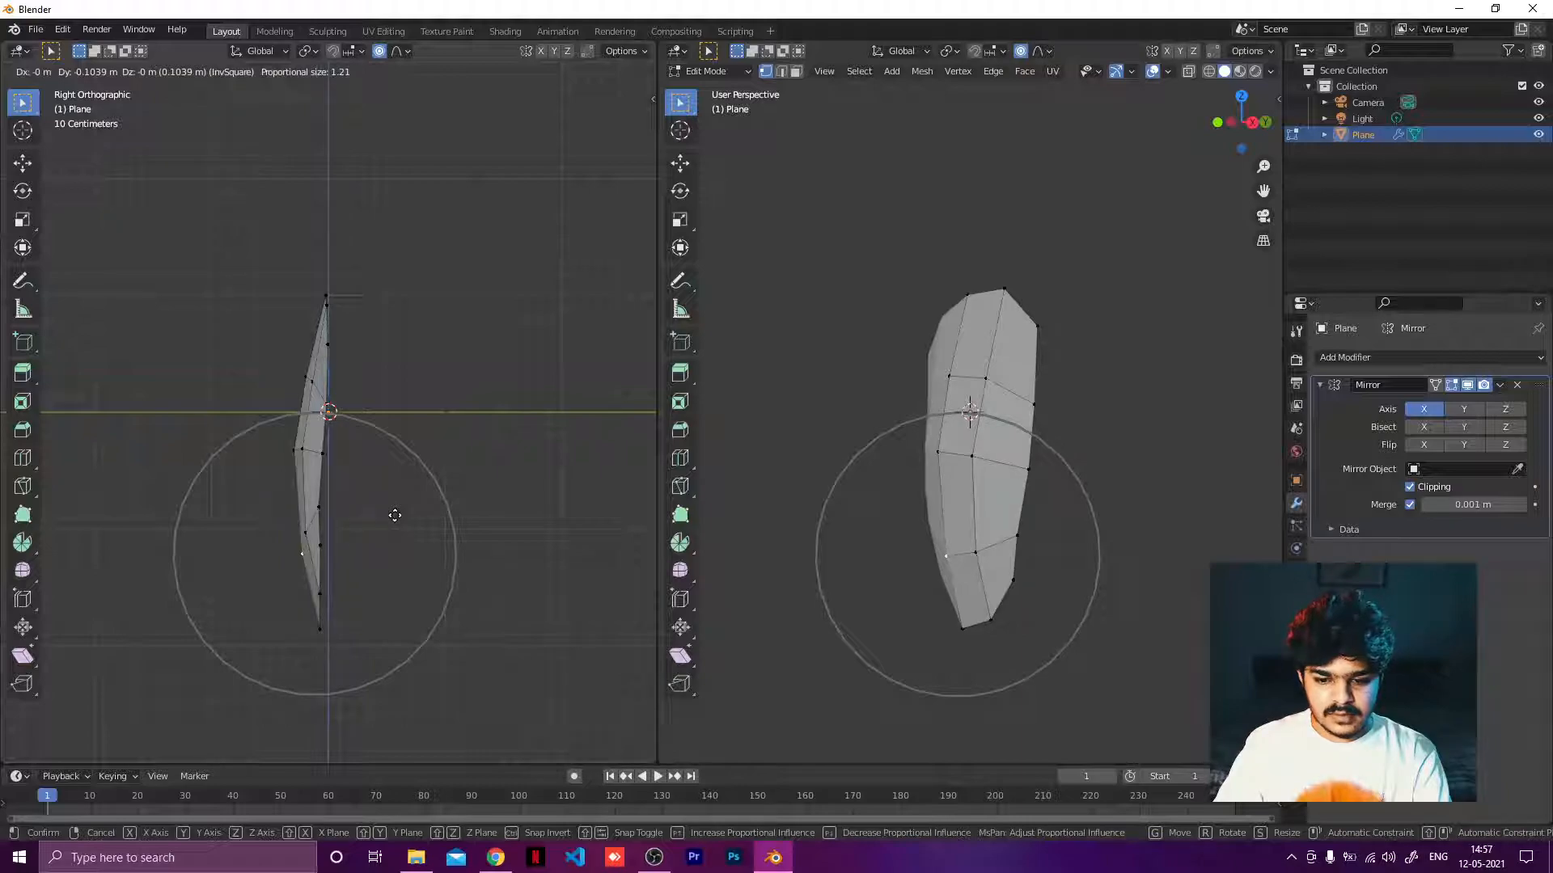
{"action": "left_click", "coordinate": [394, 515]}
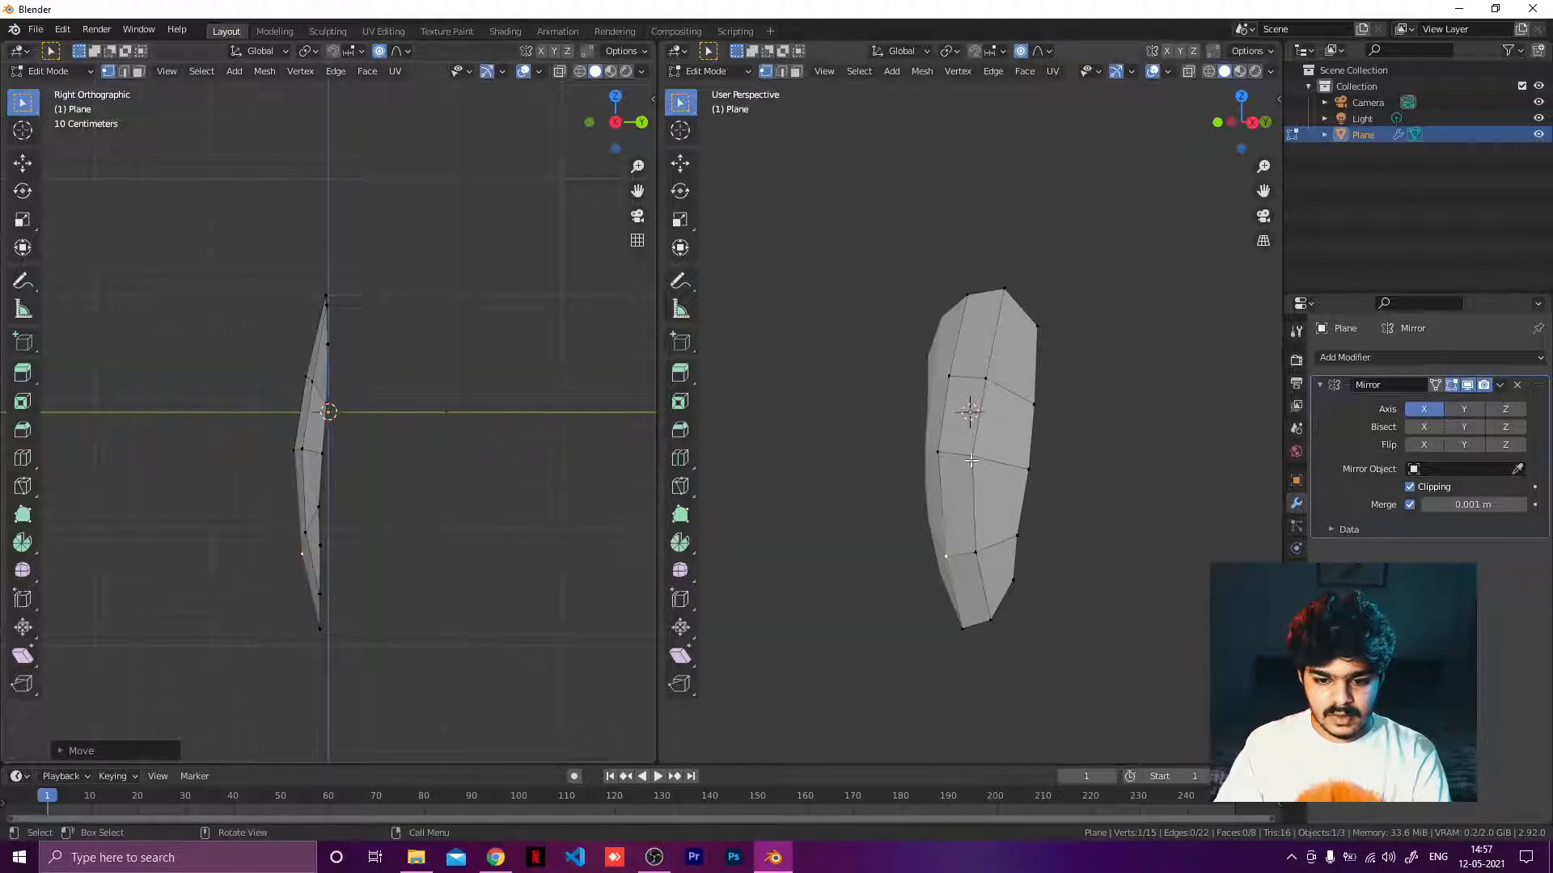
Adjust the depth of the inner vertex on the middle loop with proportional editing.
{"action": "left_click", "coordinate": [944, 452]}
{"action": "scroll", "coordinate": [264, 405], "scroll_direction": "up", "scroll_amount": 2}
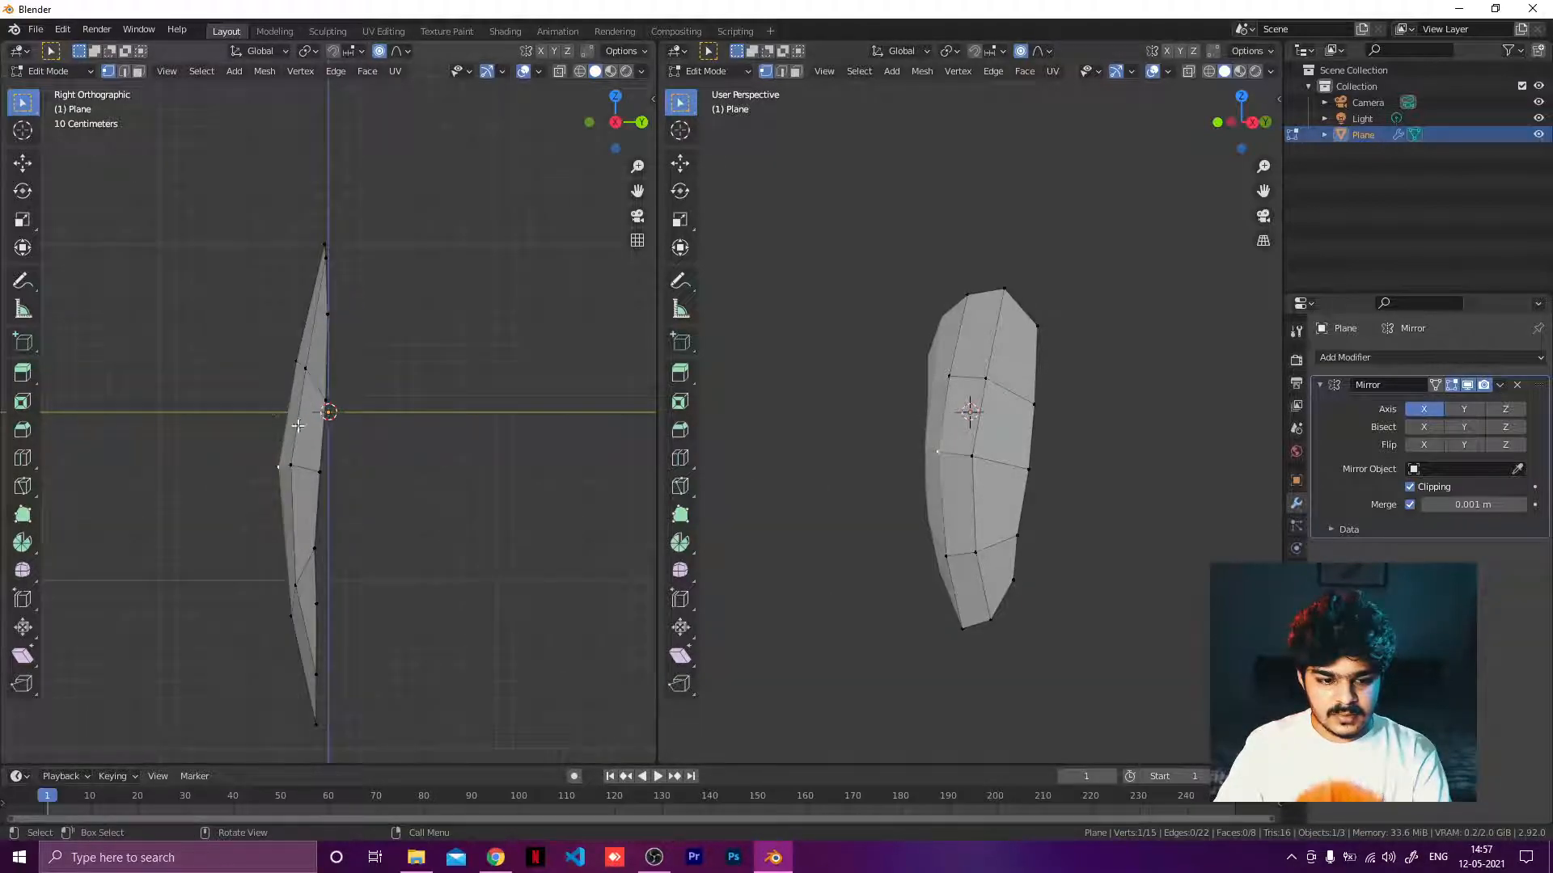
{"action": "key", "text": "g"}
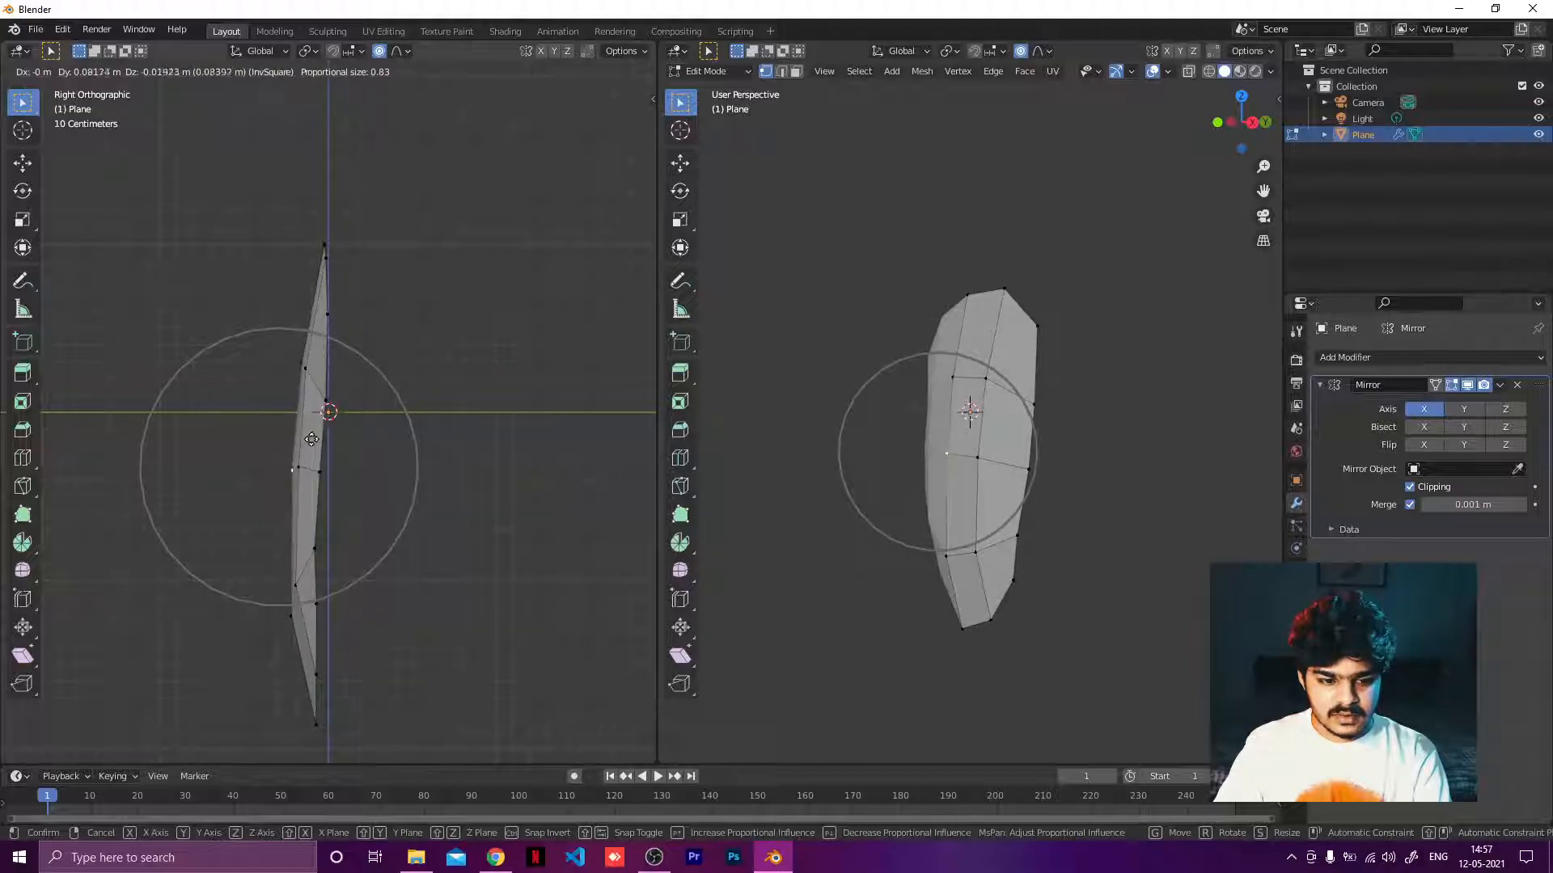
{"action": "left_click", "coordinate": [305, 438]}
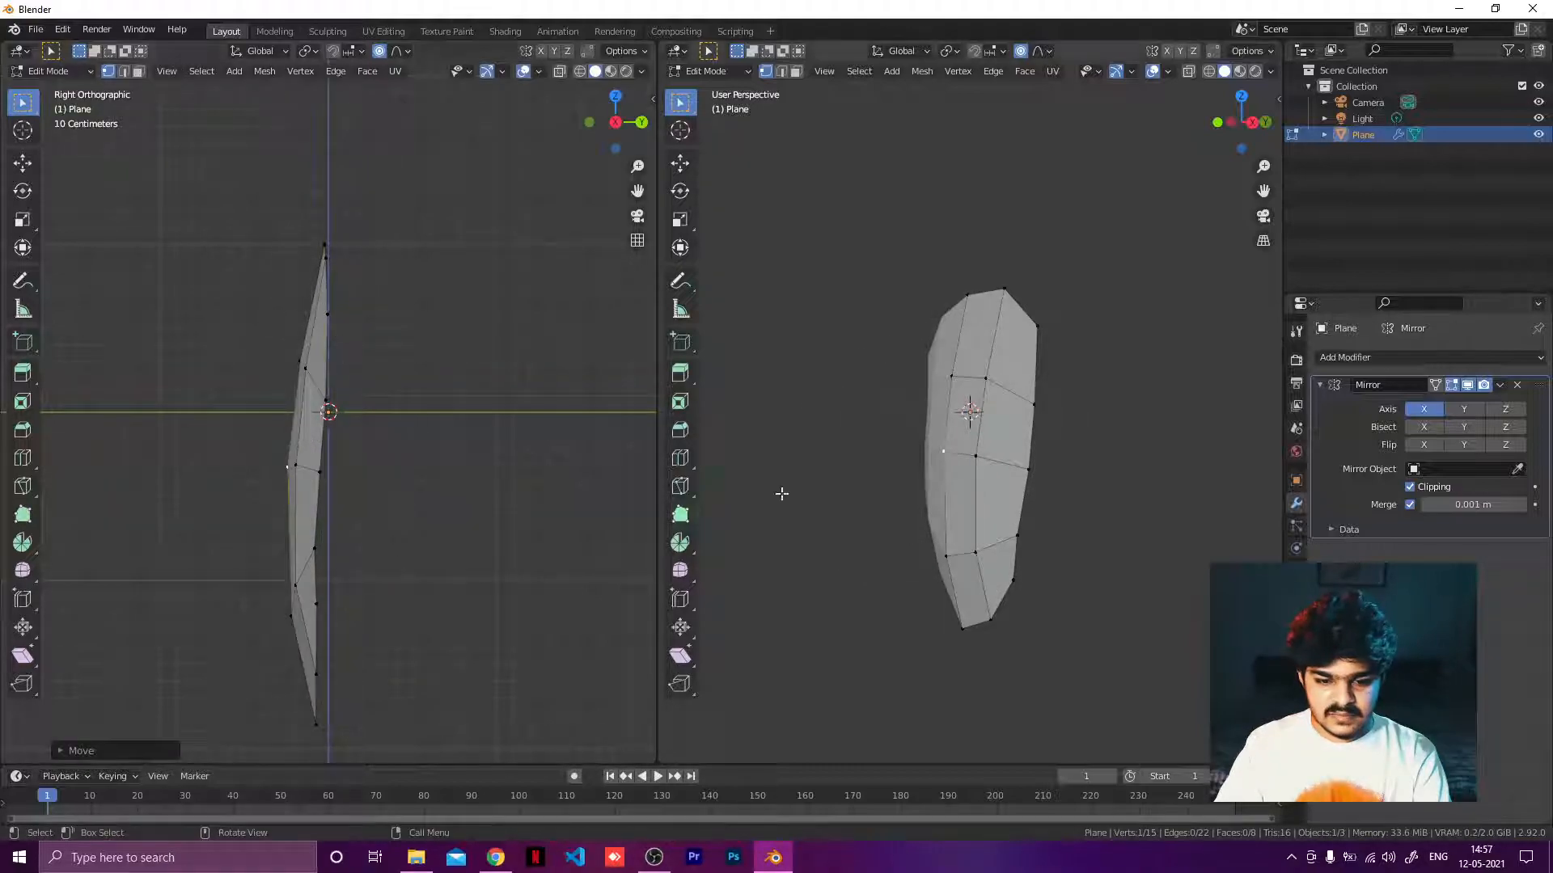
Pull the upper inner vertex slightly backward to smooth the curve.
{"action": "left_click", "coordinate": [951, 376]}
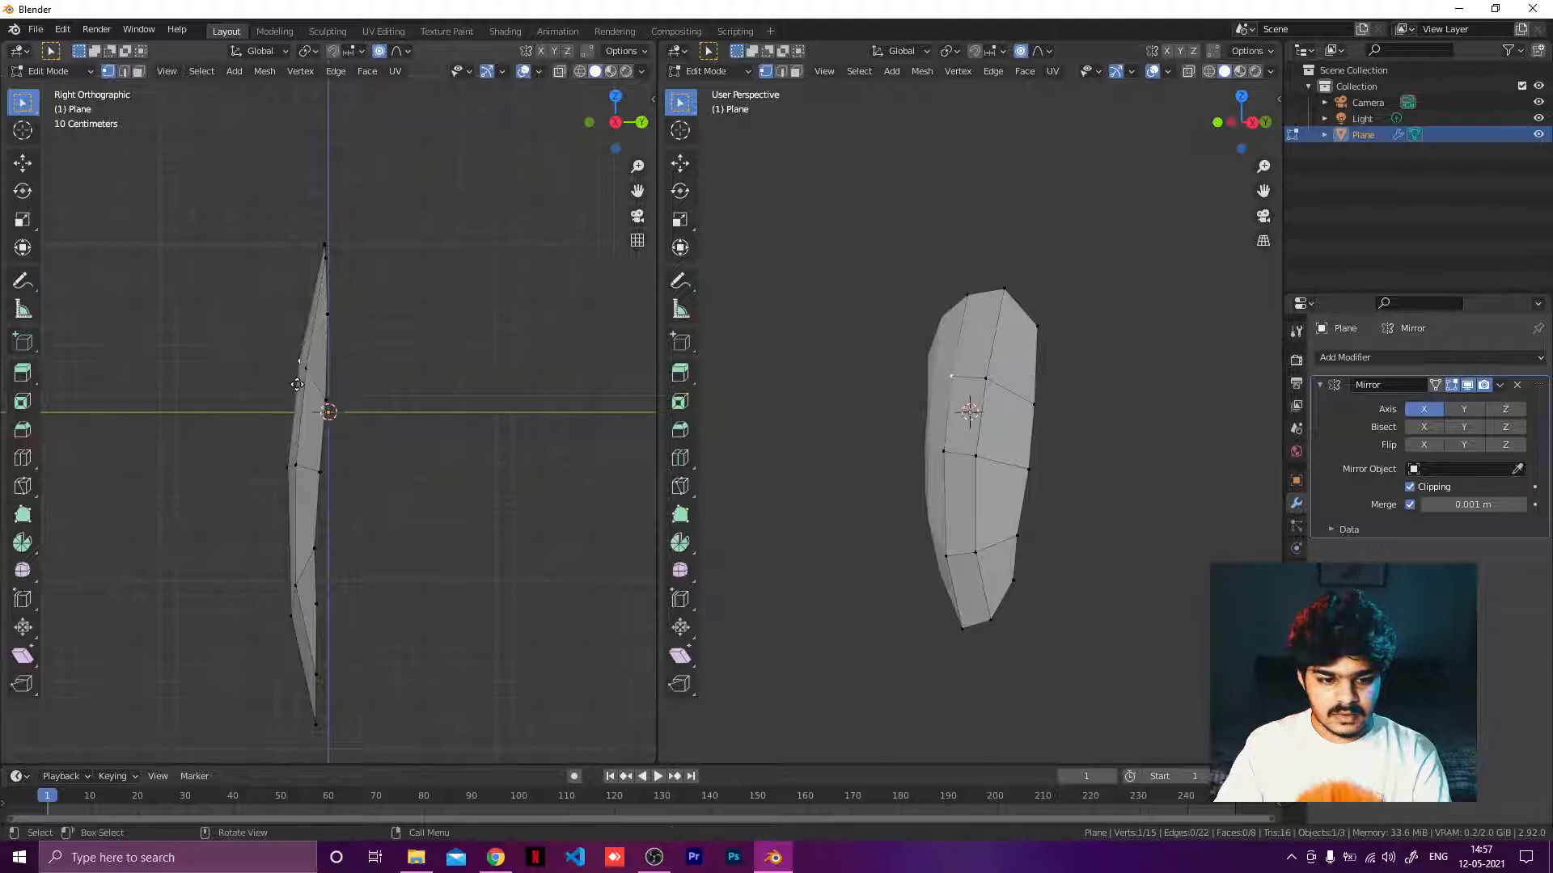
{"action": "key", "text": "g"}
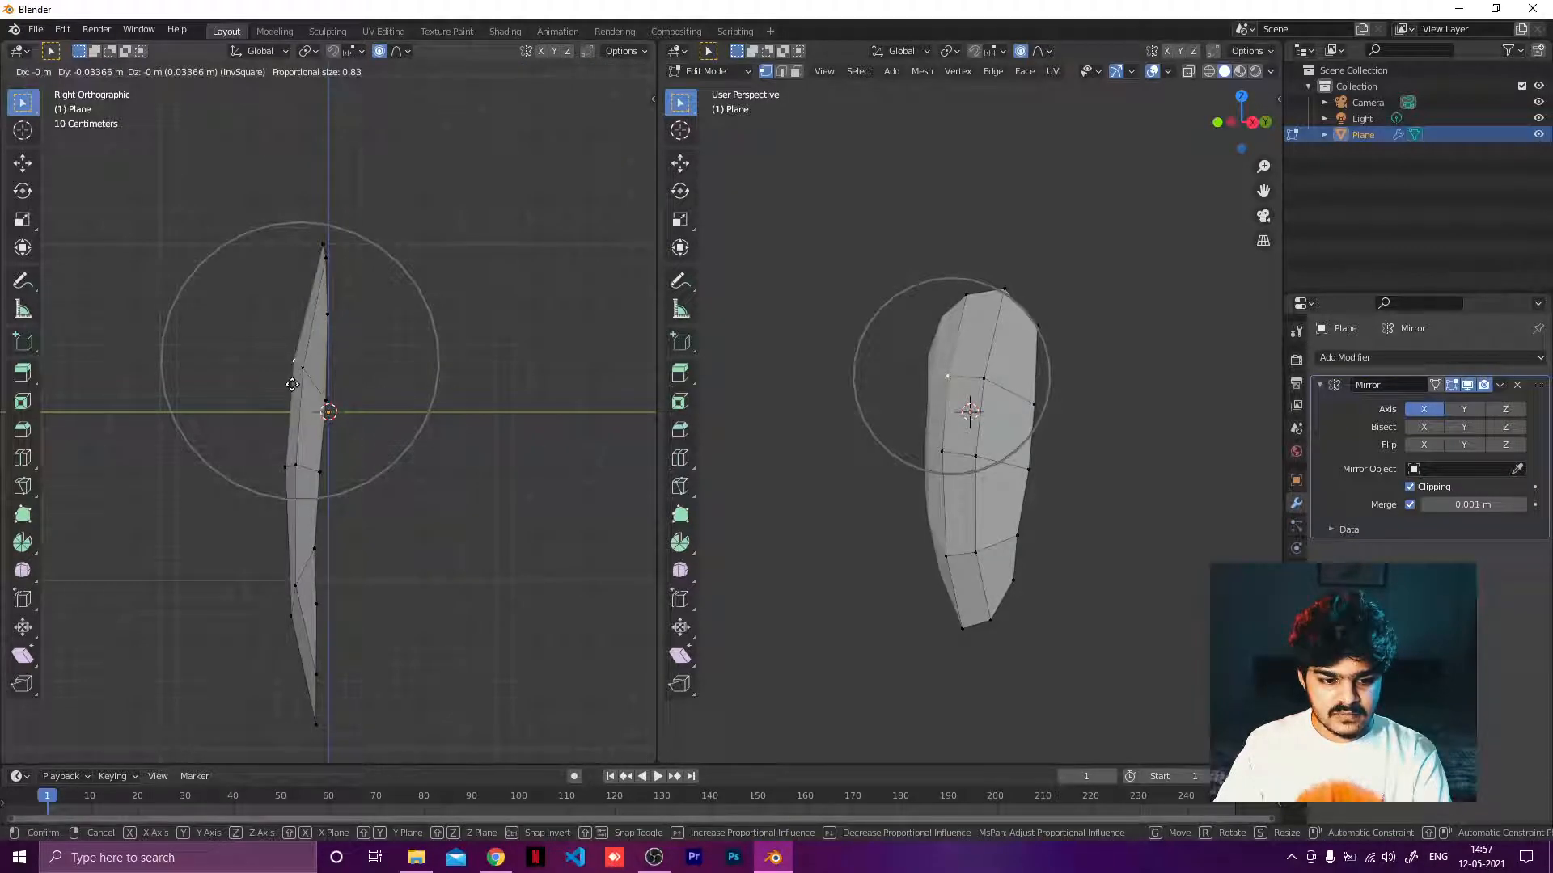
{"action": "left_click", "coordinate": [292, 385]}
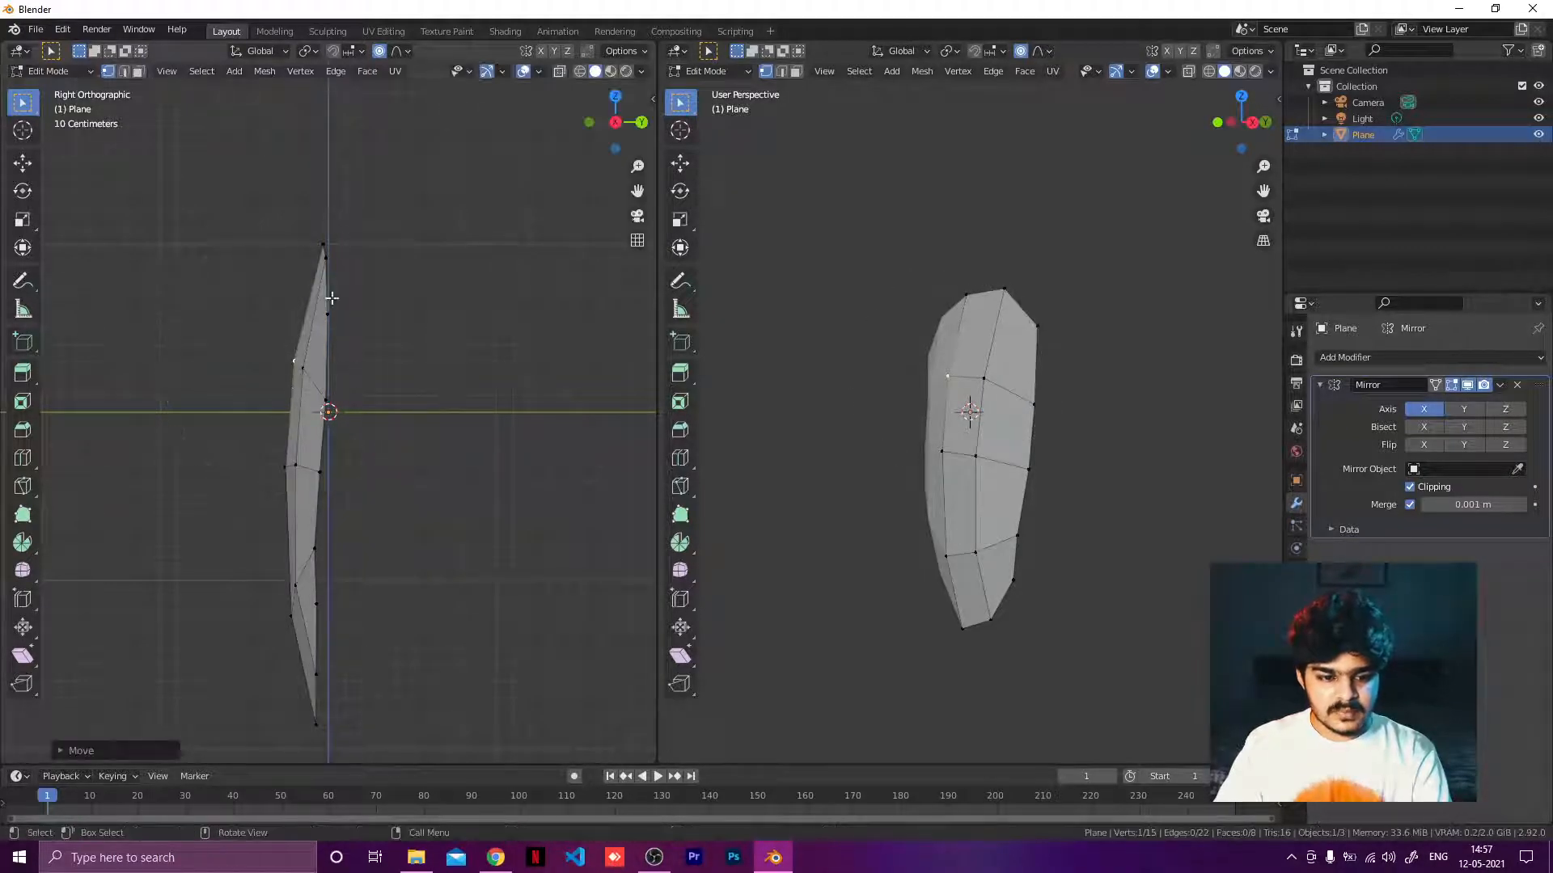
Merge the split viewports back into a single perspective view.
{"action": "mouse_move", "coordinate": [939, 481]}
{"action": "middle_mouse_down"}
{"action": "mouse_move", "coordinate": [1052, 453]}
{"action": "mouse_move", "coordinate": [1154, 461]}
{"action": "mouse_move", "coordinate": [1178, 440]}
{"action": "mouse_move", "coordinate": [976, 479]}
{"action": "mouse_move", "coordinate": [811, 474]}
{"action": "mouse_move", "coordinate": [978, 461]}
{"action": "mouse_move", "coordinate": [954, 473]}
{"action": "middle_mouse_up"}
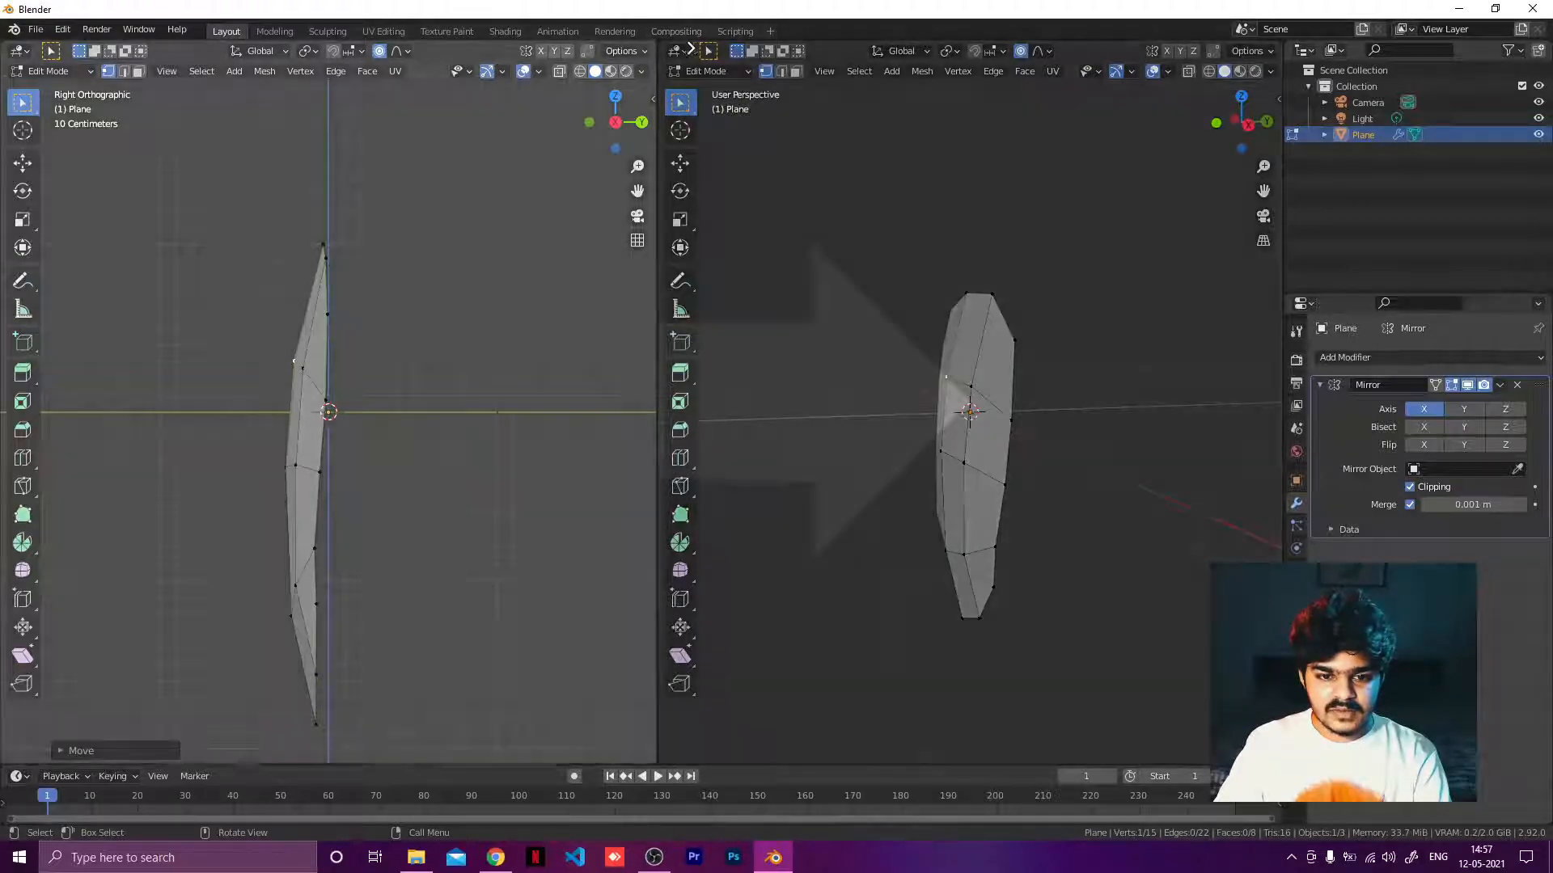
{"action": "left_click_drag", "start_coordinate": [689, 49], "coordinate": [709, 51]}
{"action": "middle_click_drag", "start_coordinate": [732, 231], "coordinate": [881, 354]}
{"action": "left_click", "coordinate": [691, 232], "text": "alt"}
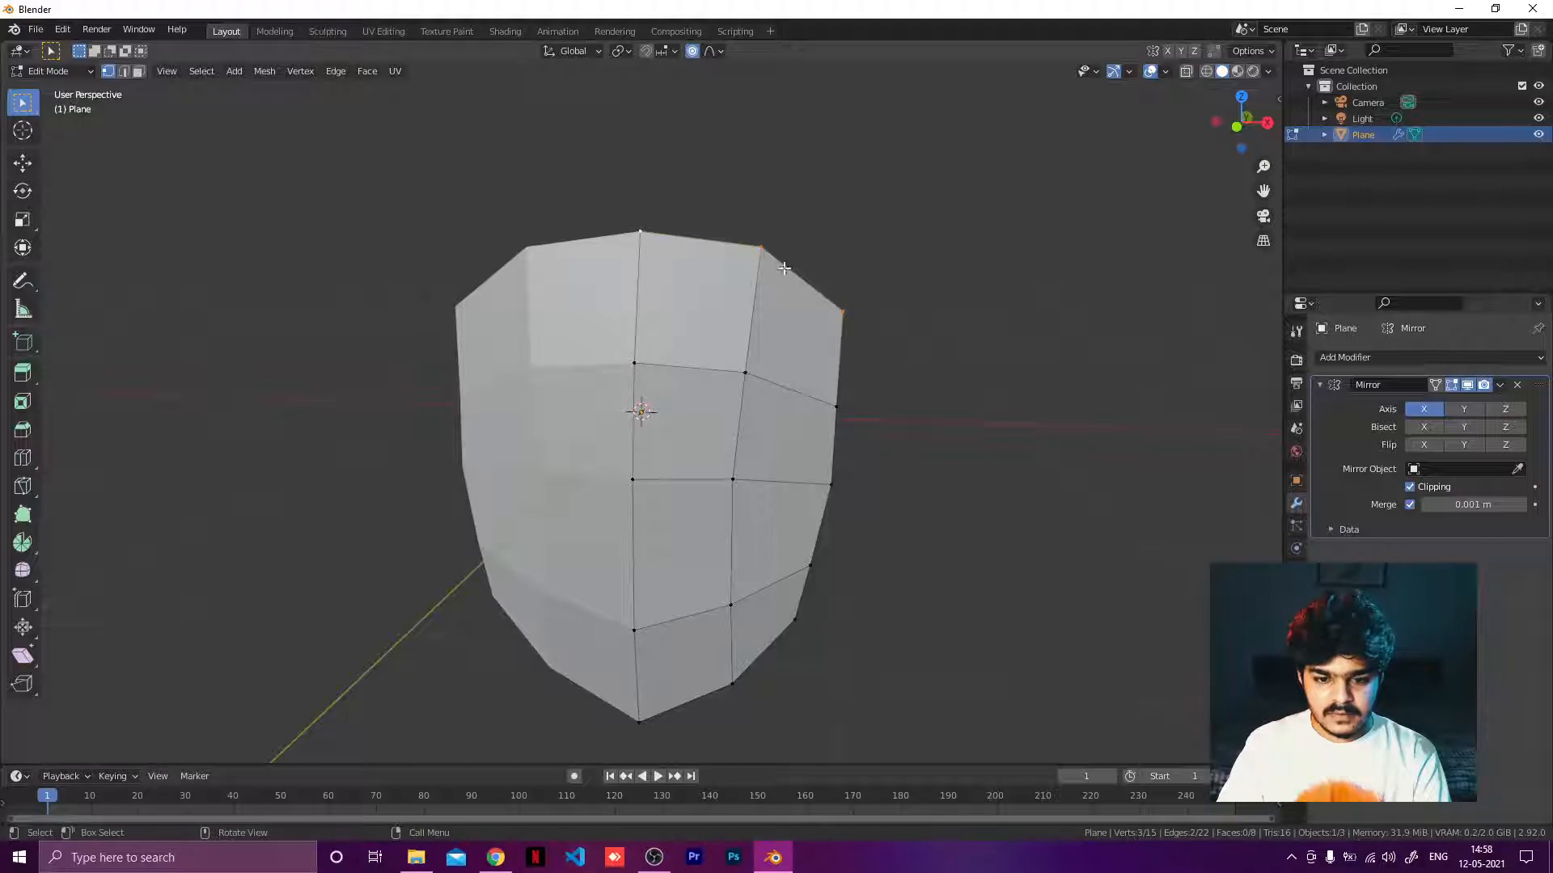
Select the shield's outer boundary edge loop.
{"action": "left_click", "coordinate": [832, 441], "text": "alt"}
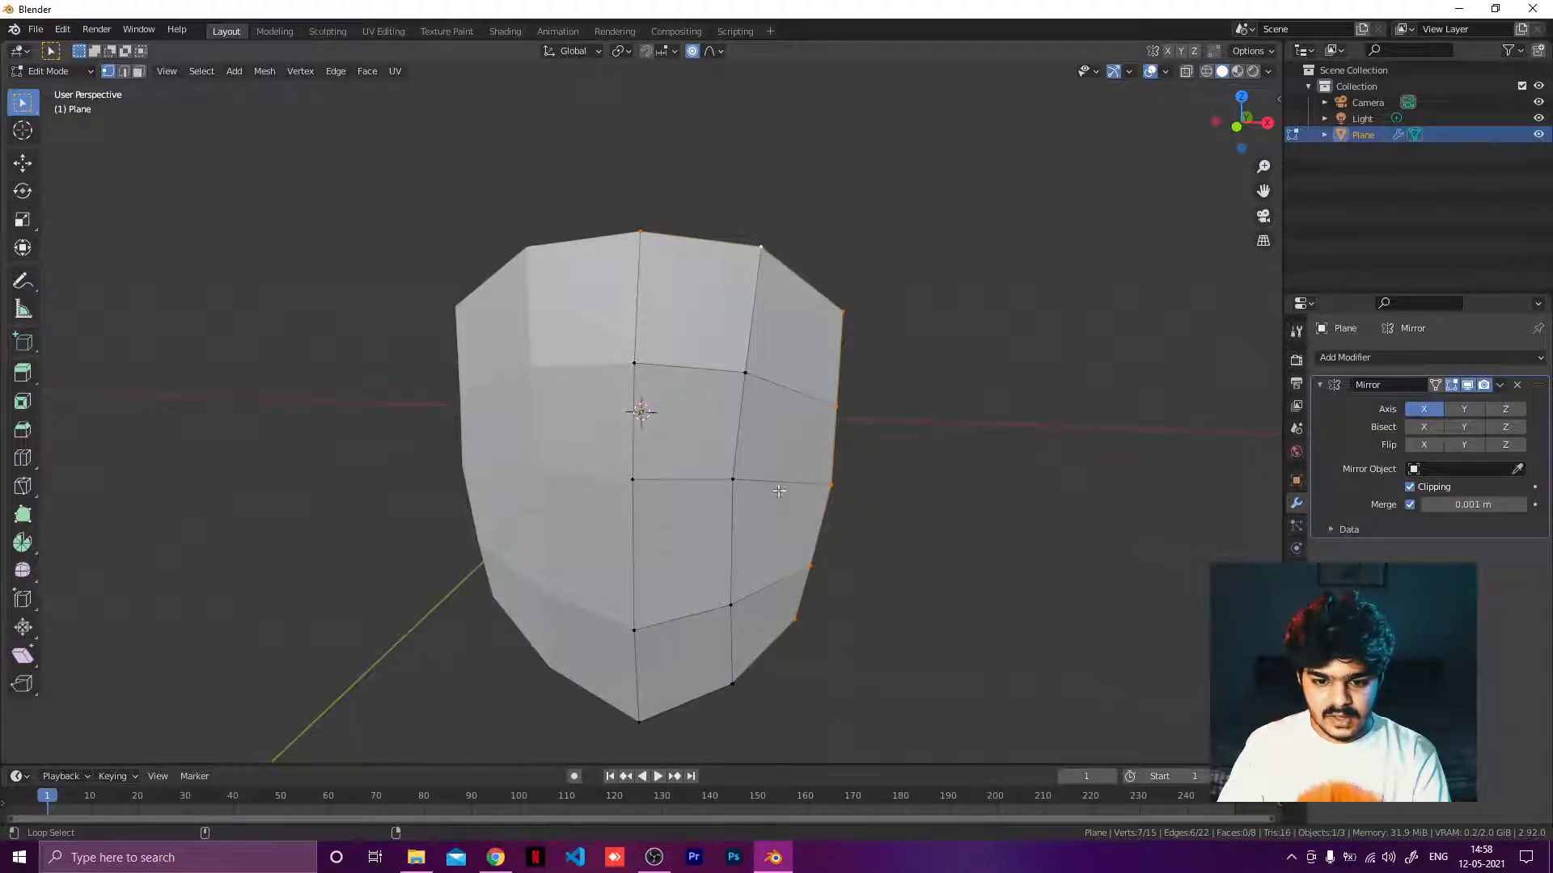
{"action": "left_click", "coordinate": [685, 709], "text": "alt+shift"}
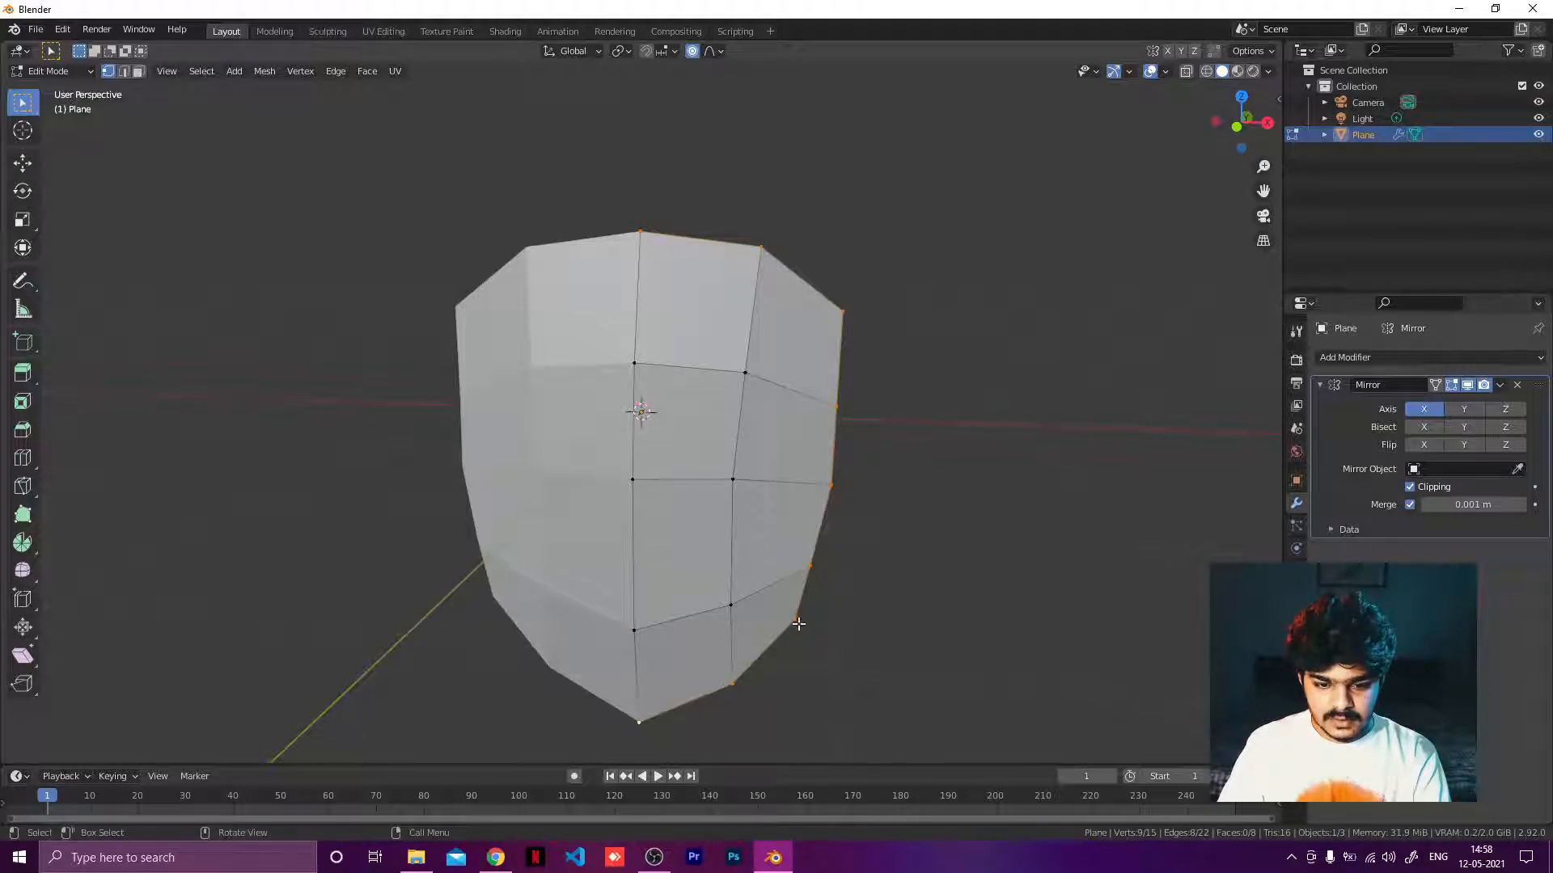
{"action": "scroll", "coordinate": [776, 509], "scroll_direction": "down", "scroll_amount": 3}
{"action": "middle_click_drag", "start_coordinate": [777, 509], "coordinate": [616, 274]}
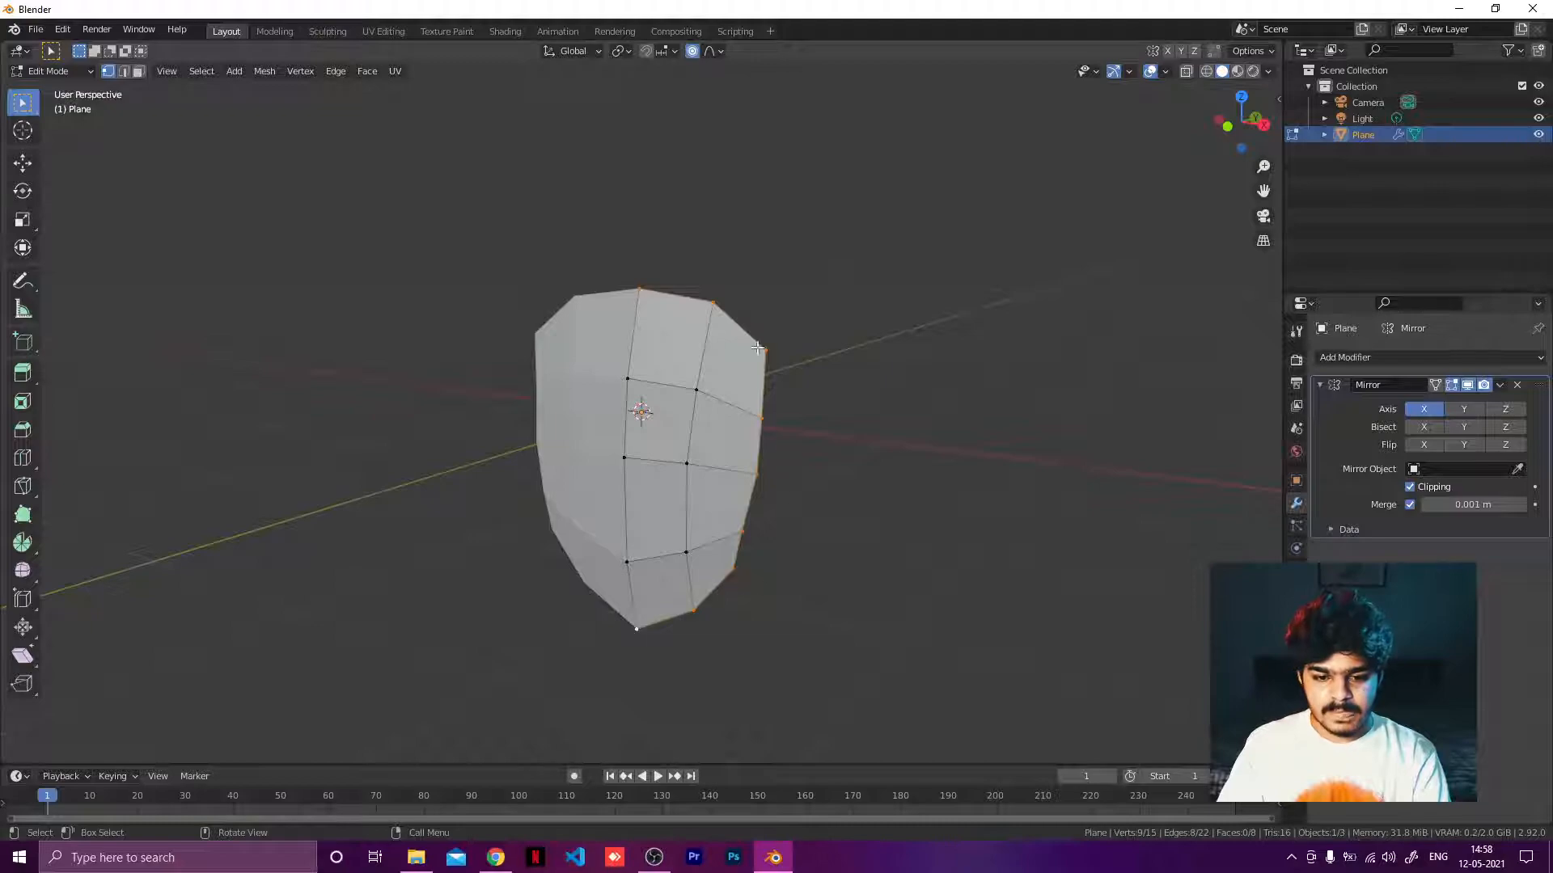
Try adding a Skin modifier to the mesh, then remove it.
{"action": "left_click", "coordinate": [1357, 361]}
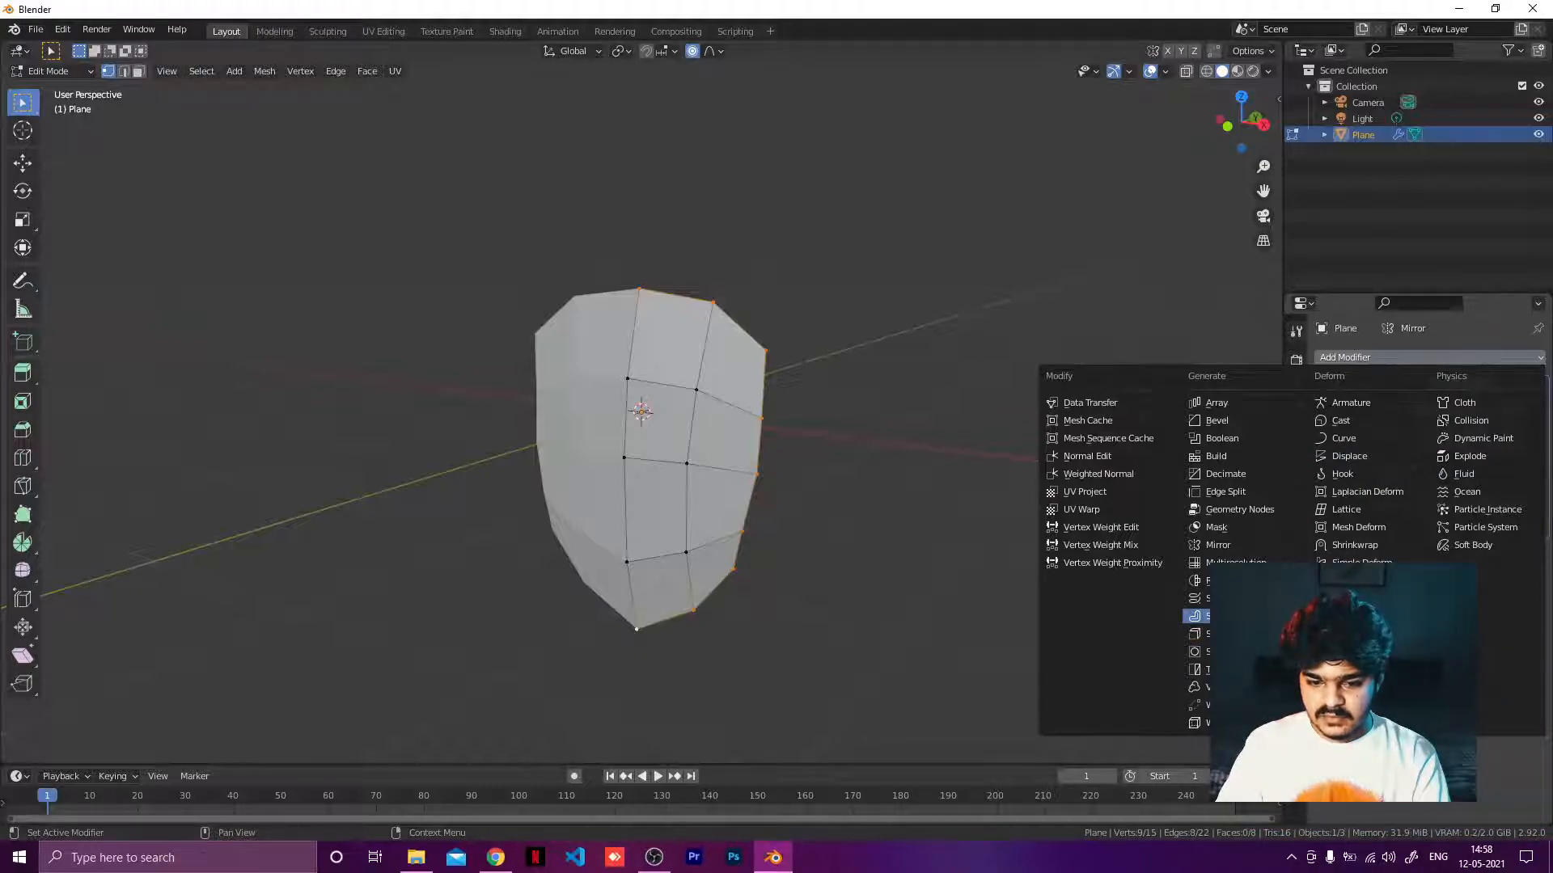
{"action": "left_click", "coordinate": [1205, 633]}
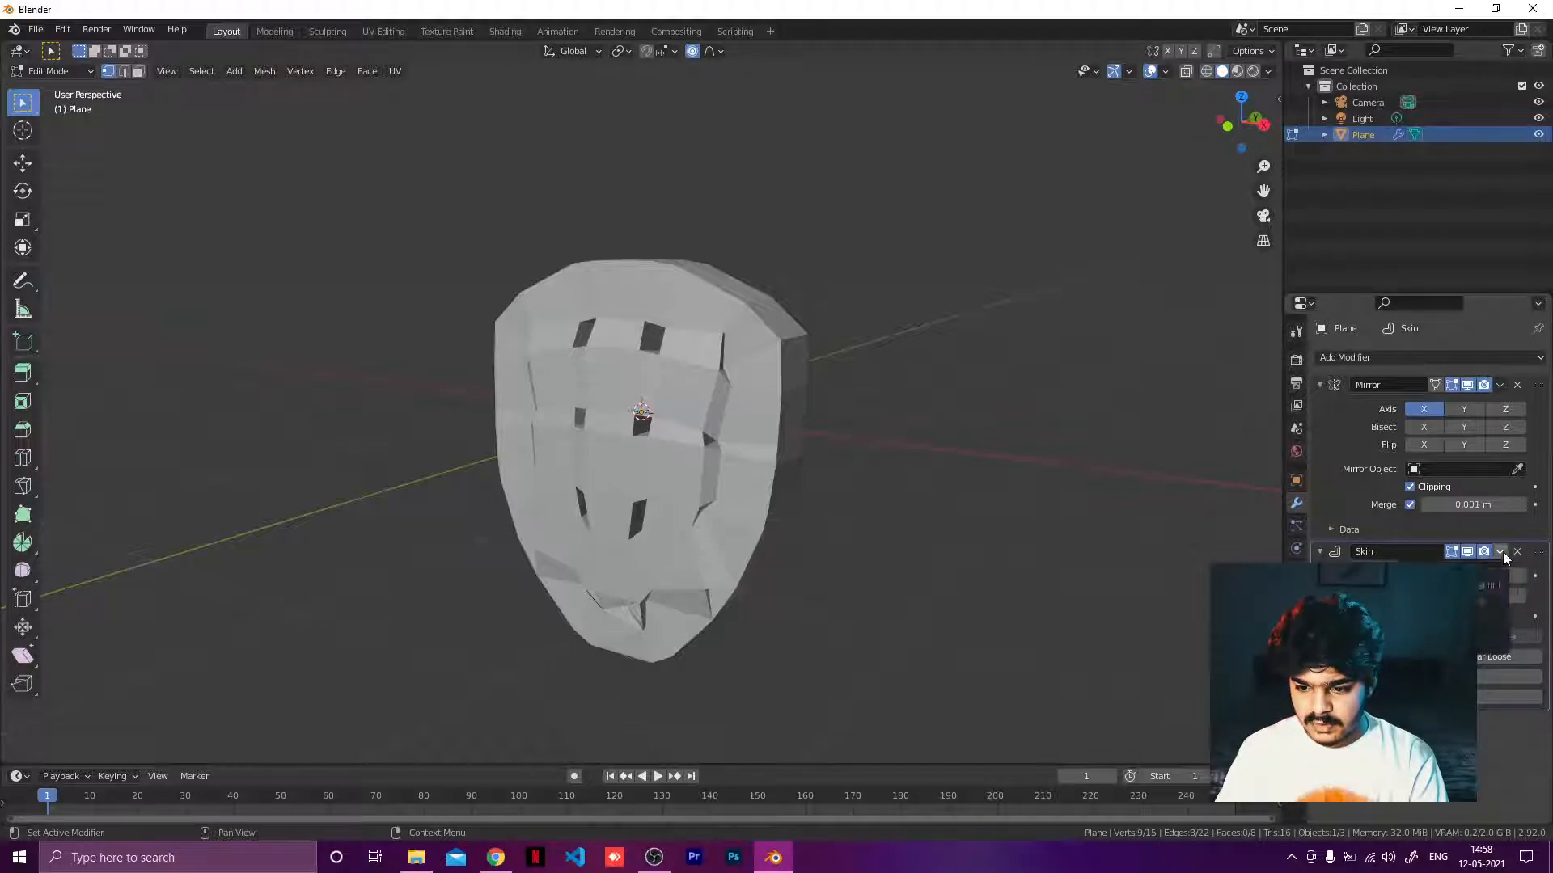
{"action": "key", "text": "s"}
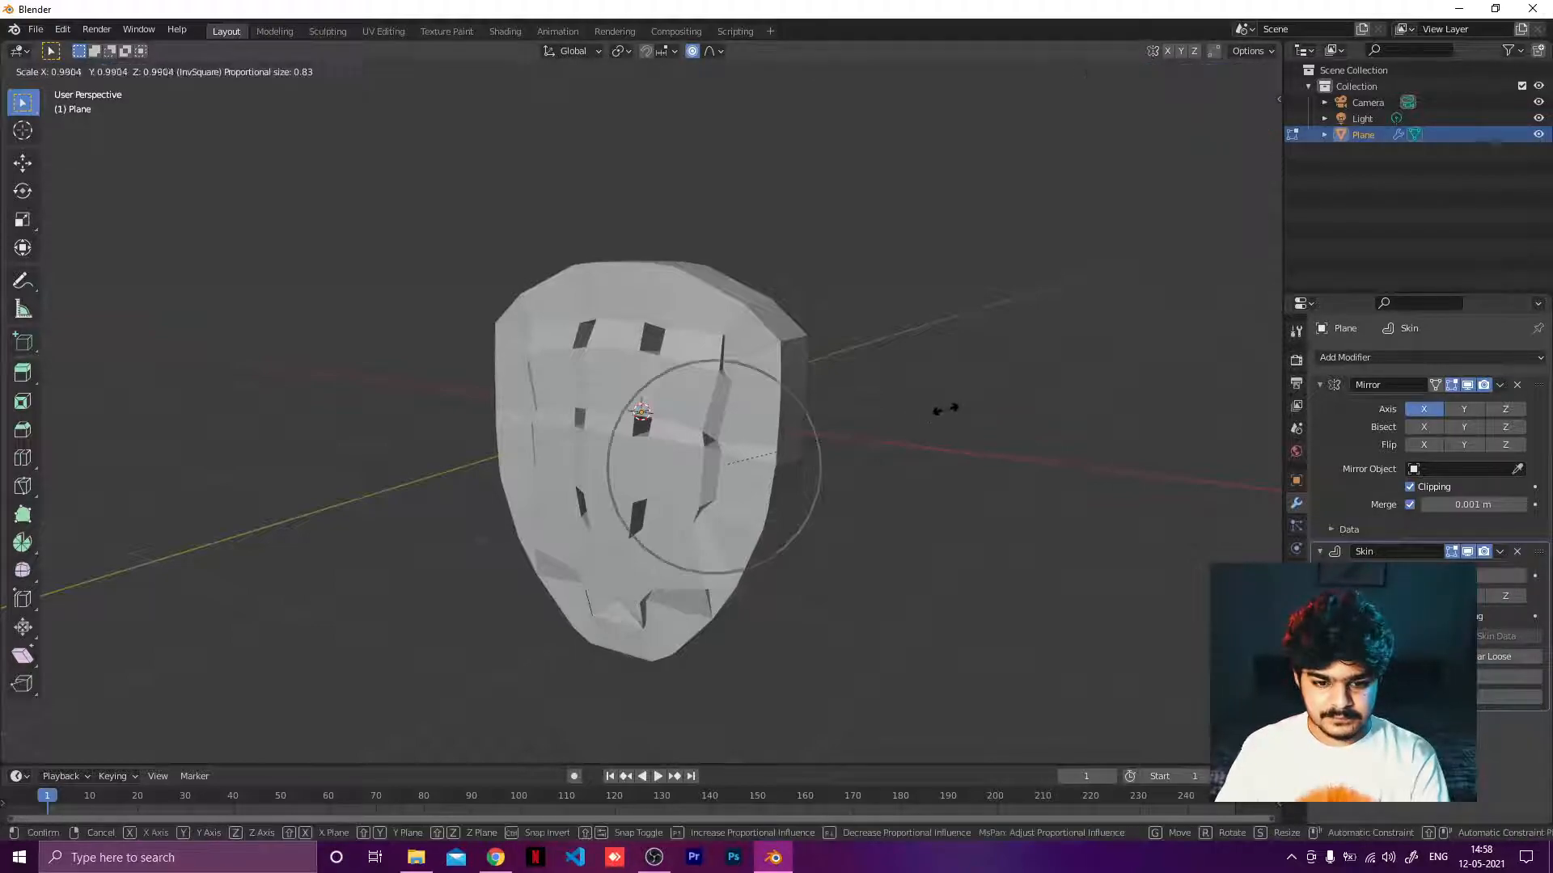
{"action": "right_click", "coordinate": [907, 398]}
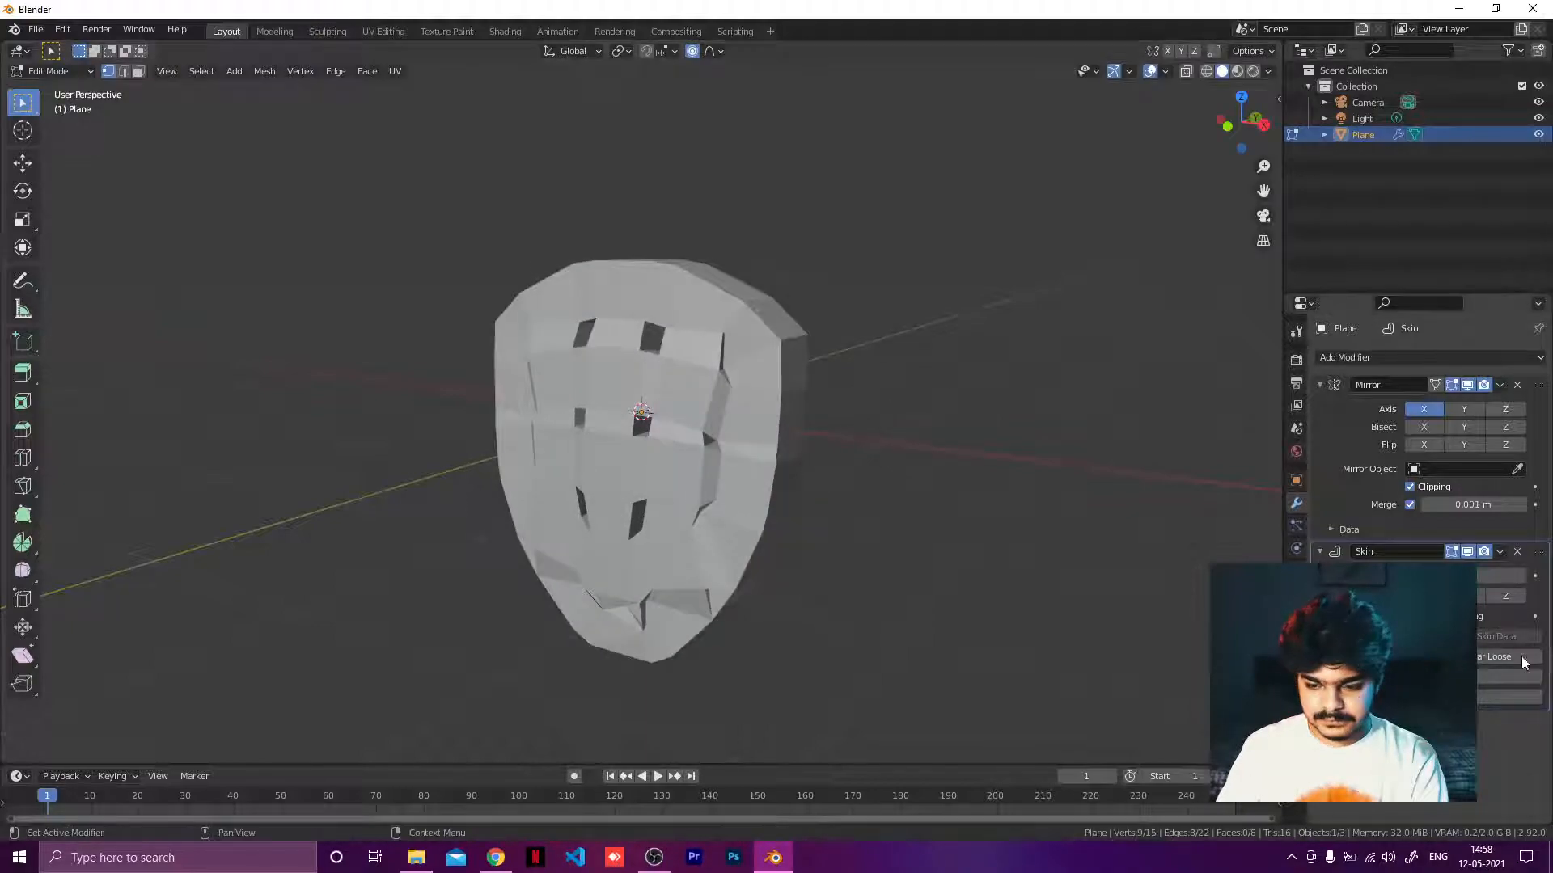
{"action": "left_click", "coordinate": [1409, 616]}
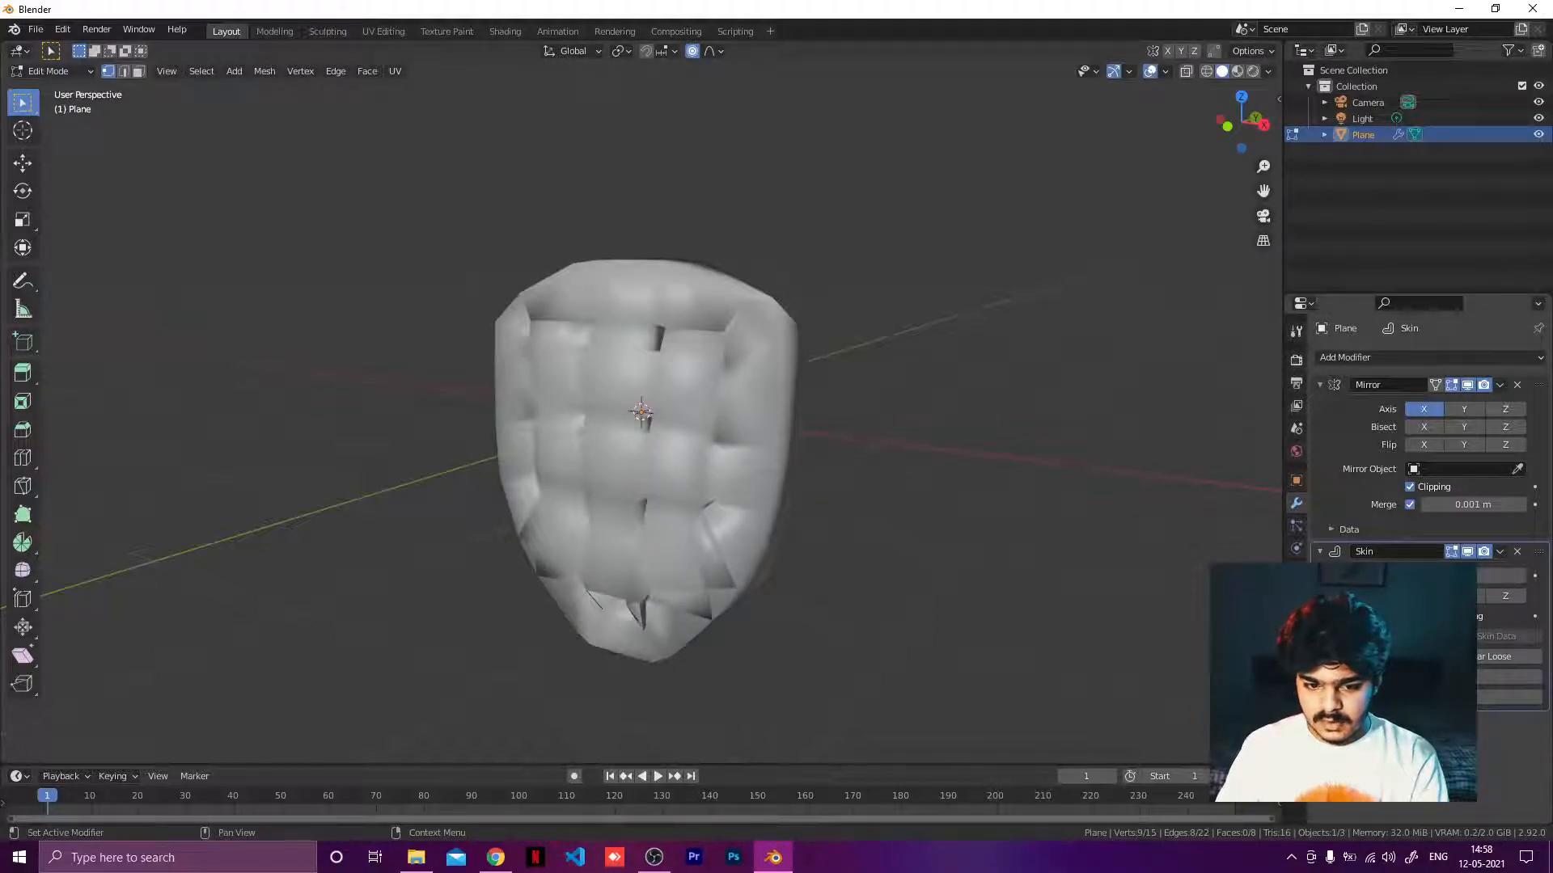
{"action": "left_click", "coordinate": [1410, 616]}
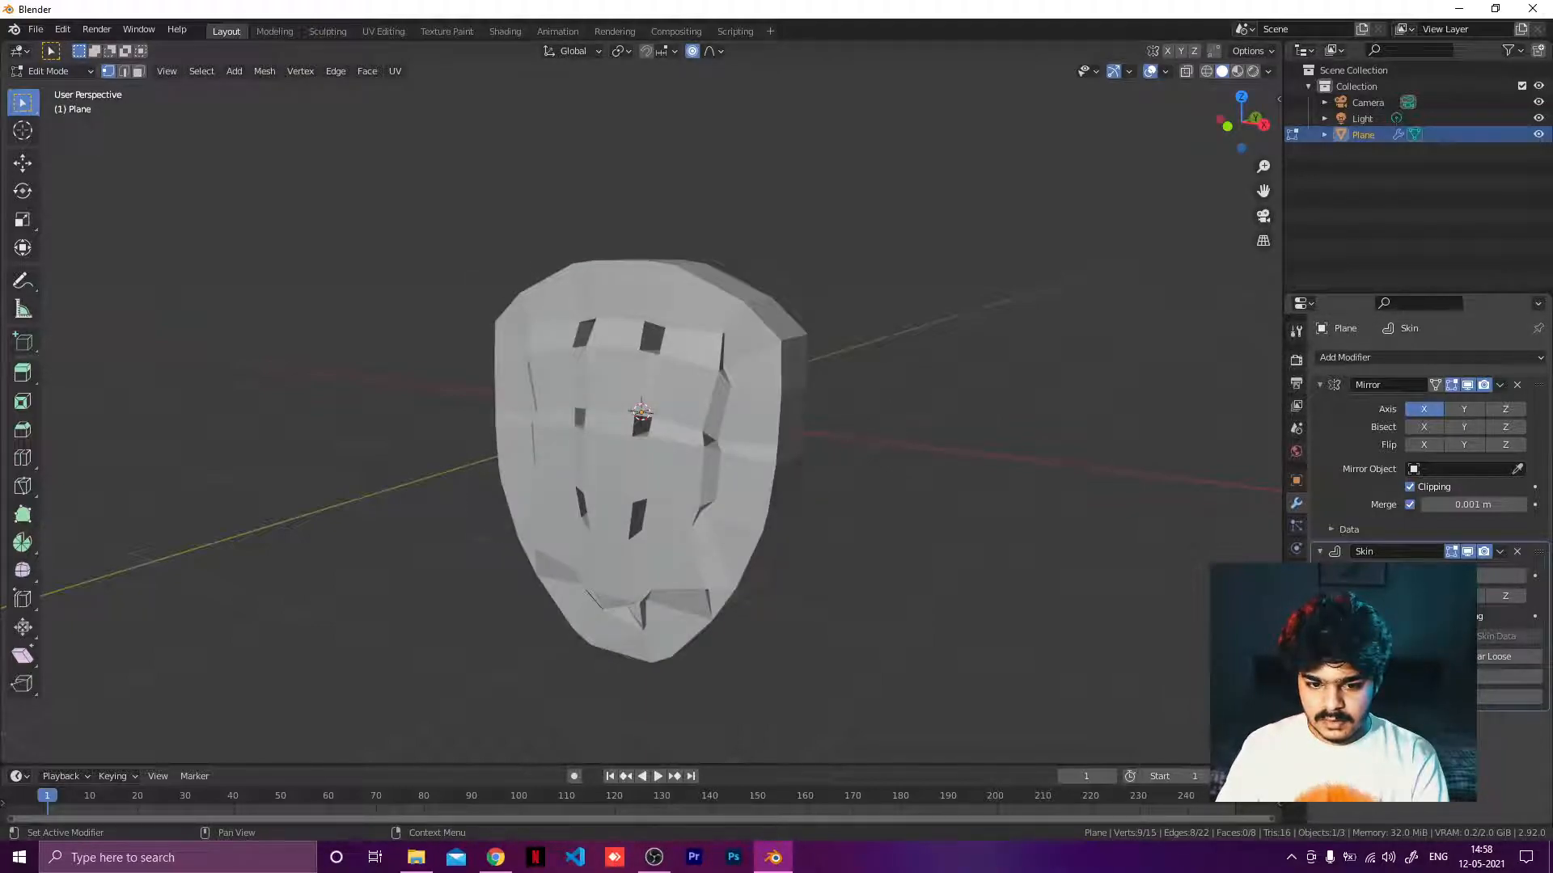
{"action": "left_click", "coordinate": [1518, 552]}
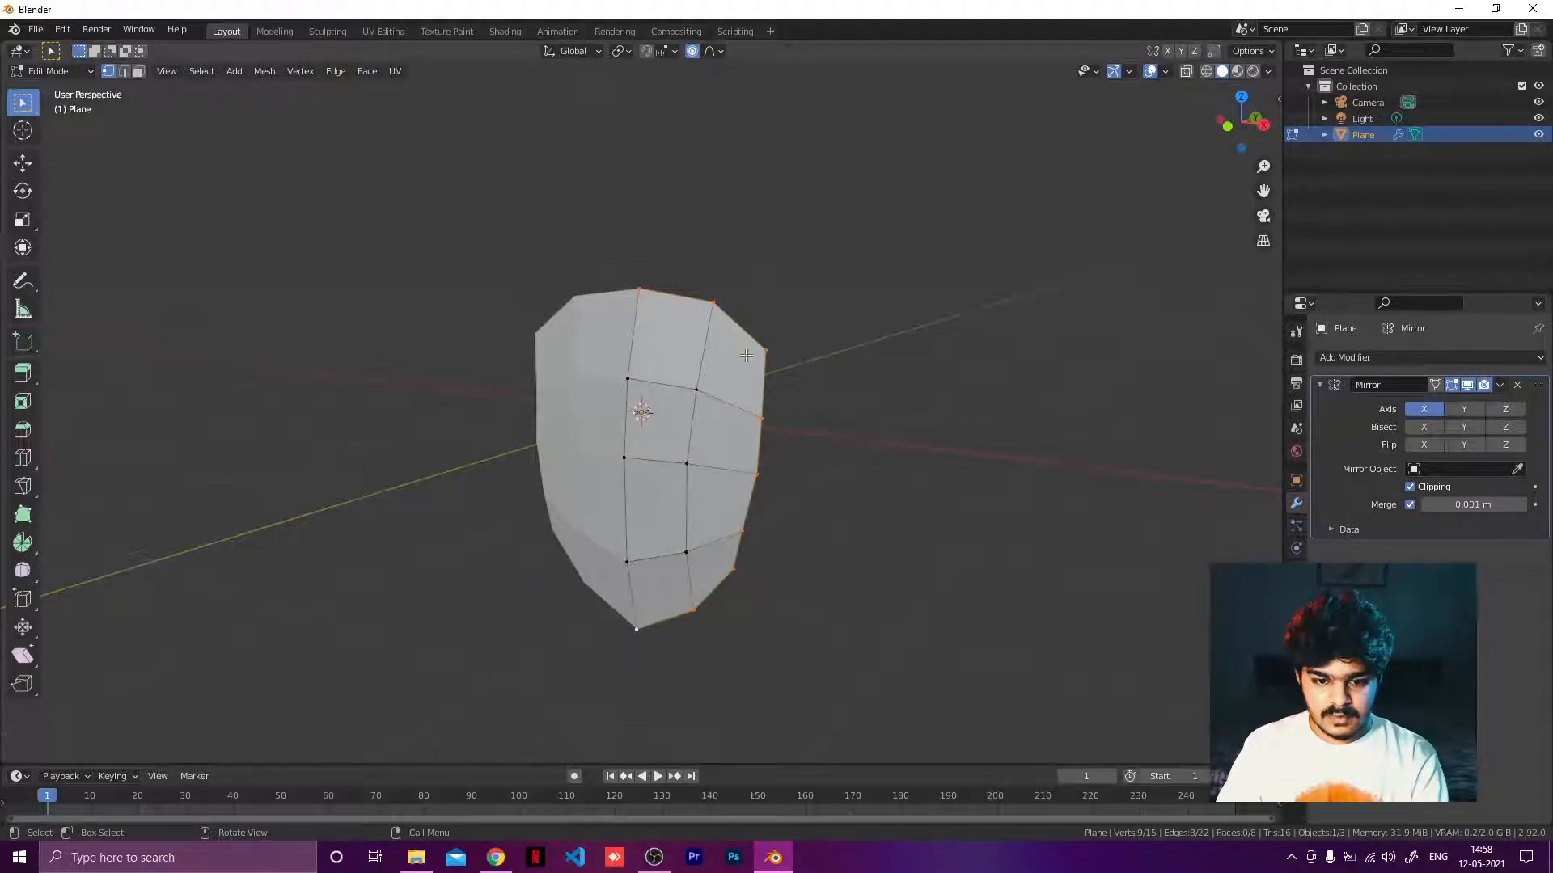
Check the shield reference image in the browser and return to Blender.
{"action": "middle_click_drag", "start_coordinate": [746, 355], "coordinate": [666, 323]}
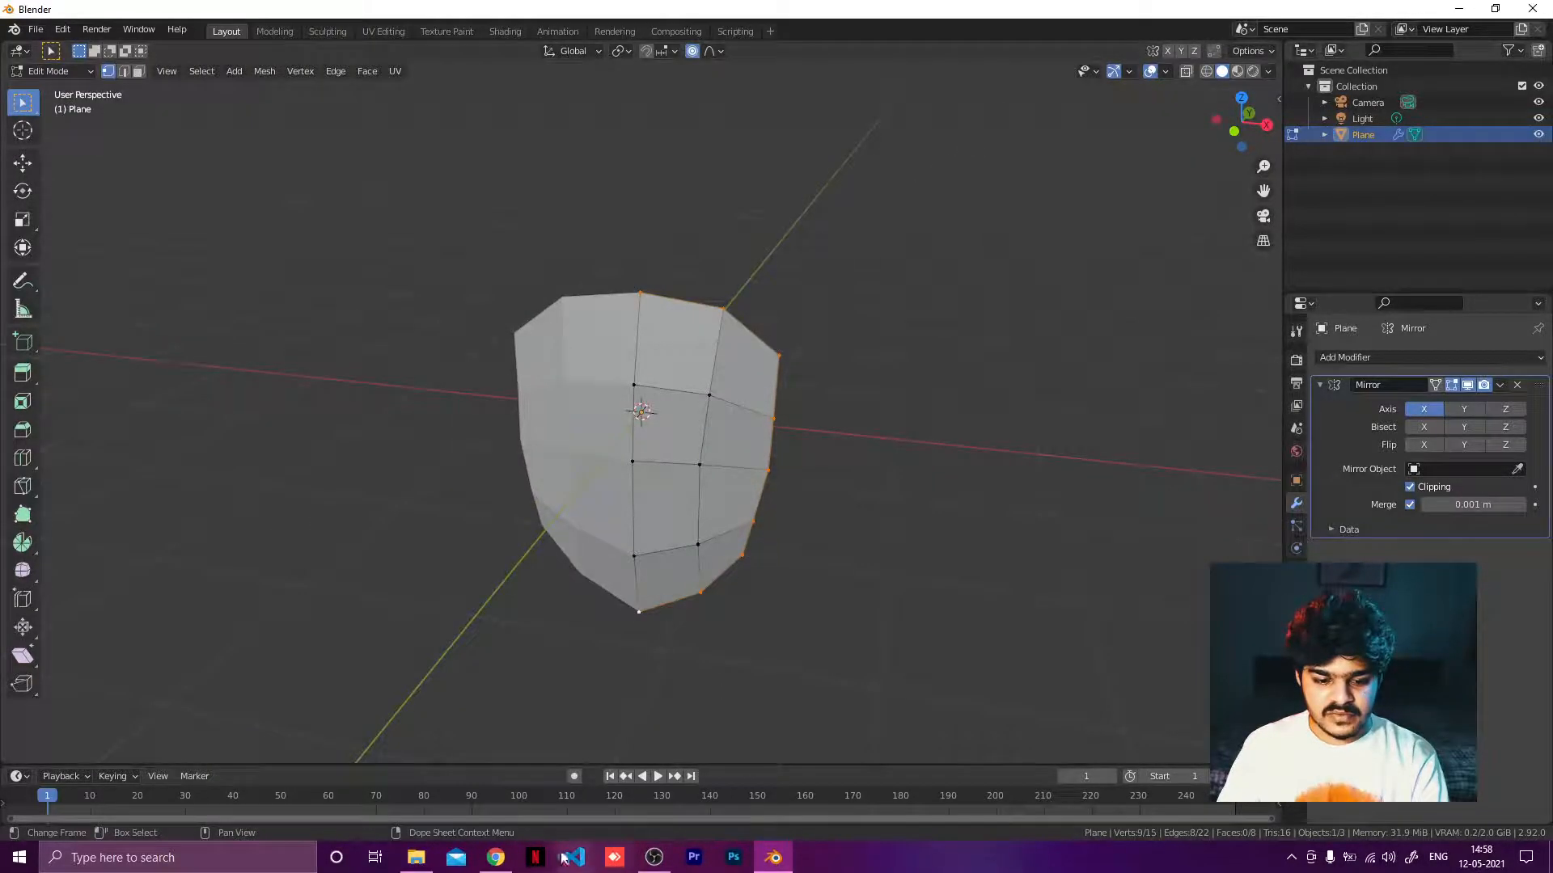
{"action": "left_click", "coordinate": [495, 858]}
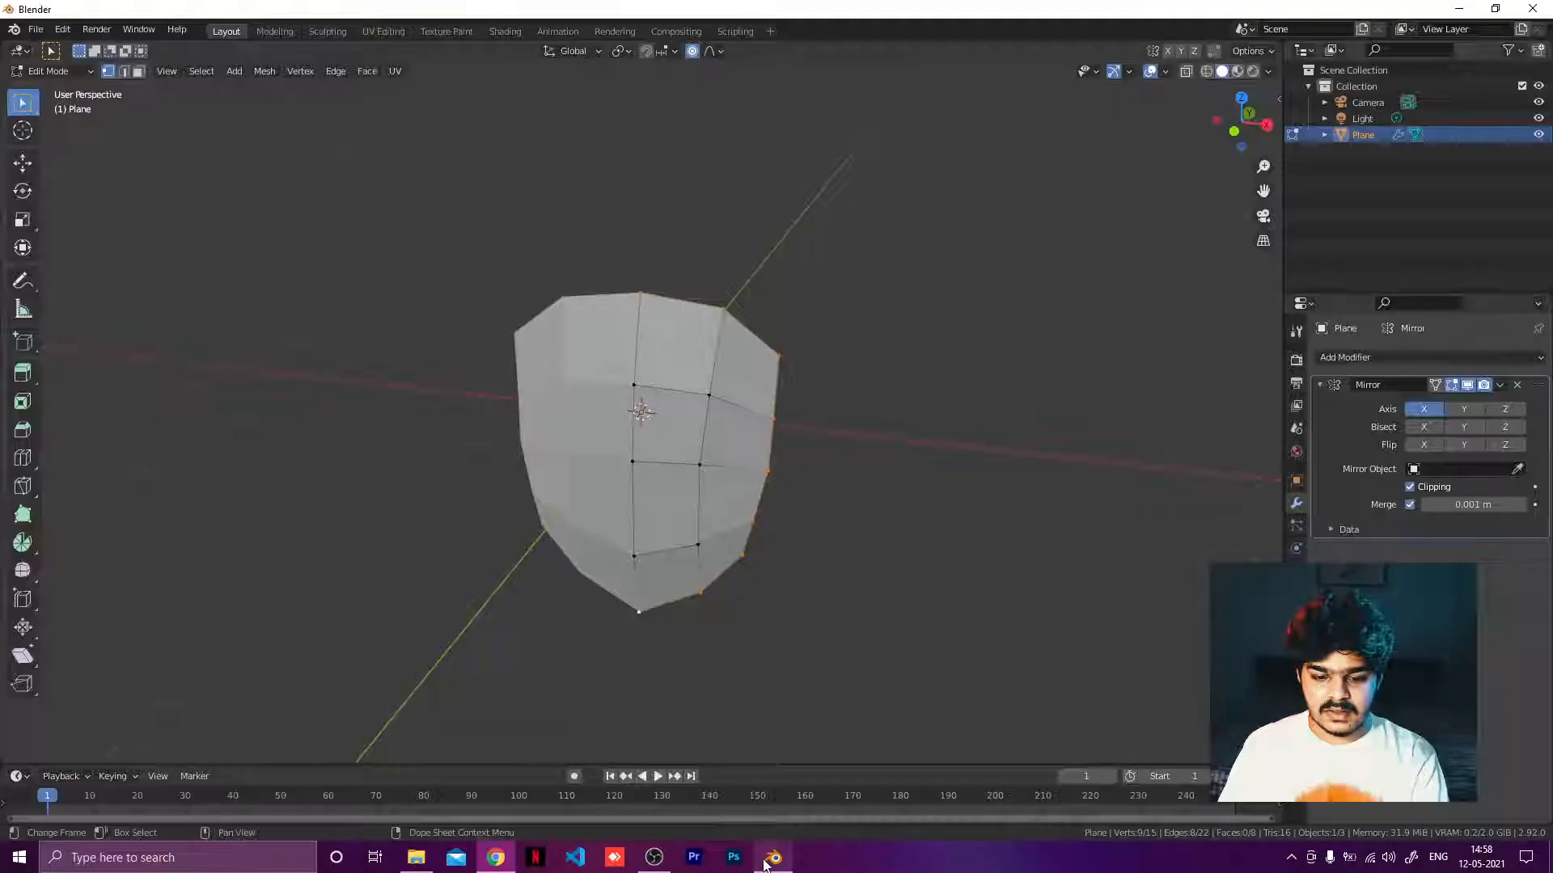
{"action": "left_click", "coordinate": [773, 857]}
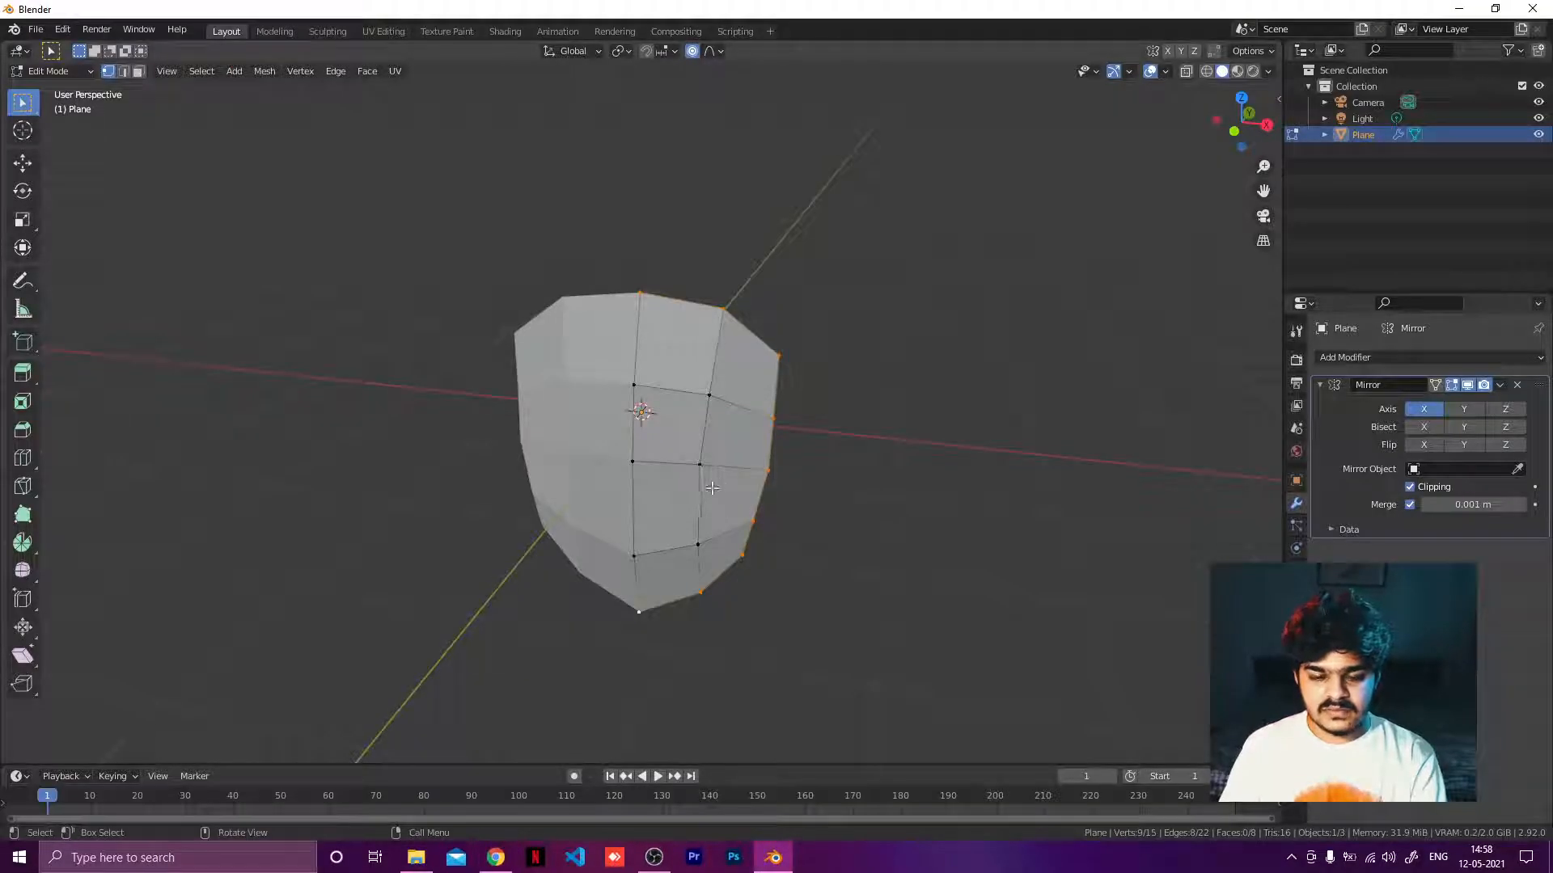
Extrude the selected outer edge loop -0.1 m along the Y axis to give the shield thickness.
{"action": "middle_click_drag", "start_coordinate": [712, 487], "coordinate": [604, 457]}
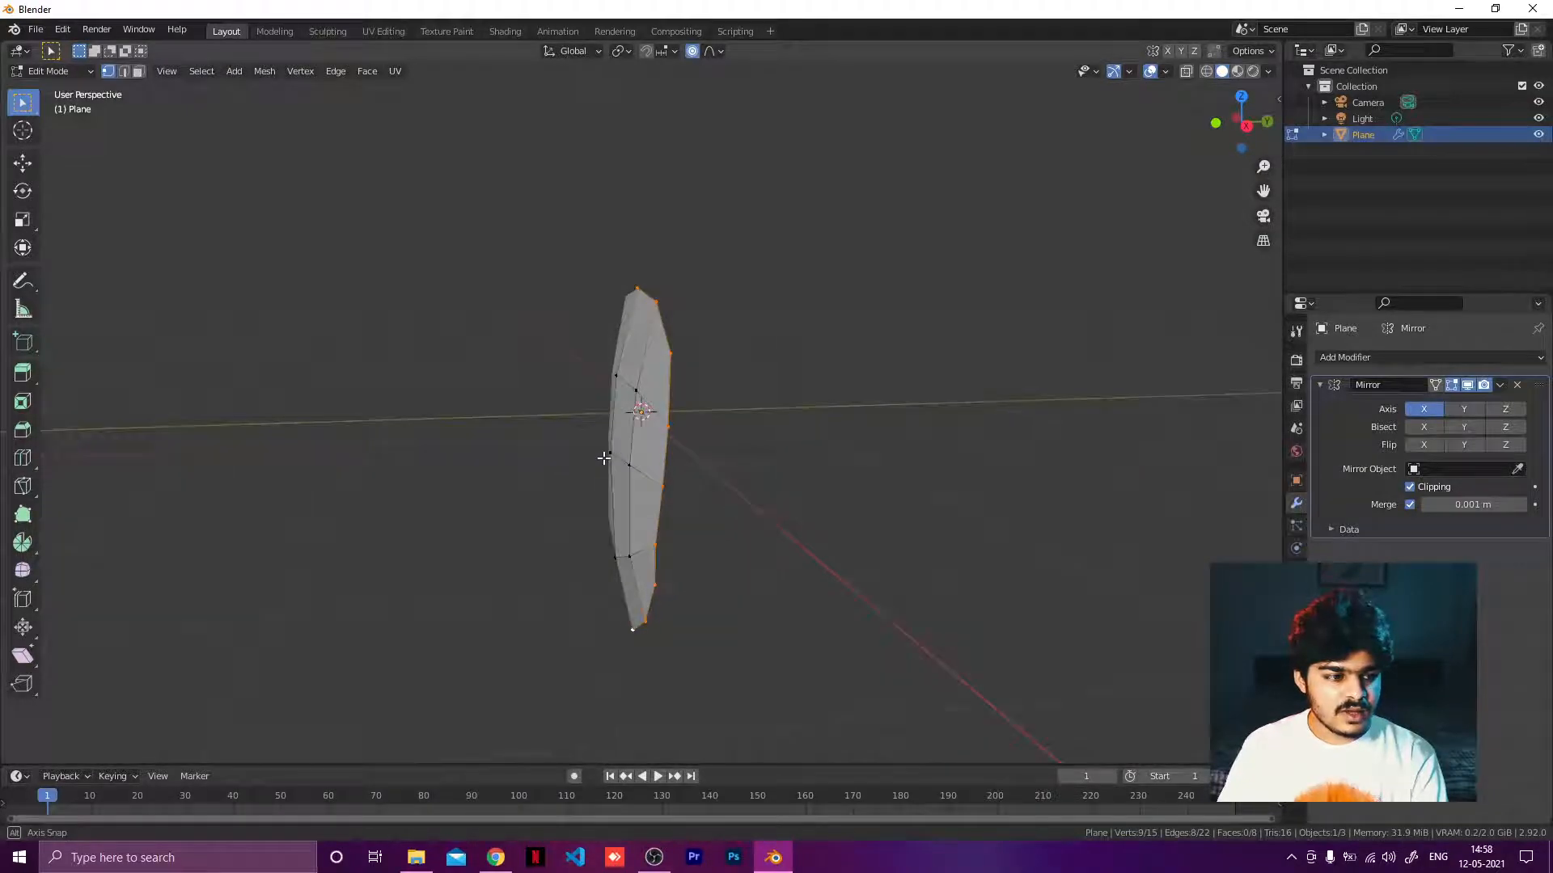
{"action": "middle_click_drag", "start_coordinate": [686, 348], "coordinate": [672, 338]}
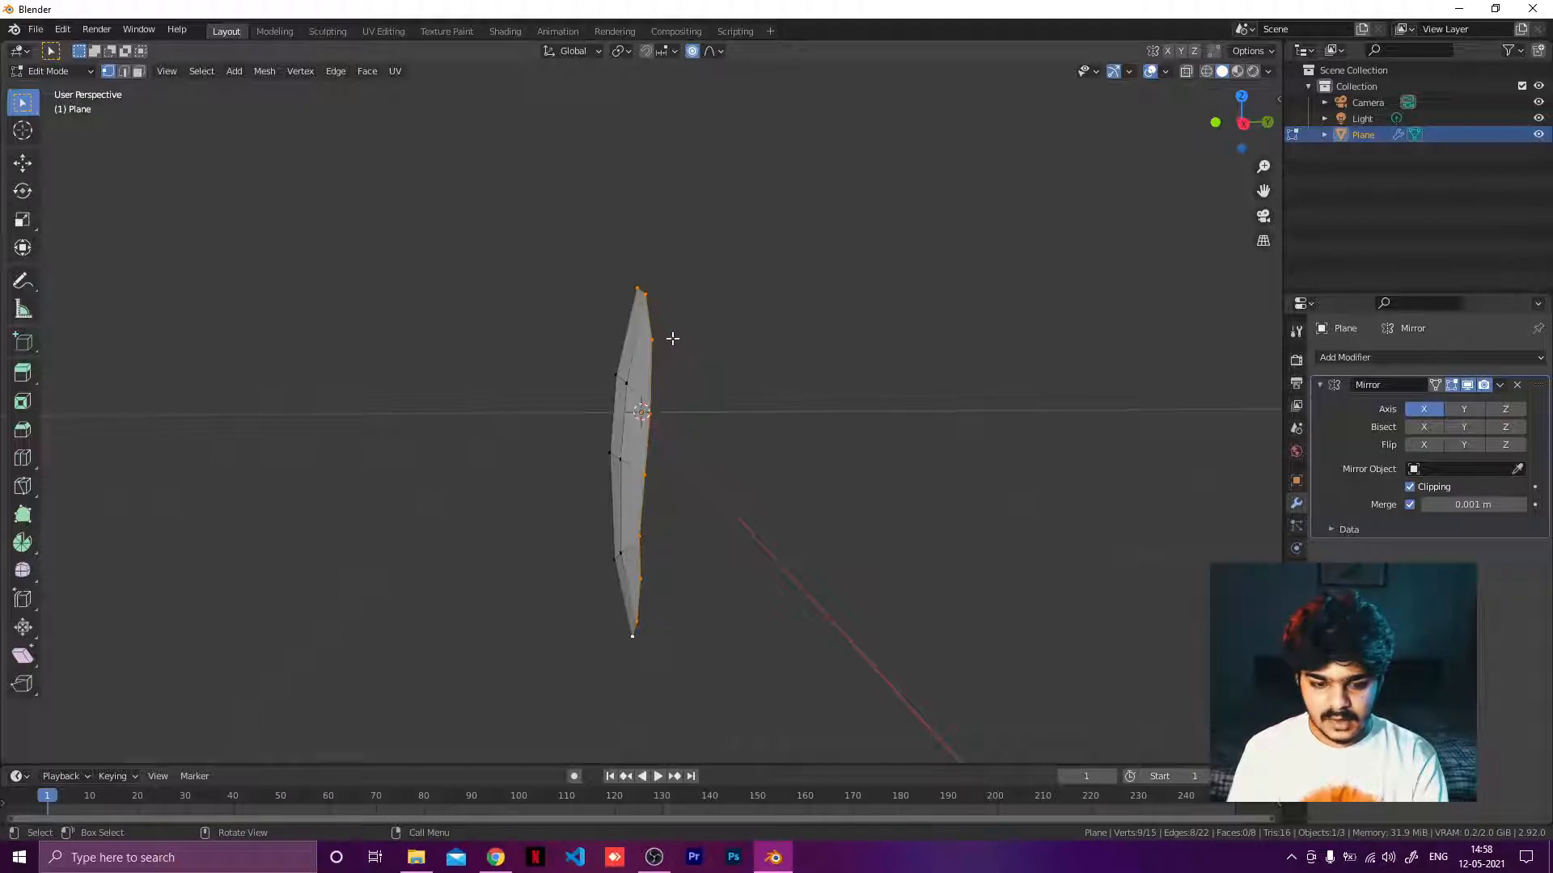
{"action": "key", "text": "KP_3"}
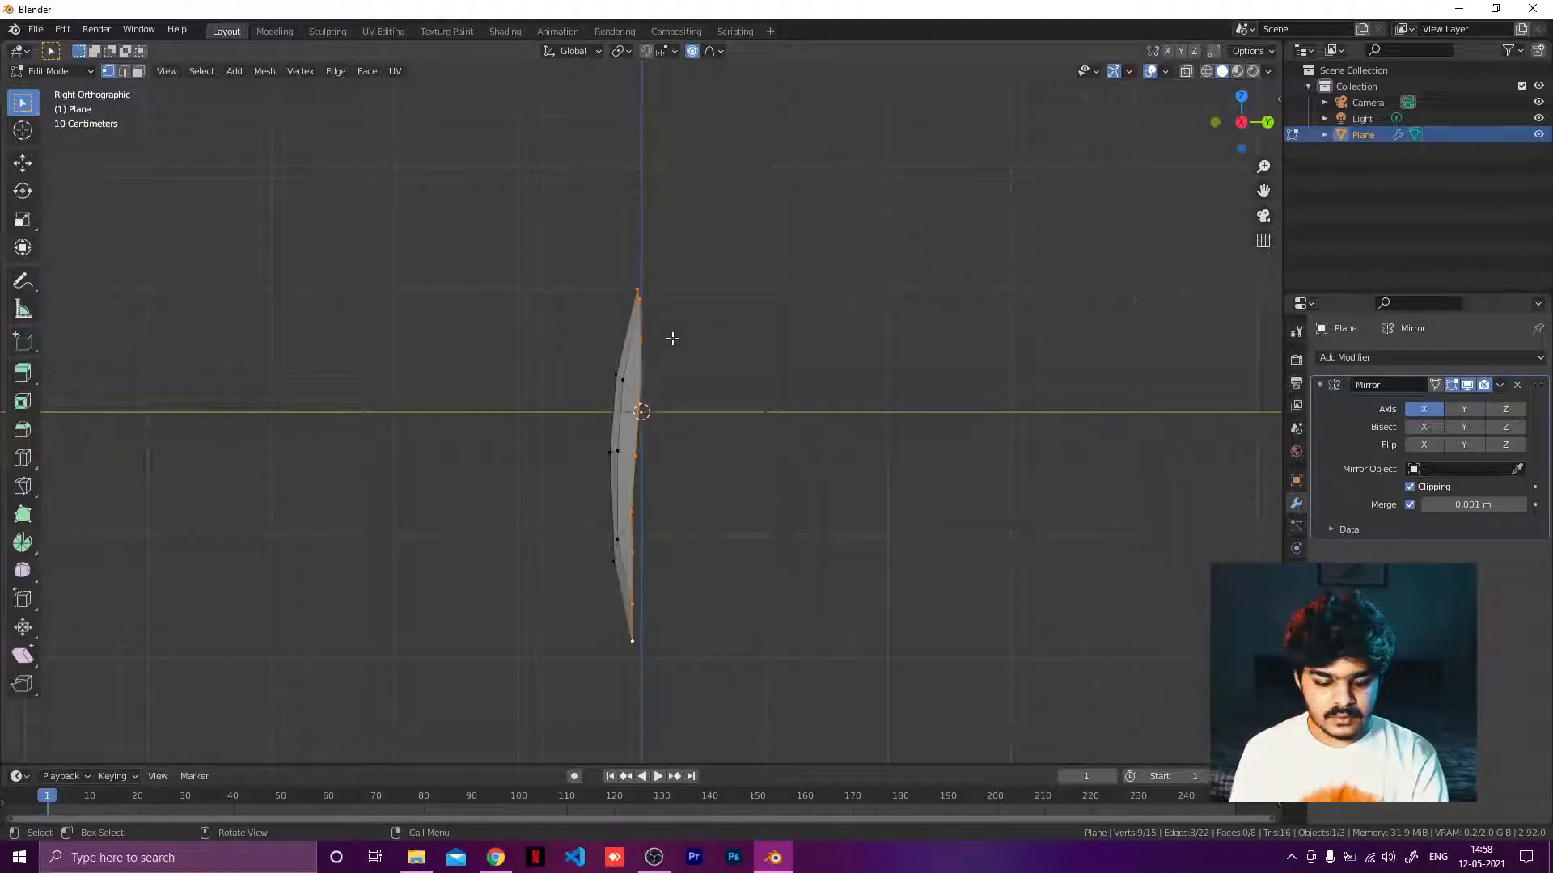
{"action": "key", "text": "e"}
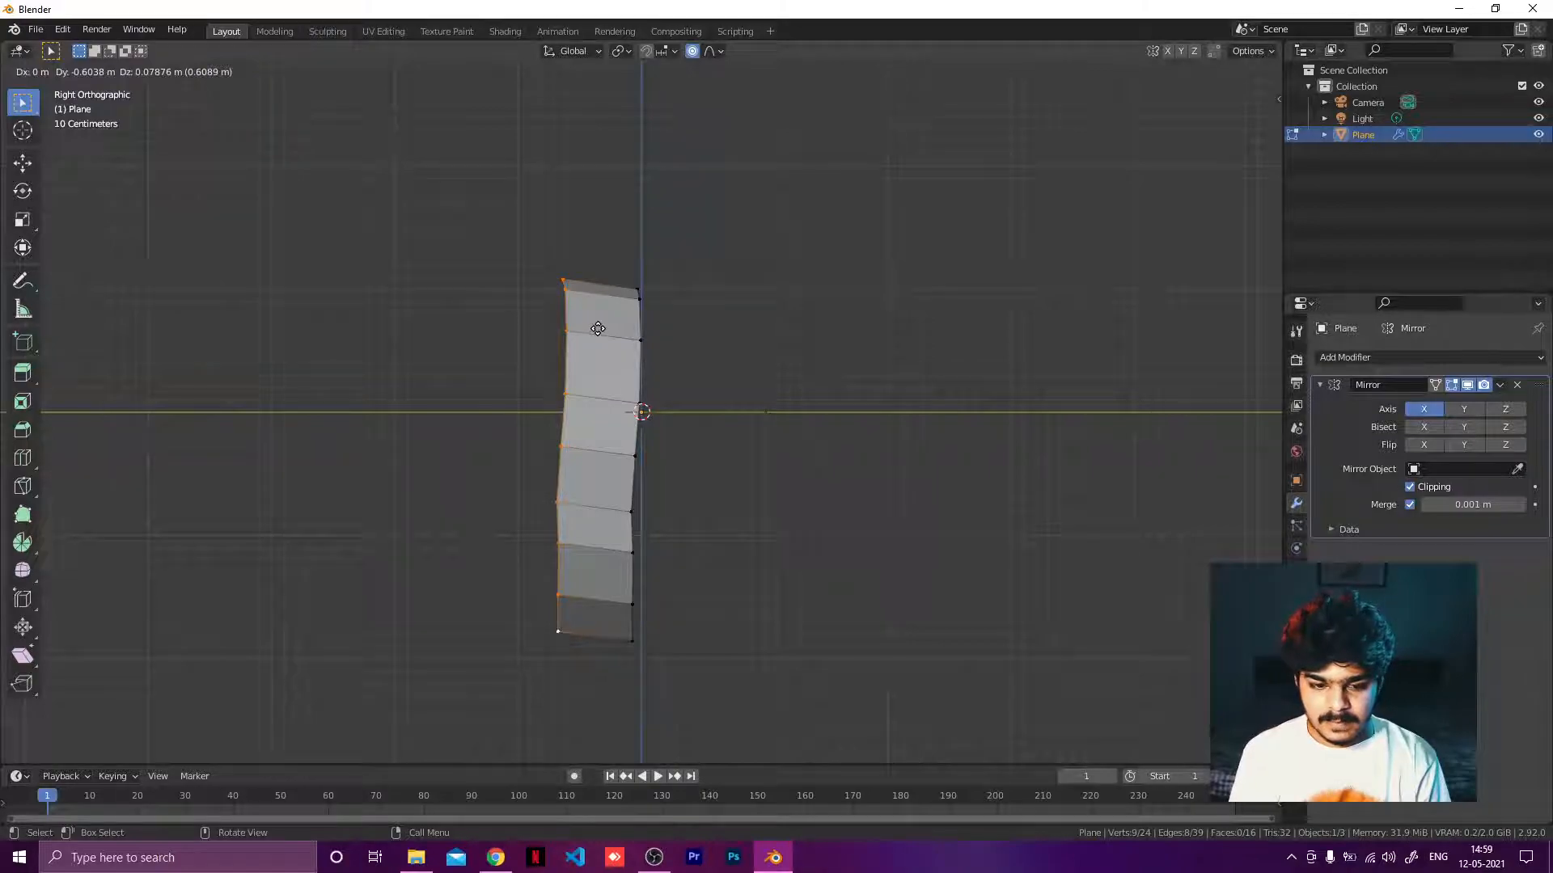
{"action": "key", "text": "y"}
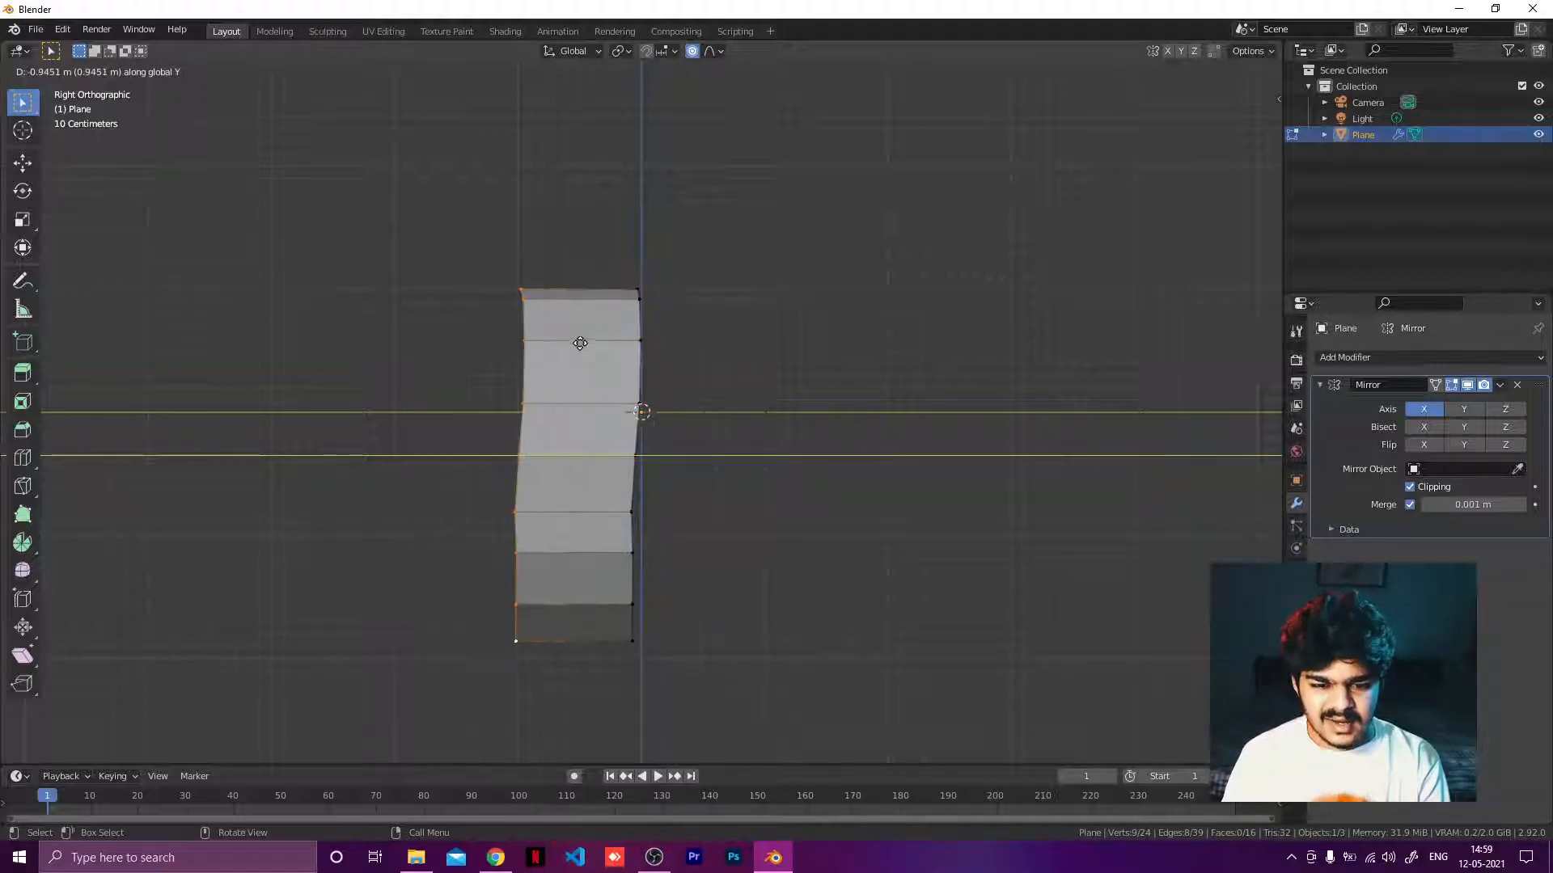
{"action": "type", "text": "0.1"}
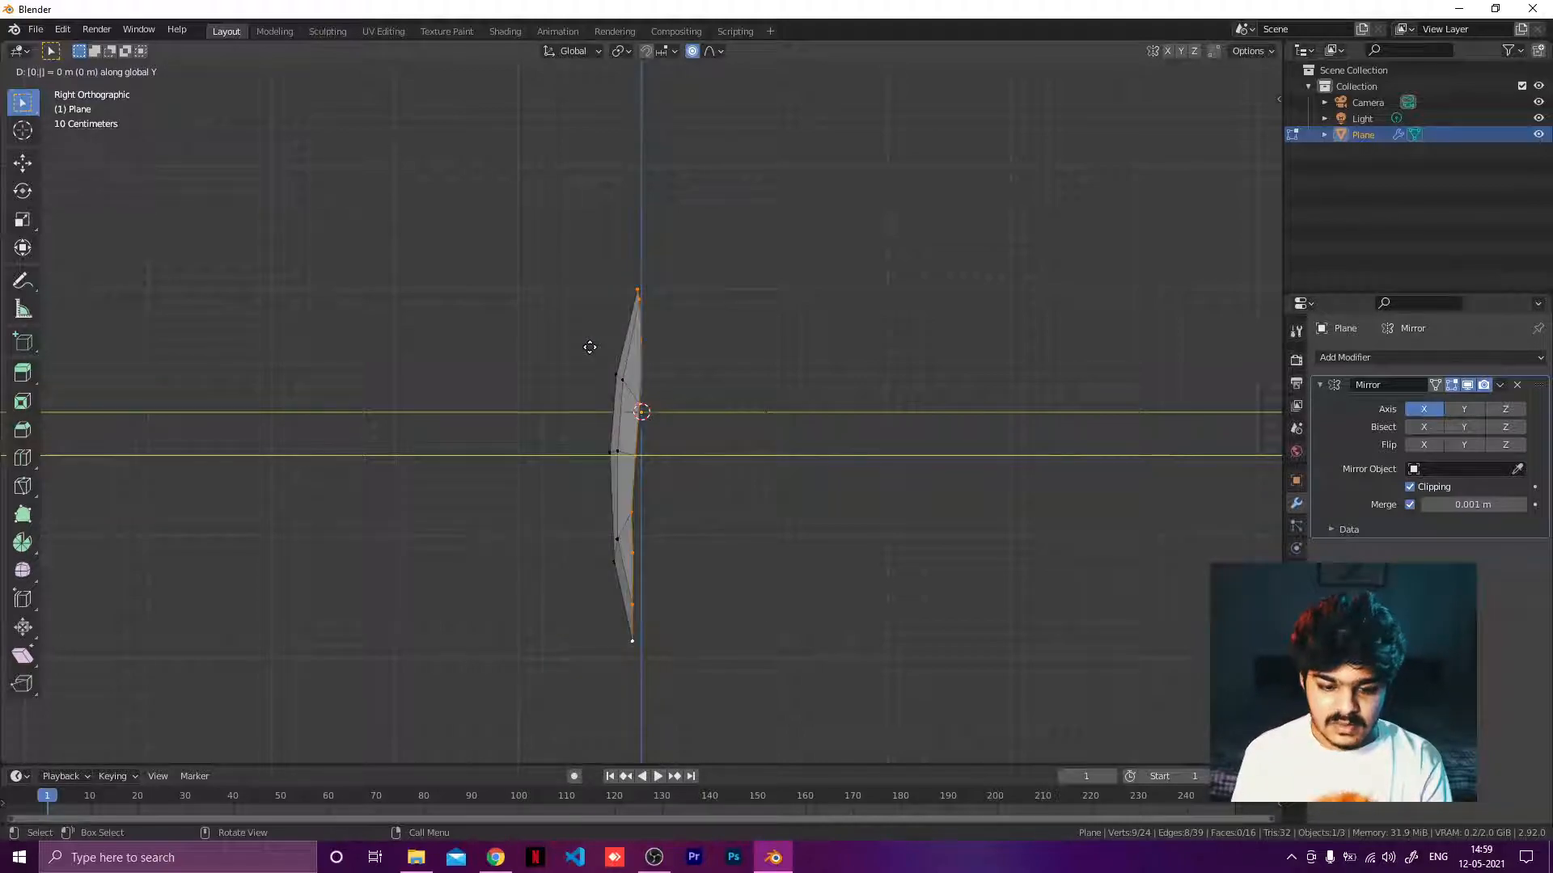
{"action": "key", "text": "minus"}
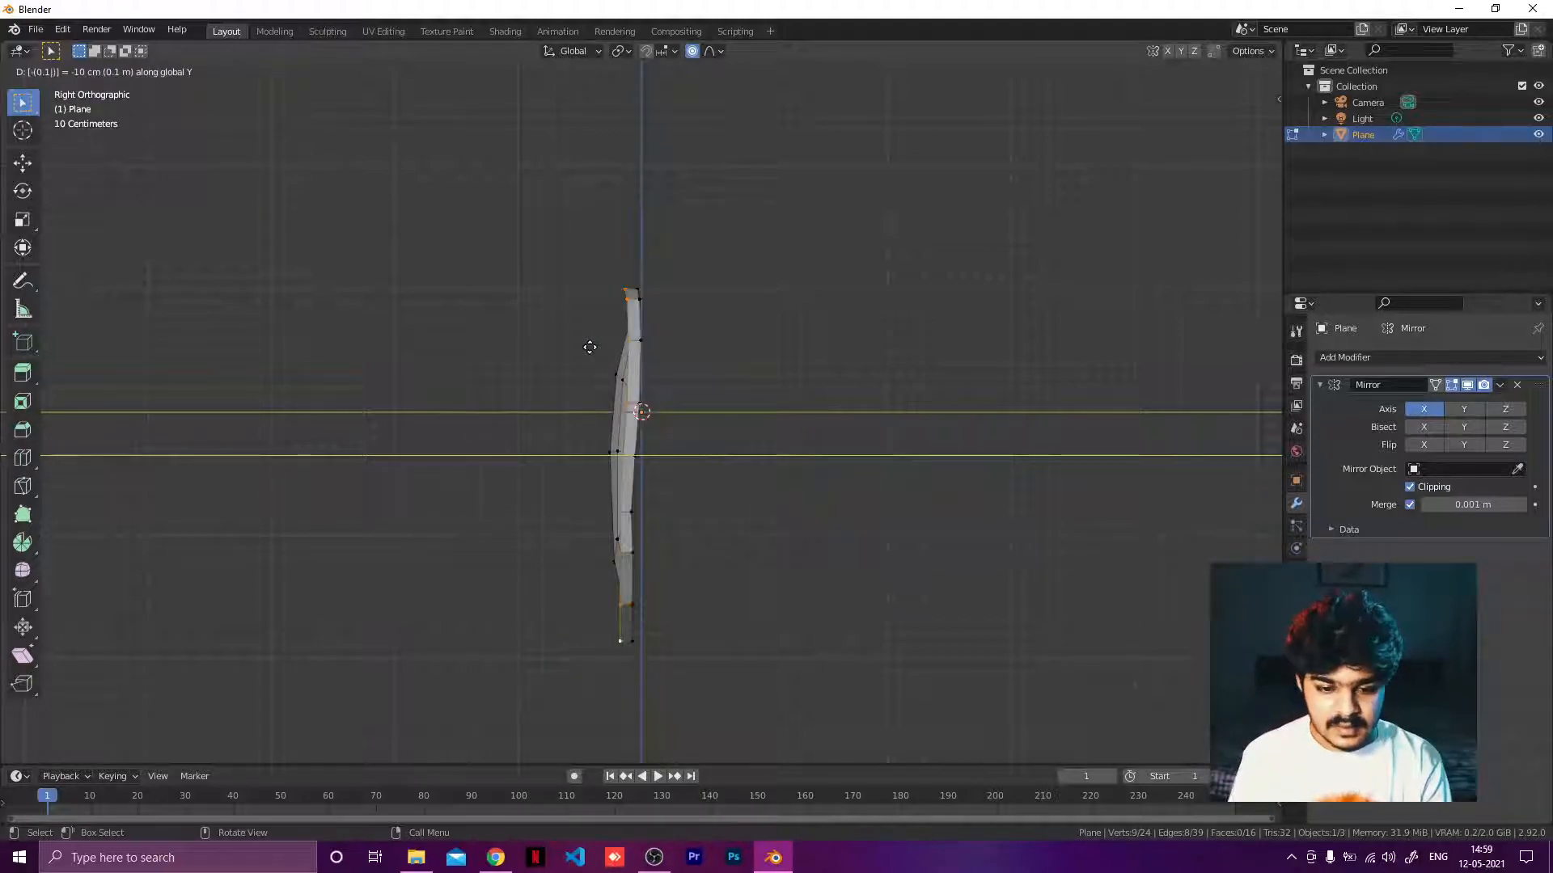
{"action": "key", "text": "Return"}
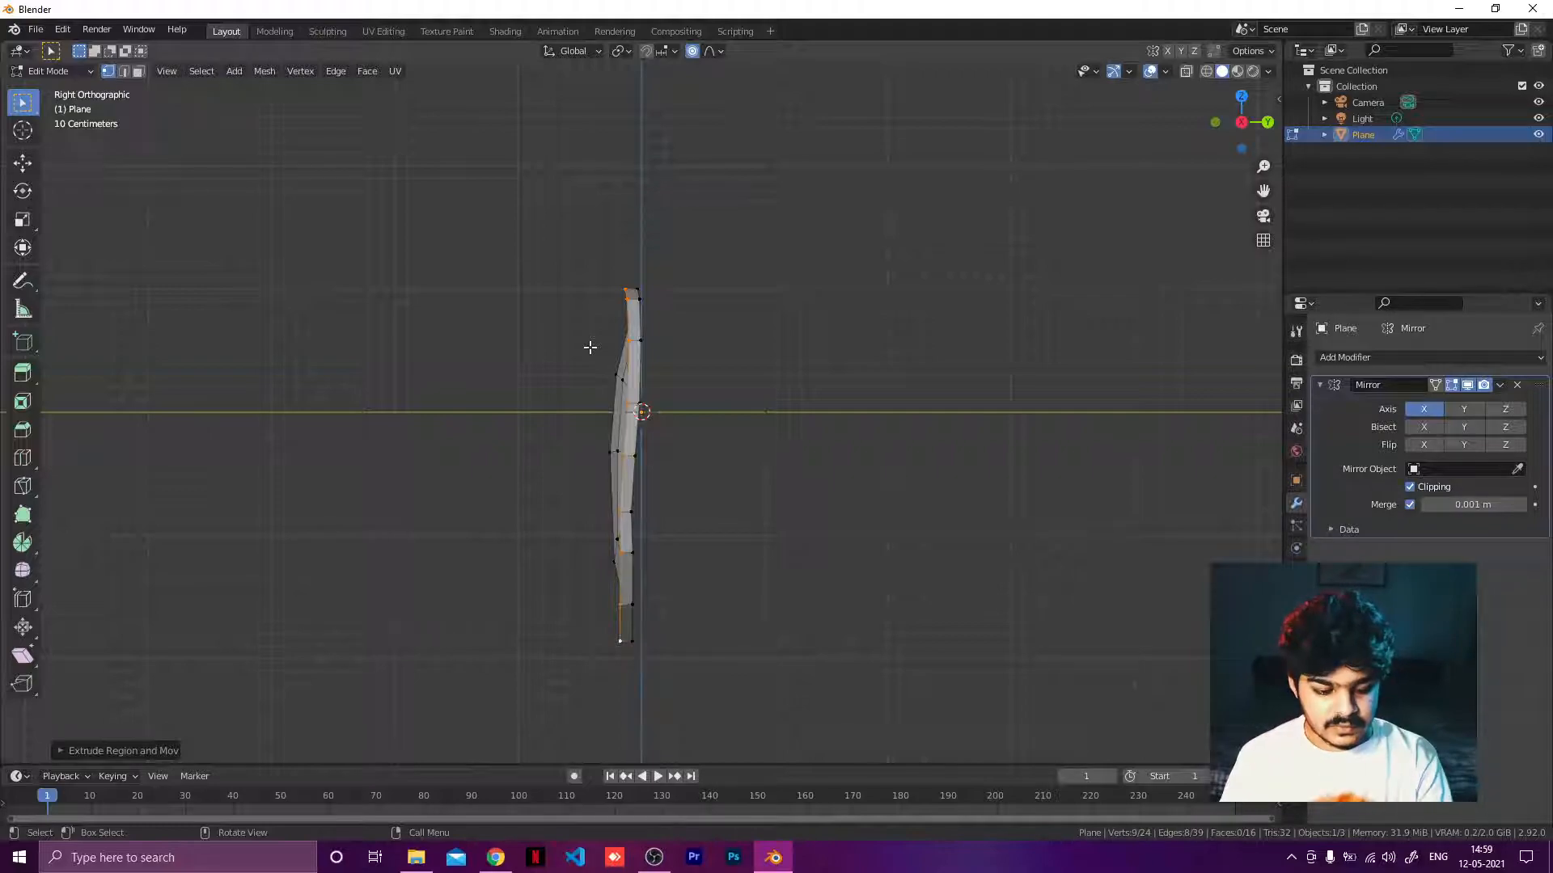
Extrude the rim loop again in place and, with proportional editing turned off, scale it up by about 1.1.
{"action": "key", "text": "e"}
{"action": "right_click", "coordinate": [697, 324]}
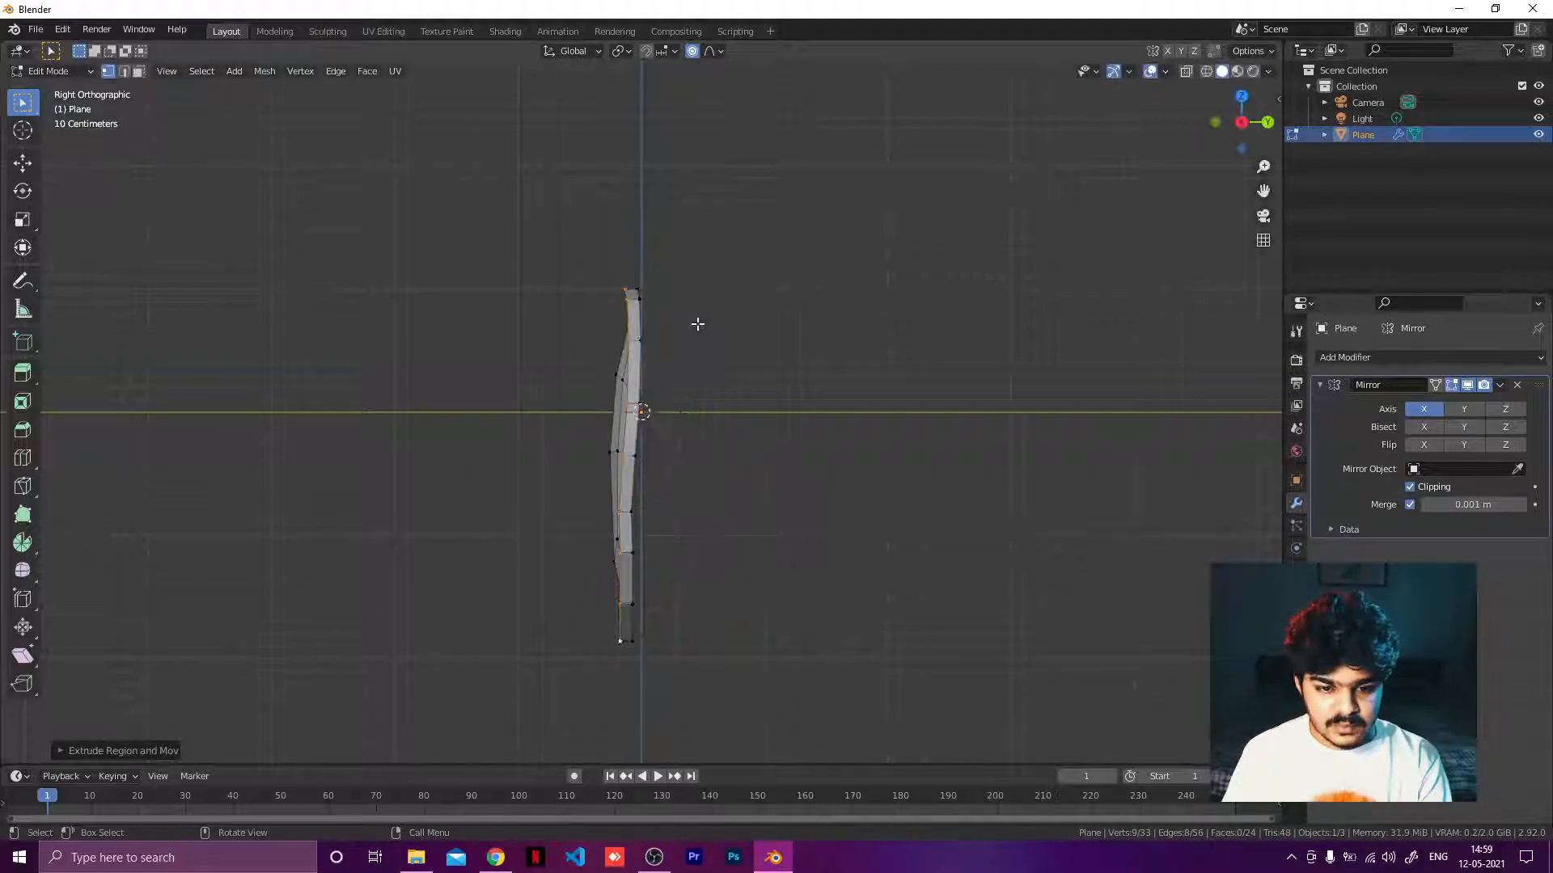
{"action": "key", "text": "s"}
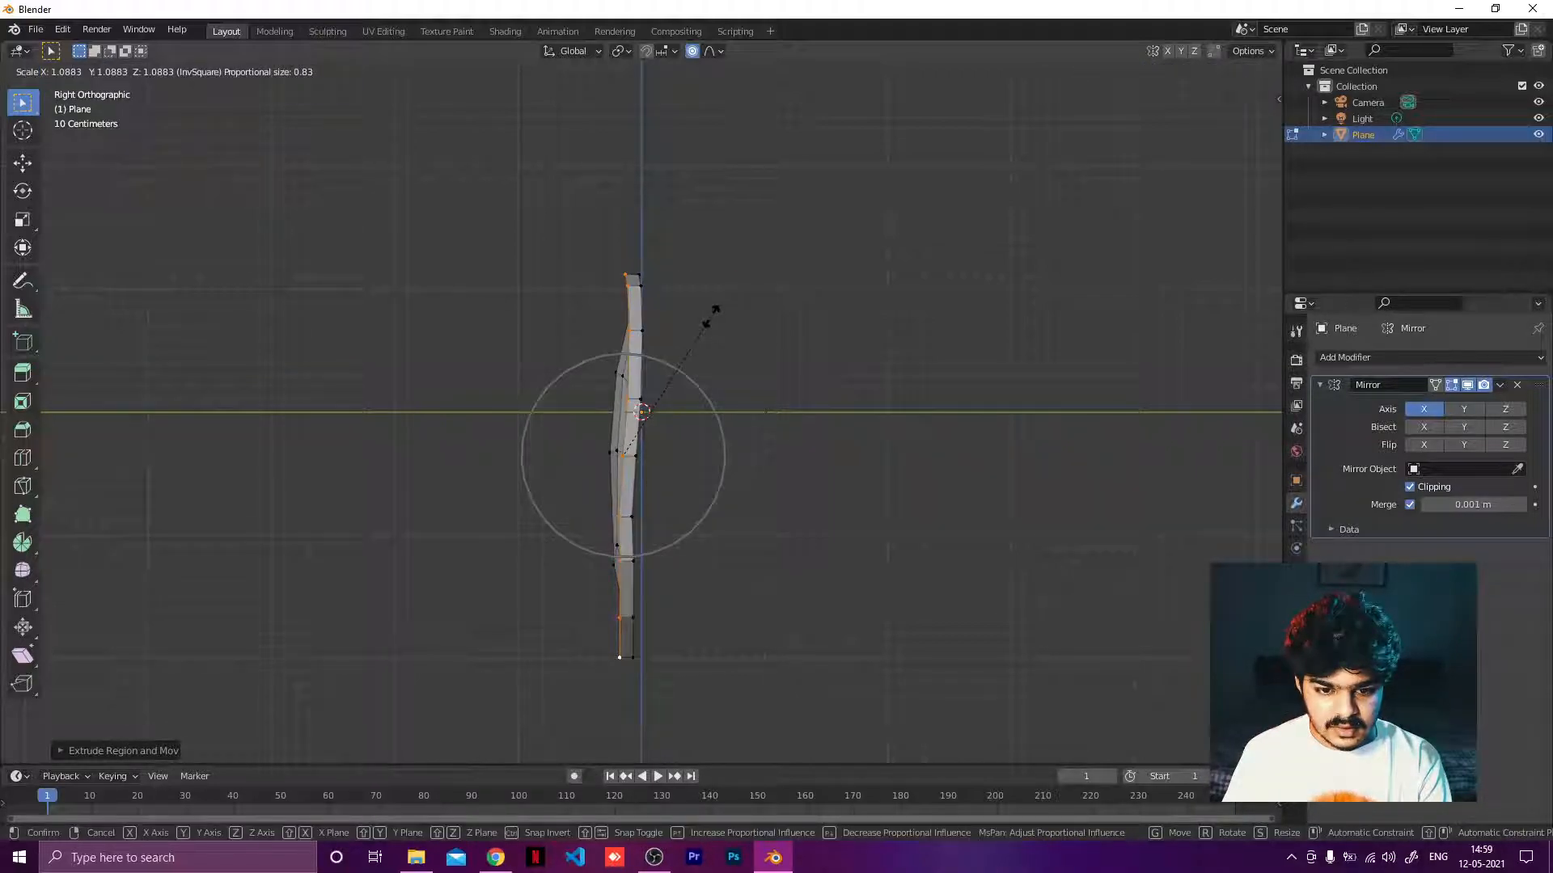
{"action": "right_click", "coordinate": [693, 139]}
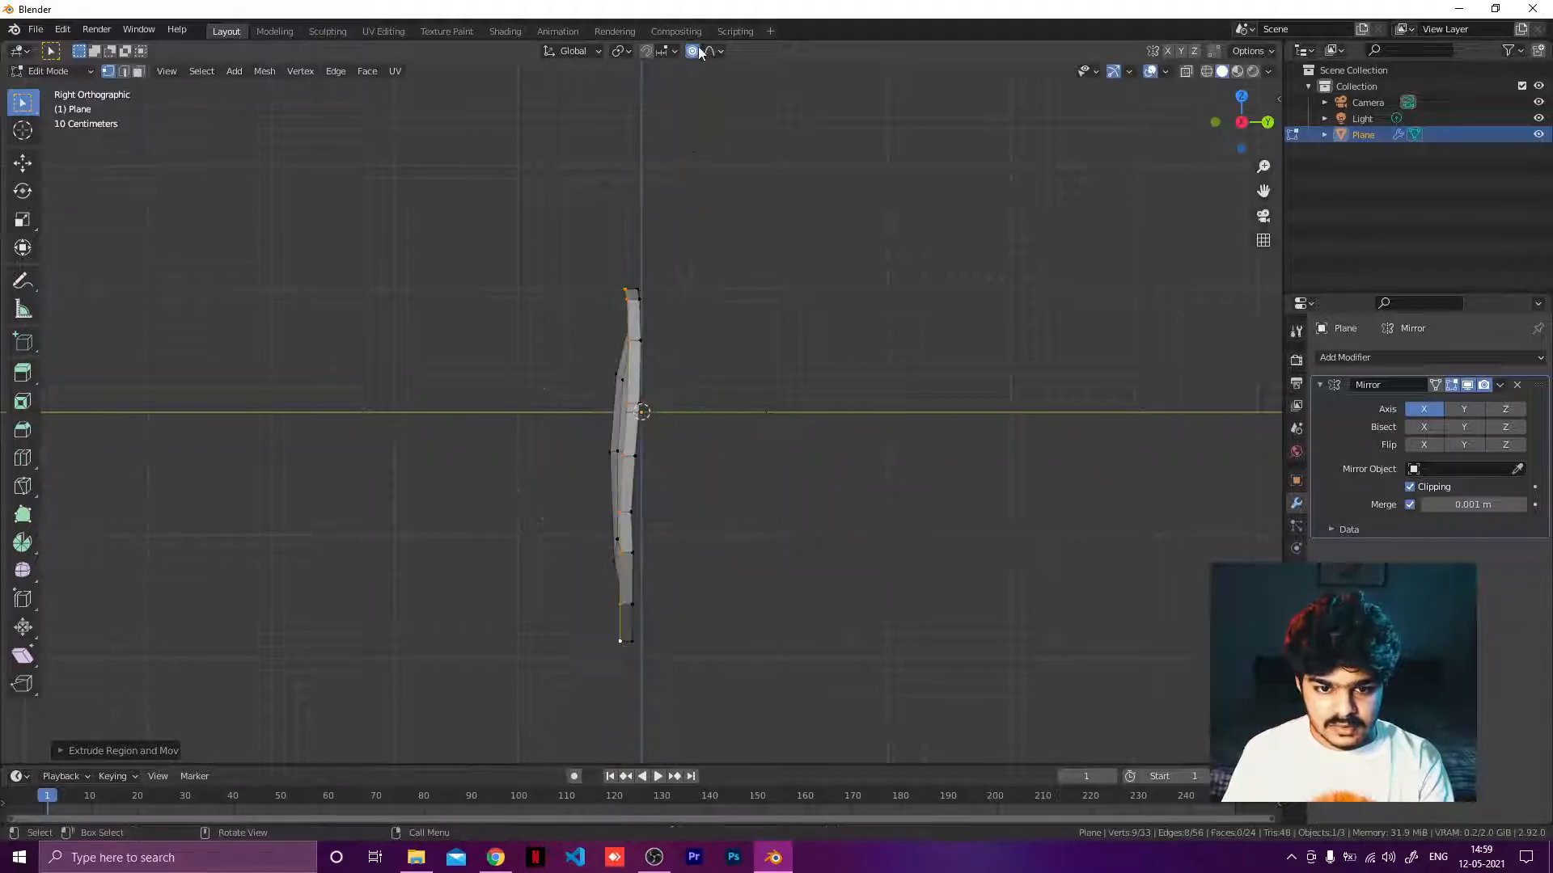
{"action": "left_click", "coordinate": [692, 51]}
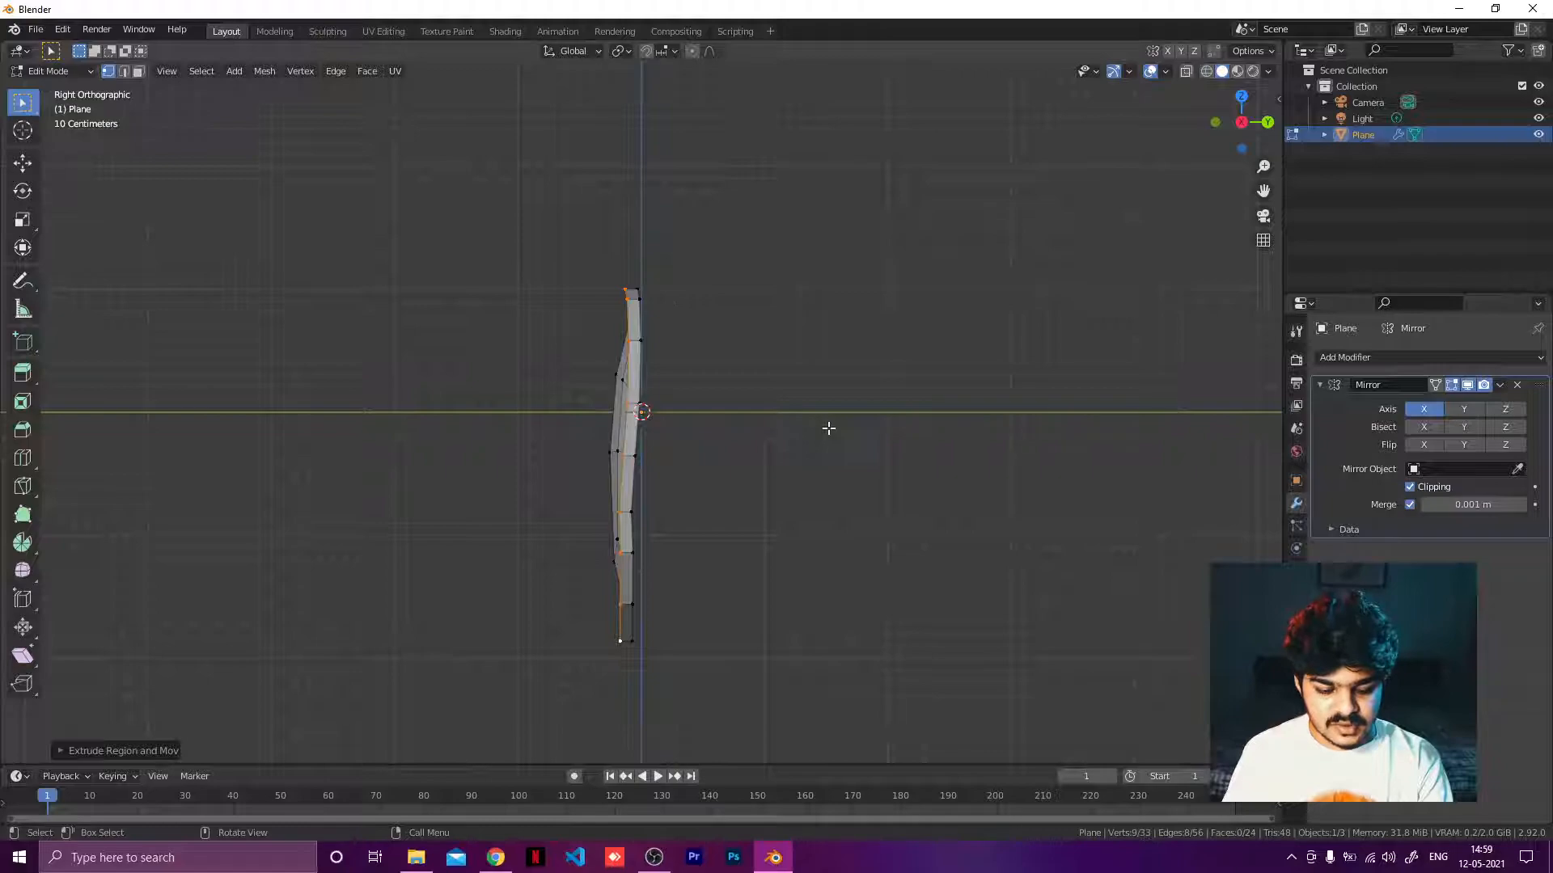
{"action": "key", "text": "s"}
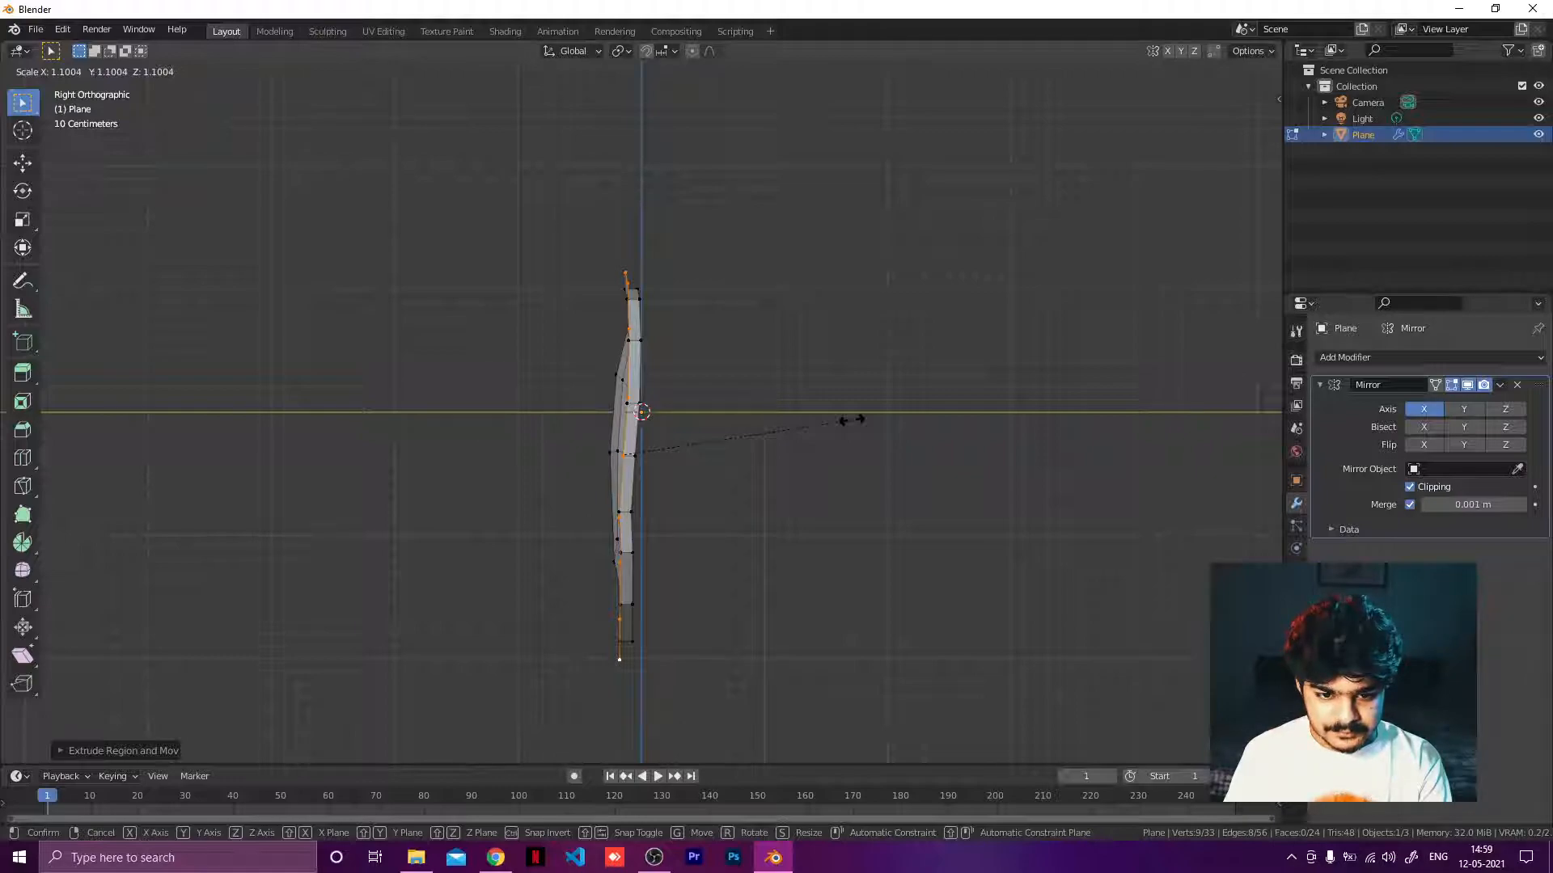
{"action": "left_click", "coordinate": [851, 420]}
Scale the new rim loop about 1.18 along the X axis in front view.
{"action": "key", "text": "KP_1"}
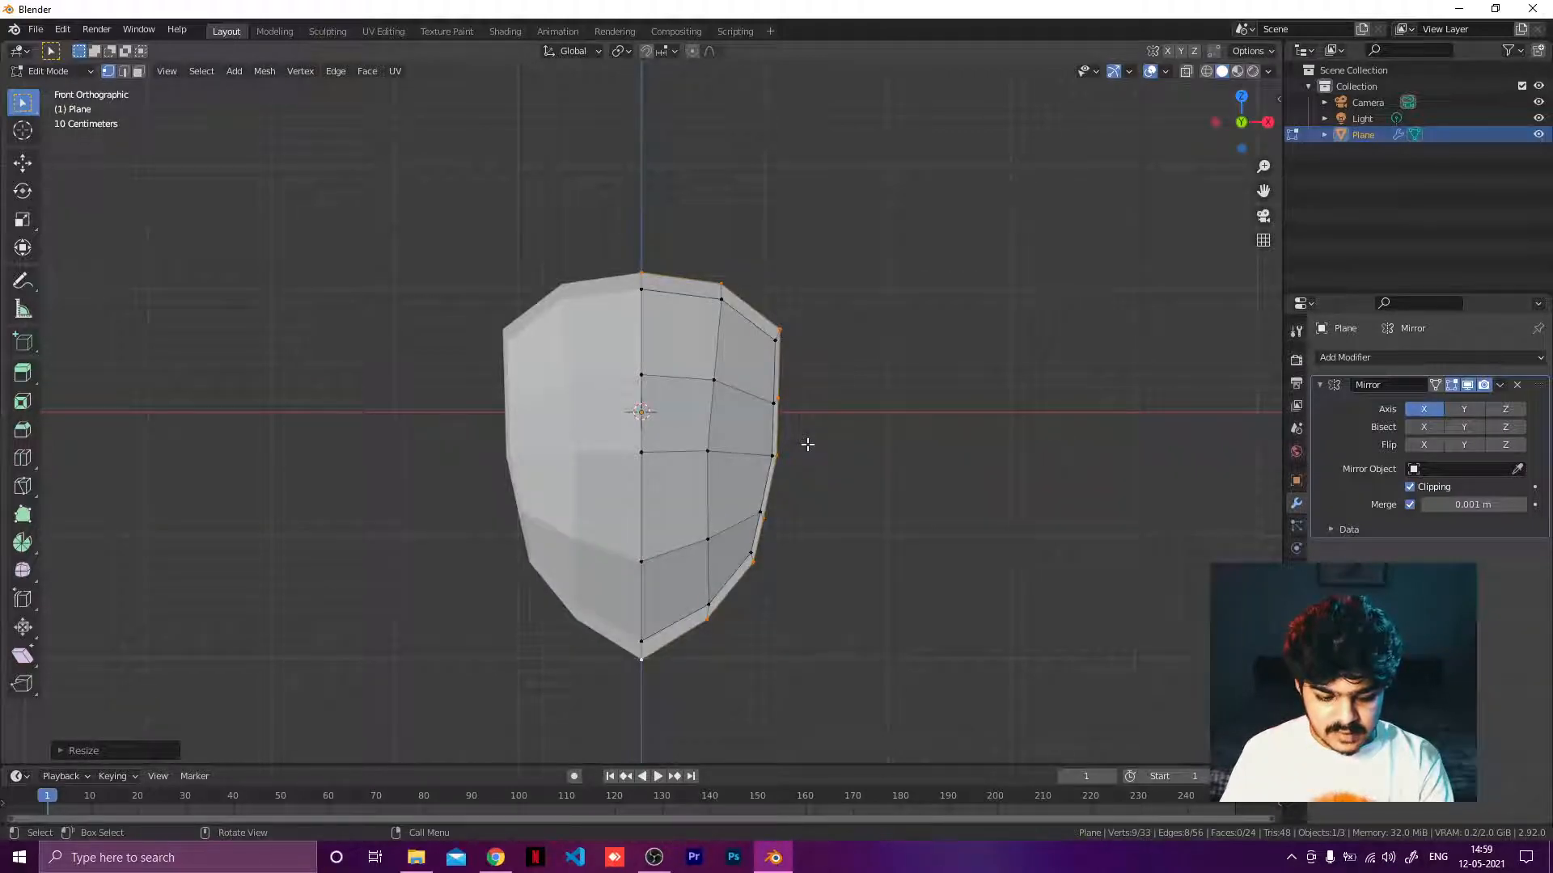
{"action": "key", "text": "s"}
{"action": "key", "text": "x"}
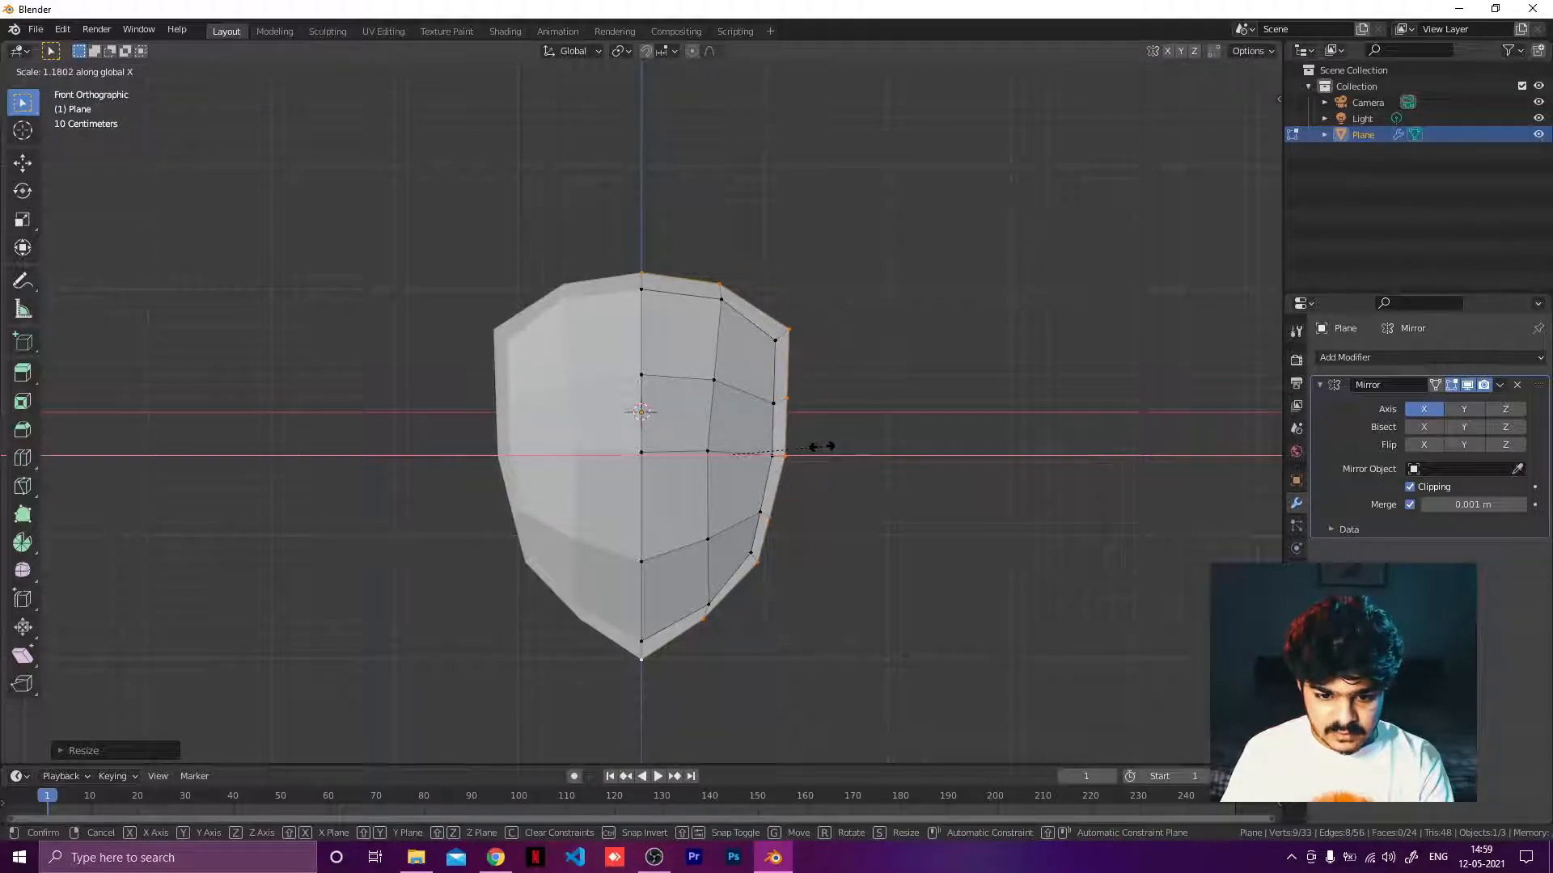
{"action": "left_click", "coordinate": [823, 449]}
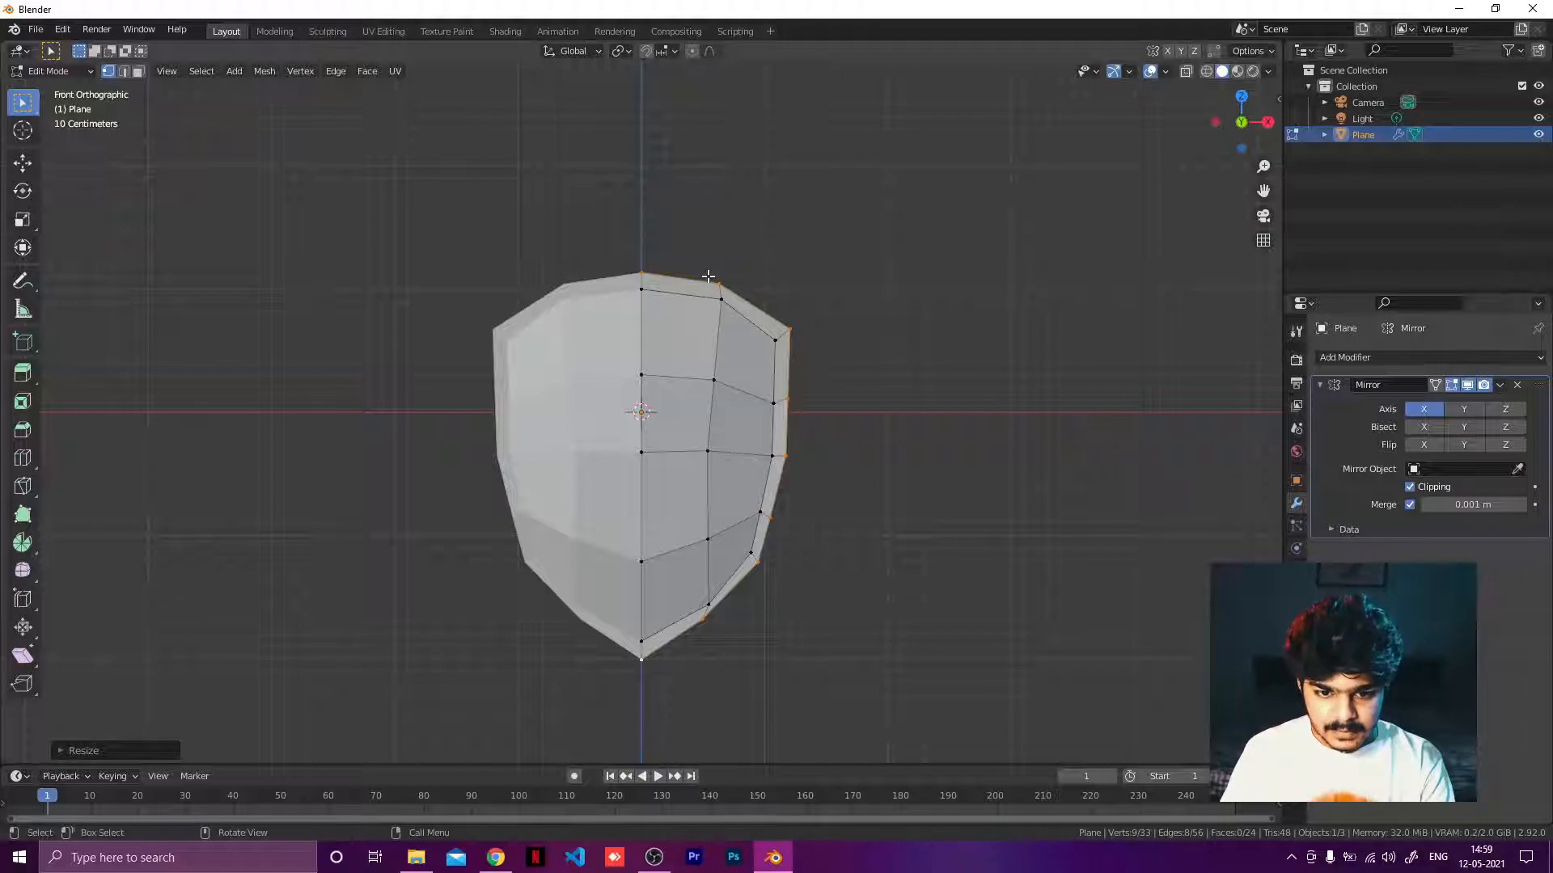
Reposition rim vertices at the top edge and lower right side to follow the inner outline.
{"action": "left_click", "coordinate": [722, 283]}
{"action": "key", "text": "g"}
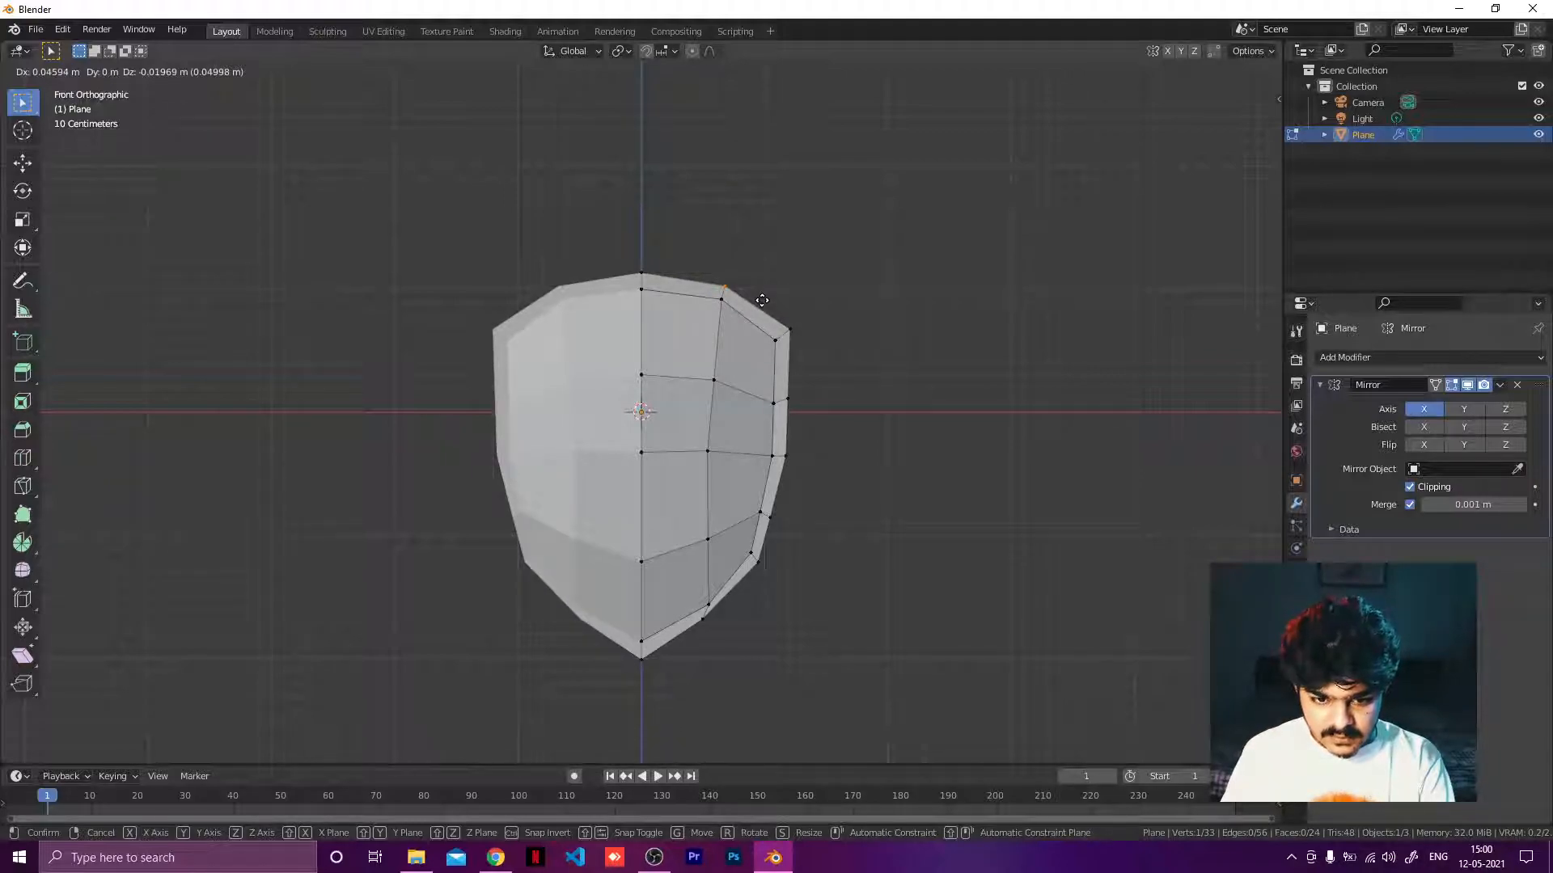
{"action": "left_click", "coordinate": [762, 300]}
{"action": "left_click", "coordinate": [760, 563]}
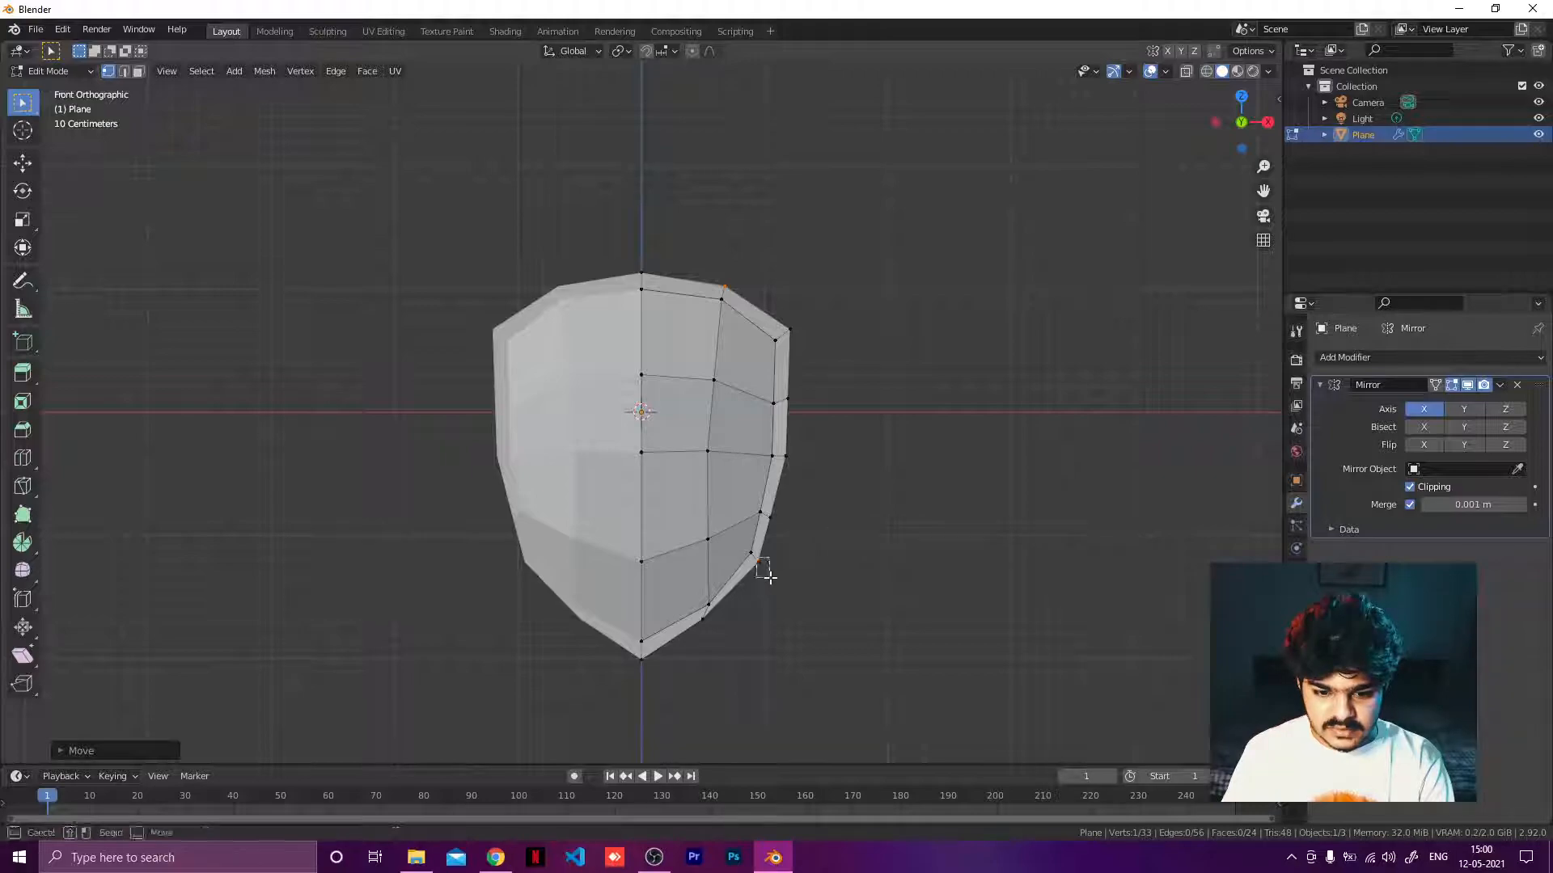
{"action": "scroll", "coordinate": [805, 579], "scroll_direction": "up", "scroll_amount": 3}
{"action": "middle_click_drag", "start_coordinate": [810, 579], "coordinate": [786, 468], "text": "shift"}
{"action": "key", "text": "g"}
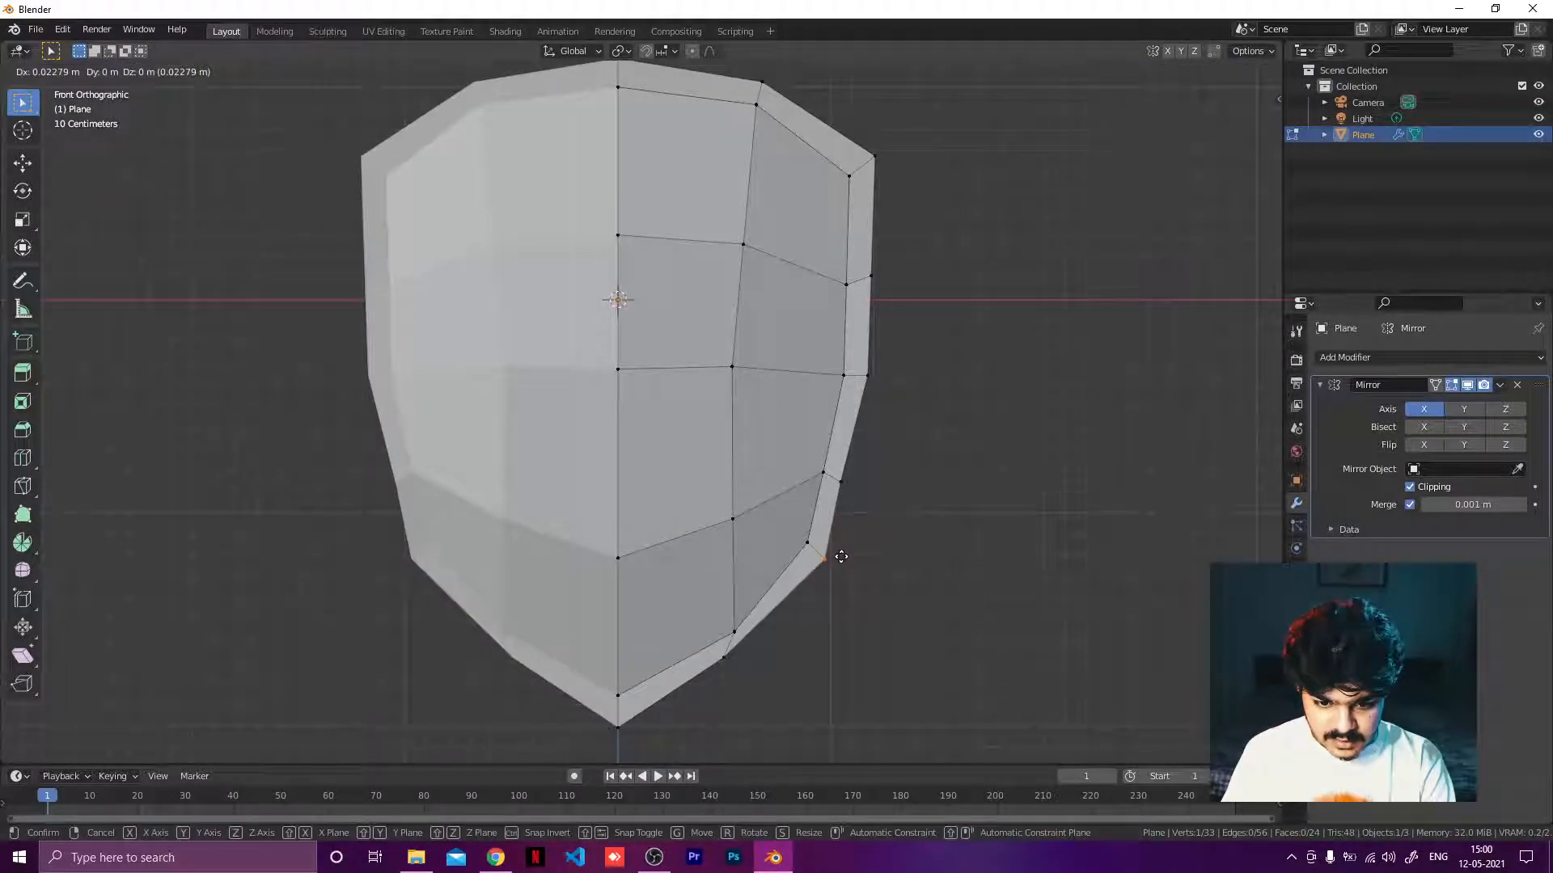
{"action": "left_click", "coordinate": [840, 558]}
{"action": "key", "text": "g"}
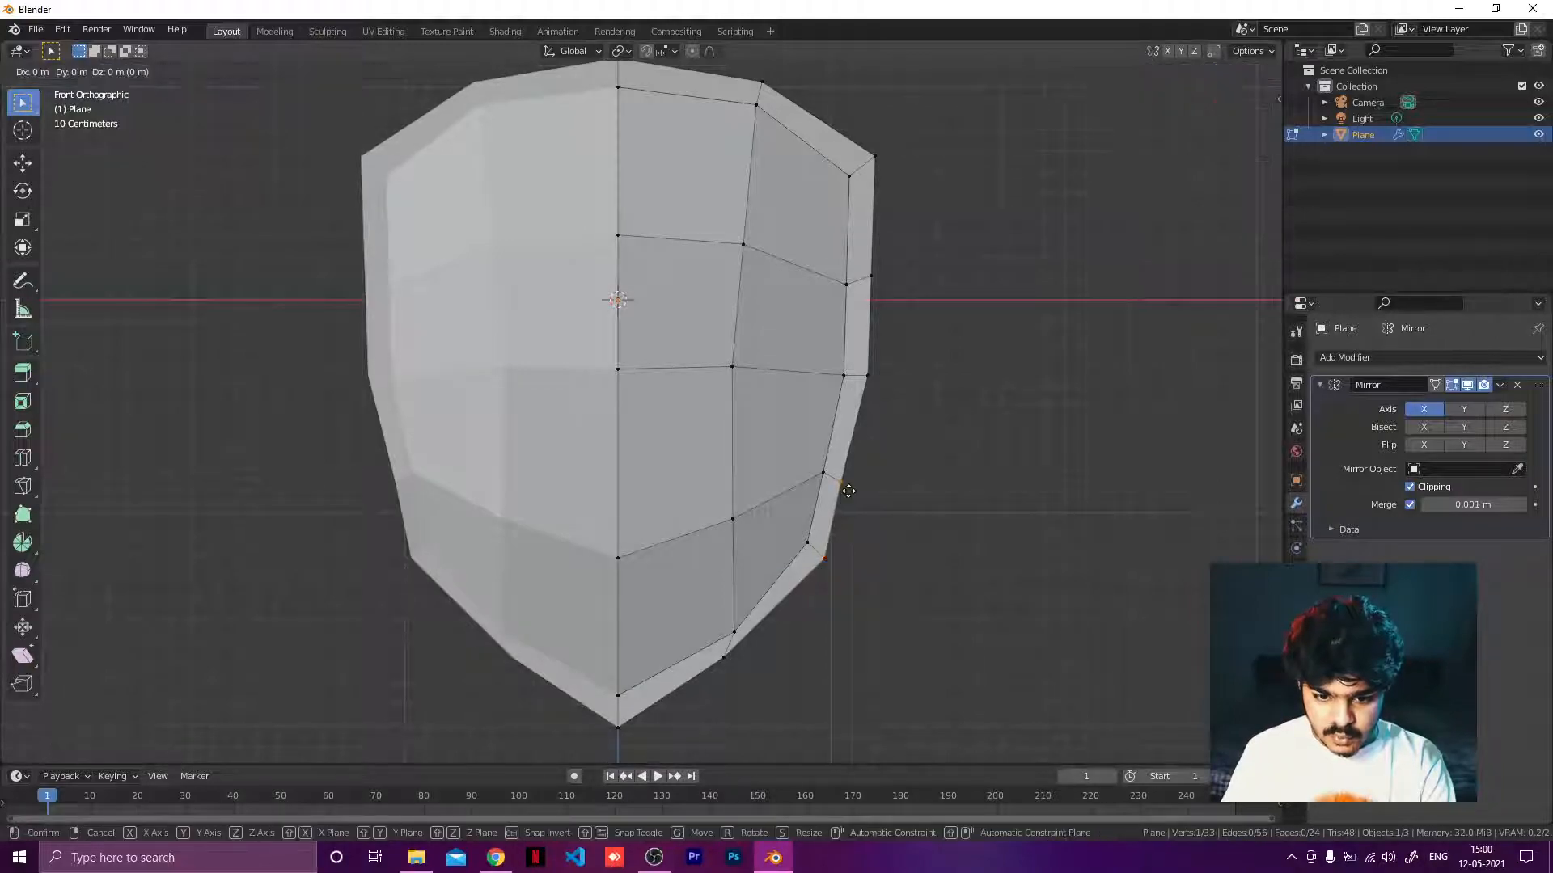
{"action": "left_click", "coordinate": [851, 486]}
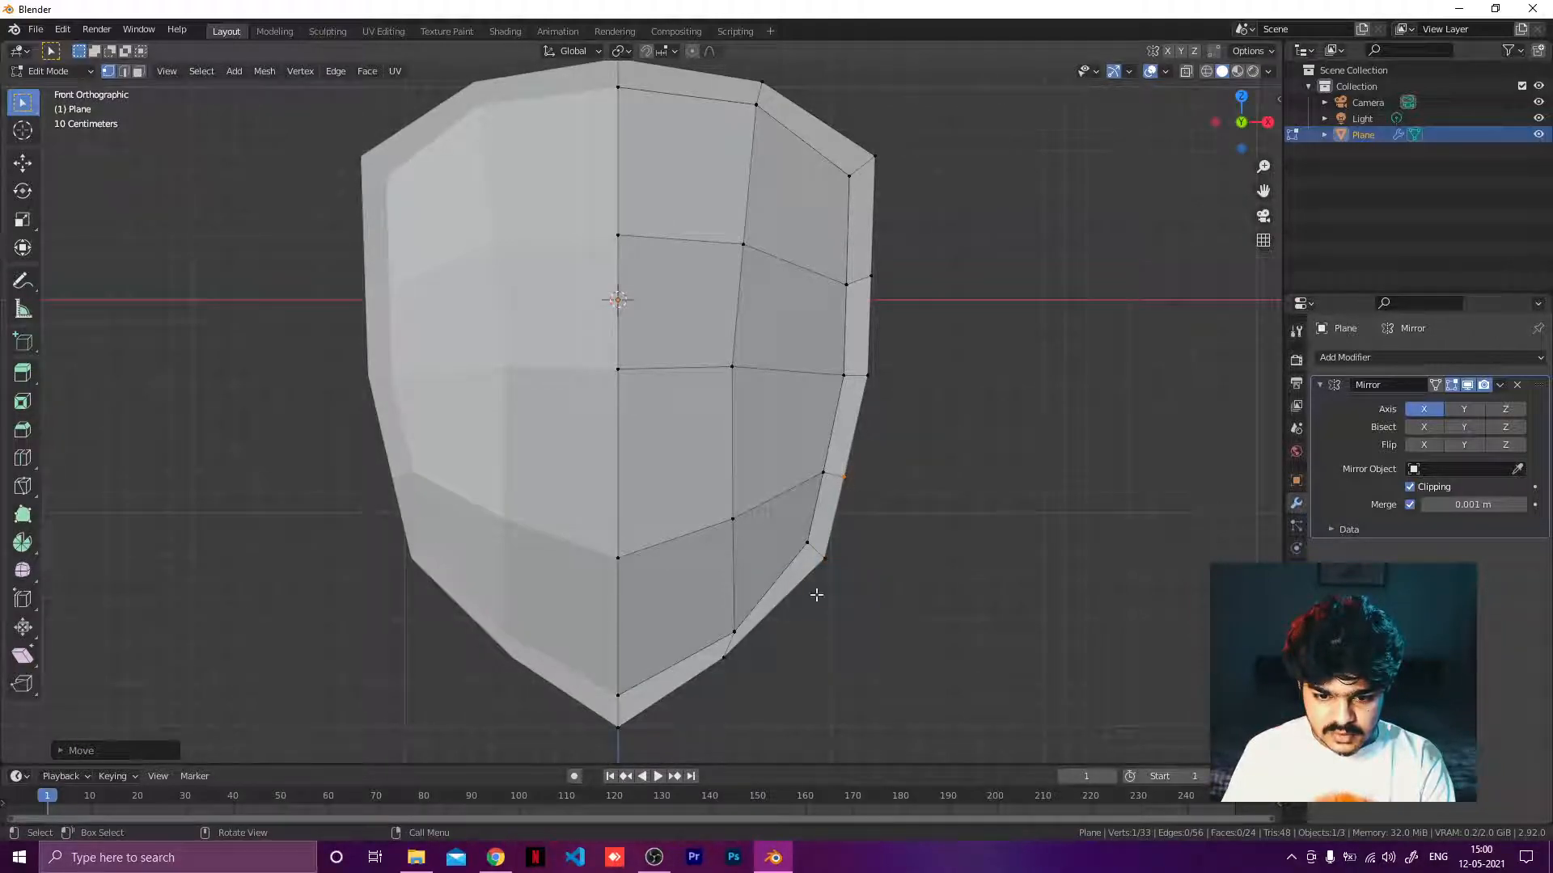
Move rim vertices near the bottom curve and the right side outward to even the rim width.
{"action": "left_click", "coordinate": [723, 657]}
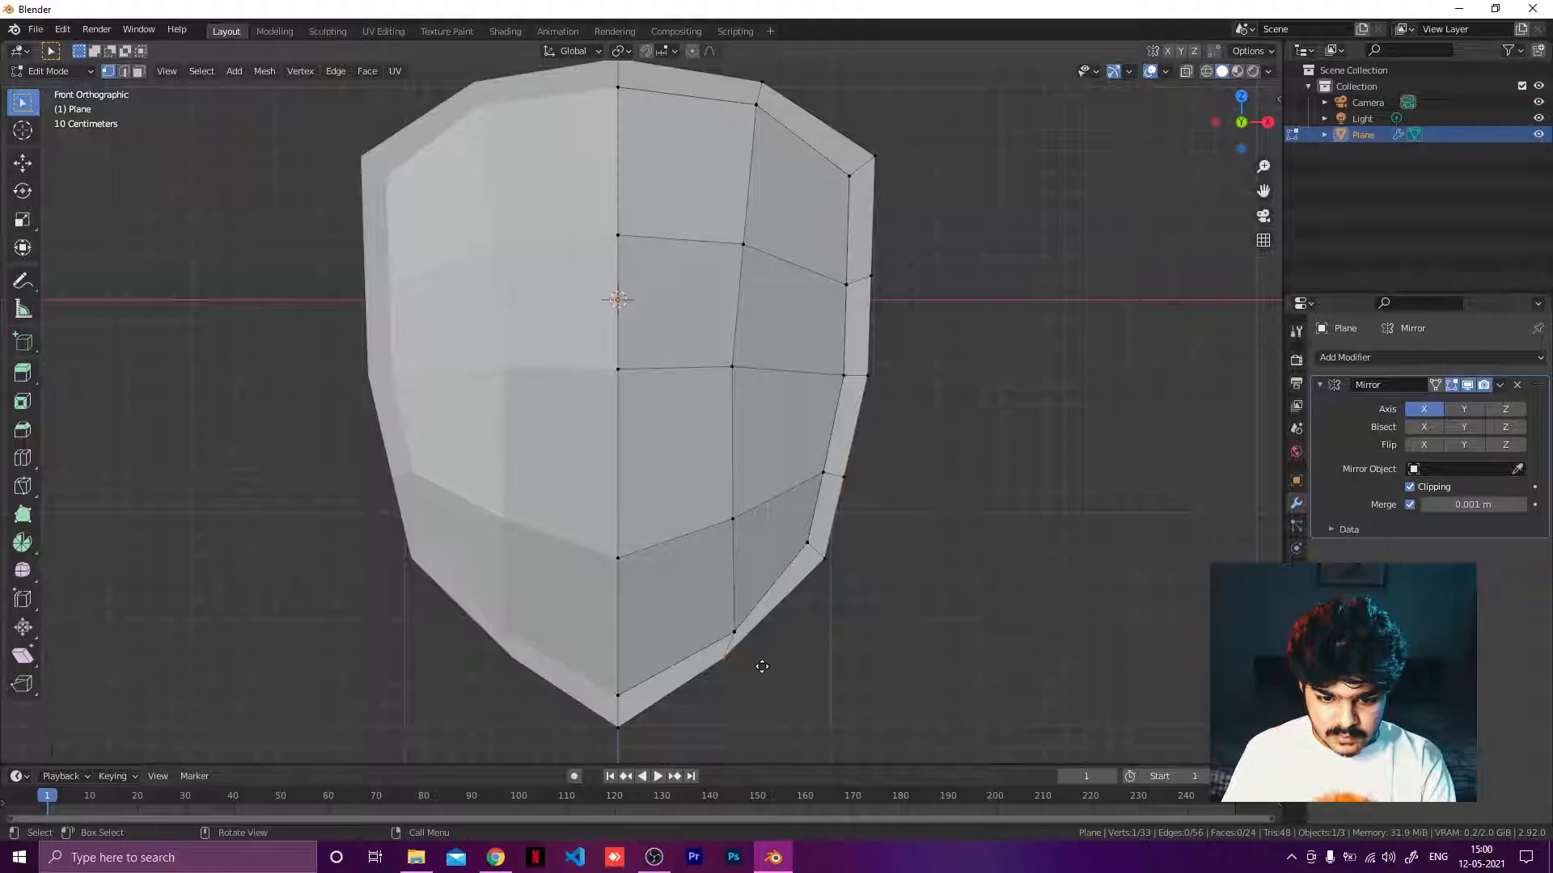
{"action": "key", "text": "g"}
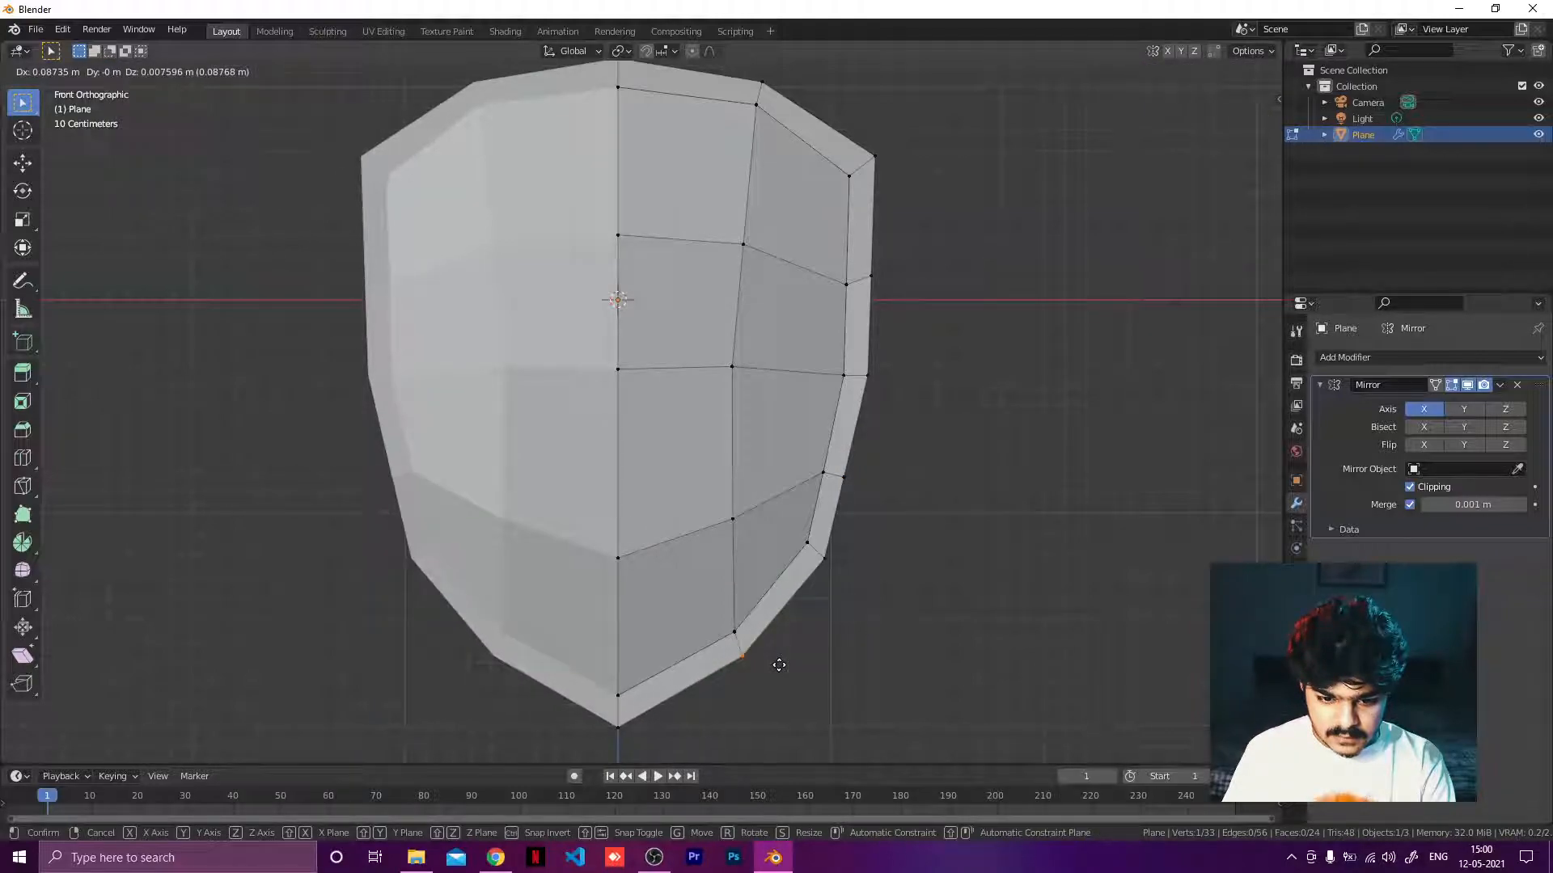
{"action": "left_click", "coordinate": [779, 664]}
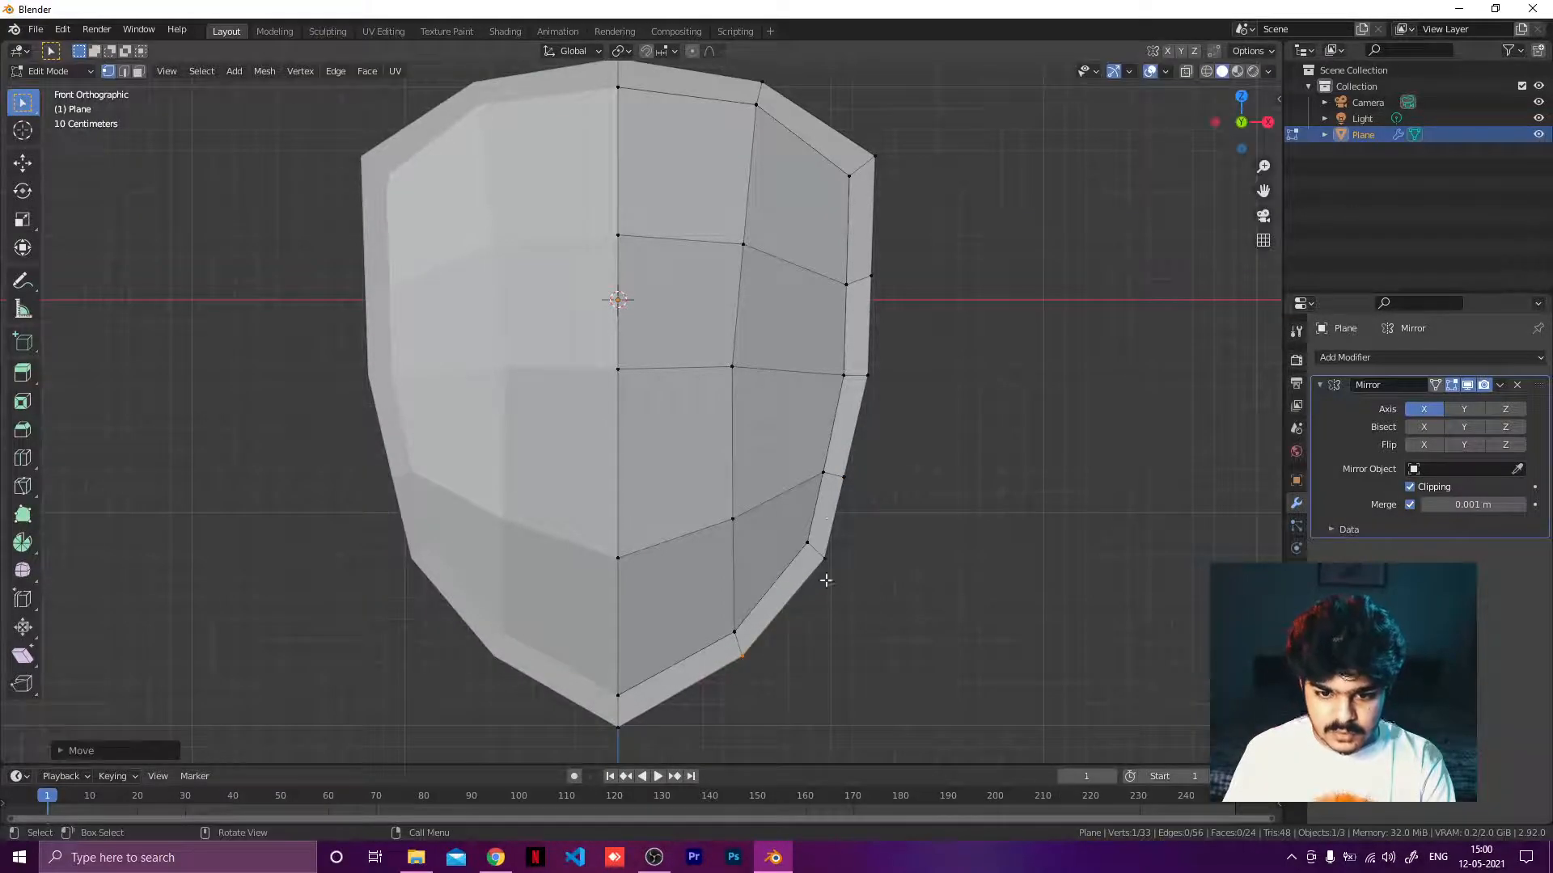
{"action": "left_click", "coordinate": [875, 282]}
{"action": "key", "text": "g"}
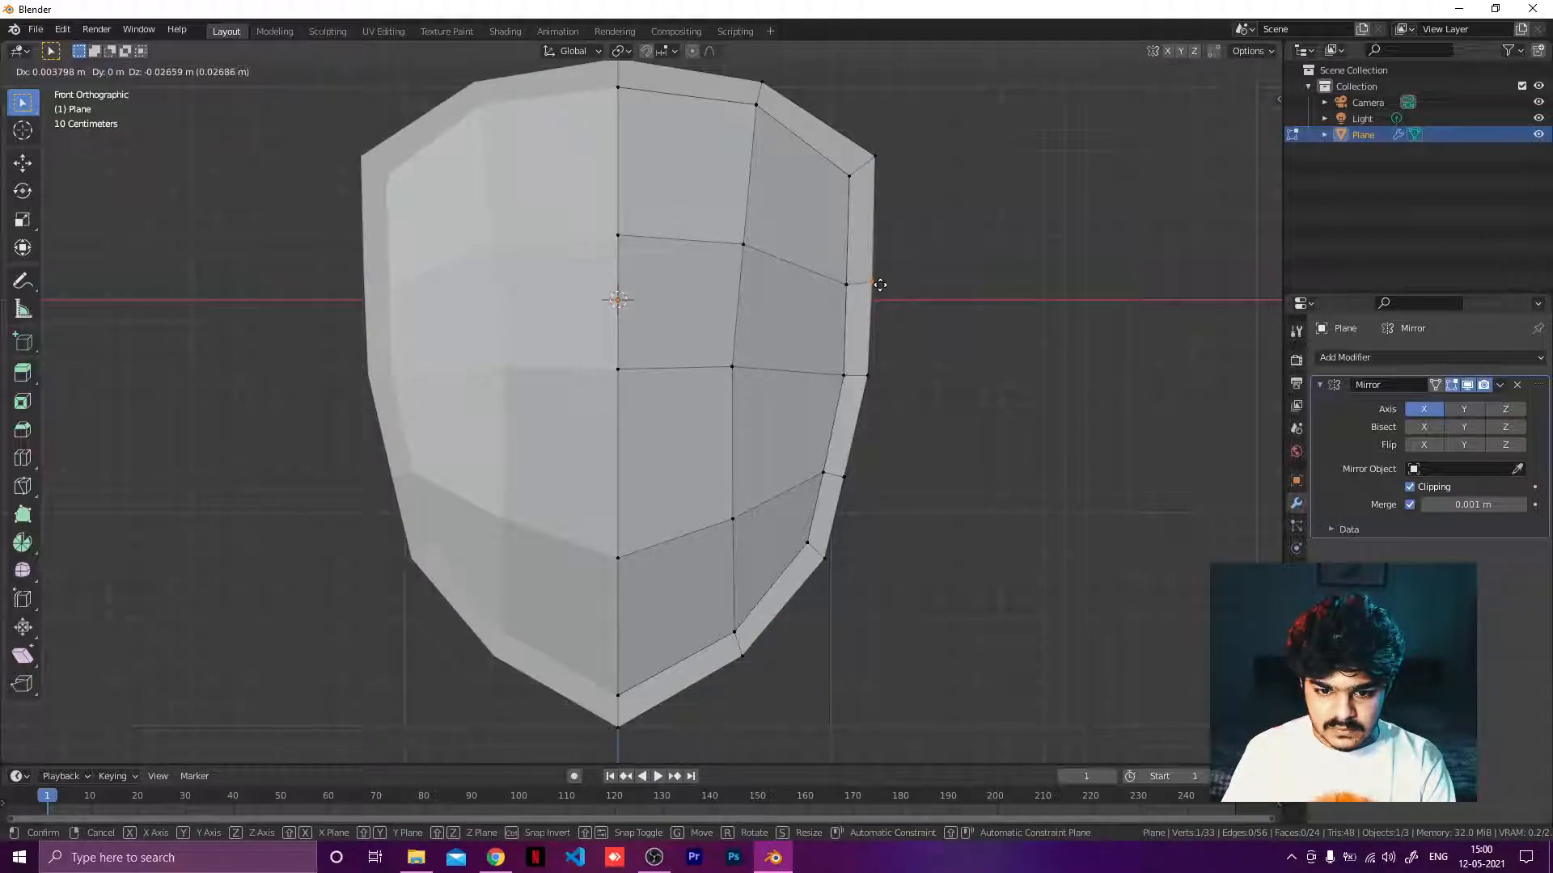
{"action": "left_click", "coordinate": [879, 285]}
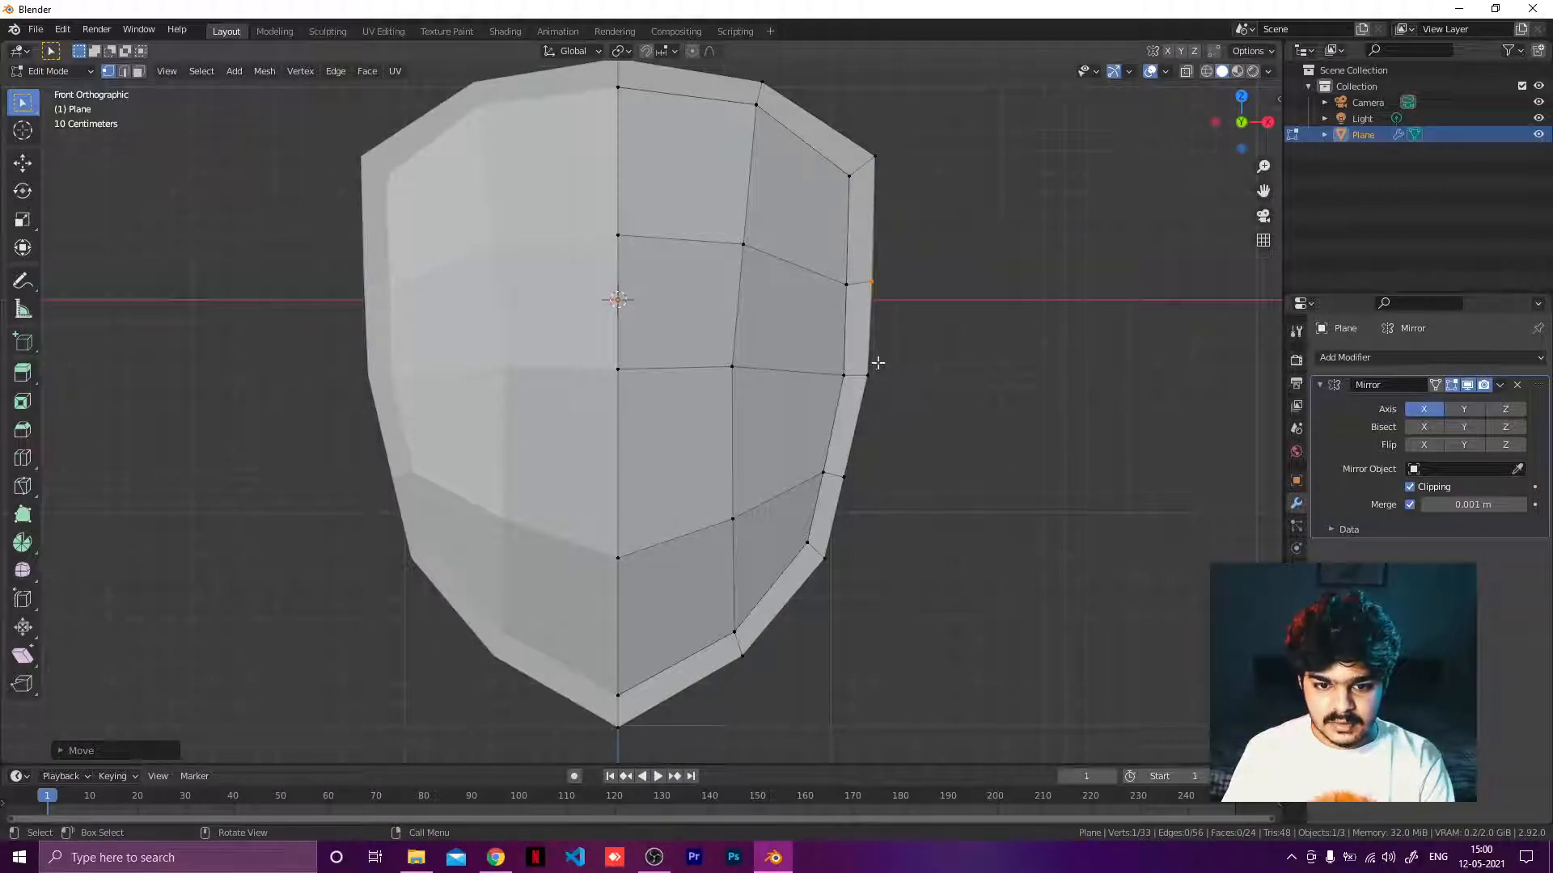
Adjust rim vertices at the top edge, upper right corner and bottom tip of the shield.
{"action": "scroll", "coordinate": [878, 363], "scroll_direction": "down", "scroll_amount": 1}
{"action": "left_click", "coordinate": [737, 133]}
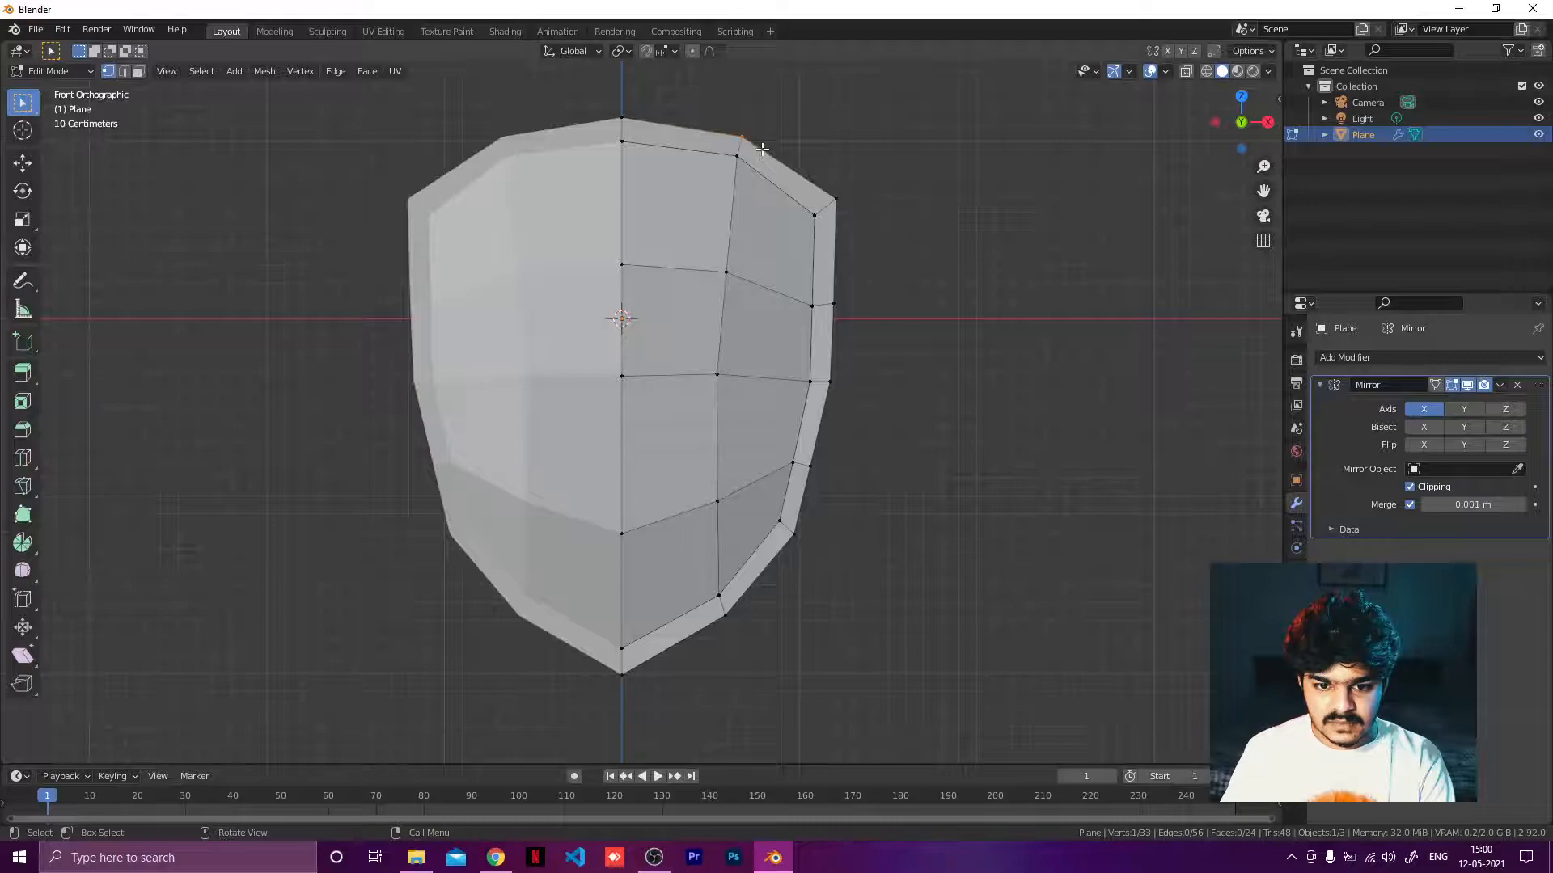
{"action": "key", "text": "g"}
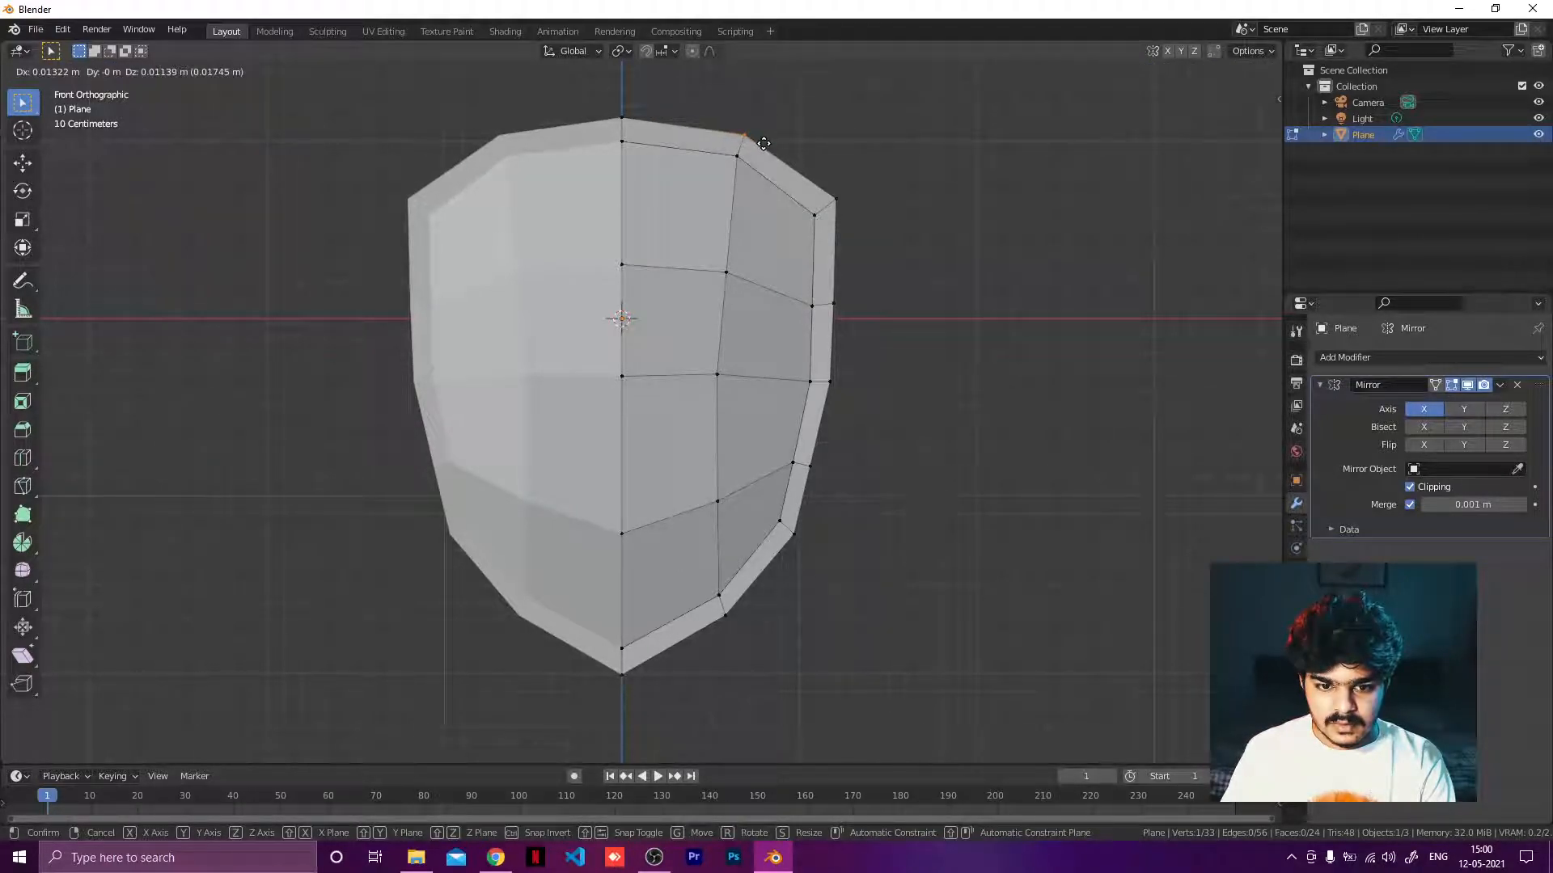
{"action": "left_click", "coordinate": [789, 154]}
{"action": "key", "text": "g"}
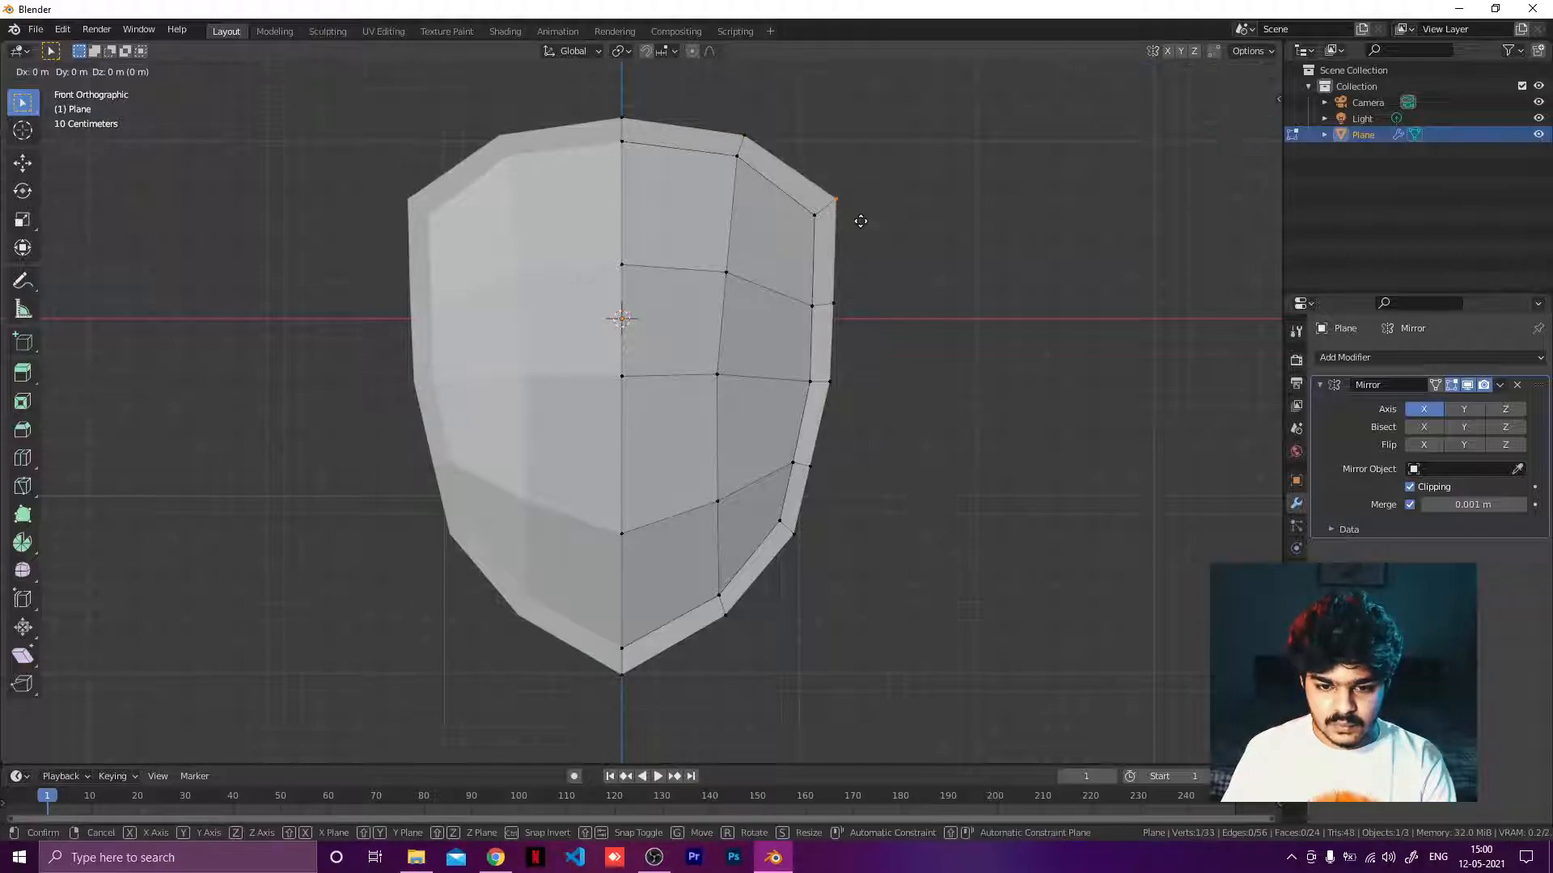
{"action": "left_click", "coordinate": [835, 255]}
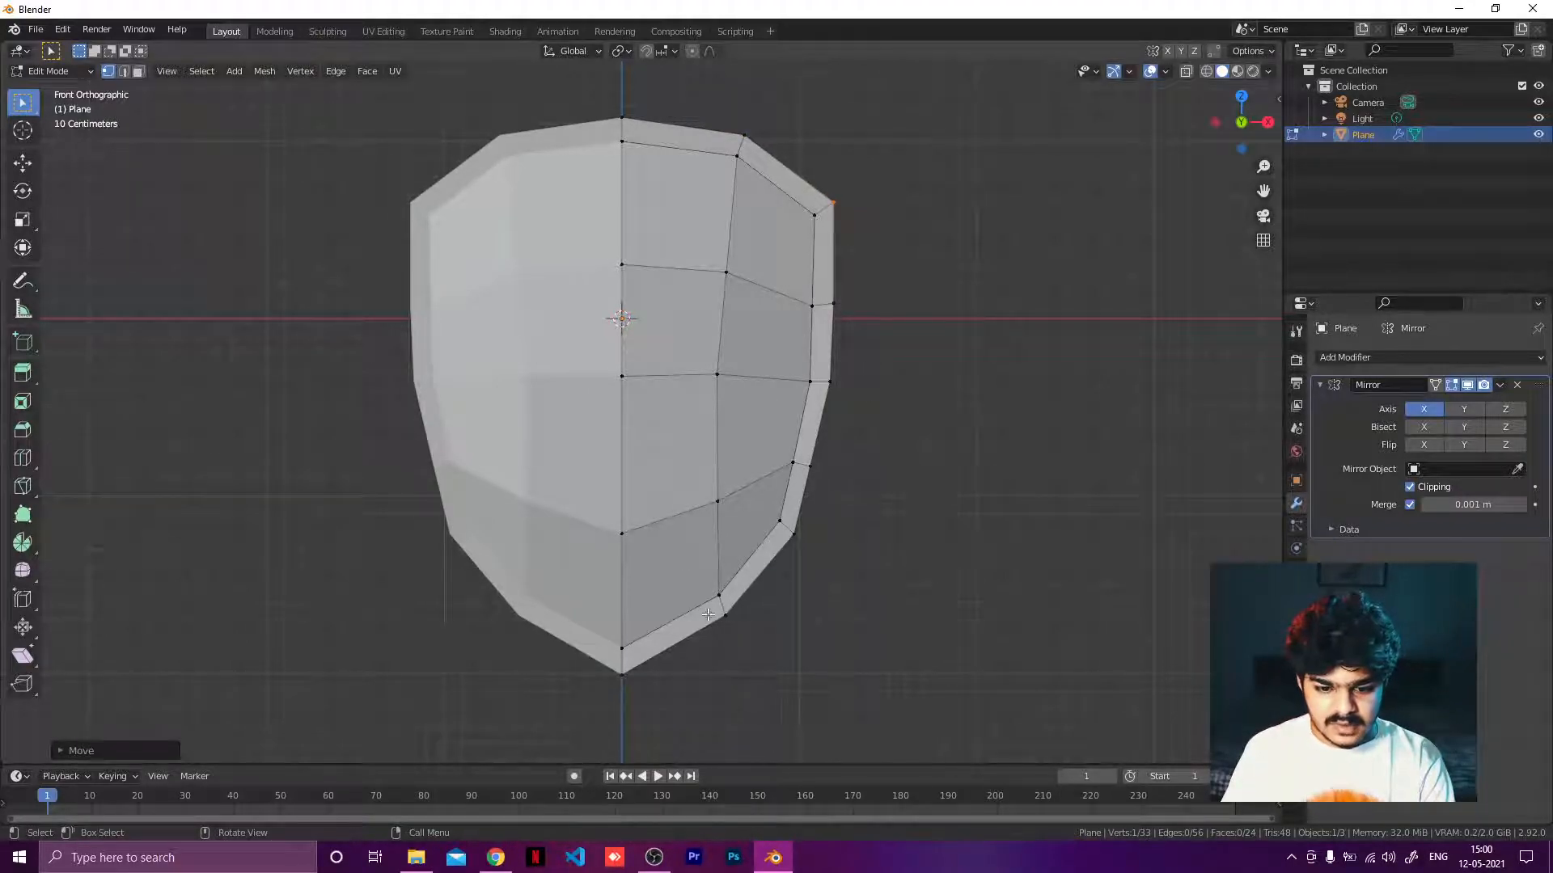
{"action": "left_click", "coordinate": [614, 670]}
{"action": "key", "text": "g"}
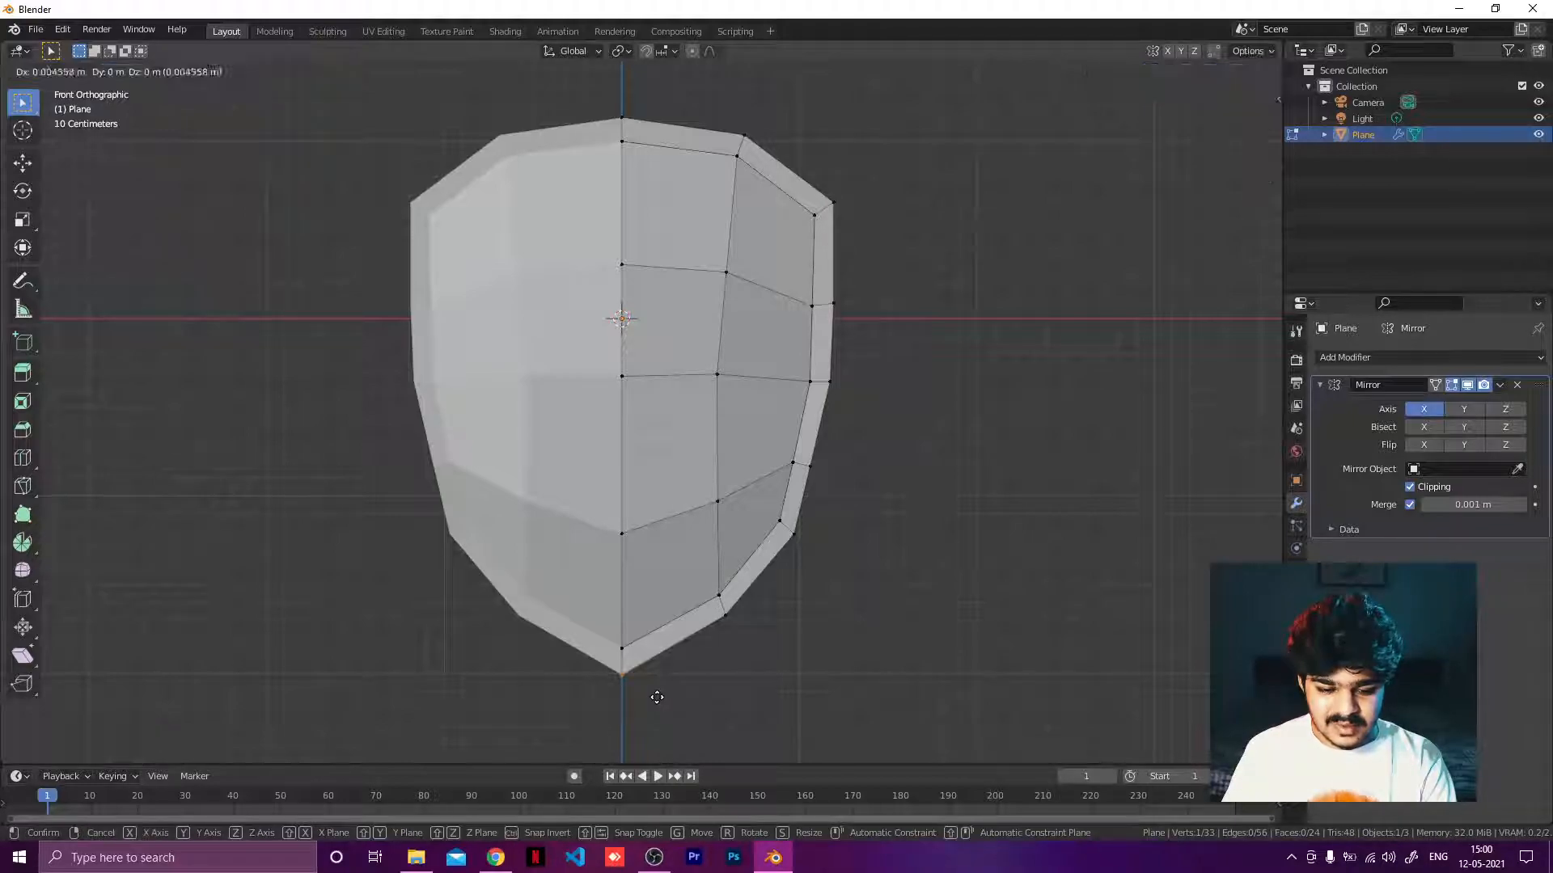
{"action": "left_click", "coordinate": [661, 650]}
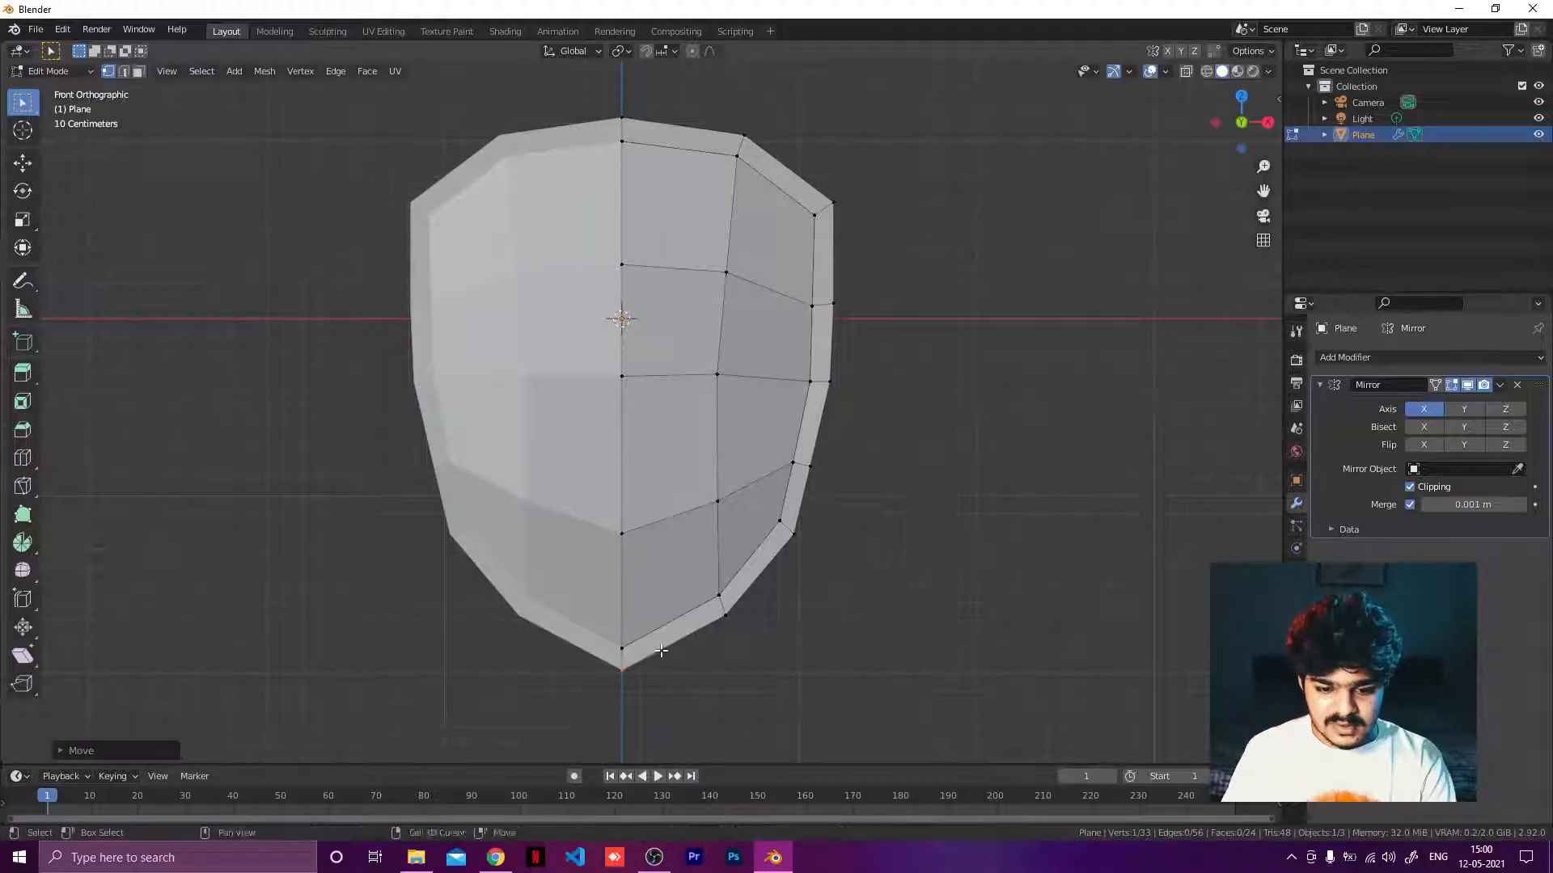
Nudge the lower right rim vertices to smooth the shield's outline.
{"action": "left_click", "coordinate": [794, 541]}
{"action": "key", "text": "g"}
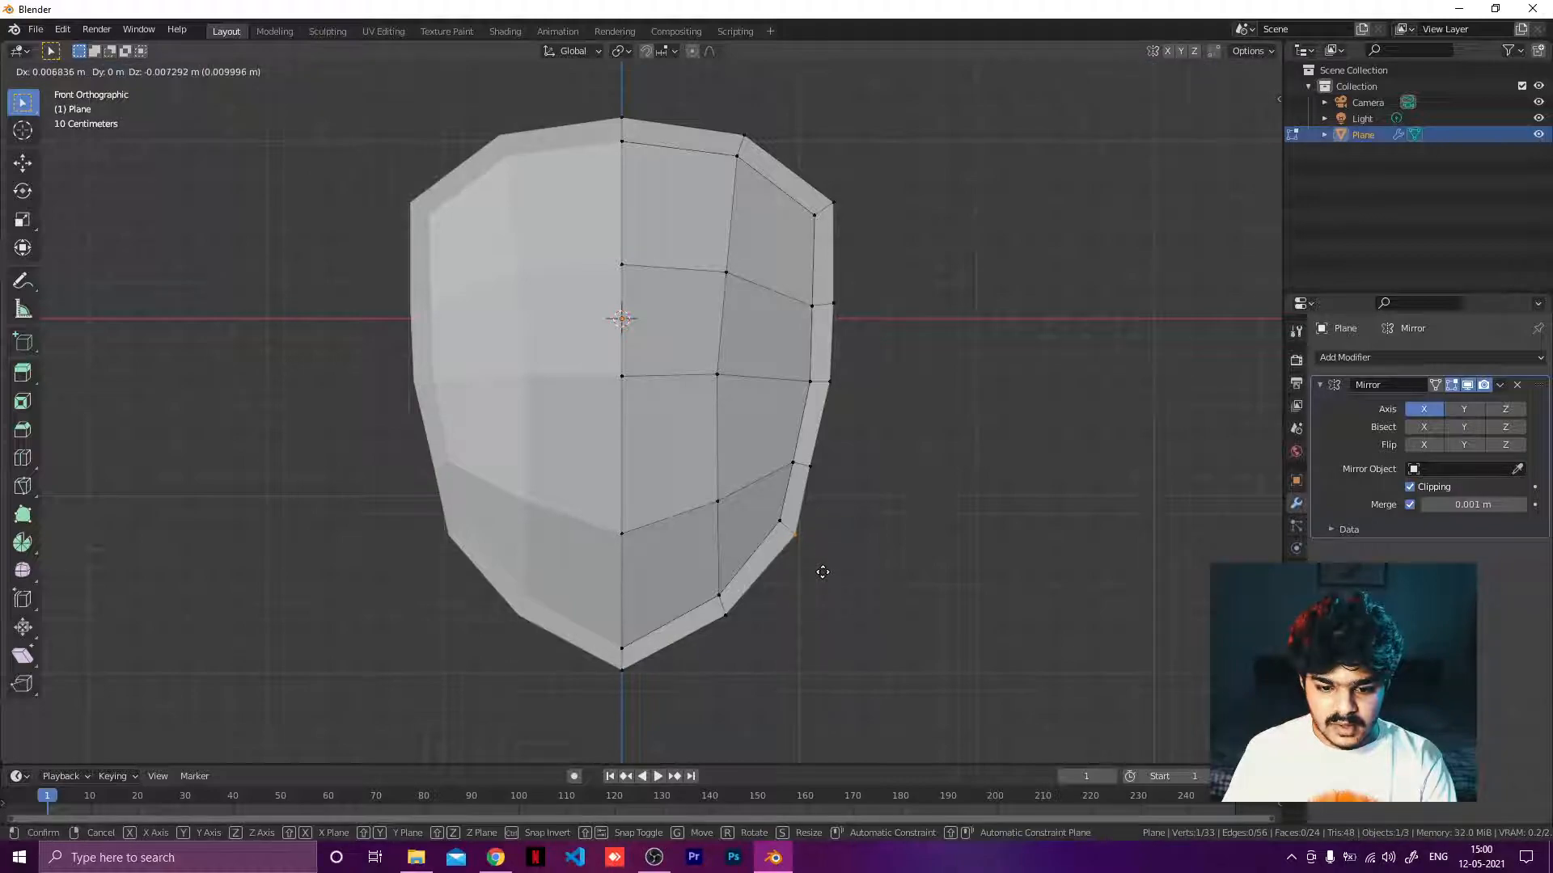
{"action": "left_click", "coordinate": [821, 565]}
{"action": "left_click_drag", "start_coordinate": [808, 456], "coordinate": [837, 503]}
{"action": "key", "text": "g"}
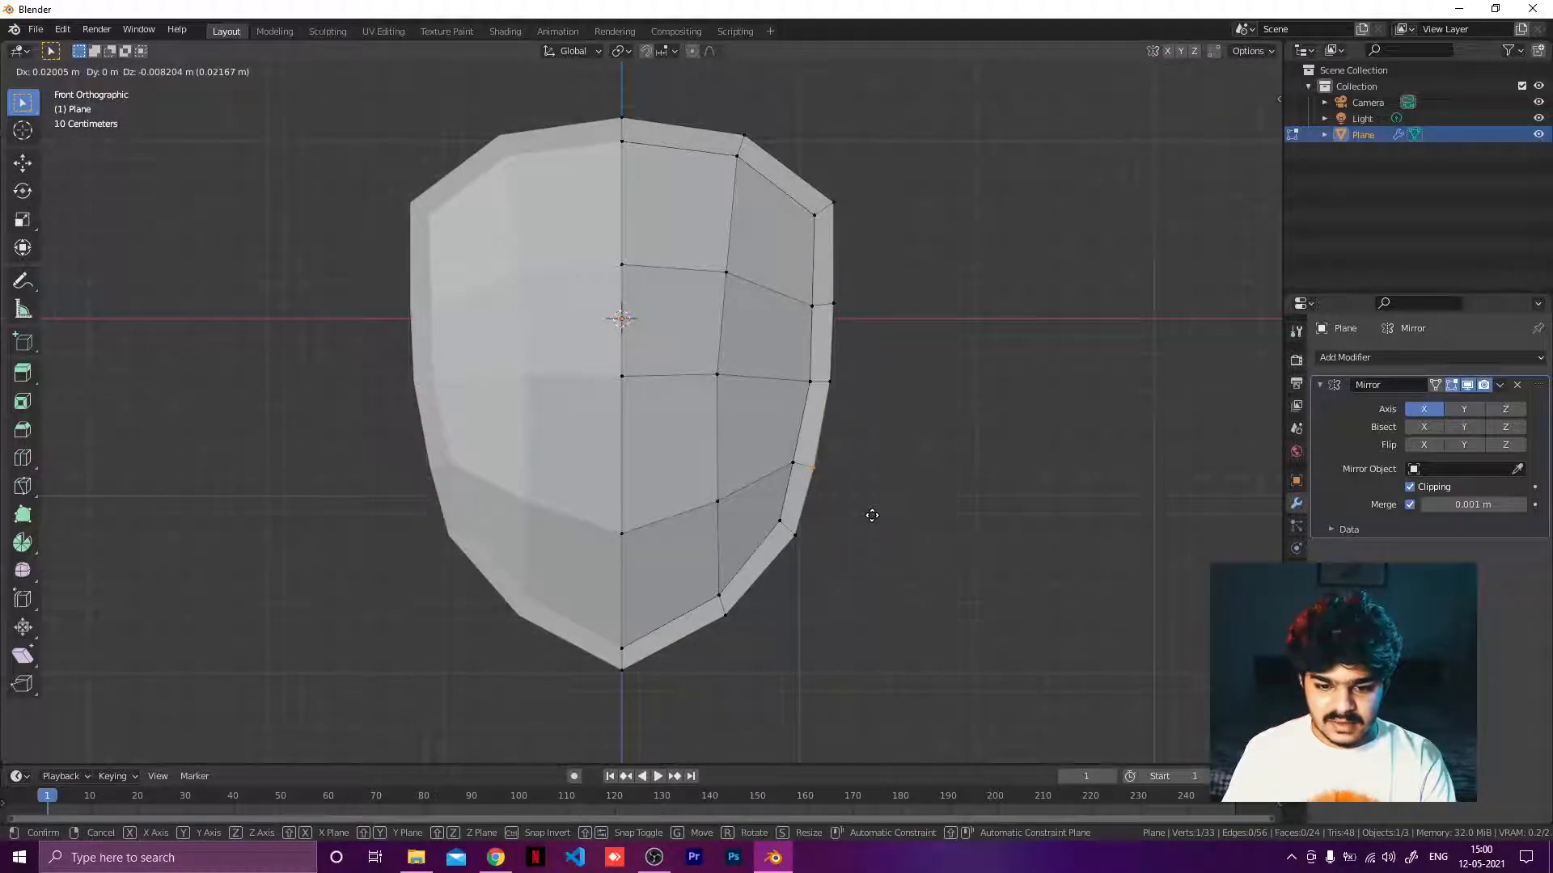
{"action": "left_click", "coordinate": [862, 510]}
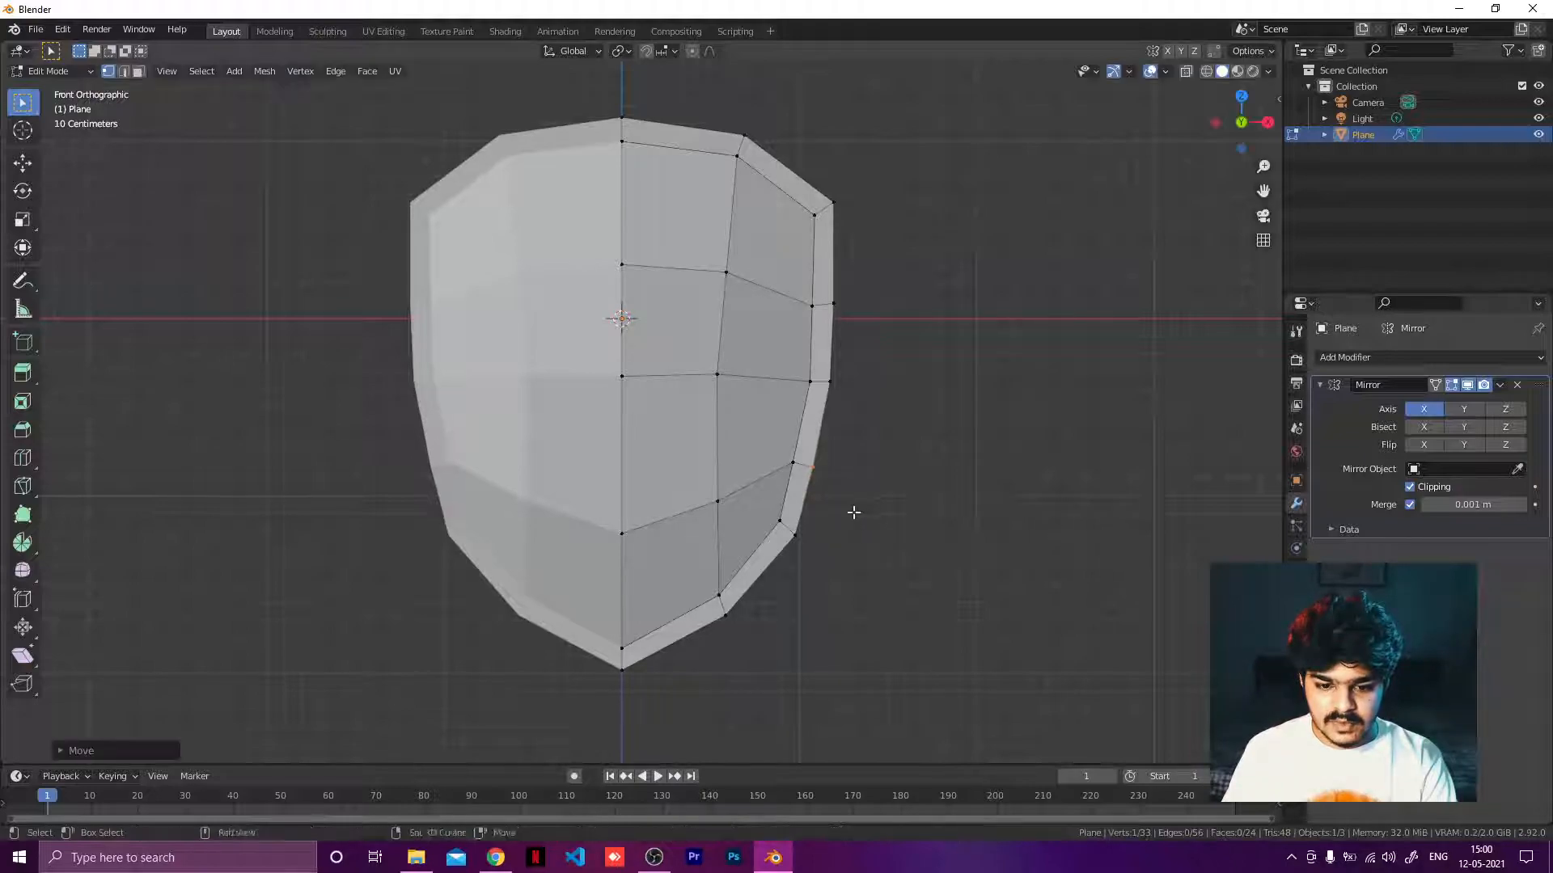
Move the lower right rim vertex slightly outward to straighten the shield's side.
{"action": "left_click", "coordinate": [819, 554]}
{"action": "key", "text": "g"}
{"action": "left_click", "coordinate": [808, 553]}
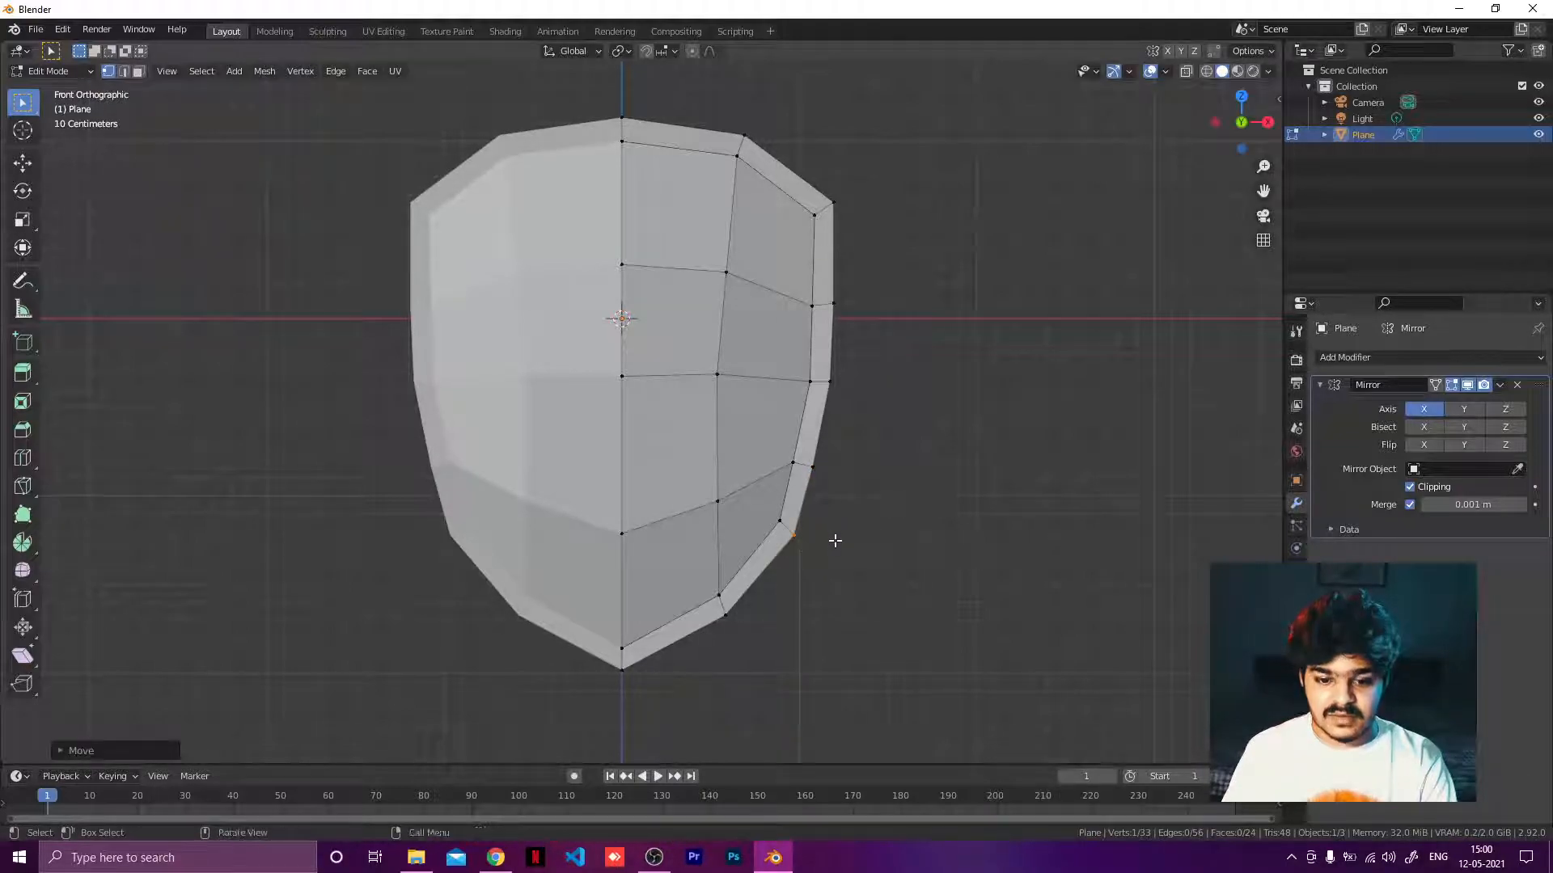
{"action": "key", "text": "g"}
{"action": "left_click", "coordinate": [831, 550]}
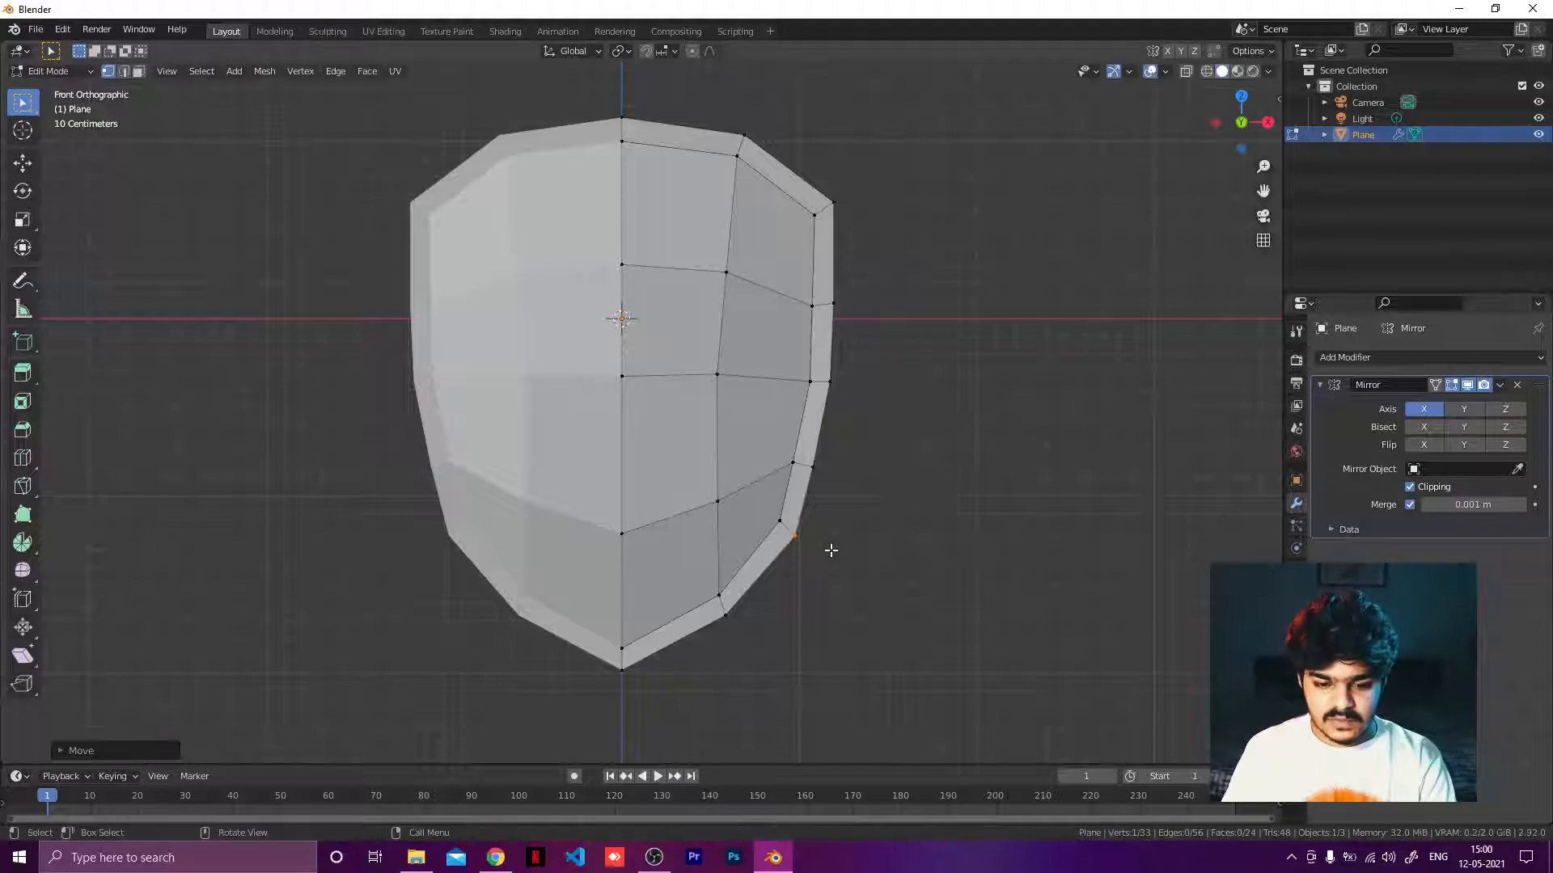
Select the outer rim edge loop and extrude it 0.1 m along the Y axis to give the rim thickness.
{"action": "middle_click_drag", "start_coordinate": [886, 420], "coordinate": [914, 385]}
{"action": "left_click", "coordinate": [636, 99], "text": "alt"}
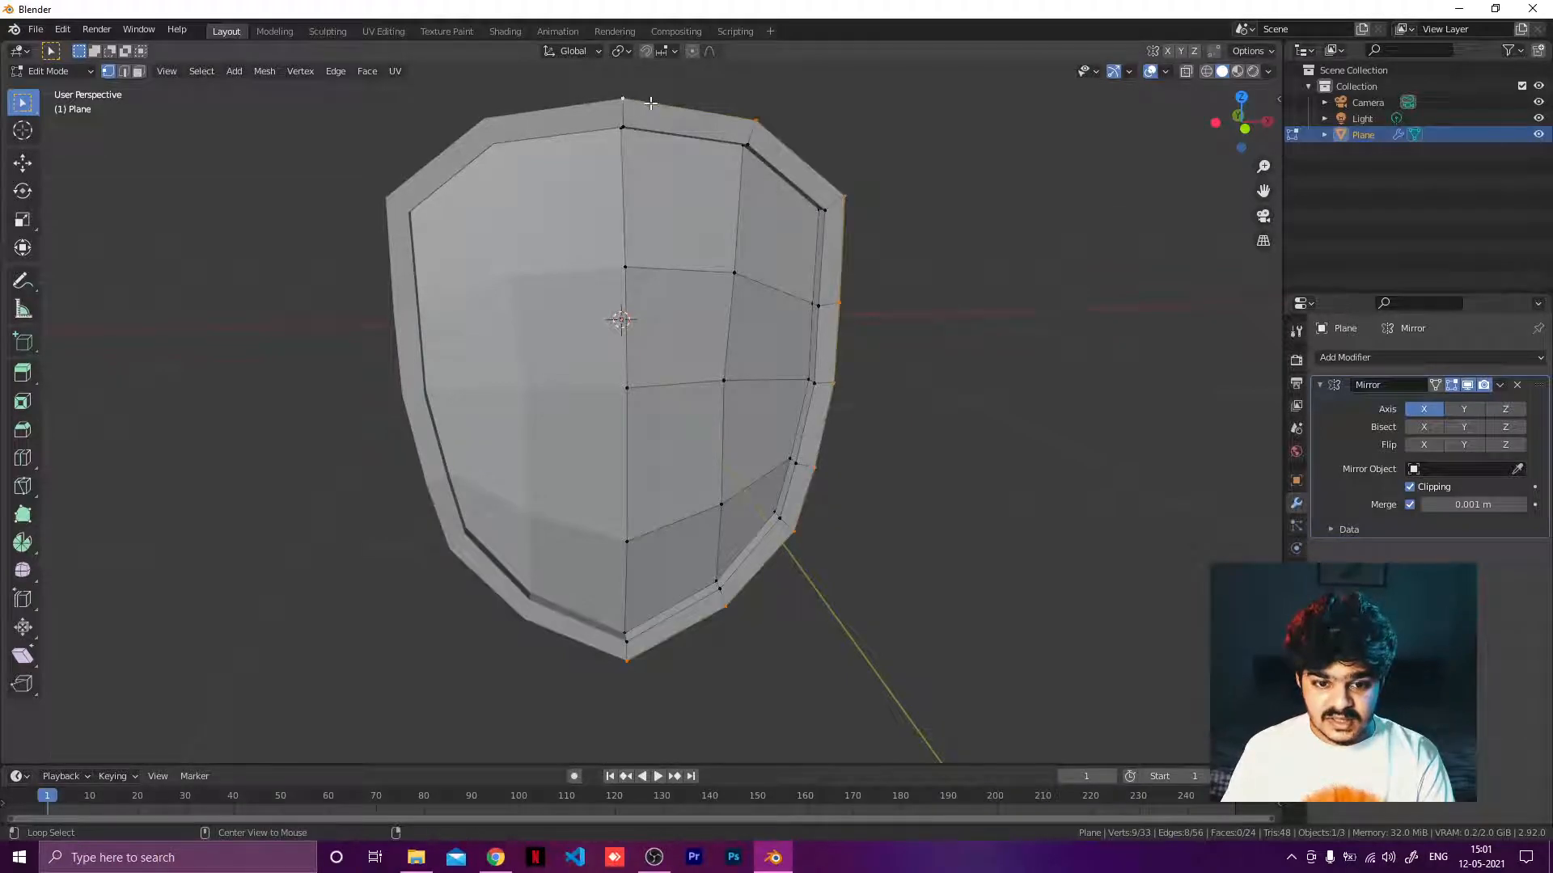
{"action": "middle_click_drag", "start_coordinate": [891, 405], "coordinate": [686, 398]}
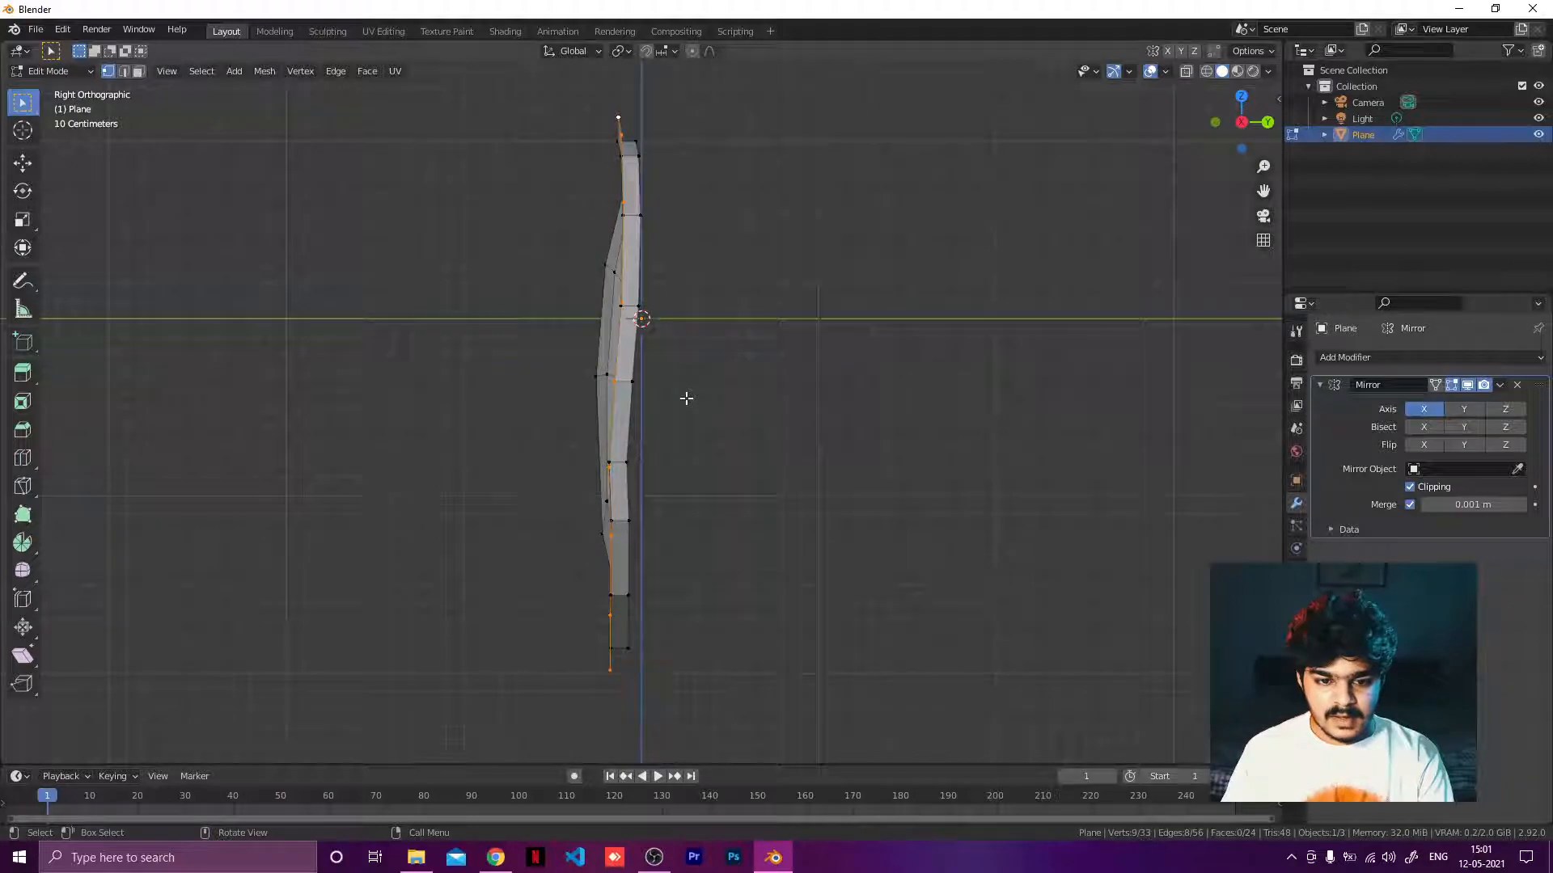
{"action": "key", "text": "g"}
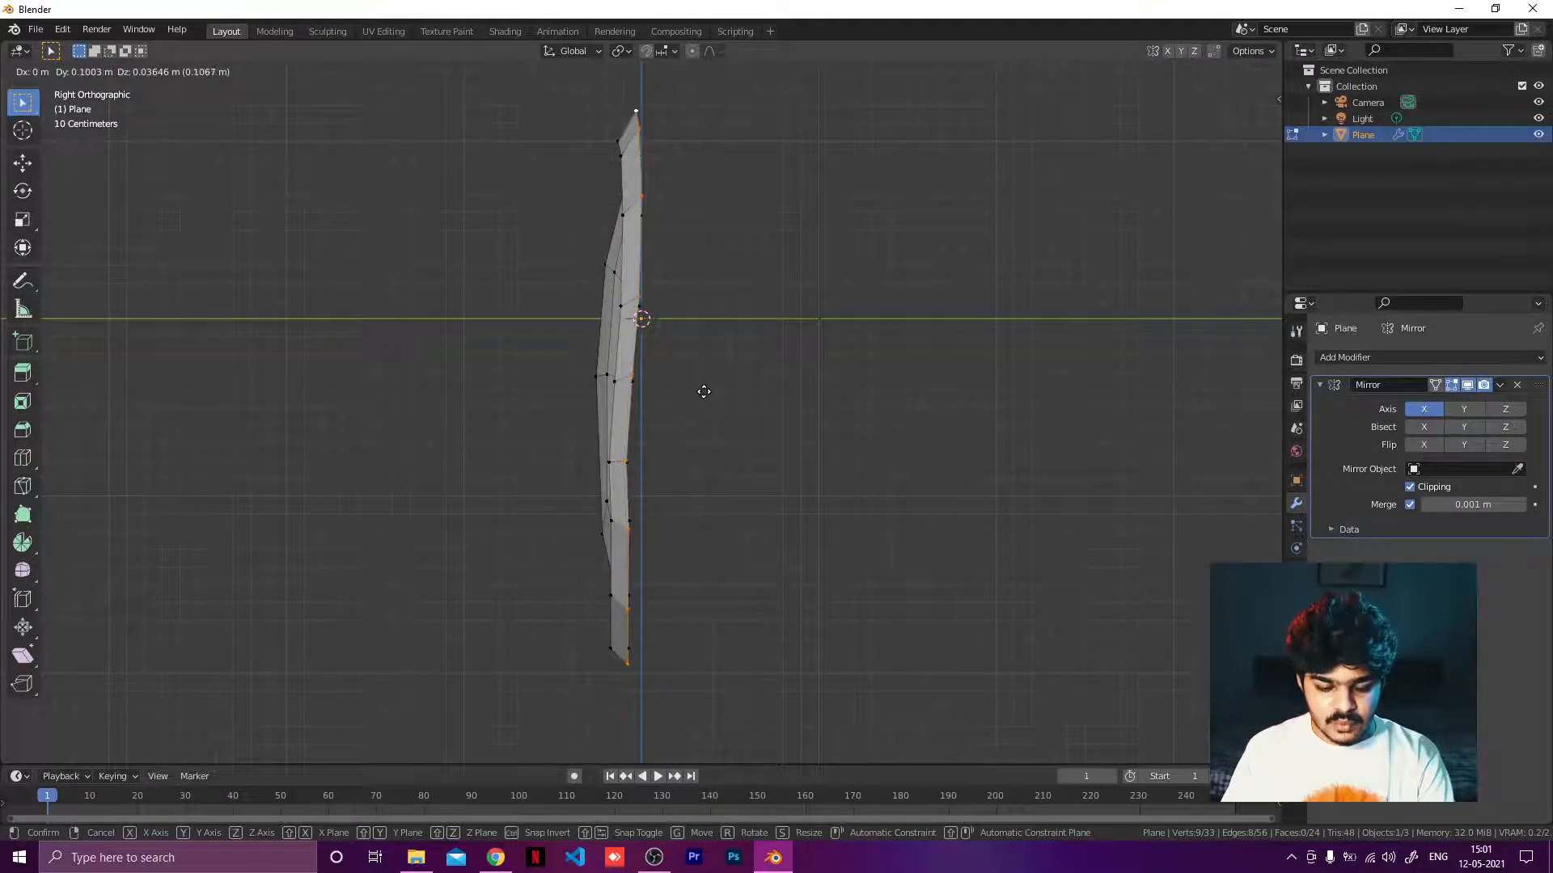
{"action": "key", "text": "y"}
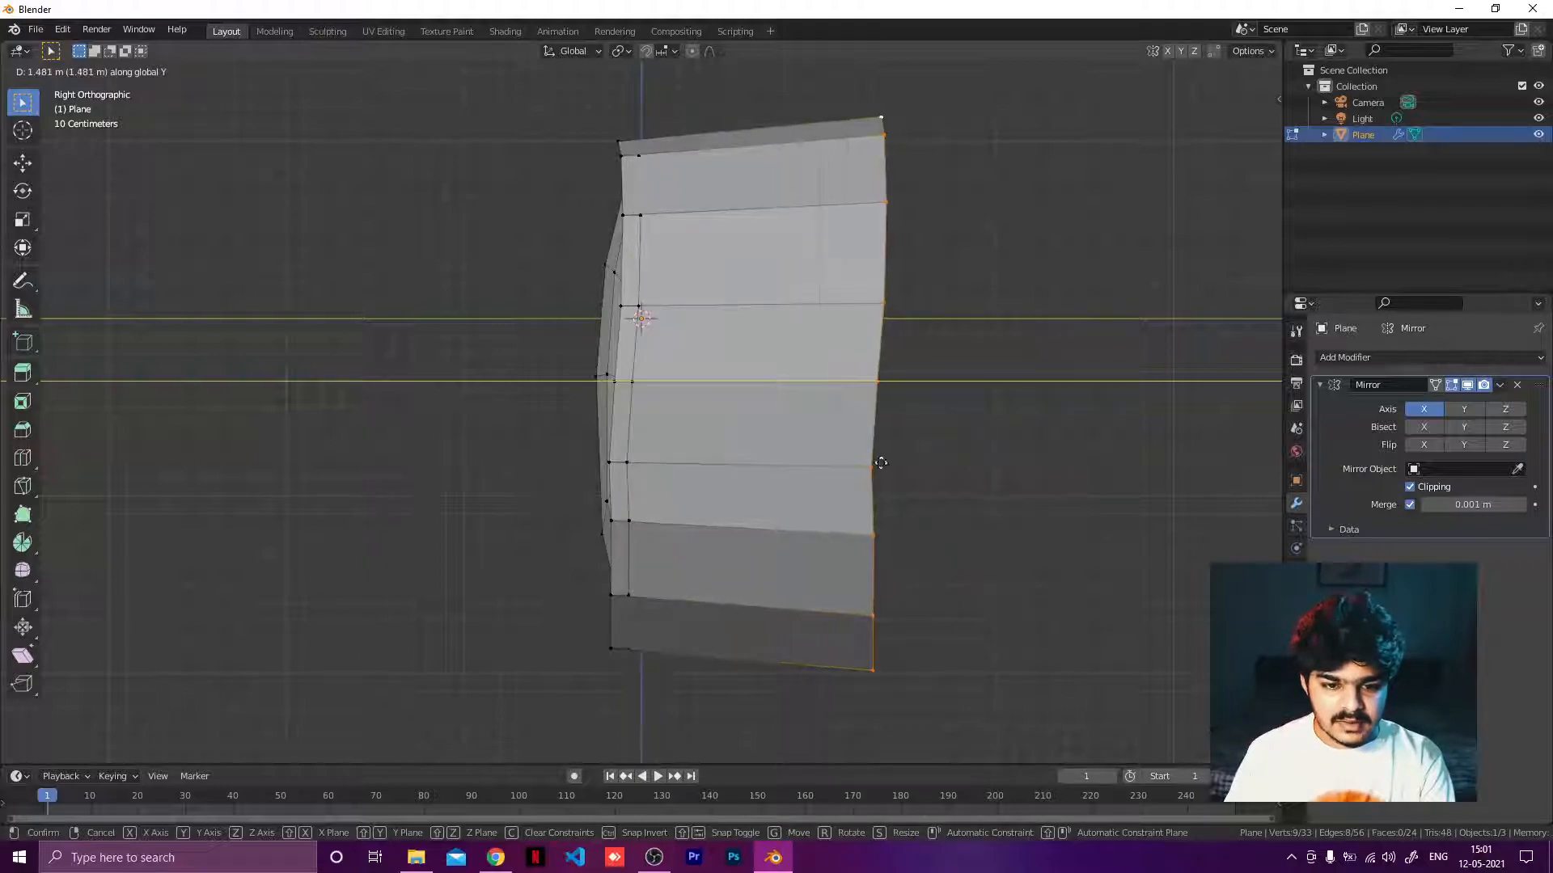
{"action": "right_click", "coordinate": [574, 533]}
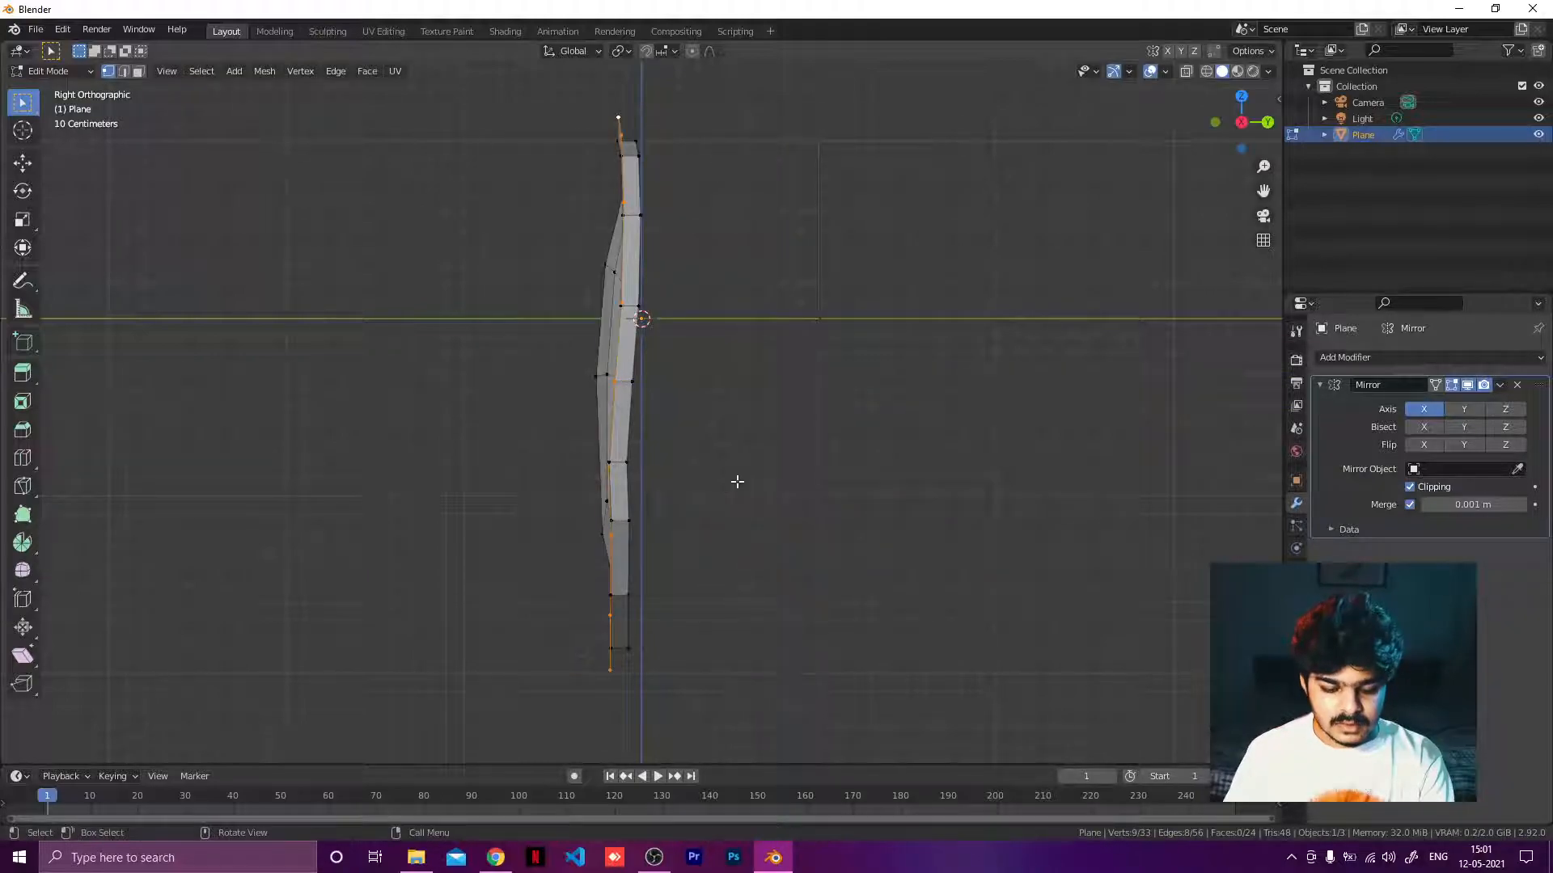
{"action": "key", "text": "e"}
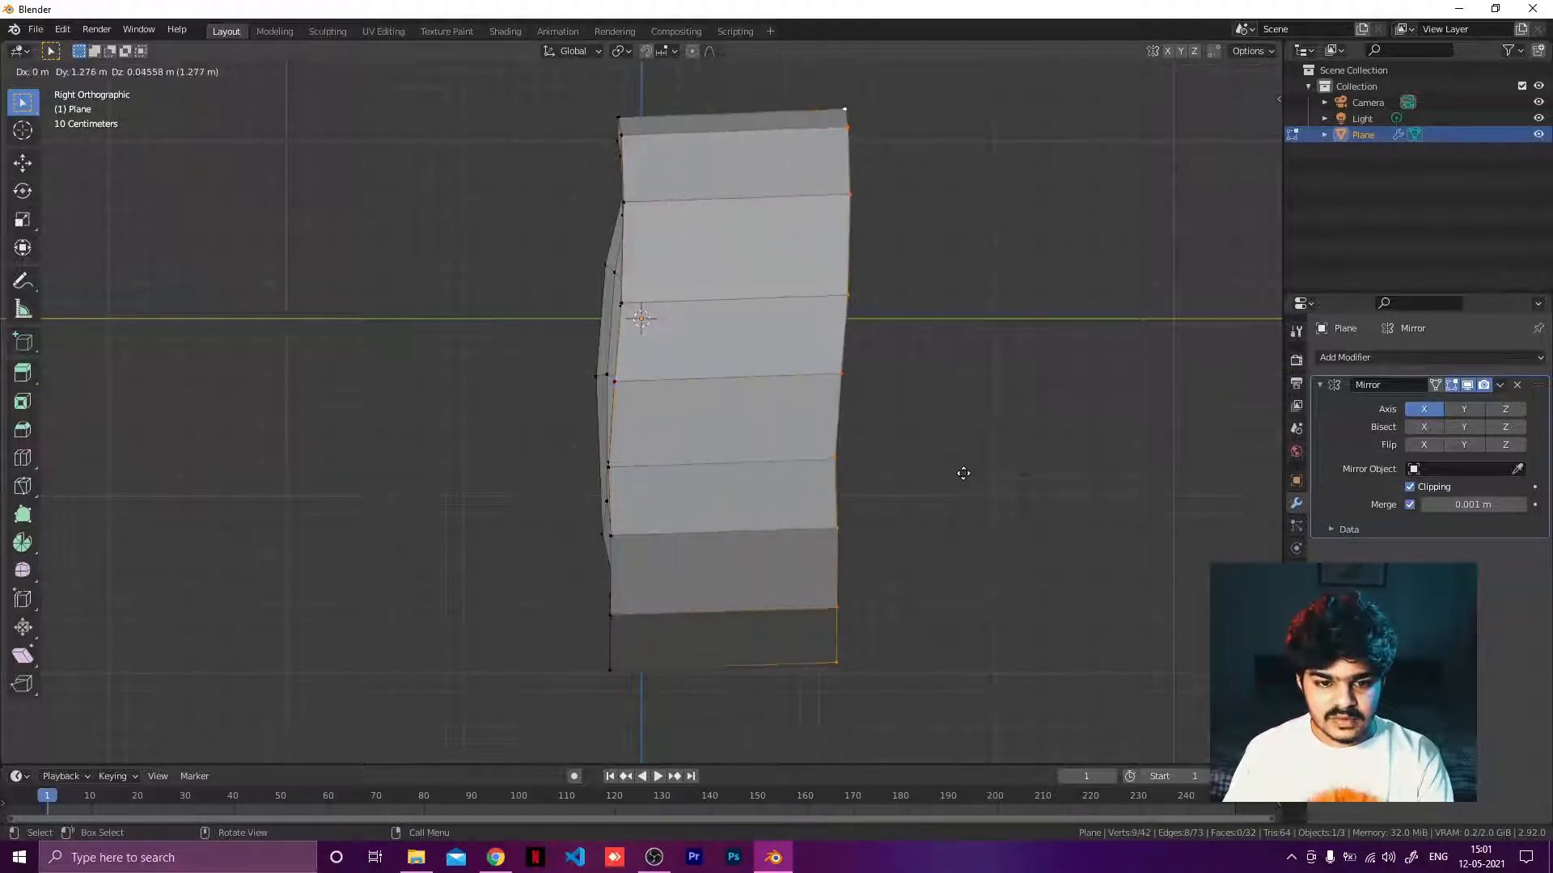
{"action": "right_click", "coordinate": [968, 470]}
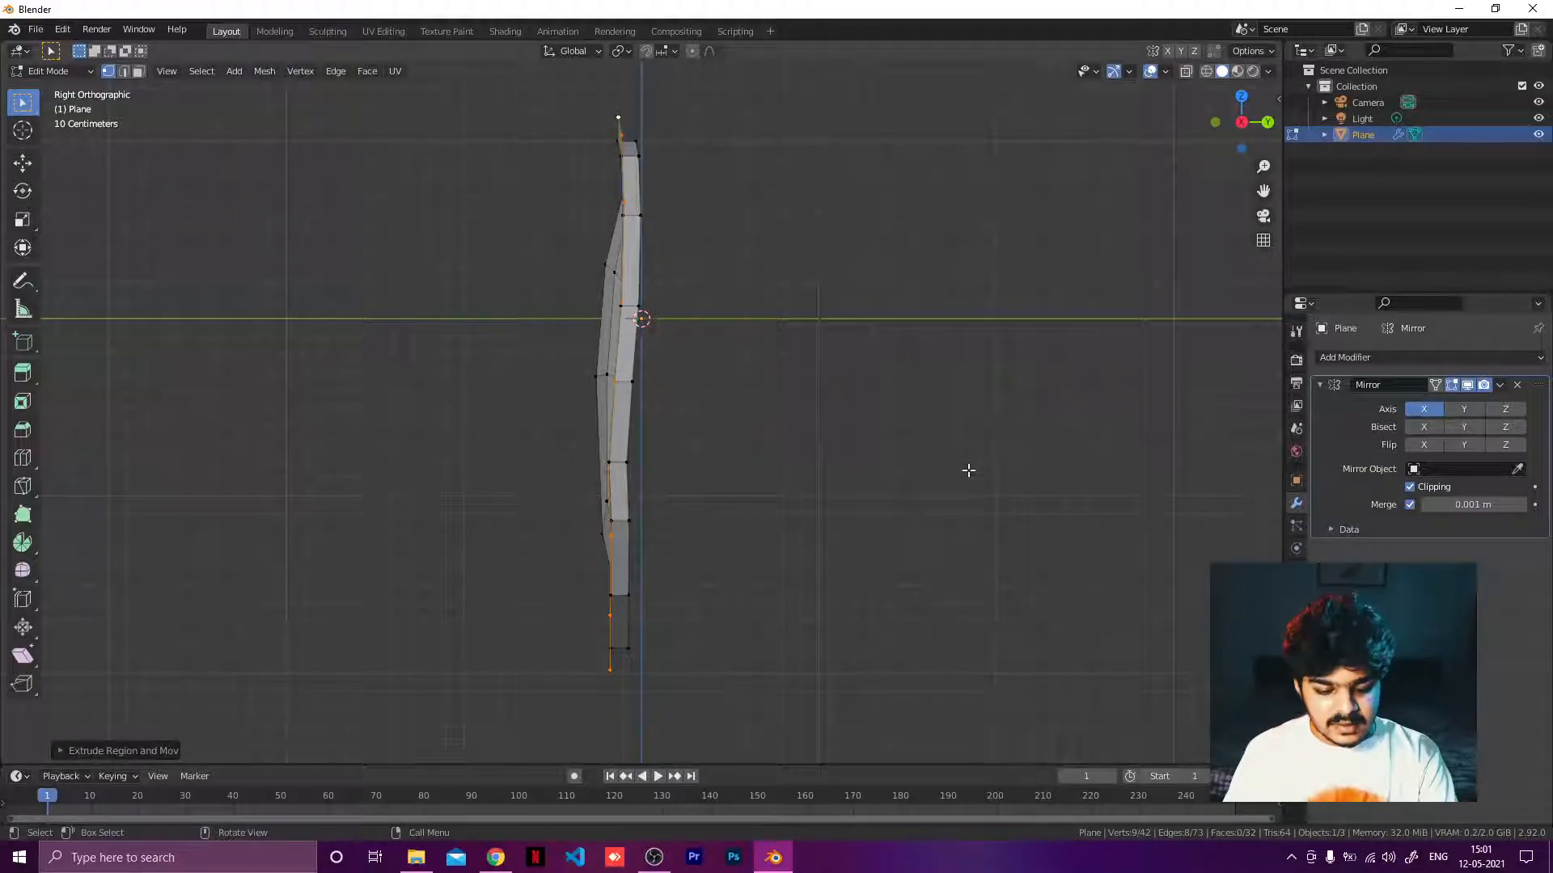
{"action": "type", "text": "gy"}
{"action": "type", "text": "0.1"}
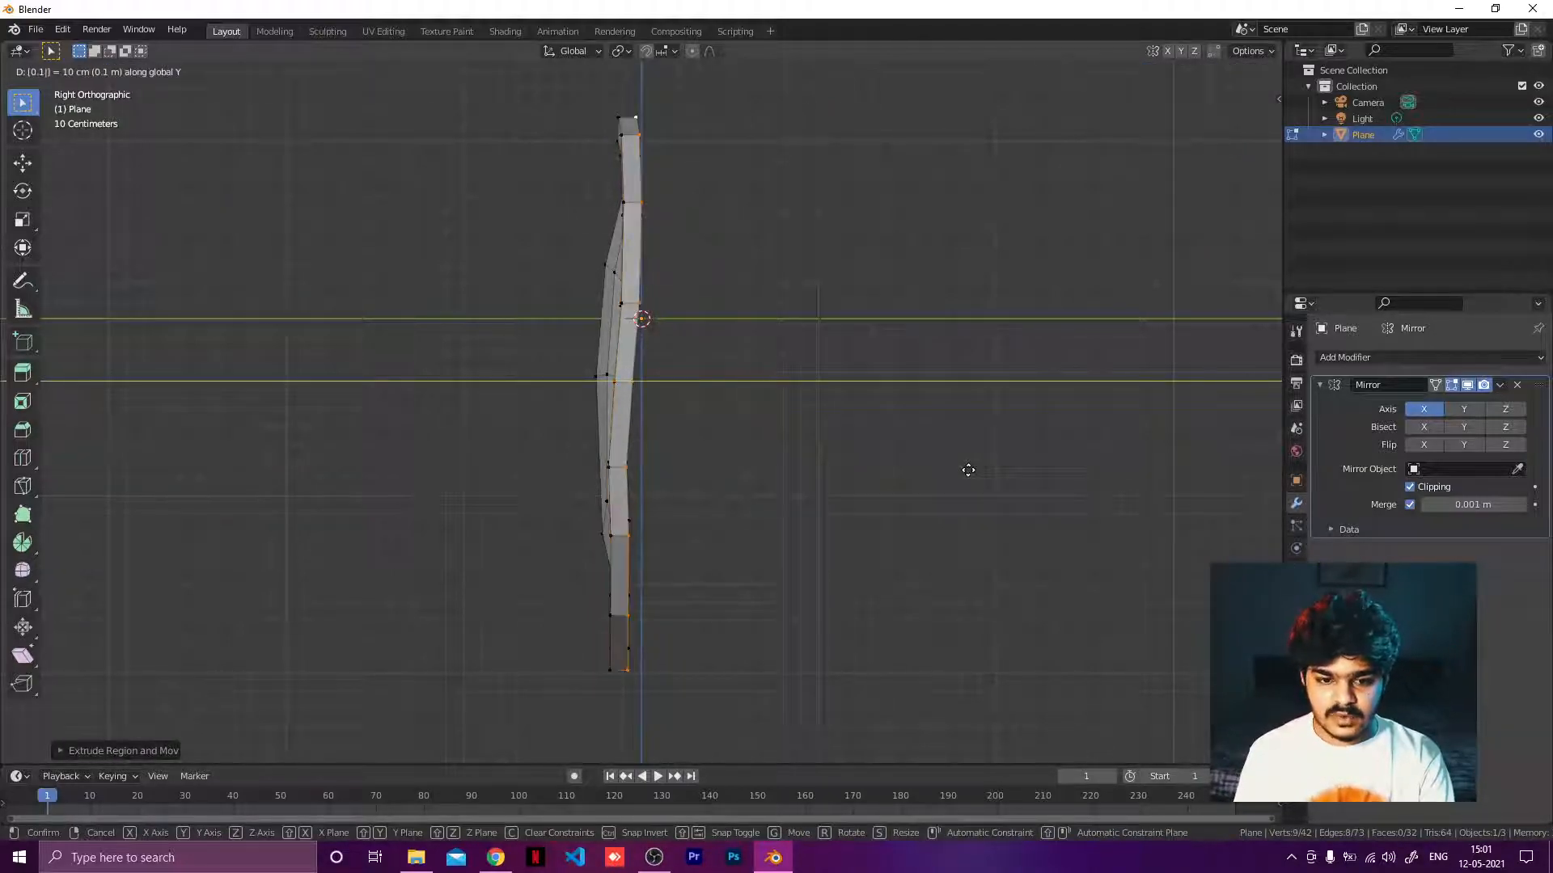
{"action": "key", "text": "Return"}
Try to fill the selected rim loop with Grid Fill.
{"action": "middle_click_drag", "start_coordinate": [677, 442], "coordinate": [576, 457]}
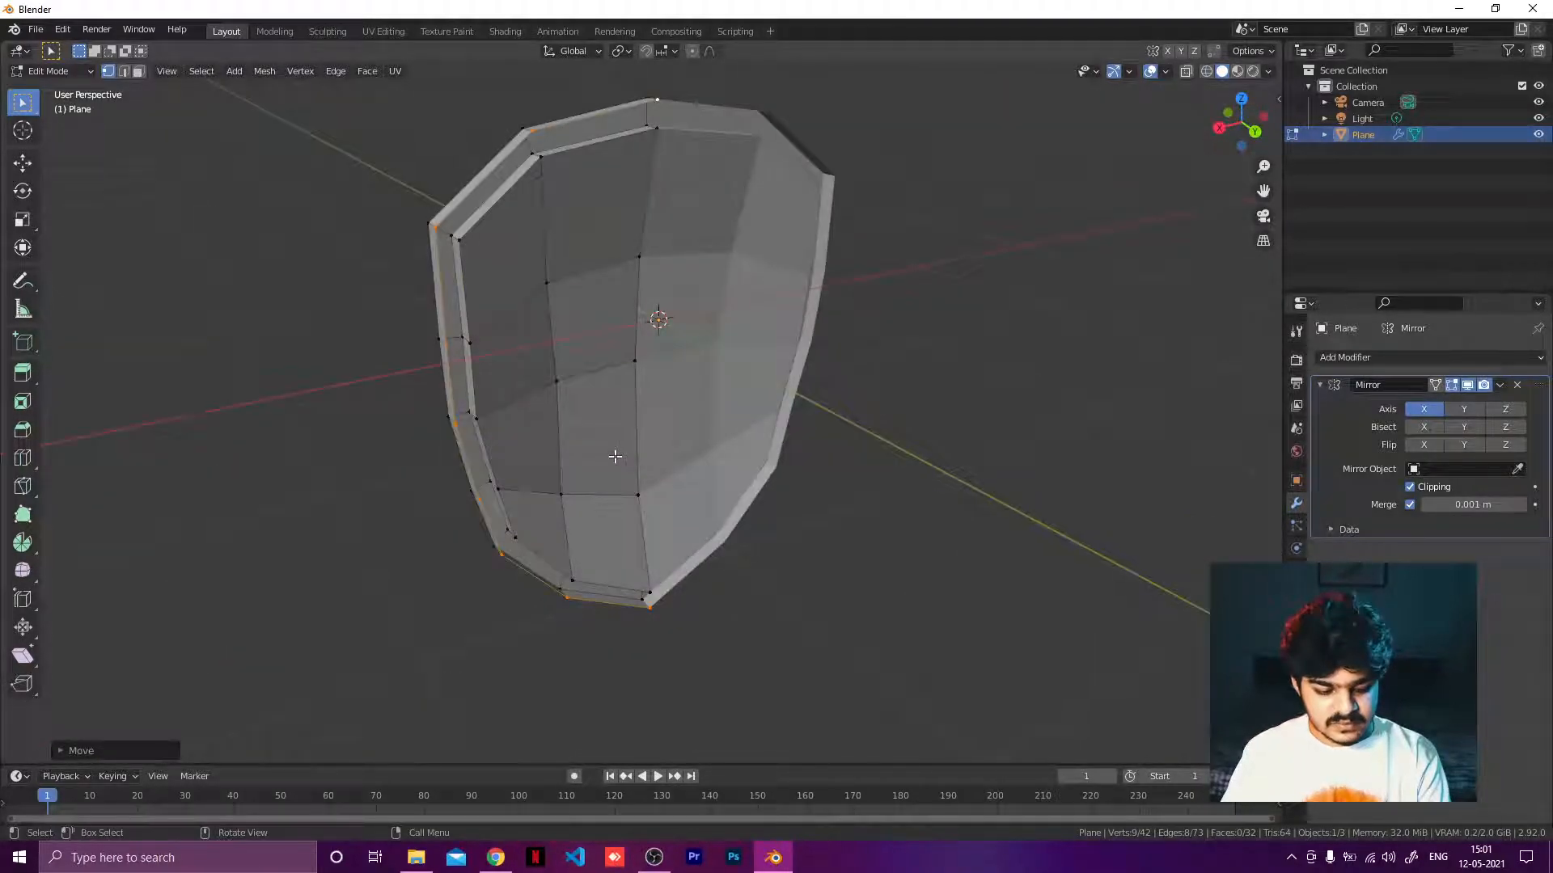
{"action": "key", "text": "F3"}
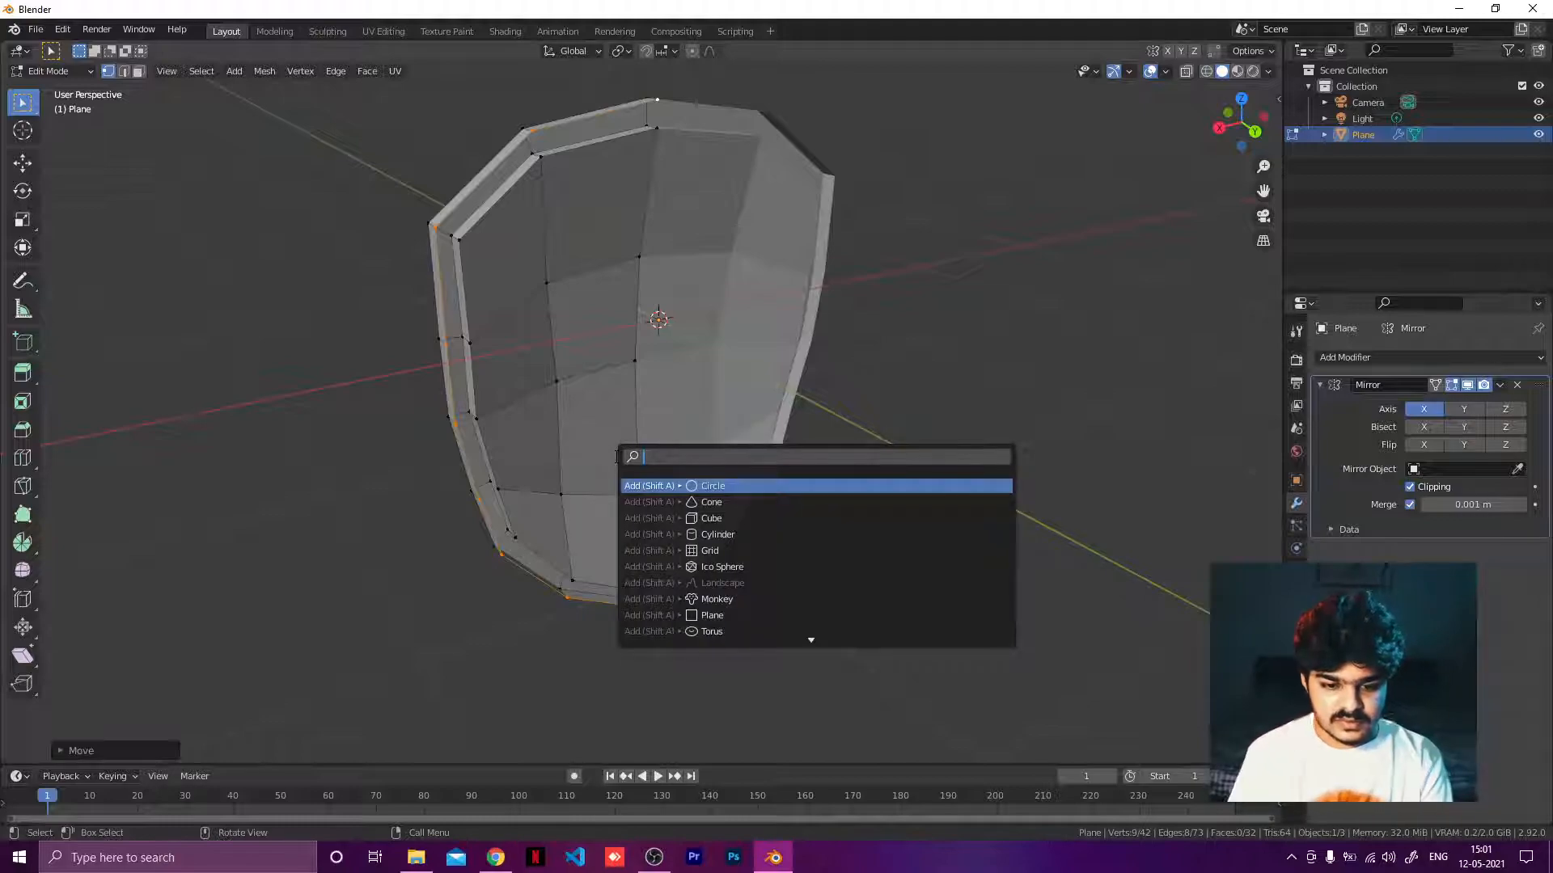
{"action": "type", "text": "grid"}
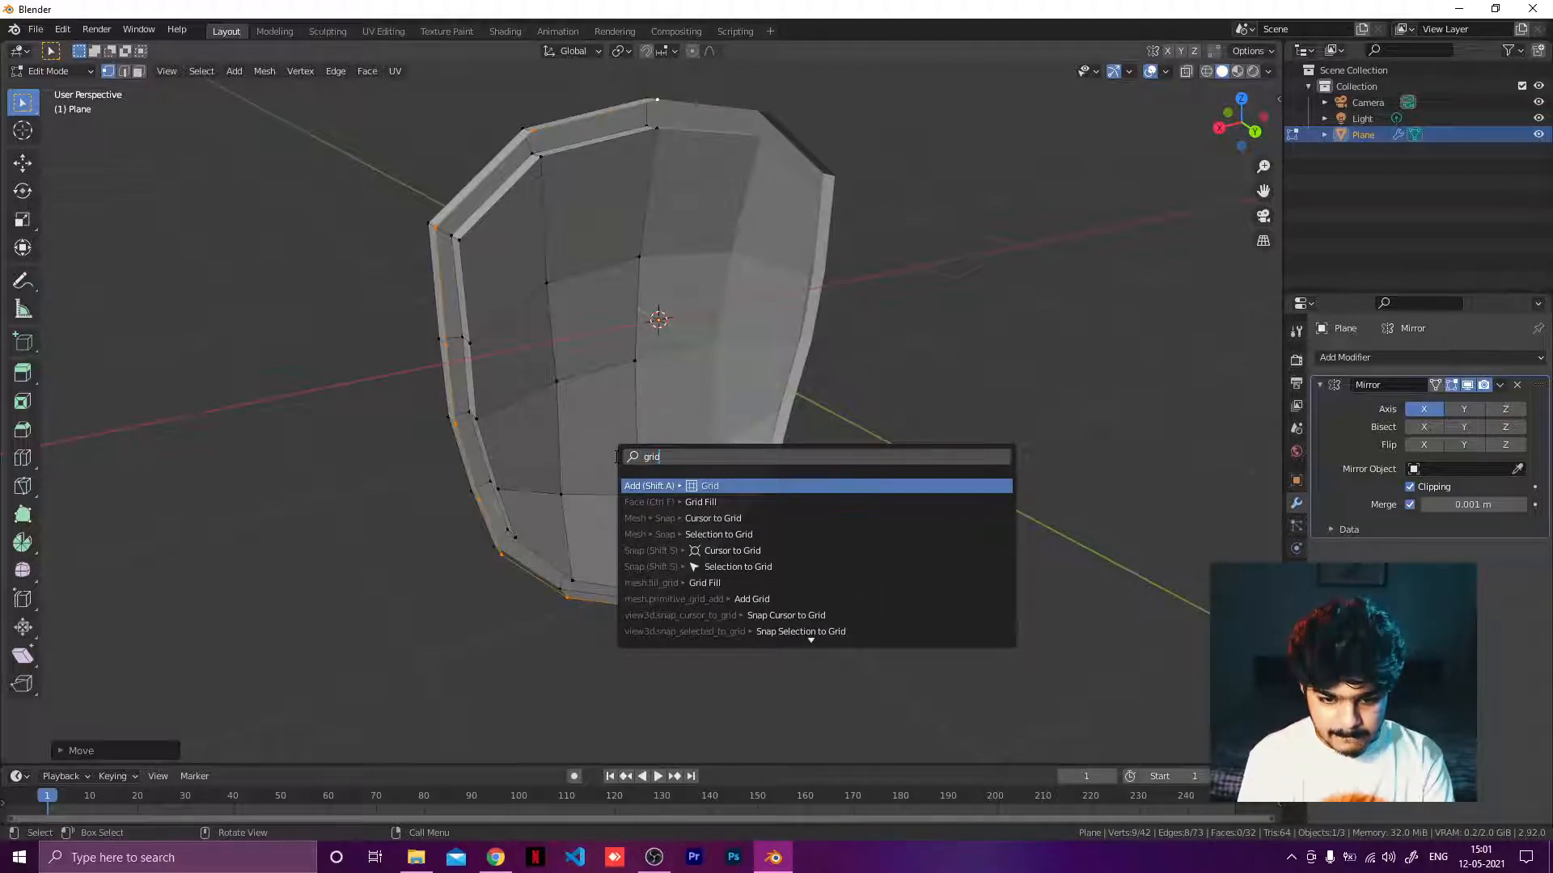
{"action": "key", "text": "Down"}
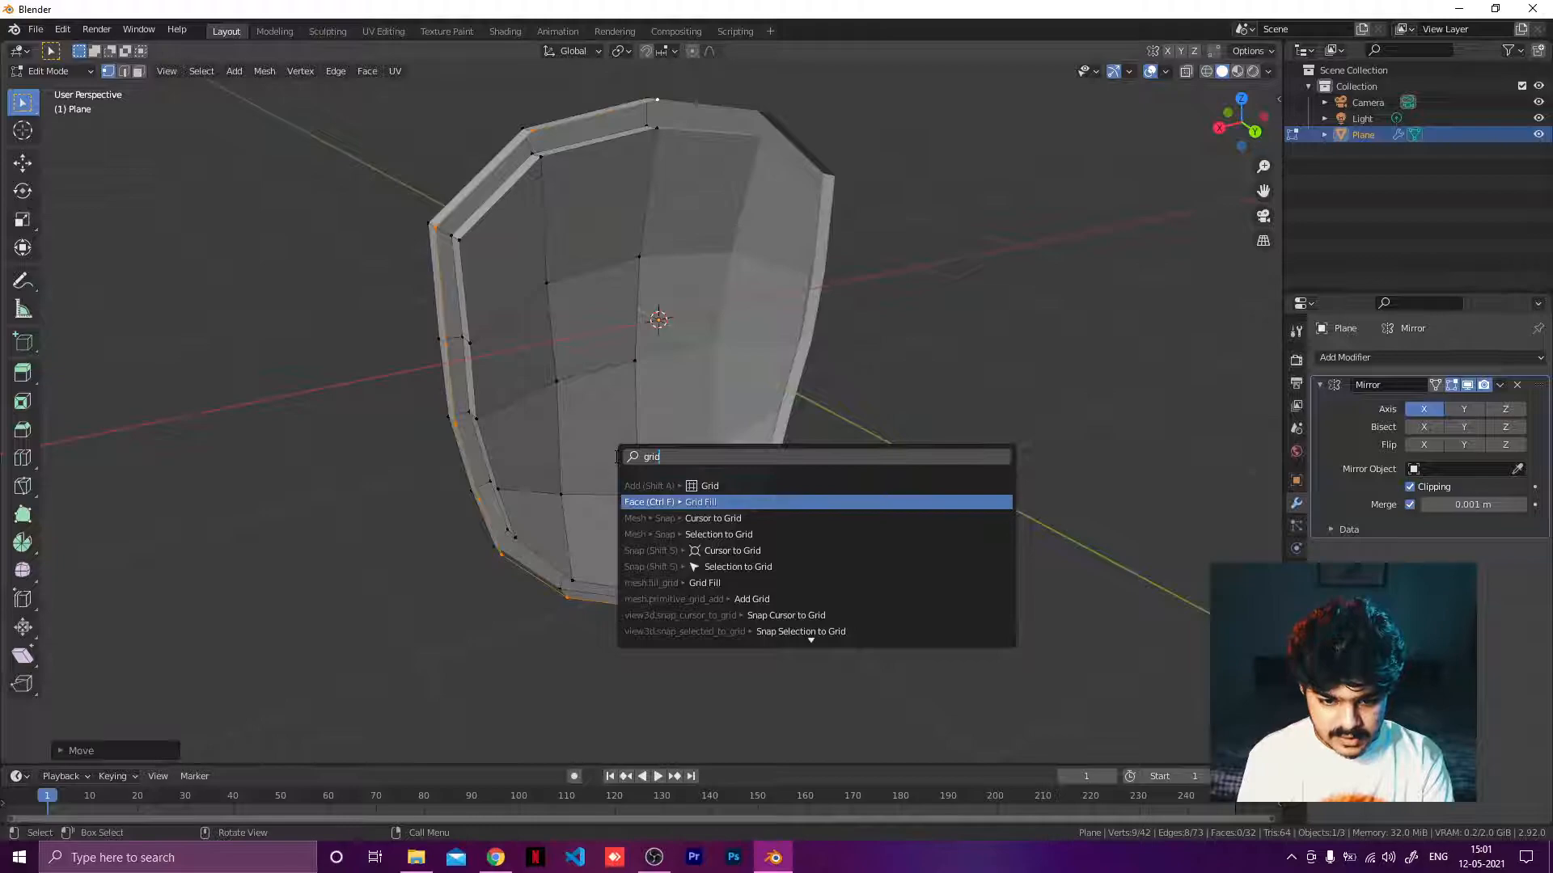
{"action": "key", "text": "Return"}
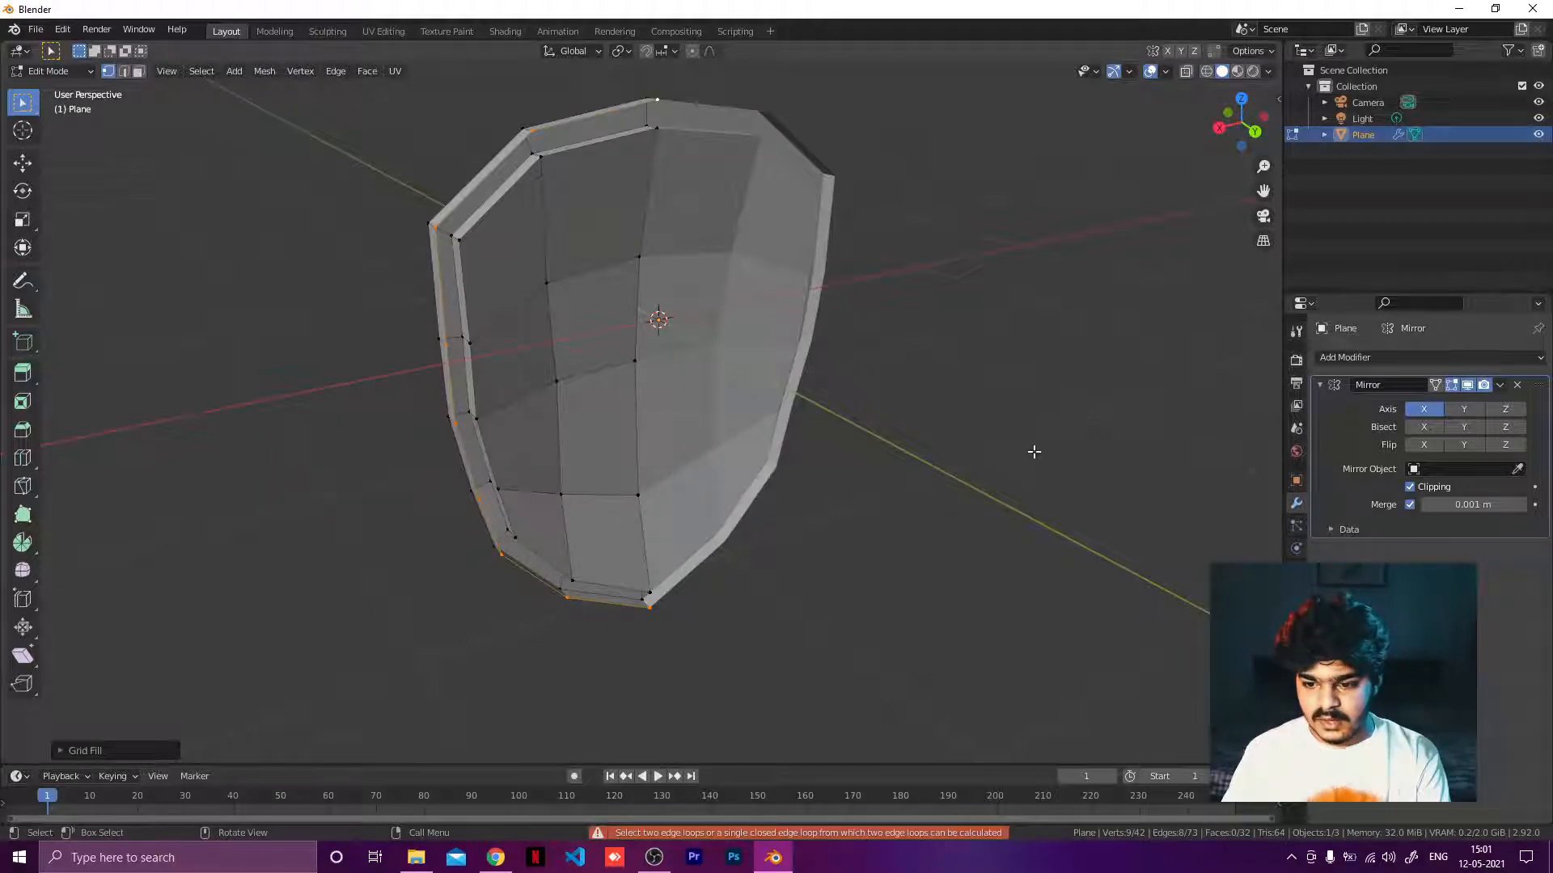
{"action": "middle_click_drag", "start_coordinate": [942, 398], "coordinate": [891, 389]}
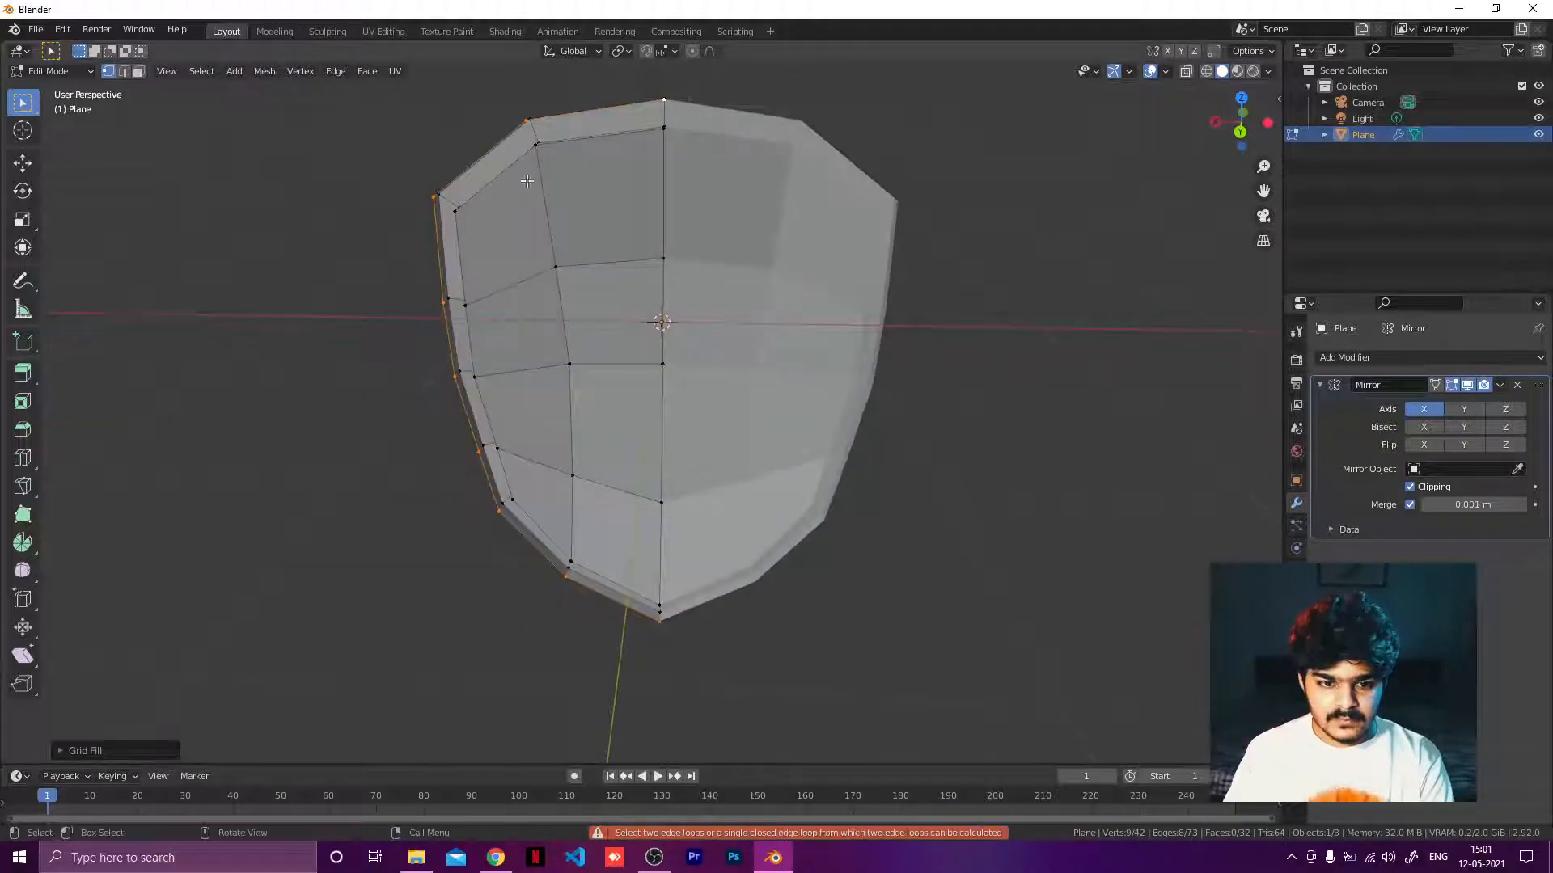
{"action": "left_click", "coordinate": [483, 154]}
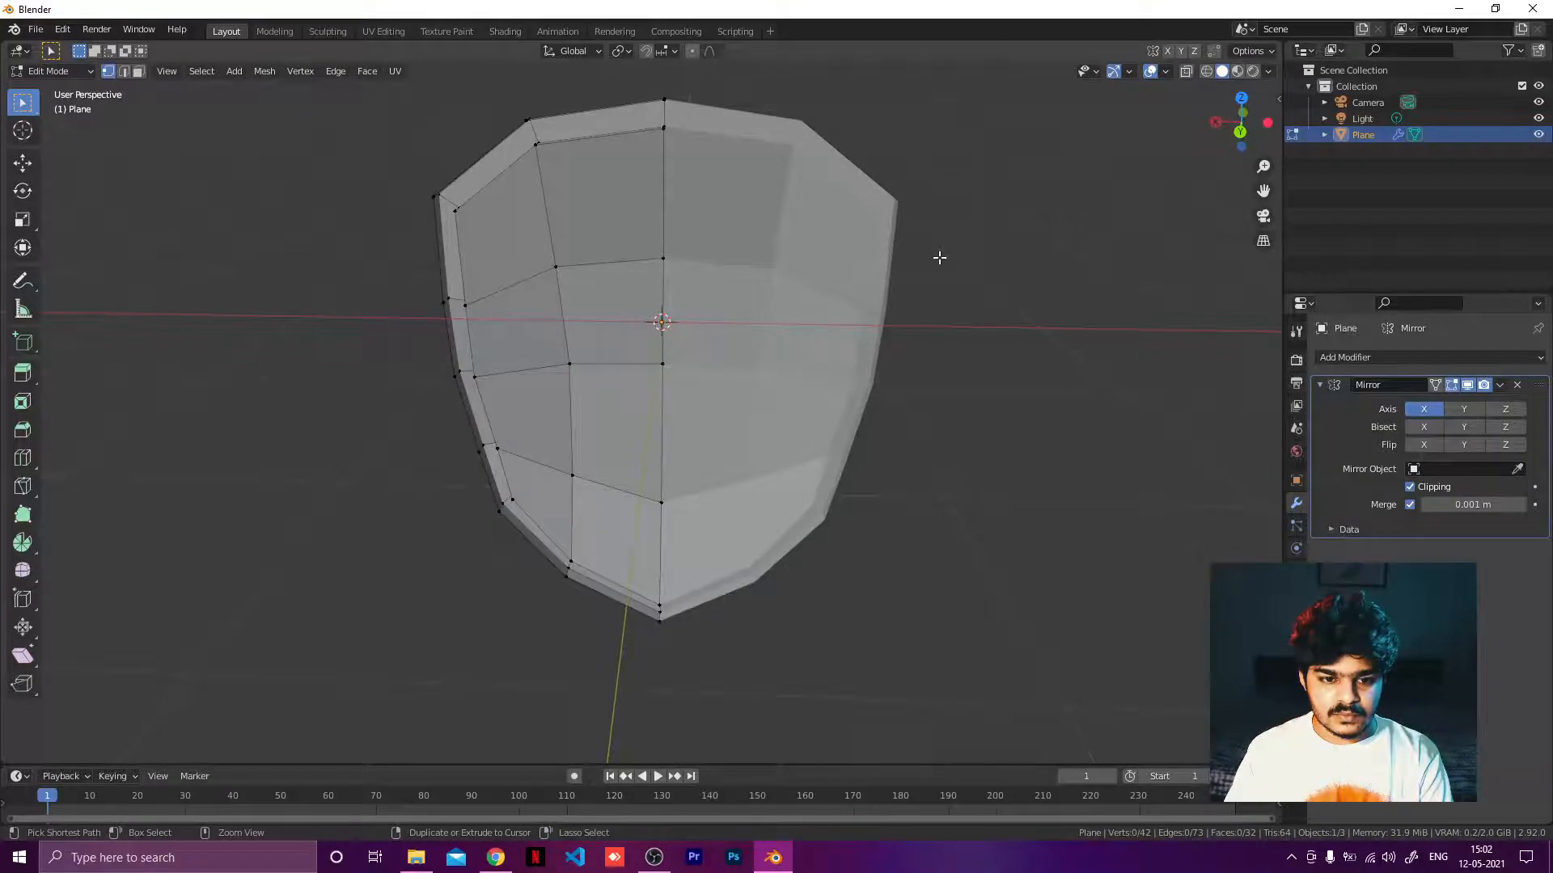
{"action": "key", "text": "ctrl+z"}
Try to extrude and scale the rim loop inward.
{"action": "middle_click_drag", "start_coordinate": [842, 315], "coordinate": [950, 293]}
{"action": "key", "text": "e"}
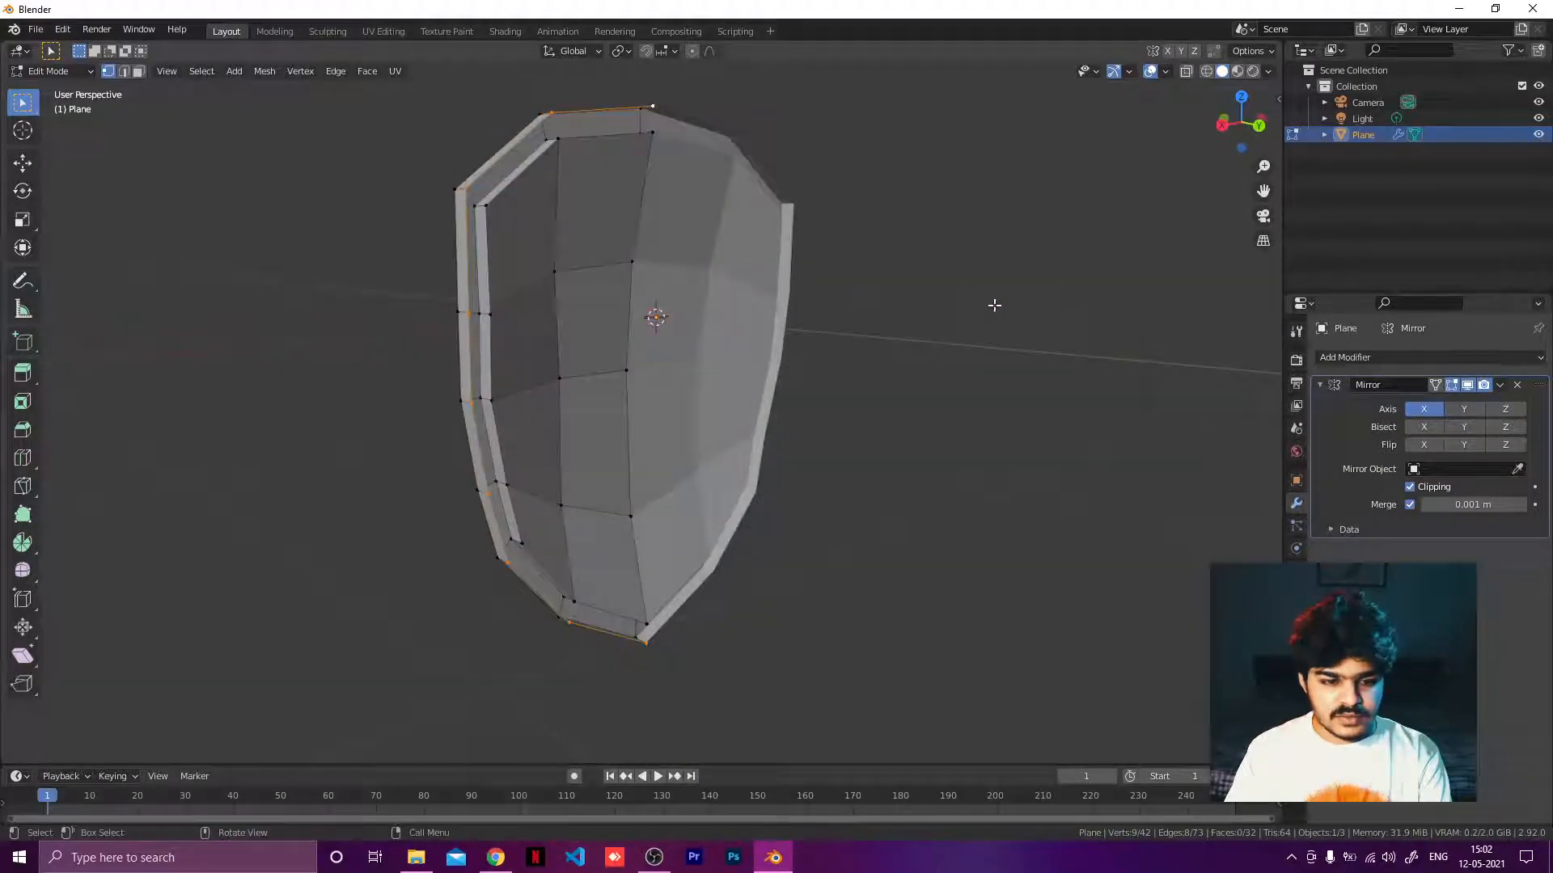
{"action": "left_click", "coordinate": [950, 310]}
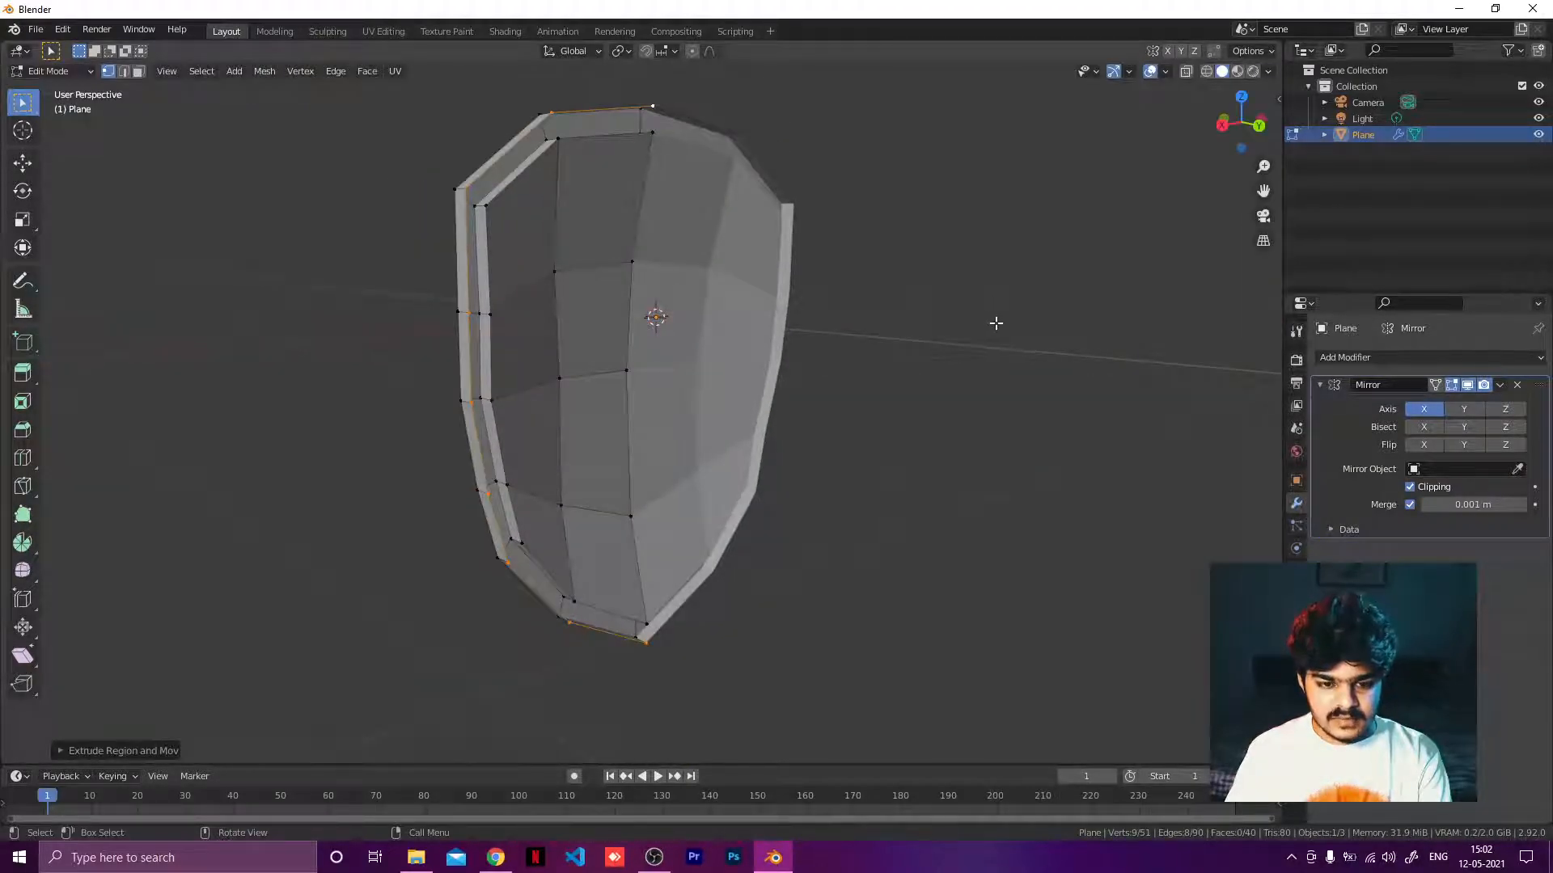
{"action": "key", "text": "s"}
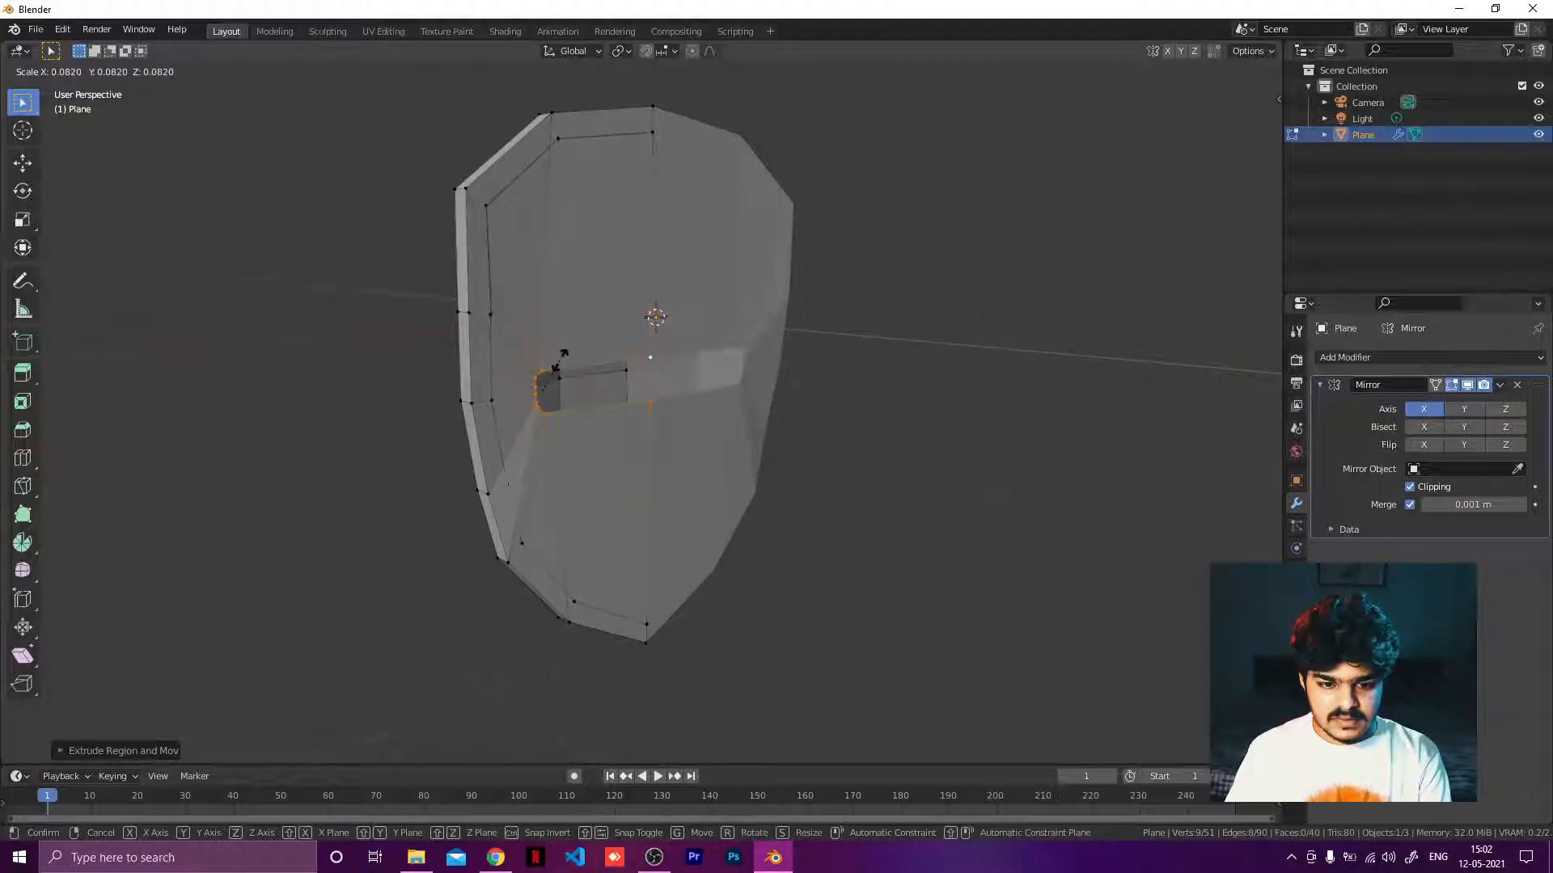
{"action": "right_click", "coordinate": [566, 355]}
{"action": "key", "text": "ctrl+z"}
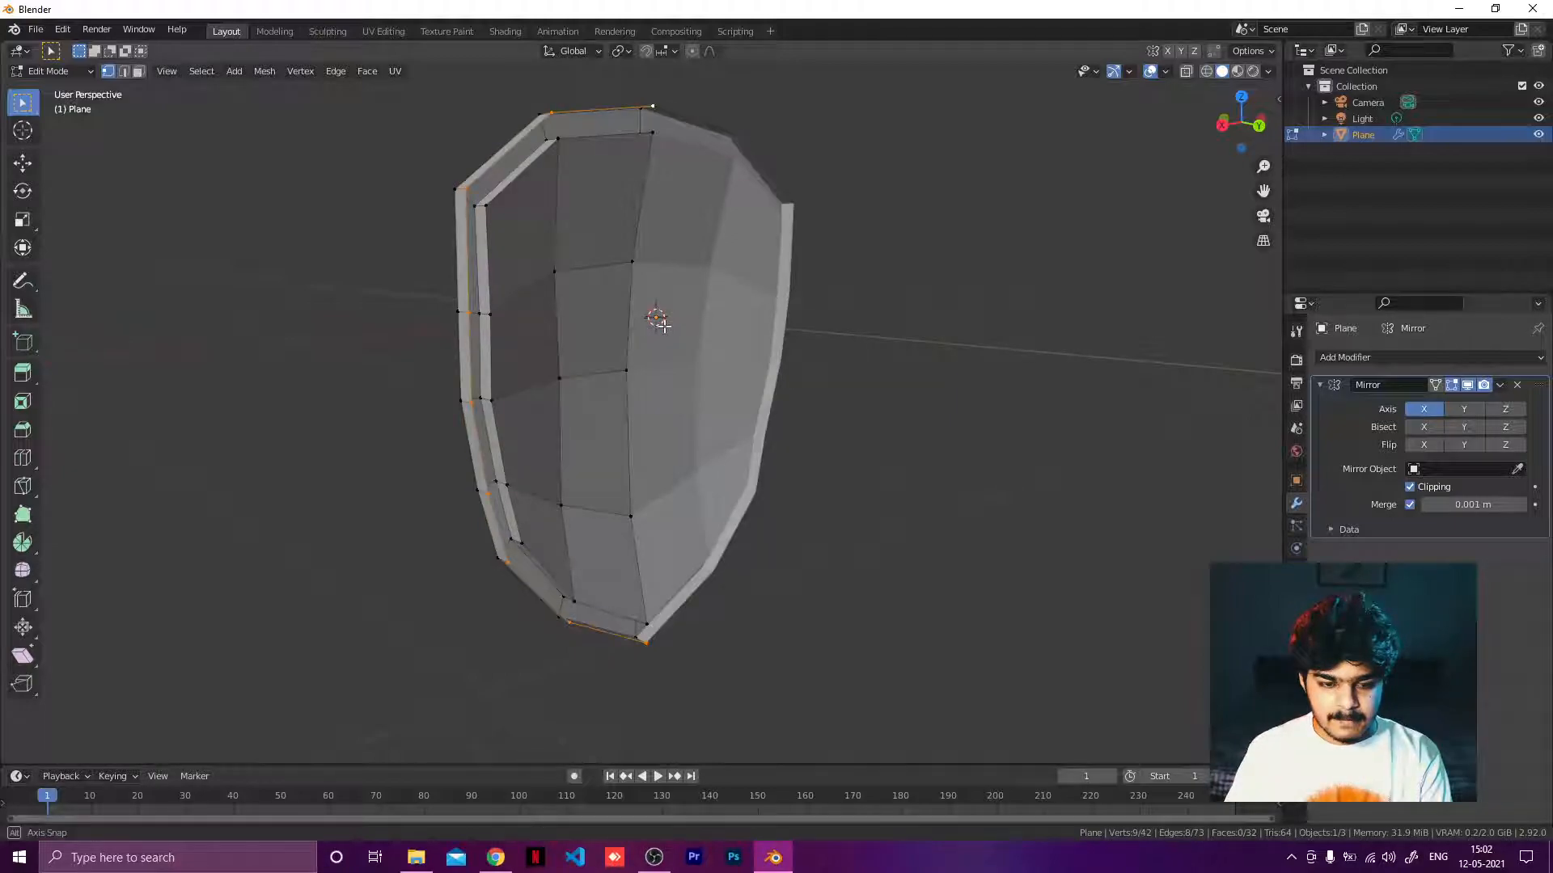
In face selection mode, select the inner faces of the shield's right half except the lower middle face.
{"action": "middle_click_drag", "start_coordinate": [592, 340], "coordinate": [903, 372]}
{"action": "scroll", "coordinate": [938, 317], "scroll_direction": "down", "scroll_amount": 4}
{"action": "scroll", "coordinate": [652, 373], "scroll_direction": "up", "scroll_amount": 4}
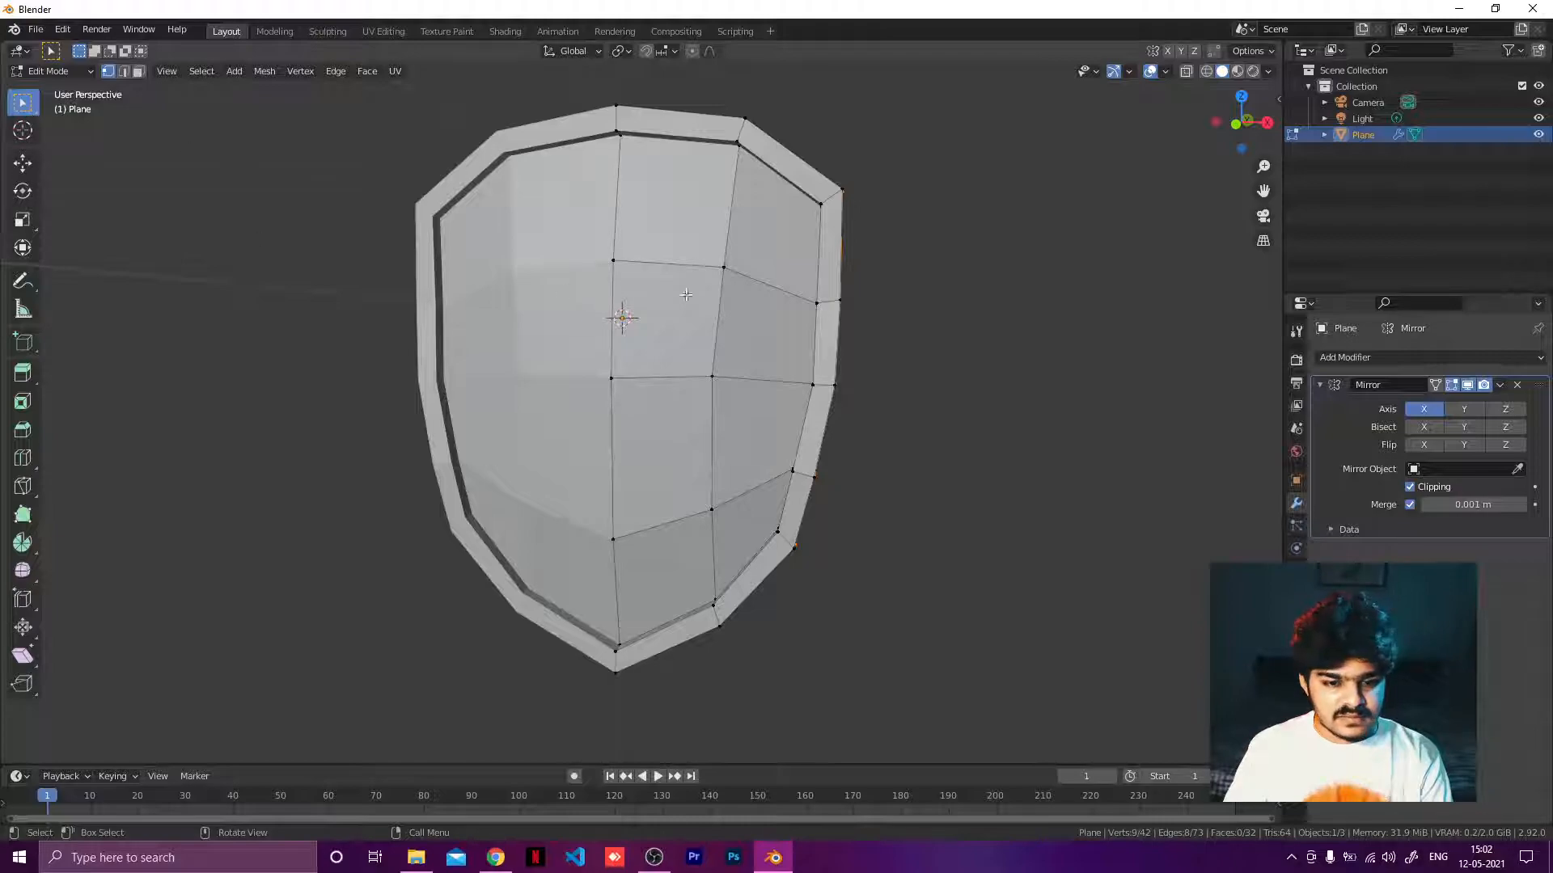
{"action": "left_click", "coordinate": [138, 71]}
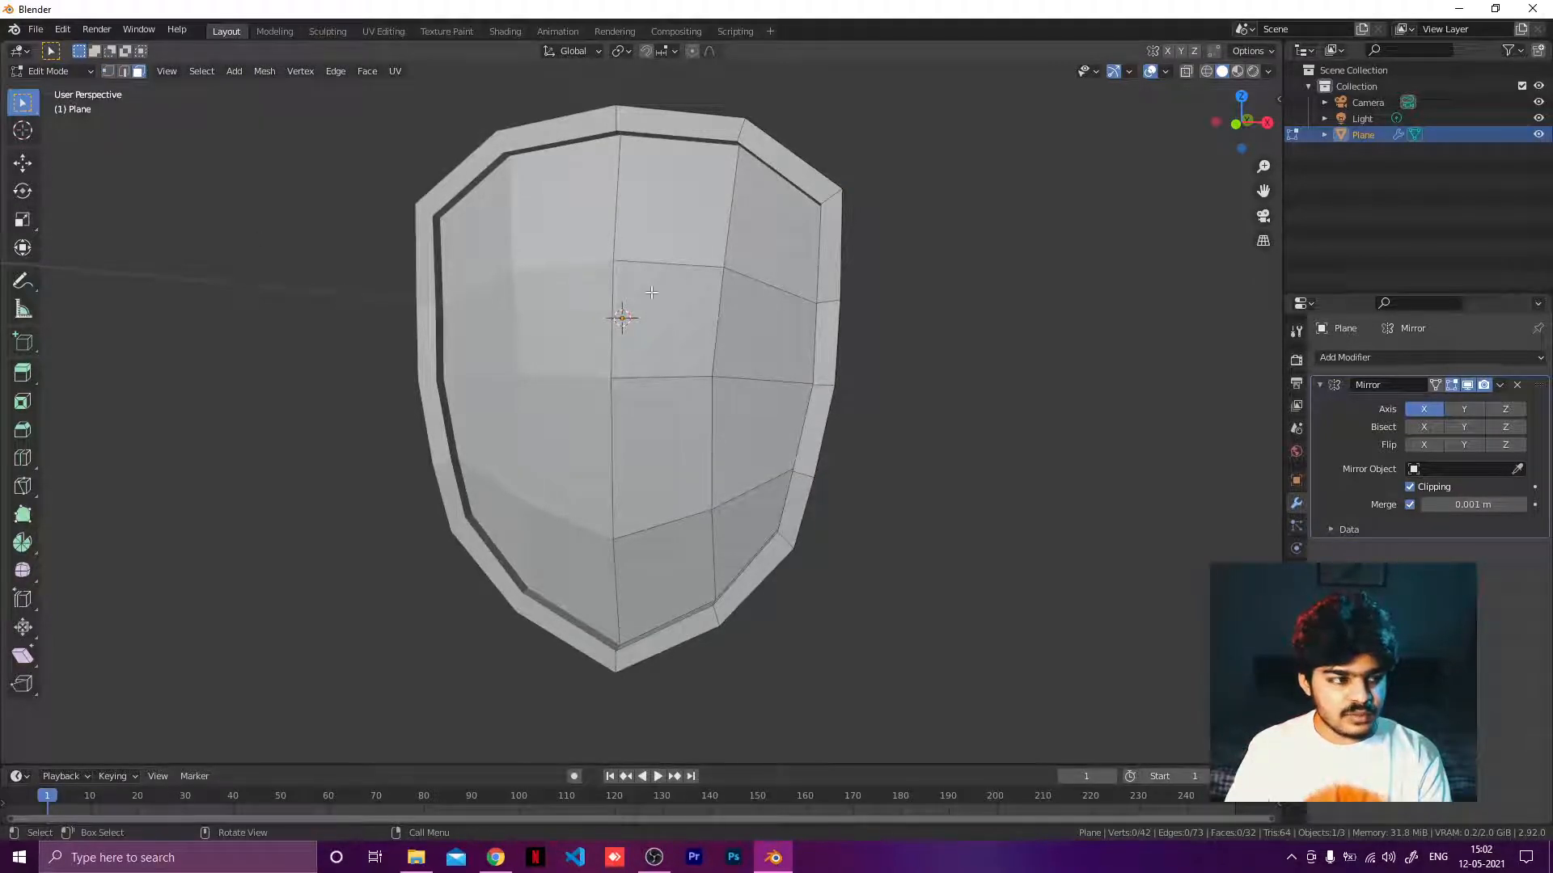
{"action": "left_click", "coordinate": [750, 241], "text": "shift"}
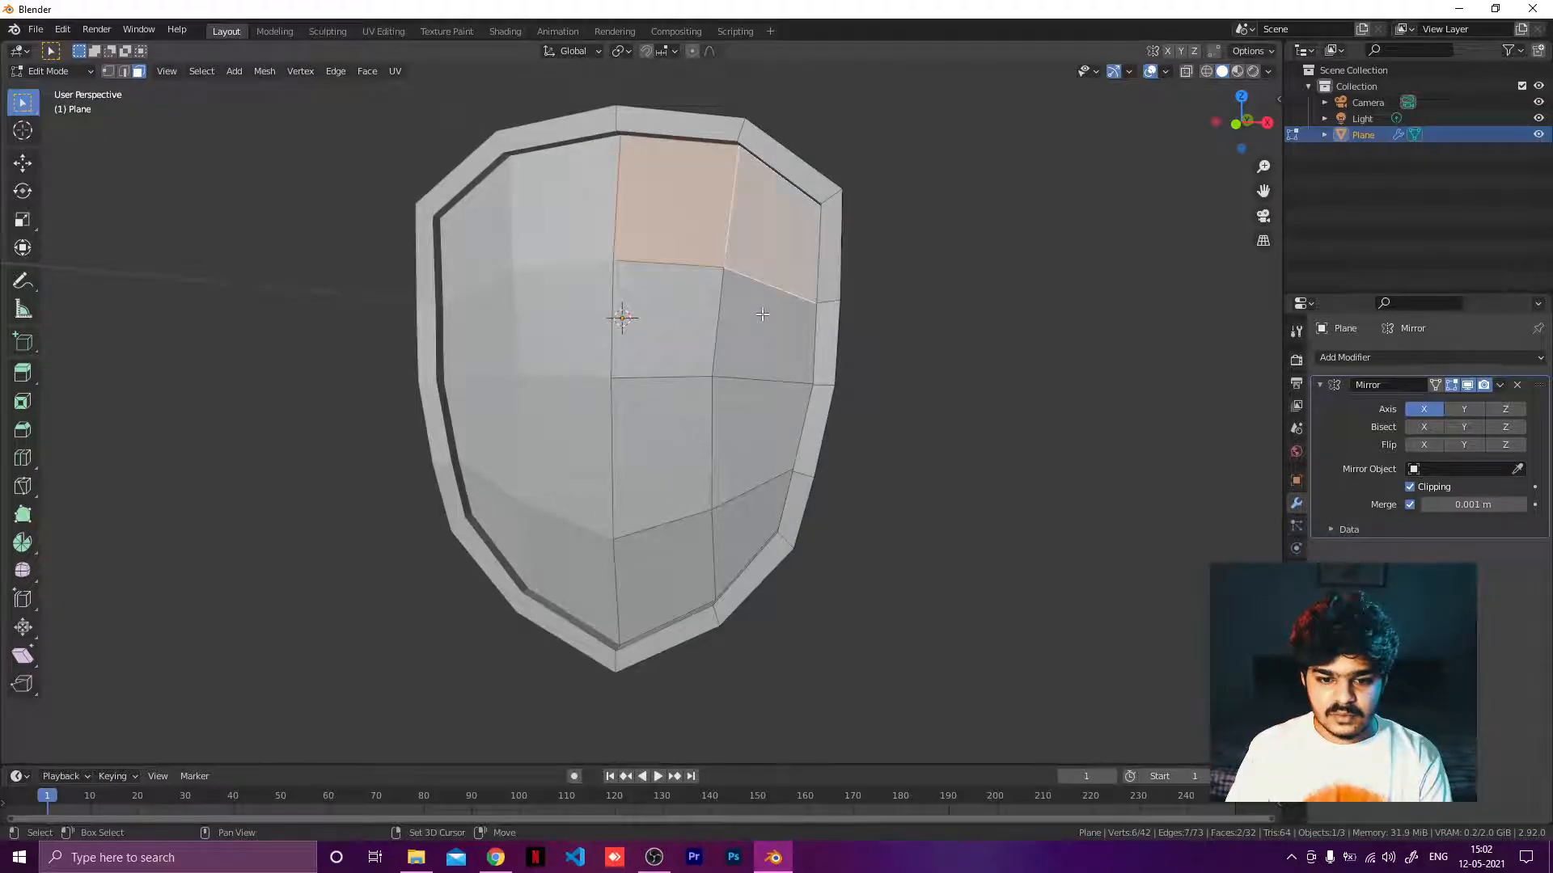
{"action": "left_click", "coordinate": [672, 334], "text": "shift"}
{"action": "left_click", "coordinate": [745, 439], "text": "shift"}
{"action": "left_click", "coordinate": [740, 546], "text": "shift"}
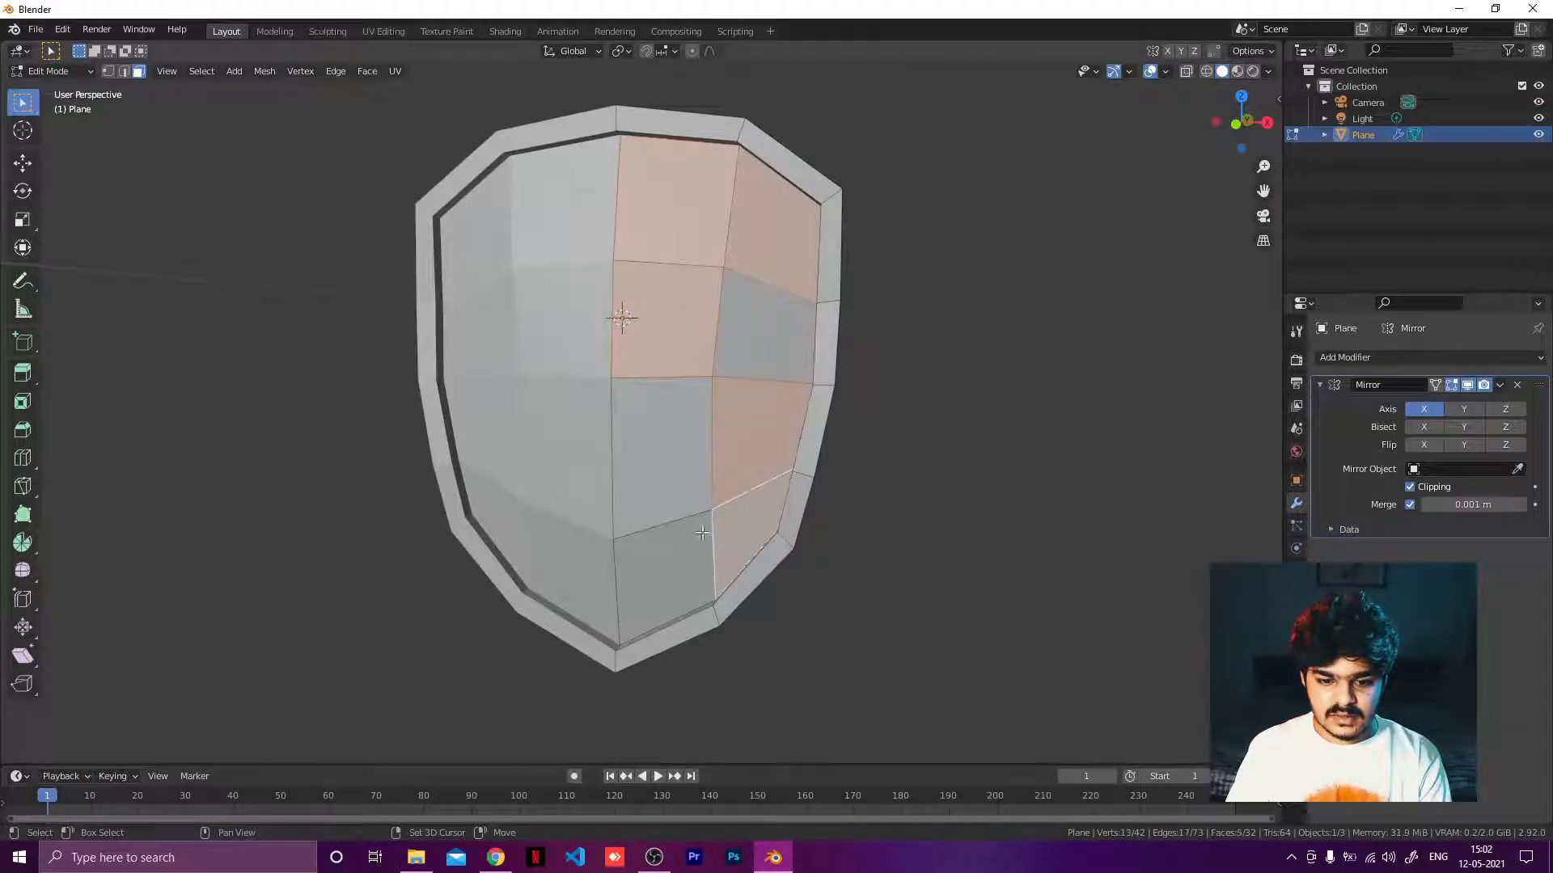
{"action": "left_click", "coordinate": [679, 483], "text": "shift"}
{"action": "left_click", "coordinate": [744, 348], "text": "shift"}
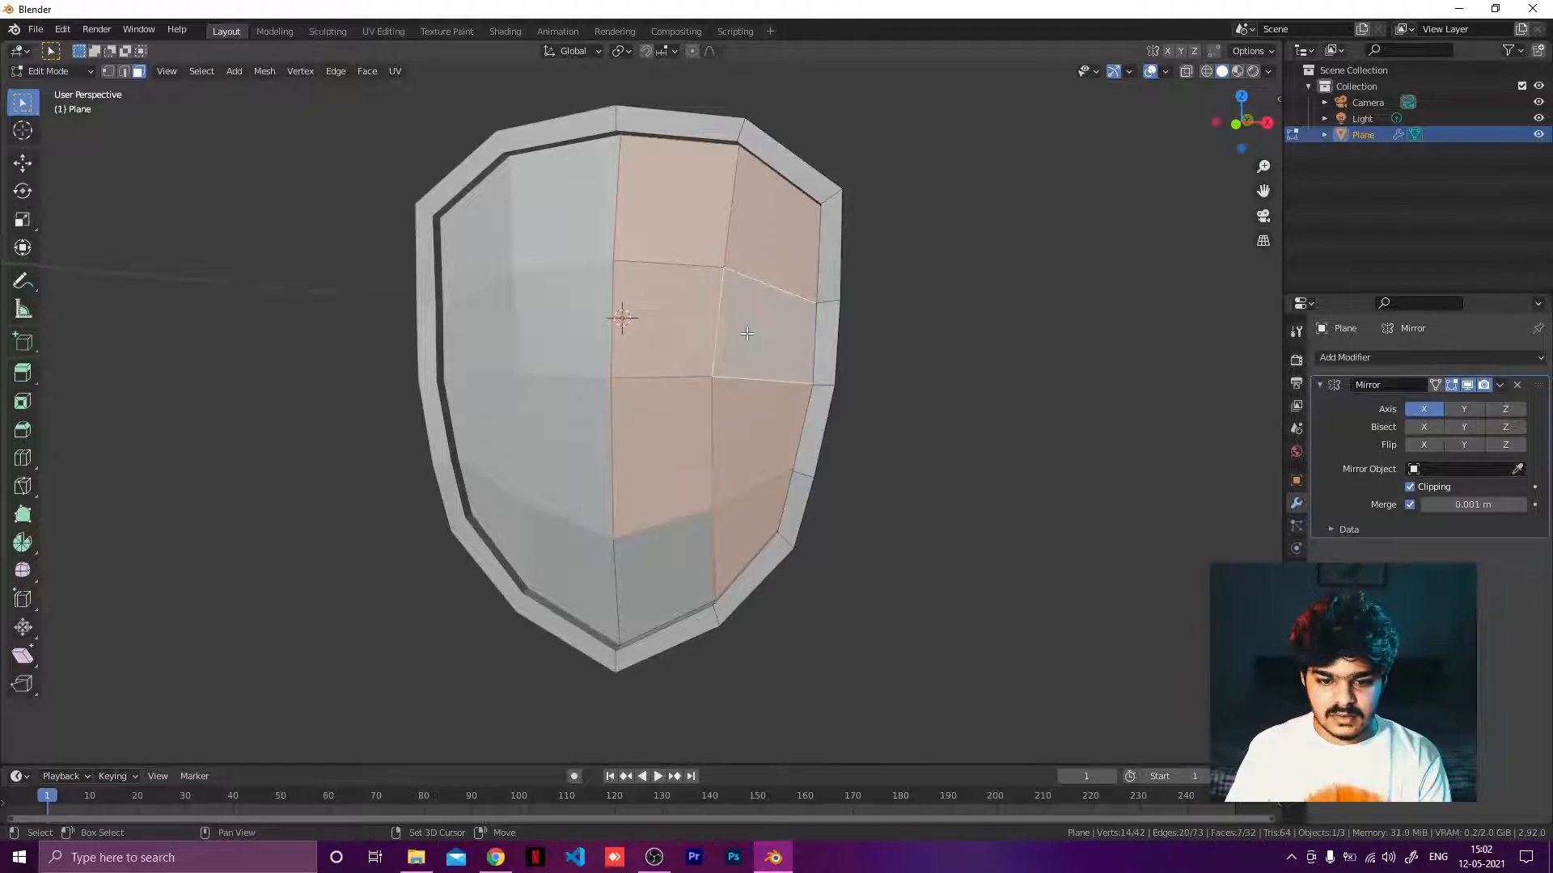
{"action": "left_click", "coordinate": [679, 554], "text": "shift"}
Duplicate the selected inner faces and offset the copy 0.05 m along the Y axis.
{"action": "middle_click_drag", "start_coordinate": [679, 554], "coordinate": [520, 437]}
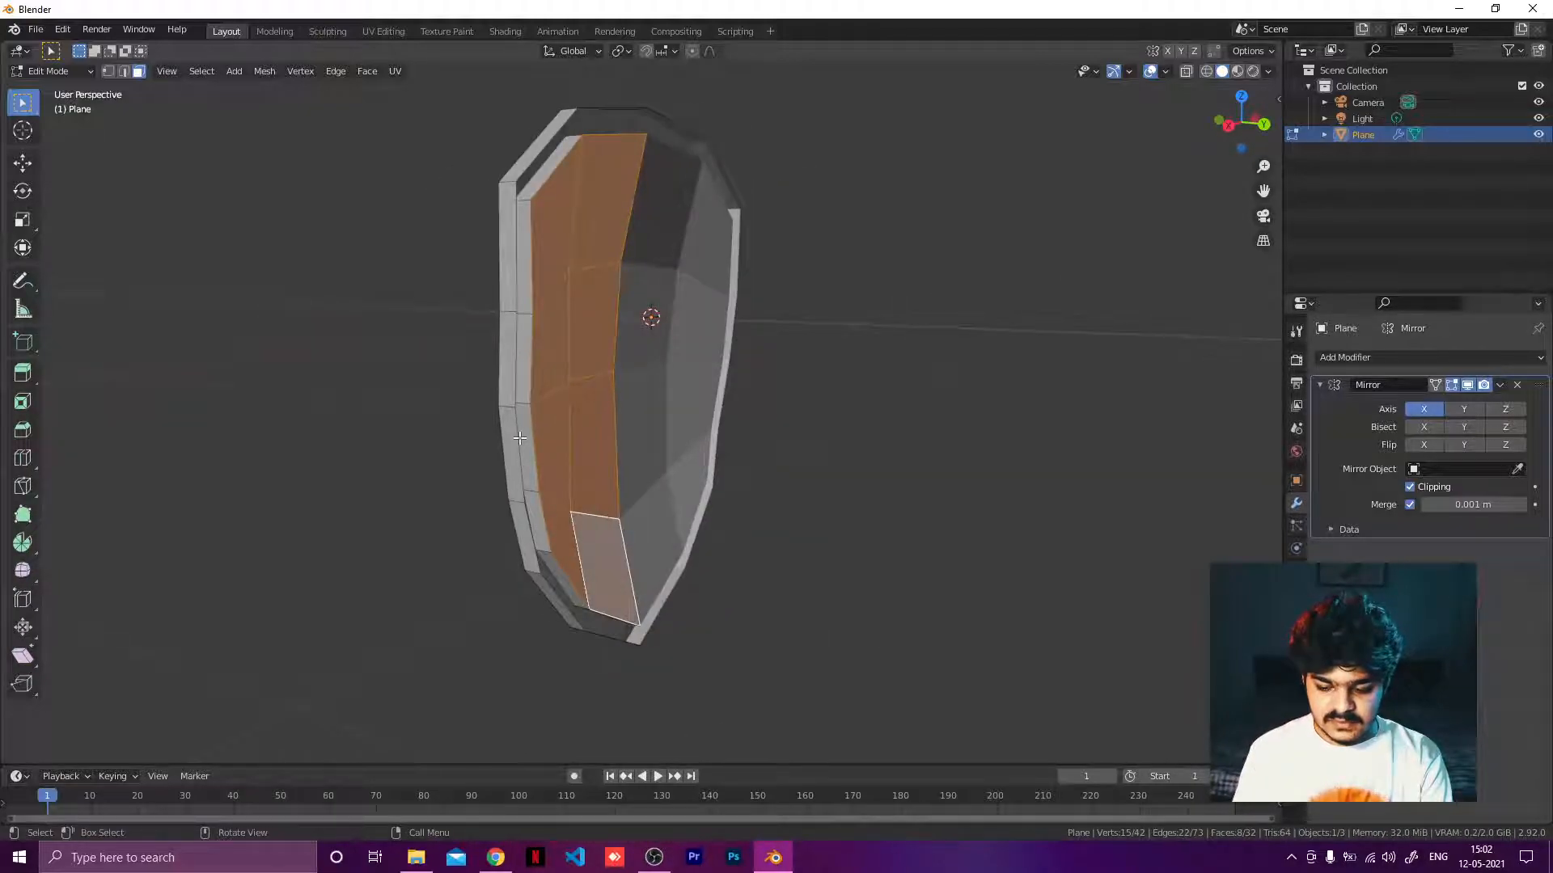
{"action": "key", "text": "KP_1"}
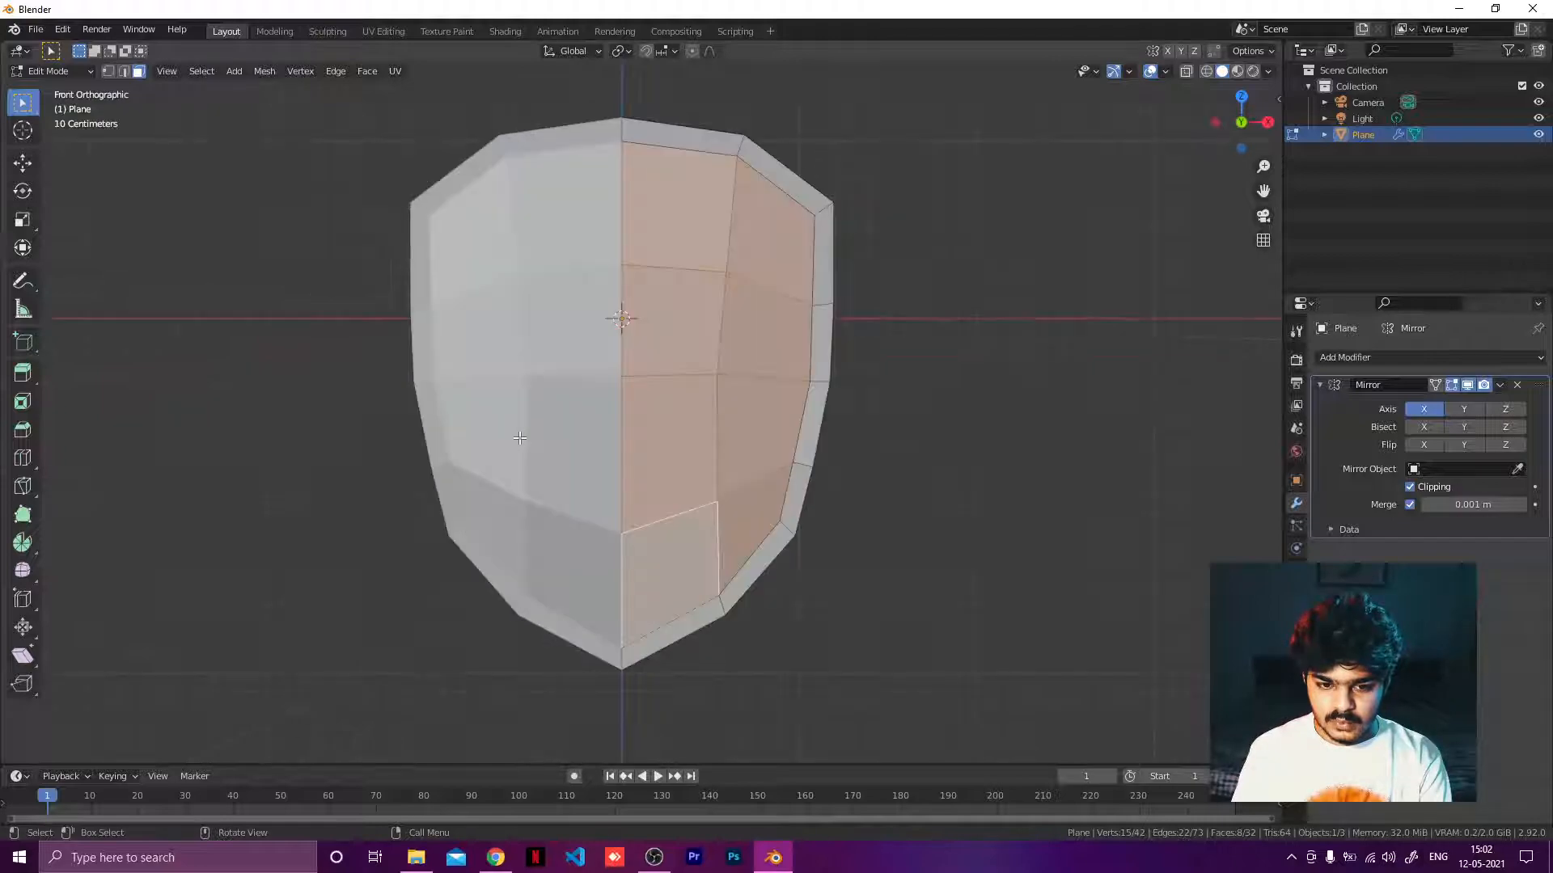
{"action": "key", "text": "KP_3"}
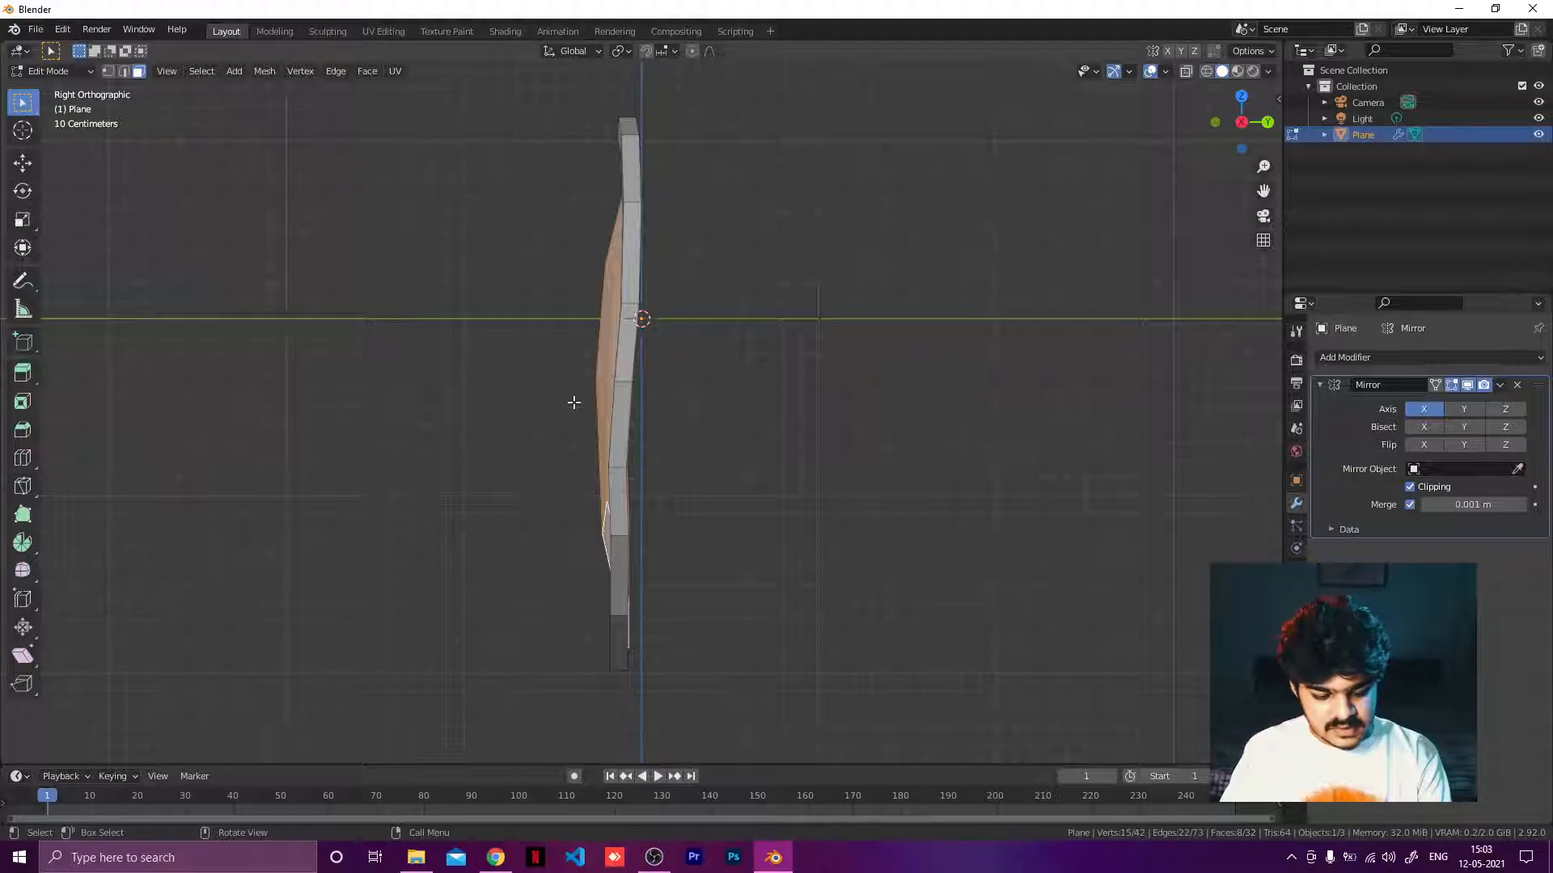
{"action": "key", "text": "shift+d"}
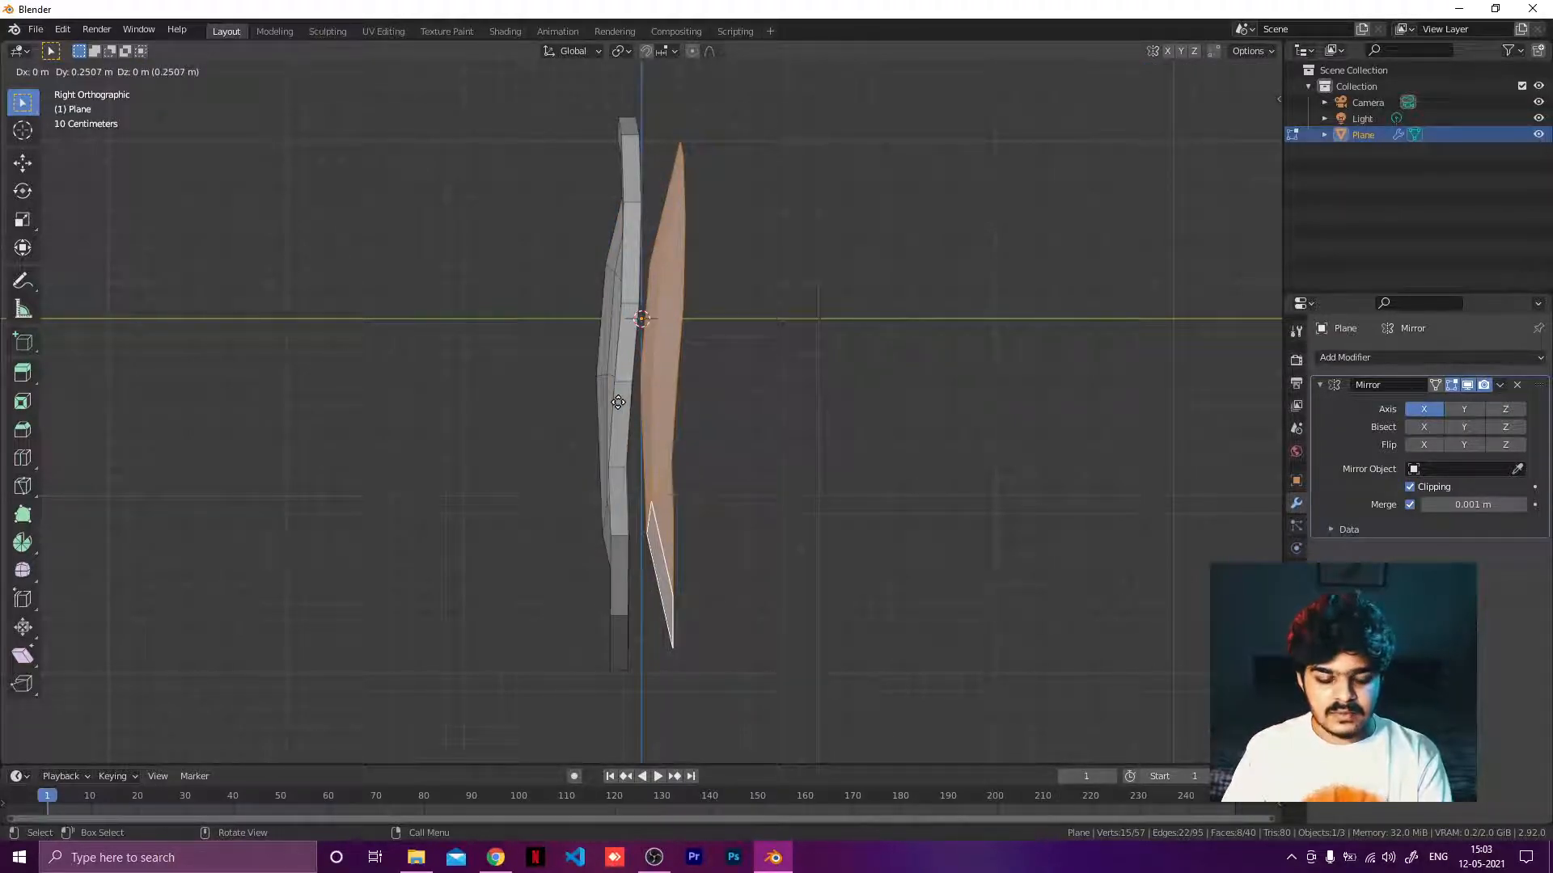
{"action": "type", "text": "y0"}
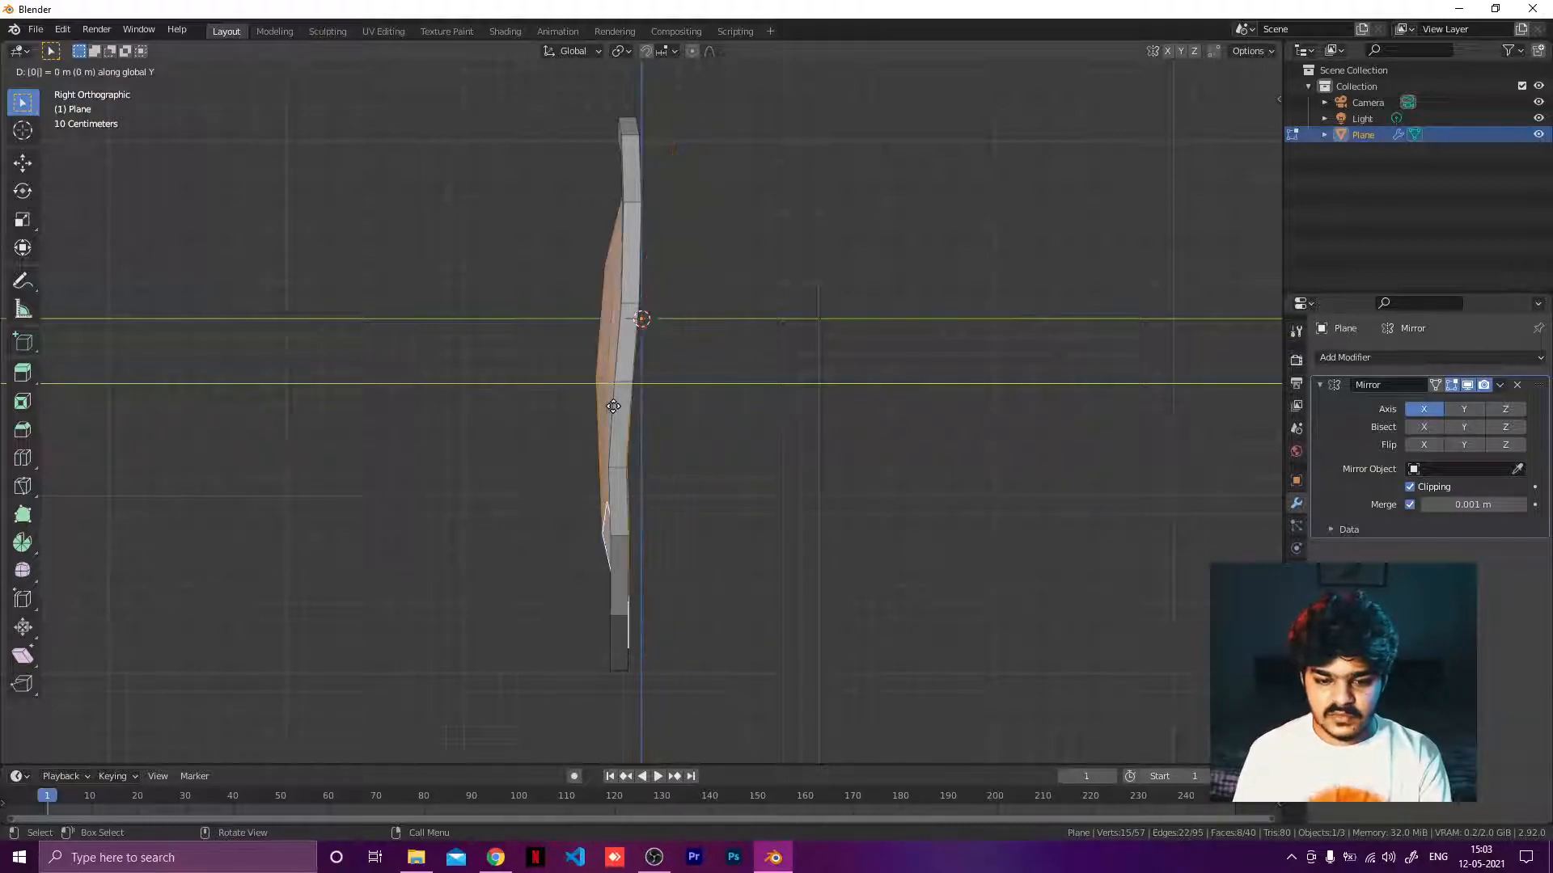
{"action": "type", "text": ".1"}
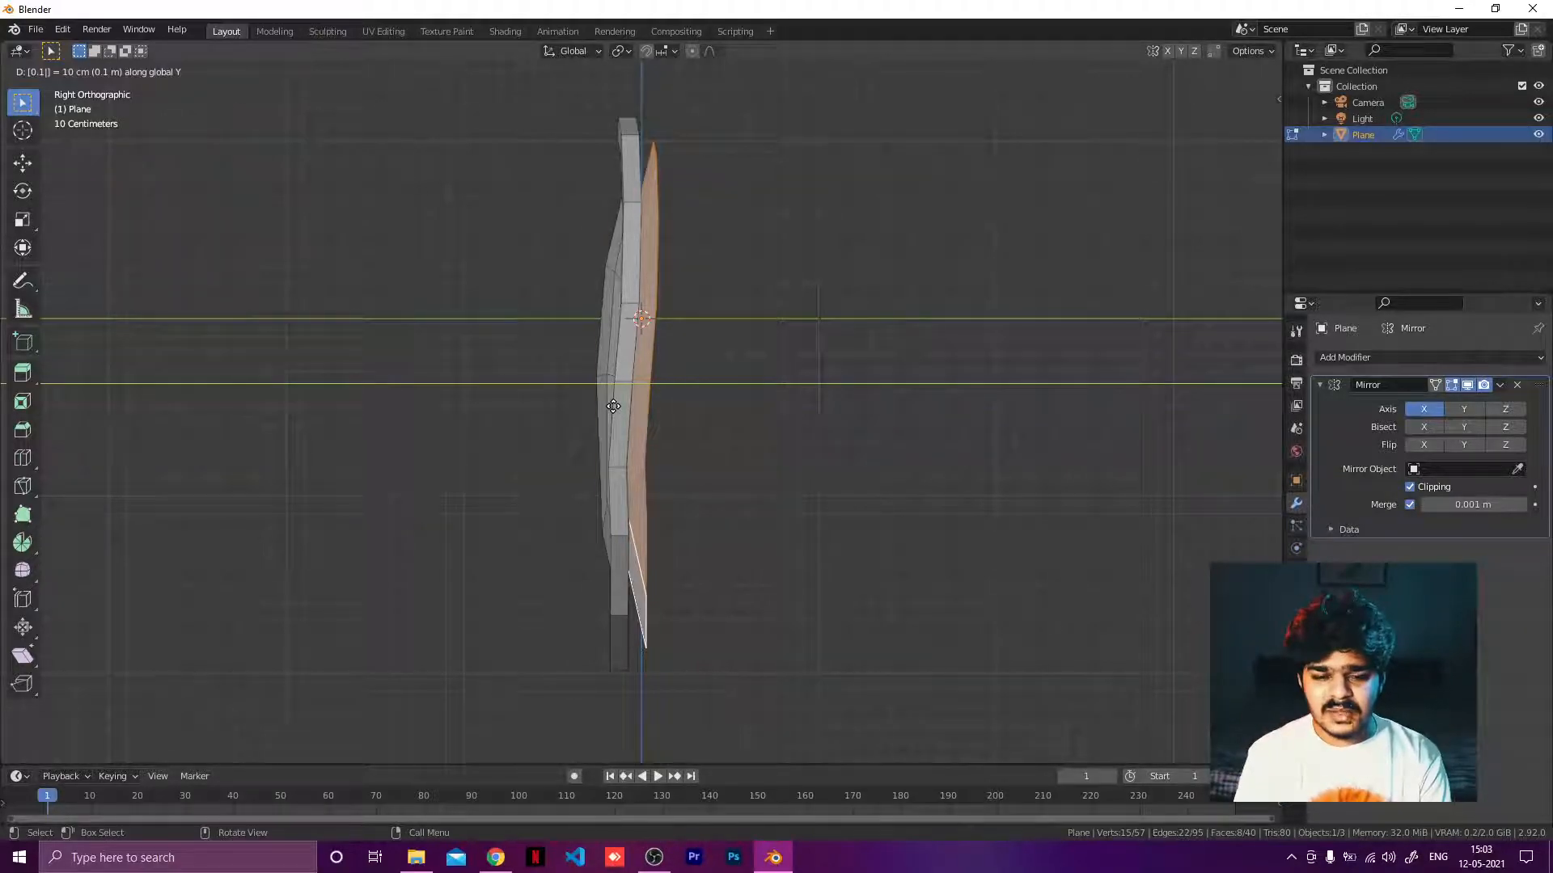
{"action": "key", "text": "BackSpace"}
{"action": "type", "text": "05"}
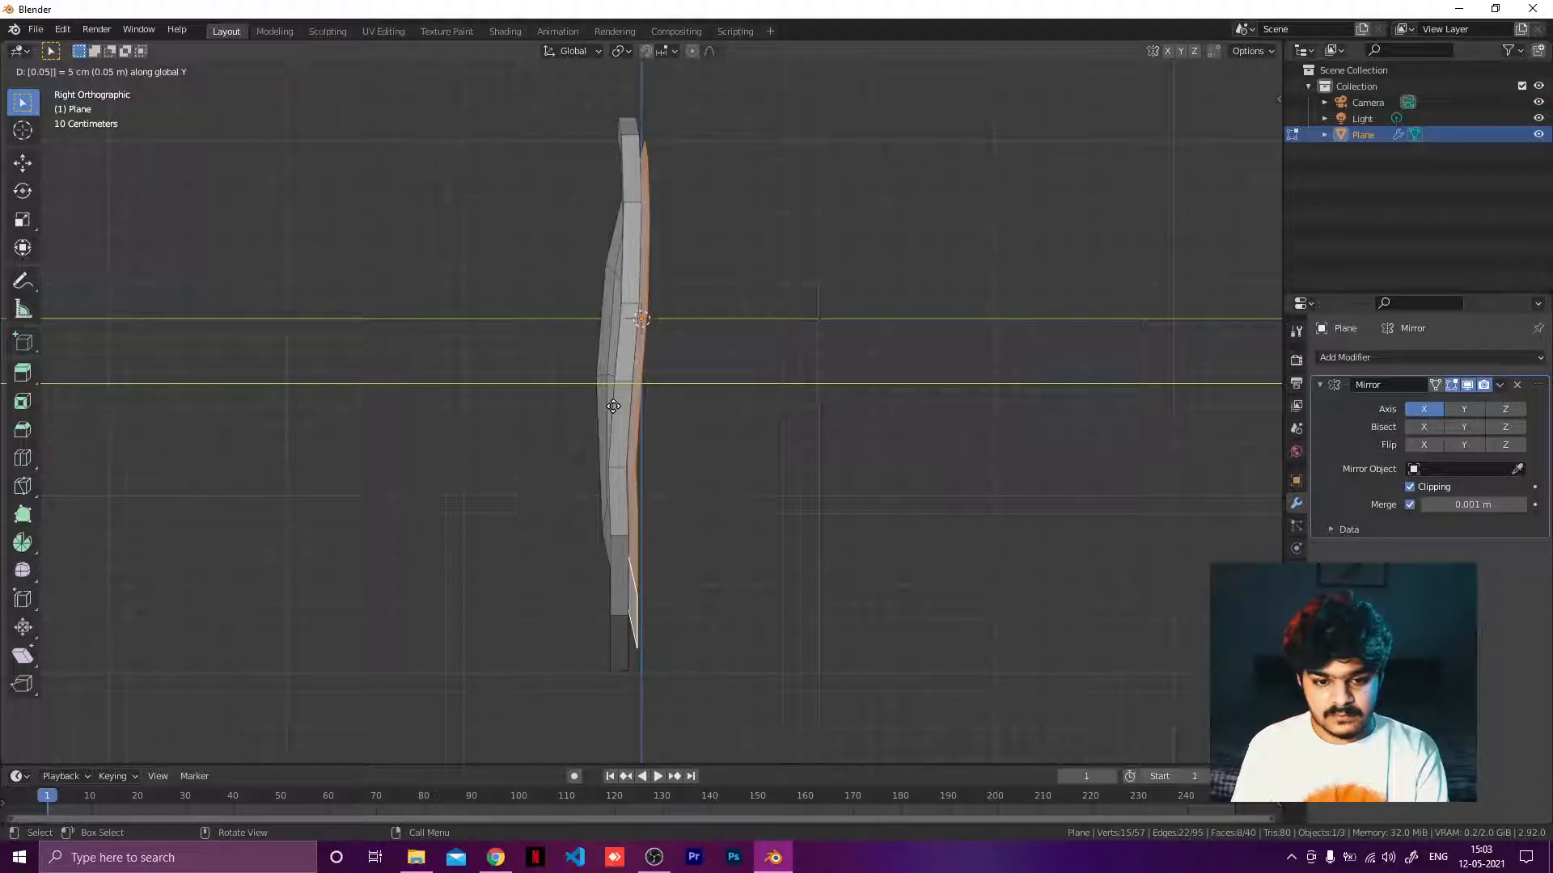
{"action": "left_click", "coordinate": [613, 407]}
Examine the duplicated face panel along the shield's top edge.
{"action": "middle_click_drag", "start_coordinate": [666, 365], "coordinate": [502, 411]}
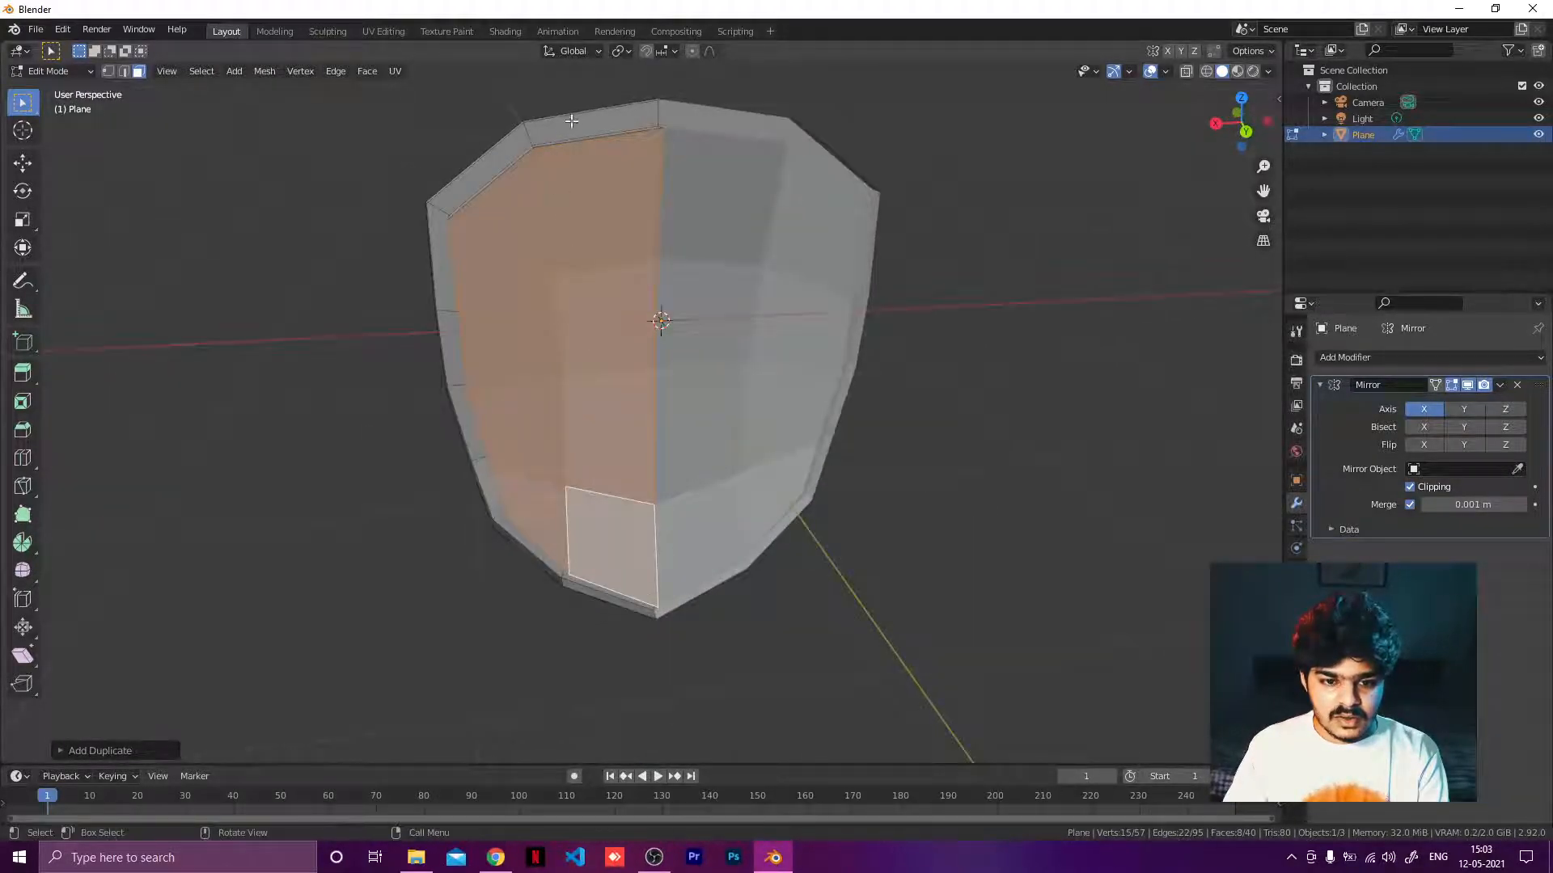
{"action": "middle_click_drag", "start_coordinate": [571, 122], "coordinate": [684, 215], "text": "shift"}
{"action": "scroll", "coordinate": [582, 276], "scroll_direction": "up", "scroll_amount": 3}
{"action": "left_click", "coordinate": [705, 201]}
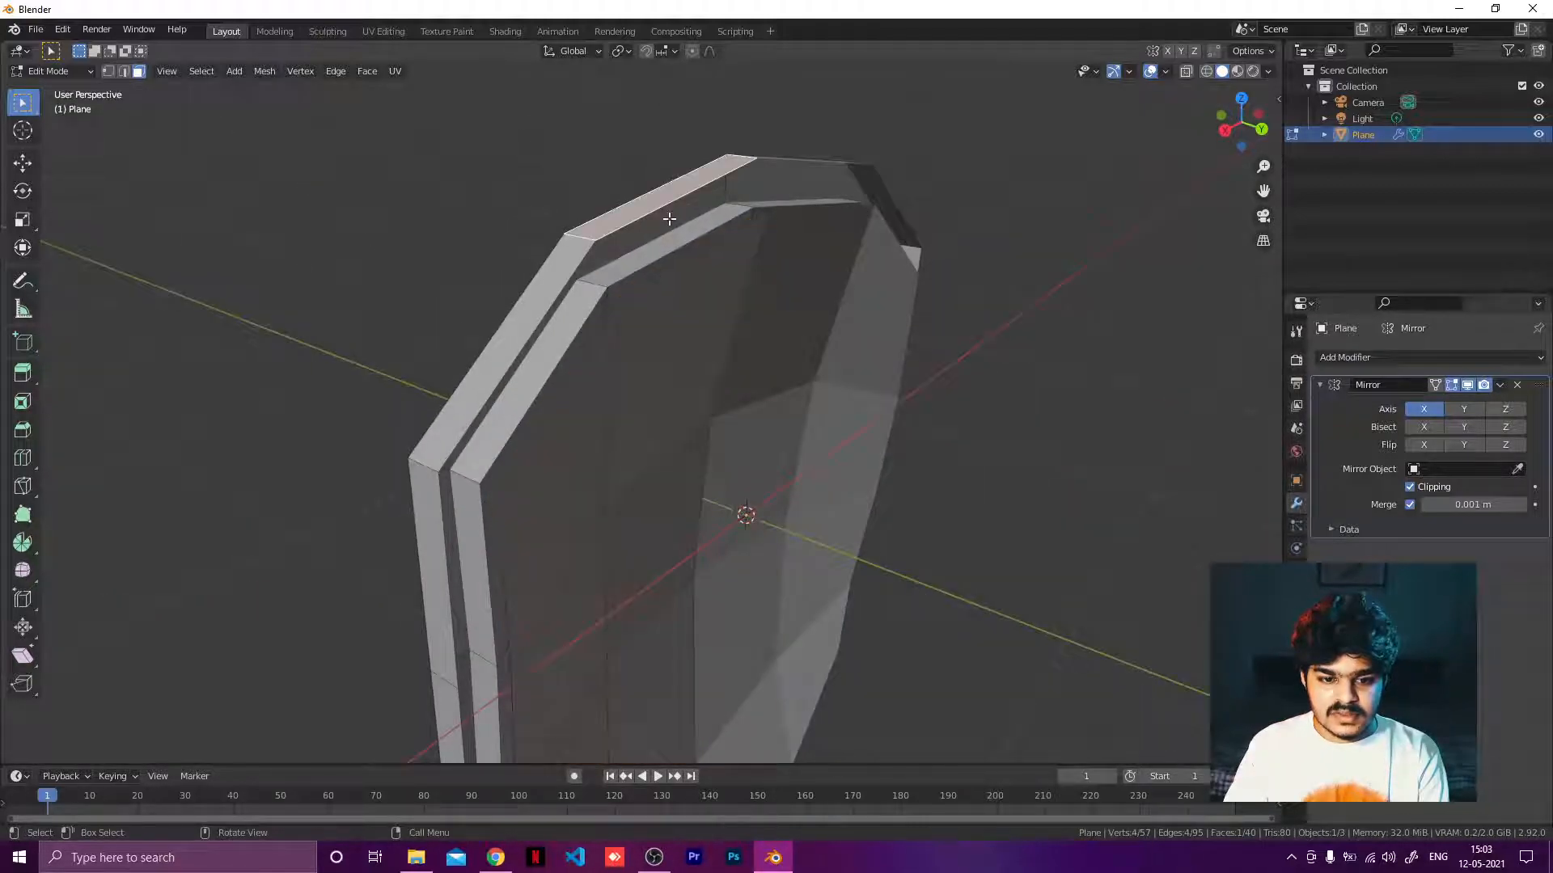
In edge select mode, fill a face bridging the panel's top edge and the rim's inner top edge.
{"action": "left_click", "coordinate": [832, 128]}
{"action": "middle_click_drag", "start_coordinate": [749, 228], "coordinate": [660, 286]}
{"action": "left_click", "coordinate": [758, 310]}
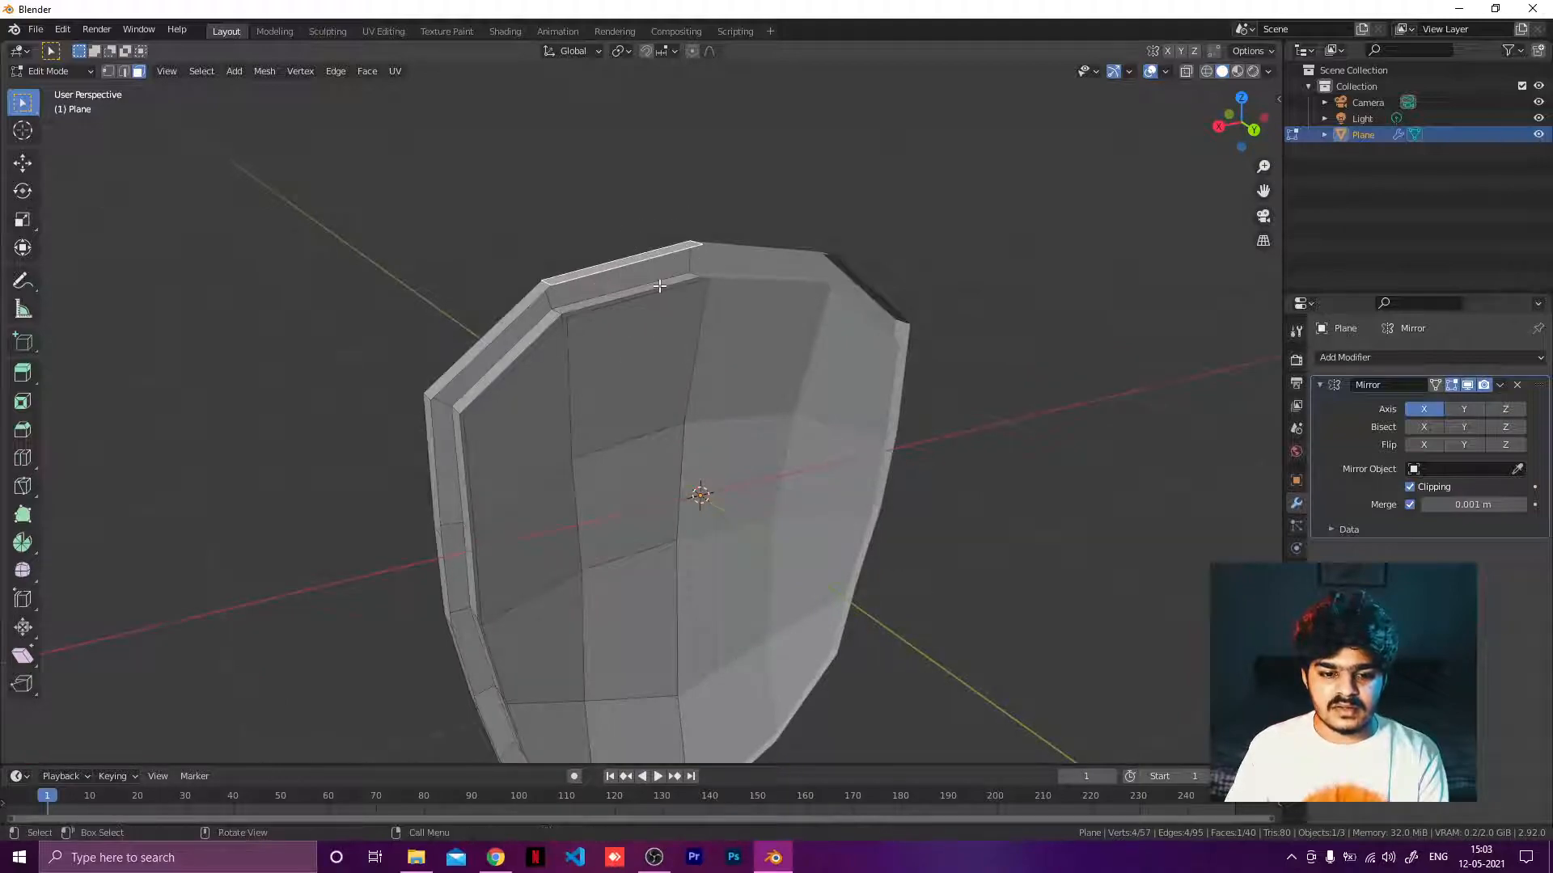
{"action": "scroll", "coordinate": [659, 285], "scroll_direction": "up", "scroll_amount": 2}
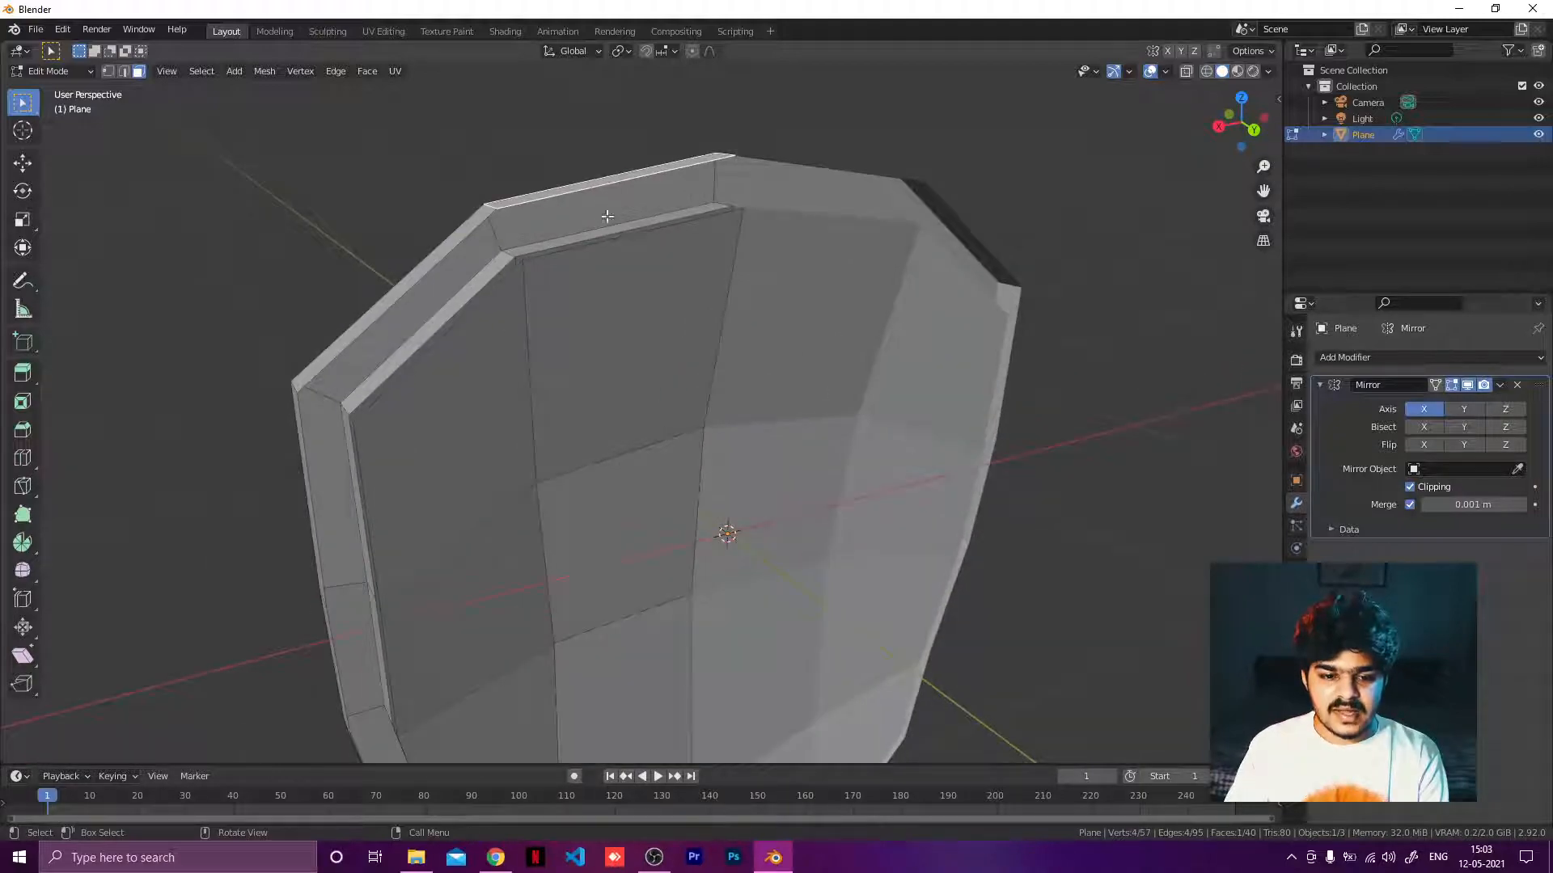
{"action": "left_click", "coordinate": [124, 72]}
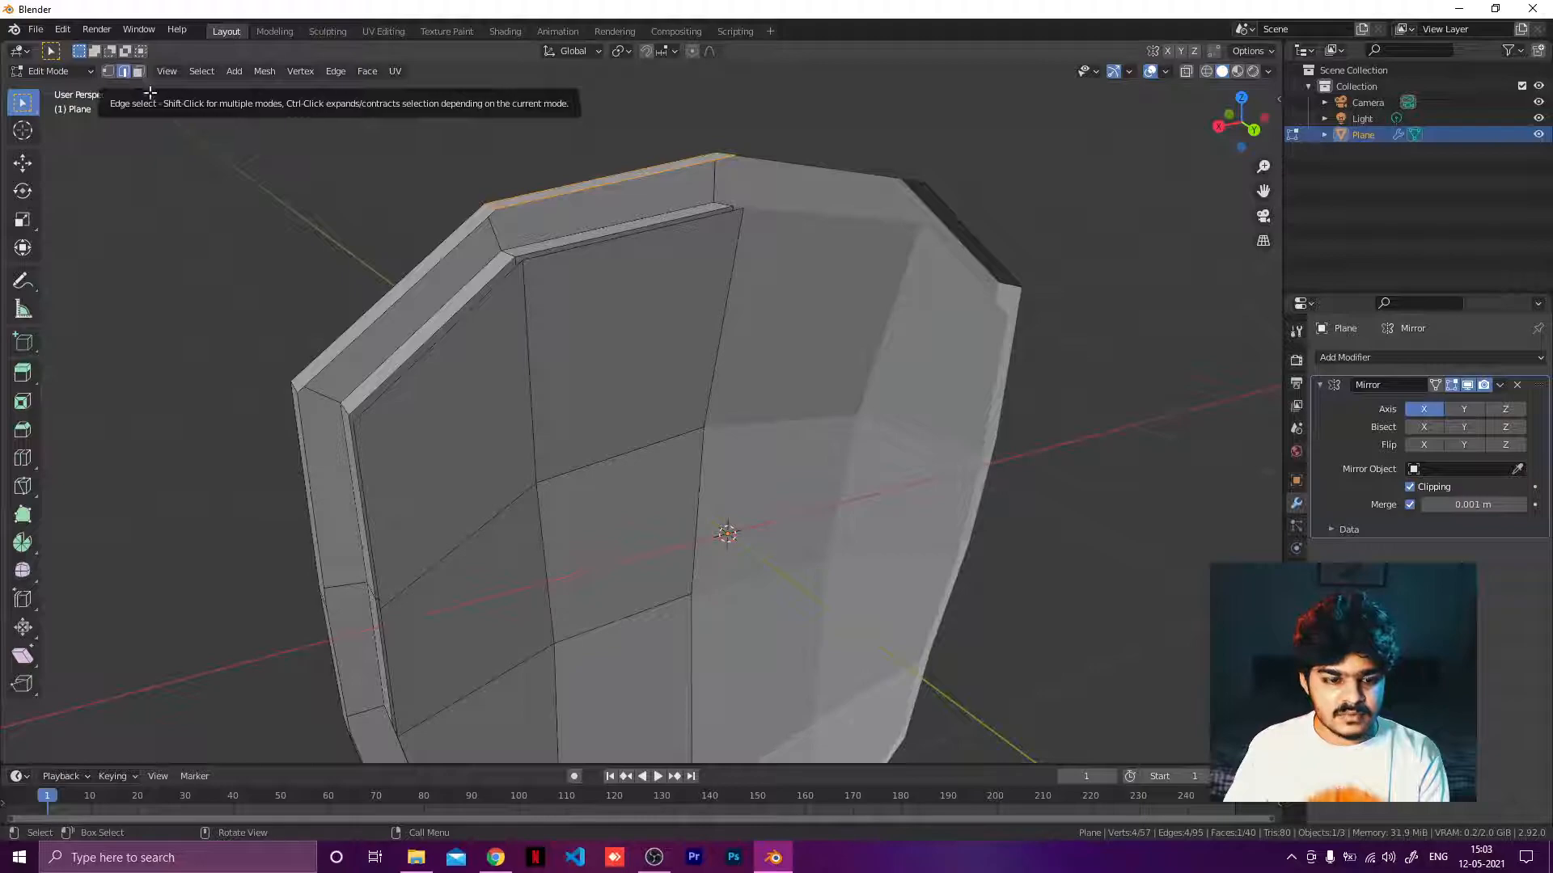
{"action": "left_click", "coordinate": [563, 196]}
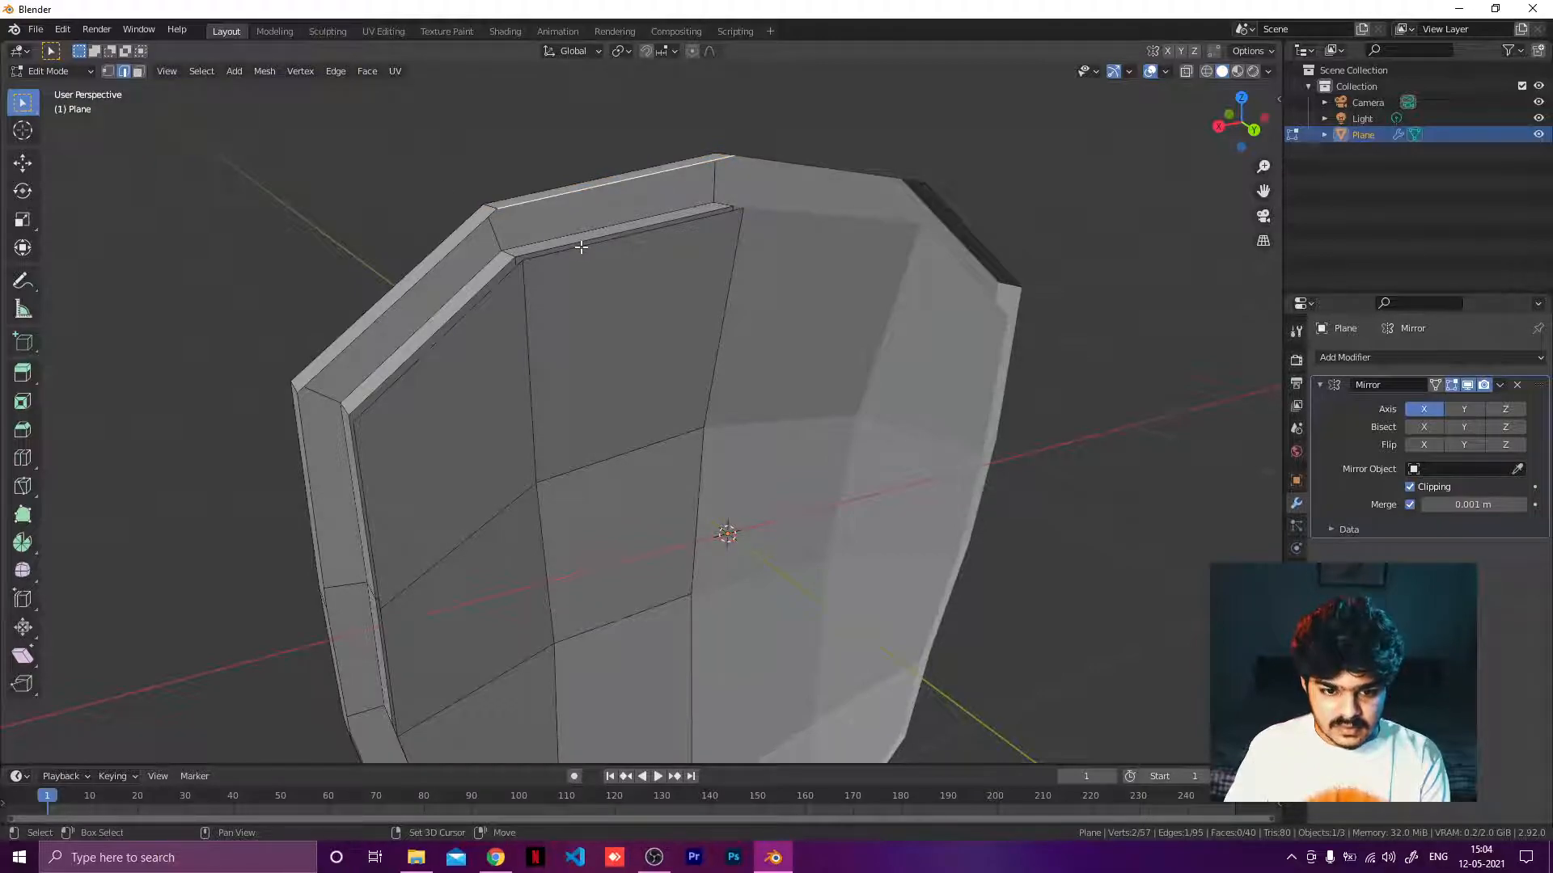
{"action": "left_click", "coordinate": [603, 243], "text": "shift"}
{"action": "key", "text": "f"}
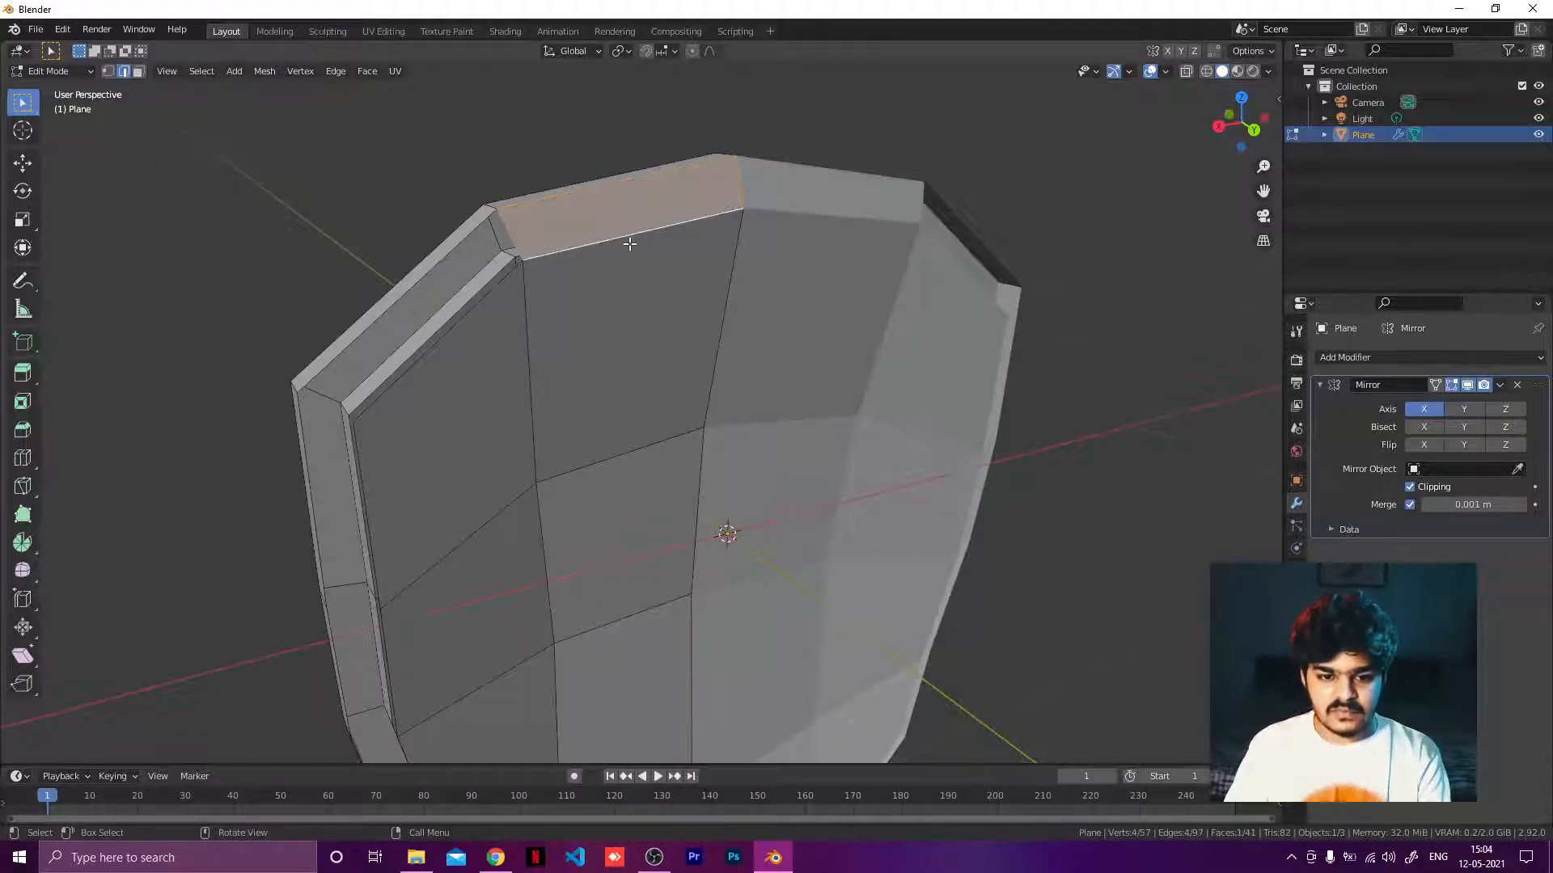
Fill a face between the panel's upper diagonal edge and the rim beside it.
{"action": "middle_click_drag", "start_coordinate": [507, 252], "coordinate": [537, 237]}
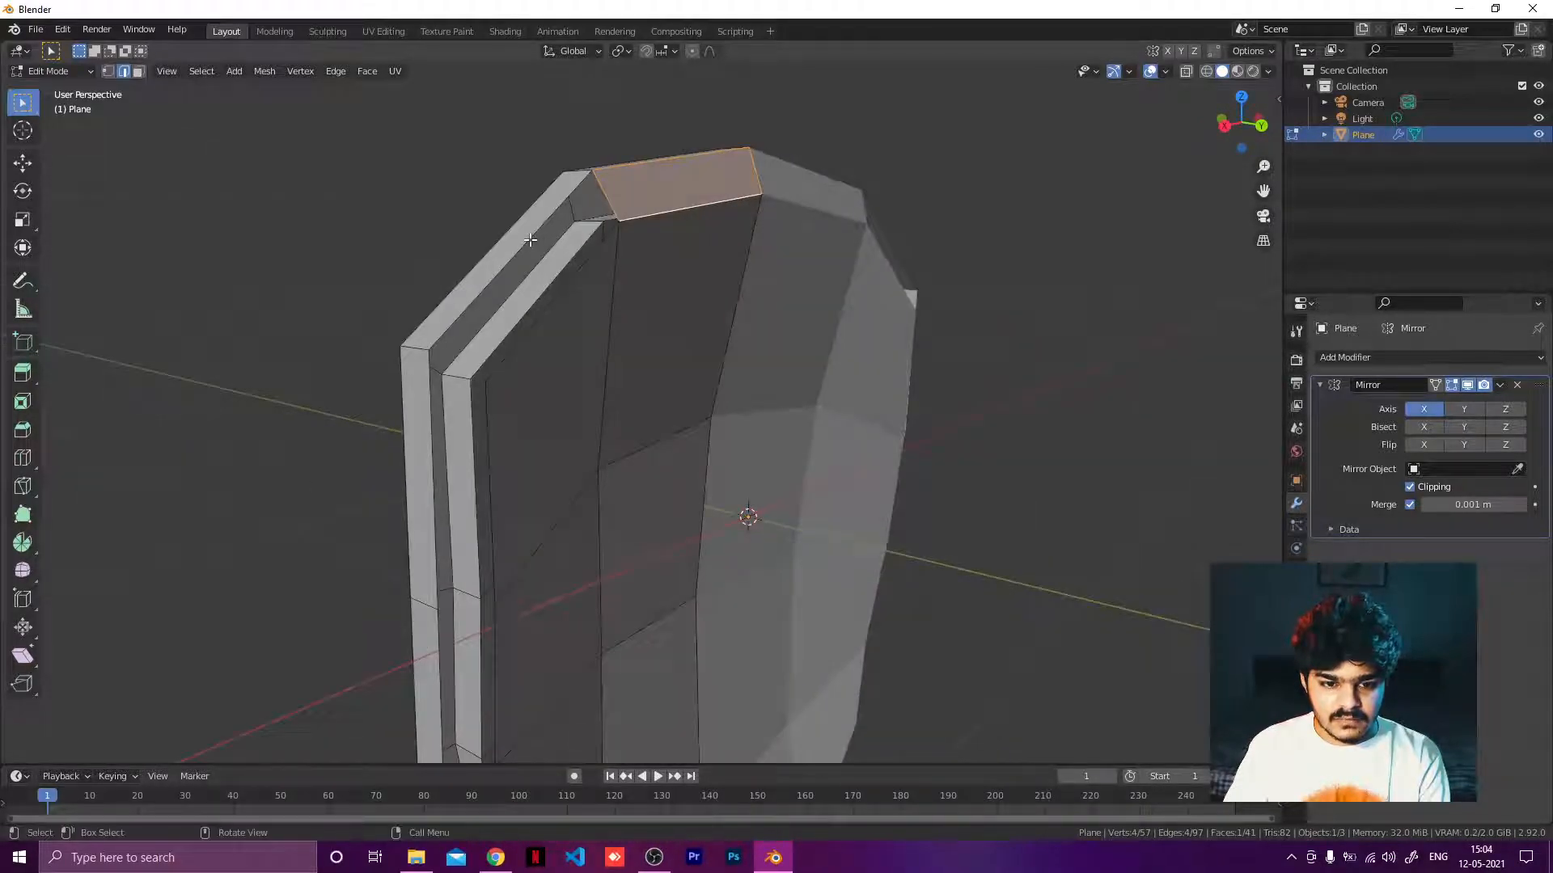
{"action": "left_click", "coordinate": [529, 239]}
{"action": "left_click", "coordinate": [608, 204], "text": "shift"}
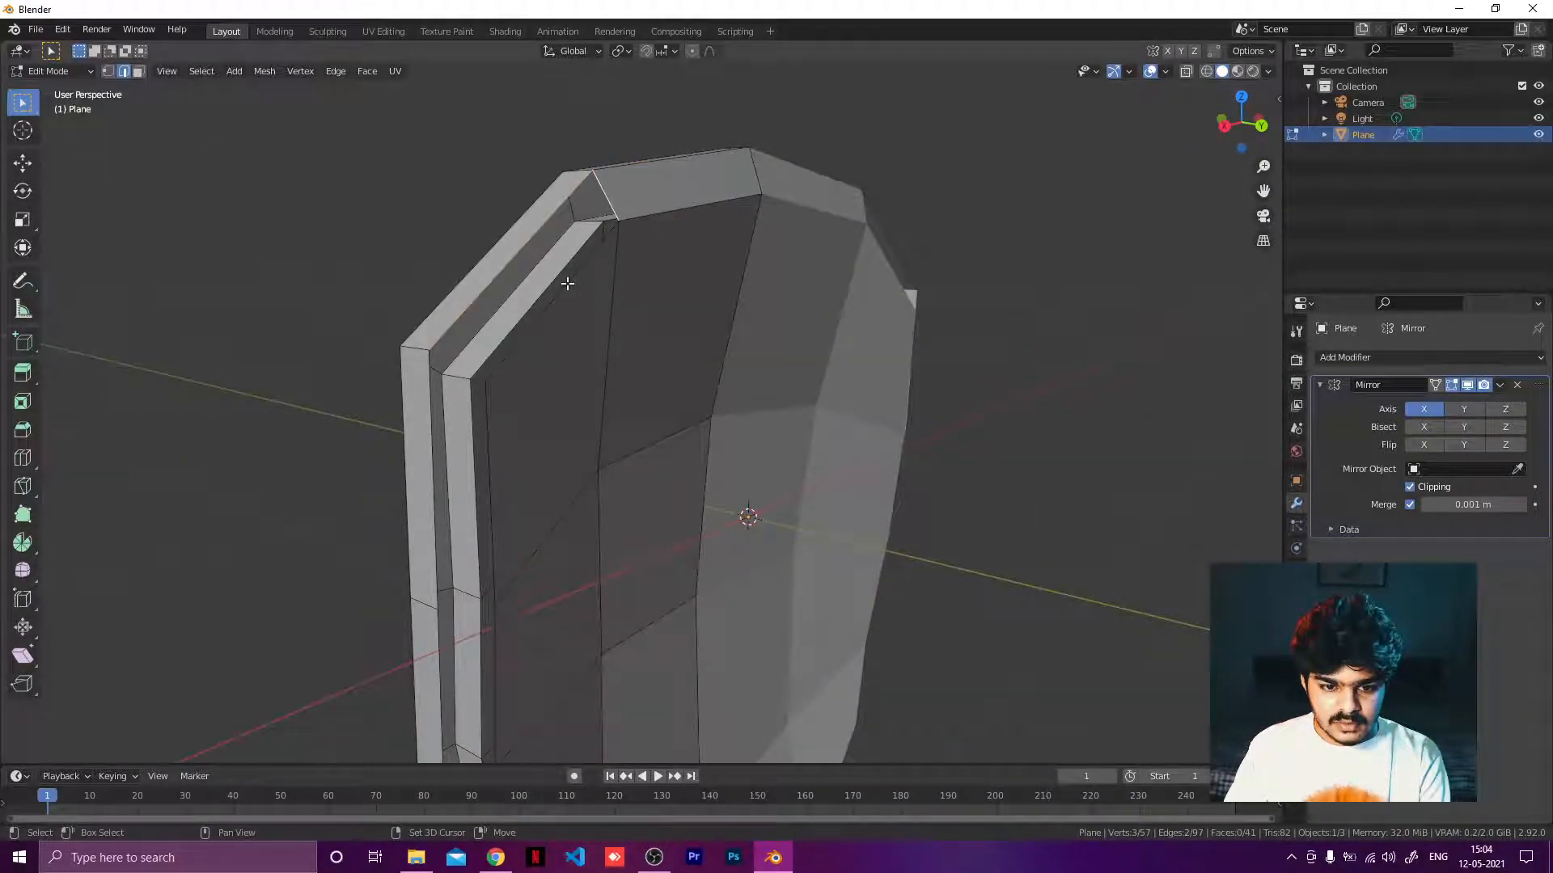
{"action": "left_click", "coordinate": [566, 283], "text": "shift"}
{"action": "key", "text": "f"}
{"action": "scroll", "coordinate": [622, 259], "scroll_direction": "down", "scroll_amount": 2}
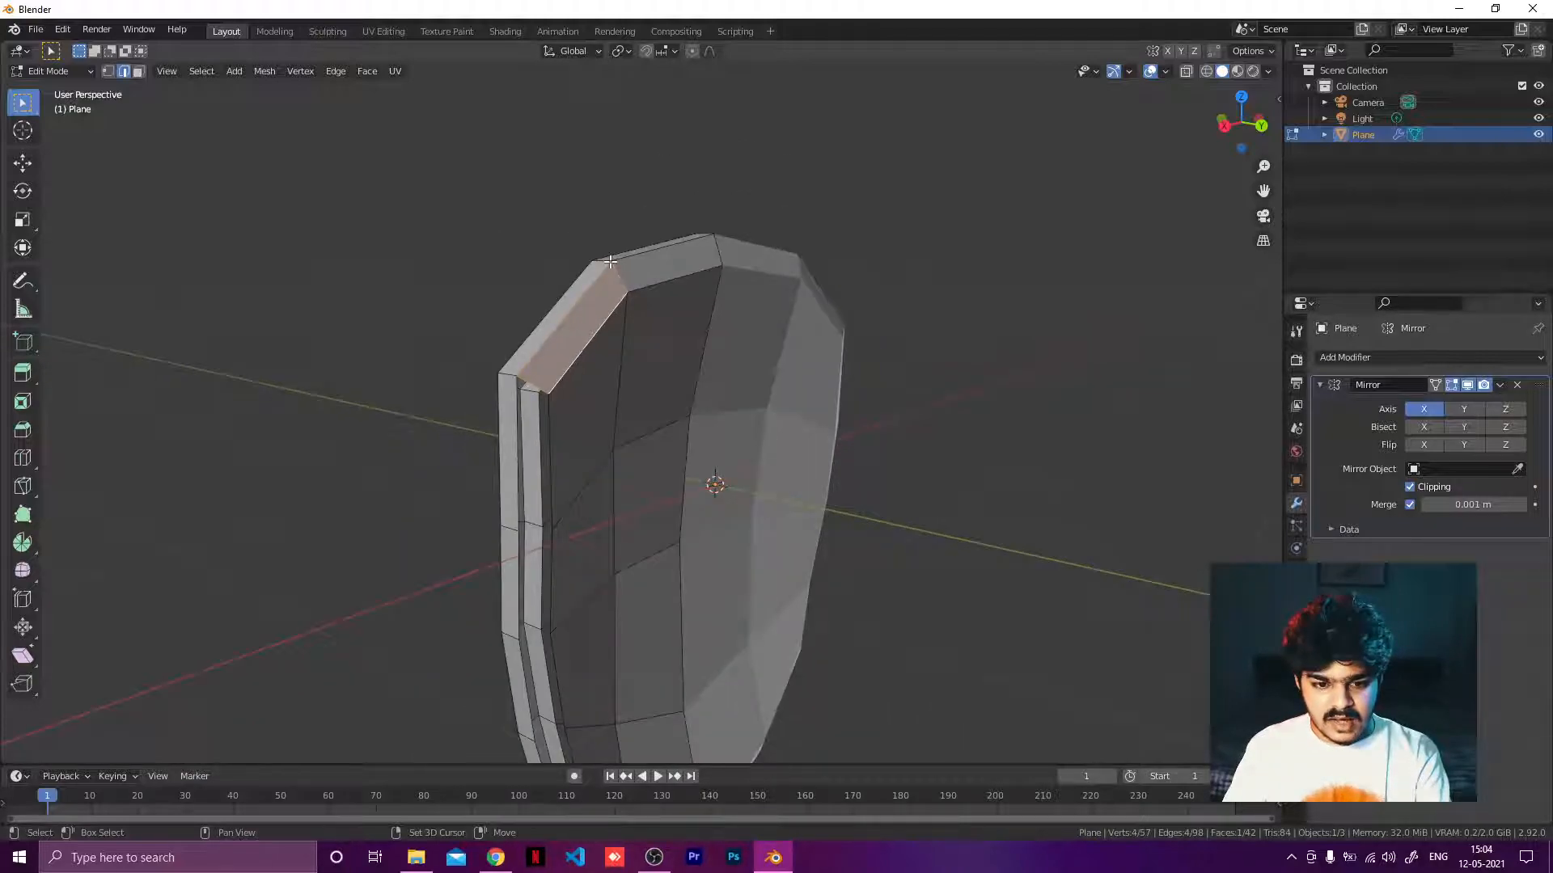
Try to add a loop cut across the shield's upper section, then undo it.
{"action": "key", "text": "r"}
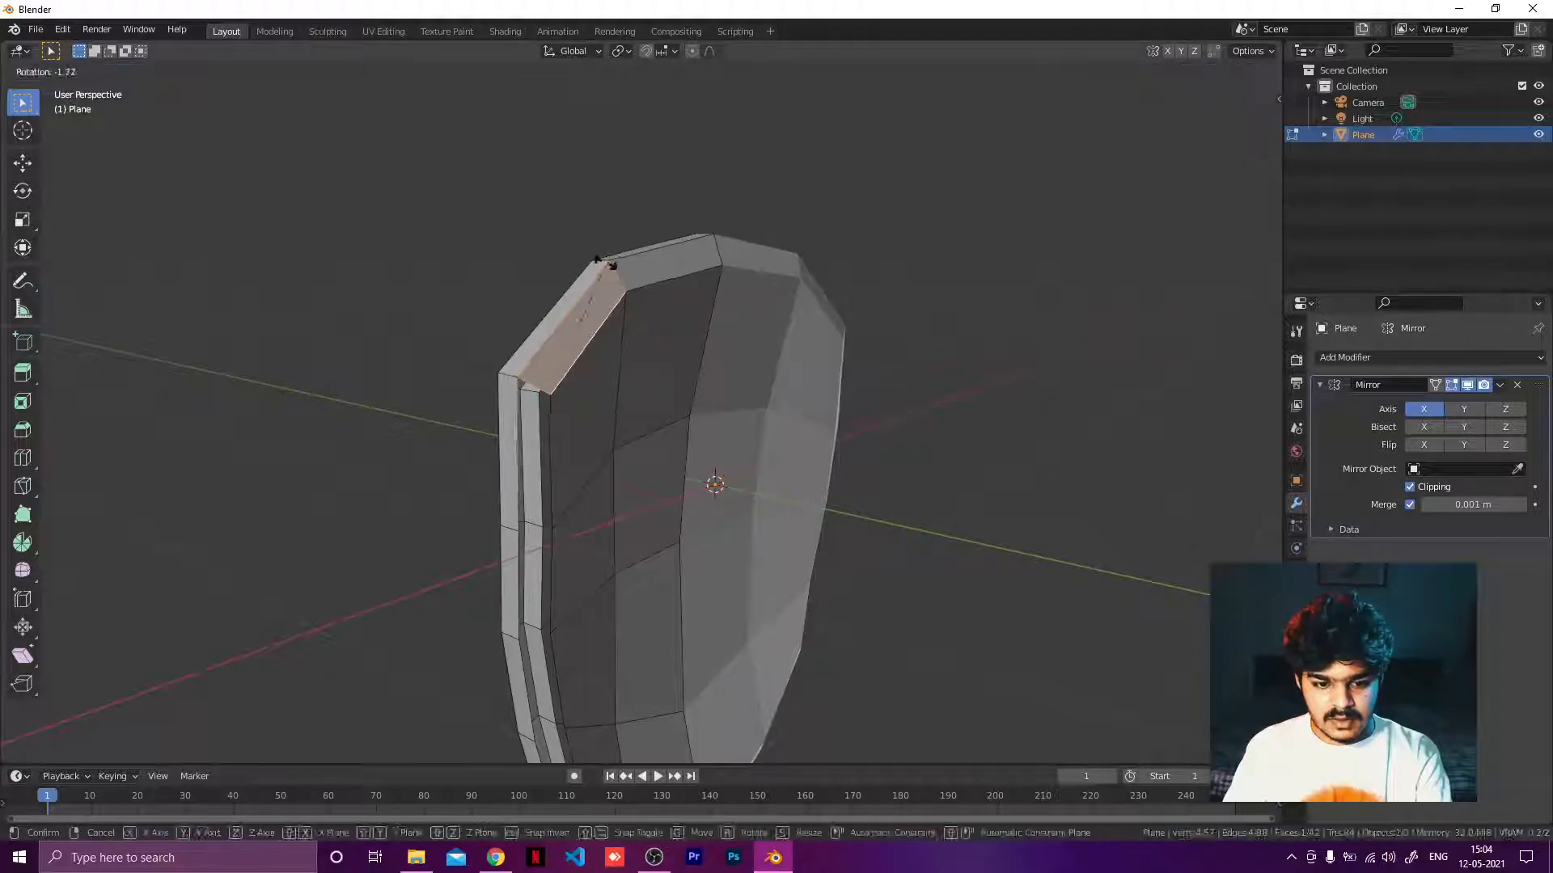
{"action": "right_click", "coordinate": [707, 226]}
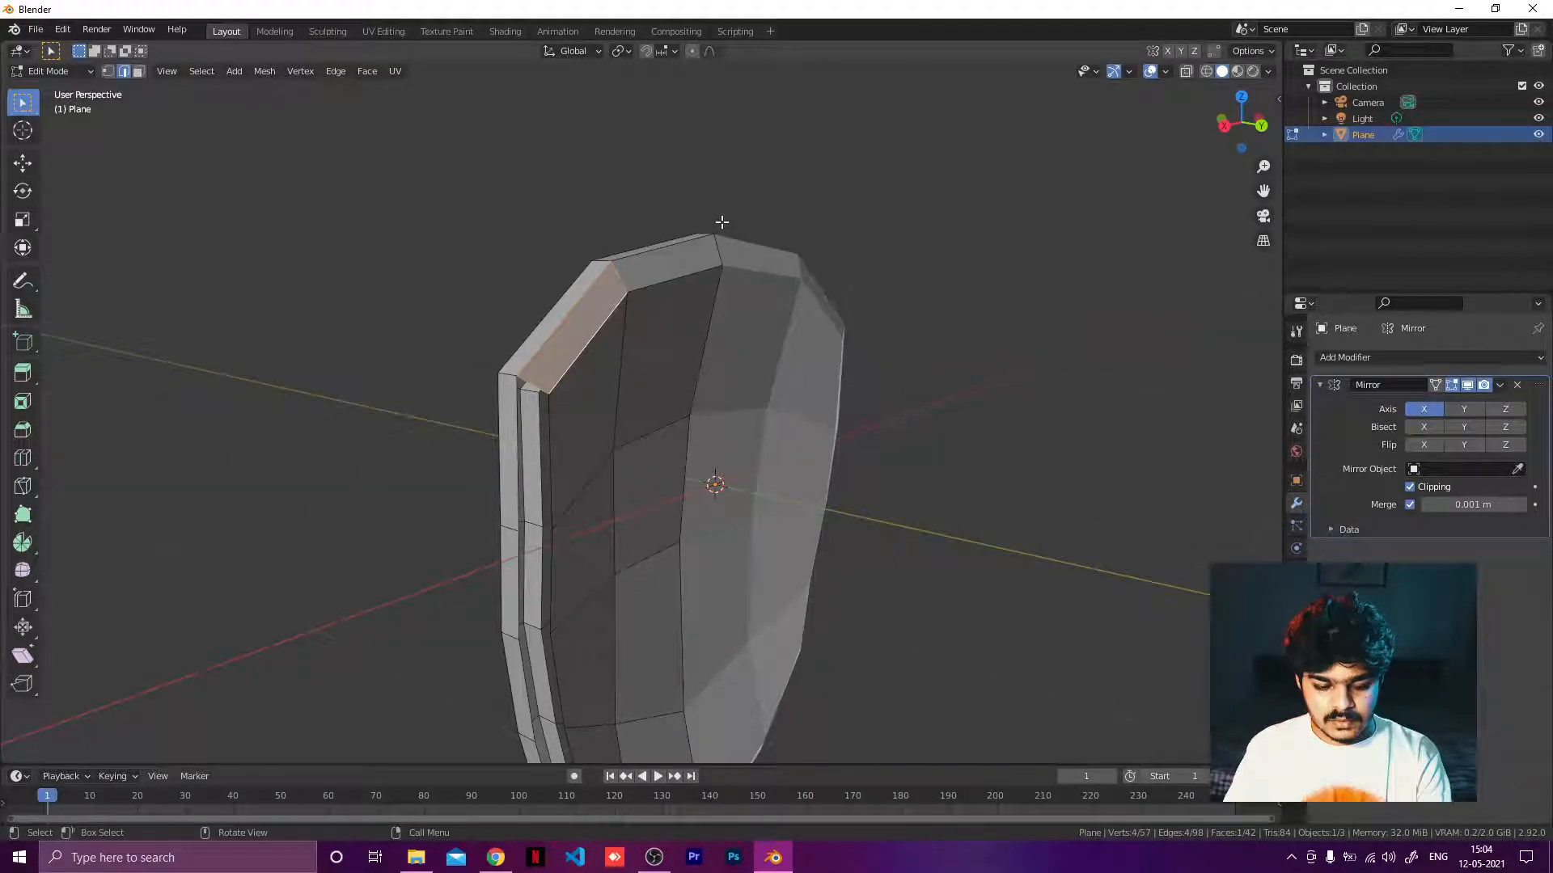
{"action": "key", "text": "ctrl+r"}
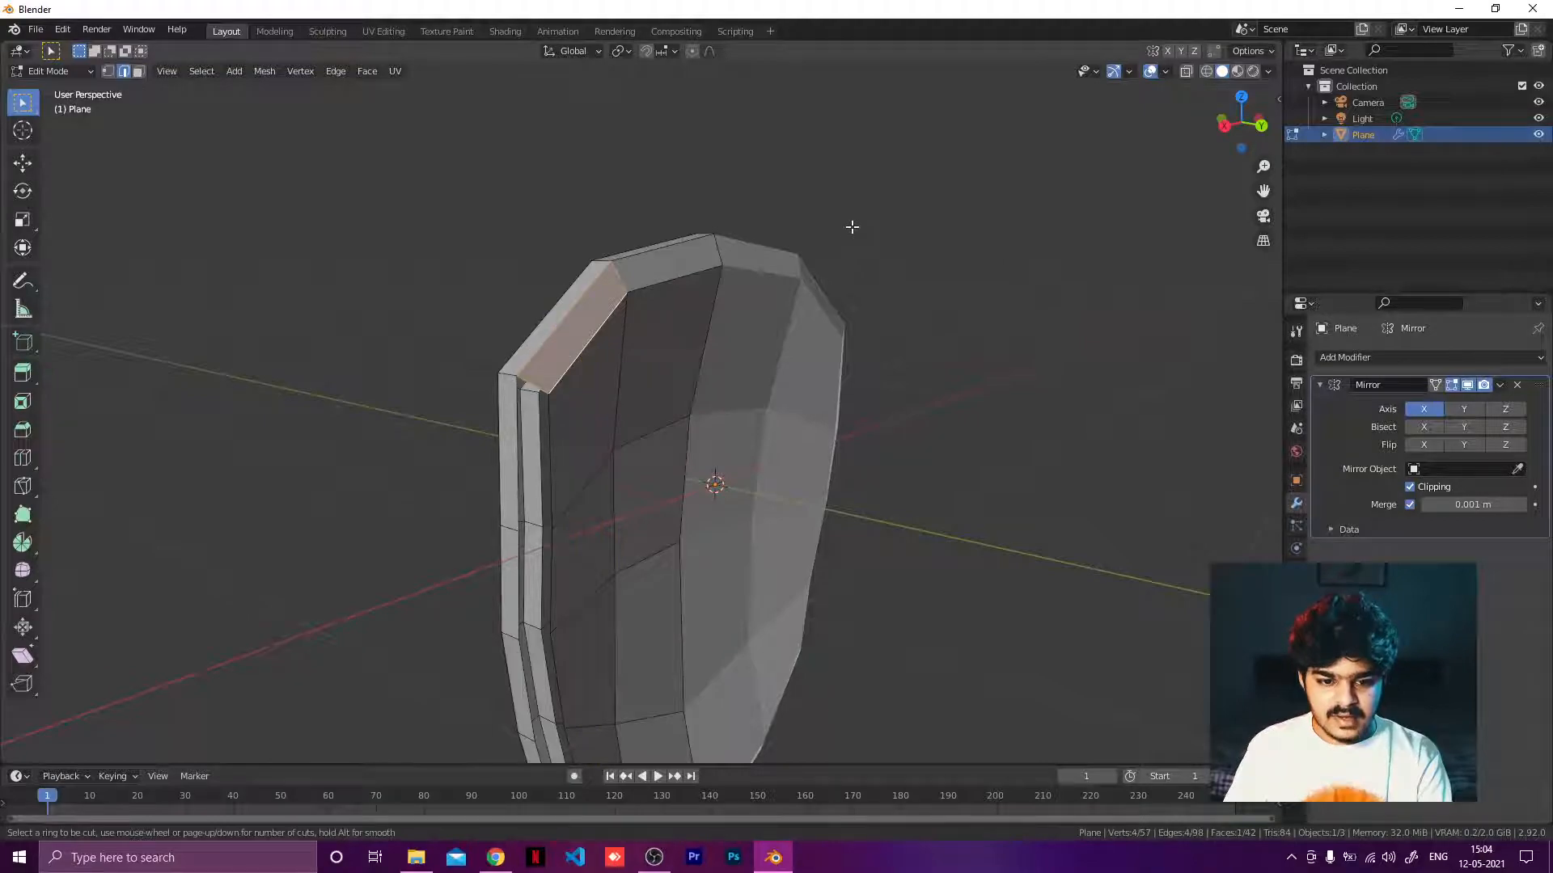
{"action": "key", "text": "Escape"}
{"action": "key", "text": "ctrl+r"}
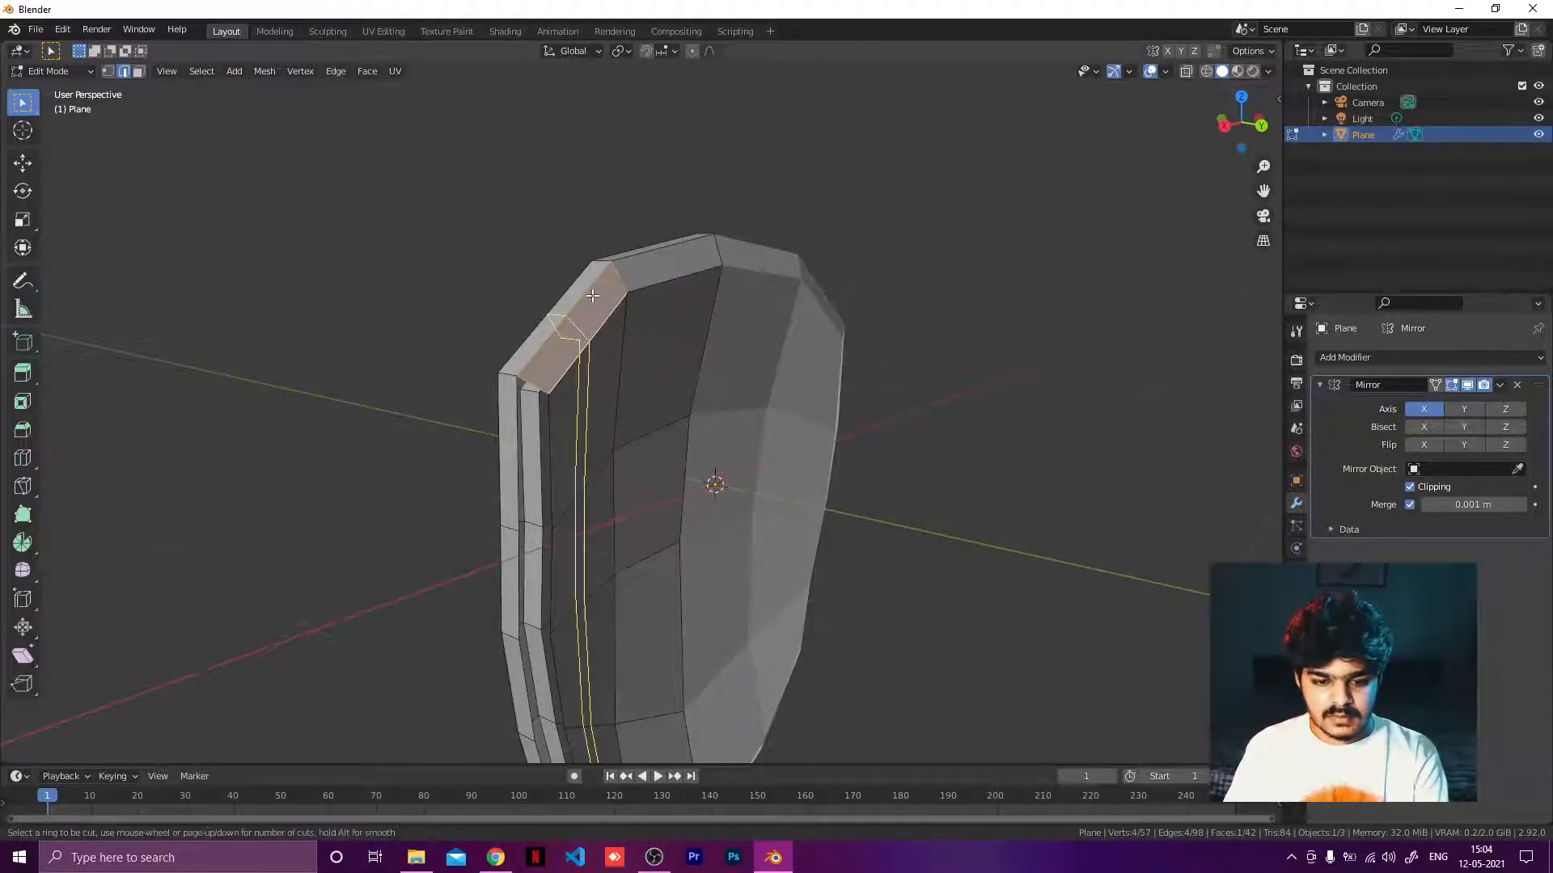
{"action": "key", "text": "Escape"}
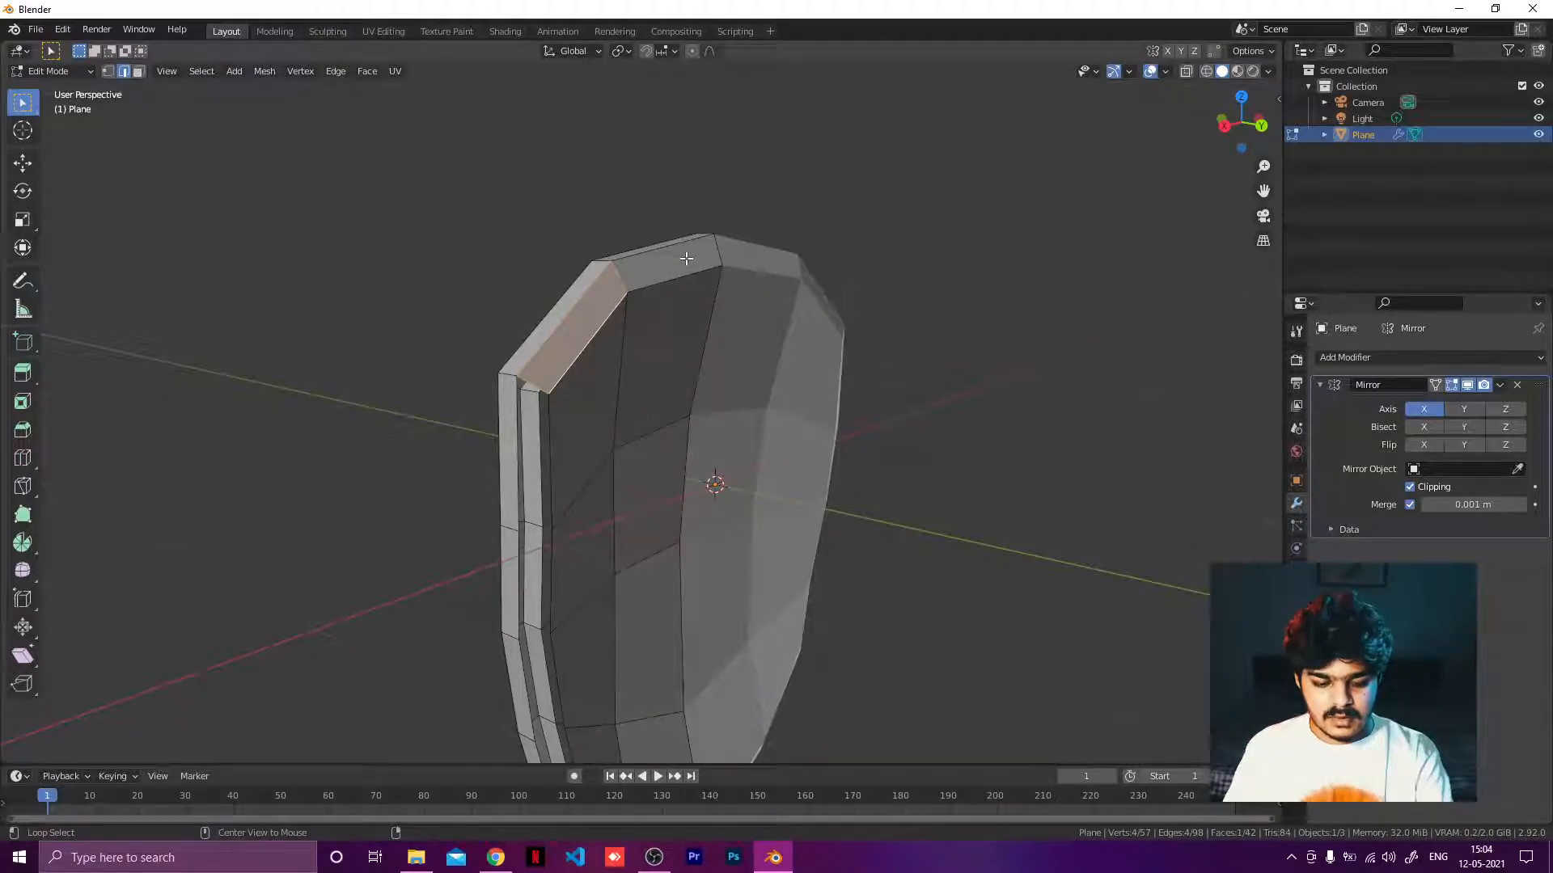
{"action": "key", "text": "ctrl+r"}
{"action": "left_click", "coordinate": [752, 253]}
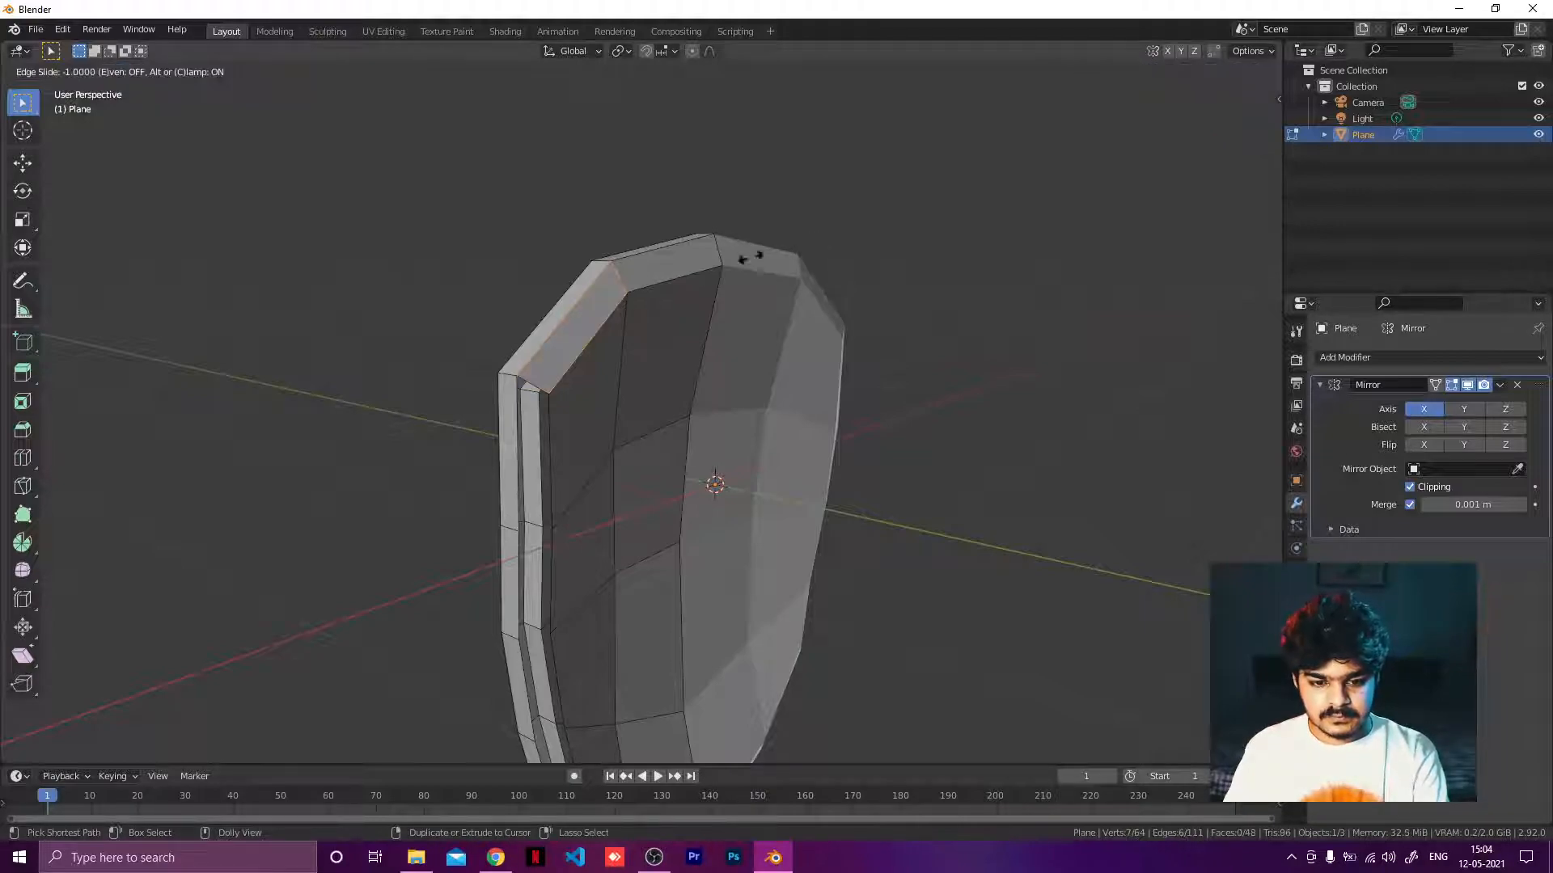
{"action": "left_click", "coordinate": [939, 210]}
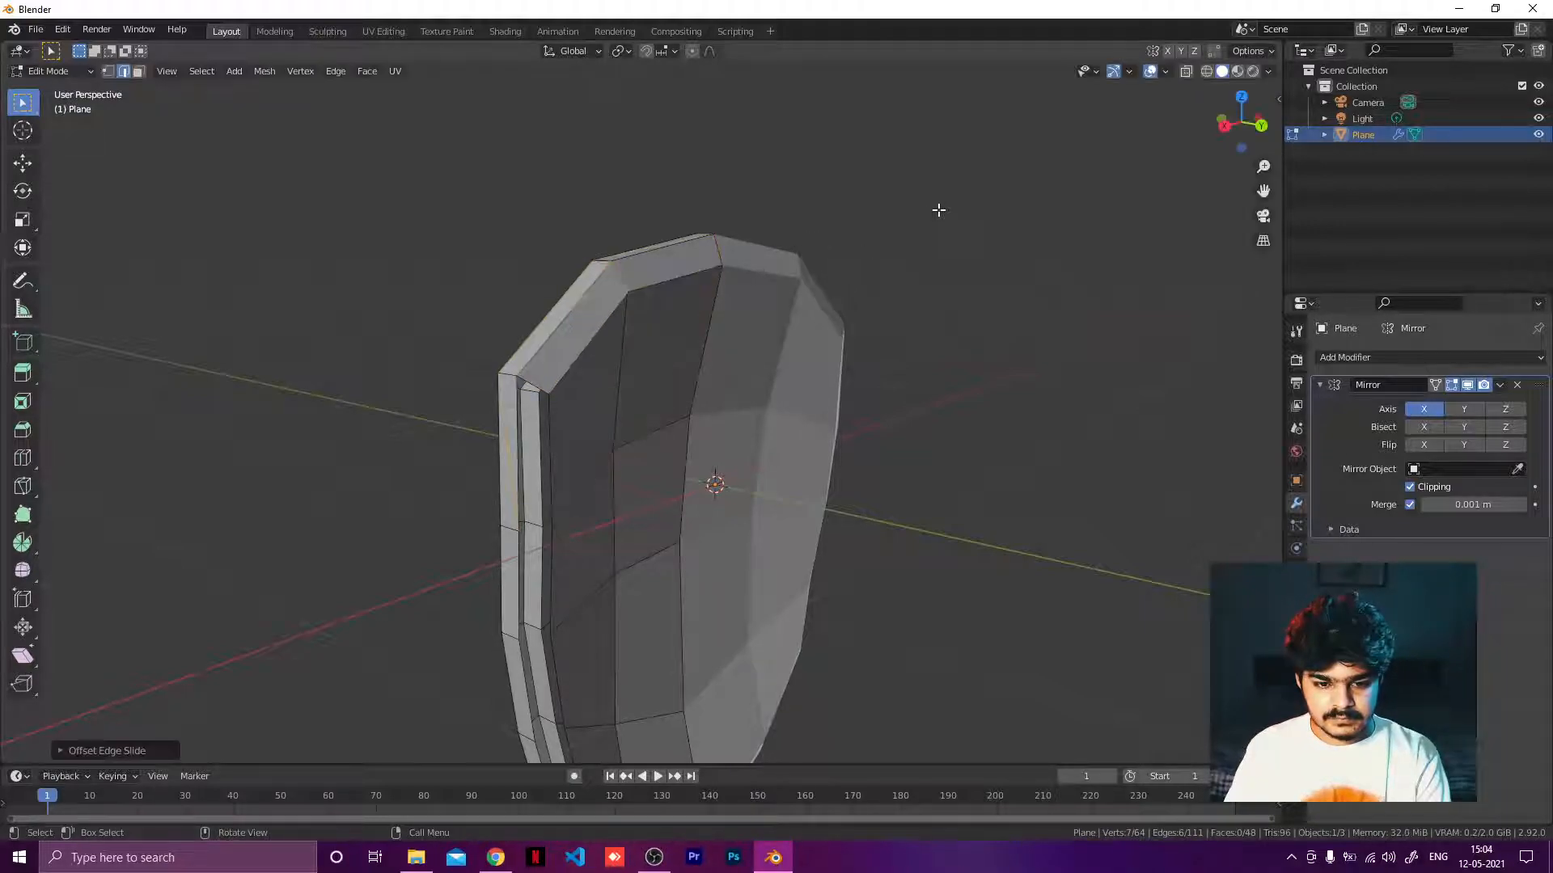
{"action": "key", "text": "ctrl+z"}
{"action": "key", "text": "ctrl+z"}
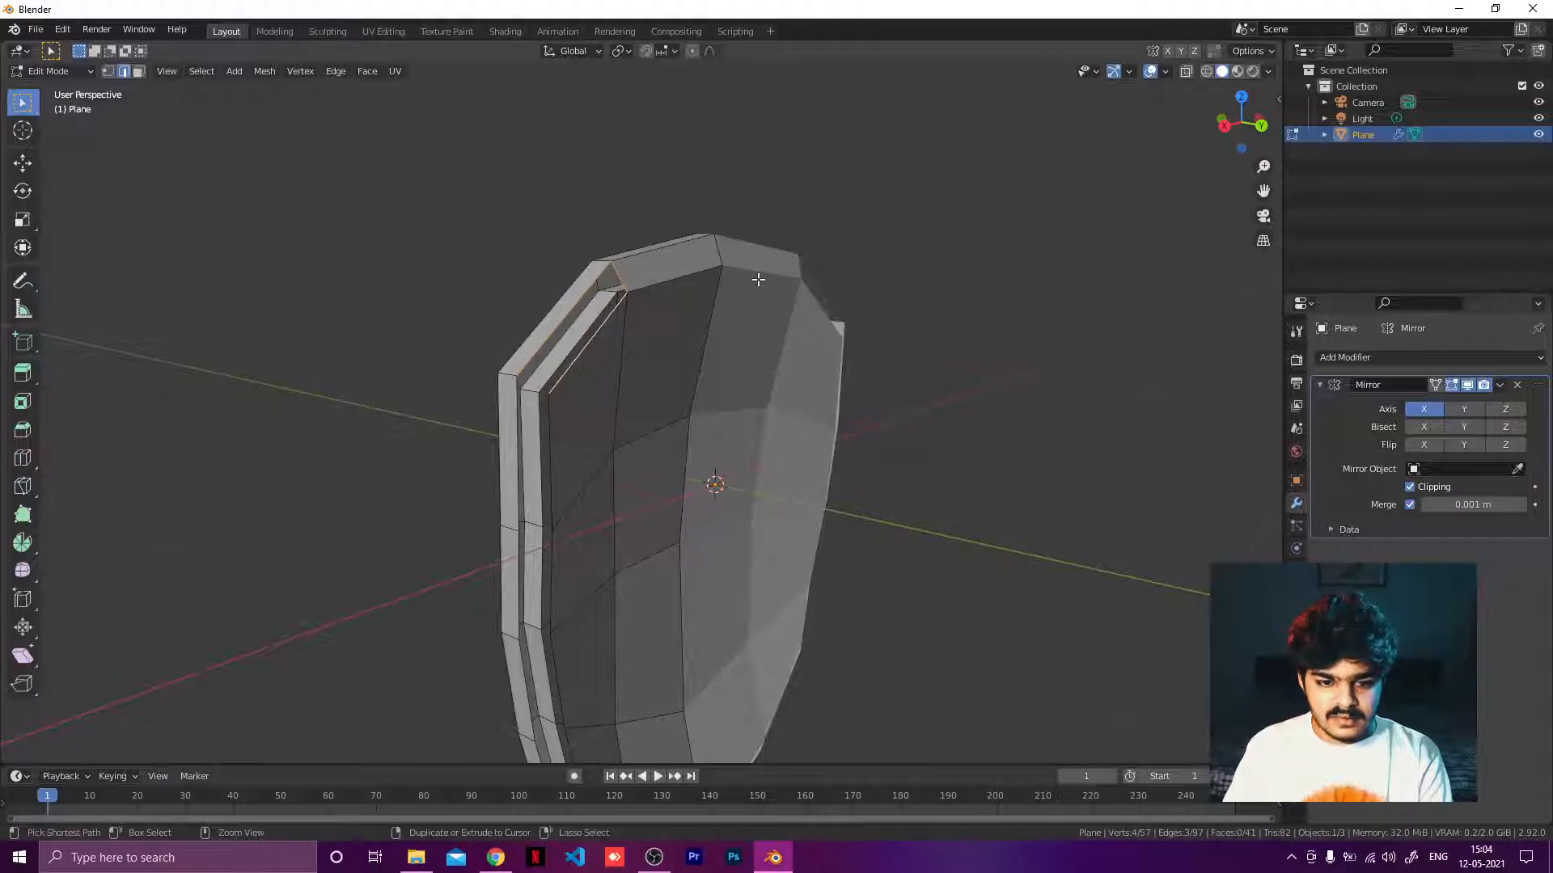
{"action": "key", "text": "ctrl+shift+z"}
Fill the gap between the panel's upper side edge and the rim with a face.
{"action": "middle_click_drag", "start_coordinate": [655, 315], "coordinate": [780, 290]}
{"action": "scroll", "coordinate": [717, 240], "scroll_direction": "up", "scroll_amount": 2}
{"action": "left_click", "coordinate": [689, 275]}
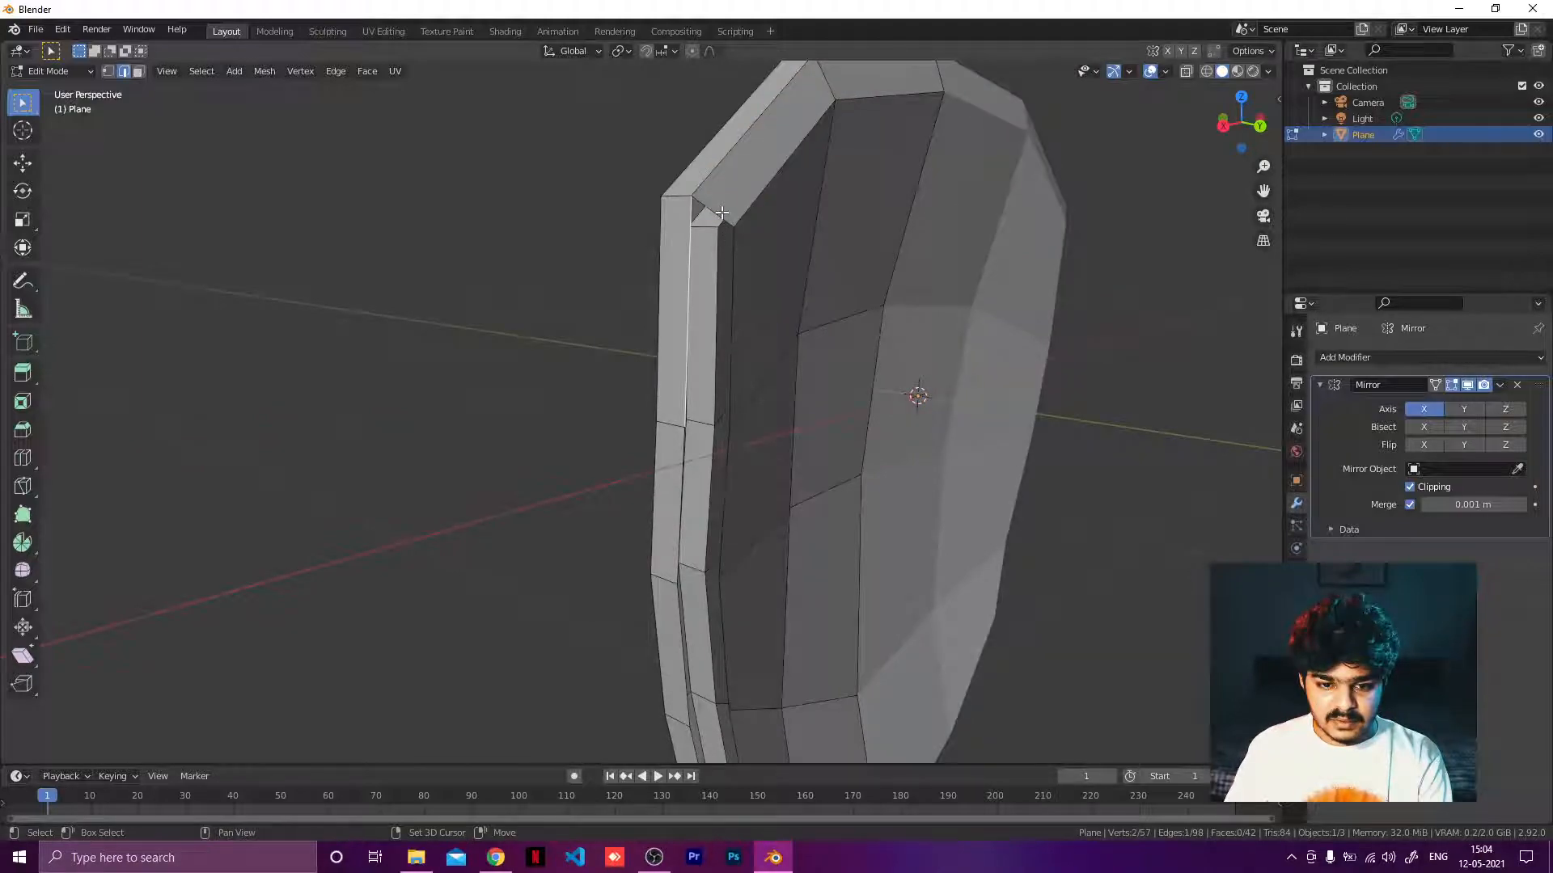
{"action": "left_click", "coordinate": [722, 217], "text": "shift"}
{"action": "left_click", "coordinate": [733, 271], "text": "shift"}
{"action": "key", "text": "f"}
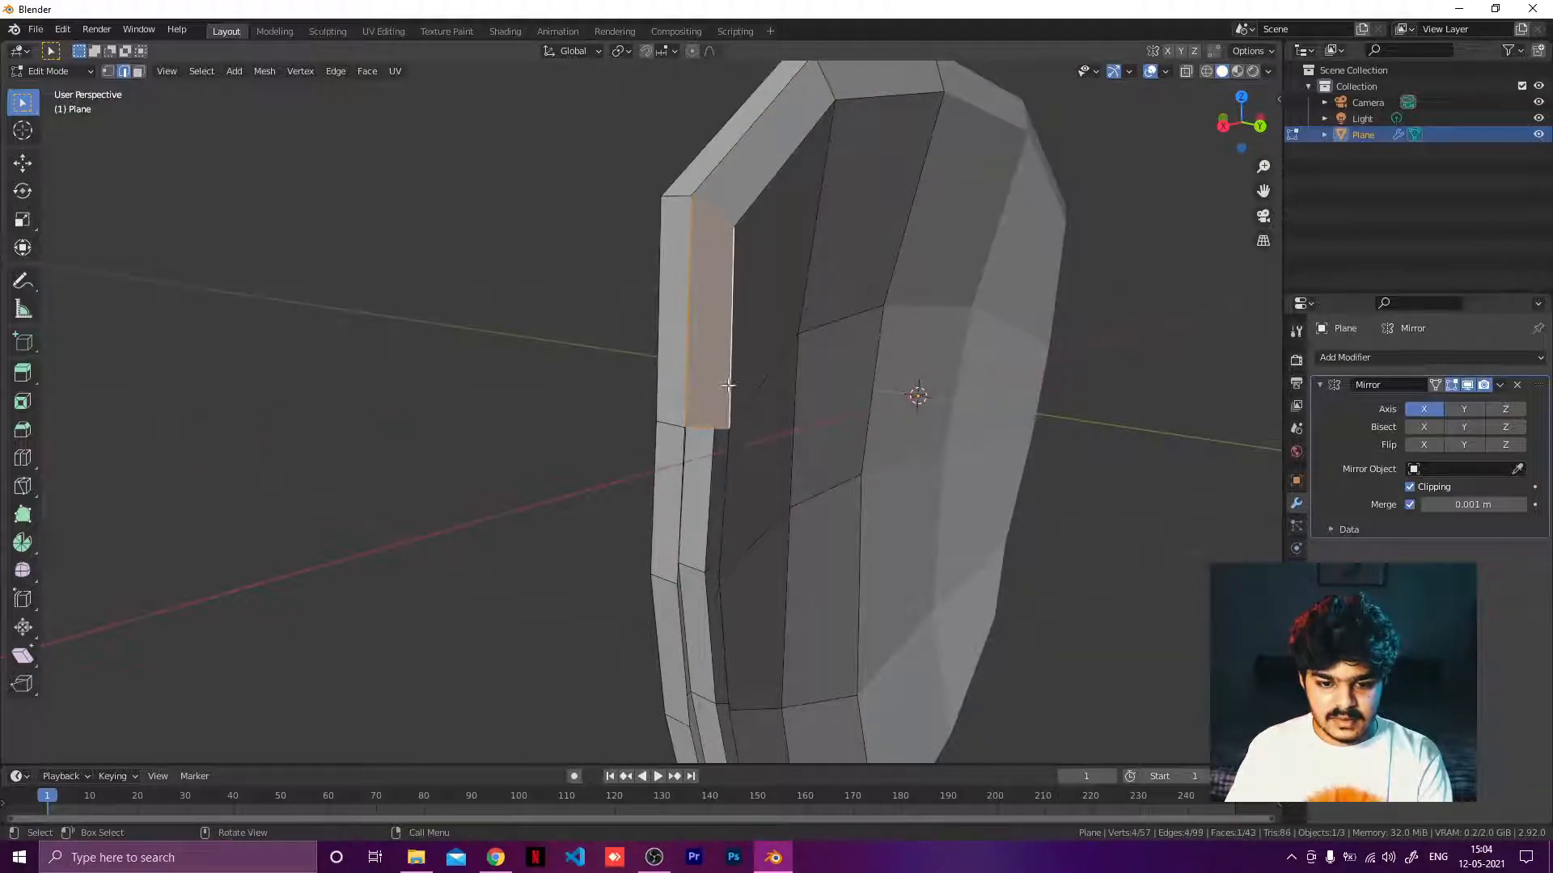
Fill the next gap down the side between the panel edge and the rim.
{"action": "middle_click_drag", "start_coordinate": [692, 383], "coordinate": [678, 372]}
{"action": "left_click", "coordinate": [687, 377]}
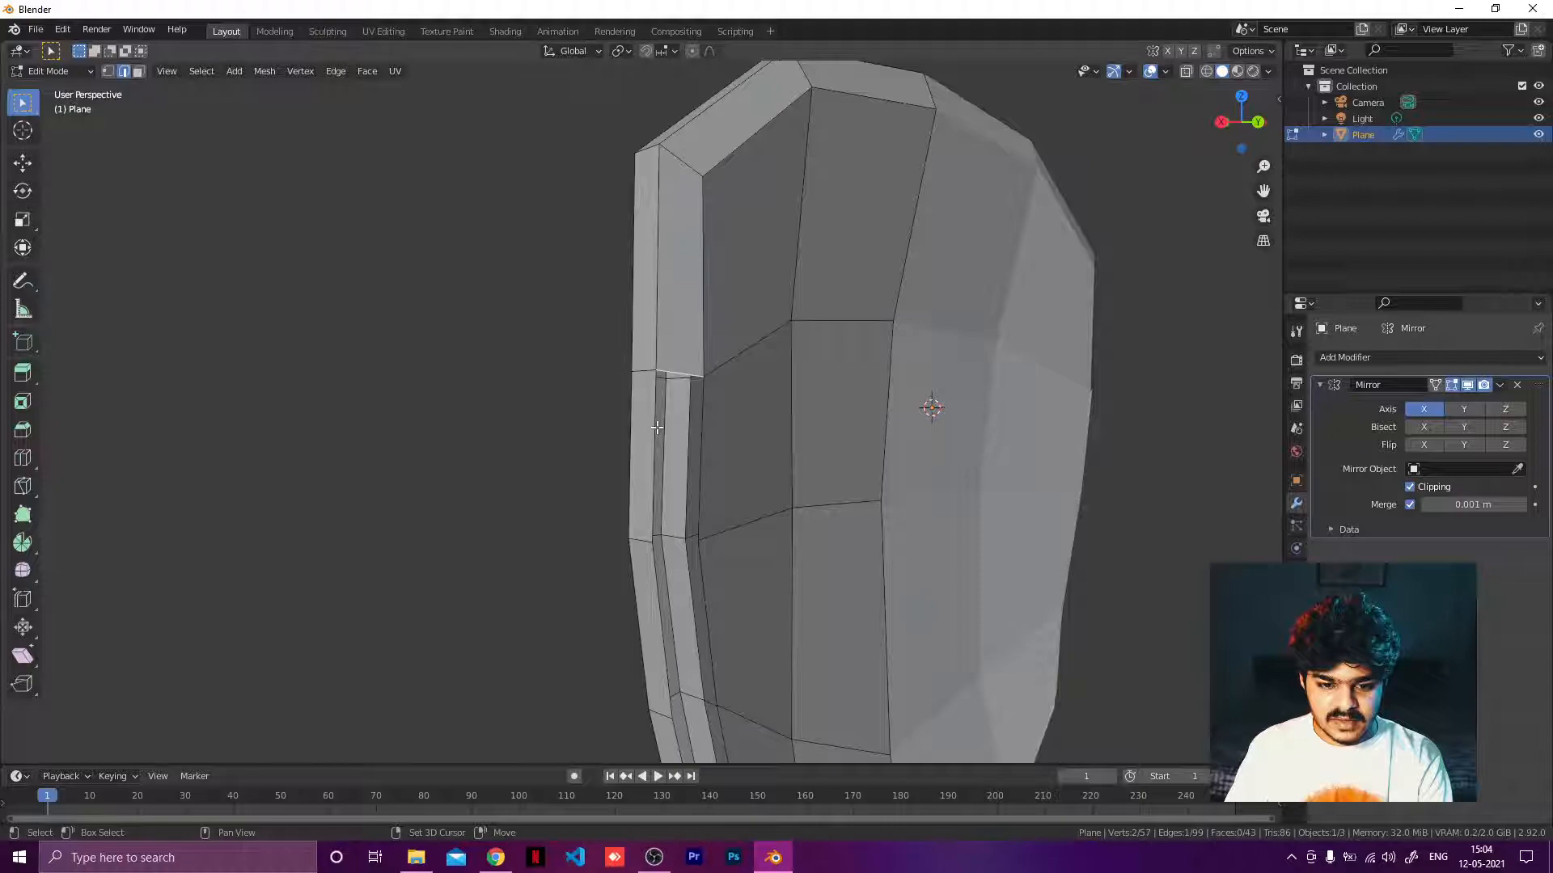
{"action": "left_click", "coordinate": [659, 426], "text": "shift"}
{"action": "left_click", "coordinate": [698, 427], "text": "shift"}
{"action": "key", "text": "f"}
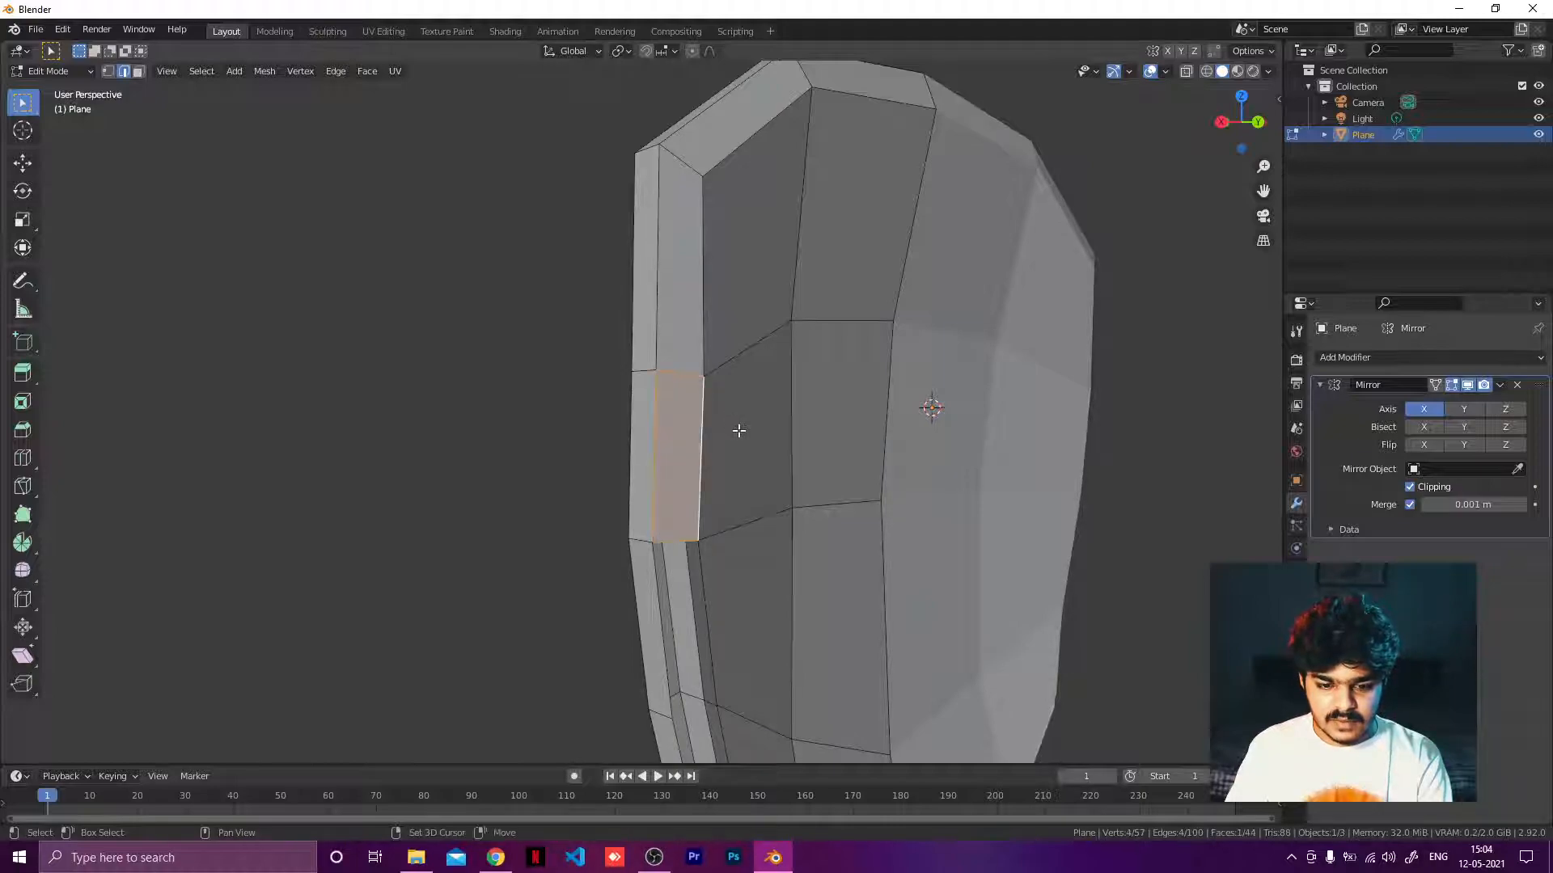
Fill the following side gap further down between the panel and the rim.
{"action": "middle_click_drag", "start_coordinate": [738, 429], "coordinate": [609, 322], "text": "shift"}
{"action": "left_click", "coordinate": [602, 312]}
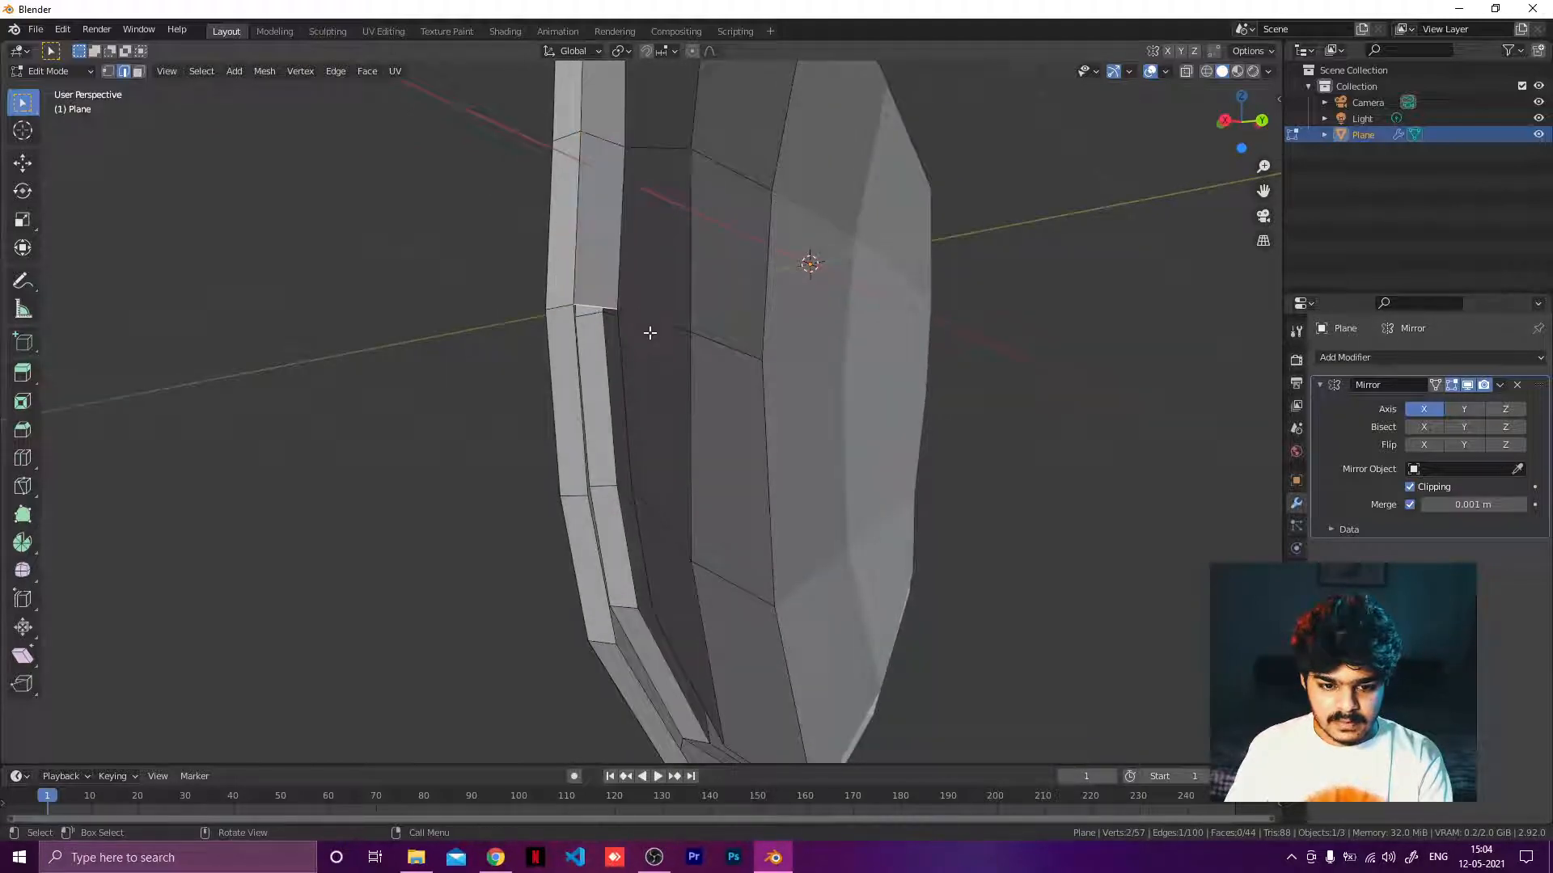
{"action": "left_click", "coordinate": [583, 380], "text": "shift"}
{"action": "middle_click_drag", "start_coordinate": [582, 384], "coordinate": [562, 389]}
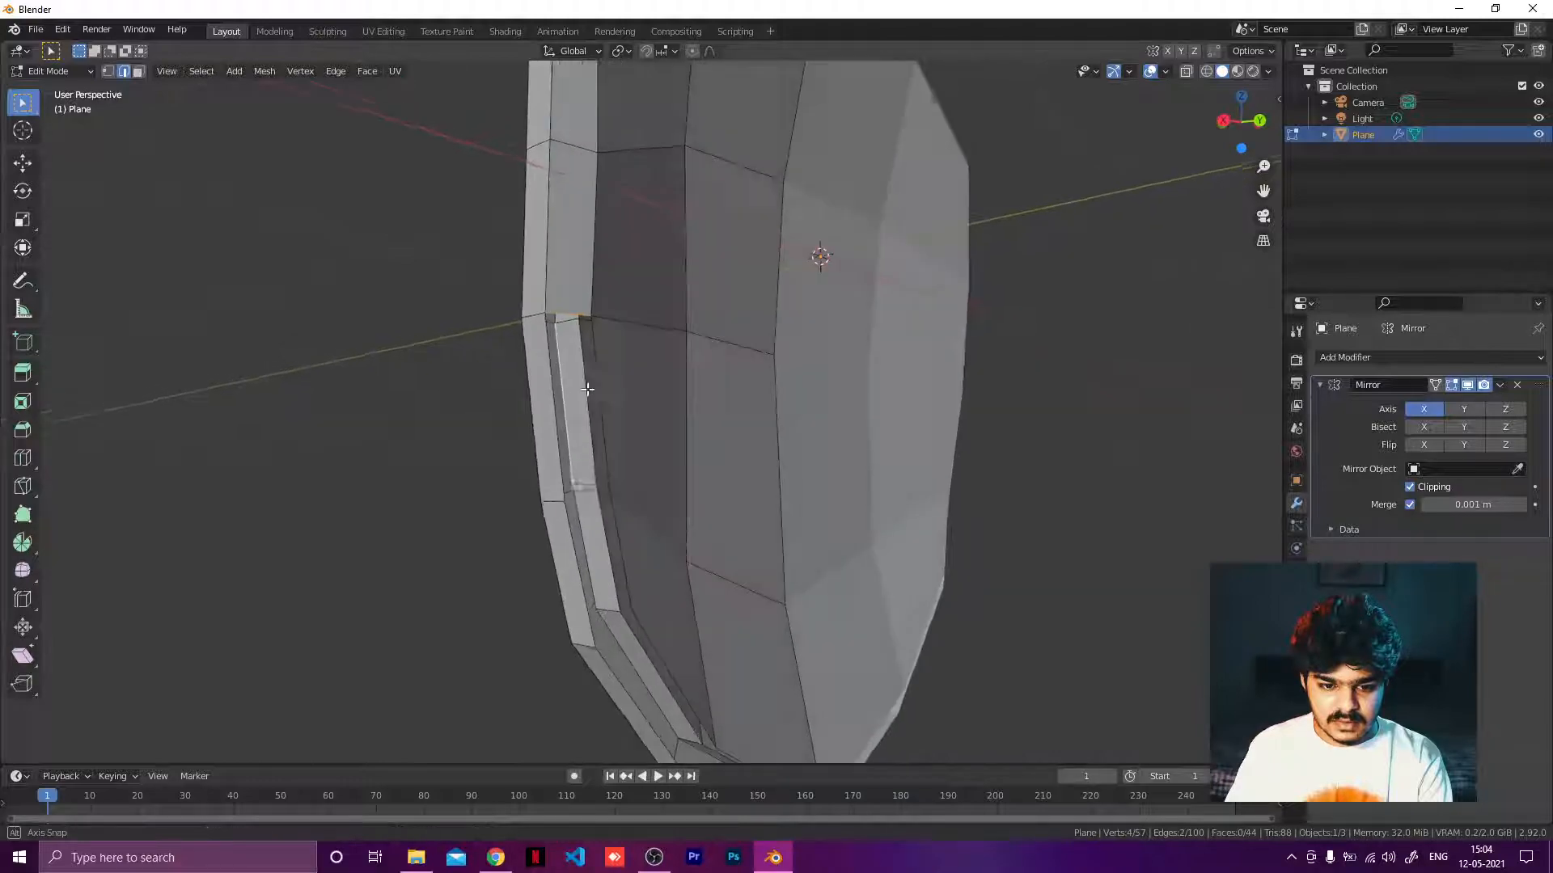
{"action": "left_click", "coordinate": [566, 313]}
{"action": "left_click", "coordinate": [551, 381], "text": "shift"}
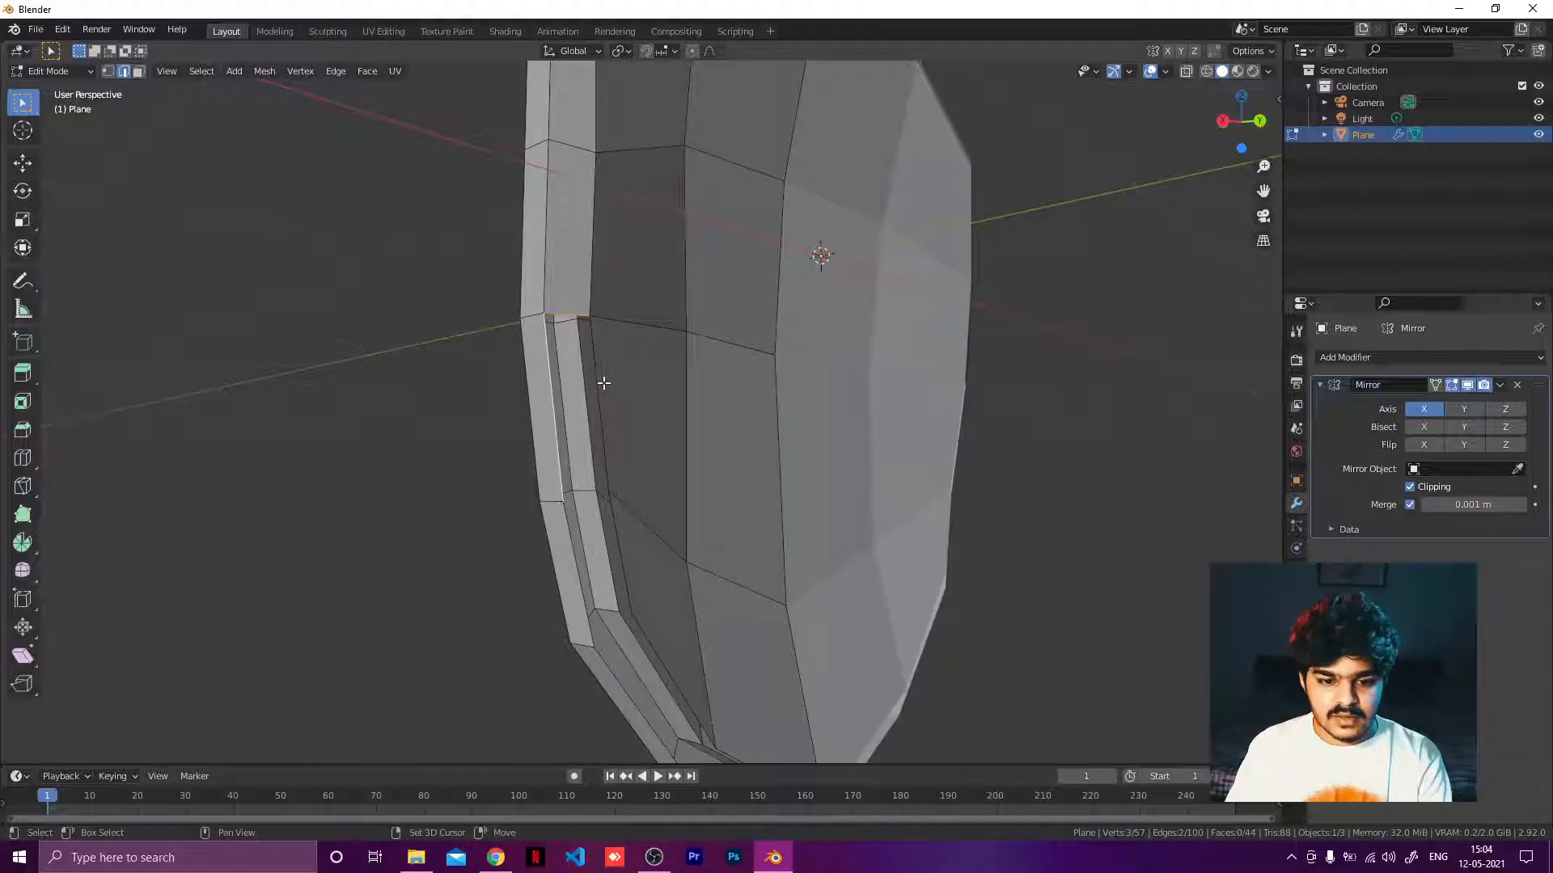
{"action": "left_click", "coordinate": [599, 385], "text": "shift"}
{"action": "key", "text": "f"}
Bridge the panel and rim with a face at the lower side bend.
{"action": "middle_click_drag", "start_coordinate": [624, 399], "coordinate": [554, 378]}
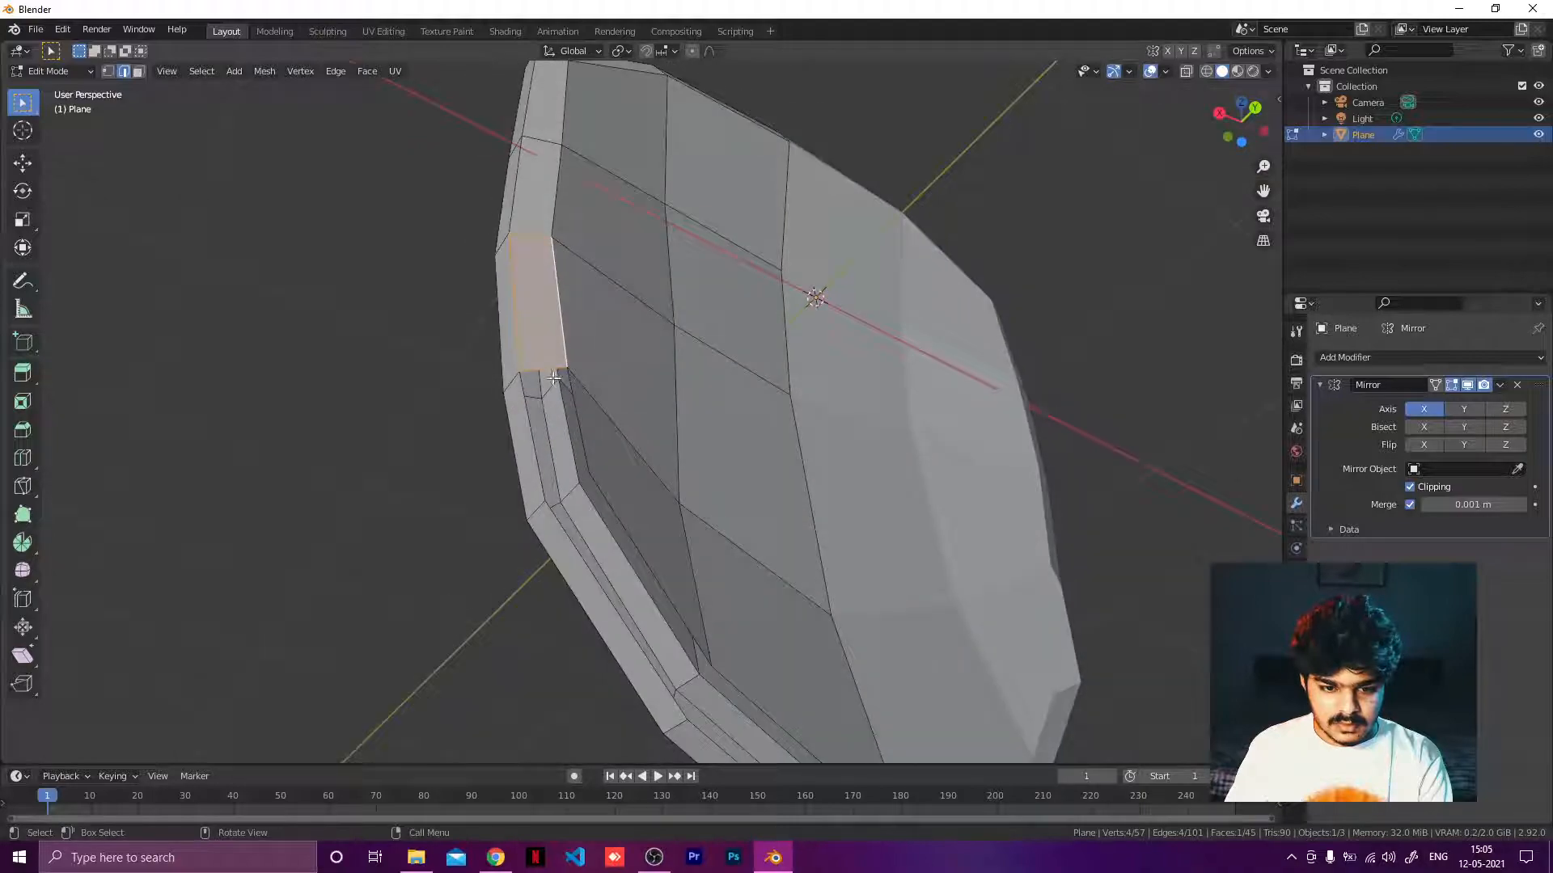
{"action": "left_click", "coordinate": [558, 375]}
{"action": "left_click", "coordinate": [532, 411], "text": "shift"}
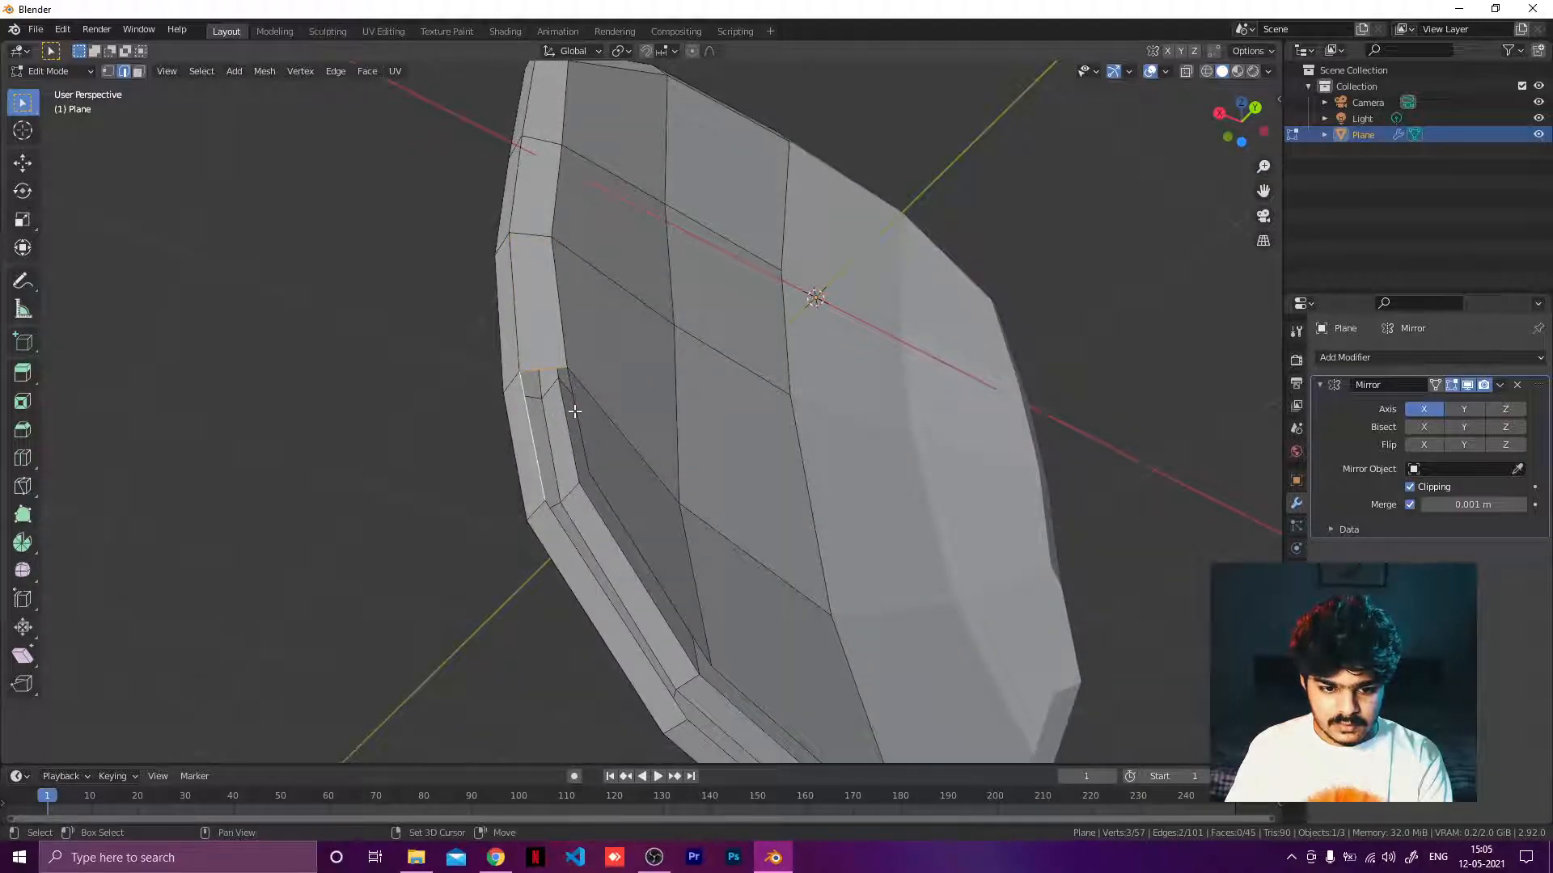
{"action": "left_click", "coordinate": [575, 413], "text": "shift"}
{"action": "middle_click_drag", "start_coordinate": [631, 409], "coordinate": [571, 437]}
{"action": "key", "text": "f"}
{"action": "scroll", "coordinate": [571, 436], "scroll_direction": "up", "scroll_amount": 2}
Fill the gap along the lower diagonal edge between the panel and the rim.
{"action": "left_click", "coordinate": [431, 467]}
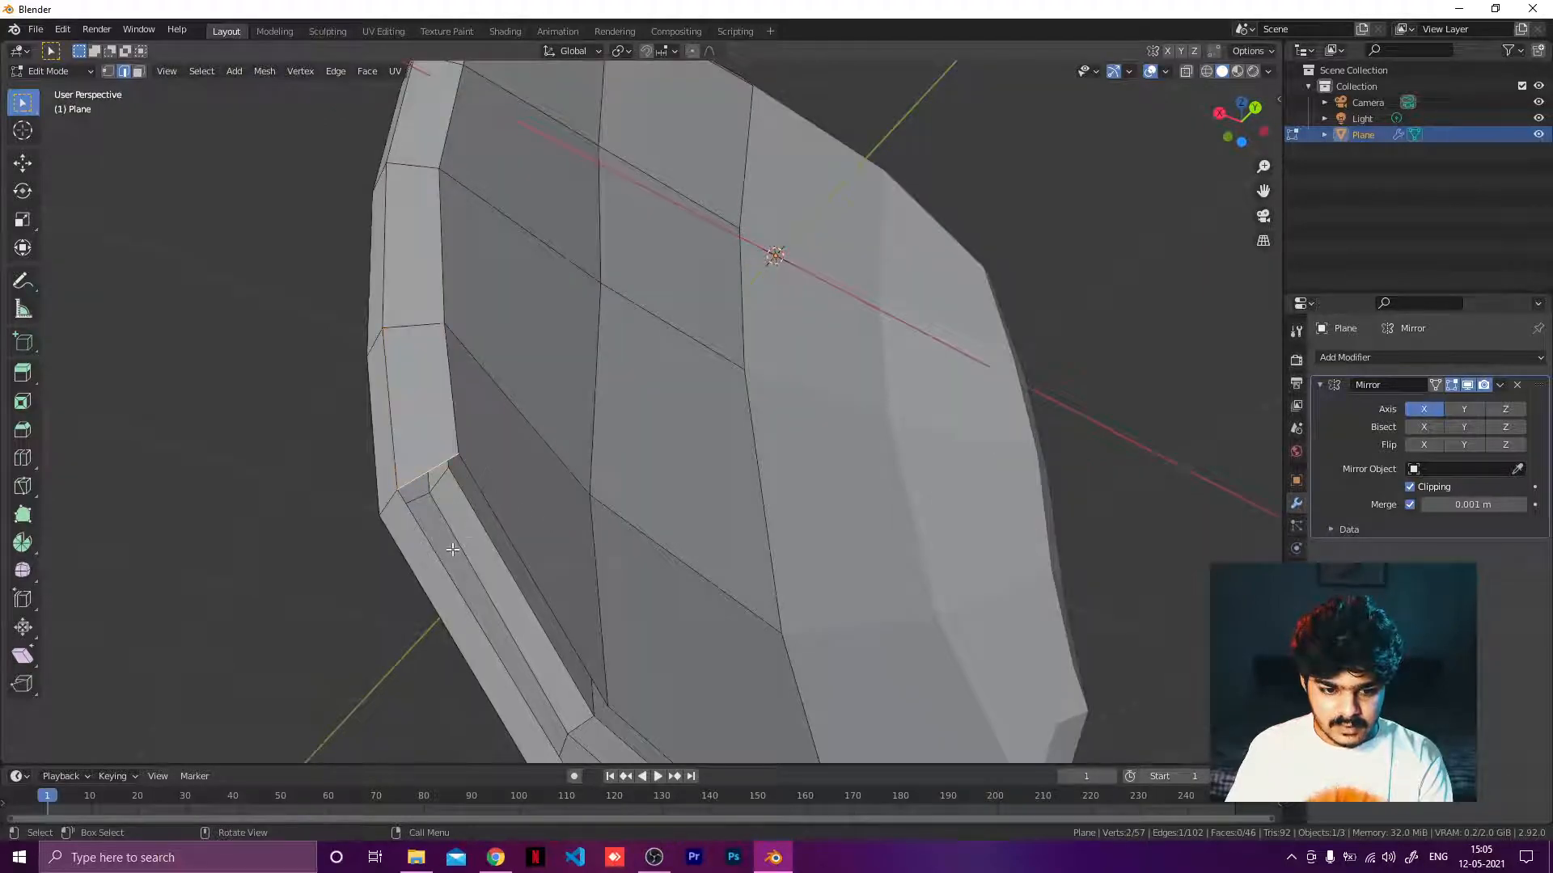
{"action": "left_click", "coordinate": [445, 561], "text": "shift"}
{"action": "left_click", "coordinate": [503, 529], "text": "shift"}
{"action": "key", "text": "f"}
{"action": "scroll", "coordinate": [532, 527], "scroll_direction": "down", "scroll_amount": 2}
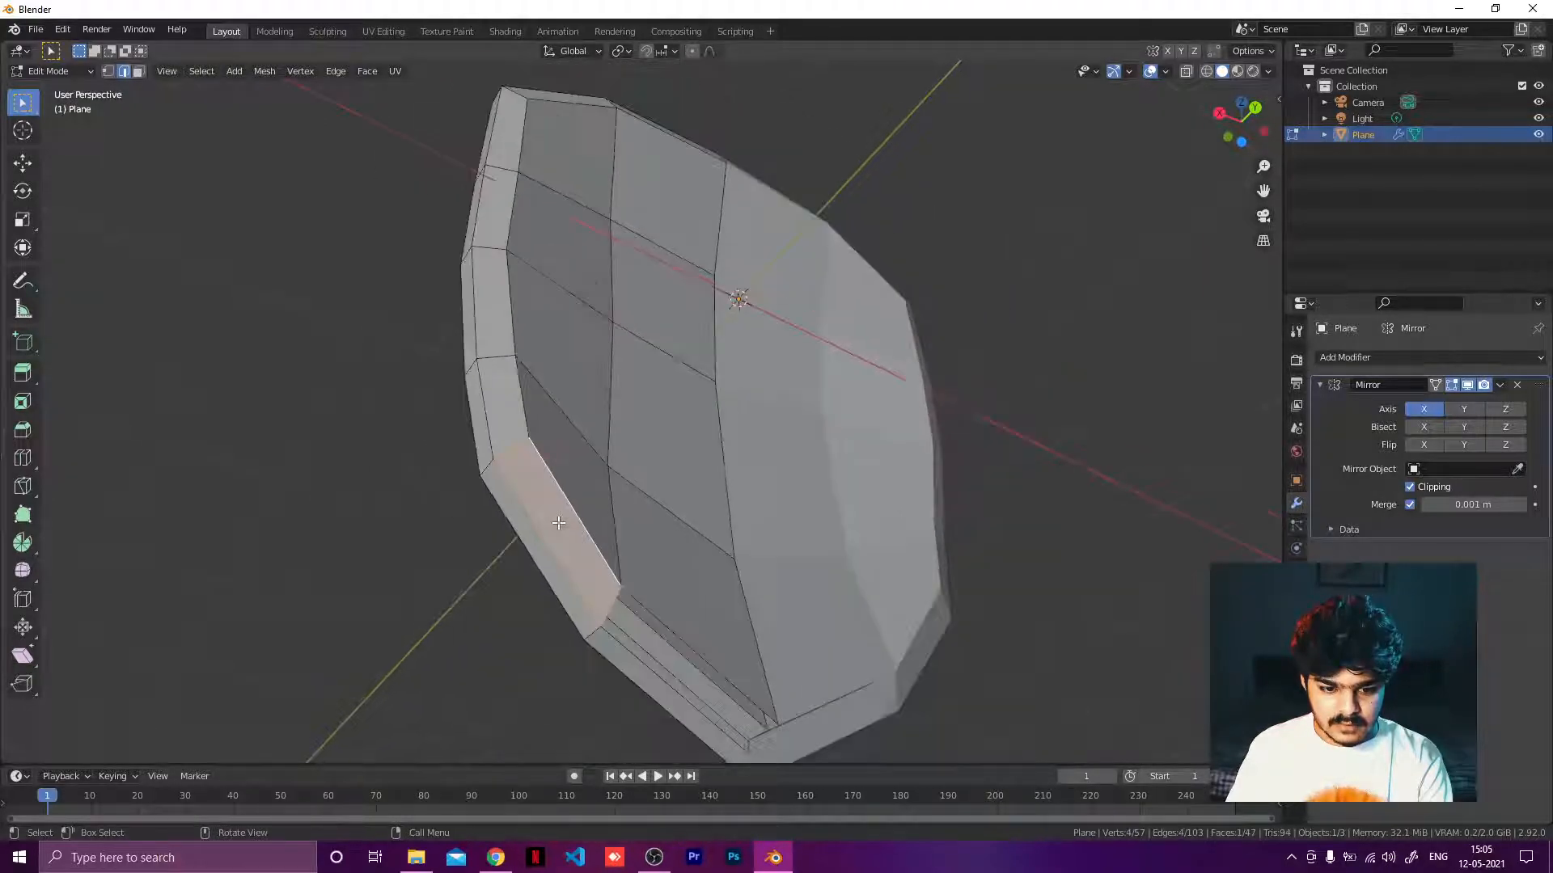
Fill the gap along the panel's bottom edge with a face.
{"action": "middle_click_drag", "start_coordinate": [561, 525], "coordinate": [621, 581]}
{"action": "left_click", "coordinate": [647, 601]}
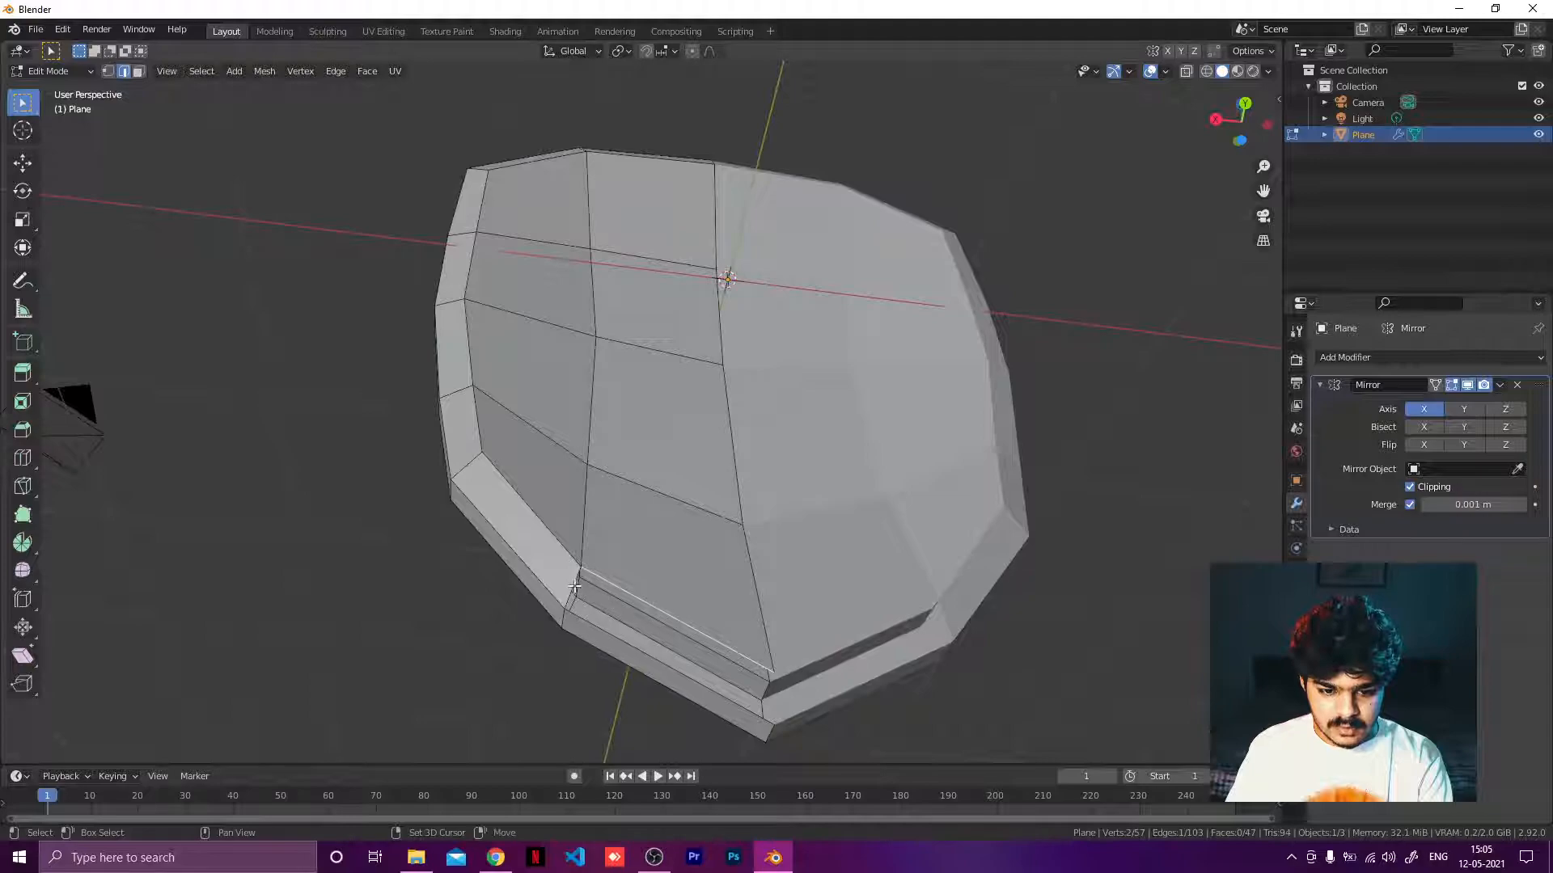
{"action": "left_click", "coordinate": [638, 640], "text": "shift"}
{"action": "left_click", "coordinate": [653, 629], "text": "shift"}
{"action": "key", "text": "f"}
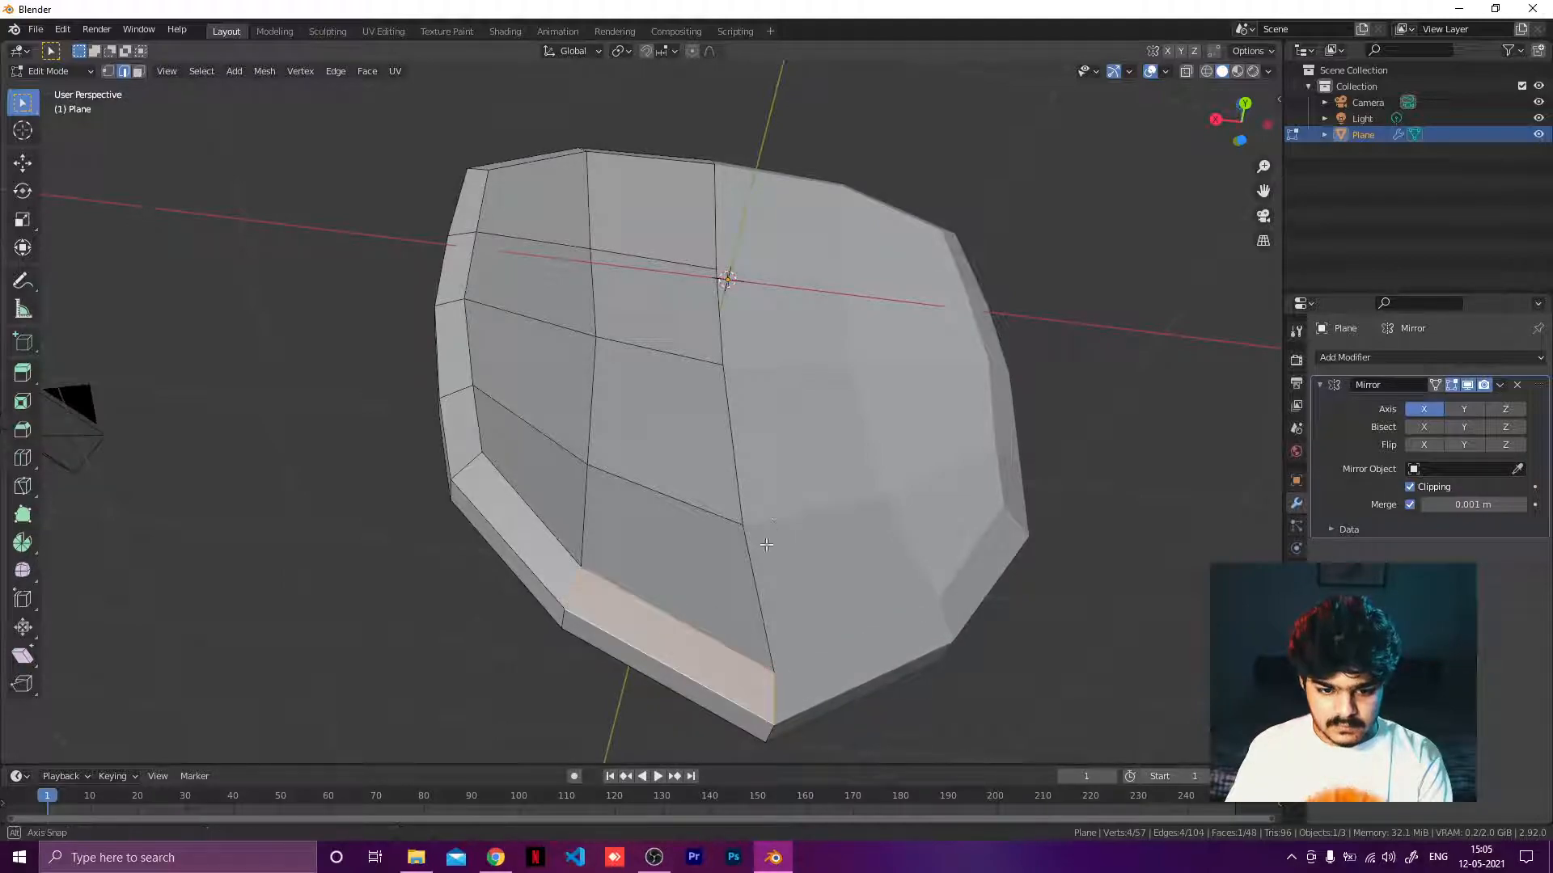
Select an edge loop along the panel's border and move it slightly in side view.
{"action": "middle_click_drag", "start_coordinate": [653, 629], "coordinate": [738, 389]}
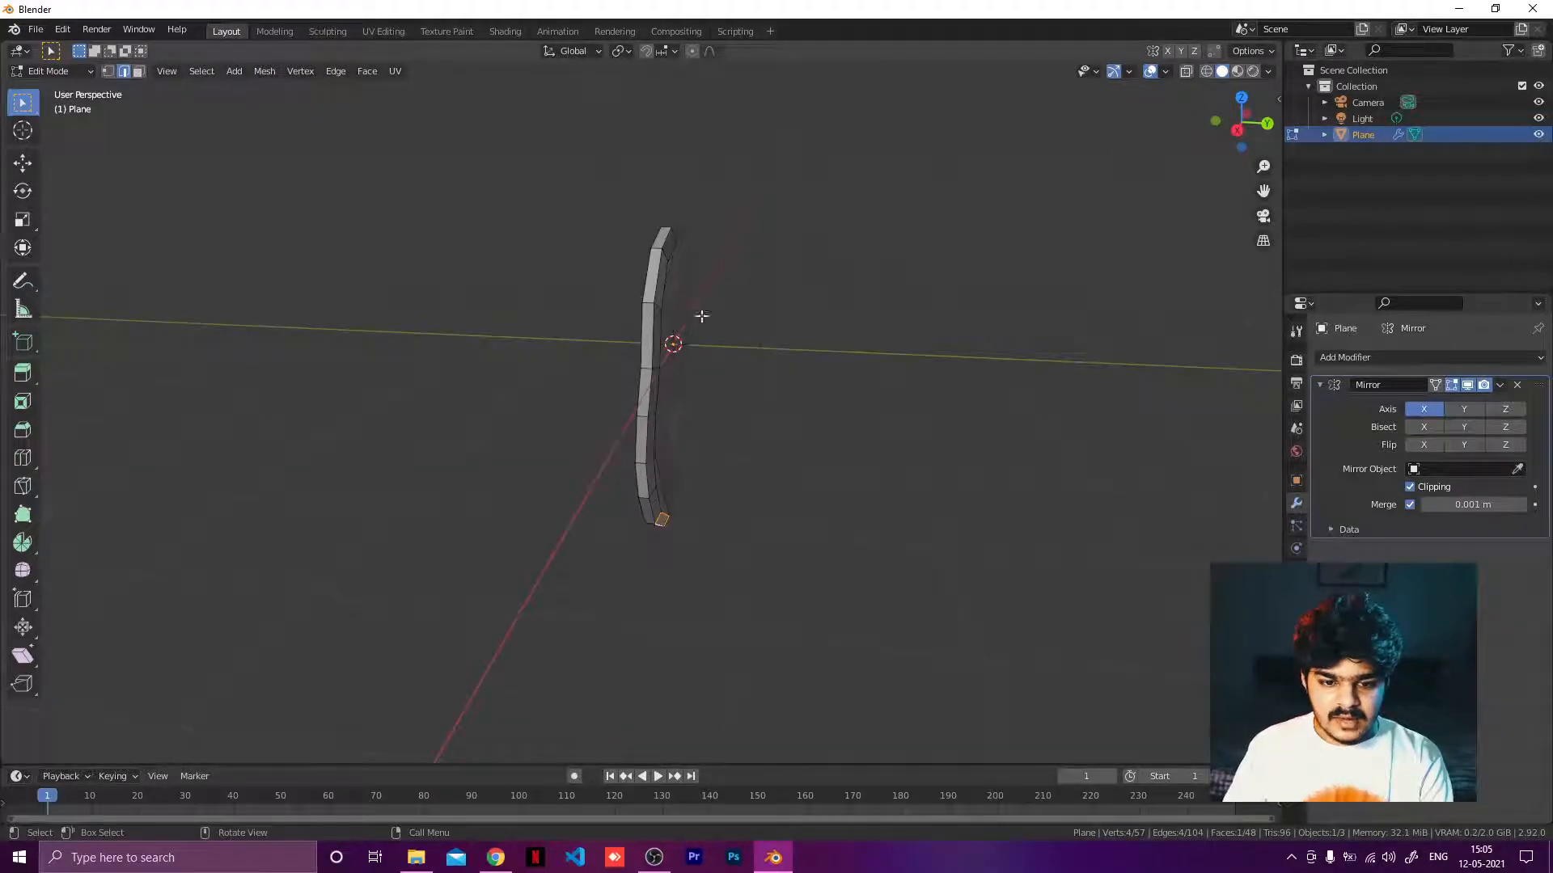
{"action": "left_click", "coordinate": [659, 272], "text": "alt"}
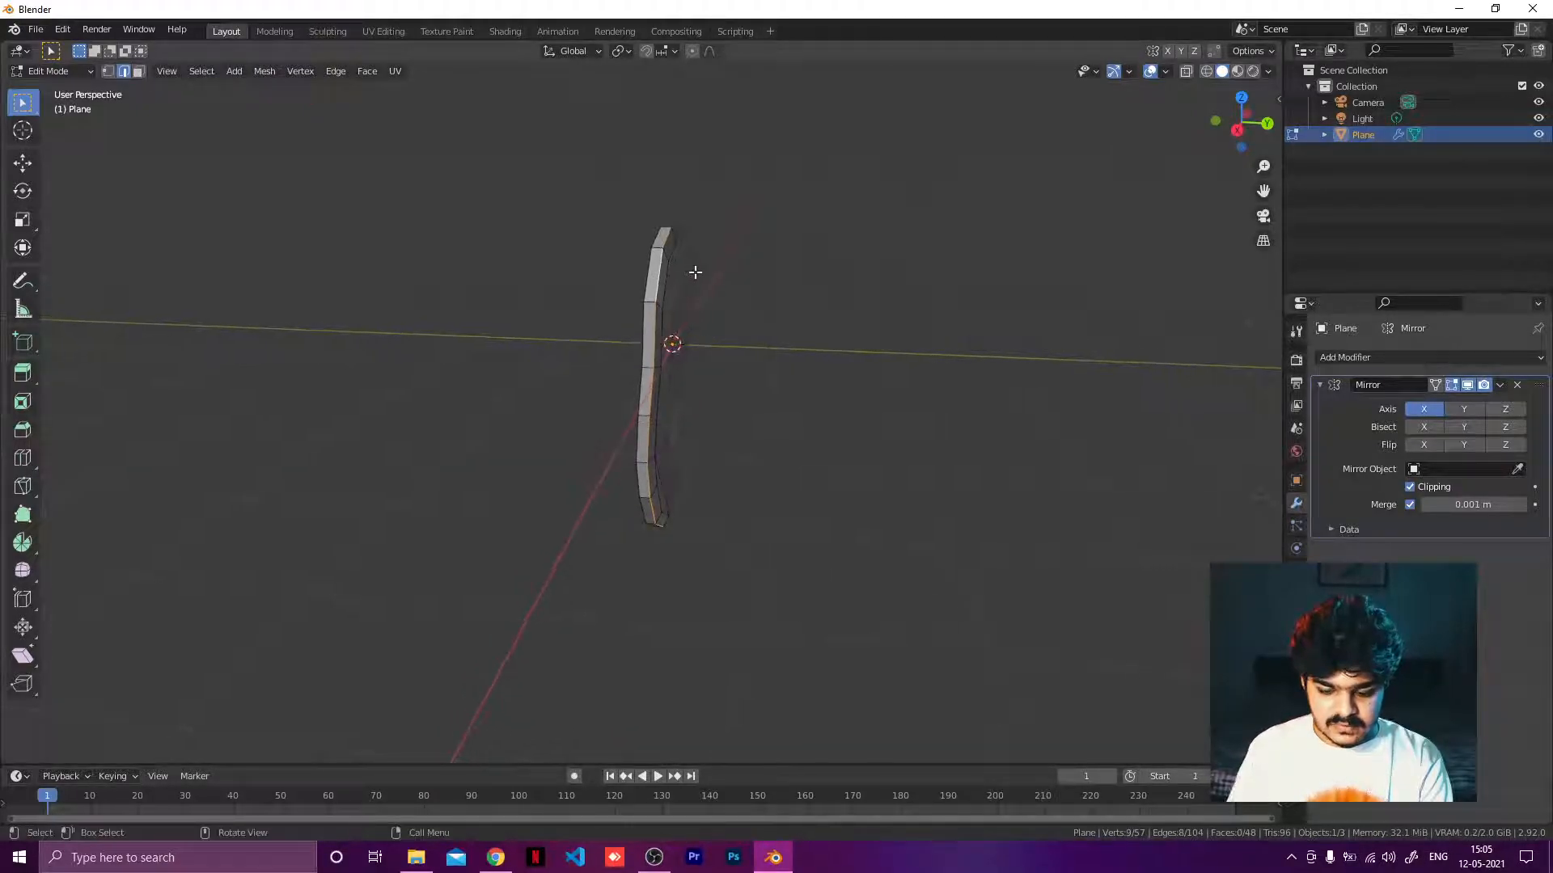
{"action": "key", "text": "KP_3"}
{"action": "scroll", "coordinate": [695, 272], "scroll_direction": "up", "scroll_amount": 3}
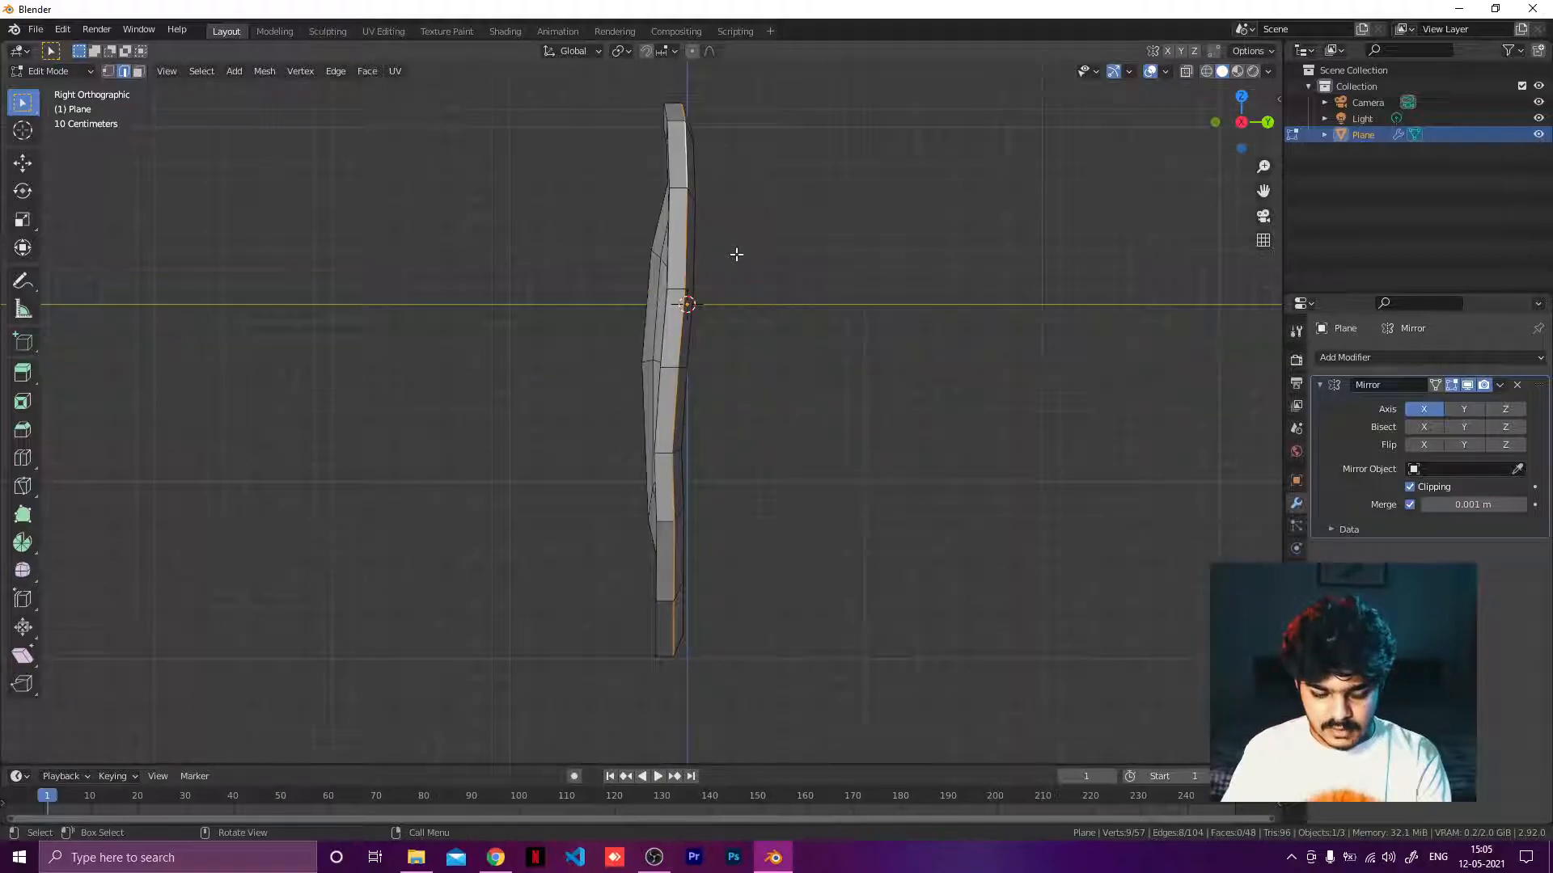
{"action": "key", "text": "g"}
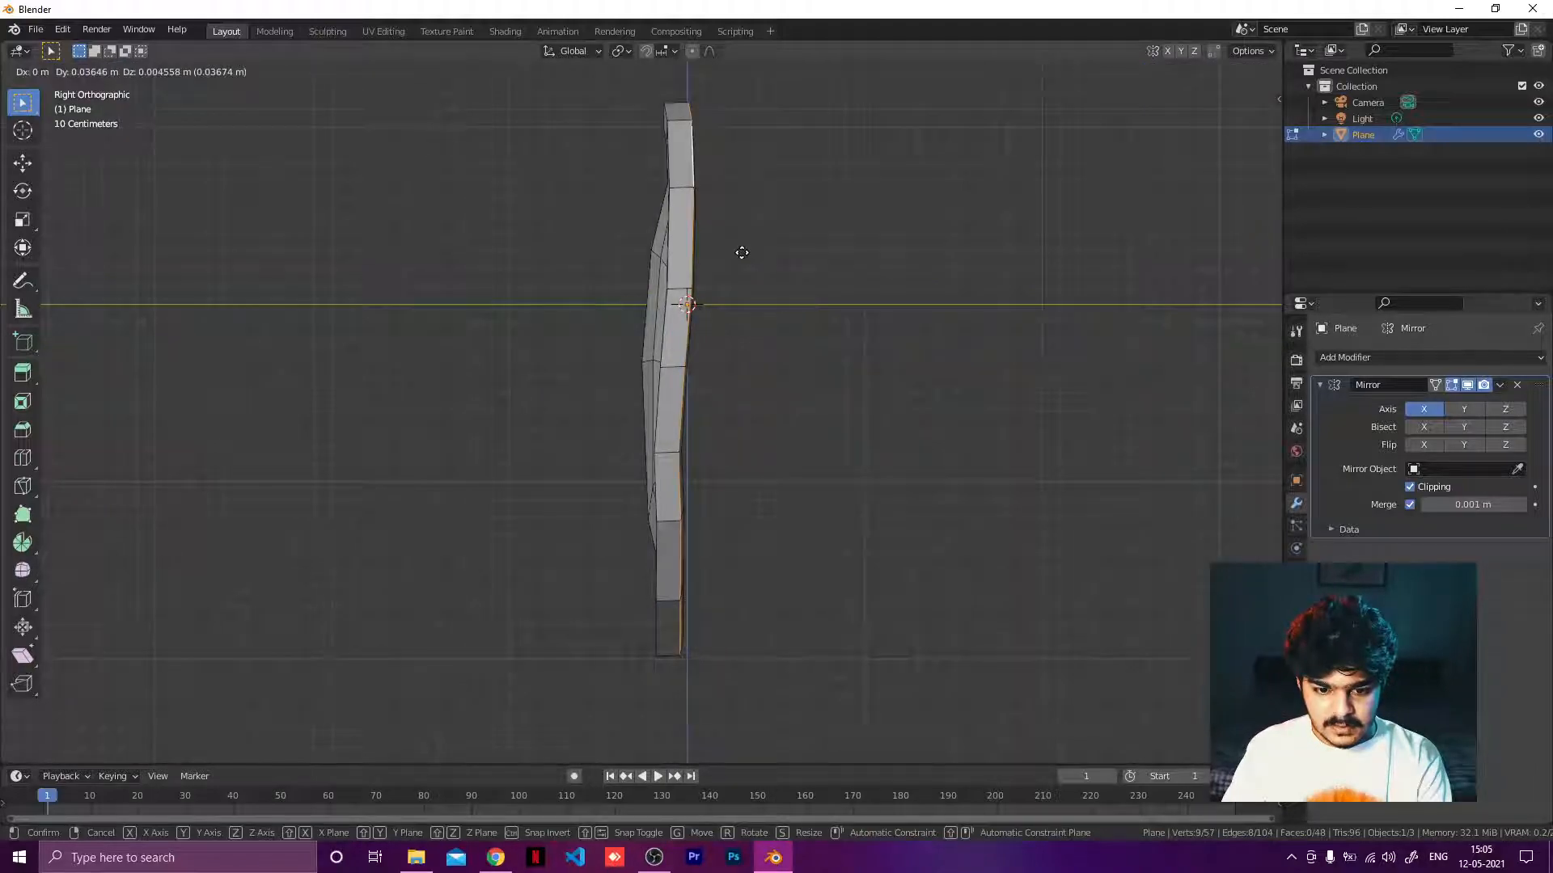
{"action": "left_click", "coordinate": [740, 252]}
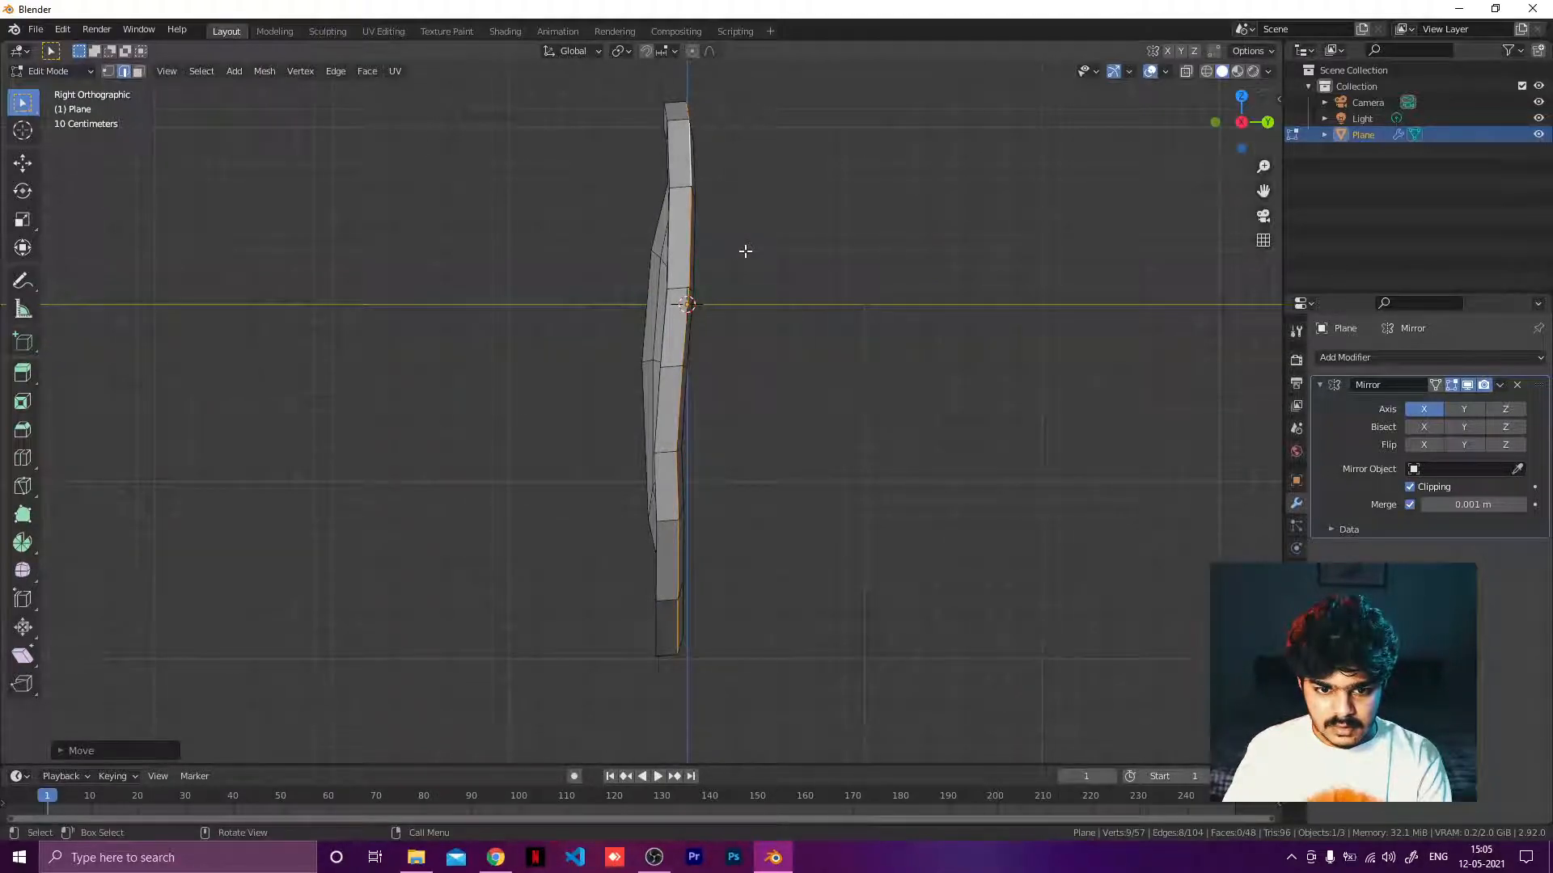
{"action": "middle_click_drag", "start_coordinate": [745, 250], "coordinate": [552, 393]}
{"action": "key", "text": "KP_7"}
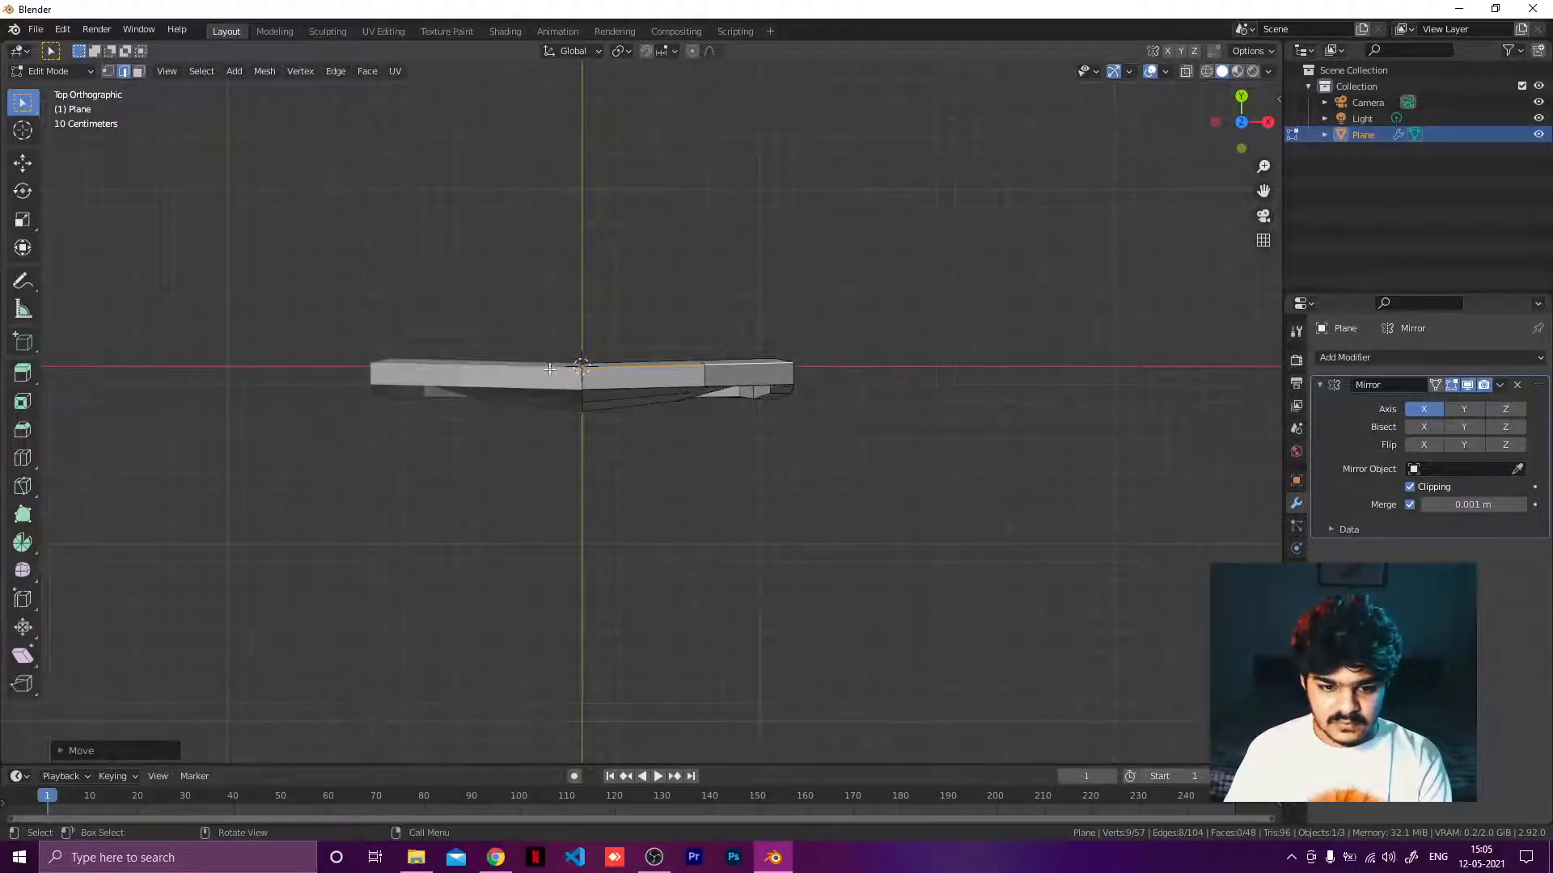
{"action": "middle_click_drag", "start_coordinate": [569, 311], "coordinate": [584, 344]}
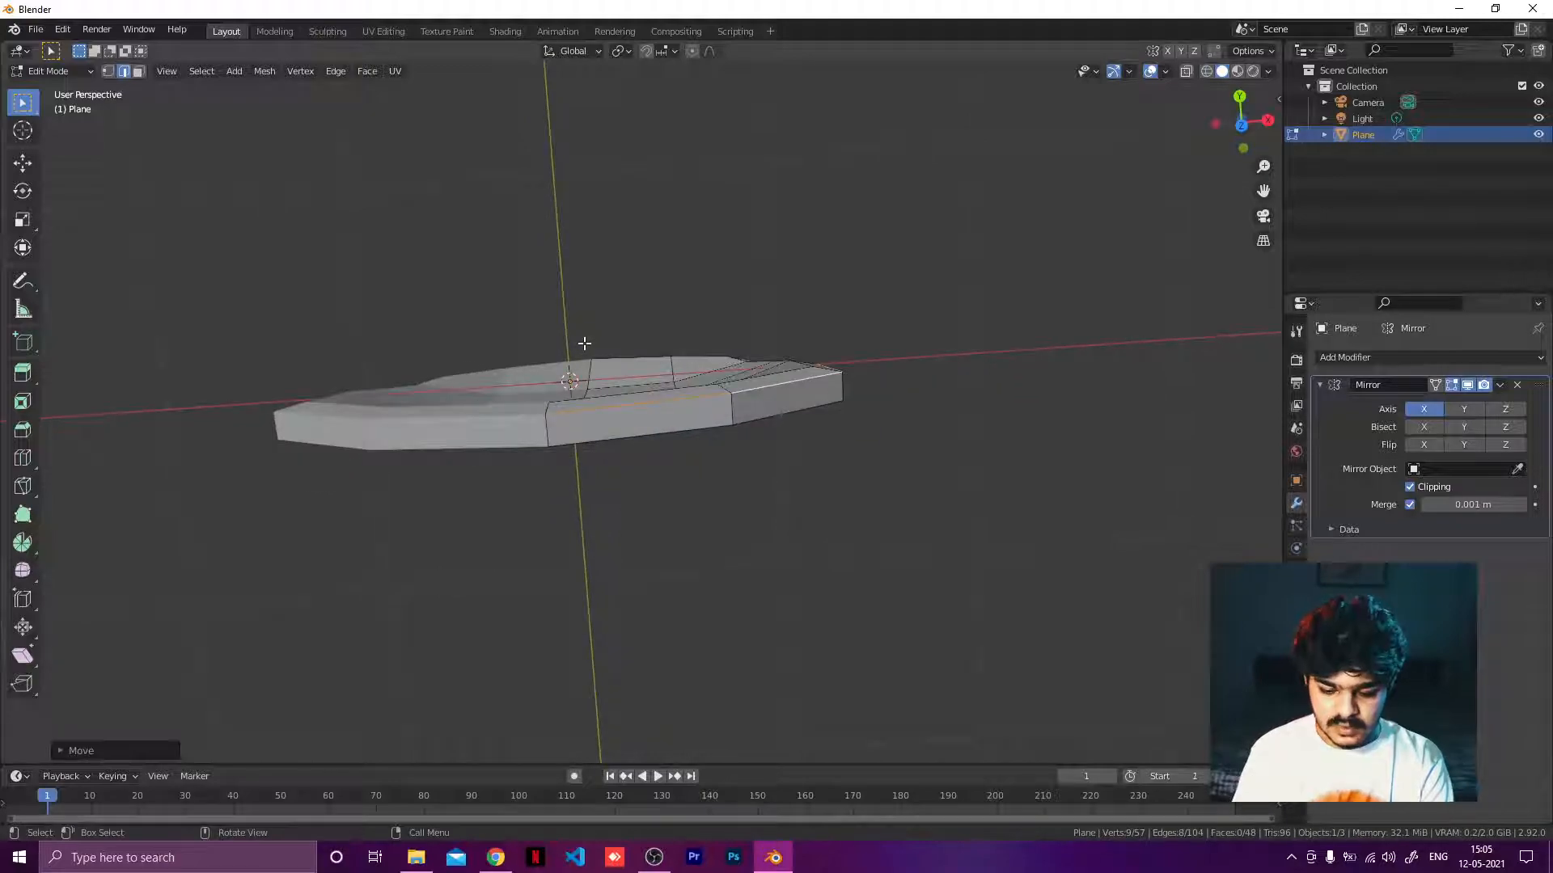
{"action": "key", "text": "KP_7"}
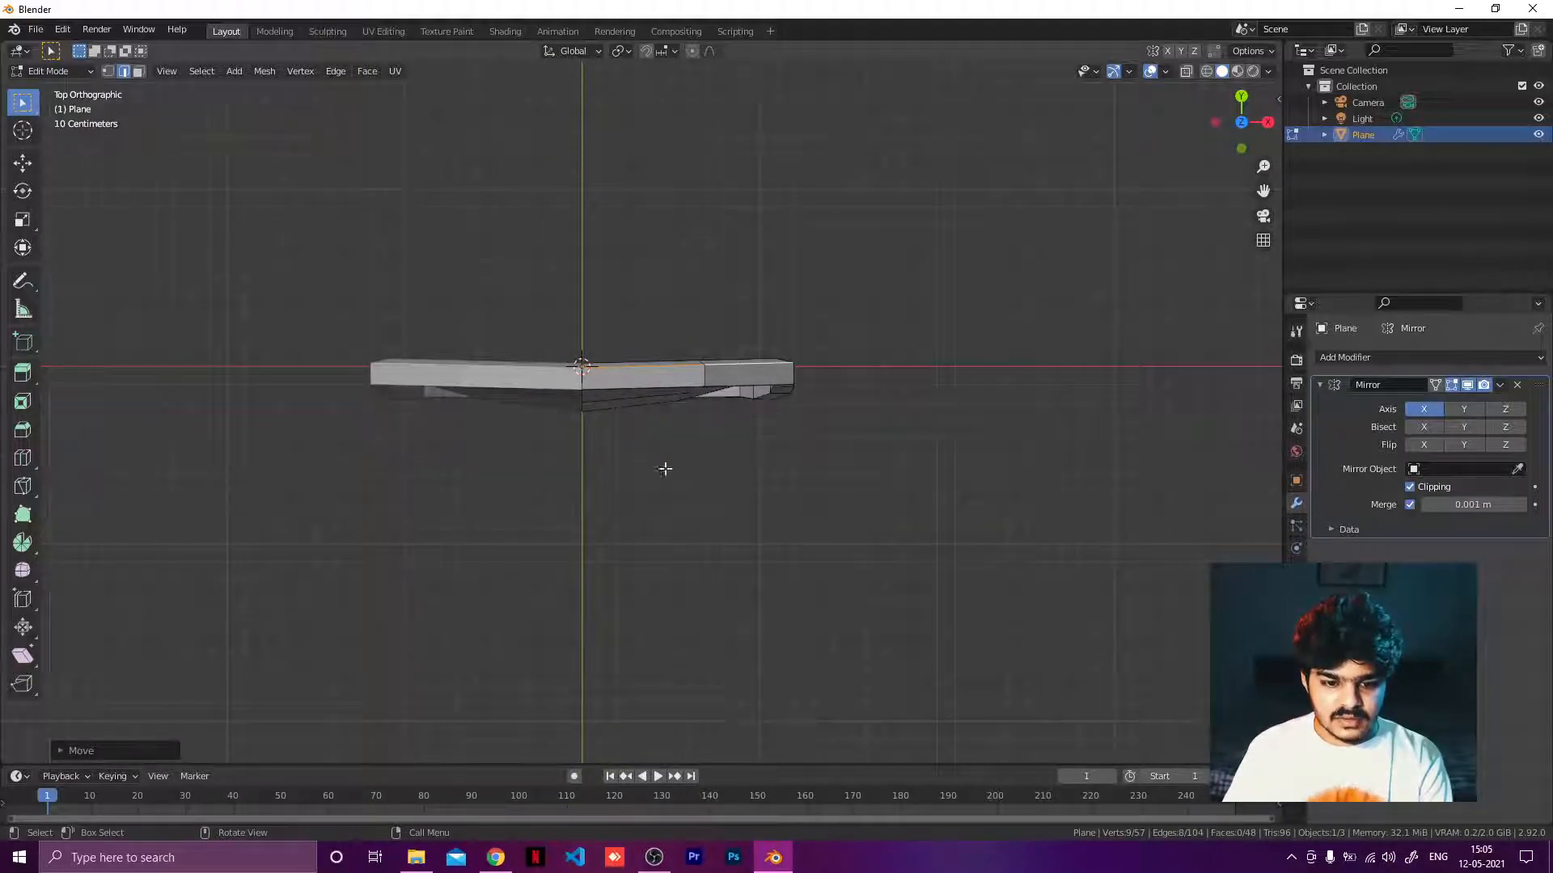
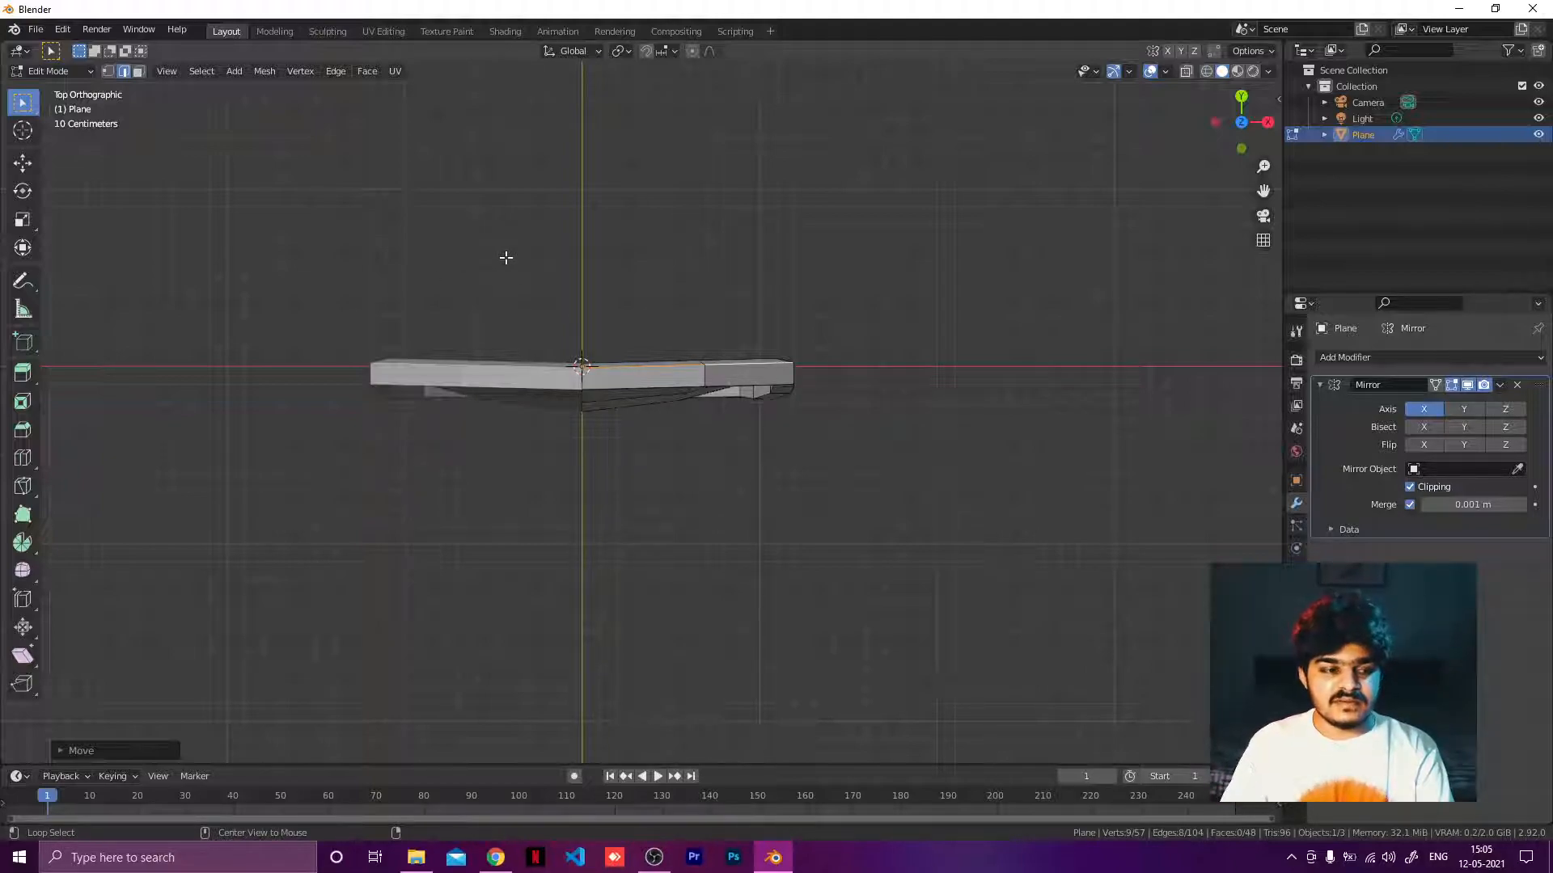
Turn on X-ray shading so the mesh can be seen through in side view.
{"action": "key", "text": "alt+z"}
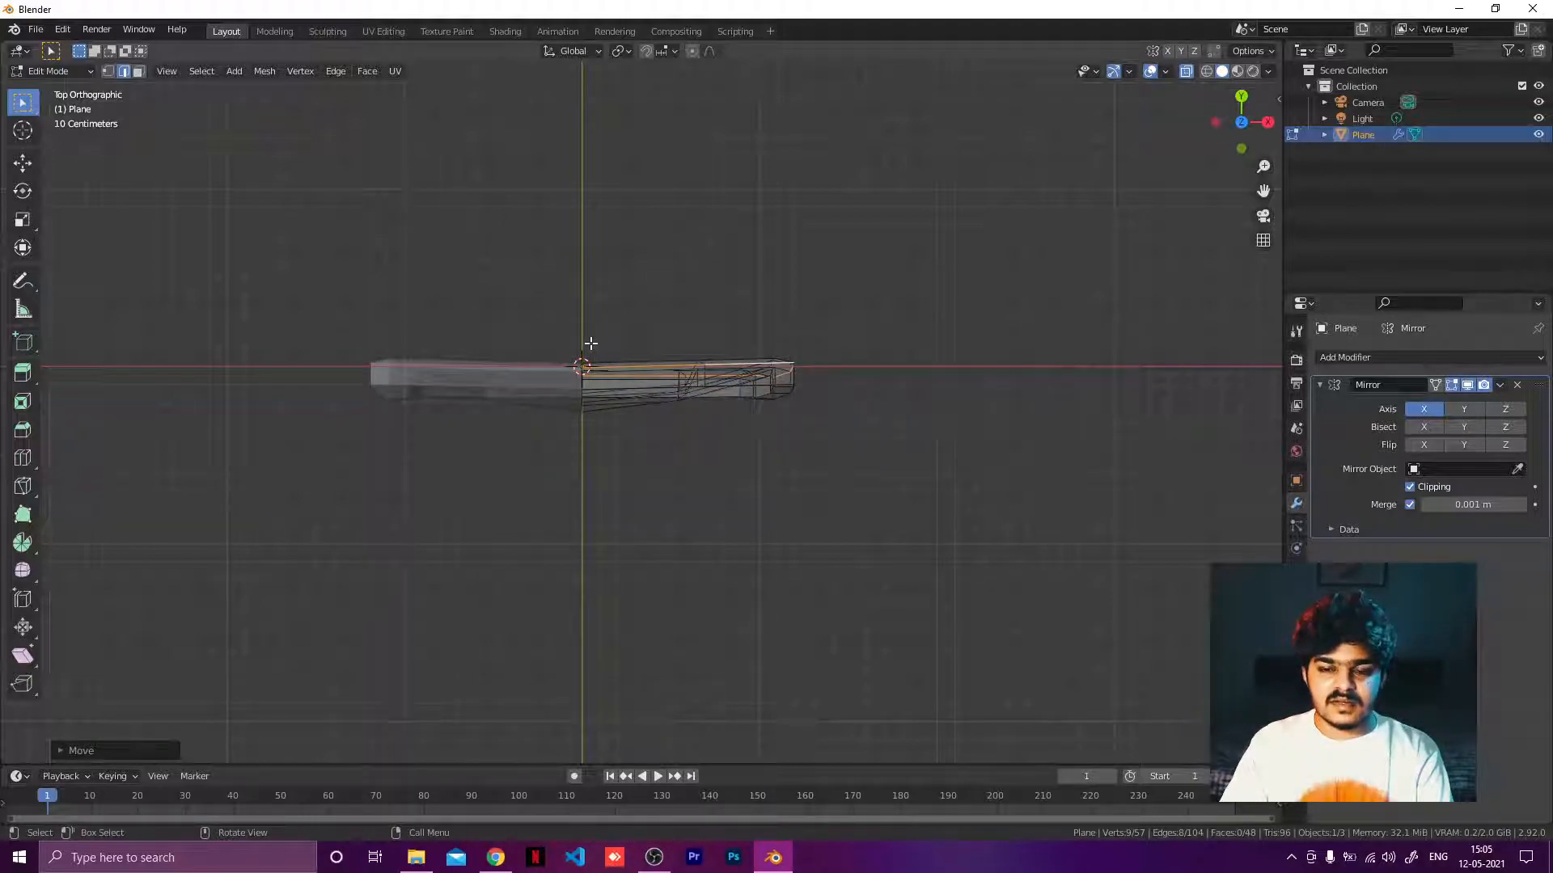
{"action": "left_click", "coordinate": [1246, 52]}
{"action": "left_click", "coordinate": [1265, 54]}
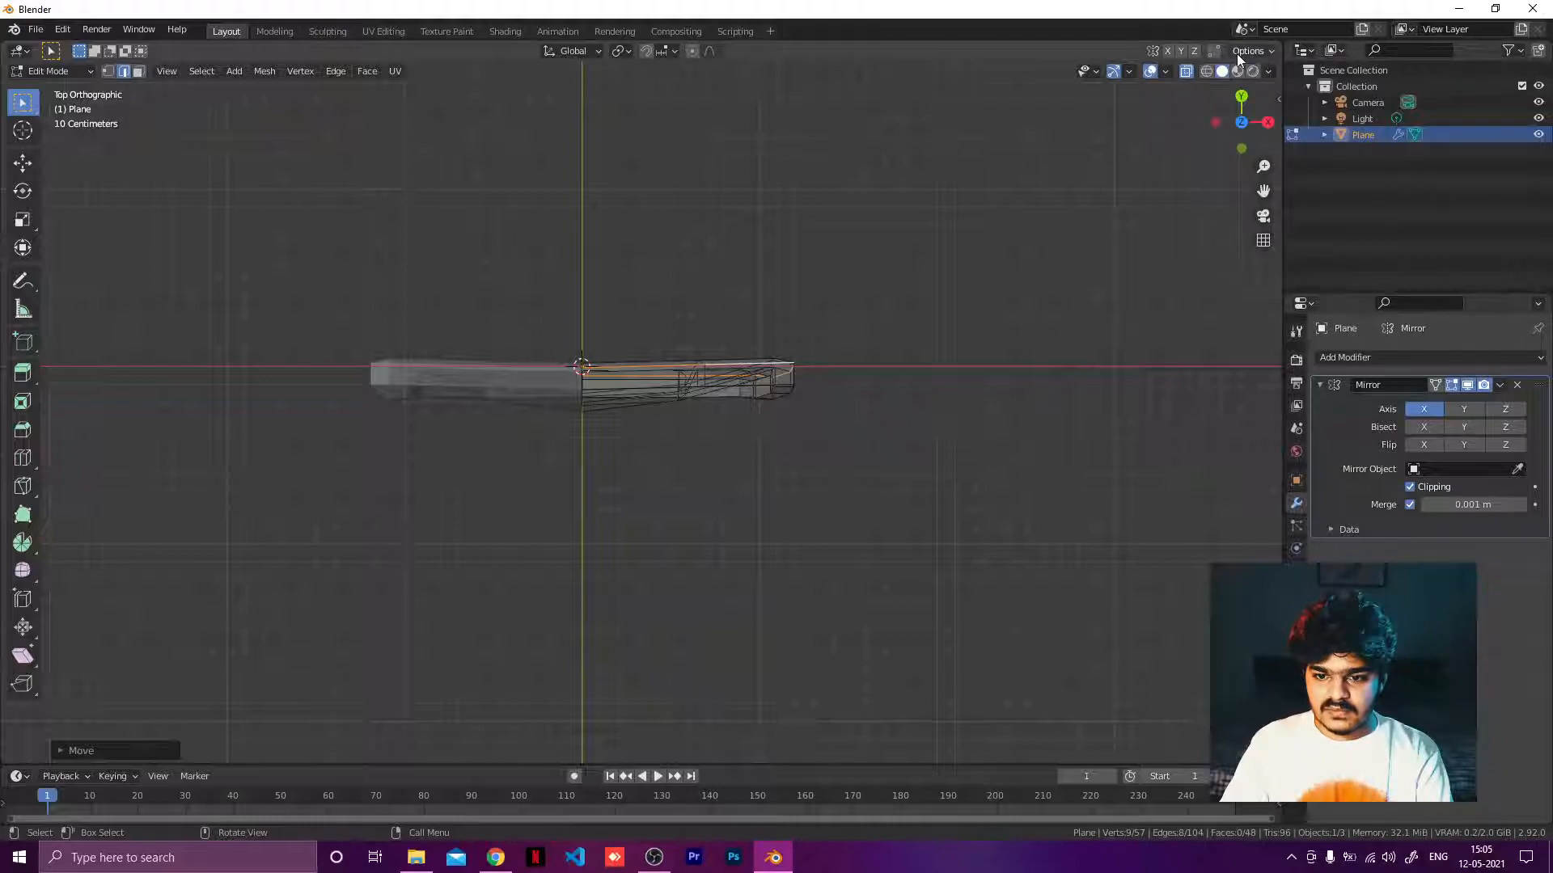
{"action": "left_click", "coordinate": [1241, 52]}
{"action": "left_click", "coordinate": [1268, 71]}
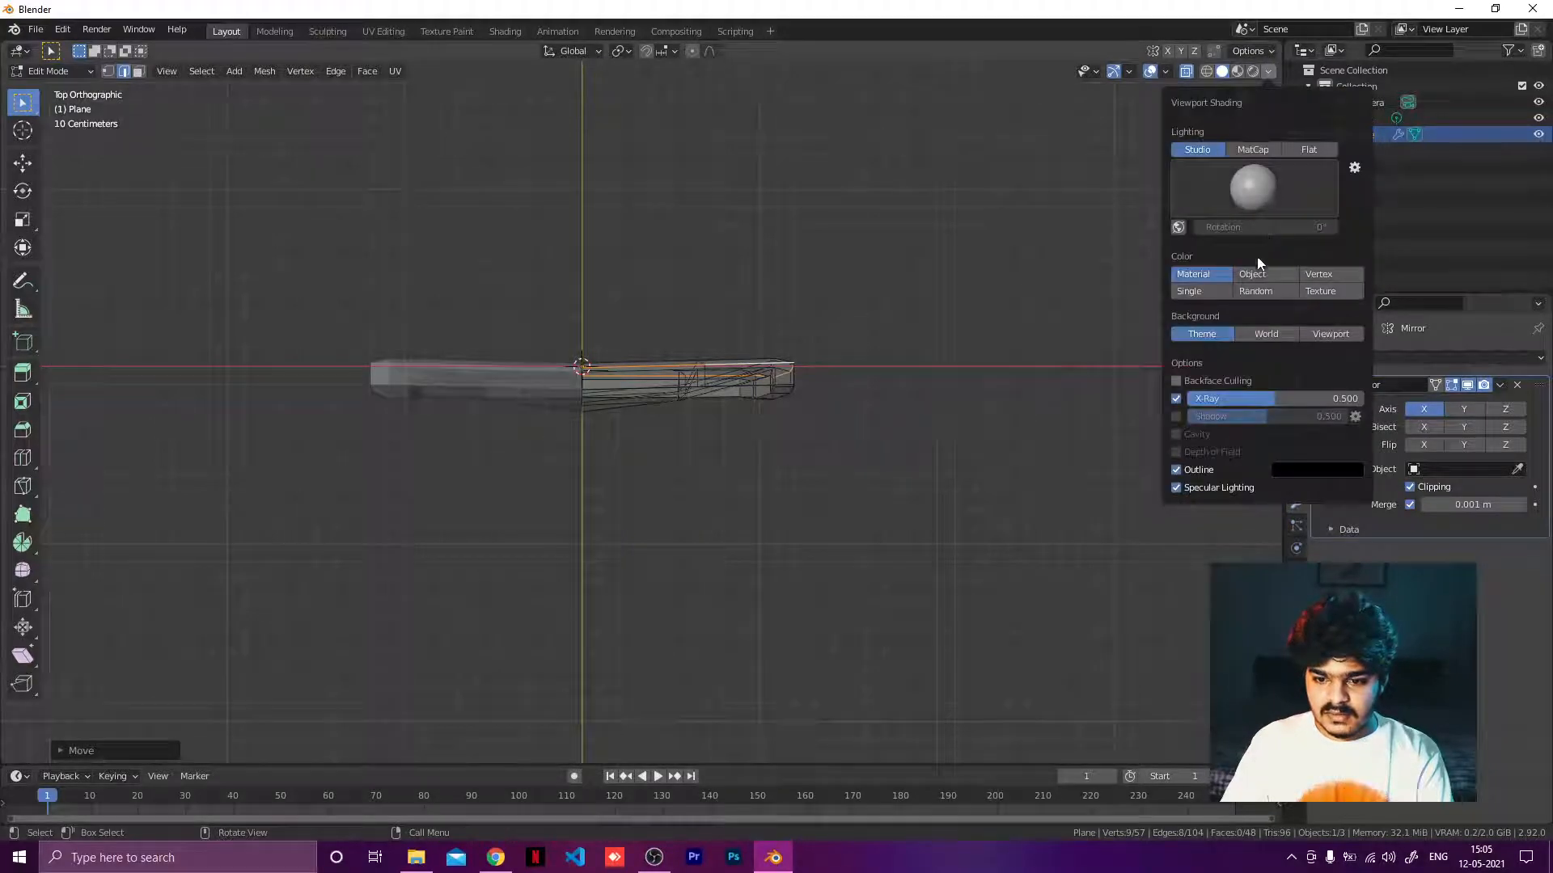
{"action": "left_click", "coordinate": [1172, 397]}
{"action": "left_click", "coordinate": [1172, 397]}
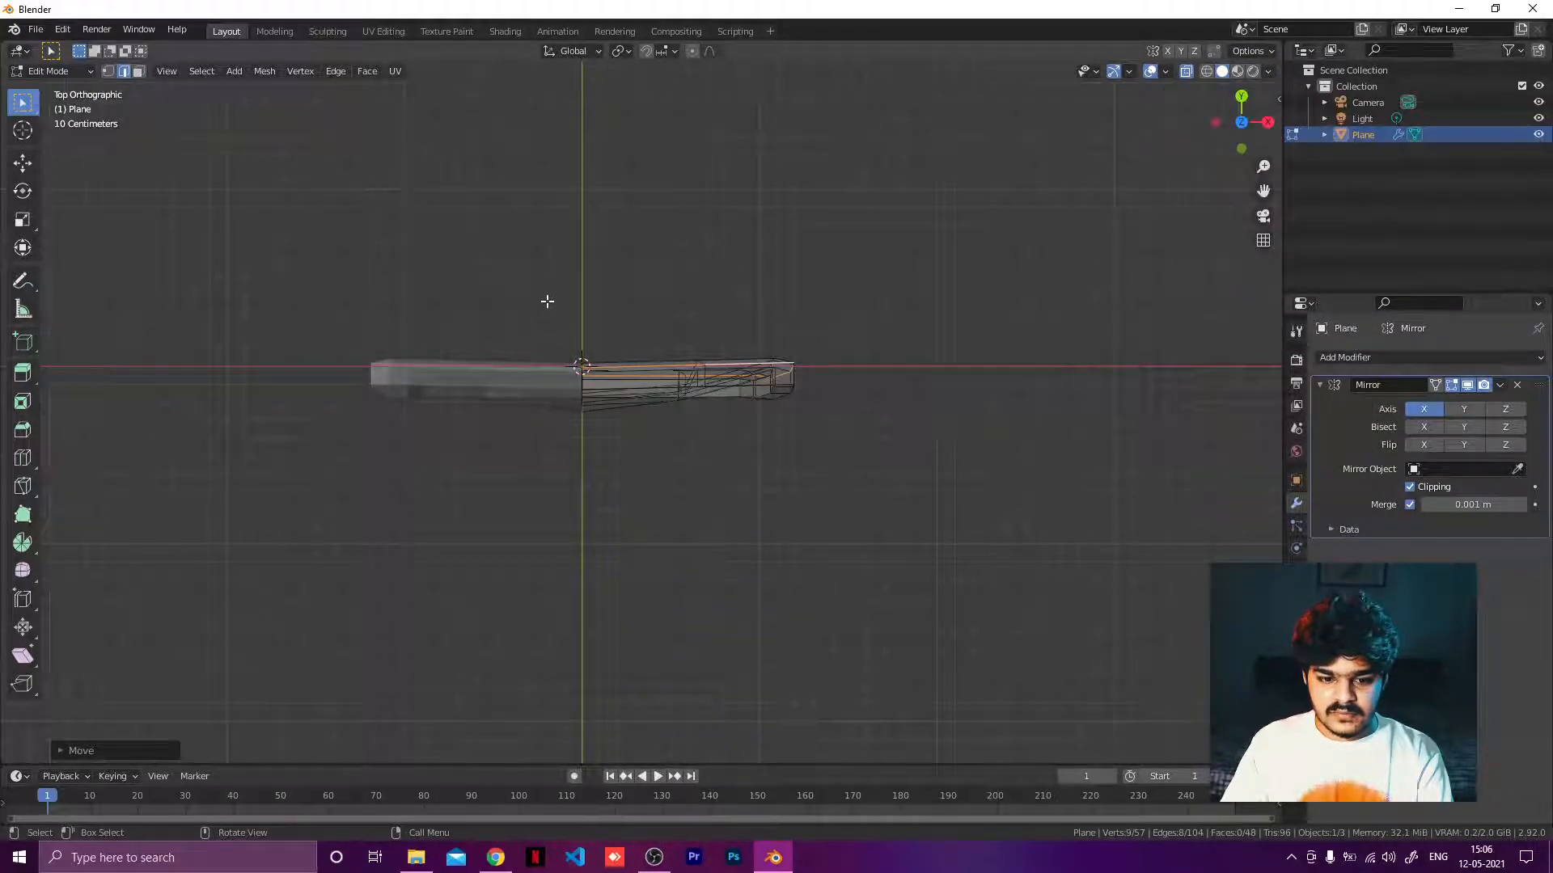
Box-select the shield's lower vertices and move them down with proportional editing to bend the shield.
{"action": "left_click_drag", "start_coordinate": [548, 302], "coordinate": [629, 548]}
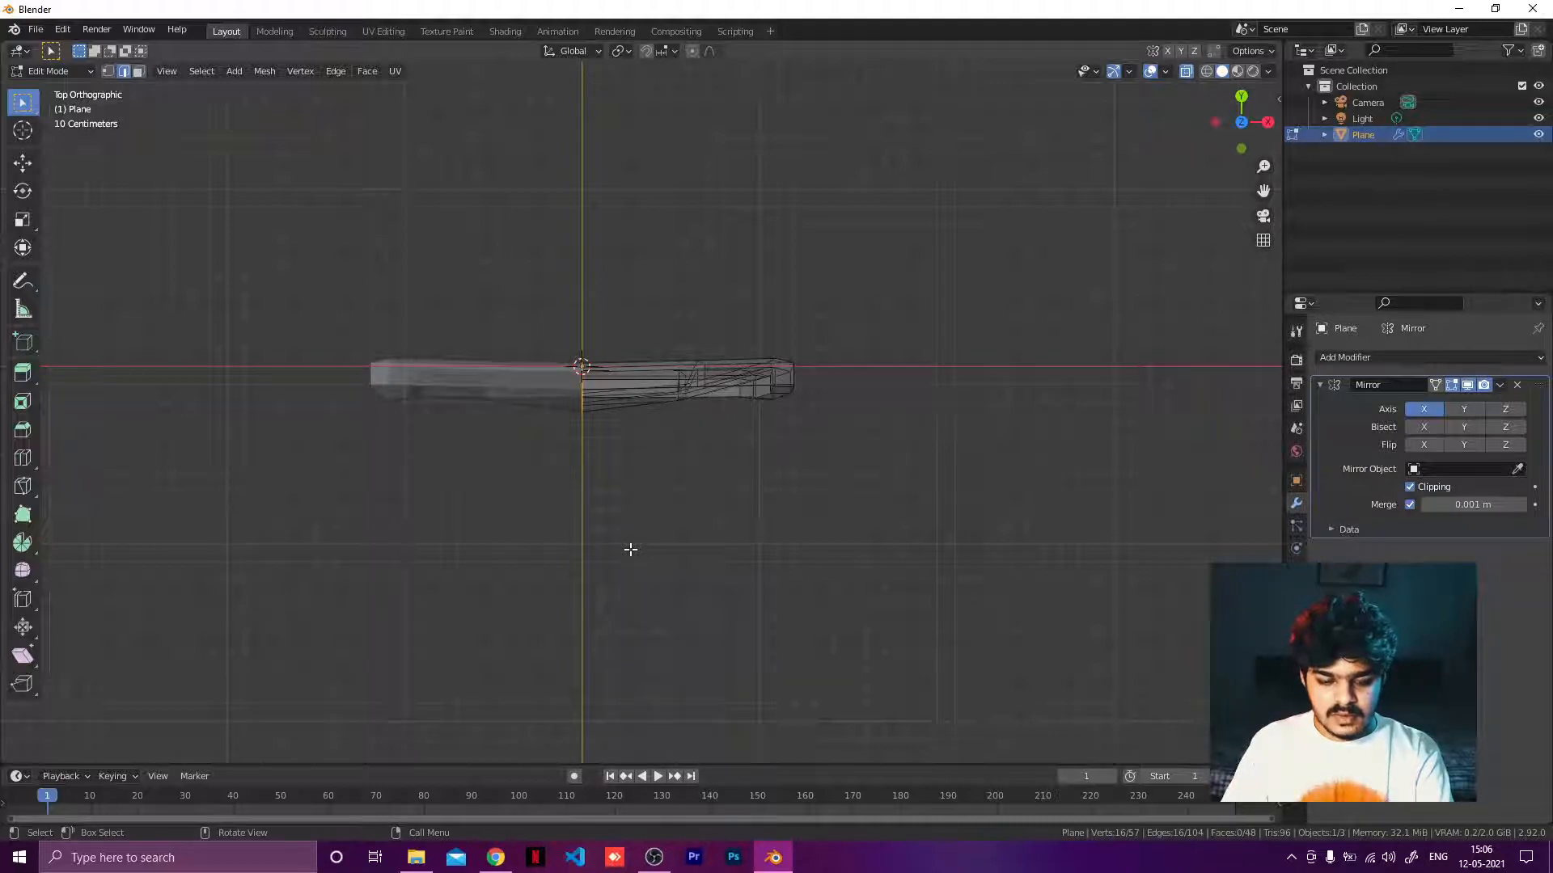
{"action": "key", "text": "g"}
{"action": "right_click", "coordinate": [632, 562]}
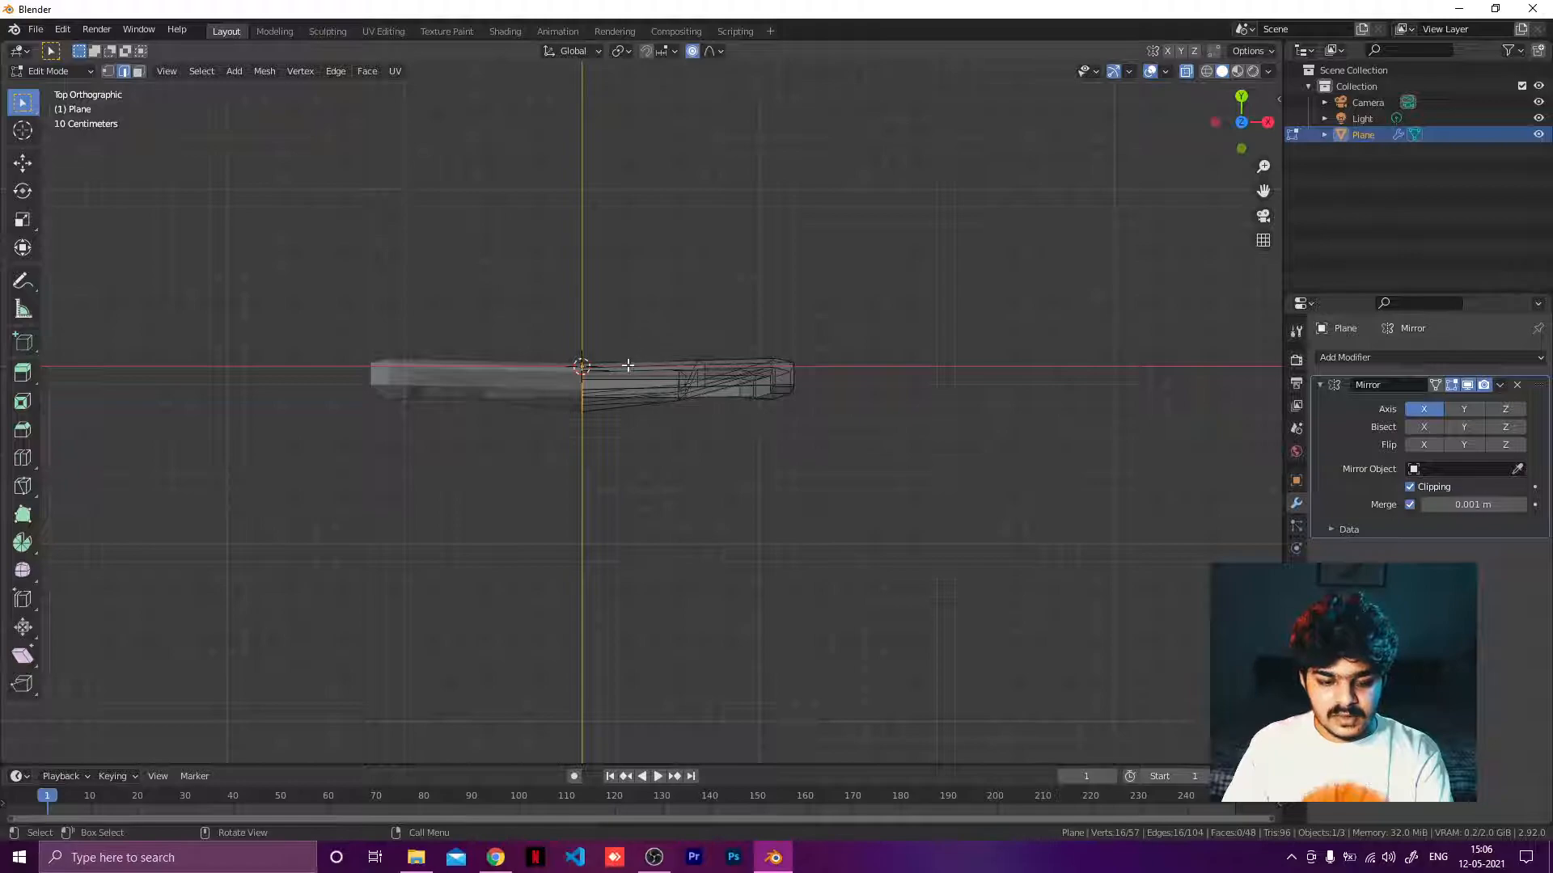
{"action": "key", "text": "g"}
{"action": "scroll", "coordinate": [603, 362], "scroll_direction": "up", "scroll_amount": 3}
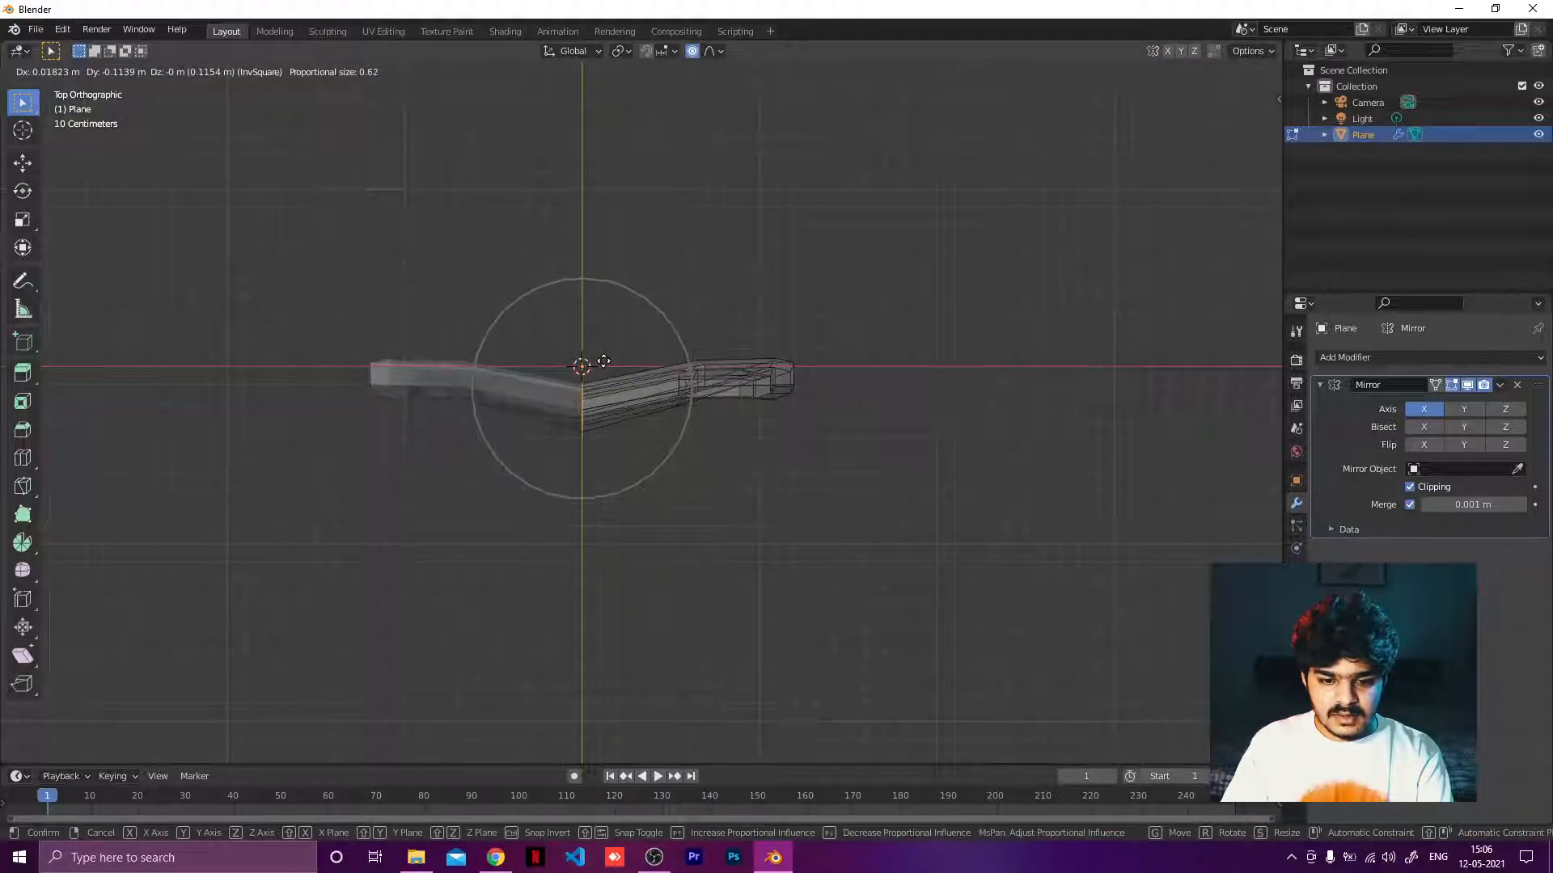
{"action": "scroll", "coordinate": [603, 361], "scroll_direction": "down", "scroll_amount": 9}
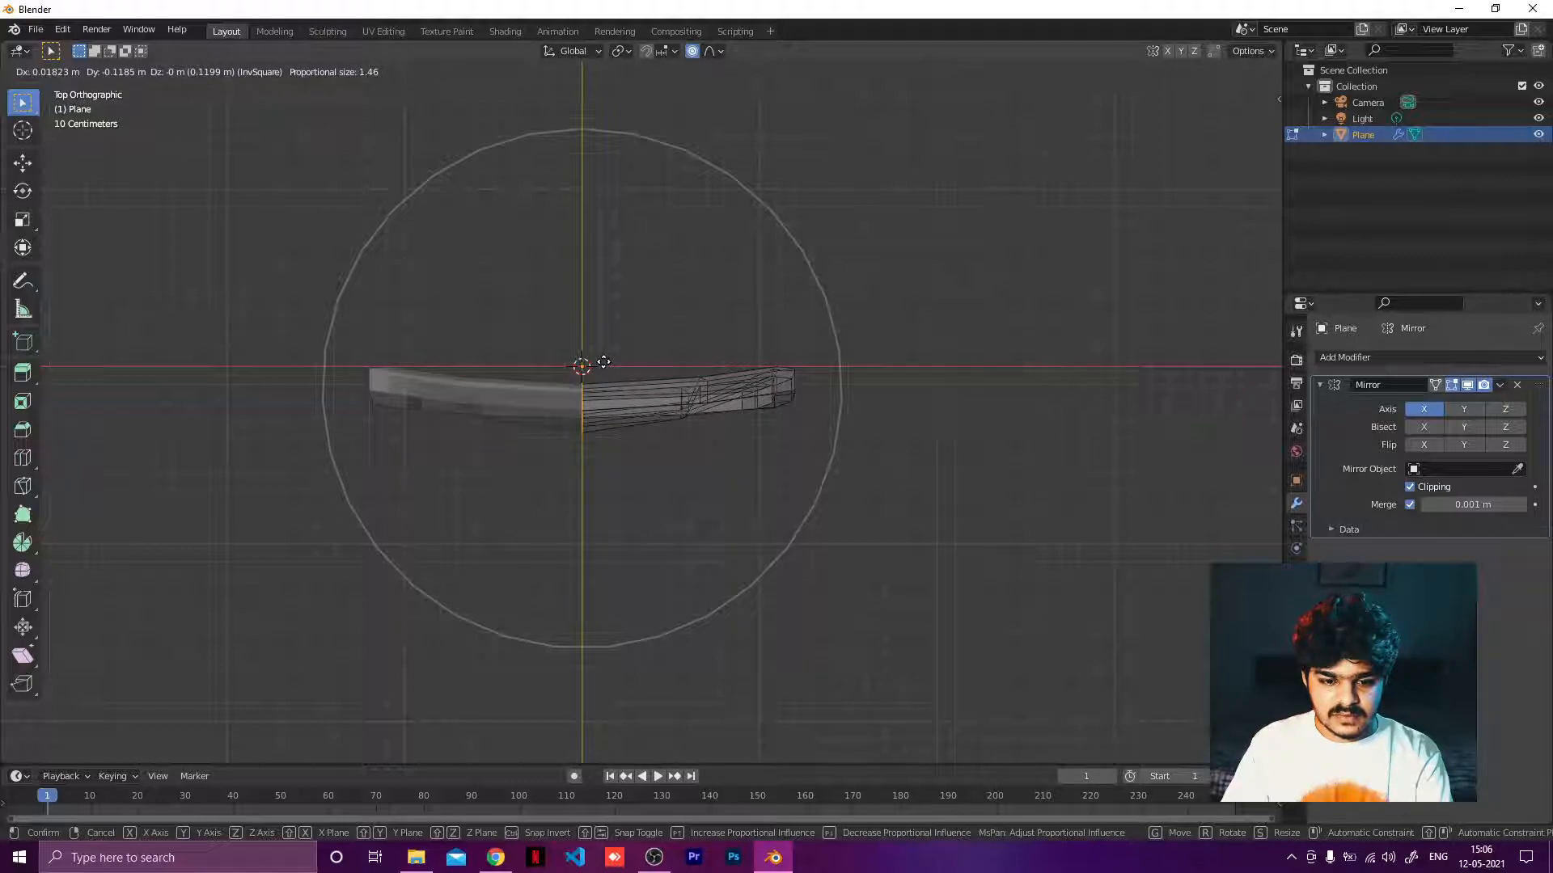
{"action": "scroll", "coordinate": [603, 368], "scroll_direction": "up", "scroll_amount": 2}
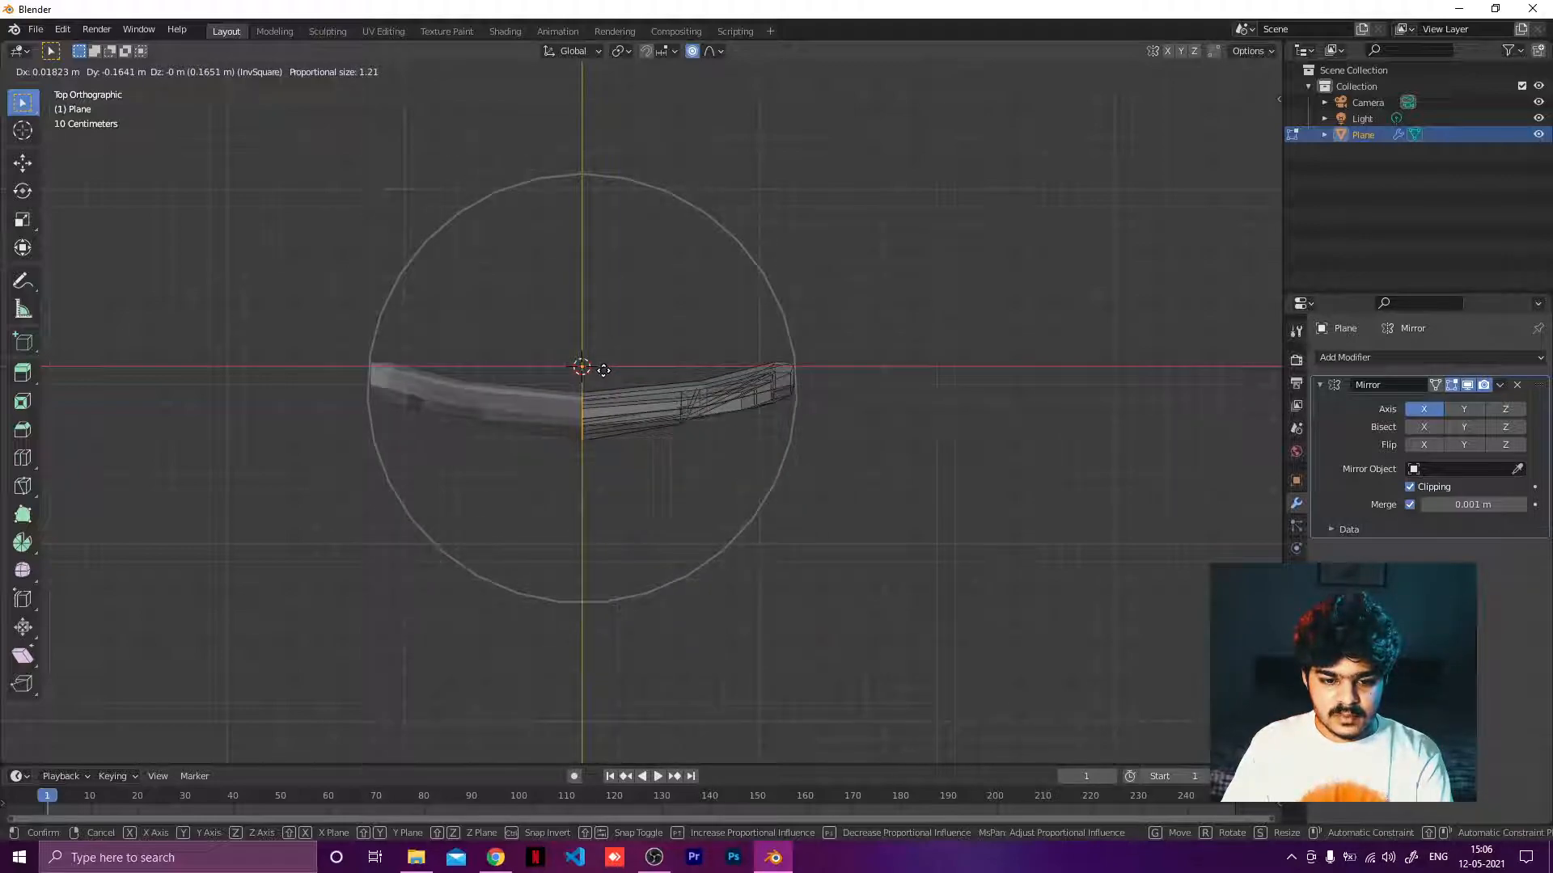
{"action": "scroll", "coordinate": [604, 369], "scroll_direction": "up", "scroll_amount": 1}
{"action": "scroll", "coordinate": [603, 369], "scroll_direction": "down", "scroll_amount": 1}
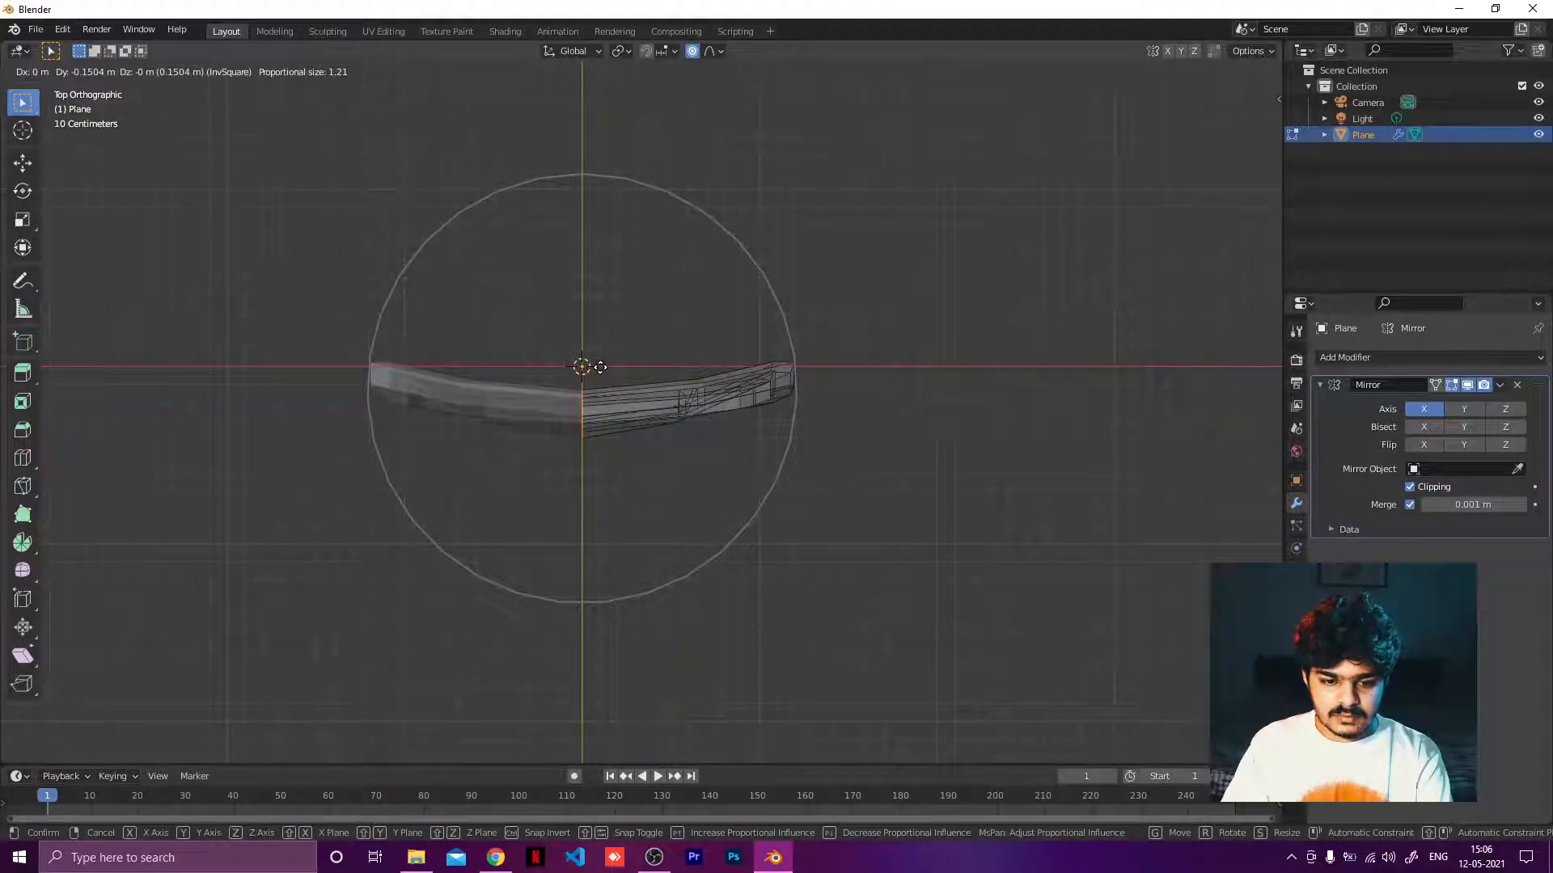
{"action": "left_click", "coordinate": [600, 367]}
Apply Shade Smooth to the shield in Object Mode.
{"action": "middle_click_drag", "start_coordinate": [593, 364], "coordinate": [672, 177]}
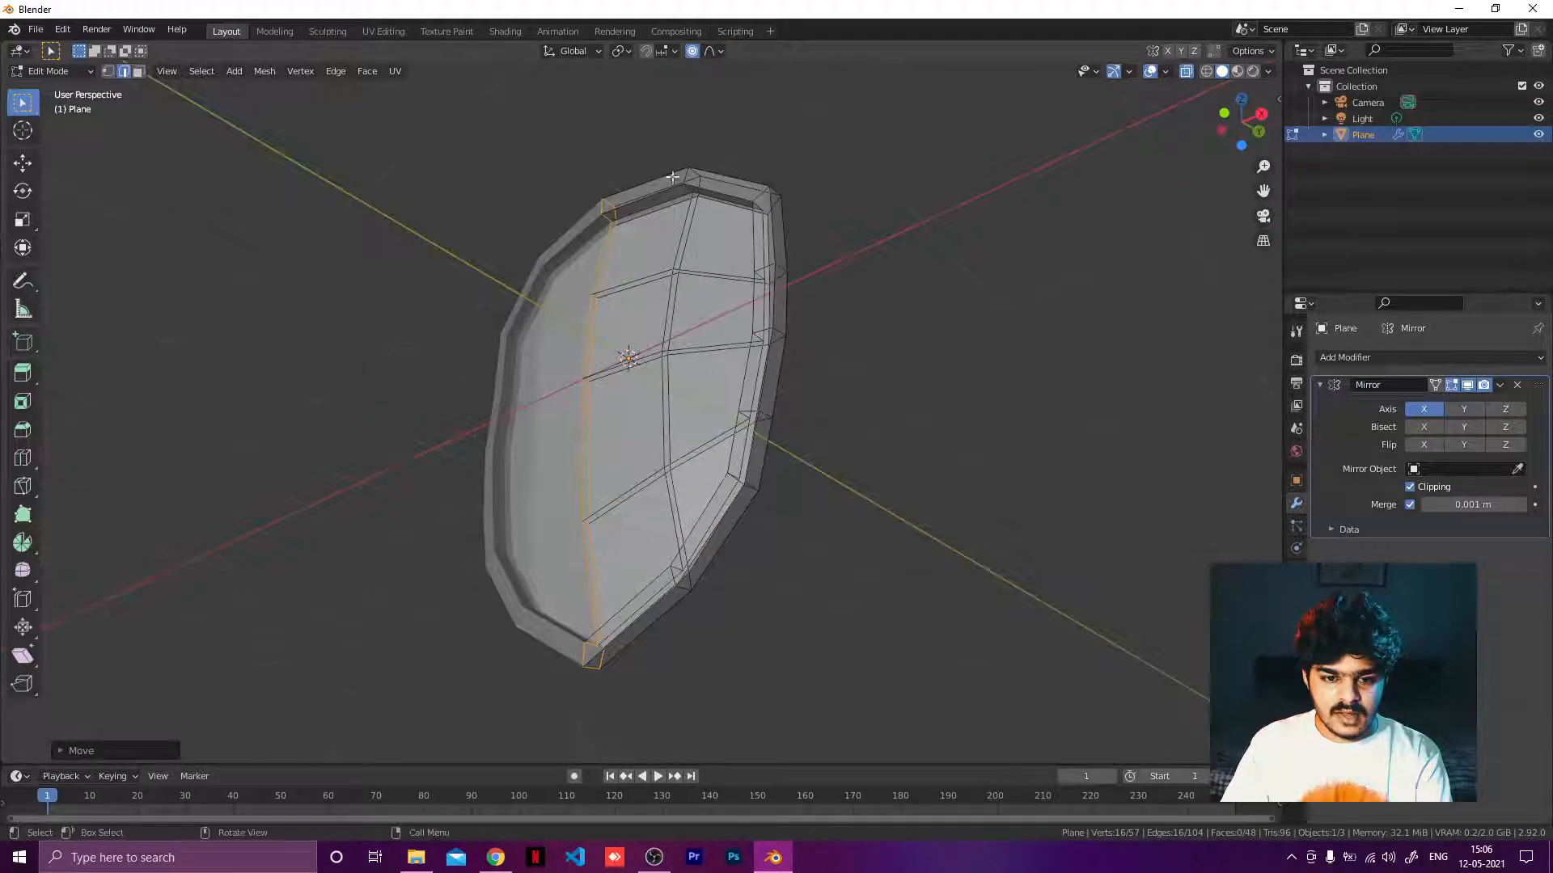
{"action": "middle_click_drag", "start_coordinate": [700, 282], "coordinate": [815, 291]}
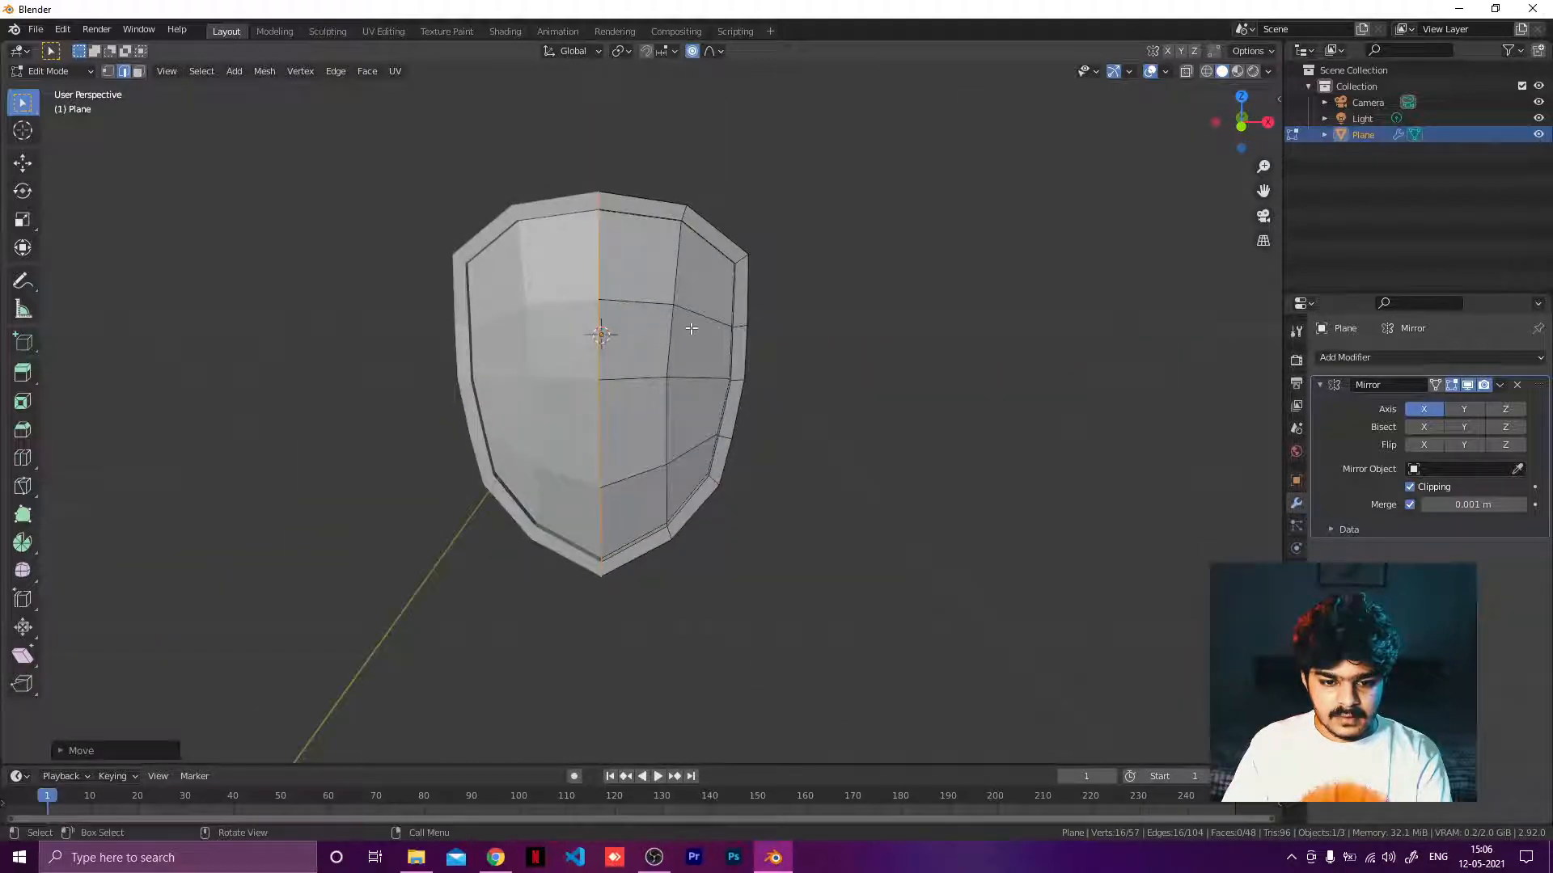
{"action": "key", "text": "Tab"}
{"action": "scroll", "coordinate": [768, 279], "scroll_direction": "down", "scroll_amount": 2}
{"action": "right_click", "coordinate": [667, 317]}
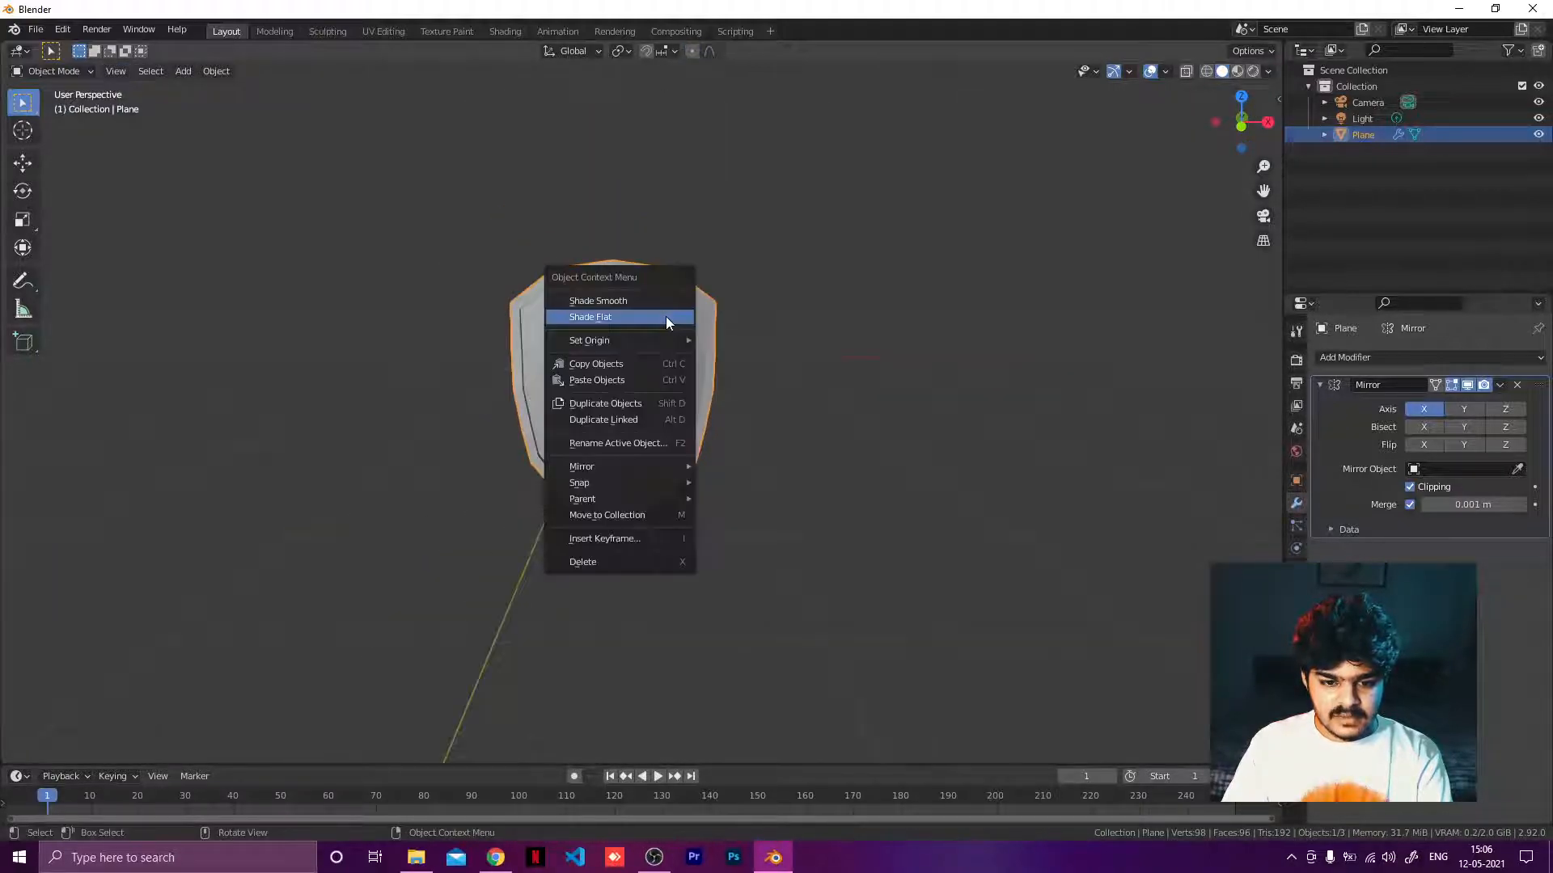
{"action": "left_click", "coordinate": [638, 303]}
Set the shield back to Shade Flat.
{"action": "mouse_move", "coordinate": [736, 289]}
{"action": "middle_mouse_down"}
{"action": "mouse_move", "coordinate": [585, 299]}
{"action": "mouse_move", "coordinate": [793, 288]}
{"action": "mouse_move", "coordinate": [638, 331]}
{"action": "mouse_move", "coordinate": [672, 288]}
{"action": "mouse_move", "coordinate": [615, 362]}
{"action": "middle_mouse_up"}
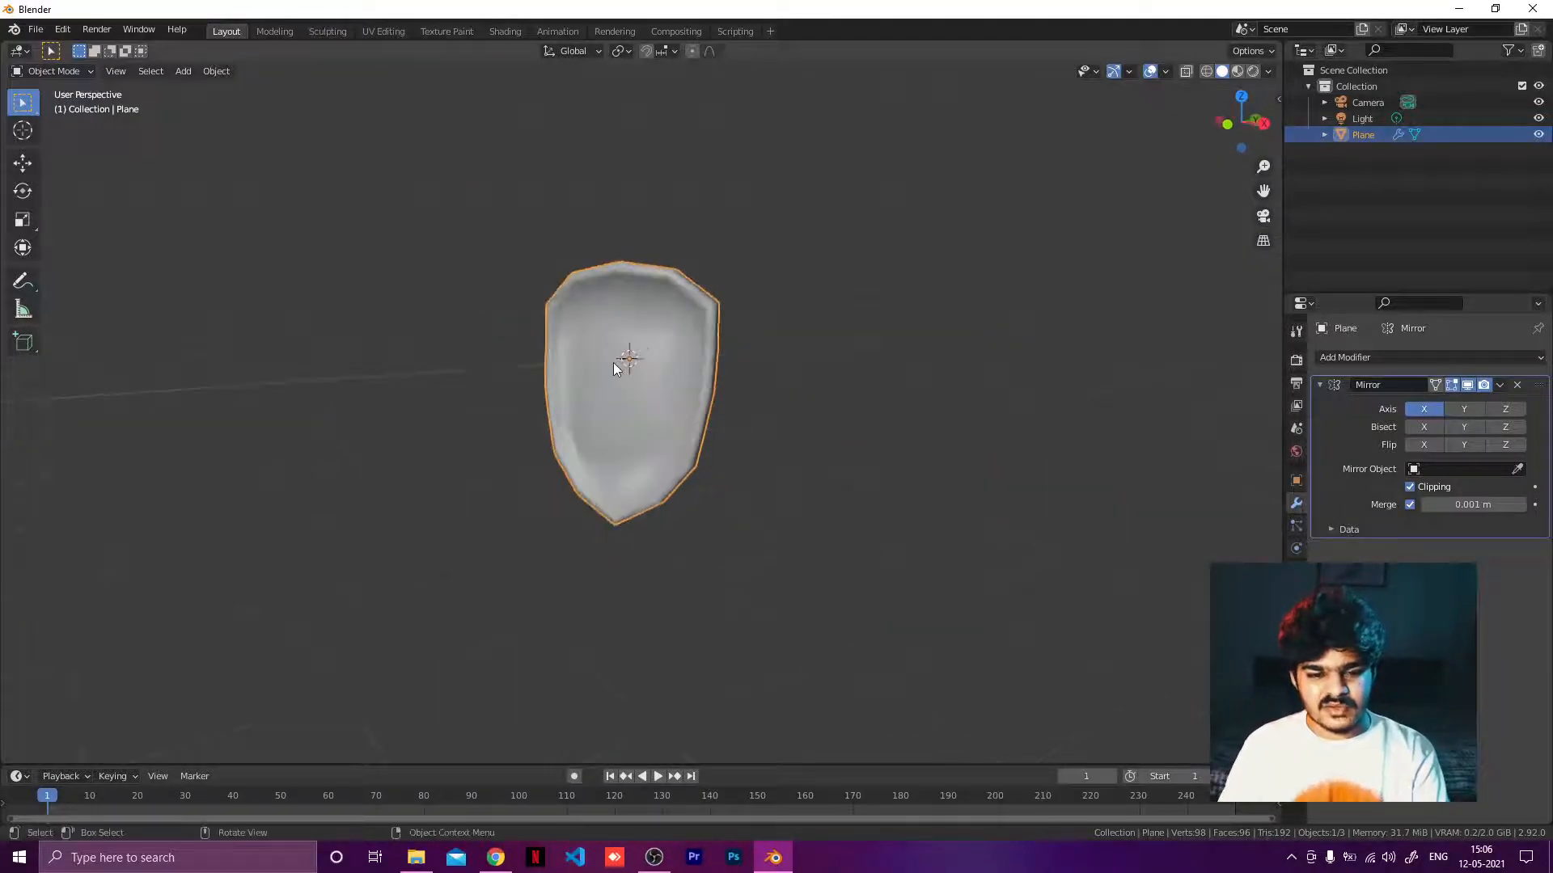
{"action": "right_click", "coordinate": [616, 361]}
{"action": "left_click", "coordinate": [566, 387]}
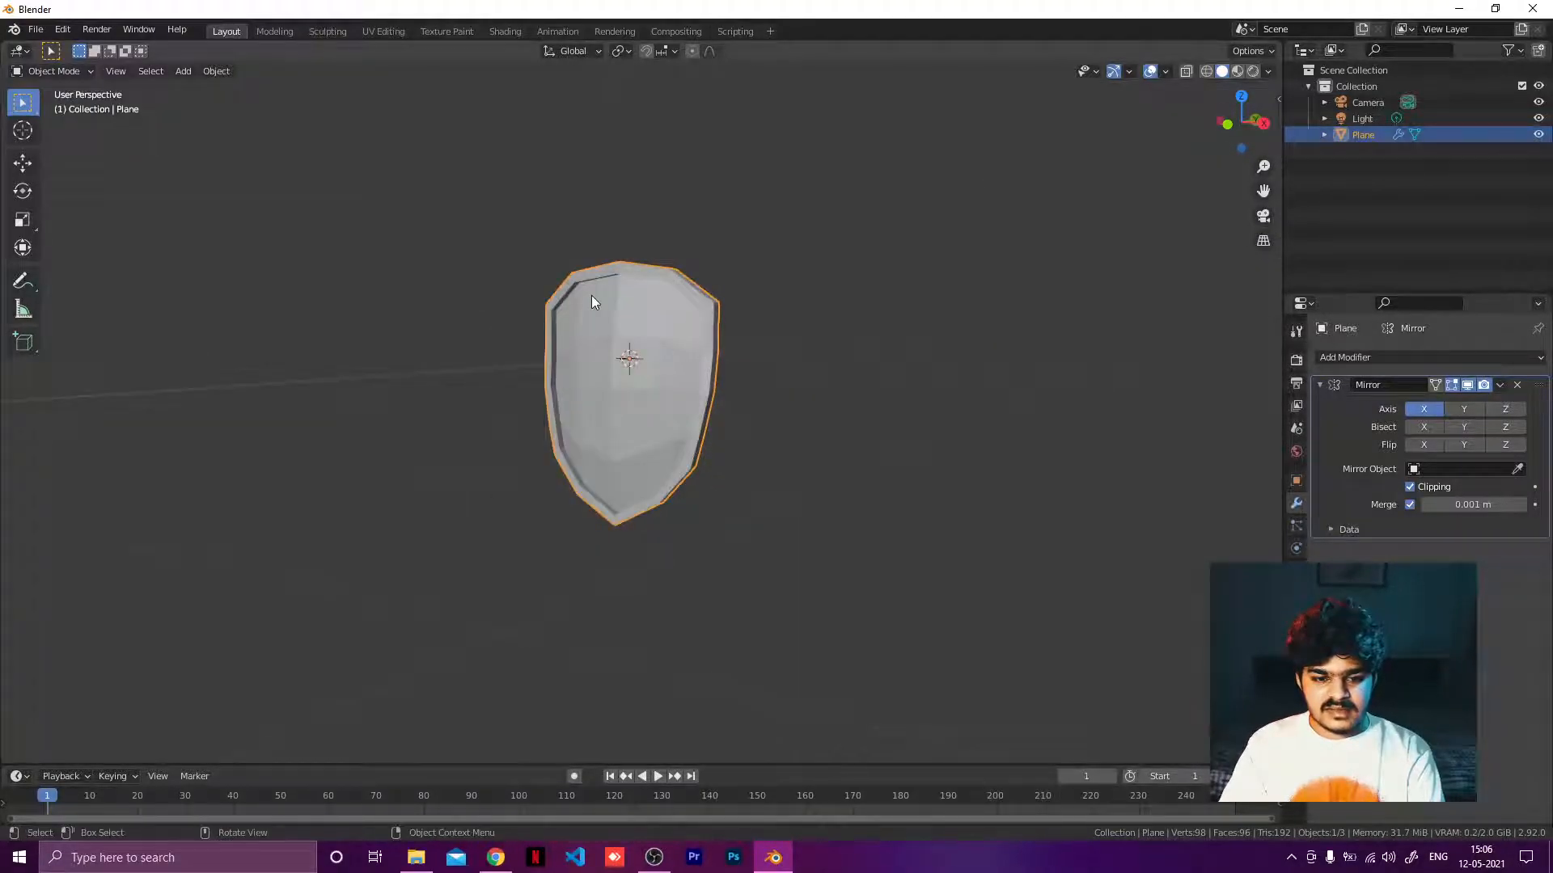
{"action": "scroll", "coordinate": [594, 286], "scroll_direction": "up", "scroll_amount": 6}
{"action": "middle_click_drag", "start_coordinate": [595, 287], "coordinate": [550, 370]}
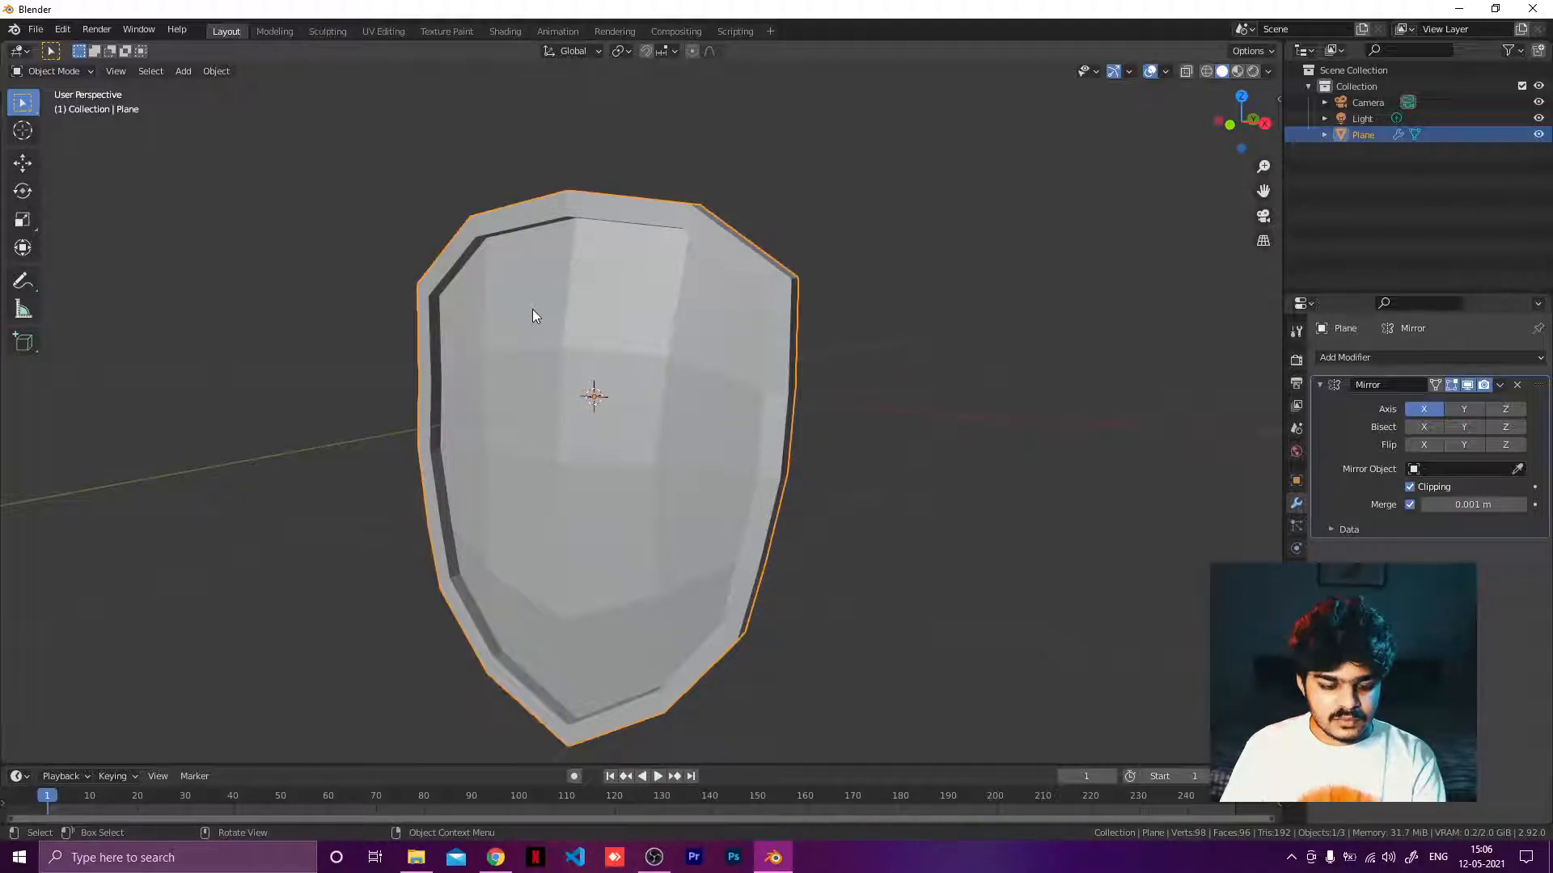
{"action": "key", "text": "Tab"}
{"action": "middle_click_drag", "start_coordinate": [532, 309], "coordinate": [709, 299]}
{"action": "key", "text": "ctrl+r"}
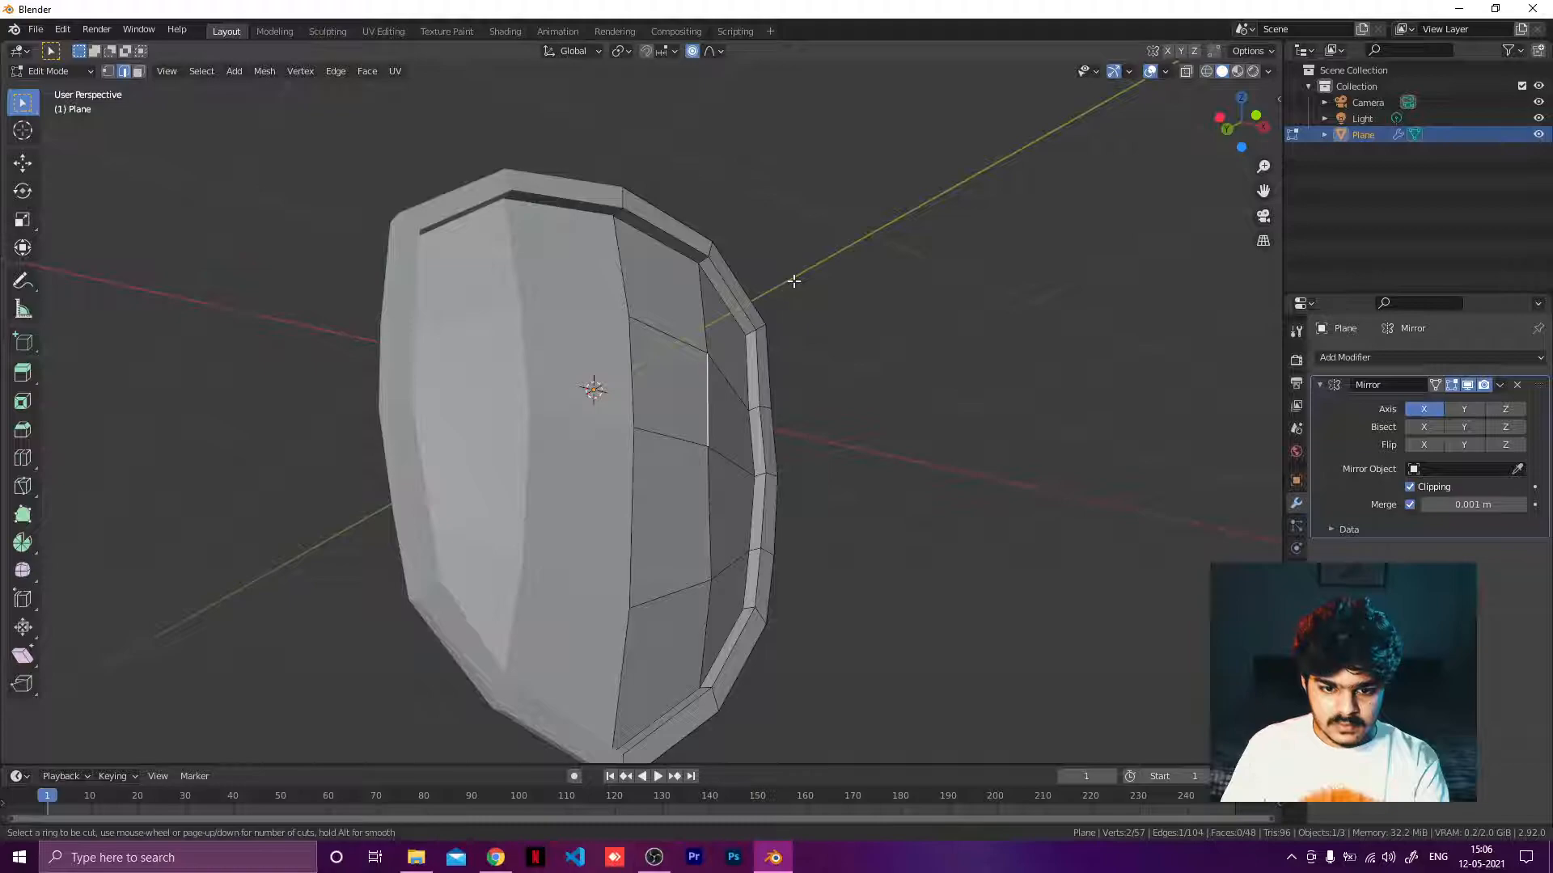
{"action": "scroll", "coordinate": [837, 263], "scroll_direction": "up", "scroll_amount": 2}
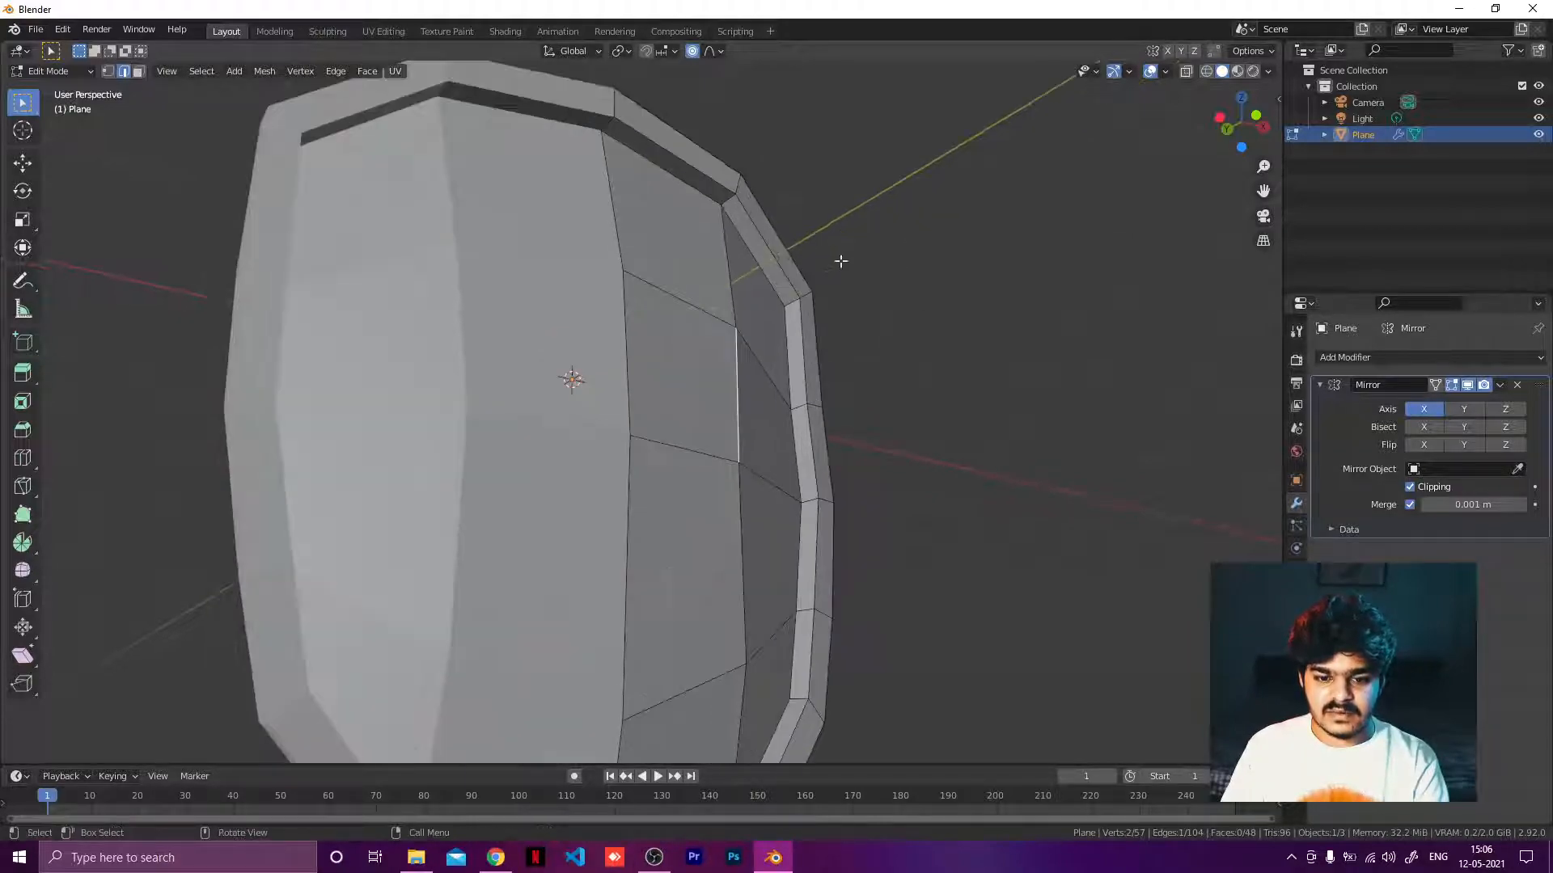
{"action": "middle_click_drag", "start_coordinate": [782, 471], "coordinate": [686, 744], "text": "shift"}
{"action": "scroll", "coordinate": [707, 468], "scroll_direction": "up", "scroll_amount": 3}
{"action": "middle_click_drag", "start_coordinate": [755, 430], "coordinate": [700, 464]}
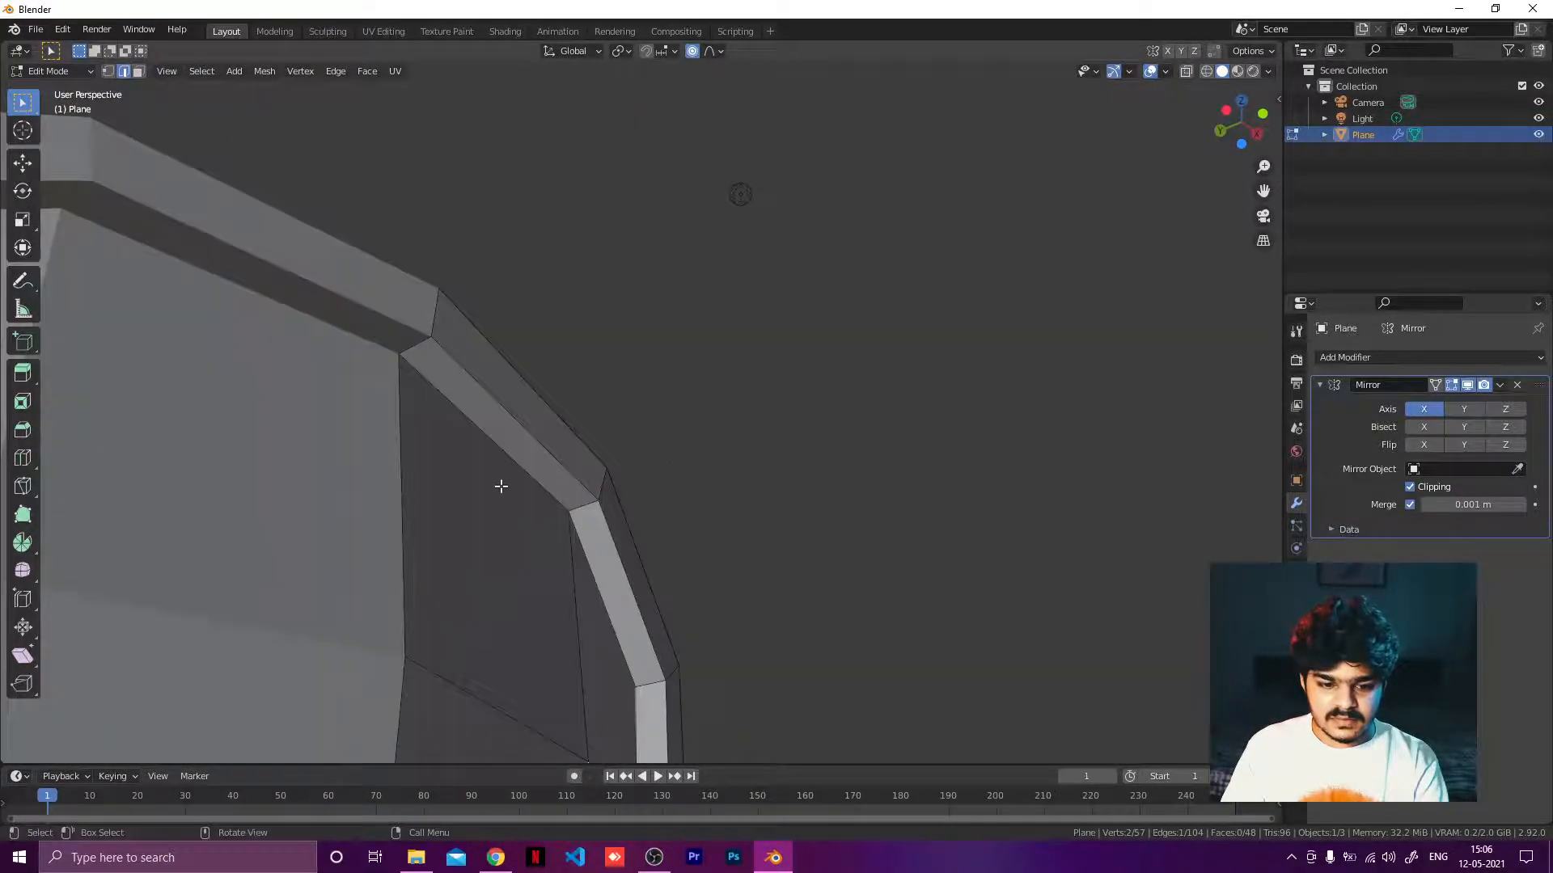
{"action": "left_click", "coordinate": [530, 456]}
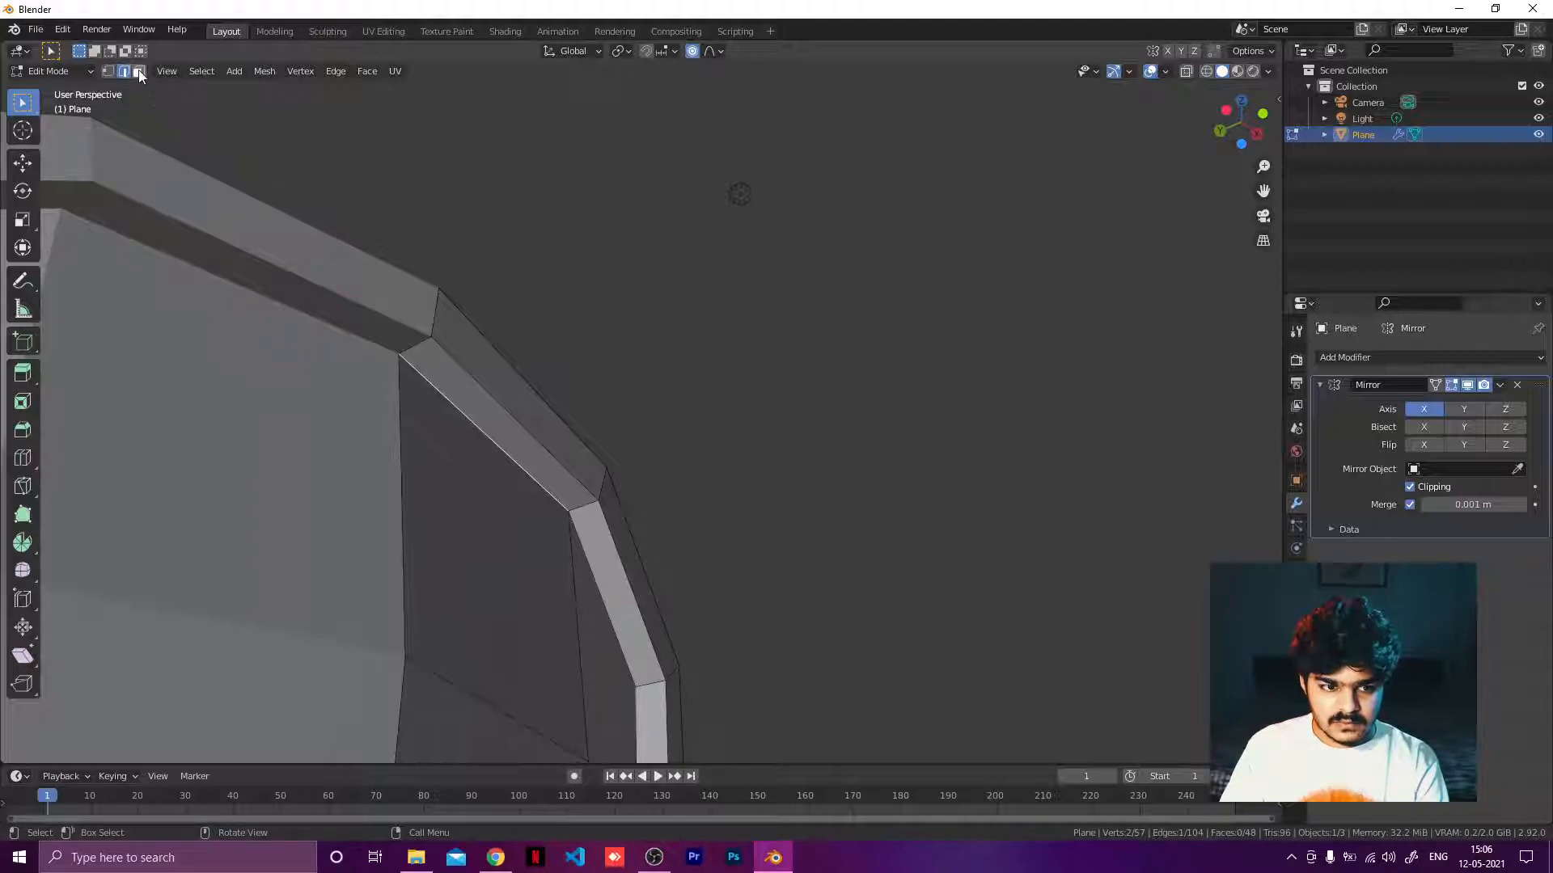
Add a lengthwise loop cut around the rim, slid toward its edge.
{"action": "left_click", "coordinate": [139, 72]}
{"action": "left_click", "coordinate": [505, 437], "text": "alt"}
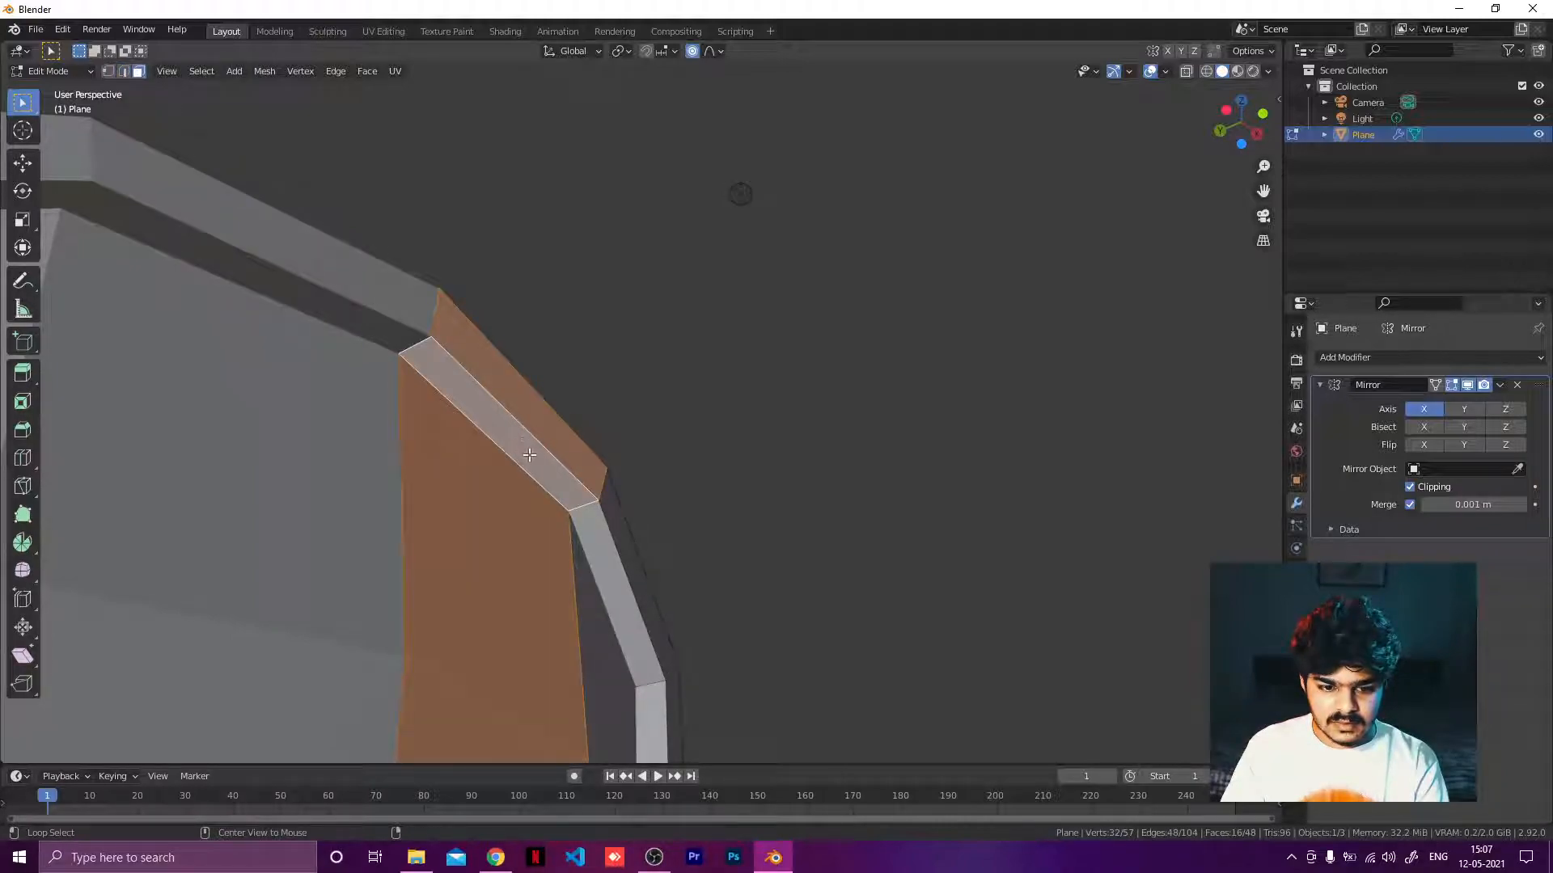
{"action": "left_click", "coordinate": [588, 504], "text": "alt"}
{"action": "middle_click_drag", "start_coordinate": [588, 504], "coordinate": [637, 535]}
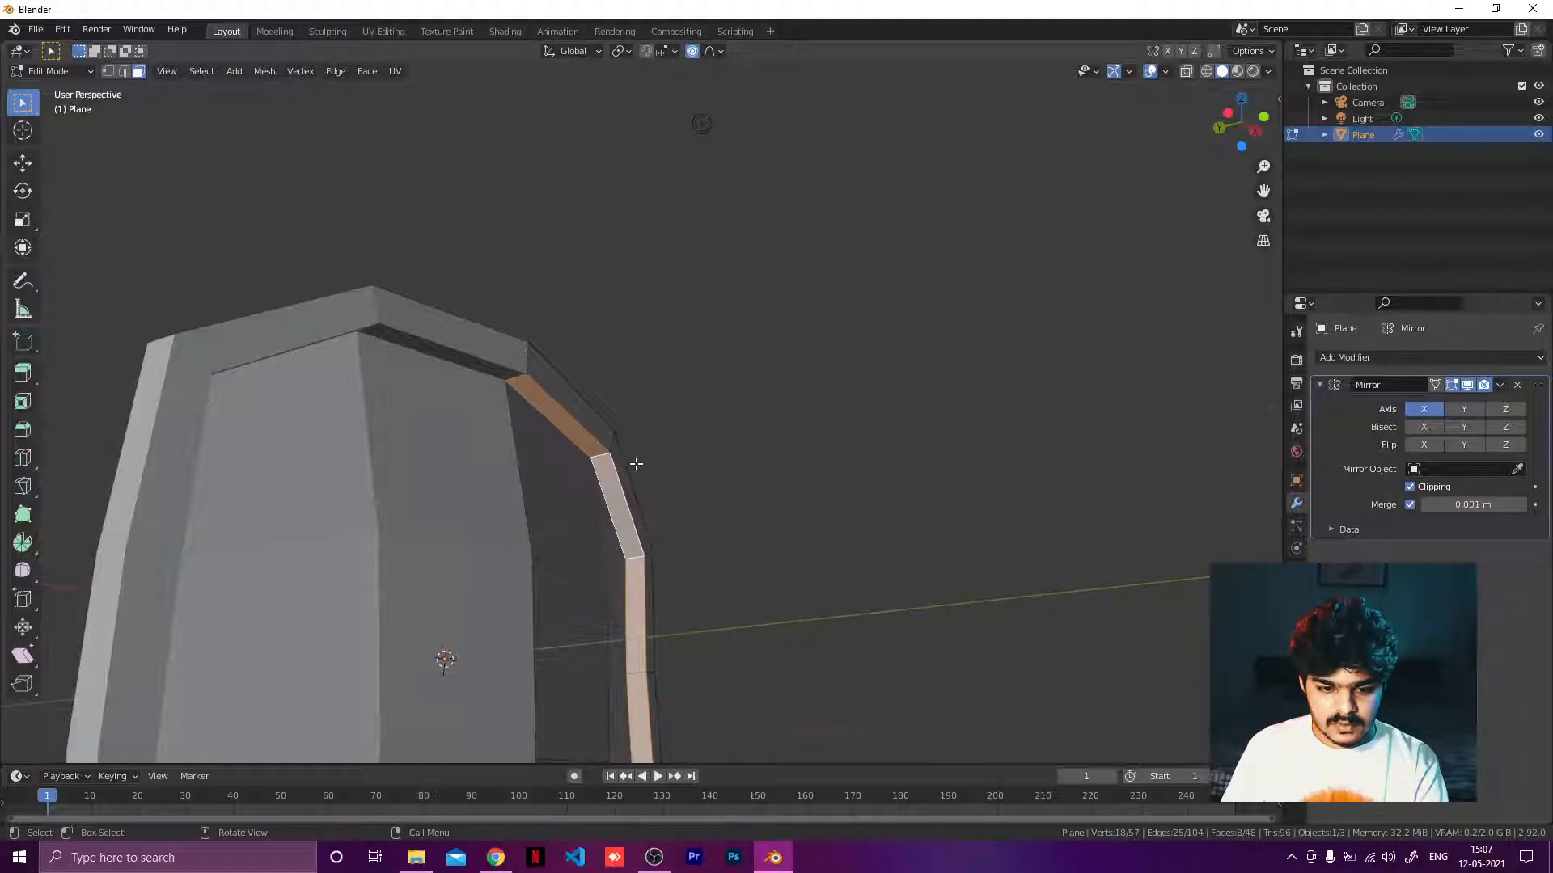
{"action": "left_click", "coordinate": [557, 416]}
{"action": "key", "text": "ctrl+r"}
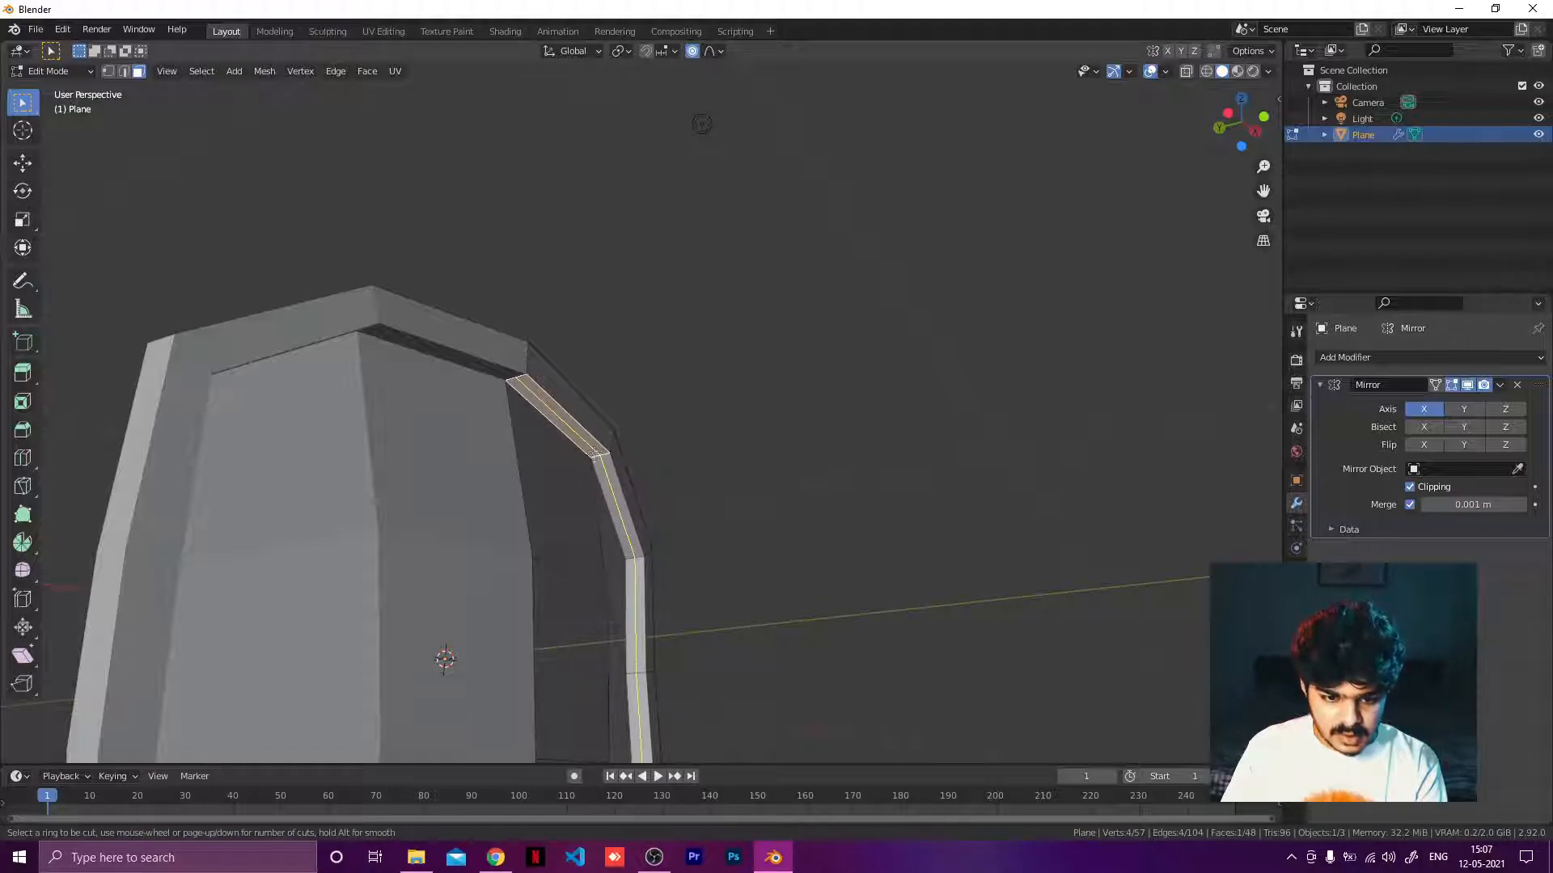
{"action": "left_click", "coordinate": [596, 453]}
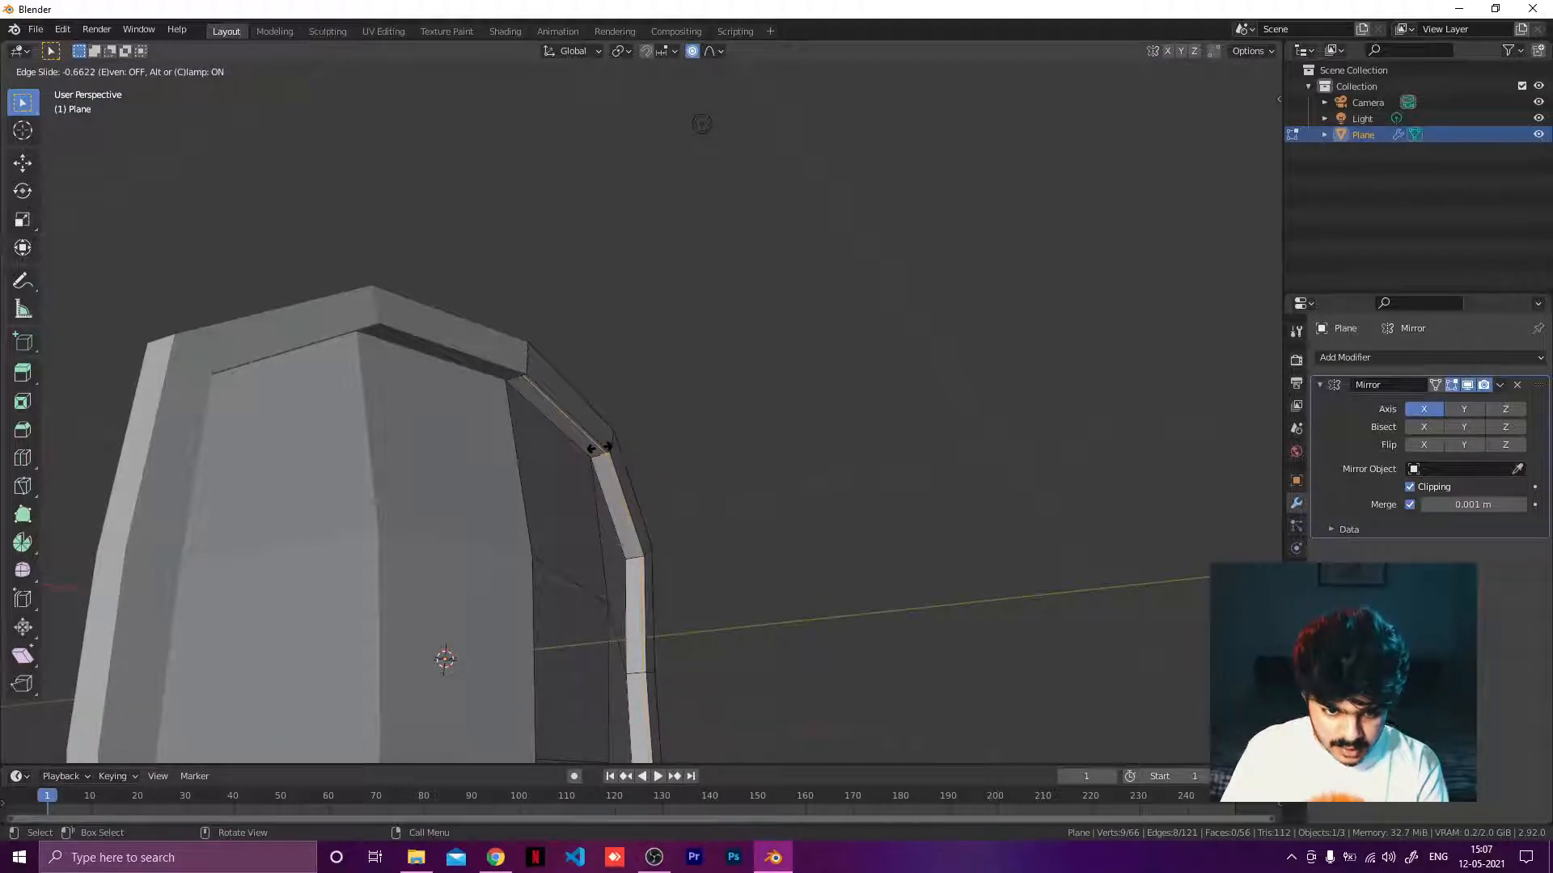
{"action": "left_click", "coordinate": [598, 447]}
Add a holding loop cut along the rim's inner wall, slid close to its edge.
{"action": "scroll", "coordinate": [600, 443], "scroll_direction": "up", "scroll_amount": 5}
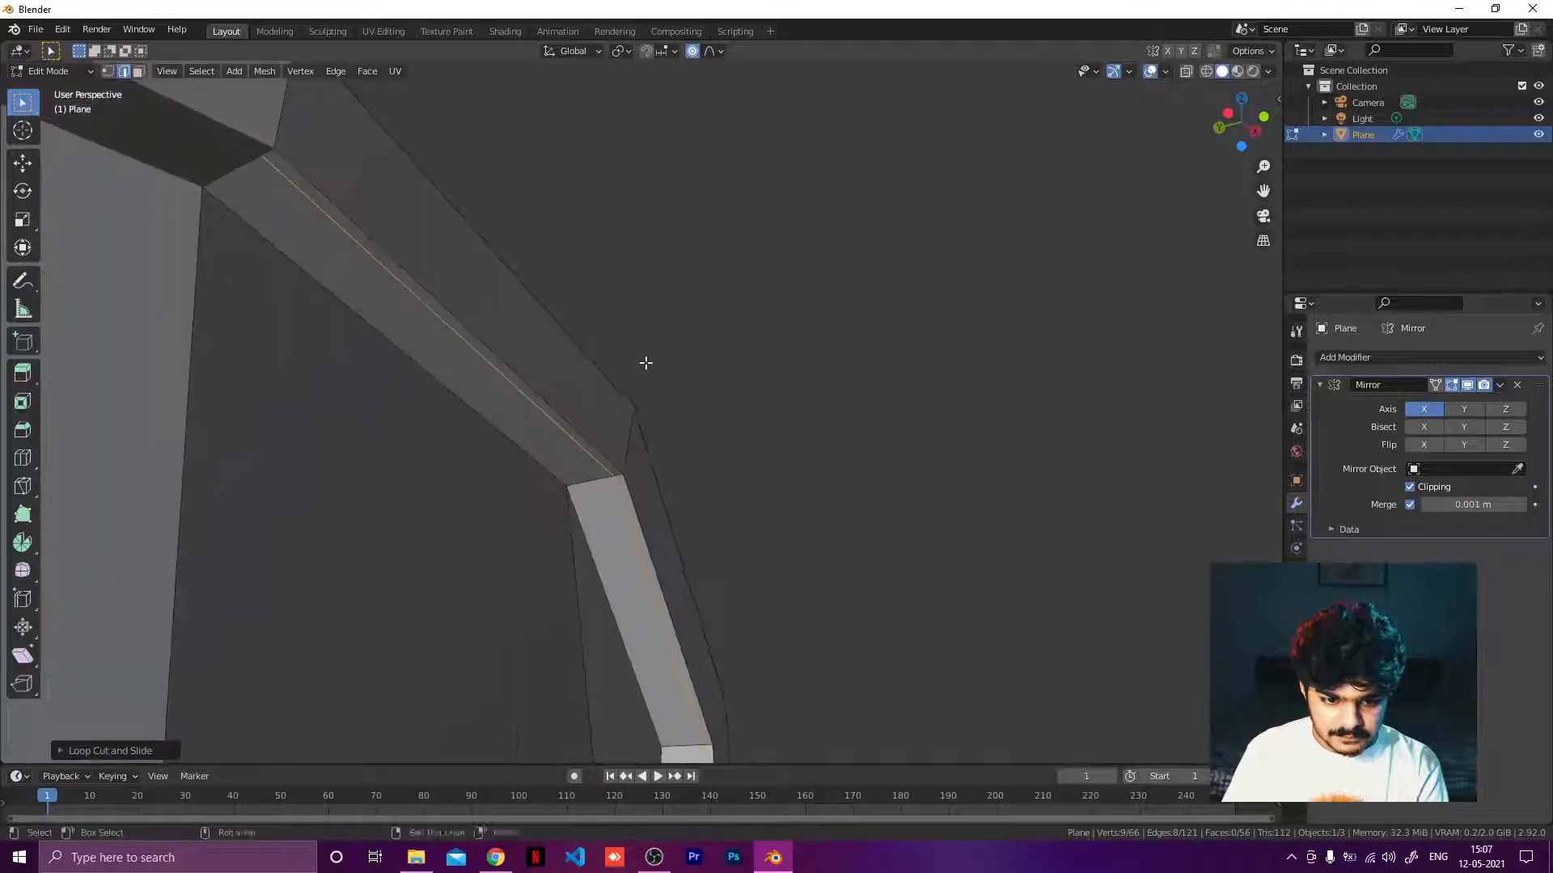
{"action": "scroll", "coordinate": [572, 440], "scroll_direction": "up", "scroll_amount": 4}
{"action": "middle_click_drag", "start_coordinate": [572, 440], "coordinate": [737, 309], "text": "shift"}
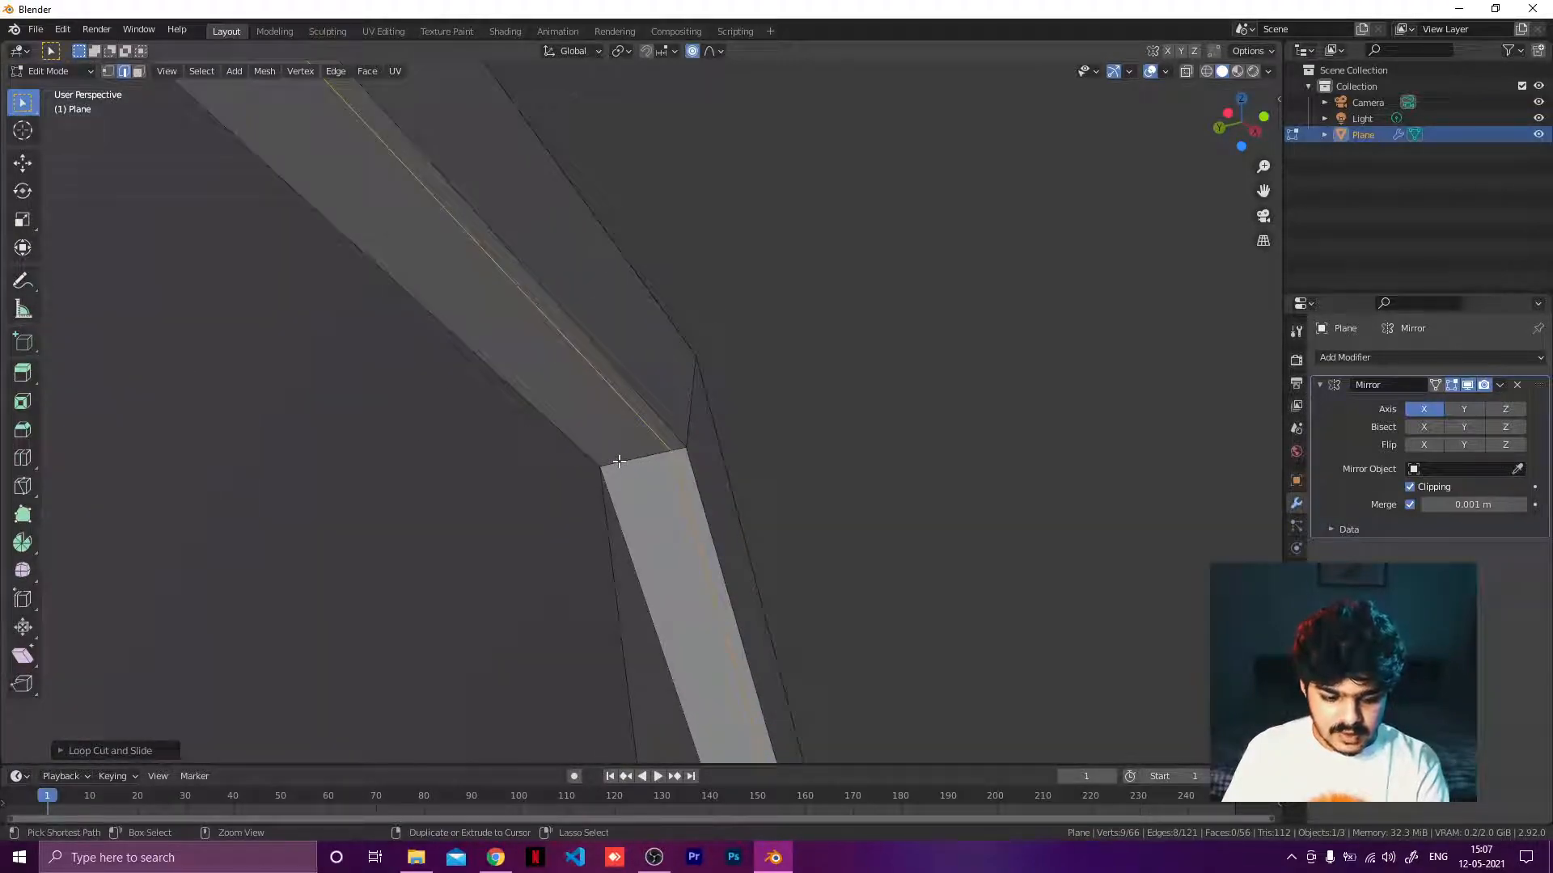
{"action": "key", "text": "ctrl+r"}
{"action": "left_click", "coordinate": [619, 461]}
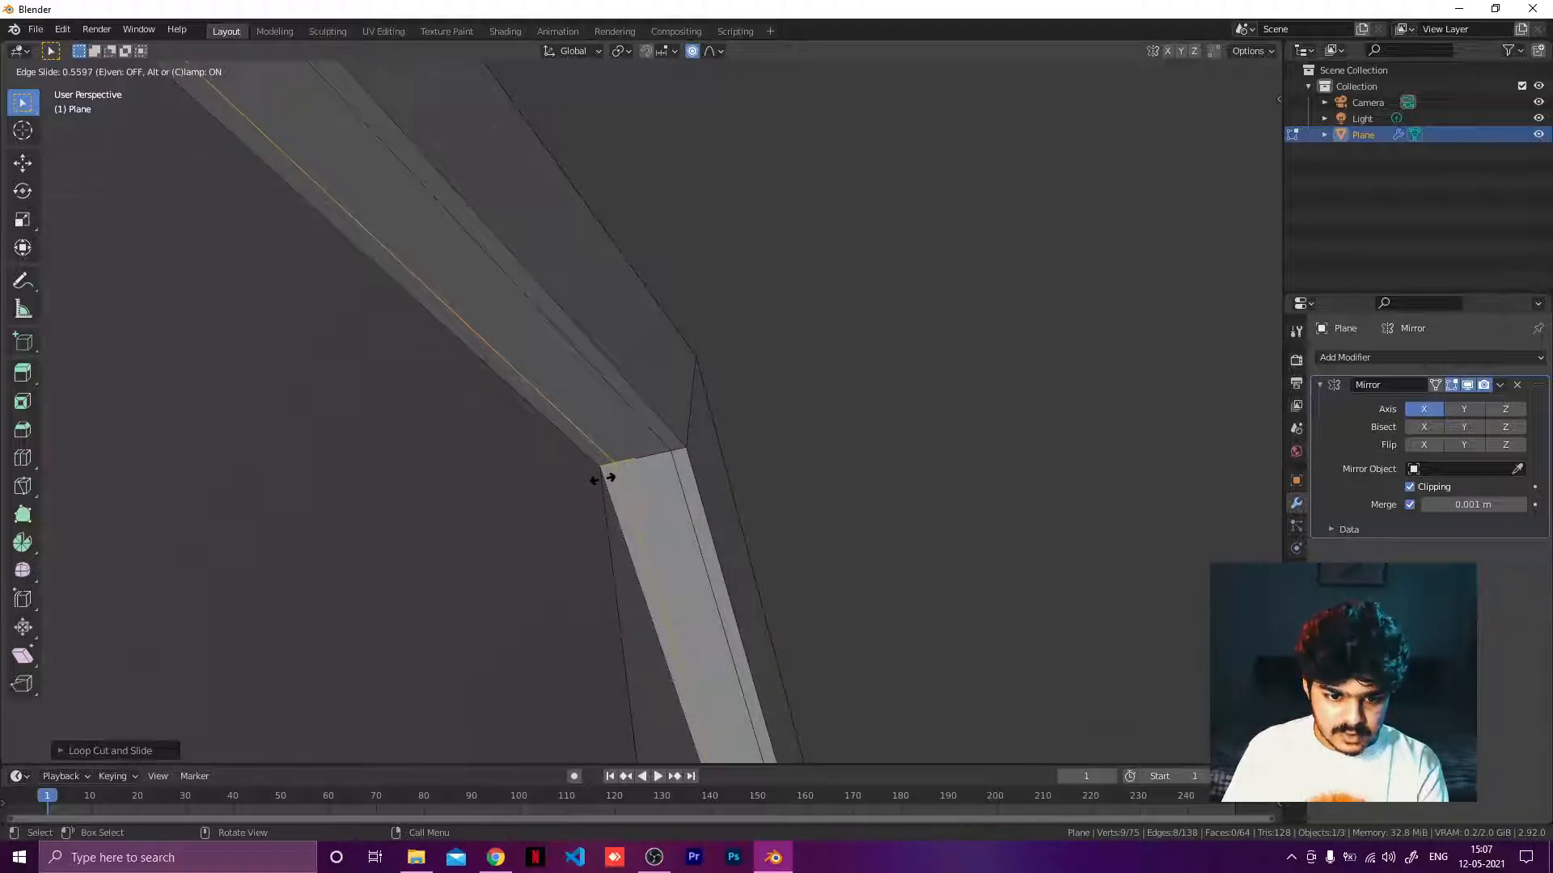
{"action": "left_click", "coordinate": [611, 476]}
Add a loop cut on the rim's front face, slid close to its inner edge.
{"action": "scroll", "coordinate": [665, 436], "scroll_direction": "up", "scroll_amount": 4}
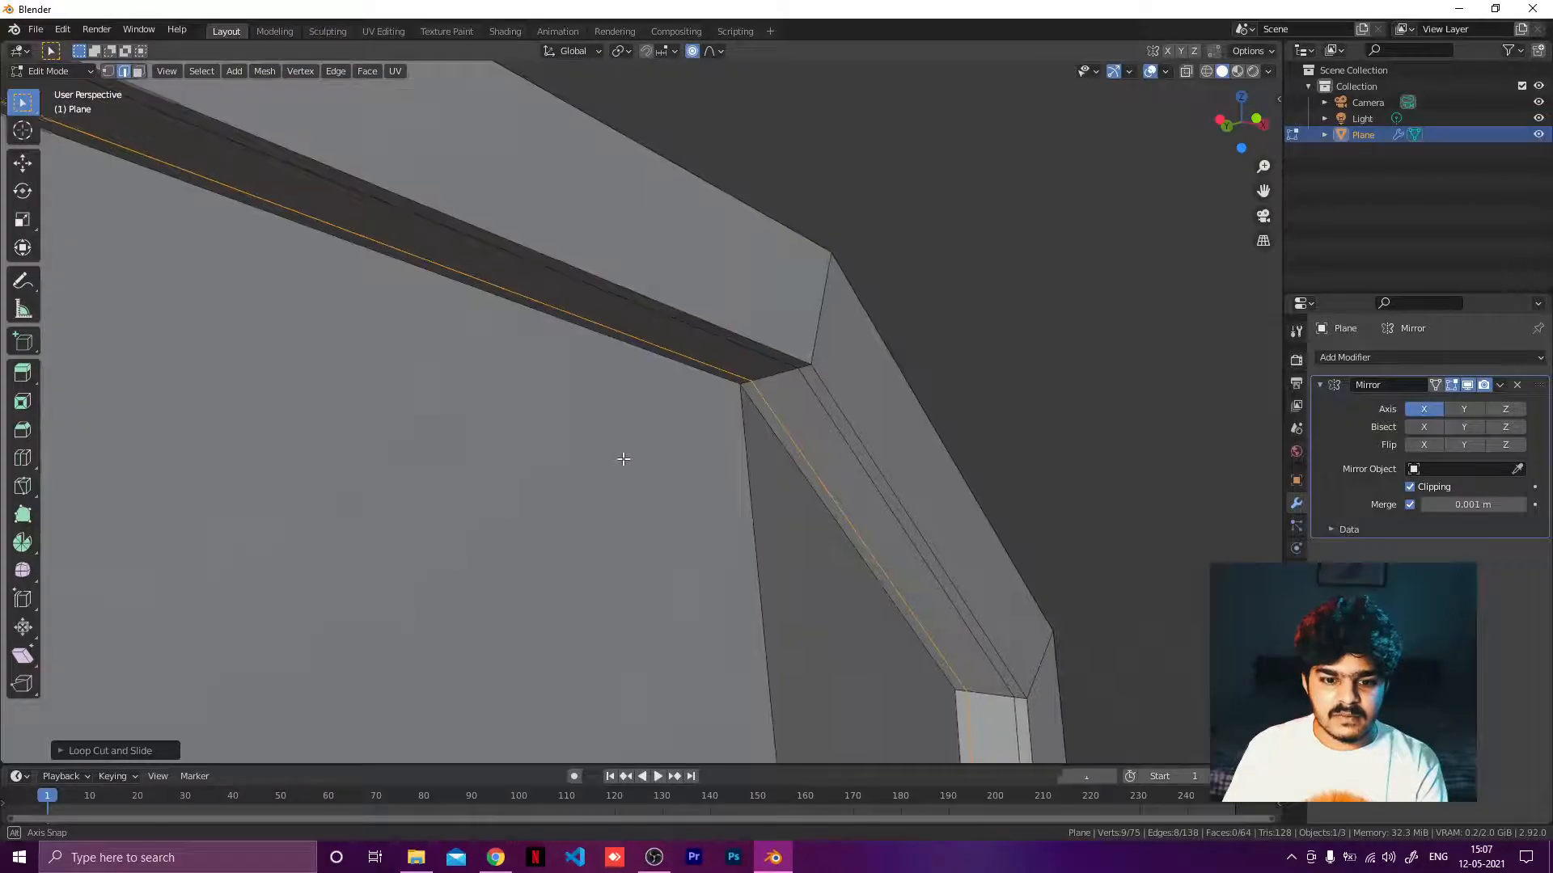
{"action": "middle_click_drag", "start_coordinate": [623, 458], "coordinate": [565, 470]}
{"action": "key", "text": "ctrl+r"}
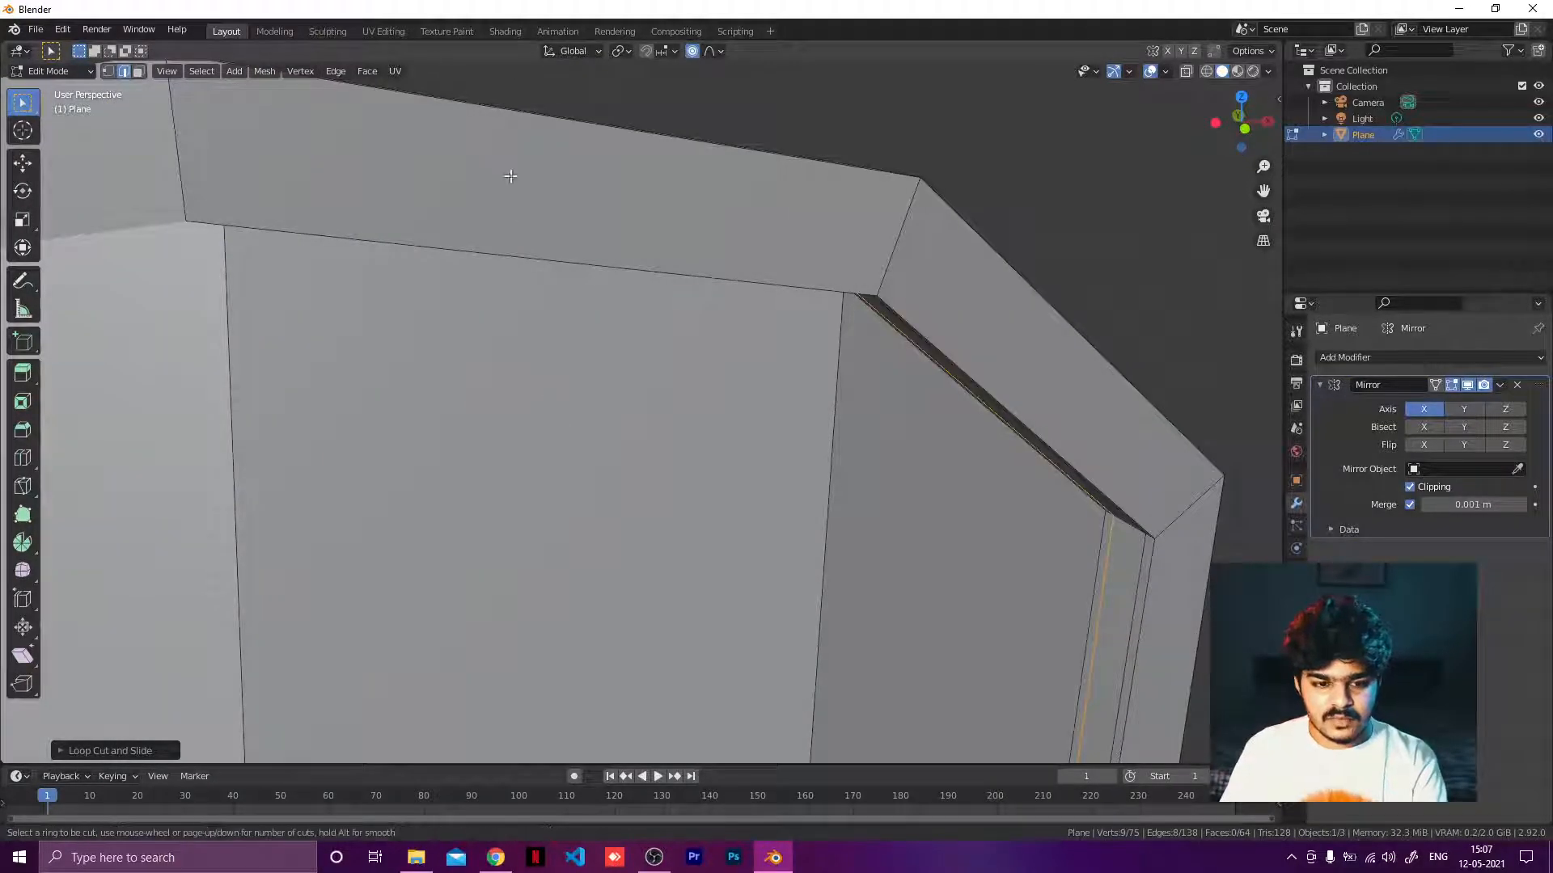
{"action": "left_click", "coordinate": [894, 239]}
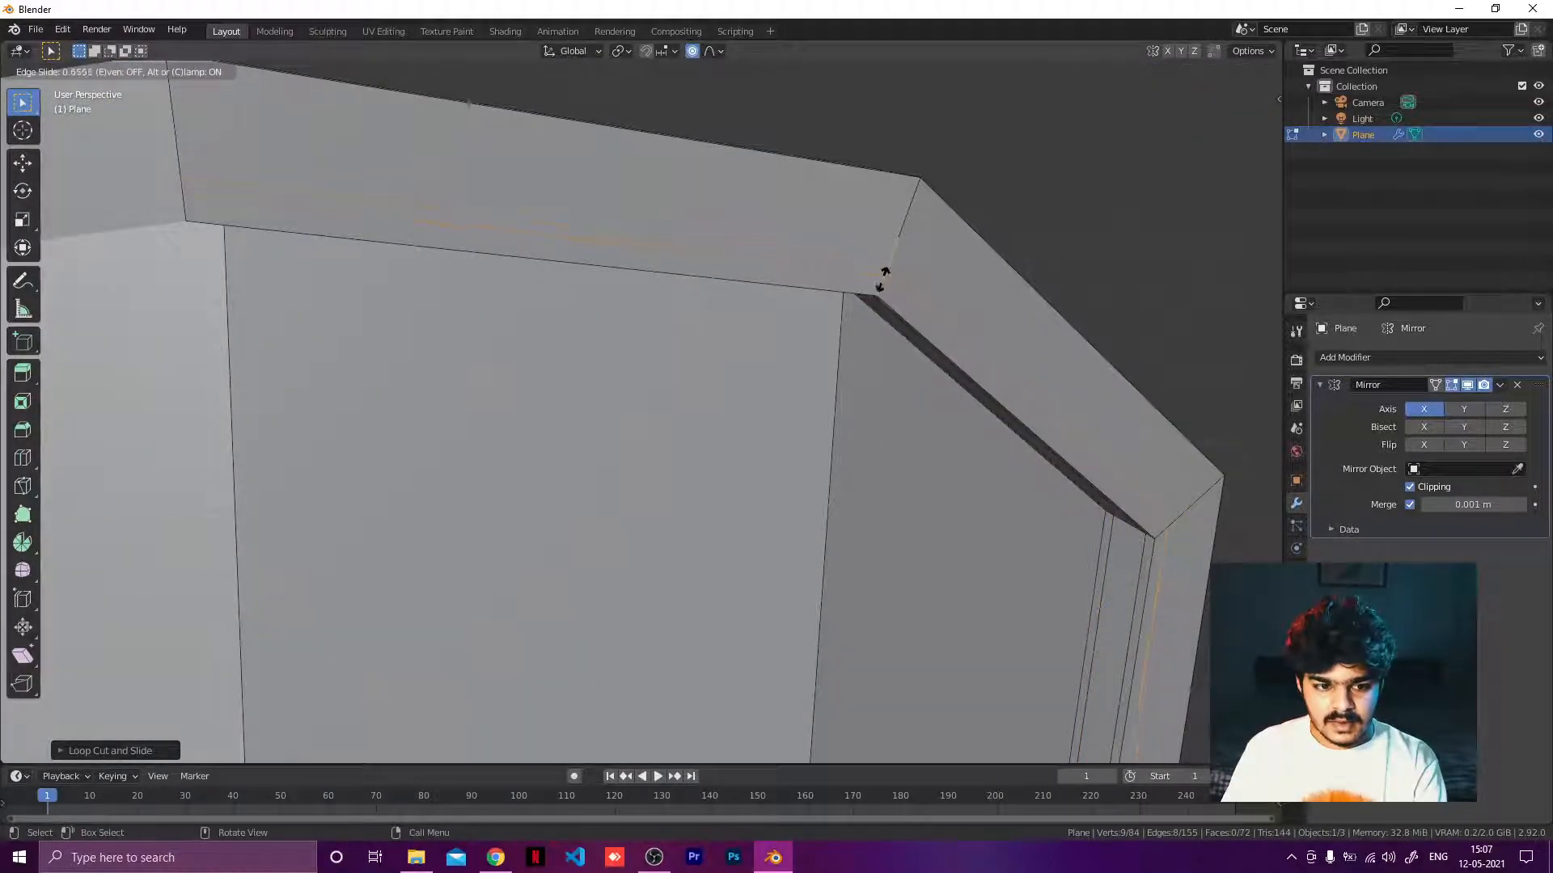
{"action": "left_click", "coordinate": [885, 279]}
Add a loop cut on the rim's front face, slid close to its outer edge.
{"action": "key", "text": "ctrl+r"}
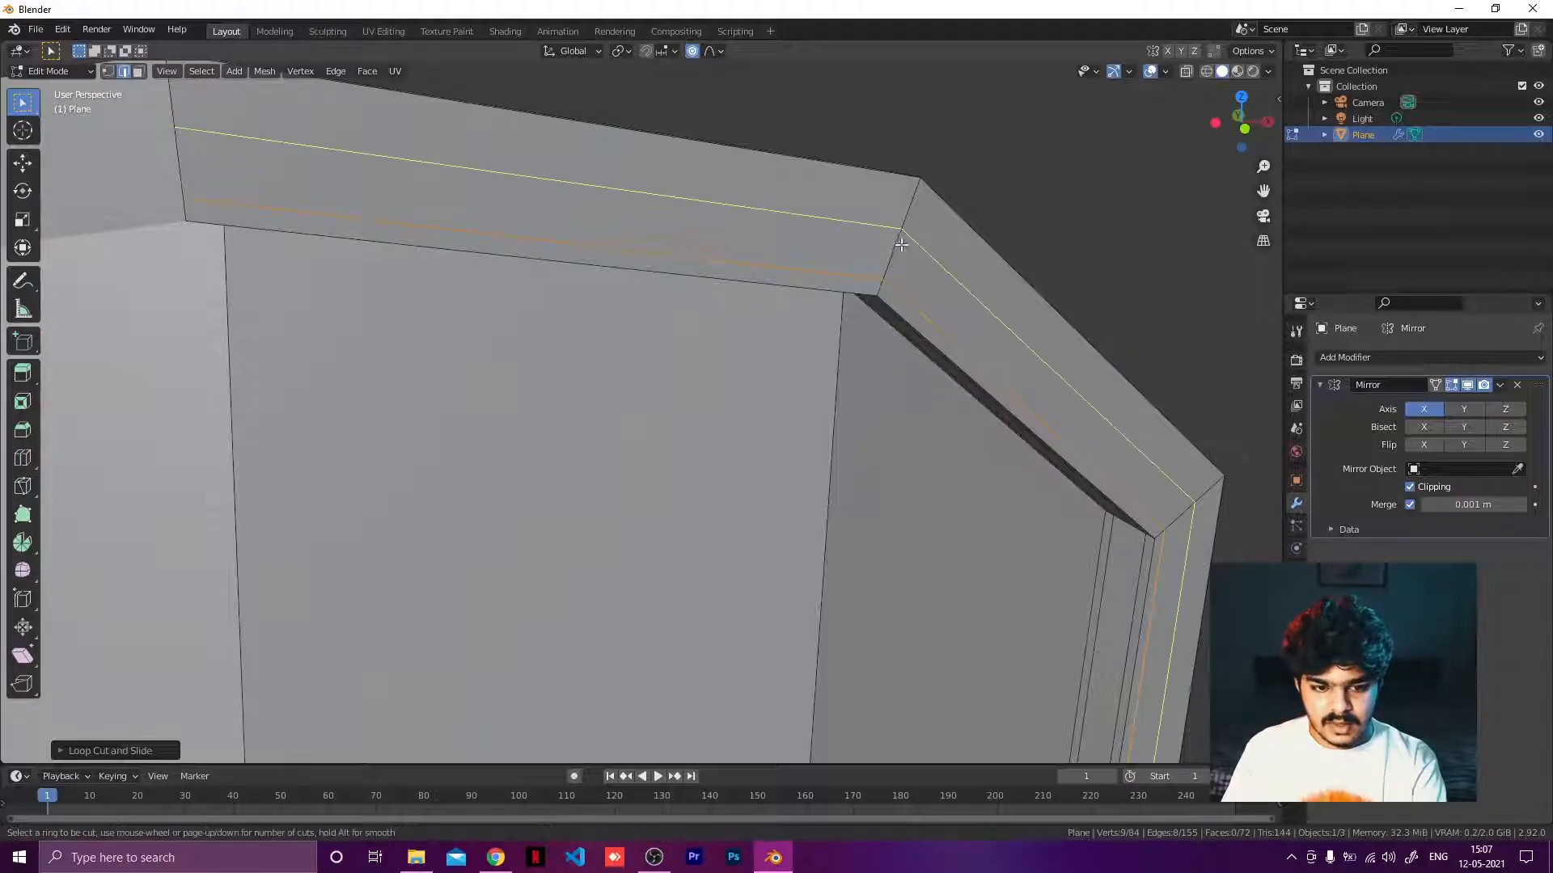
{"action": "left_click", "coordinate": [908, 220]}
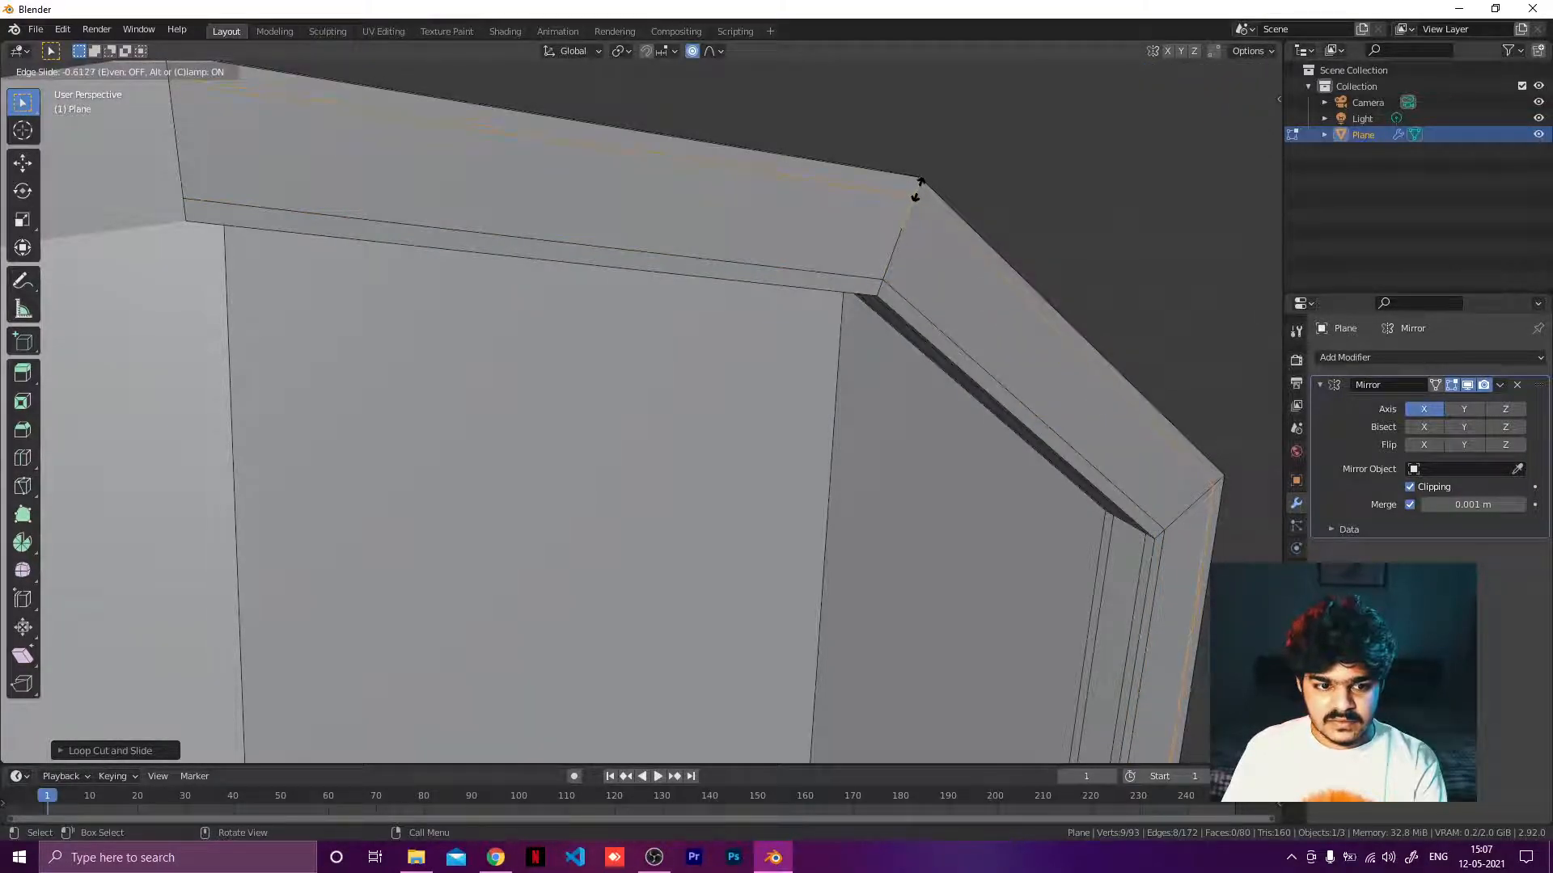
{"action": "left_click", "coordinate": [917, 190]}
Add a loop cut along the rim's outer side wall, slid near the front edge.
{"action": "middle_click_drag", "start_coordinate": [924, 141], "coordinate": [796, 179]}
{"action": "key", "text": "ctrl+r"}
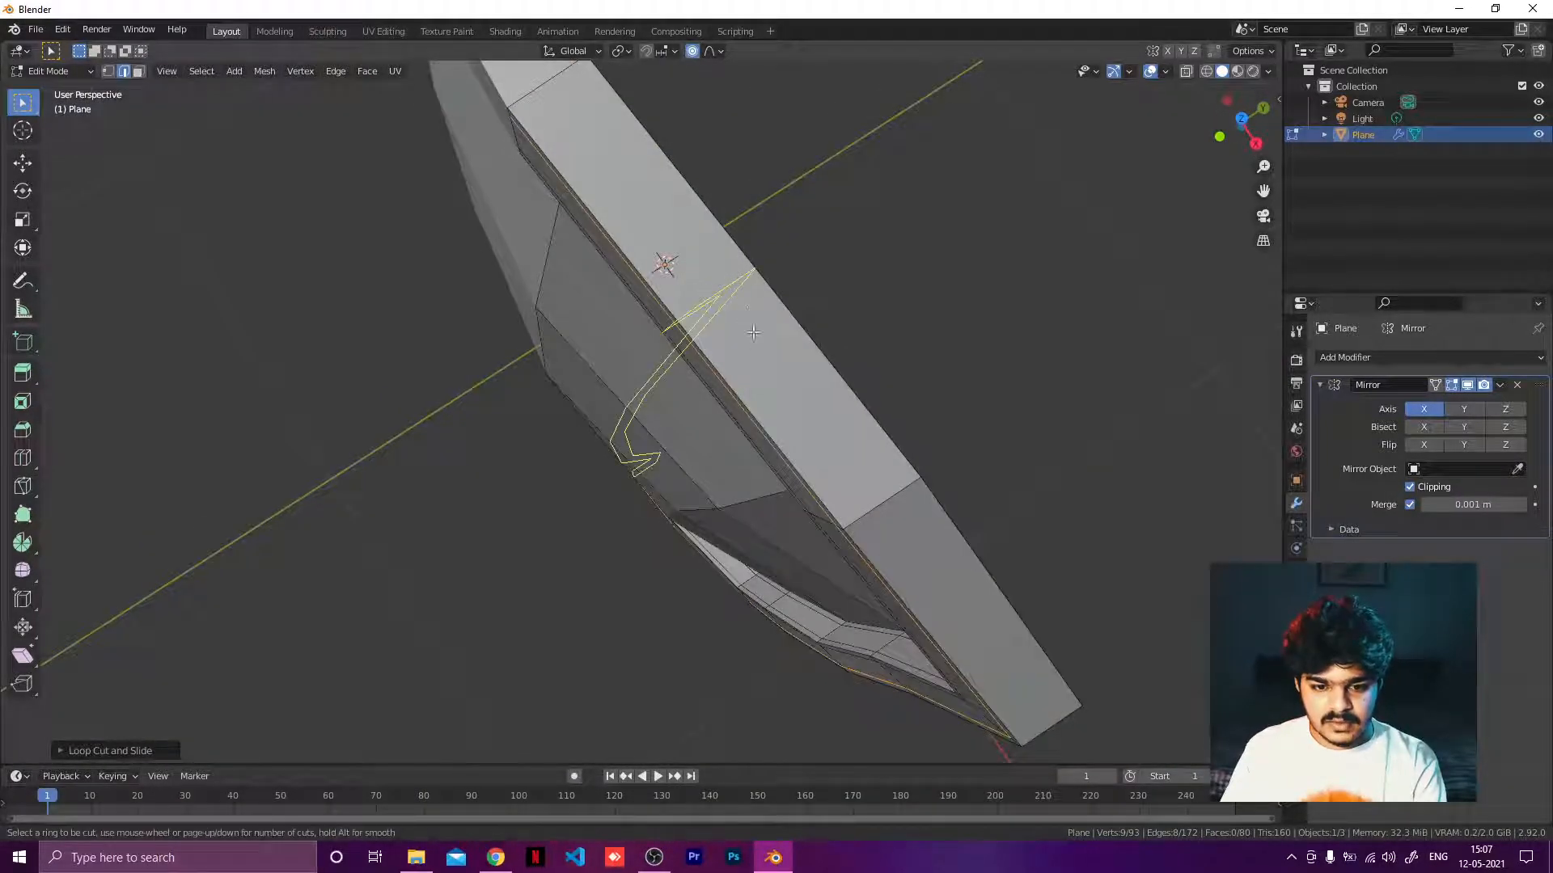
{"action": "left_click", "coordinate": [872, 515]}
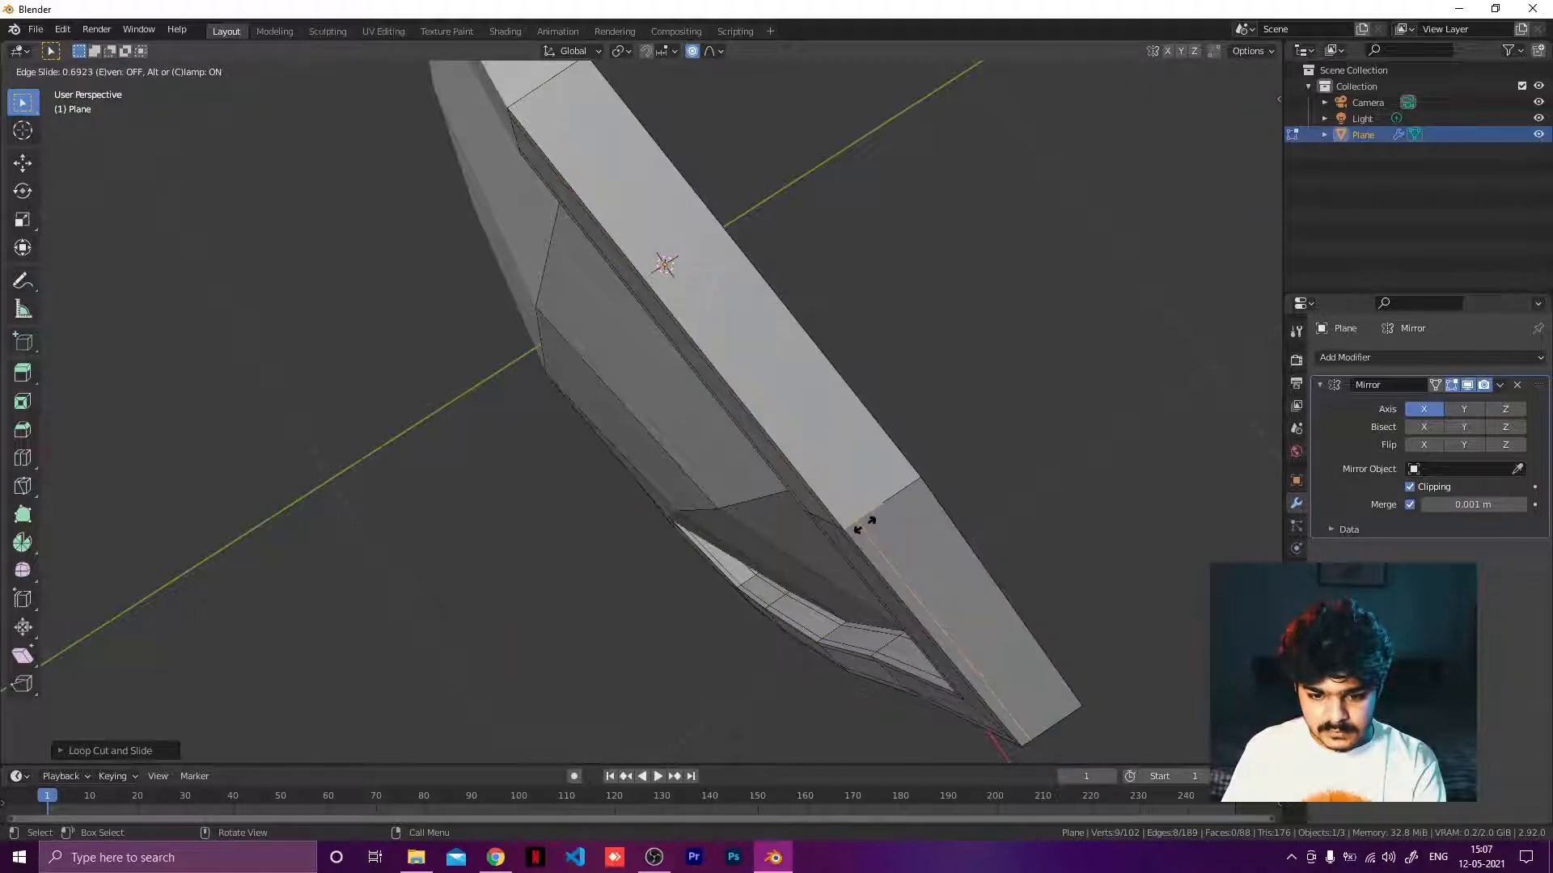
{"action": "left_click", "coordinate": [864, 524]}
Add a loop cut along the rim's outer side wall, slid toward its opposite edge.
{"action": "middle_click_drag", "start_coordinate": [865, 522], "coordinate": [743, 475]}
{"action": "key", "text": "ctrl+r"}
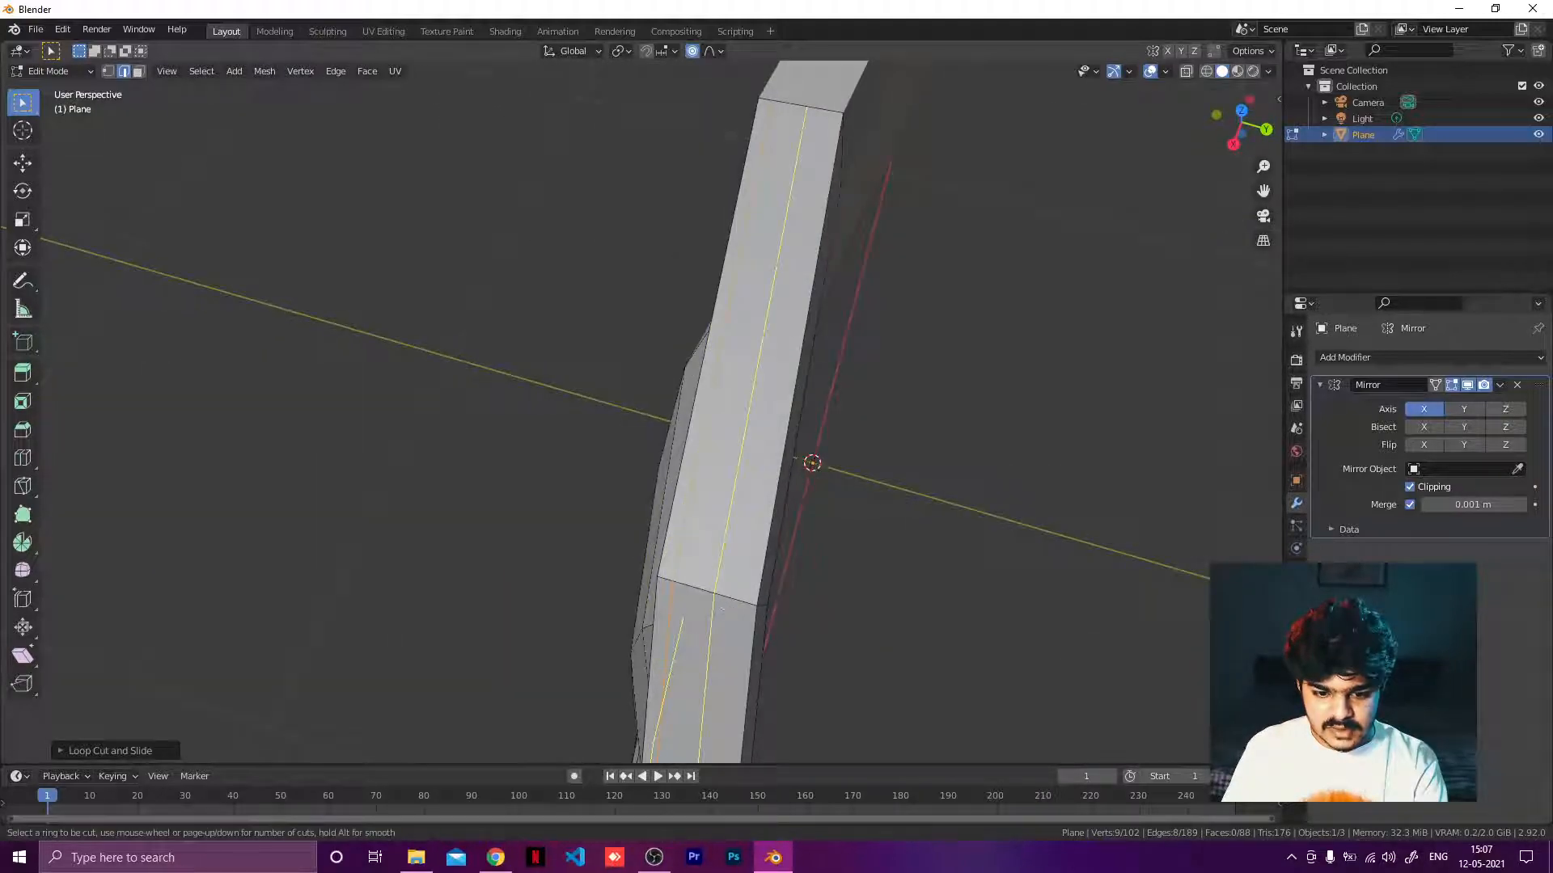
{"action": "left_click", "coordinate": [722, 608]}
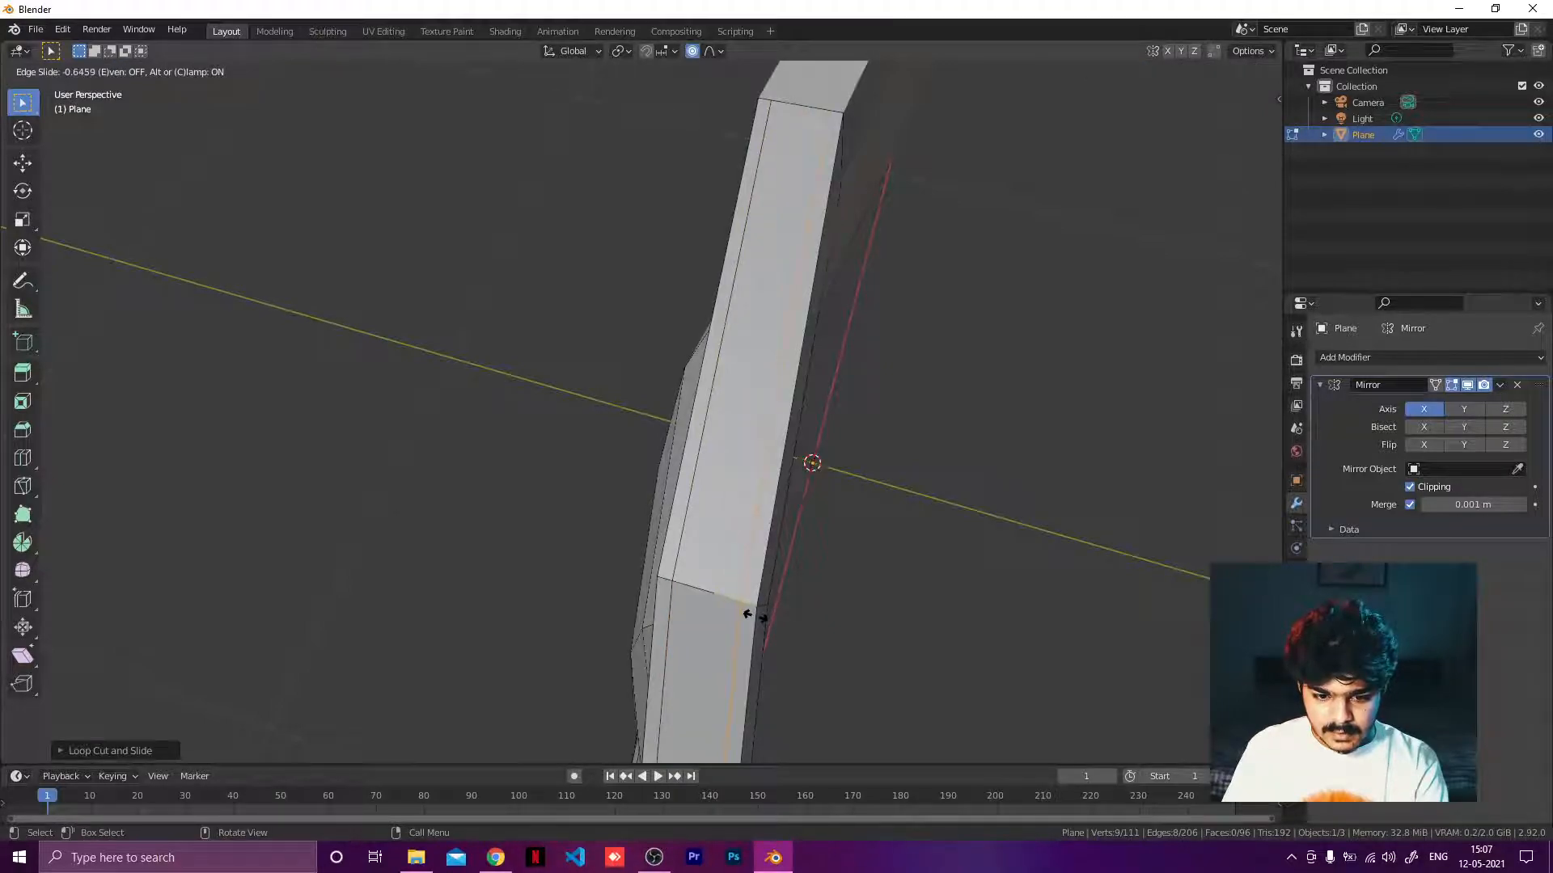
{"action": "left_click", "coordinate": [753, 617]}
Add a loop cut on the rim's back face, slid close to its outer edge.
{"action": "scroll", "coordinate": [642, 415], "scroll_direction": "up", "scroll_amount": 10}
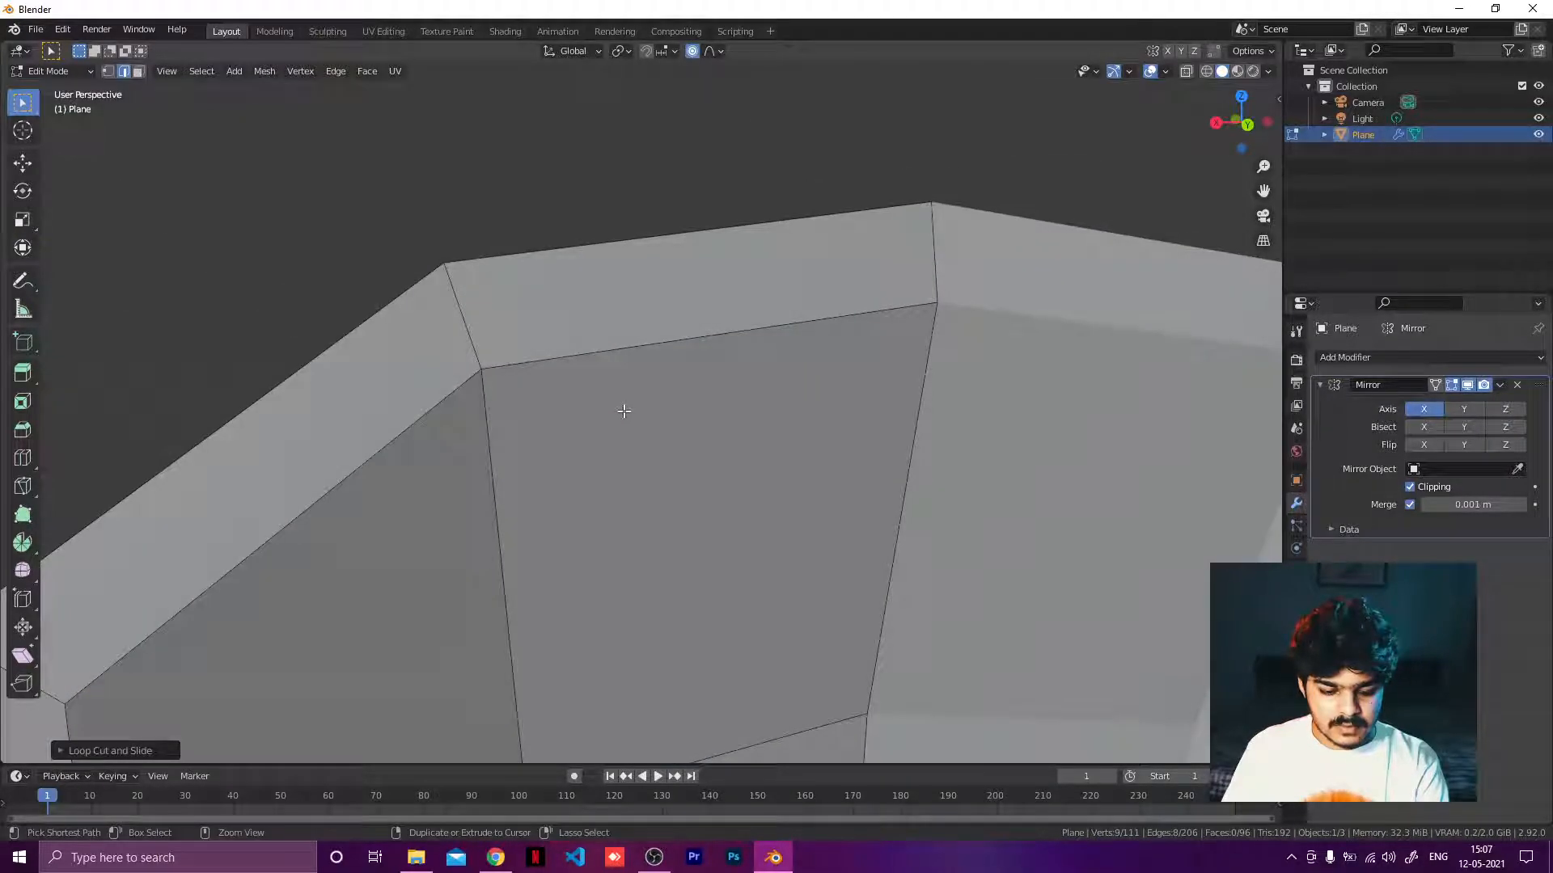
{"action": "key", "text": "ctrl+r"}
{"action": "left_click", "coordinate": [451, 290]}
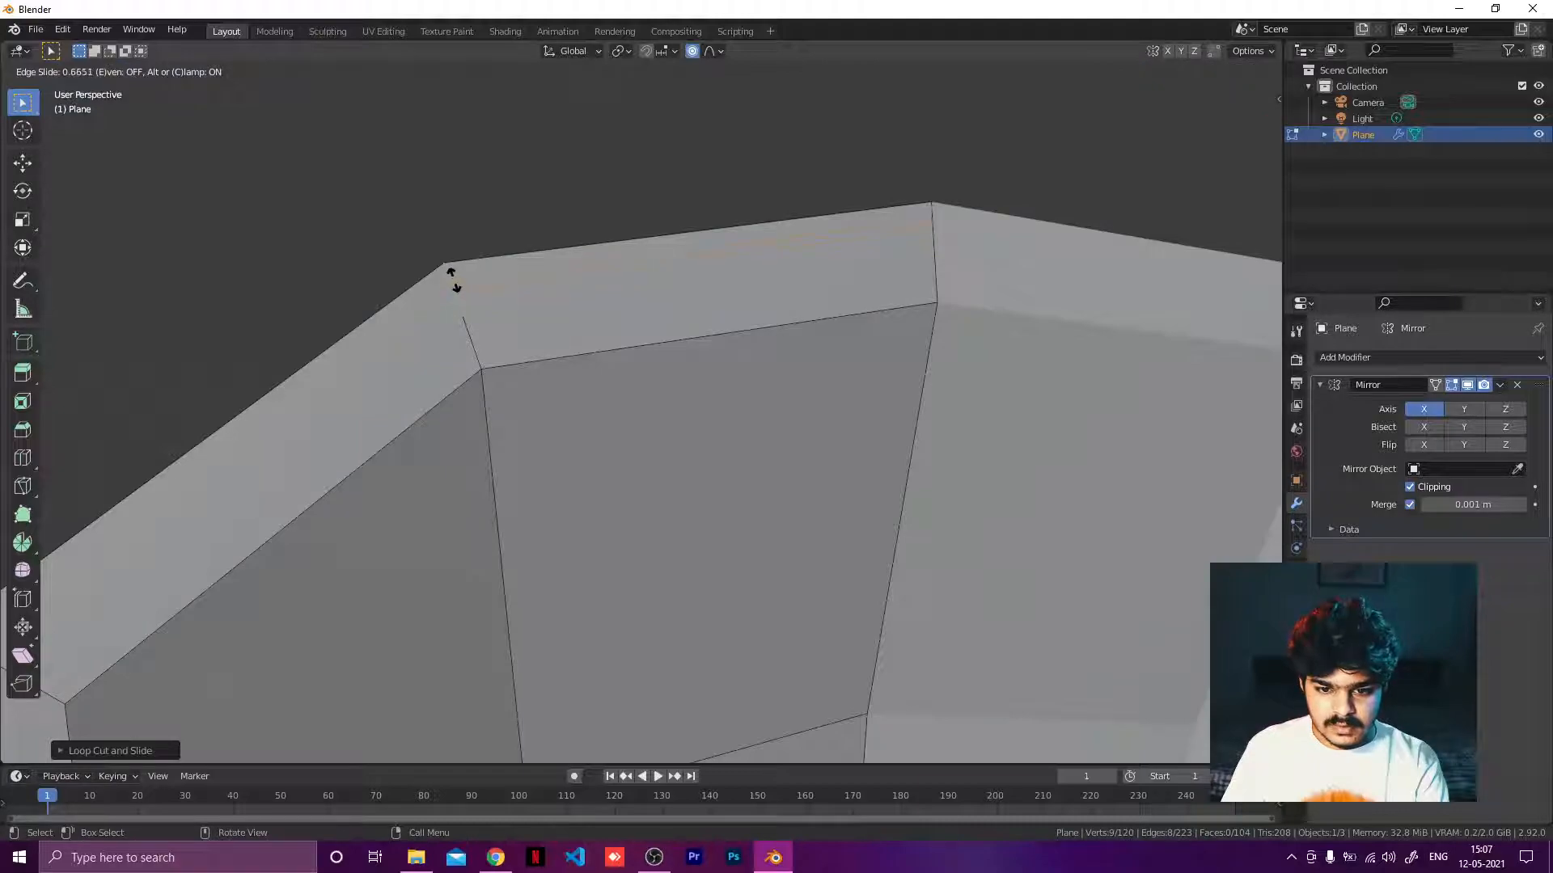
{"action": "left_click", "coordinate": [453, 279]}
Add a loop cut on the rim's back face, slid close to its inner edge.
{"action": "key", "text": "ctrl+r"}
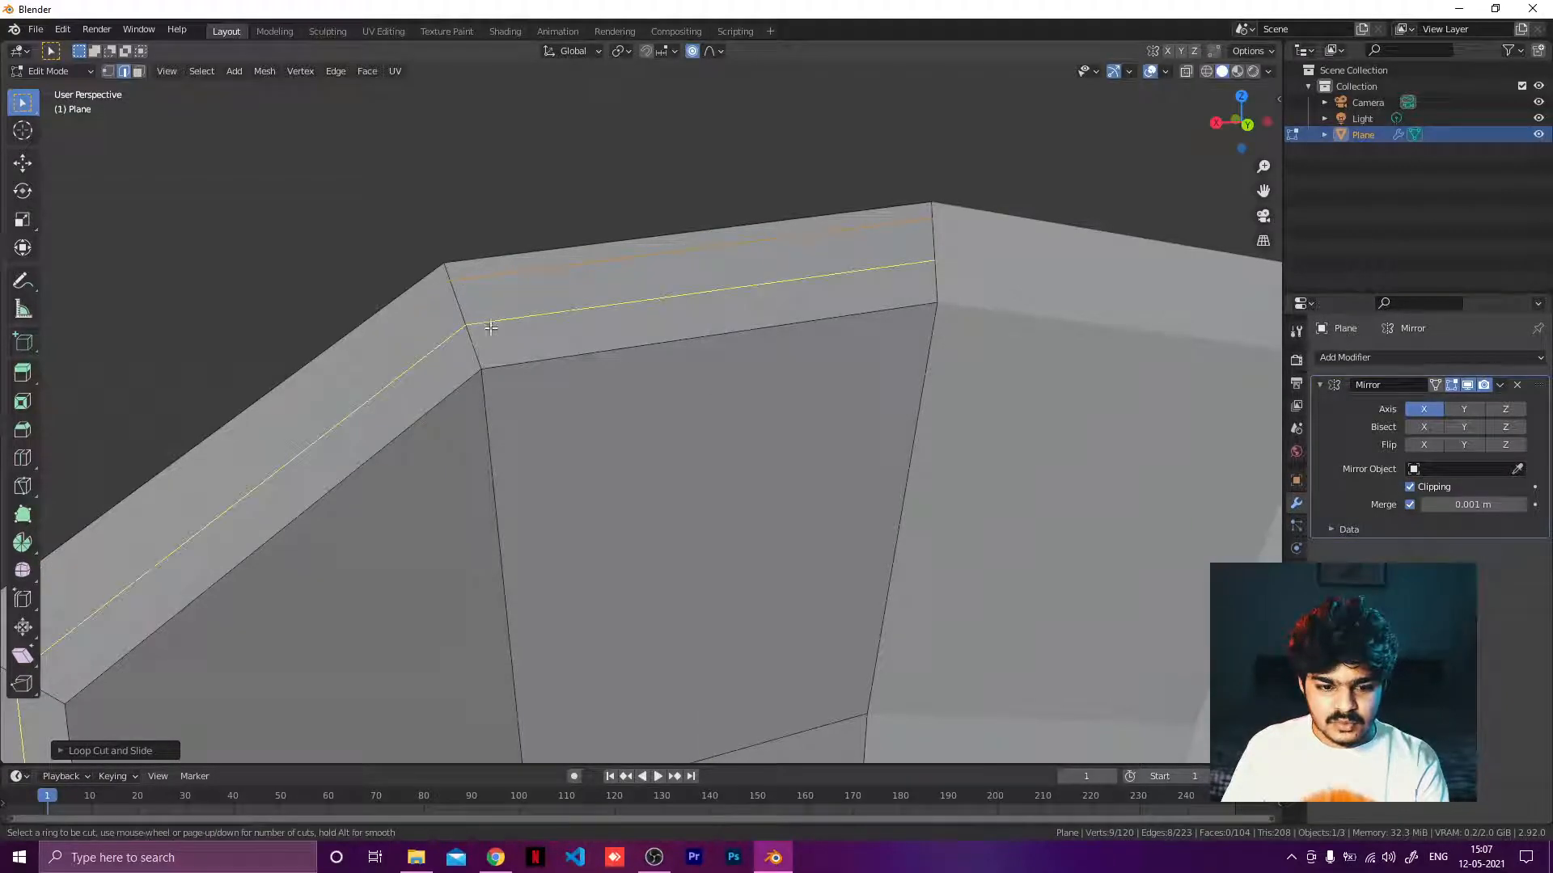
{"action": "left_click", "coordinate": [486, 333]}
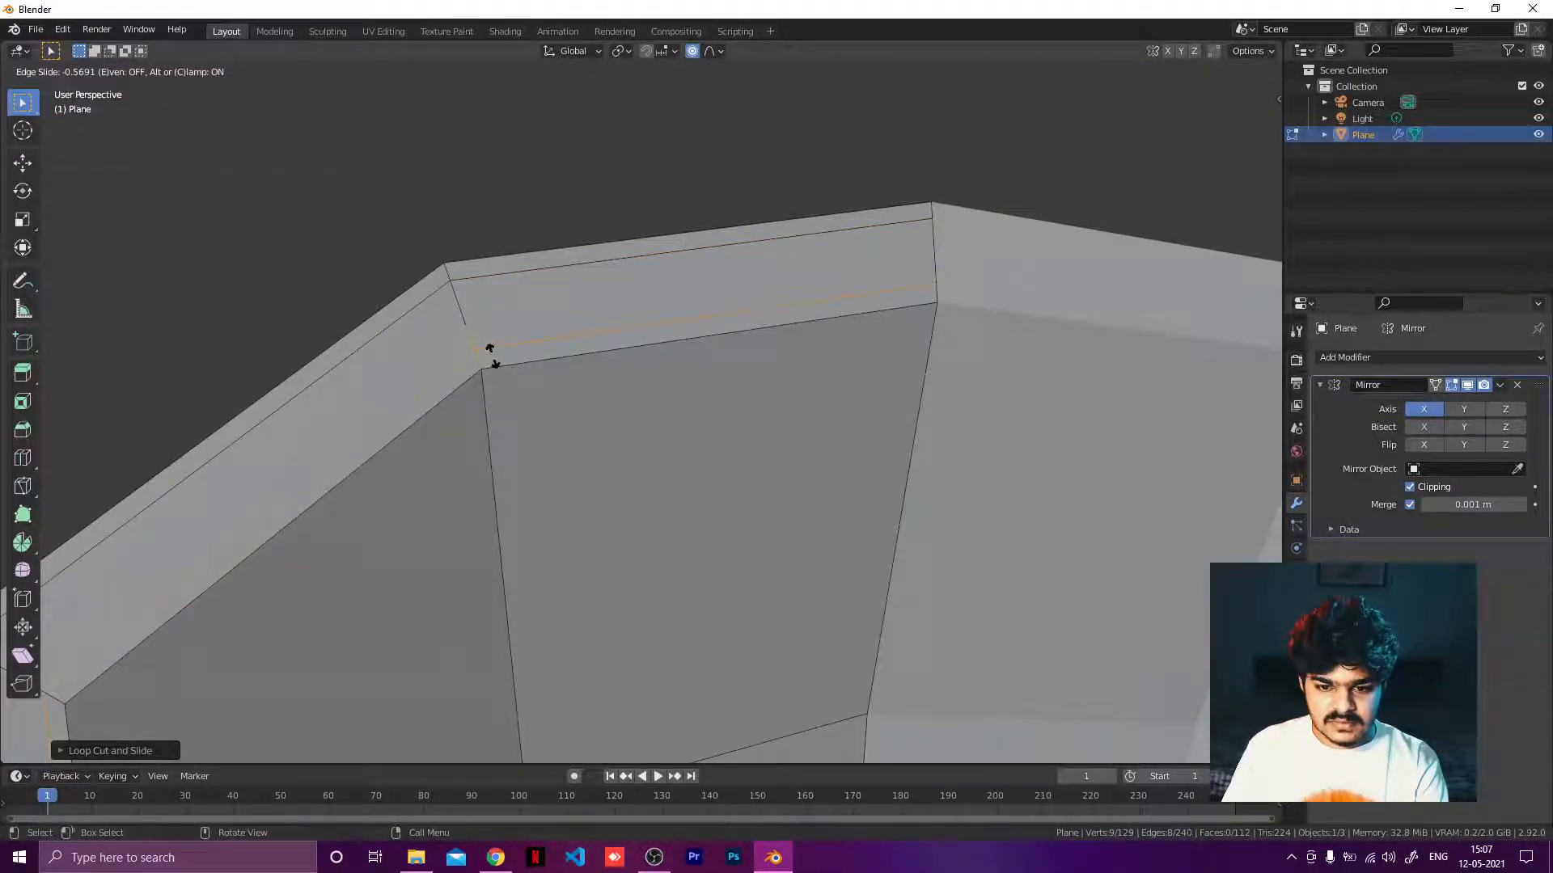
{"action": "left_click", "coordinate": [491, 356]}
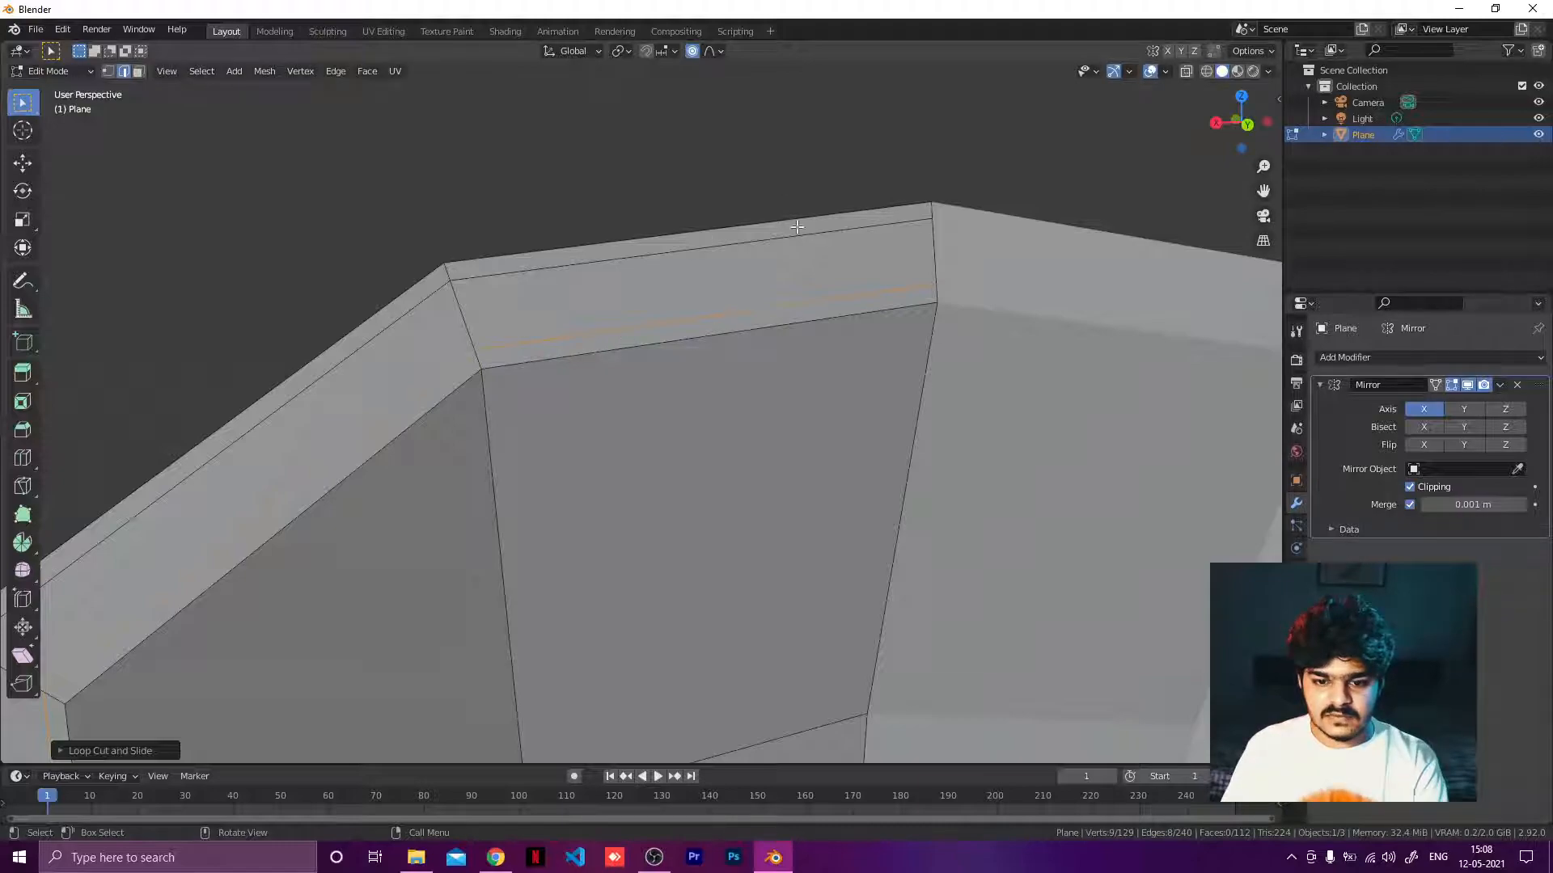
Add a horizontal loop cut across the inner panel, slid up against the rim's upper inner edge.
{"action": "middle_click_drag", "start_coordinate": [773, 237], "coordinate": [641, 391]}
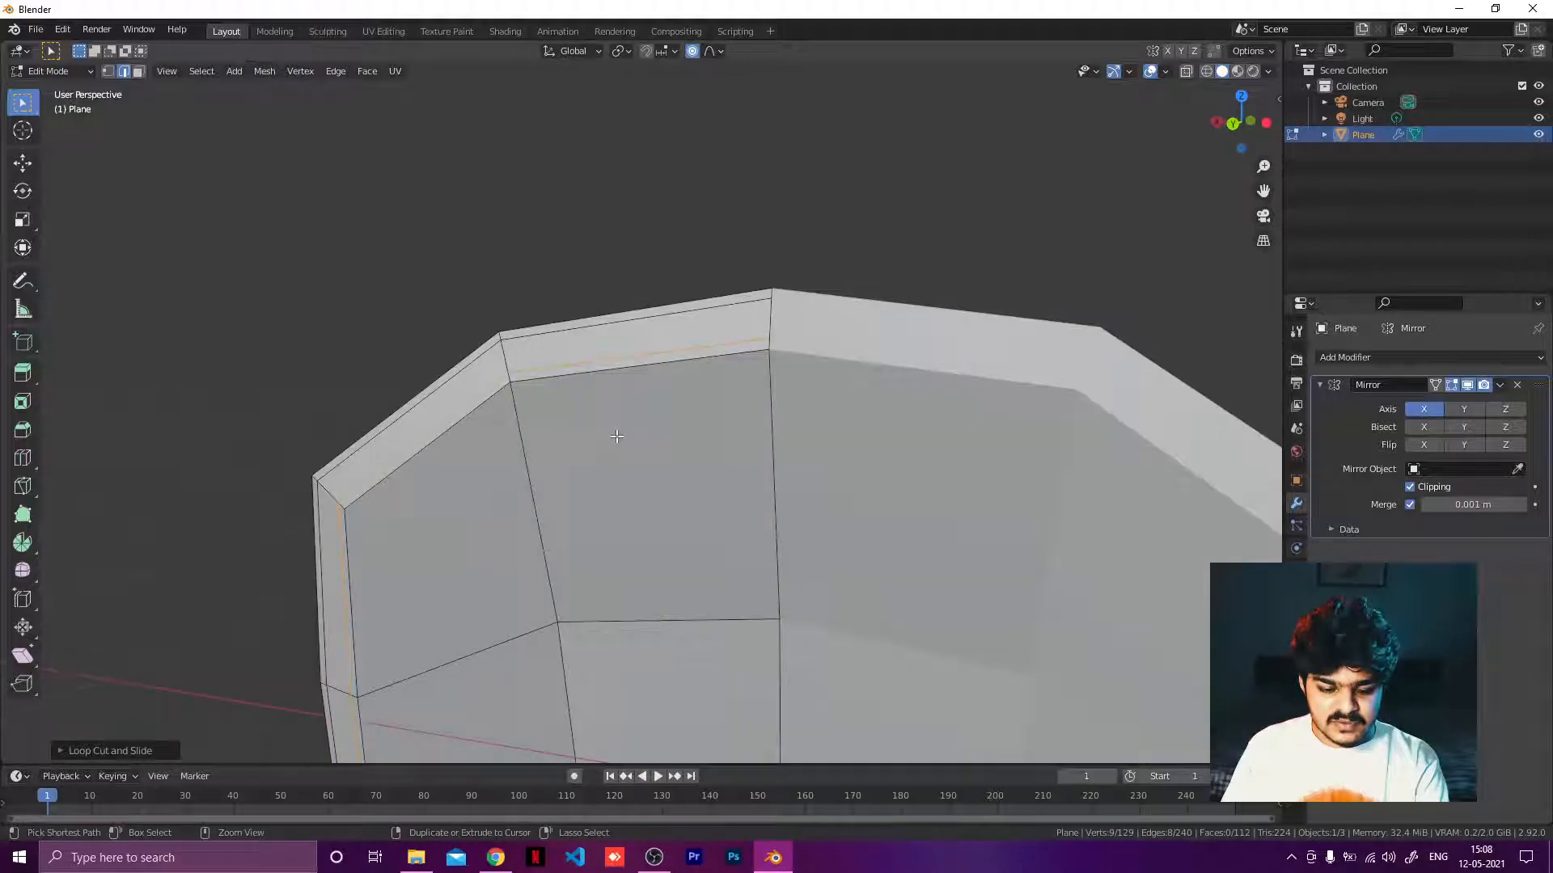
{"action": "key", "text": "ctrl+r"}
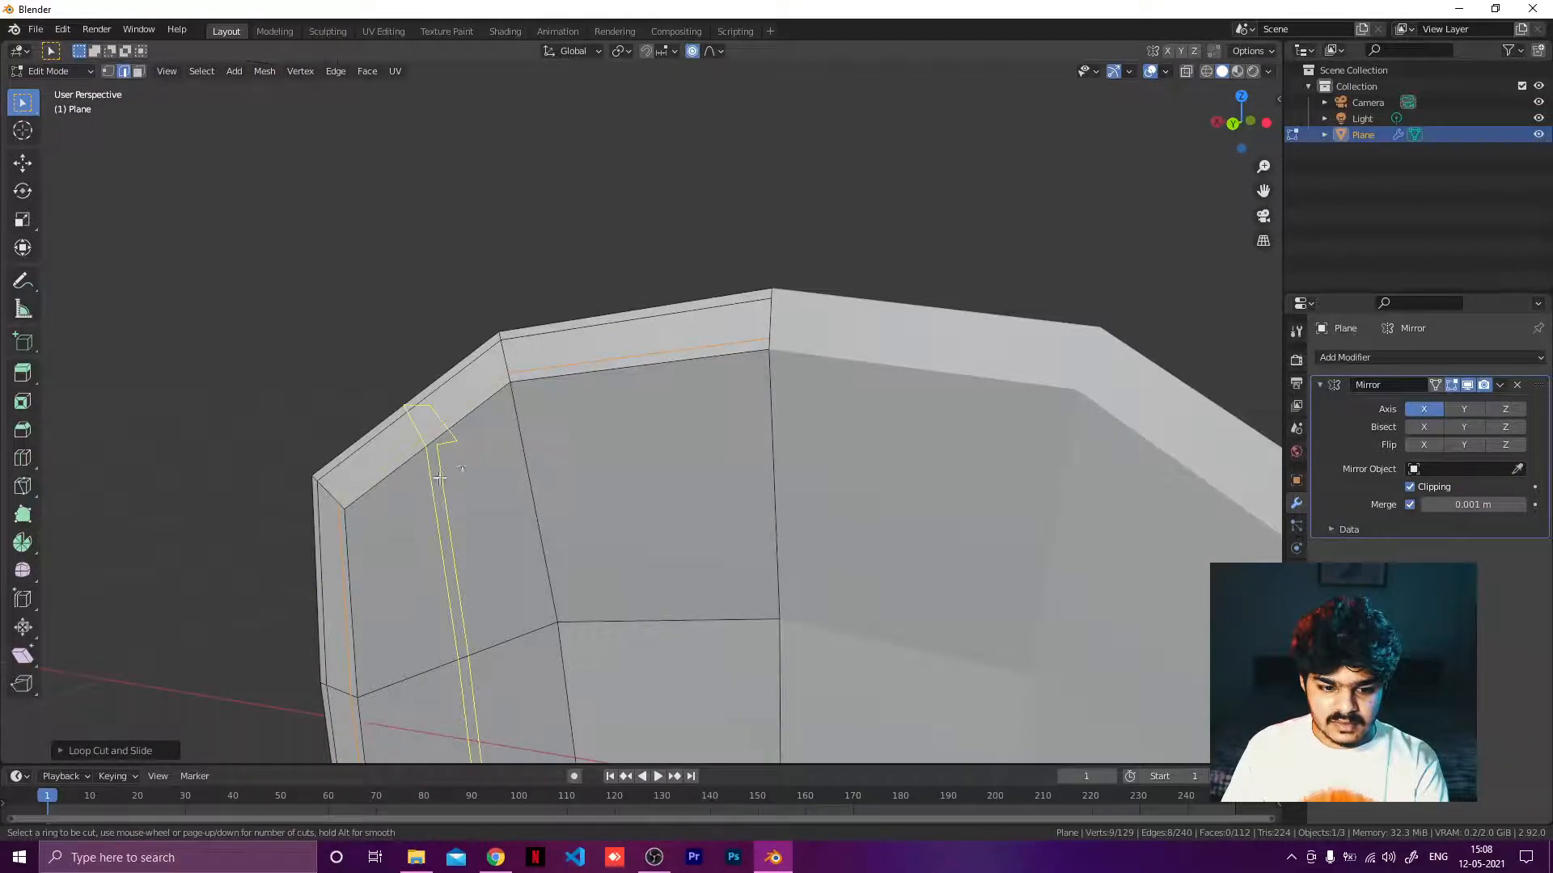
{"action": "left_click", "coordinate": [542, 497]}
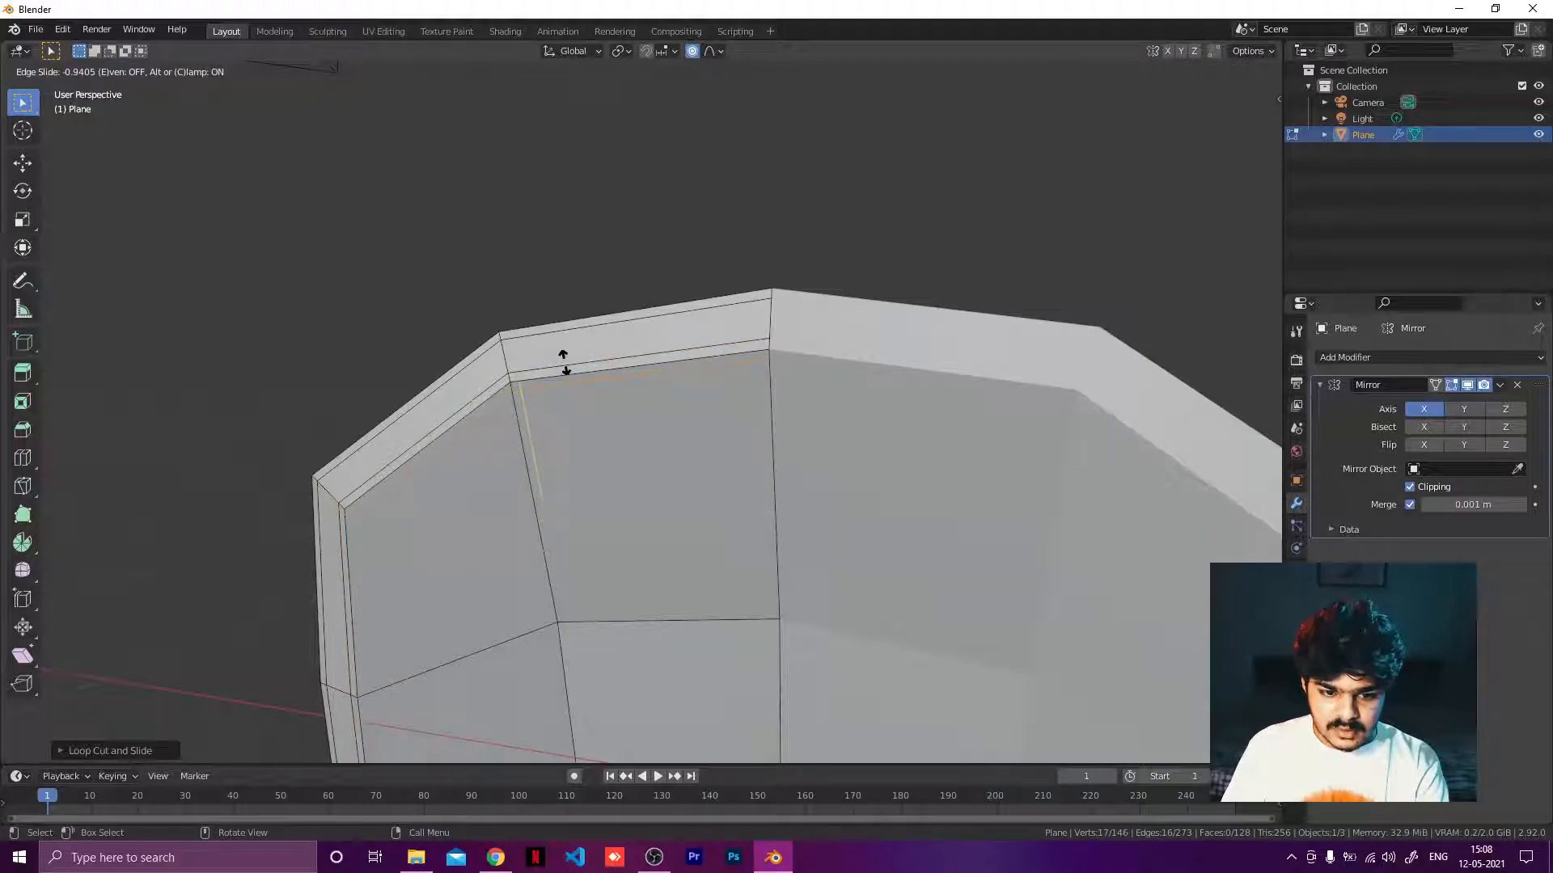
{"action": "left_click", "coordinate": [564, 364]}
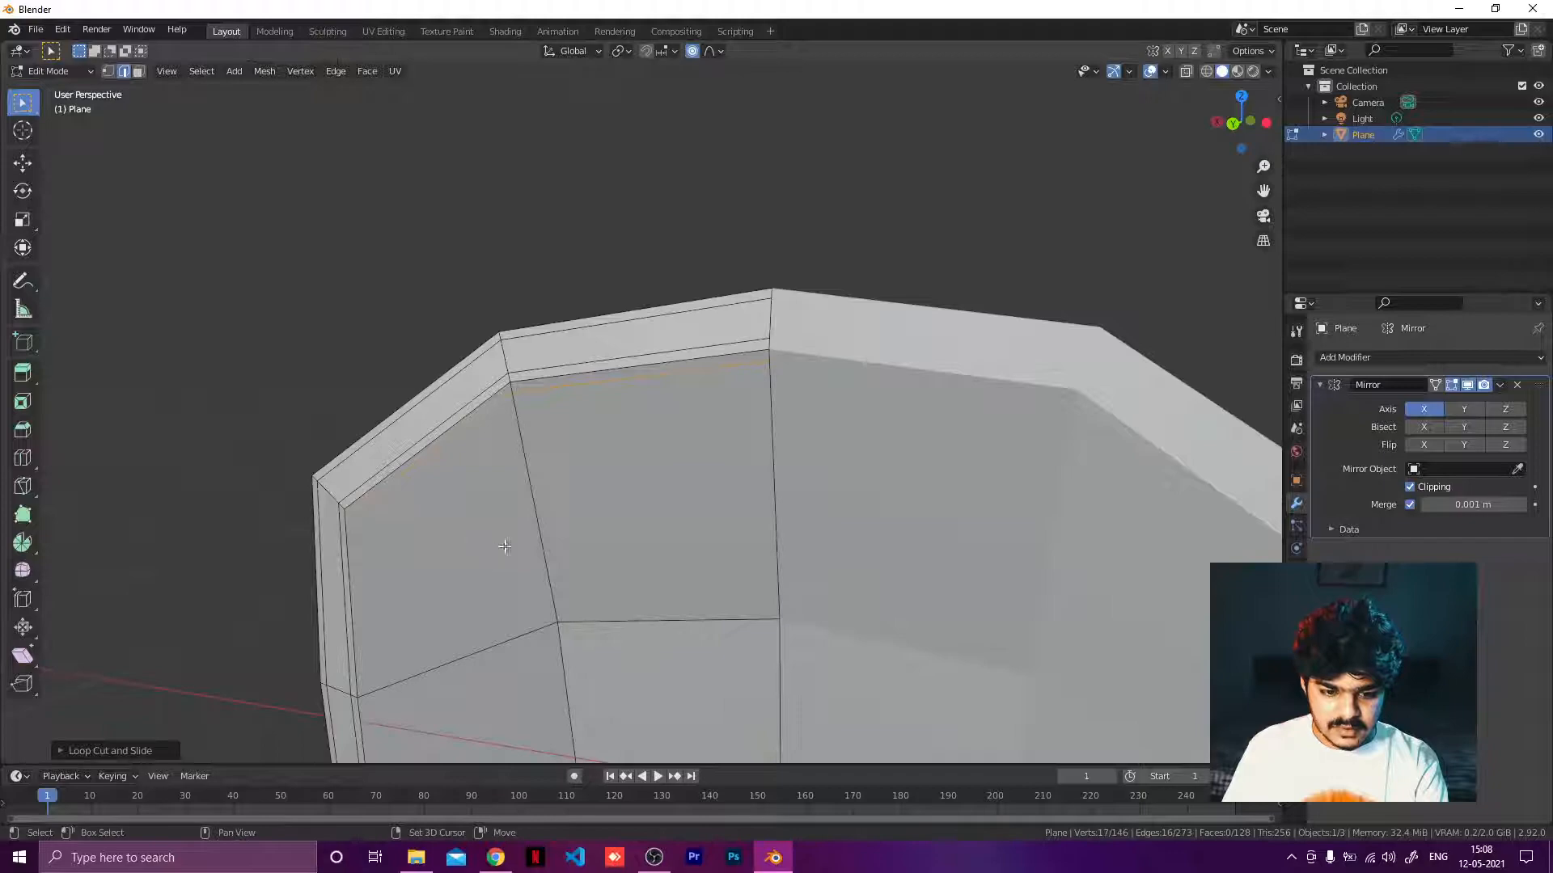
Add a vertical loop cut on the inner panel, slid against the rim's side edge.
{"action": "middle_click_drag", "start_coordinate": [503, 538], "coordinate": [696, 284], "text": "shift"}
{"action": "key", "text": "ctrl+r"}
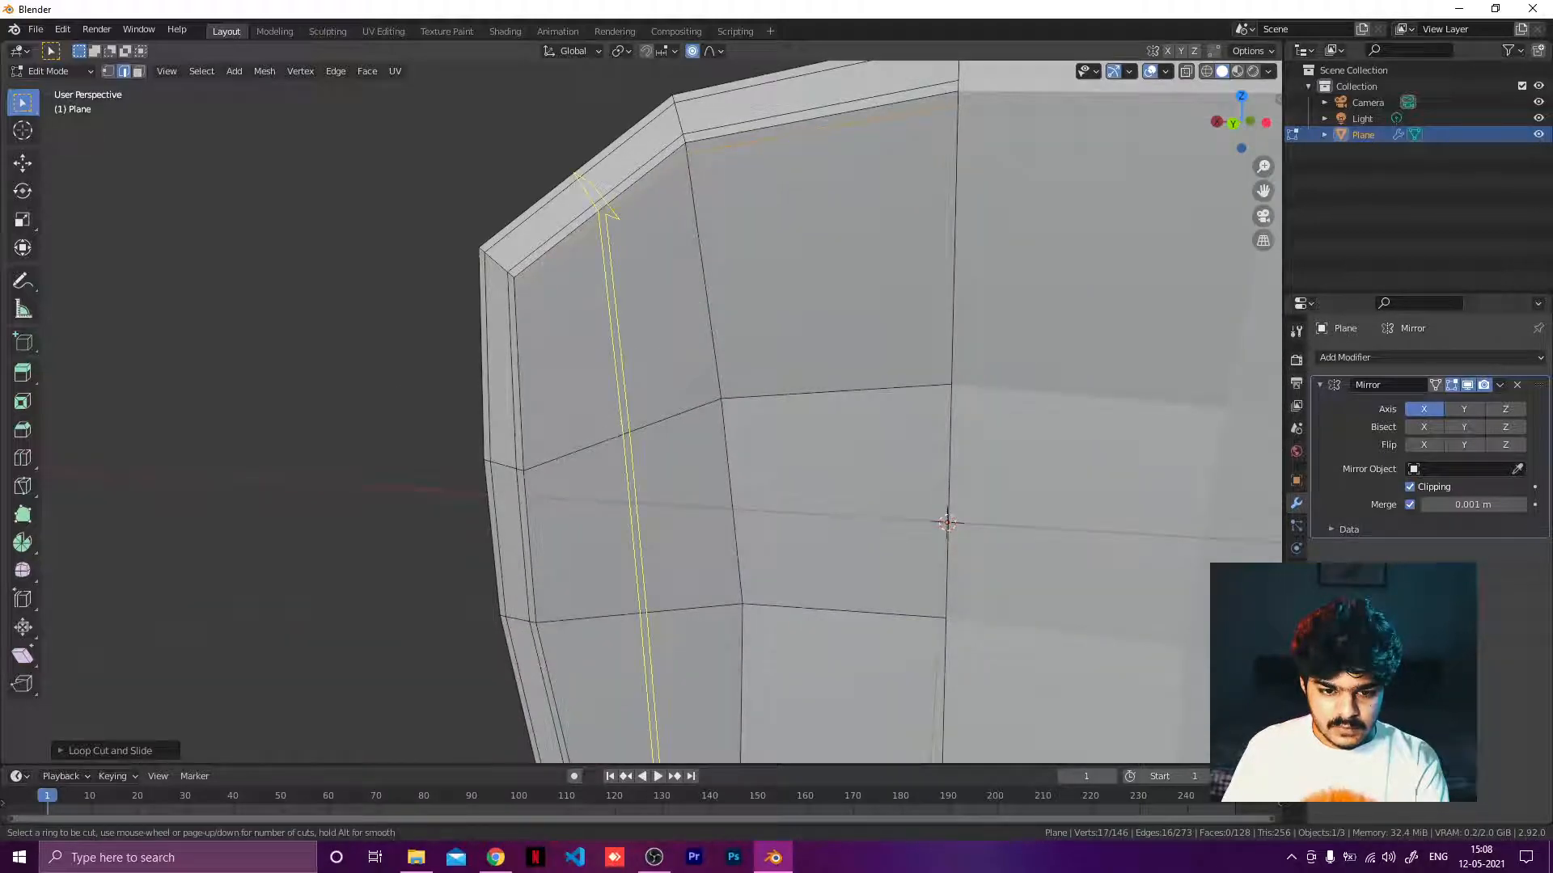
{"action": "left_click", "coordinate": [568, 432]}
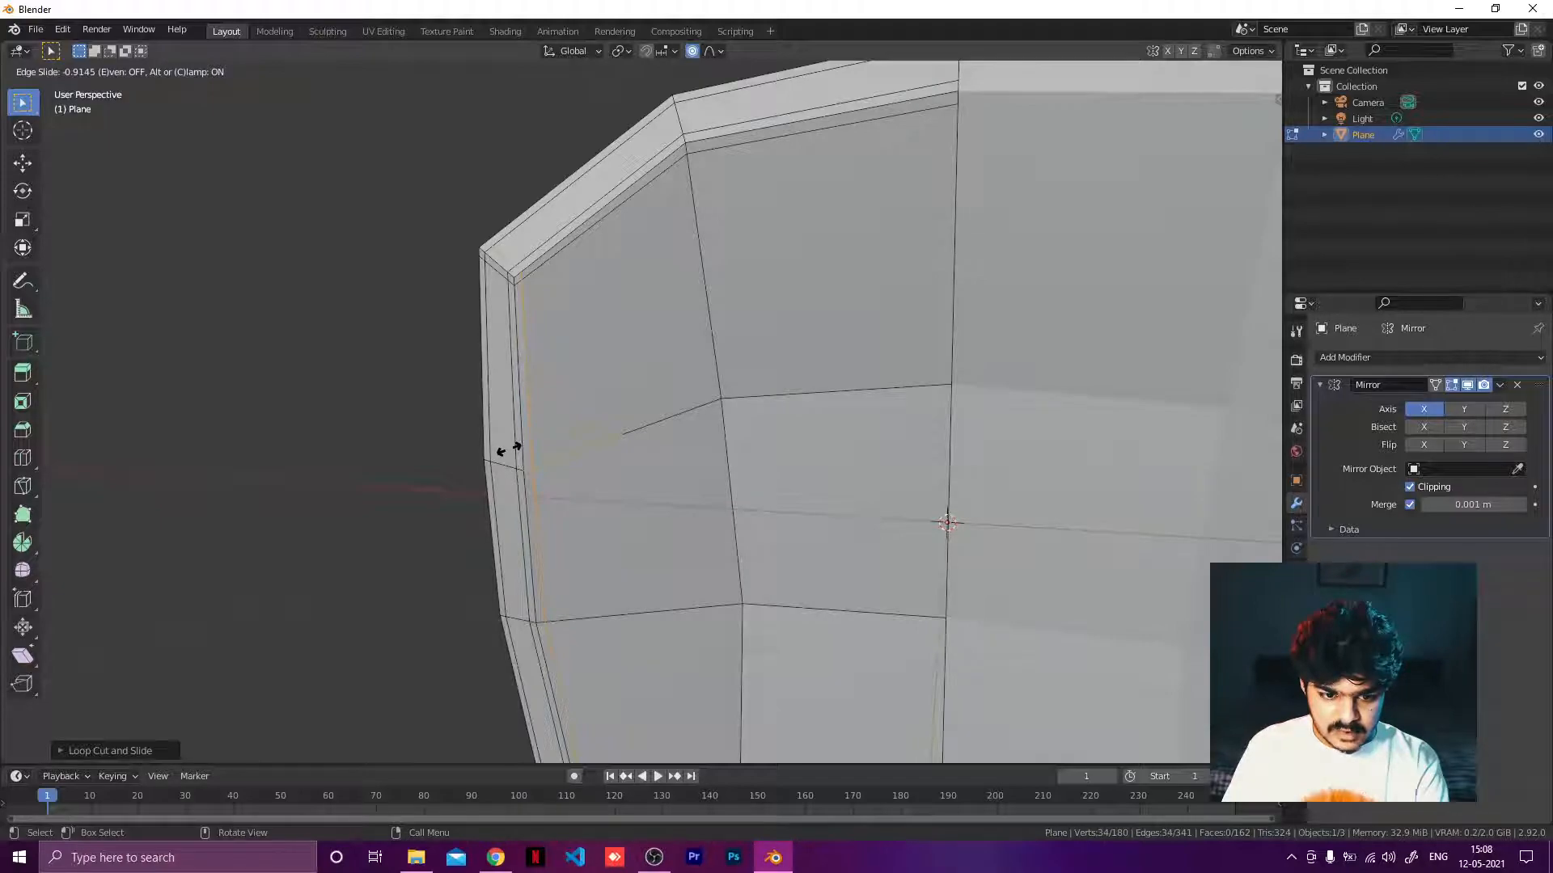
{"action": "left_click", "coordinate": [510, 450]}
Add a loop cut on the inner panel's lower section, slid close to the rim's bottom edge.
{"action": "middle_click_drag", "start_coordinate": [534, 562], "coordinate": [441, 234], "text": "shift"}
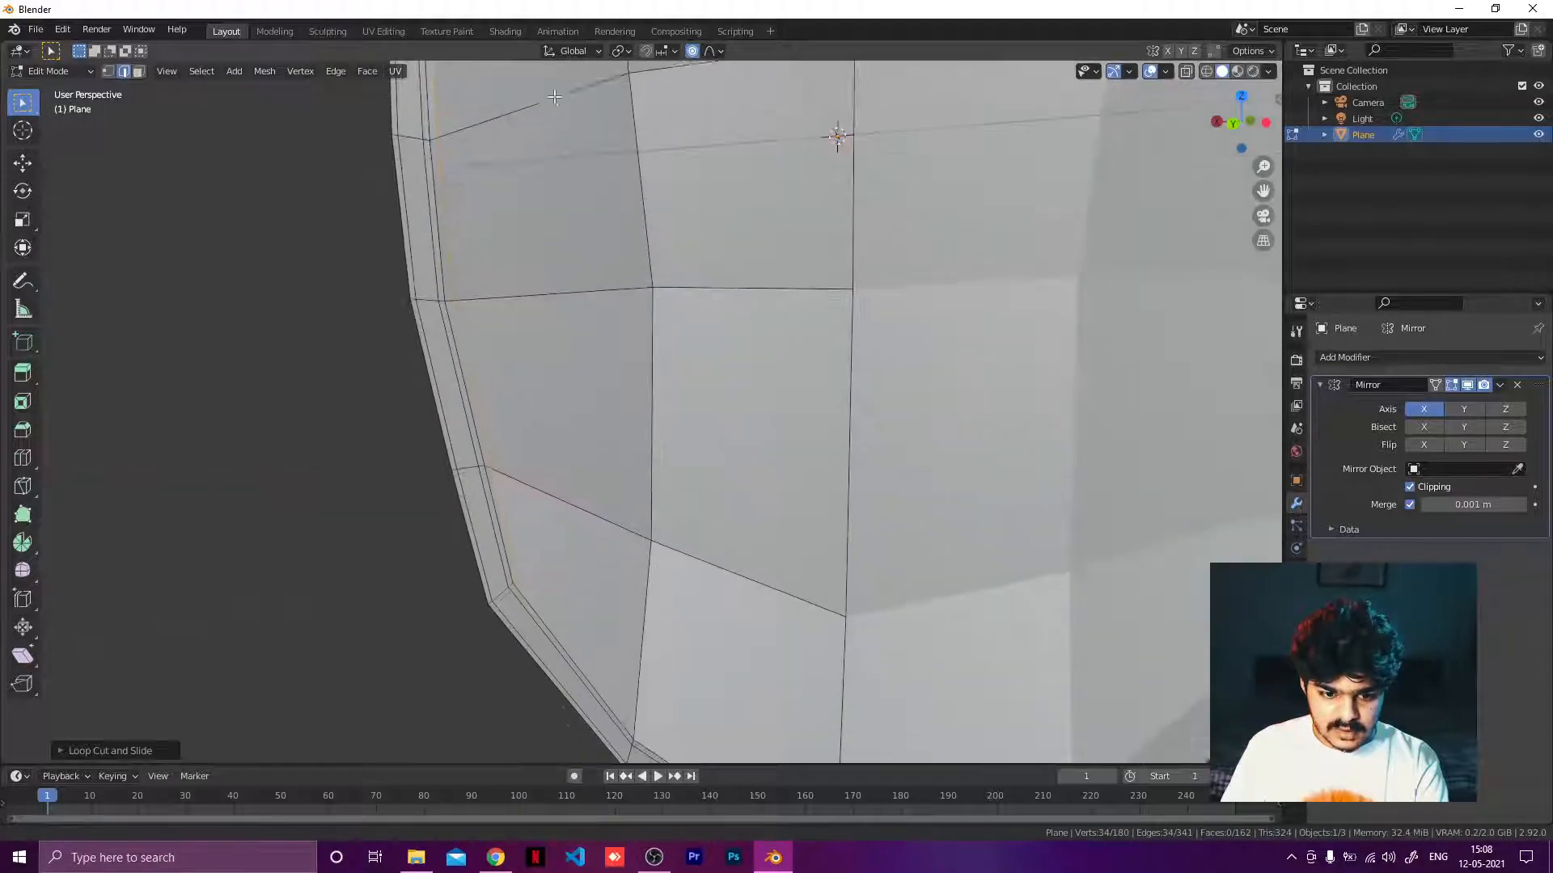
{"action": "middle_click_drag", "start_coordinate": [650, 462], "coordinate": [606, 259], "text": "shift"}
{"action": "key", "text": "ctrl+r"}
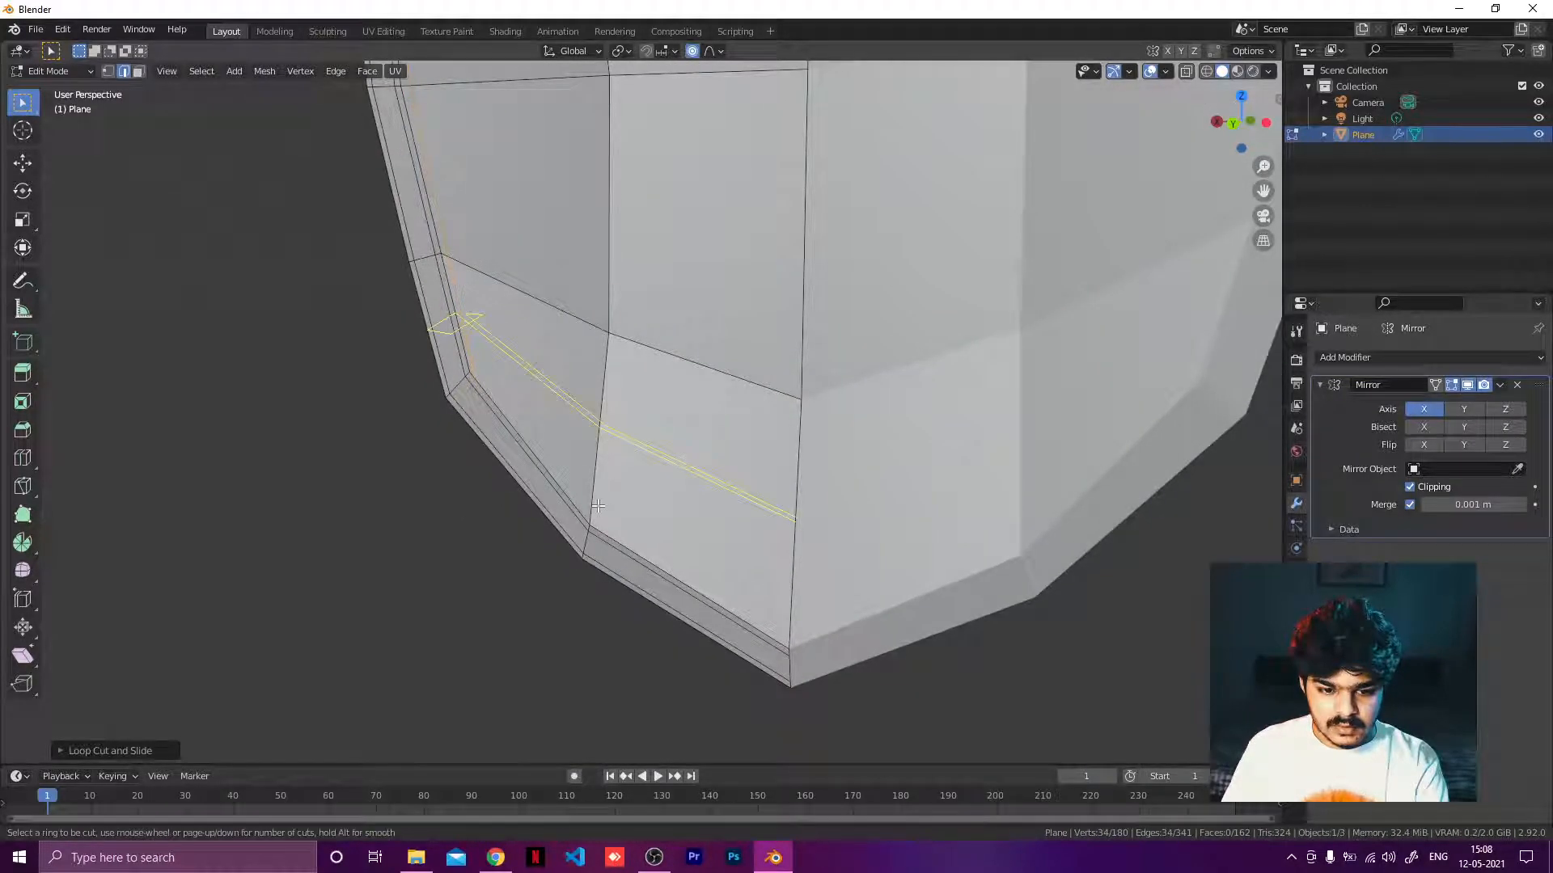
{"action": "left_click", "coordinate": [615, 465]}
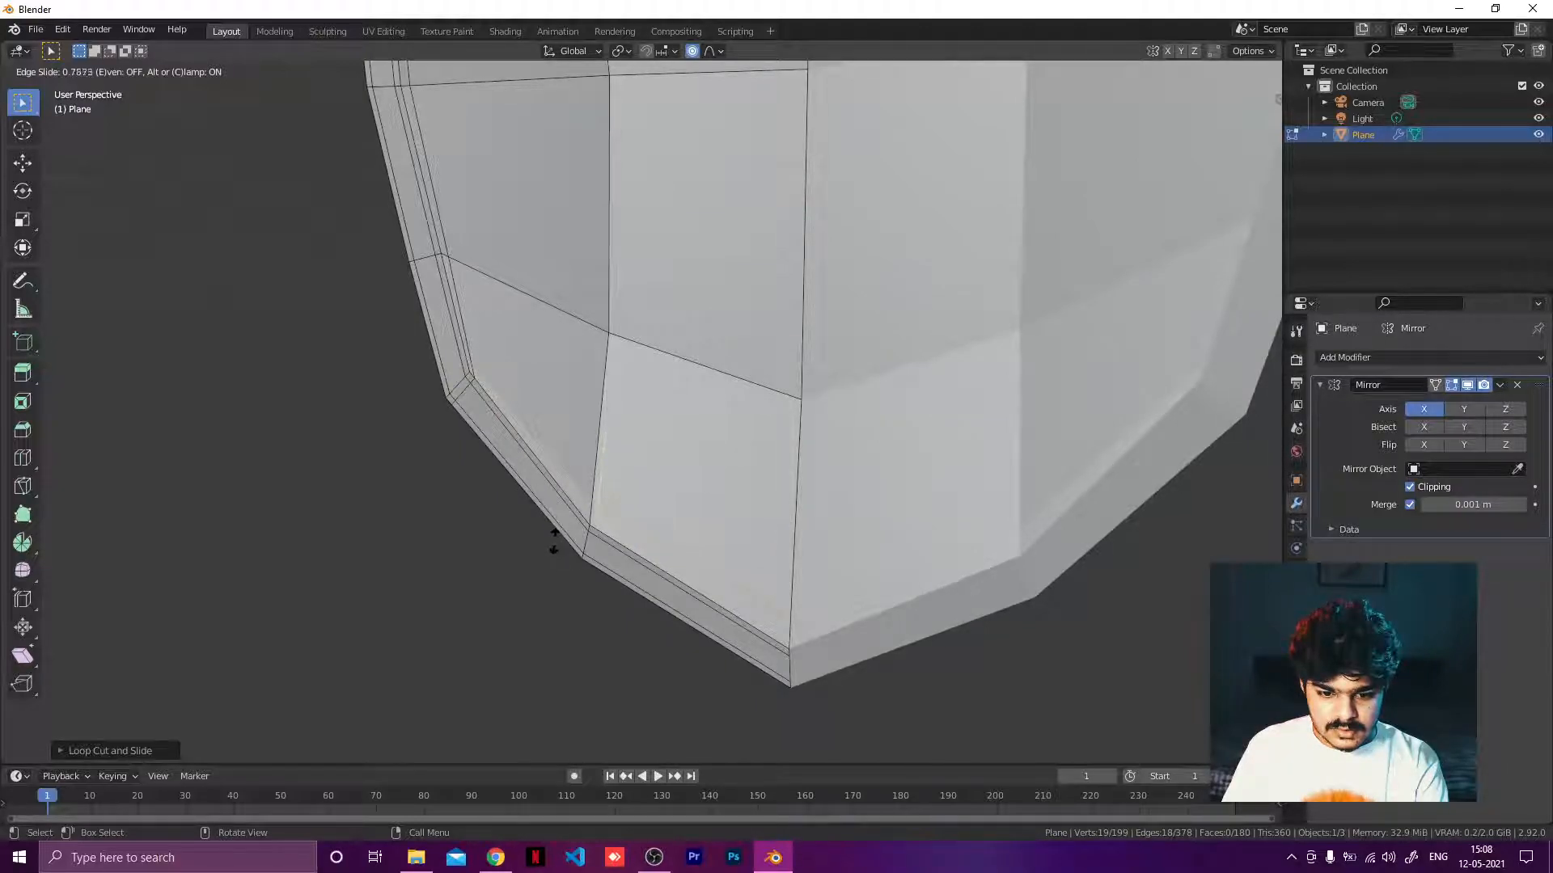
{"action": "left_click", "coordinate": [549, 544]}
Add a loop cut on the opposite side of the shield, slid close to the lower rim edge.
{"action": "middle_click_drag", "start_coordinate": [550, 544], "coordinate": [928, 461]}
{"action": "key", "text": "ctrl+r"}
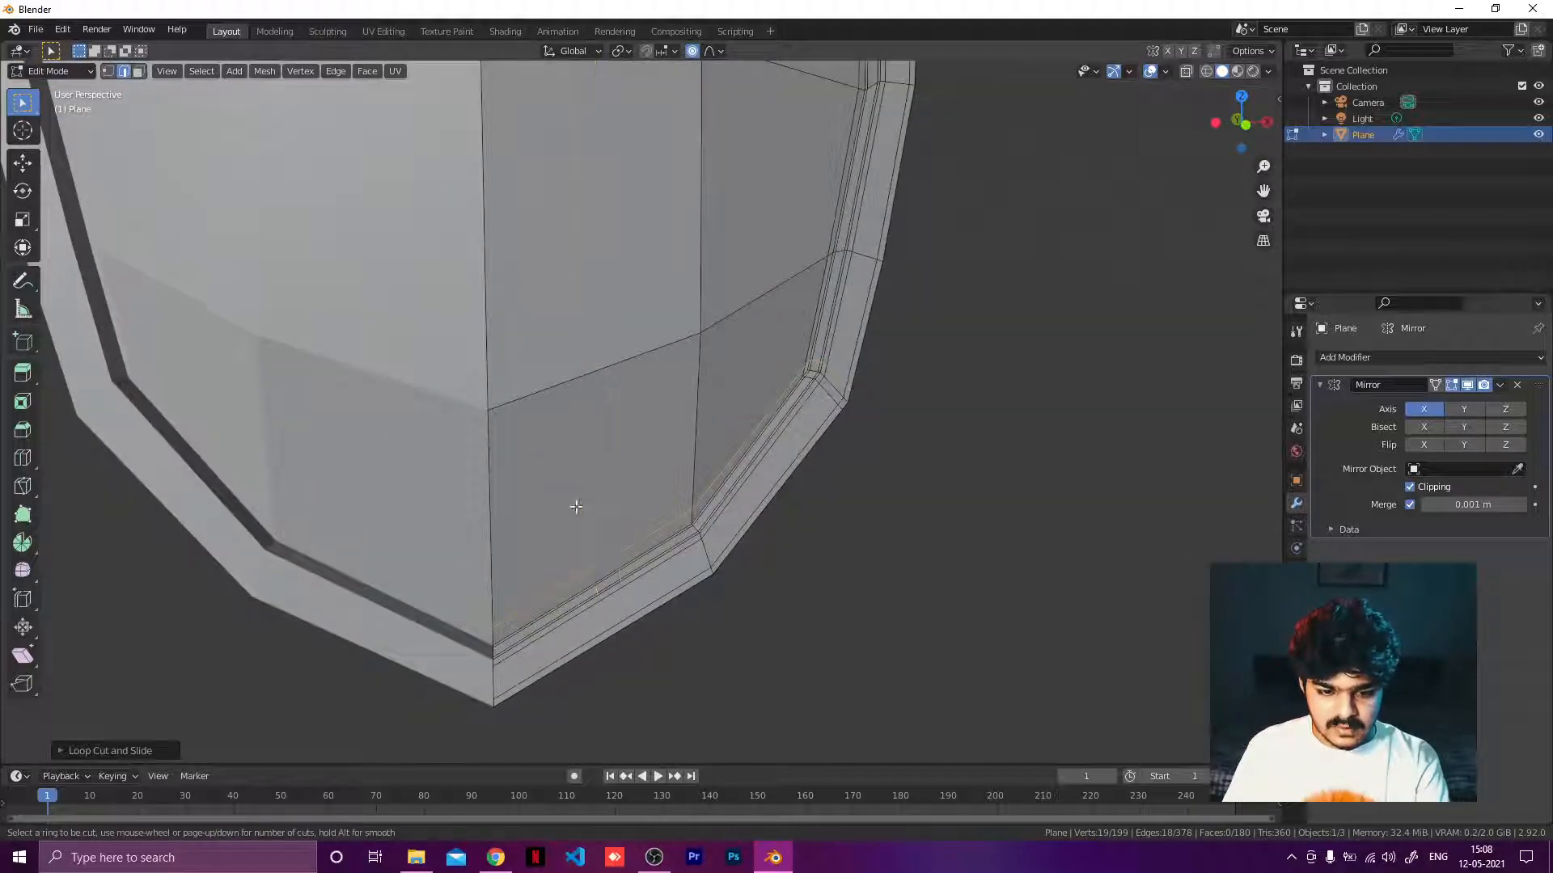
{"action": "left_click", "coordinate": [491, 524]}
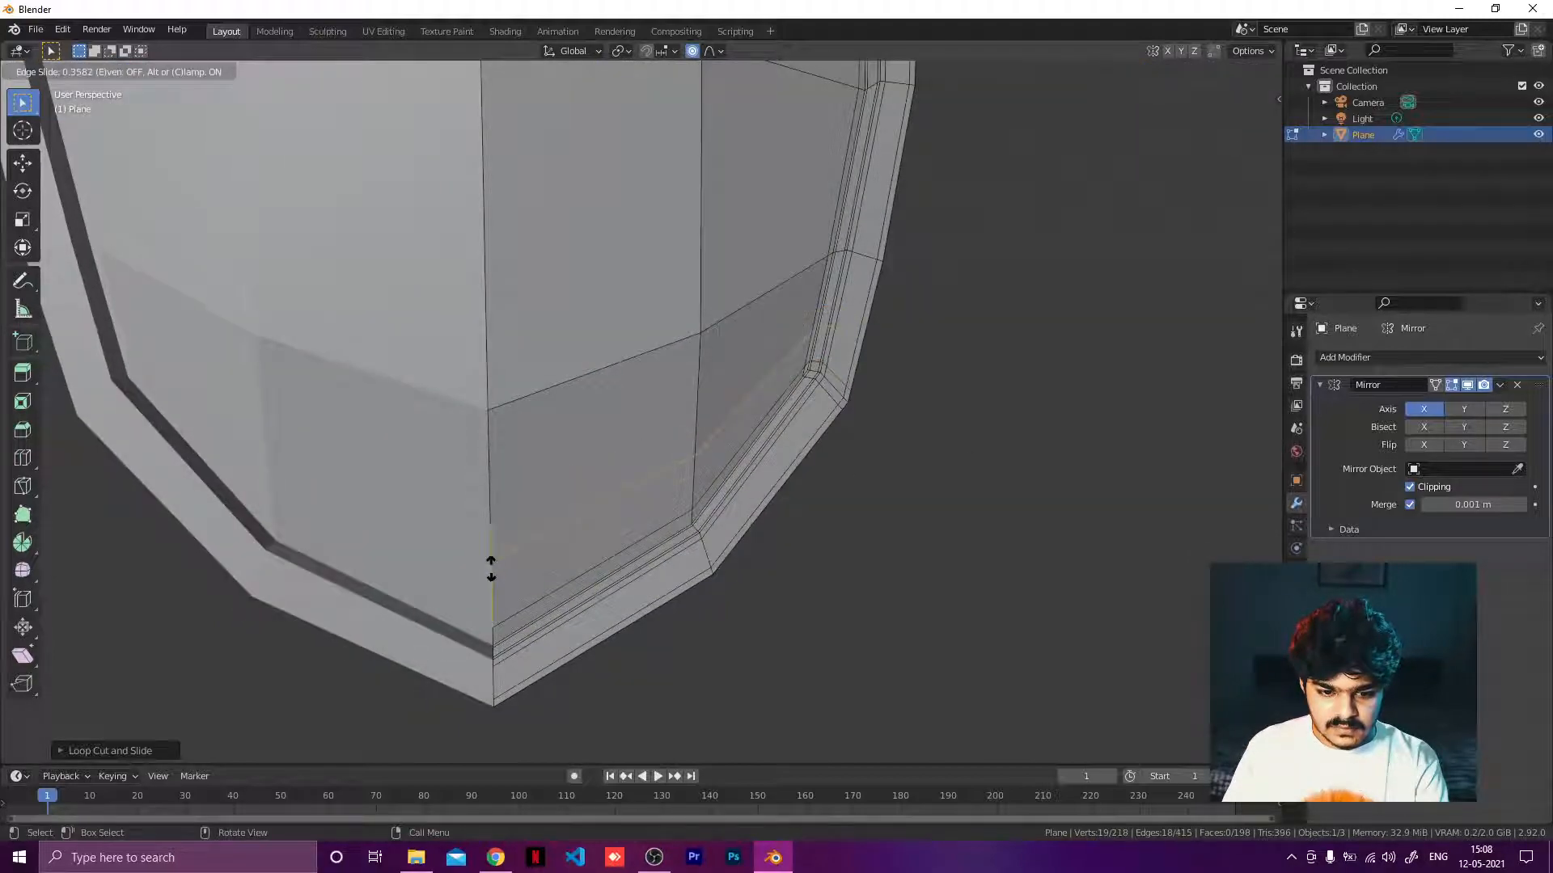
{"action": "left_click", "coordinate": [495, 617]}
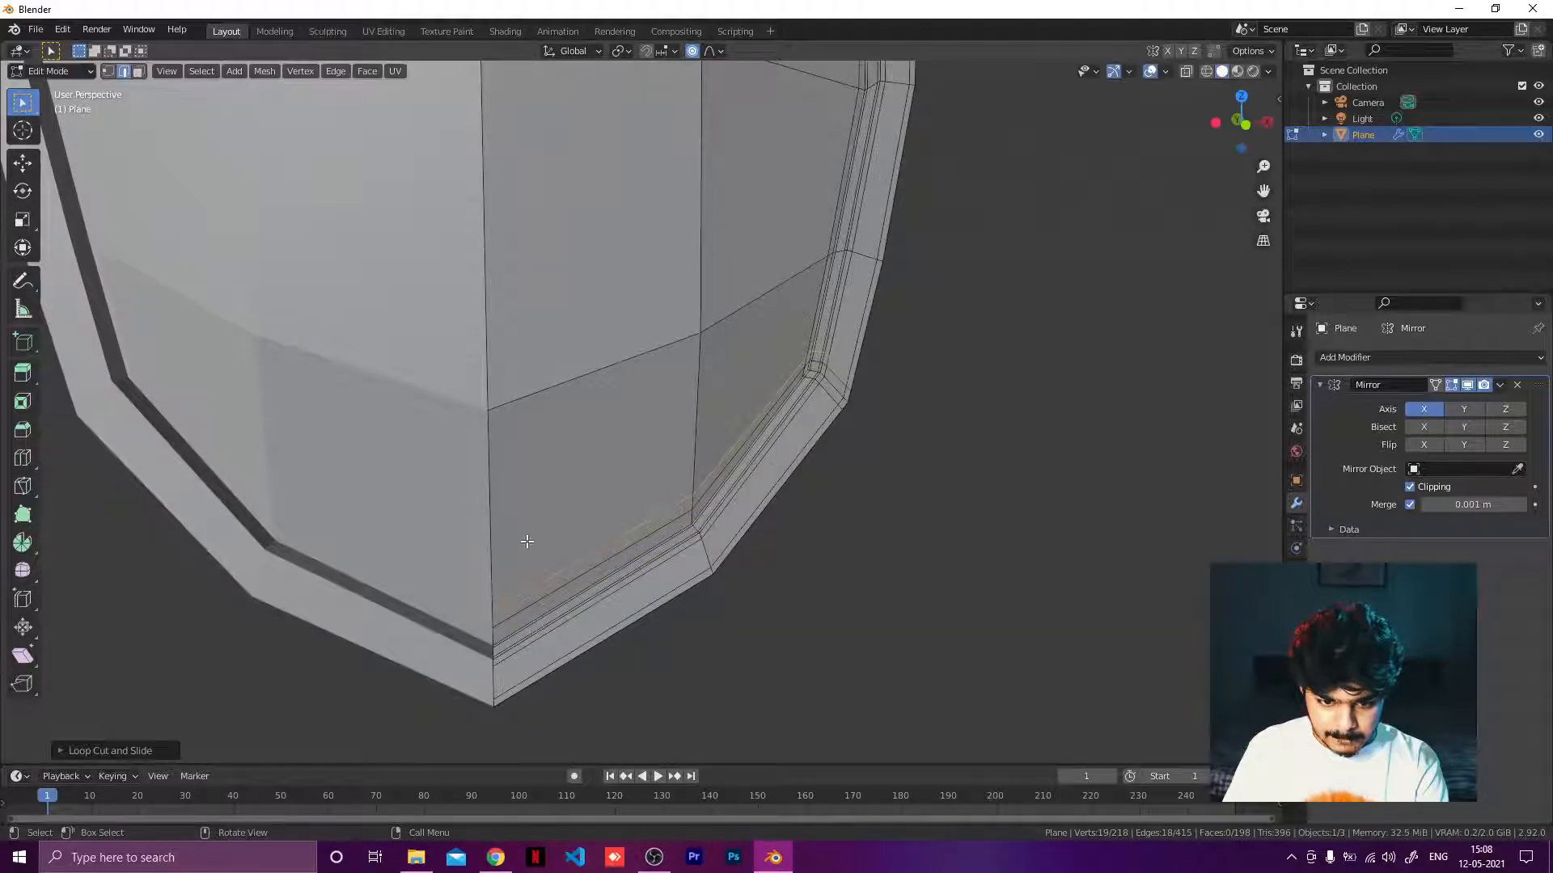
{"action": "middle_click_drag", "start_coordinate": [526, 540], "coordinate": [523, 518]}
{"action": "scroll", "coordinate": [523, 519], "scroll_direction": "up", "scroll_amount": 3}
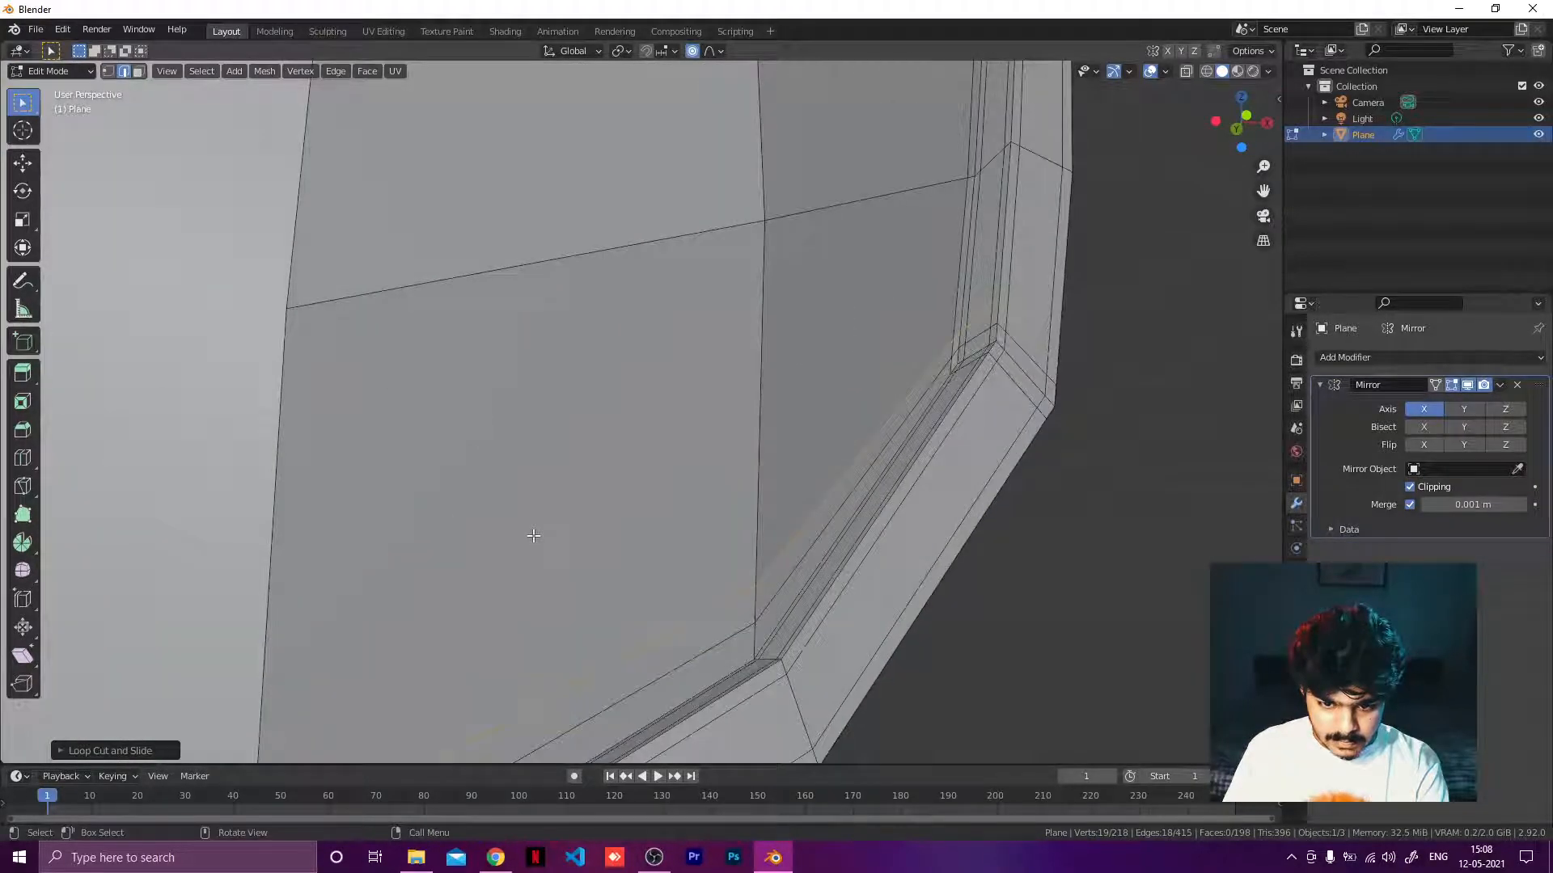
{"action": "key", "text": "ctrl+s"}
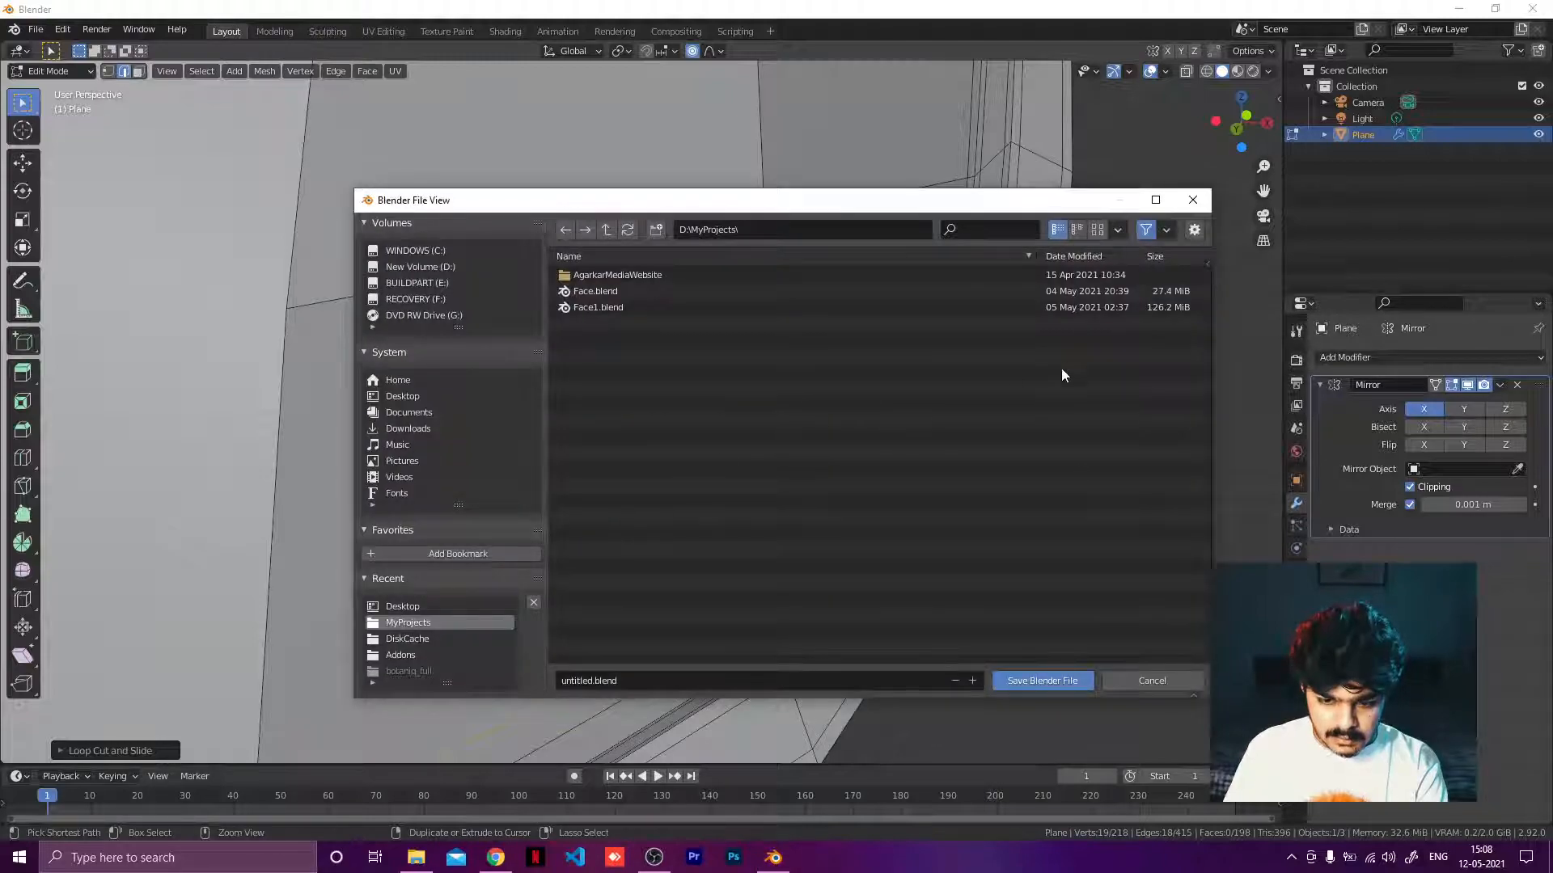
{"action": "left_click", "coordinate": [1137, 681]}
{"action": "key", "text": "ctrl+z"}
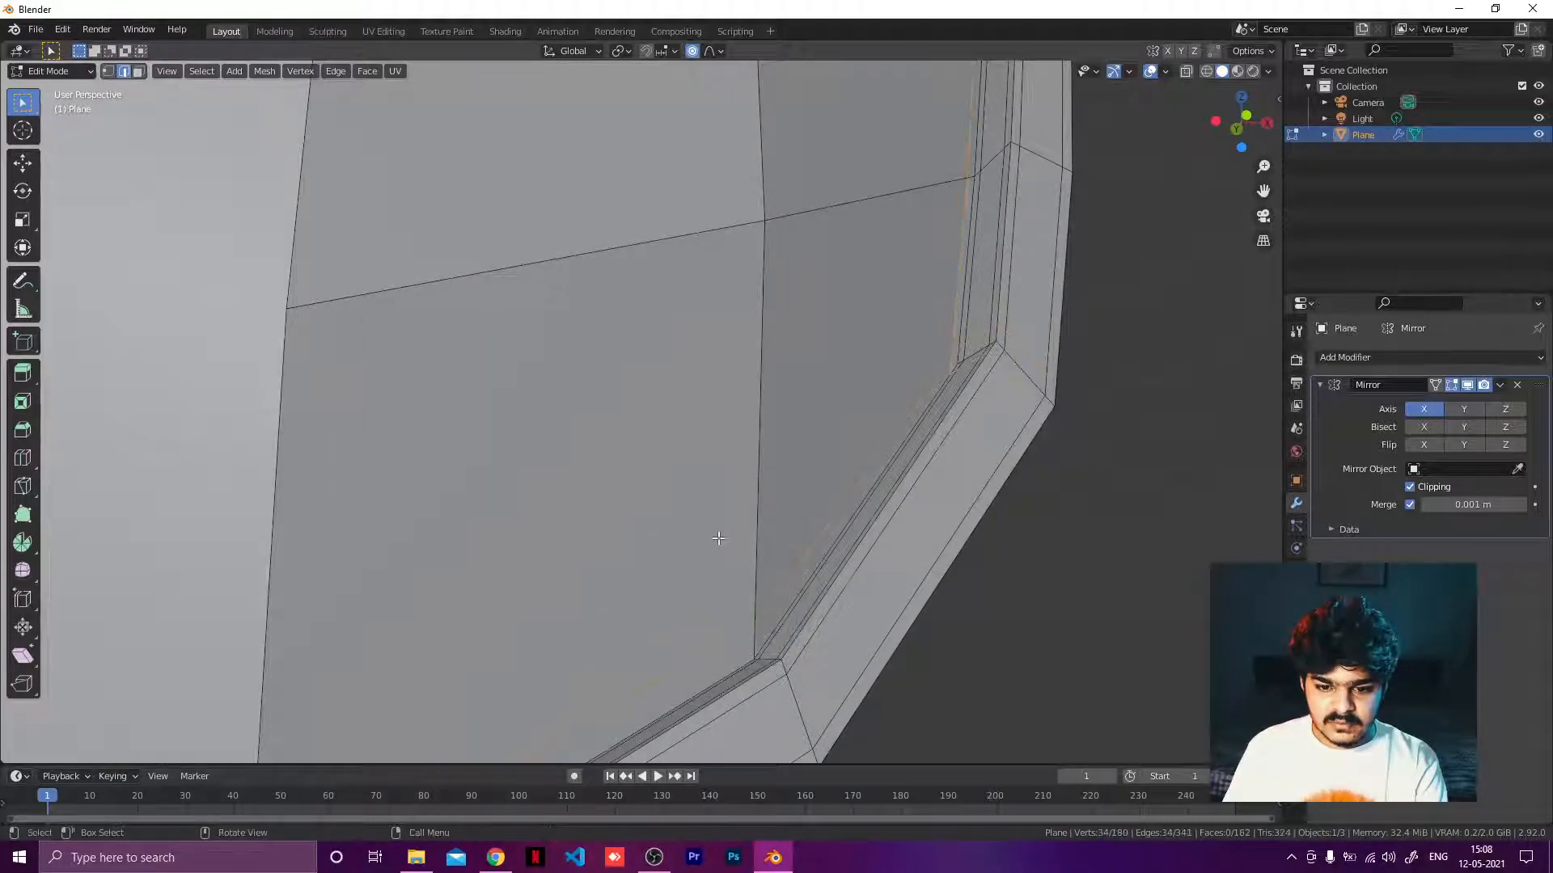
{"action": "key", "text": "ctrl+shift+z"}
Apply smooth shading to the shield object in Object Mode.
{"action": "scroll", "coordinate": [707, 537], "scroll_direction": "down", "scroll_amount": 3}
{"action": "middle_click_drag", "start_coordinate": [697, 499], "coordinate": [751, 467]}
{"action": "scroll", "coordinate": [651, 563], "scroll_direction": "down", "scroll_amount": 4}
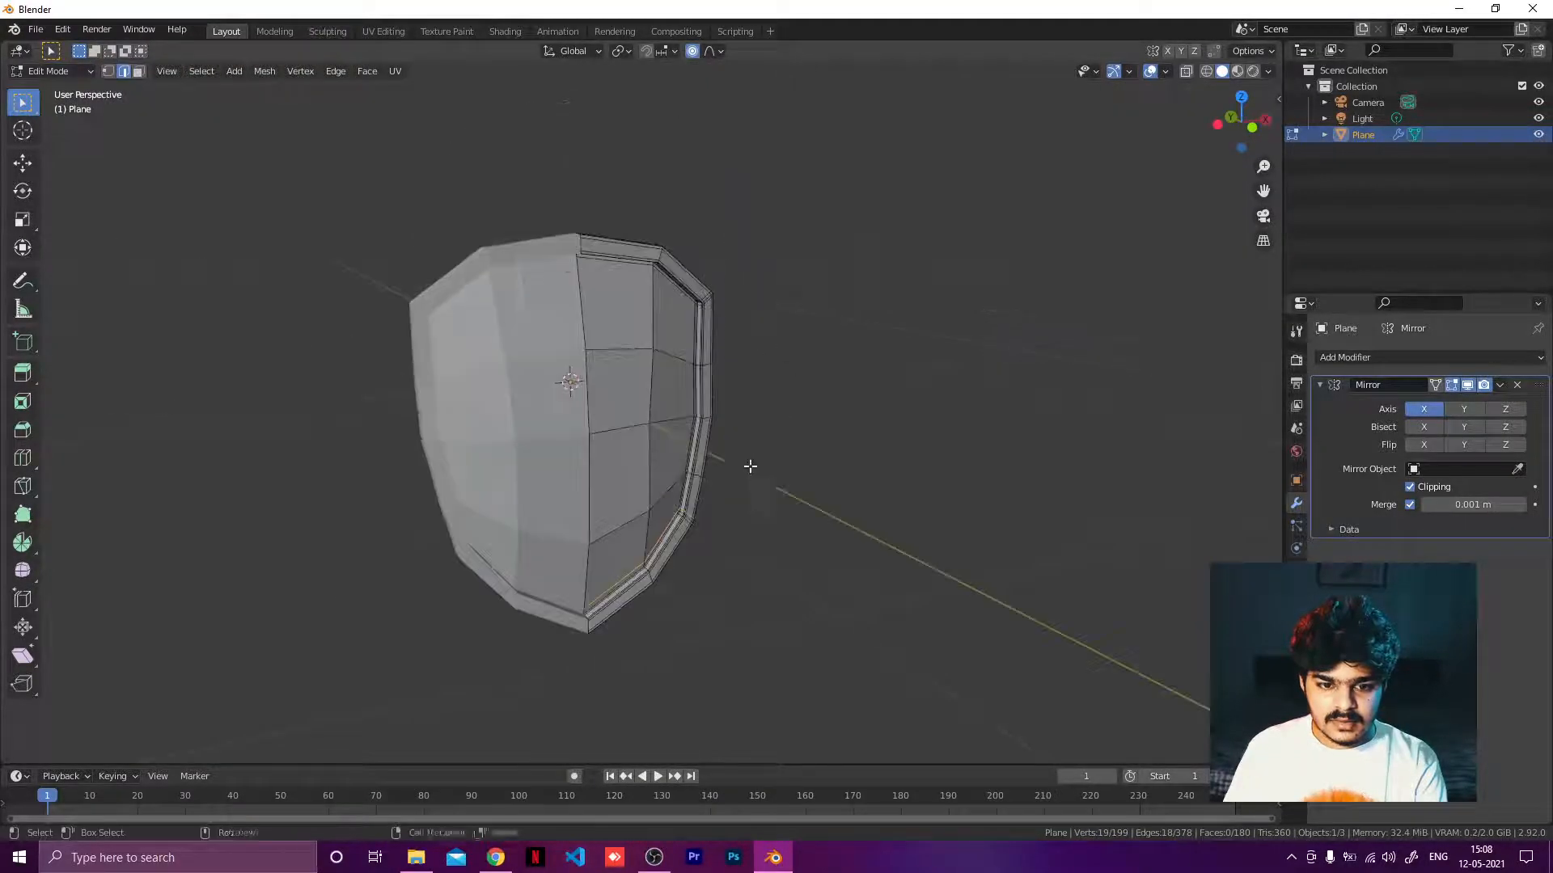
{"action": "key", "text": "Tab"}
{"action": "right_click", "coordinate": [638, 376]}
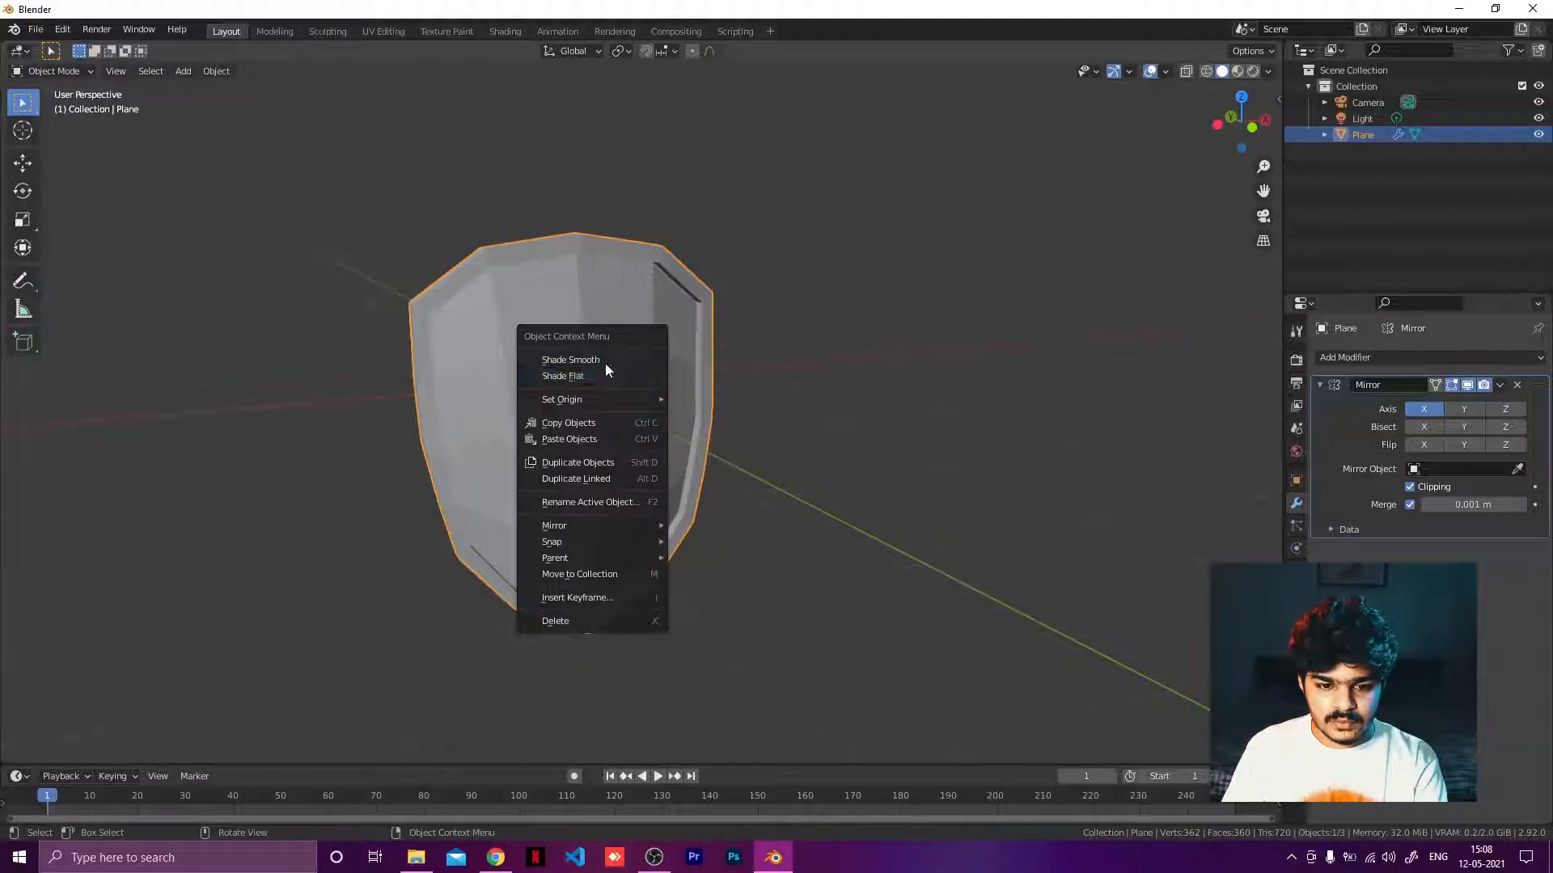
{"action": "left_click", "coordinate": [606, 362]}
Add a mesh circle in Edit Mode and set it to 8 vertices.
{"action": "mouse_move", "coordinate": [706, 350]}
{"action": "middle_mouse_down"}
{"action": "mouse_move", "coordinate": [866, 357]}
{"action": "mouse_move", "coordinate": [773, 375]}
{"action": "mouse_move", "coordinate": [627, 353]}
{"action": "mouse_move", "coordinate": [524, 367]}
{"action": "mouse_move", "coordinate": [572, 371]}
{"action": "mouse_move", "coordinate": [541, 392]}
{"action": "mouse_move", "coordinate": [510, 464]}
{"action": "mouse_move", "coordinate": [453, 423]}
{"action": "mouse_move", "coordinate": [565, 390]}
{"action": "mouse_move", "coordinate": [537, 423]}
{"action": "mouse_move", "coordinate": [713, 324]}
{"action": "mouse_move", "coordinate": [693, 368]}
{"action": "mouse_move", "coordinate": [813, 355]}
{"action": "mouse_move", "coordinate": [715, 387]}
{"action": "mouse_move", "coordinate": [731, 340]}
{"action": "mouse_move", "coordinate": [752, 353]}
{"action": "mouse_move", "coordinate": [697, 374]}
{"action": "mouse_move", "coordinate": [558, 381]}
{"action": "mouse_move", "coordinate": [725, 367]}
{"action": "mouse_move", "coordinate": [665, 439]}
{"action": "mouse_move", "coordinate": [453, 485]}
{"action": "mouse_move", "coordinate": [513, 429]}
{"action": "mouse_move", "coordinate": [520, 395]}
{"action": "mouse_move", "coordinate": [766, 364]}
{"action": "mouse_move", "coordinate": [860, 420]}
{"action": "middle_mouse_up"}
{"action": "key", "text": "Tab"}
{"action": "key", "text": "shift+a"}
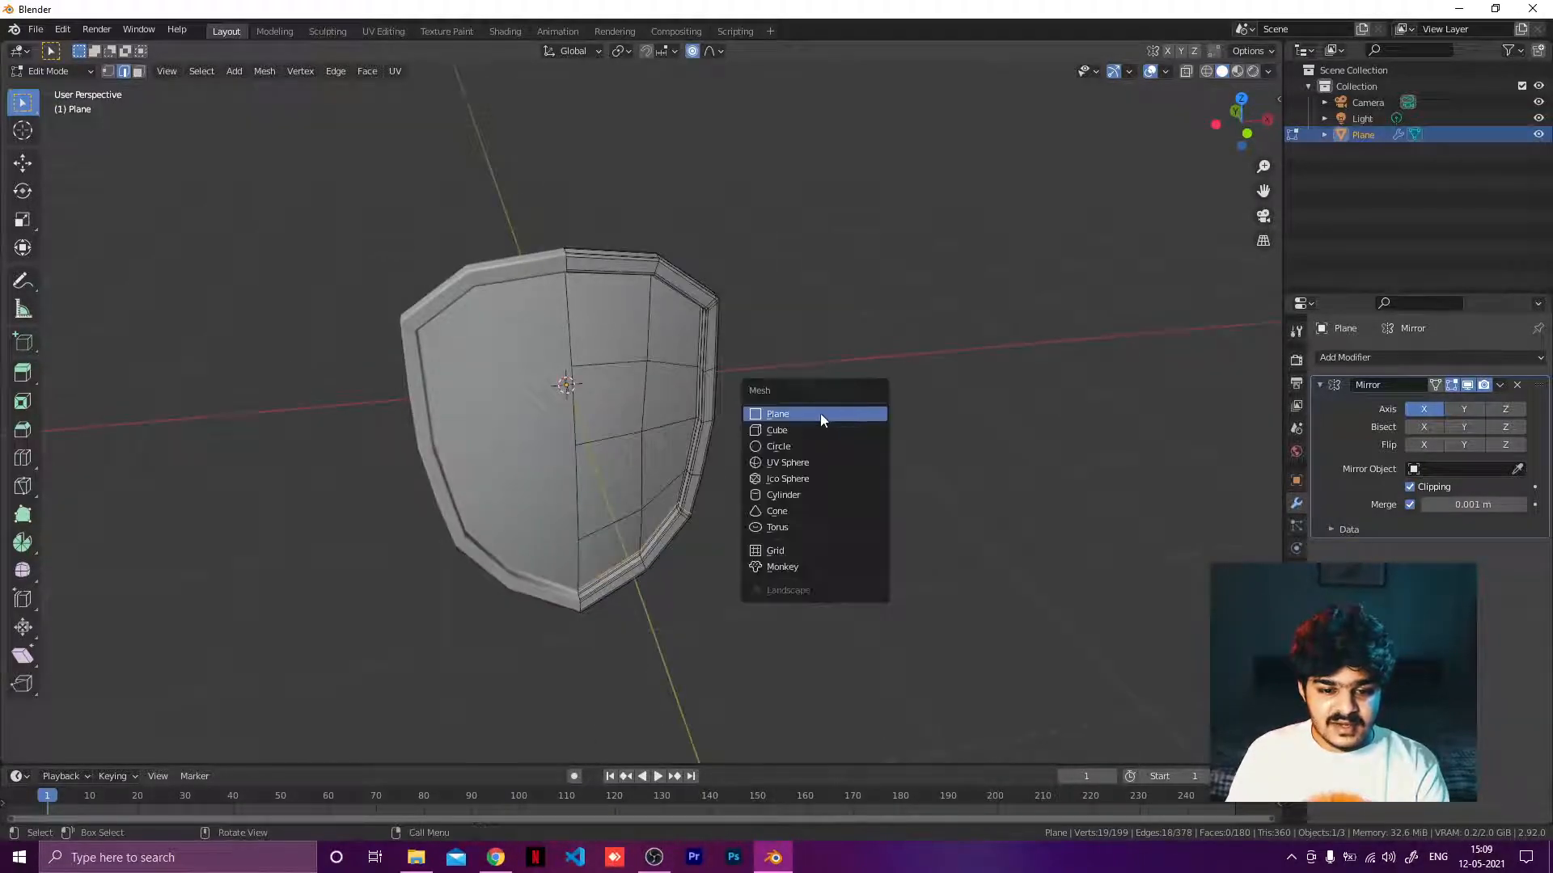
{"action": "left_click", "coordinate": [779, 446]}
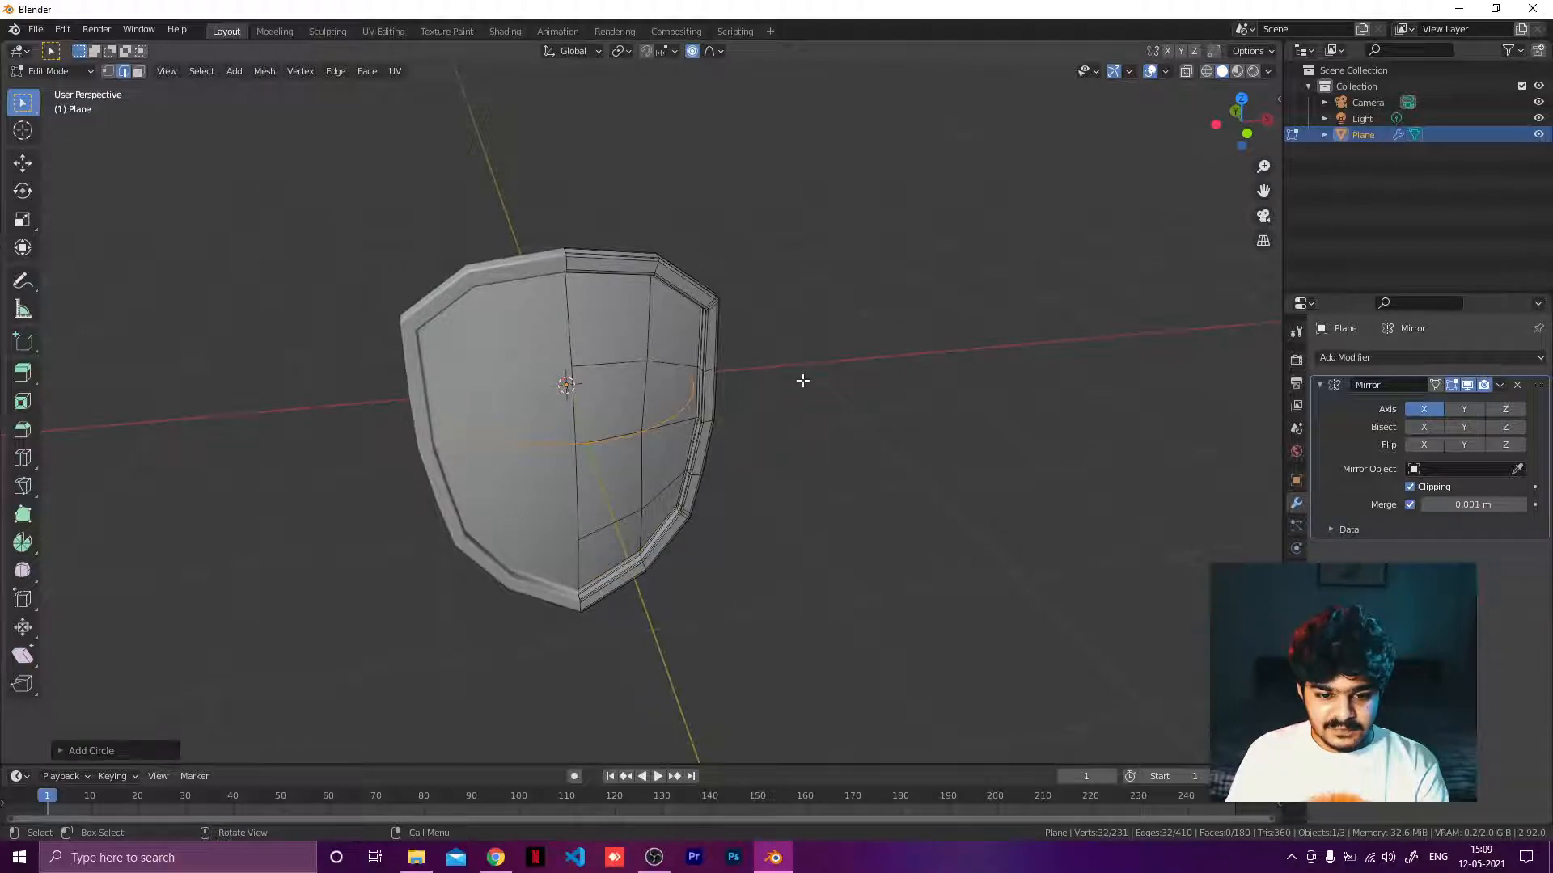
{"action": "middle_click_drag", "start_coordinate": [802, 380], "coordinate": [534, 396]}
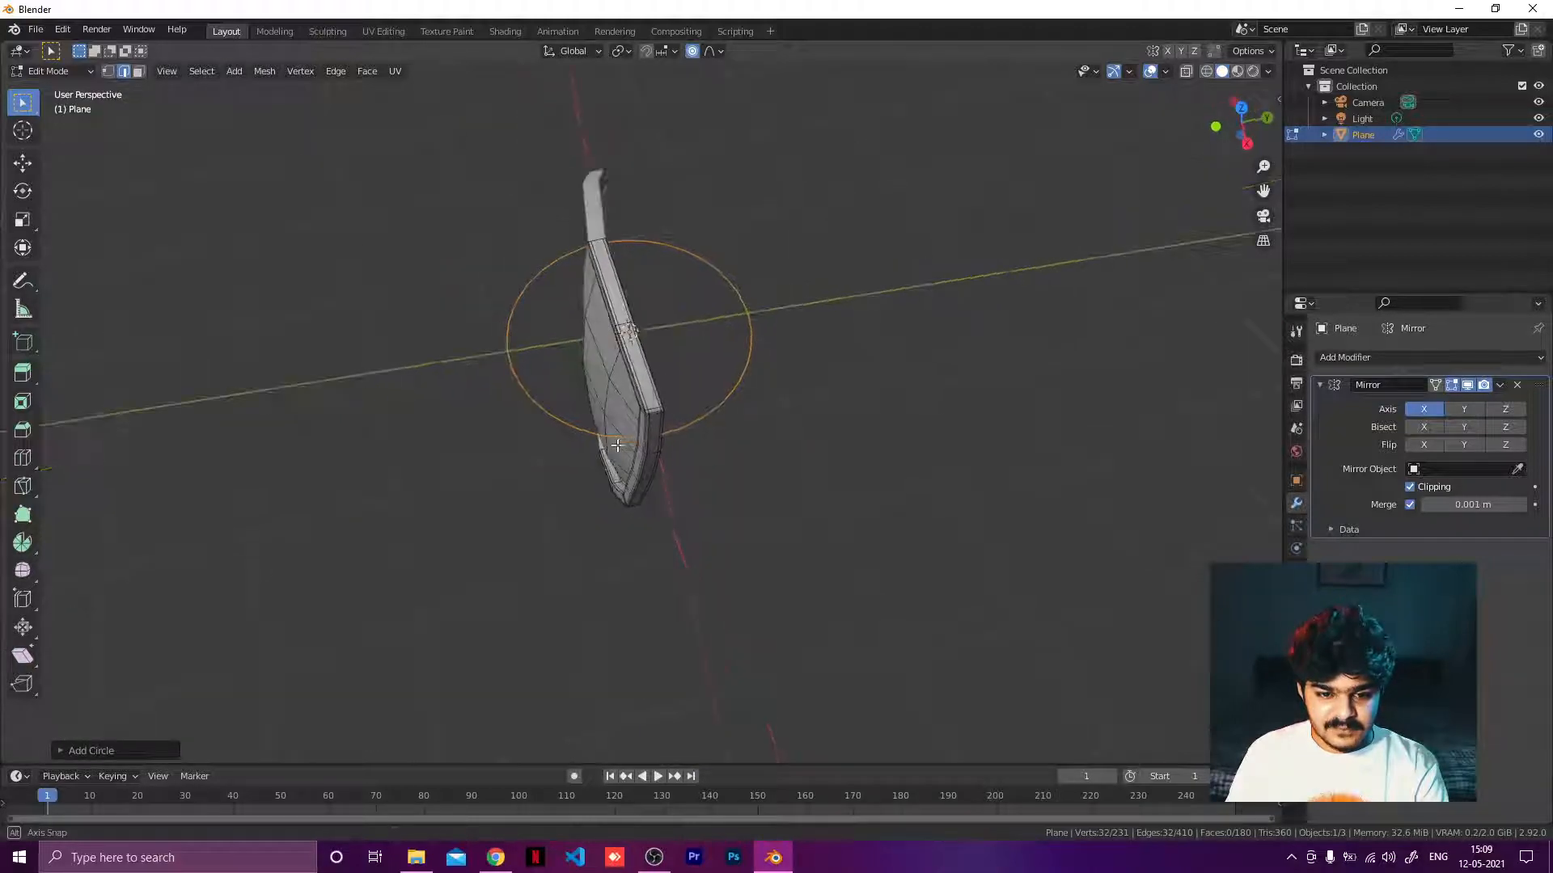
{"action": "left_click", "coordinate": [70, 751]}
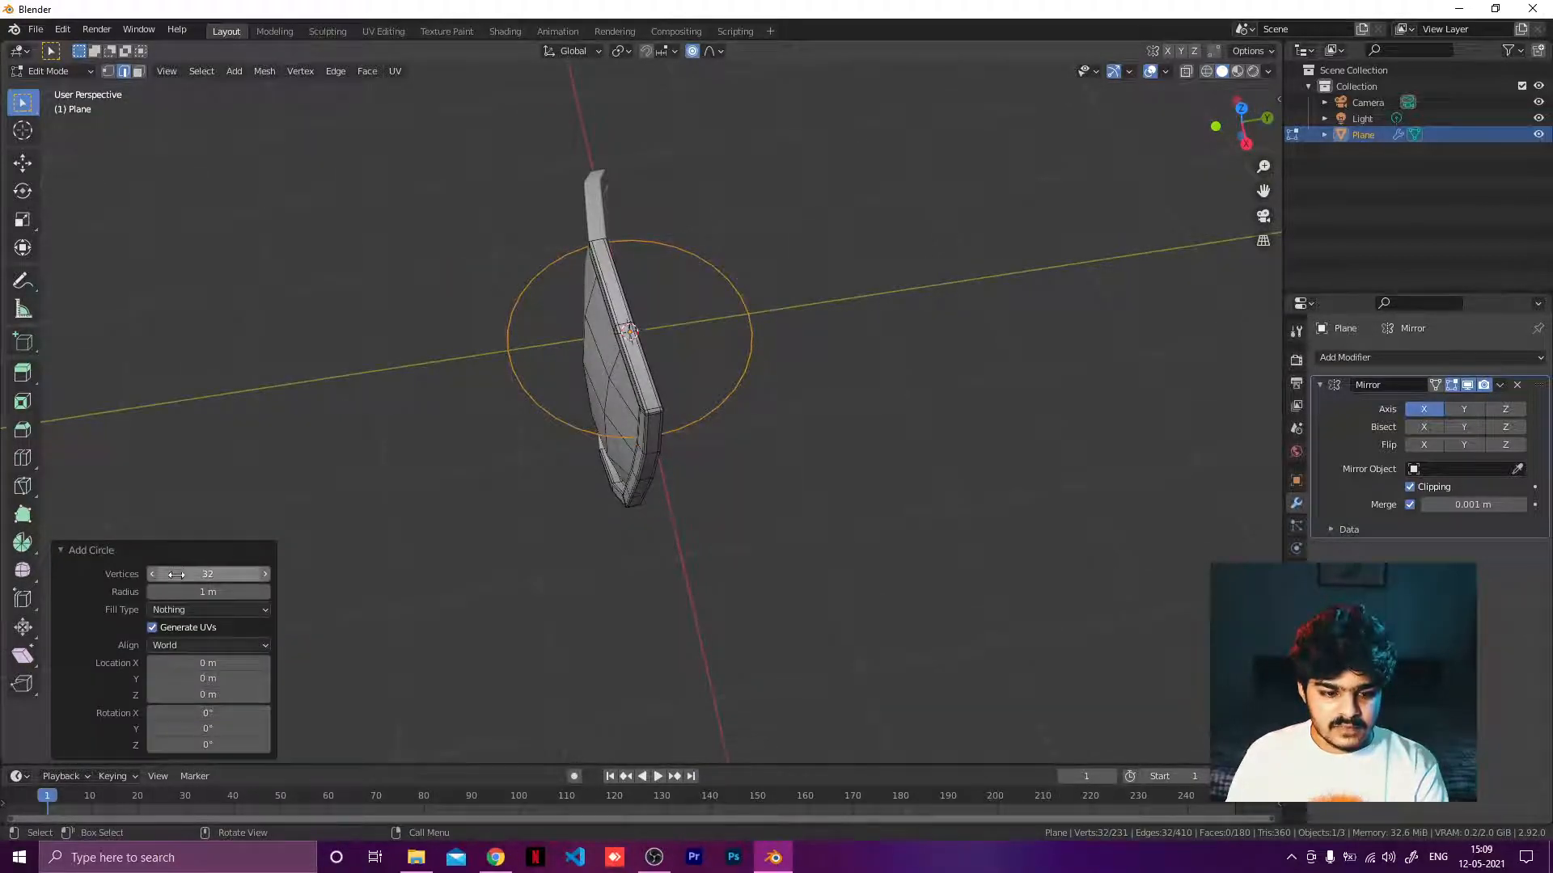
{"action": "mouse_move", "coordinate": [176, 574]}
{"action": "left_mouse_down"}
{"action": "mouse_move", "coordinate": [122, 574]}
{"action": "mouse_move", "coordinate": [162, 574]}
{"action": "left_mouse_up"}
{"action": "left_click", "coordinate": [200, 579]}
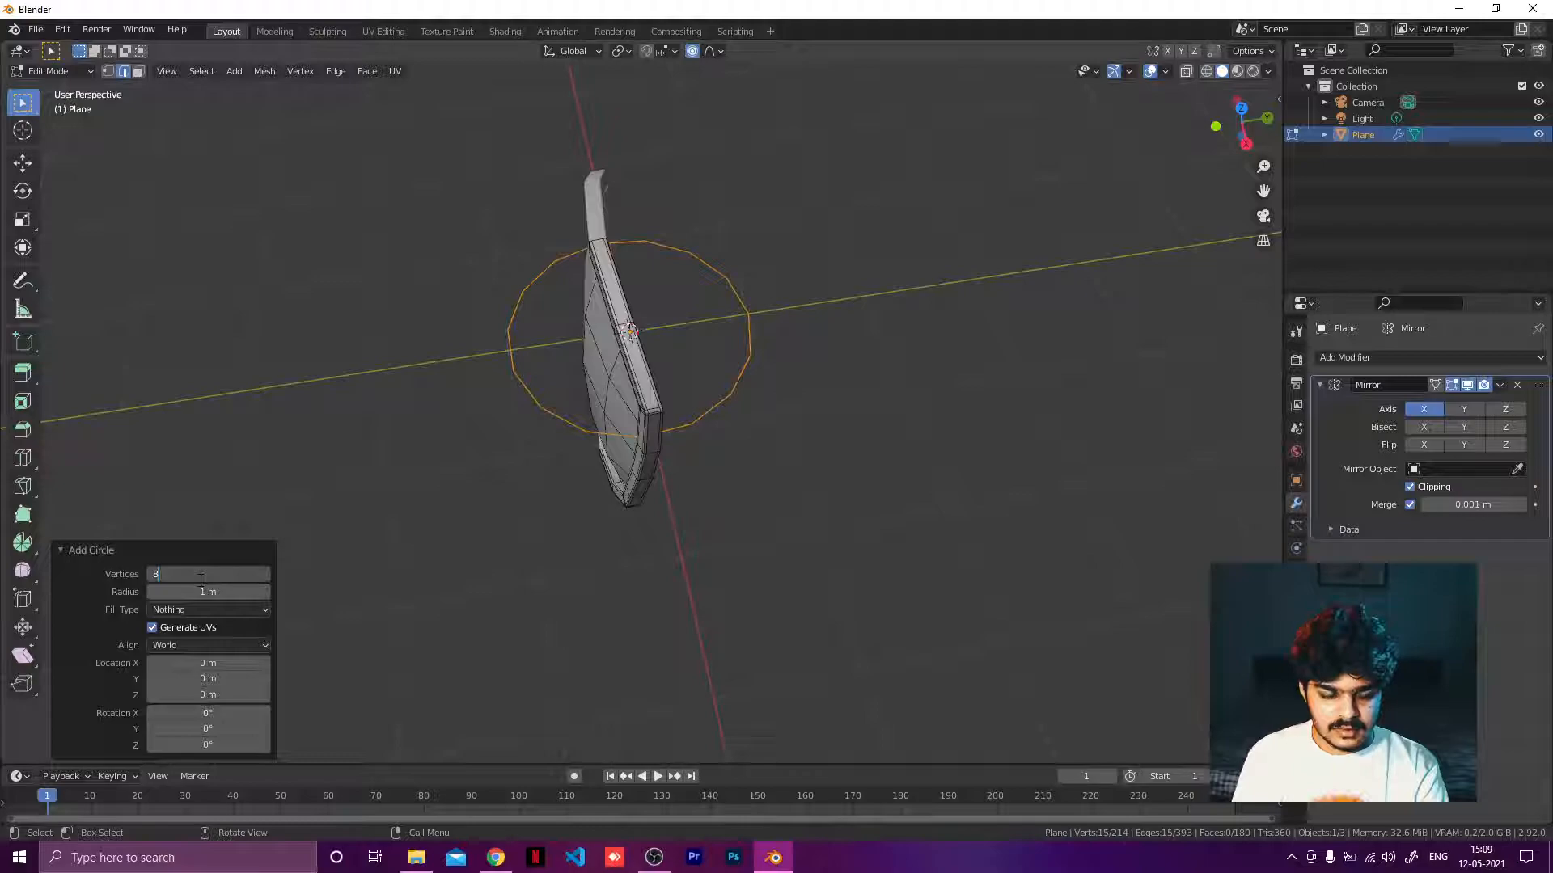
{"action": "type", "text": "8"}
{"action": "key", "text": "Tab"}
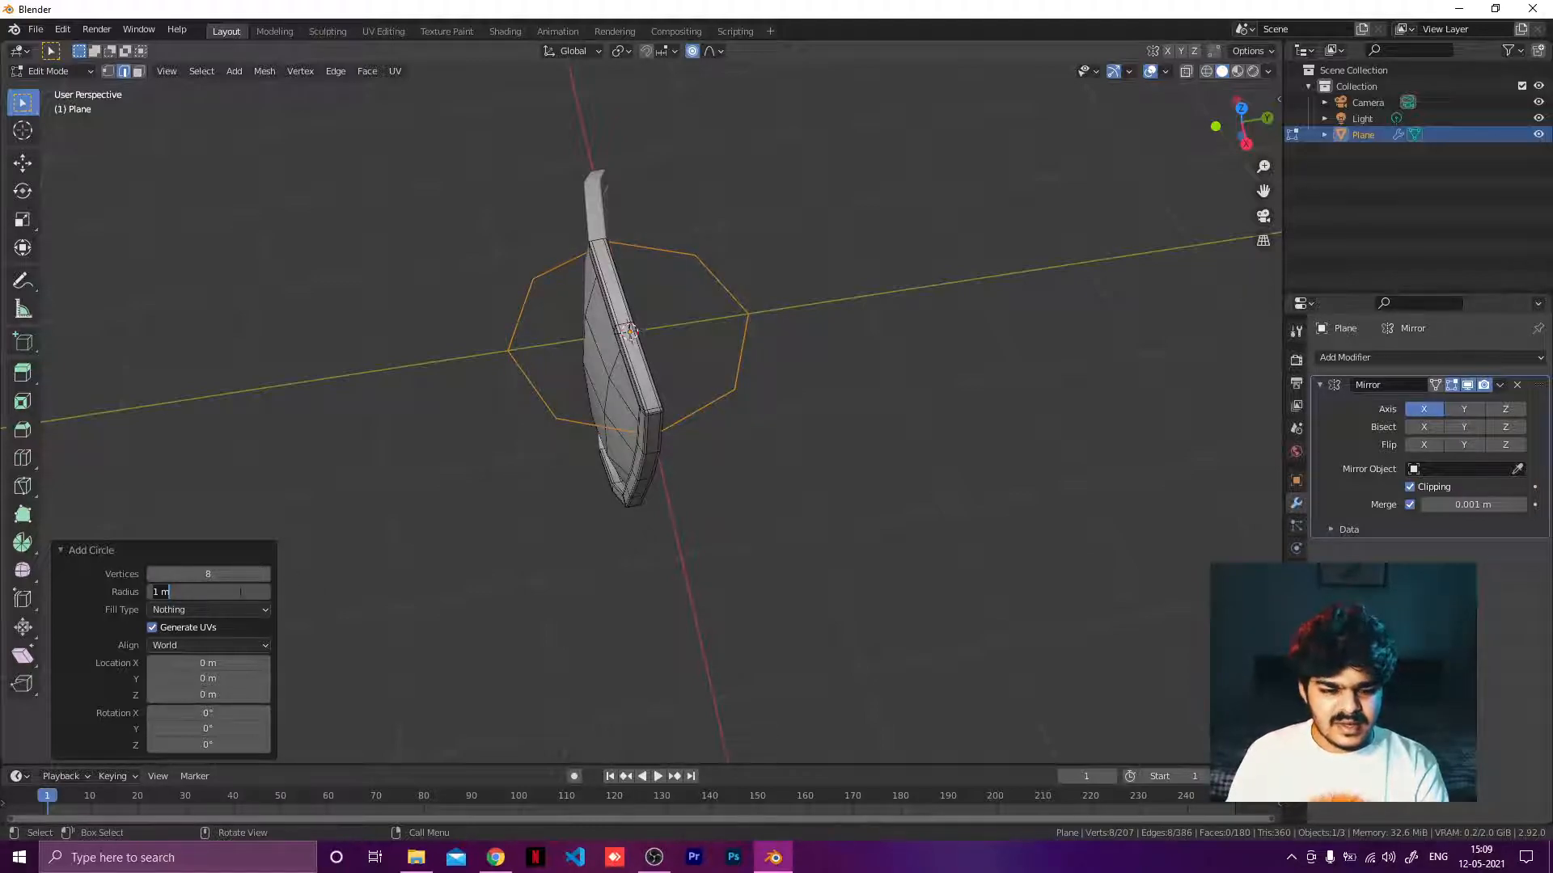
{"action": "key", "text": "Return"}
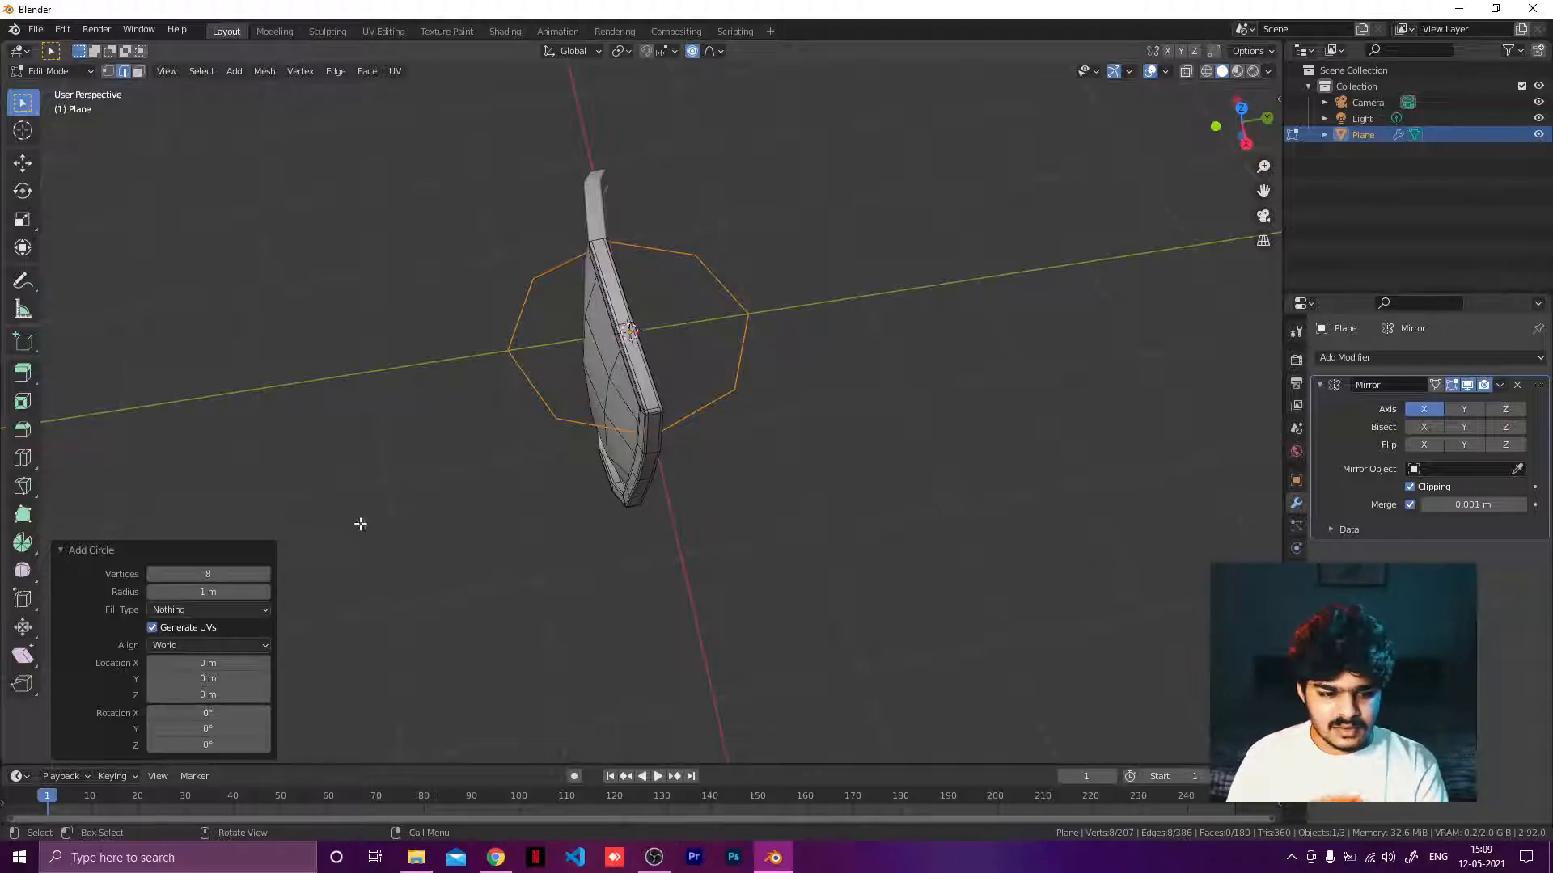
Select the whole added circle and delete its vertices.
{"action": "right_click", "coordinate": [548, 452]}
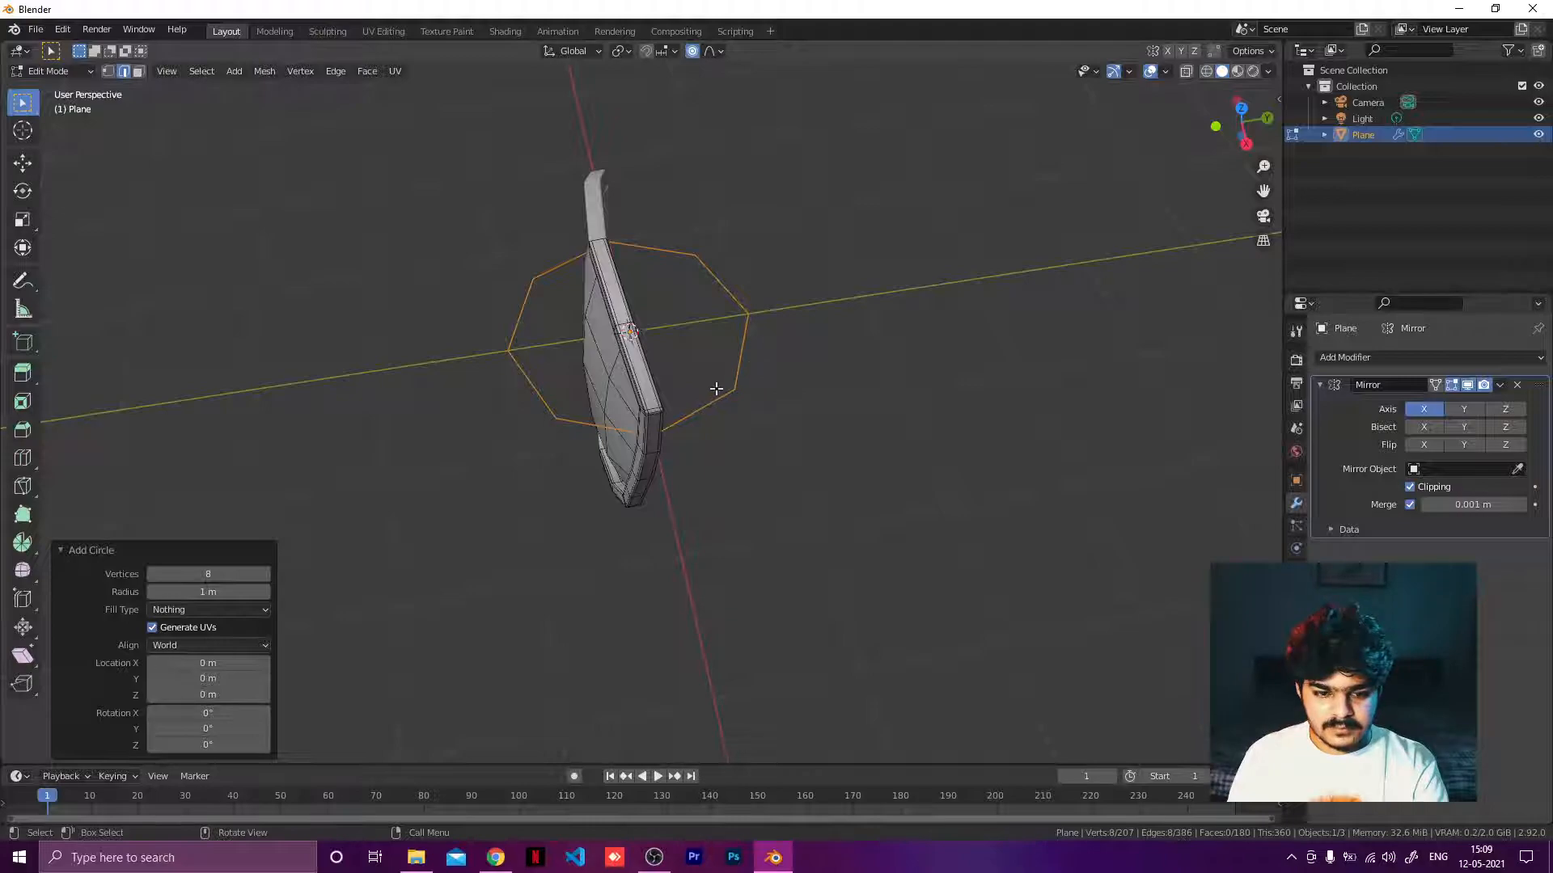
{"action": "left_click", "coordinate": [348, 459]}
{"action": "left_click", "coordinate": [545, 410]}
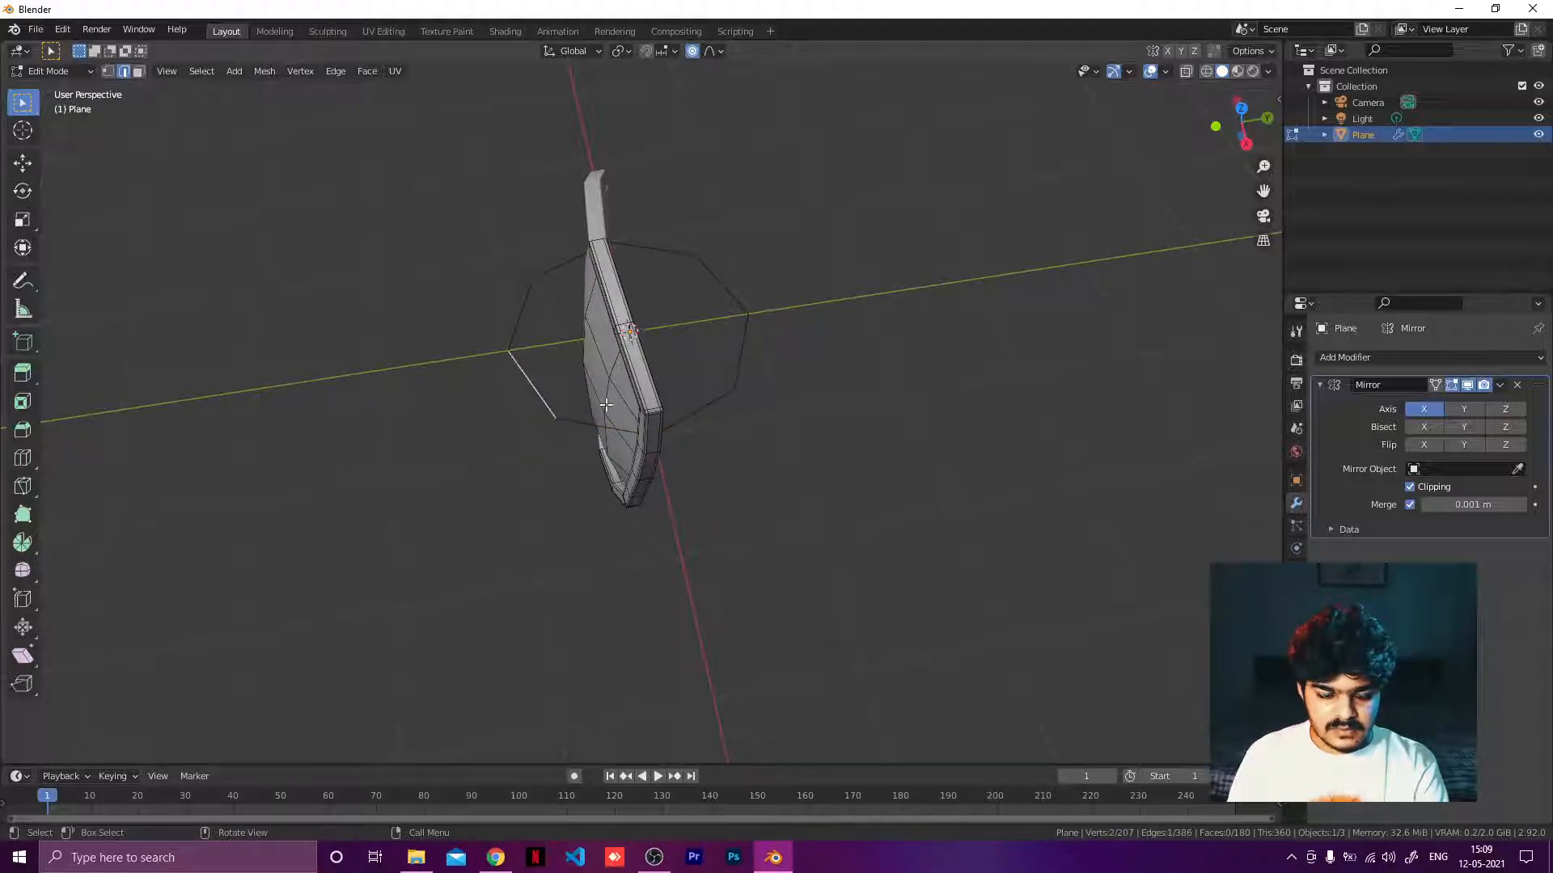
{"action": "key", "text": "ctrl+l"}
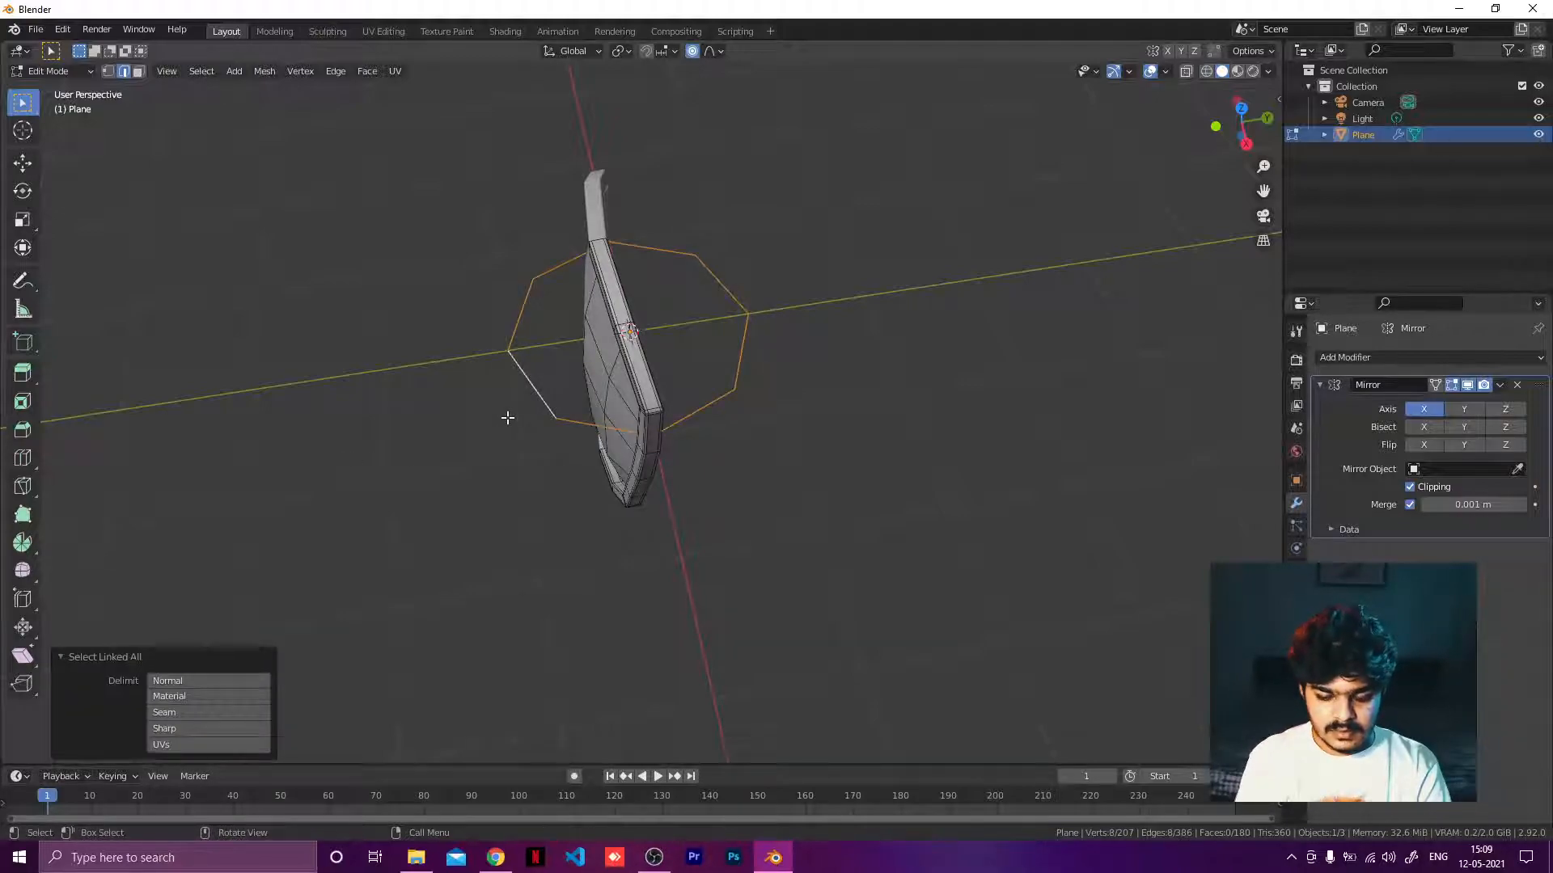
{"action": "key", "text": "x"}
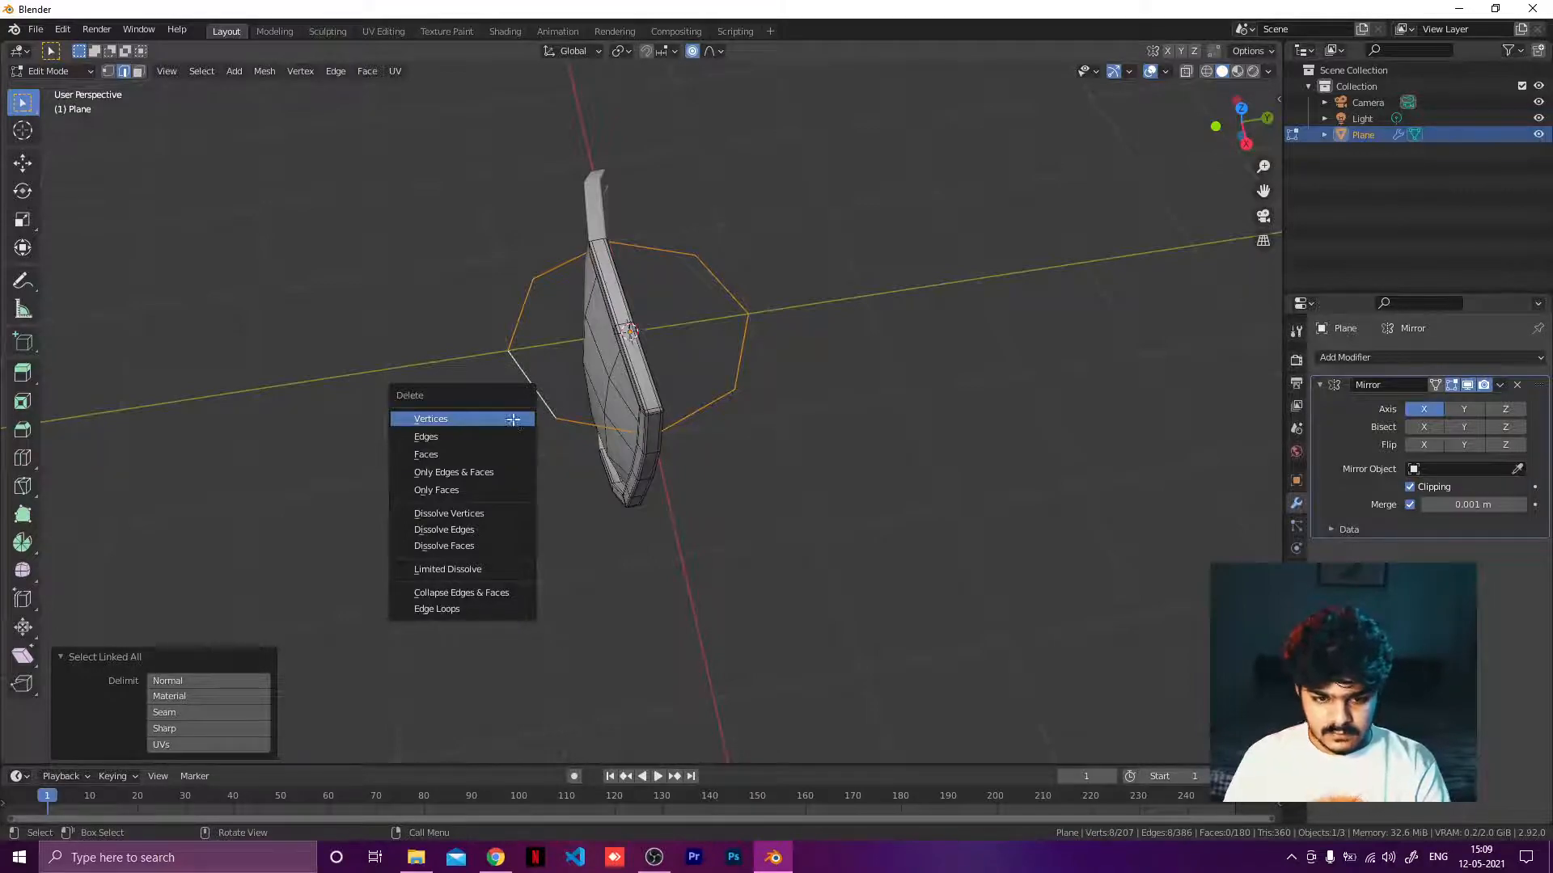
{"action": "left_click", "coordinate": [509, 418]}
Add a plane and stand it upright by rotating it 90° about X with proportional editing turned off.
{"action": "key", "text": "shift+a"}
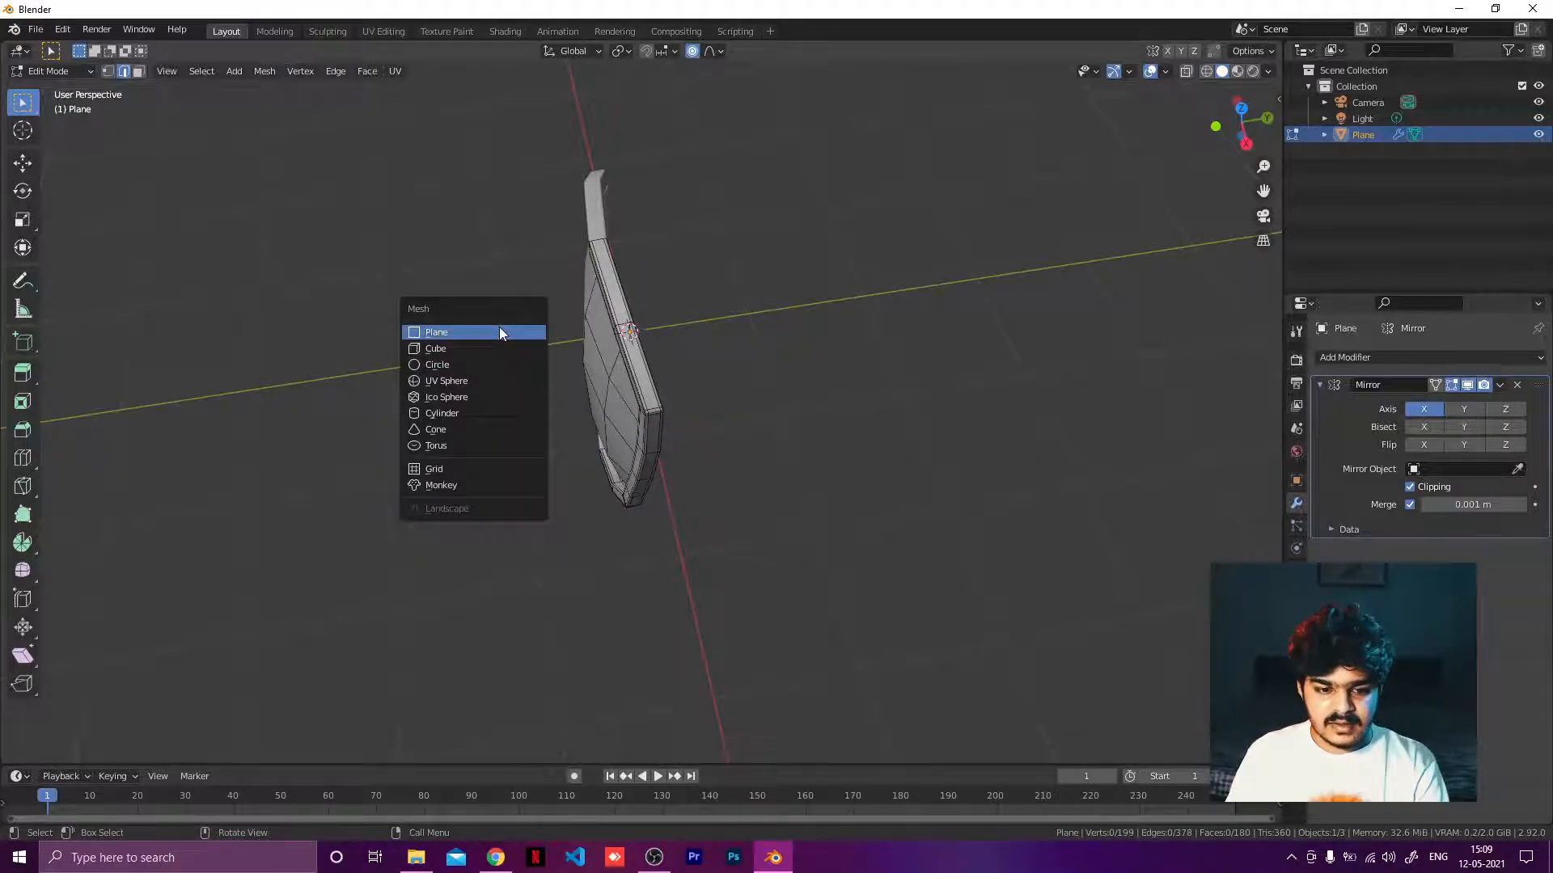
{"action": "left_click", "coordinate": [531, 333]}
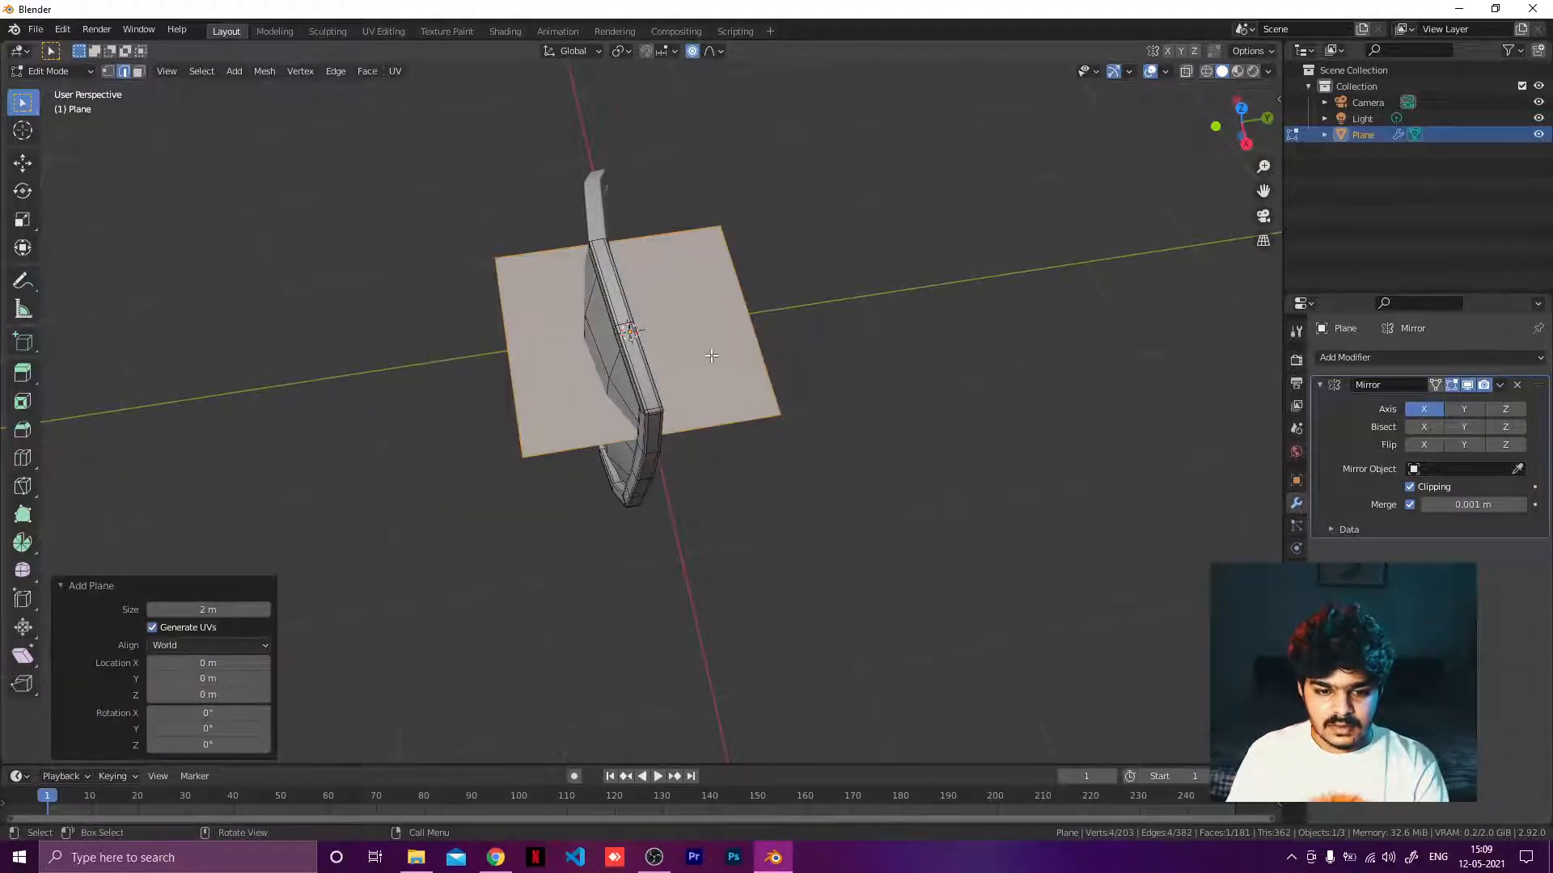
{"action": "type", "text": "rx"}
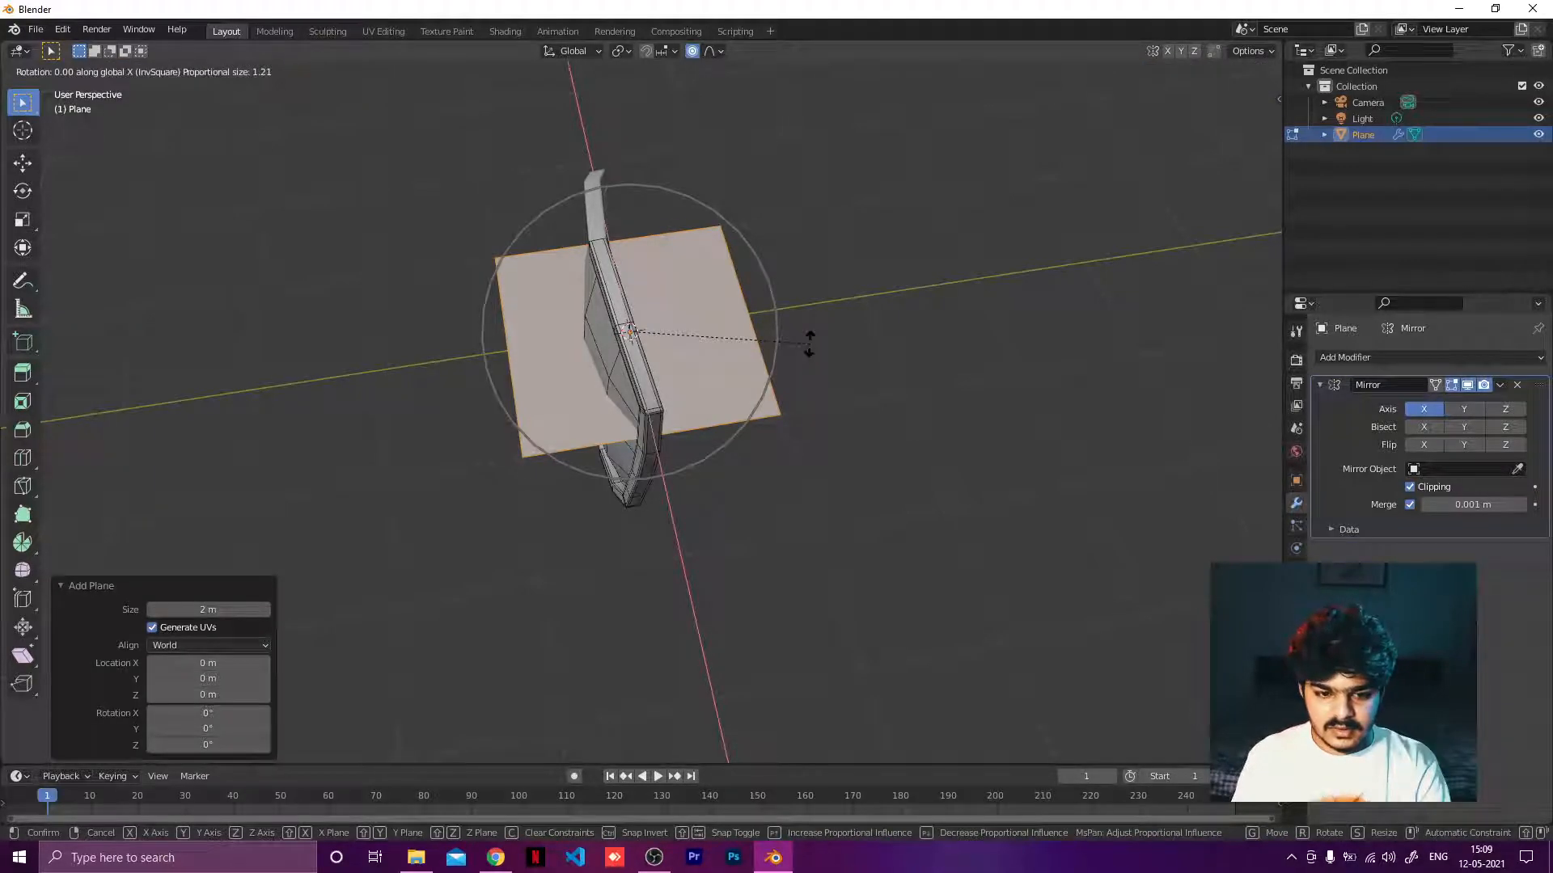
{"action": "type", "text": "90"}
{"action": "key", "text": "Return"}
{"action": "key", "text": "r"}
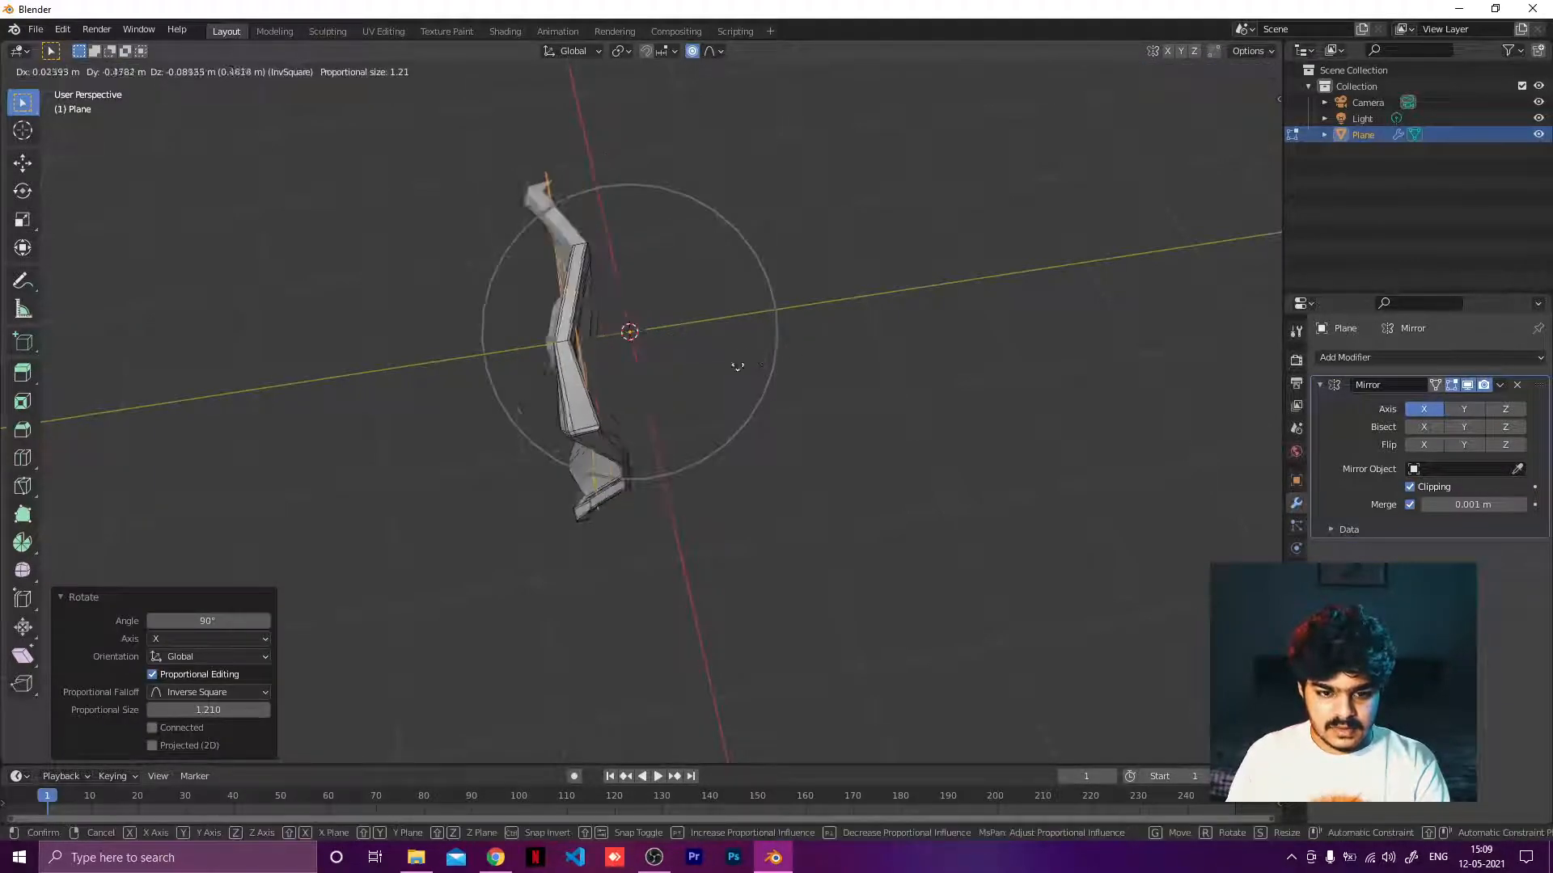
{"action": "key", "text": "Escape"}
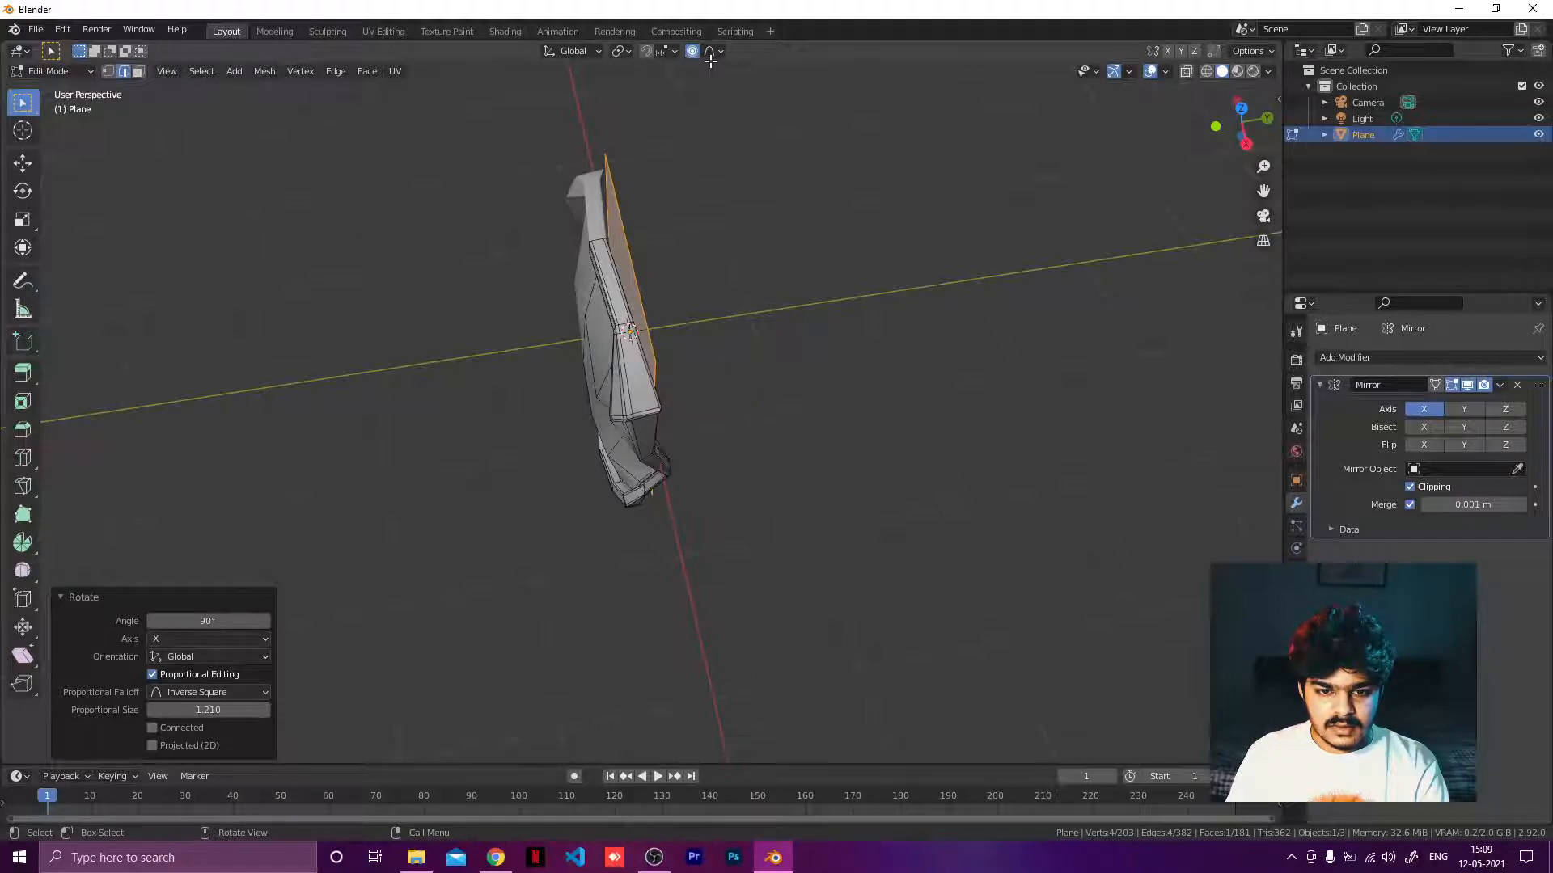
{"action": "key", "text": "ctrl+z"}
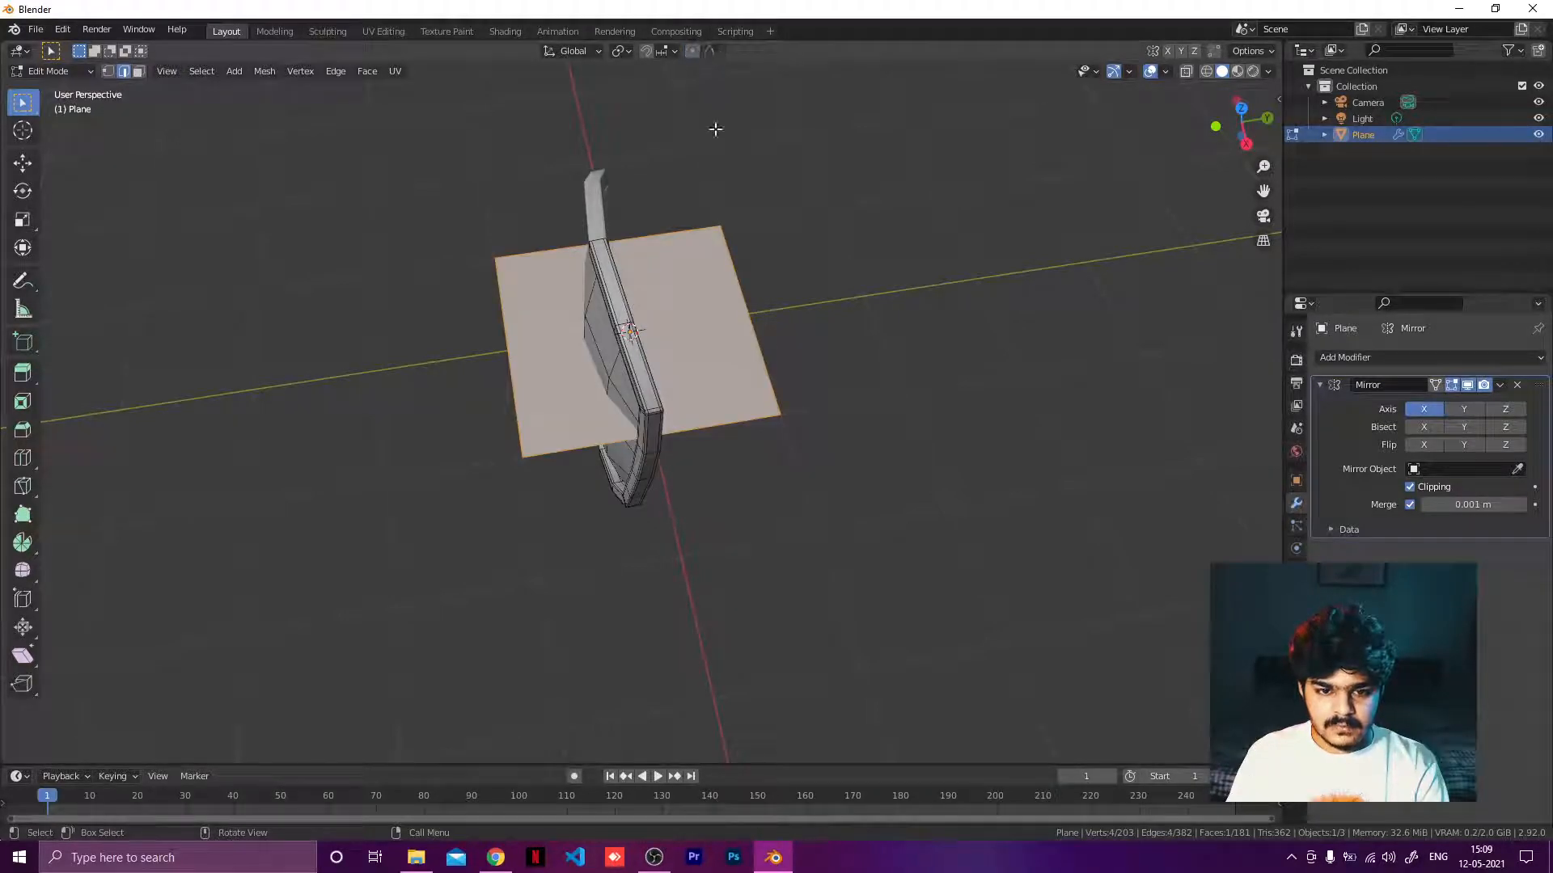
{"action": "type", "text": "orx90"}
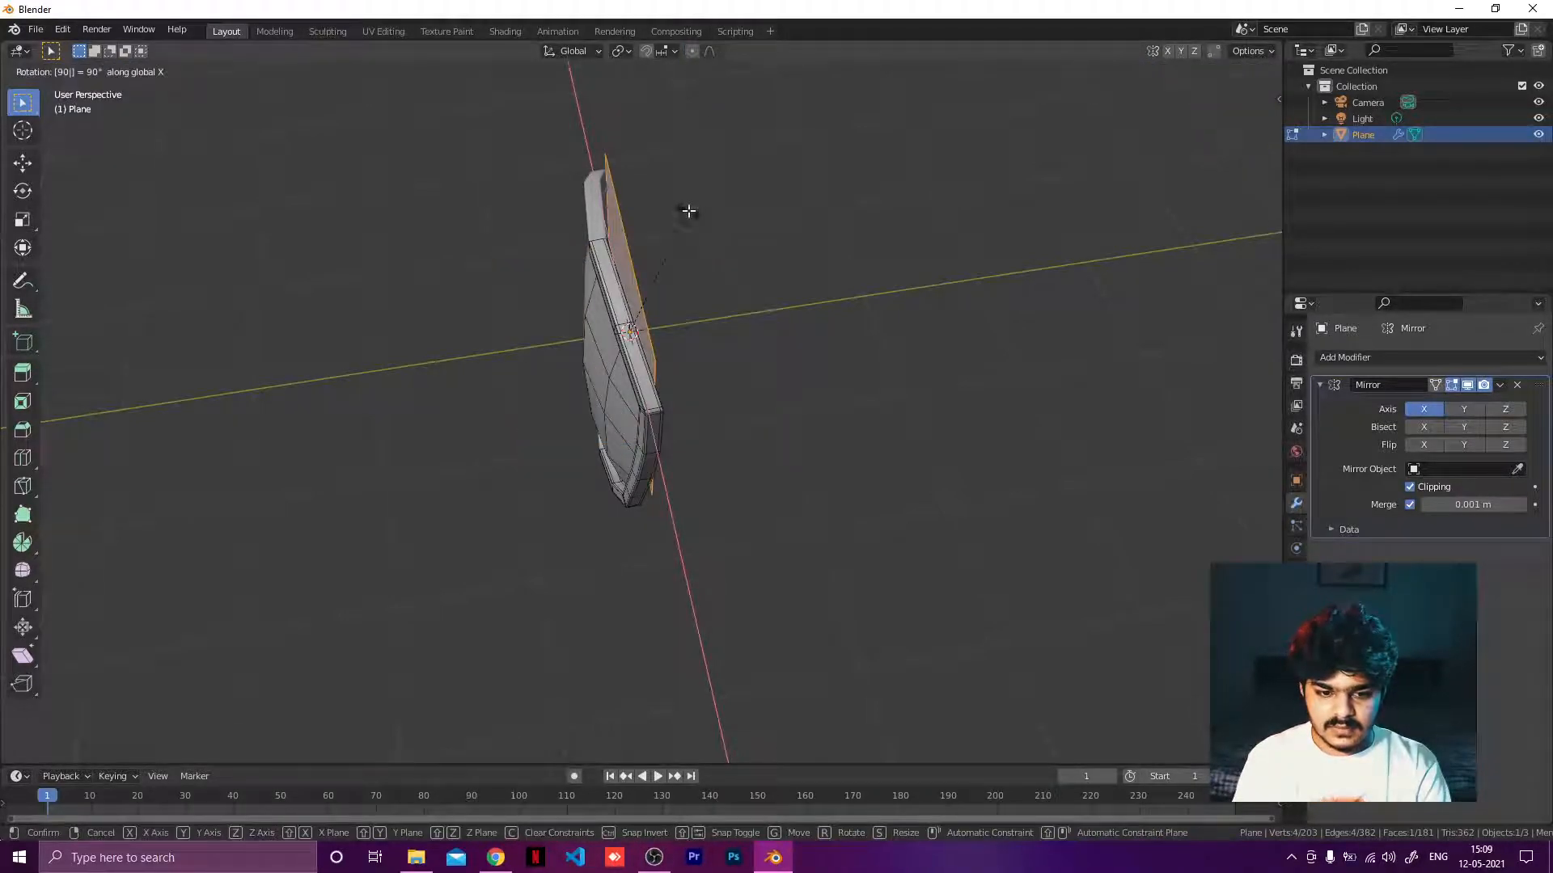
{"action": "key", "text": "Return"}
{"action": "key", "text": "g"}
{"action": "left_click", "coordinate": [555, 249]}
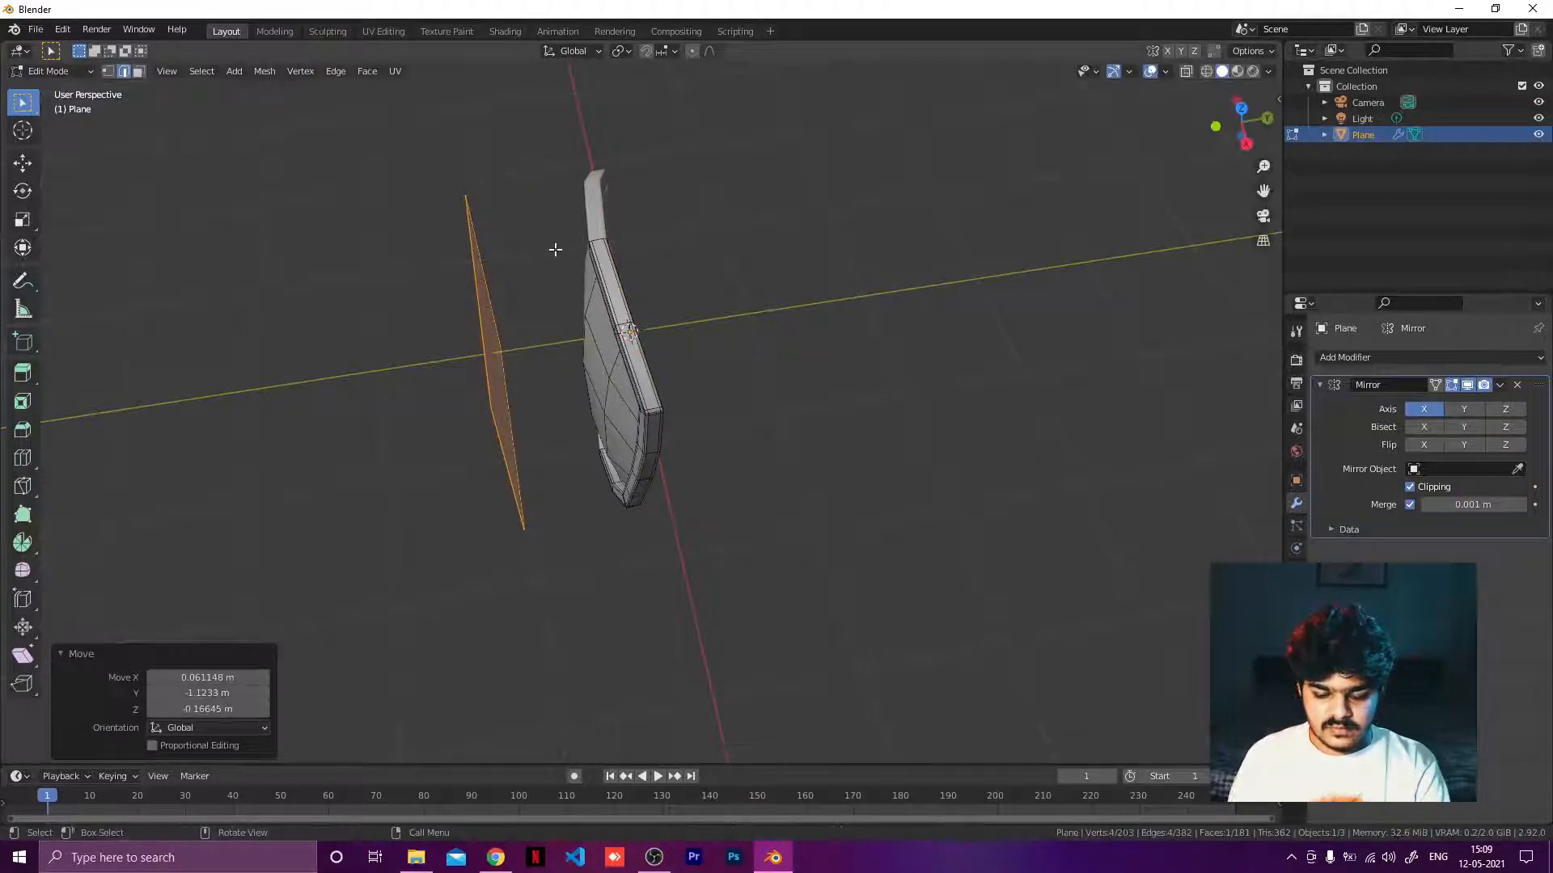
{"action": "key", "text": "ctrl+z"}
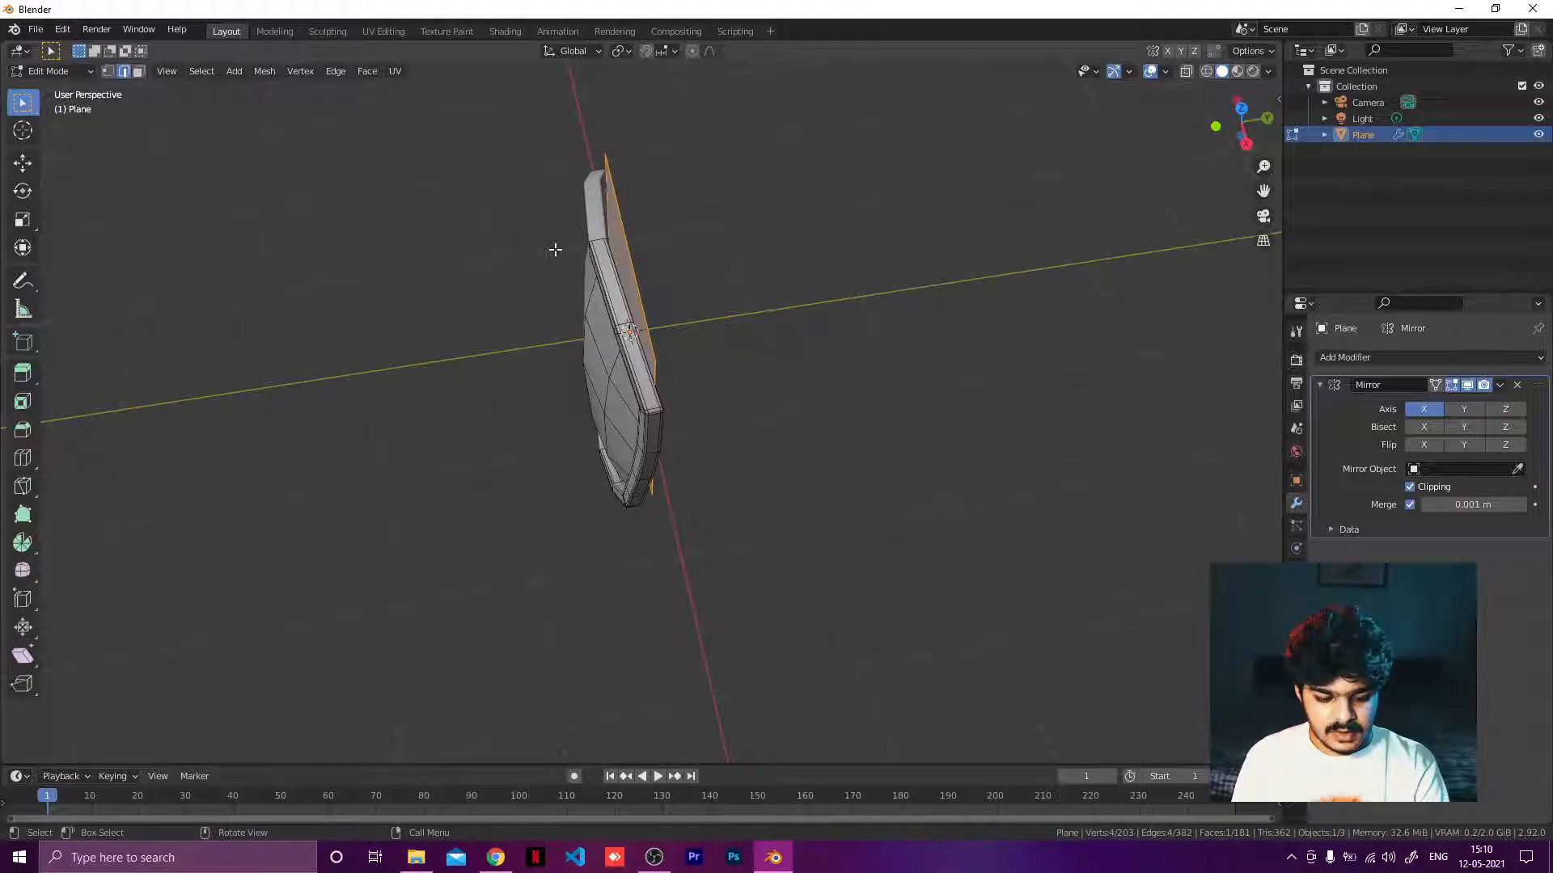
{"action": "key", "text": "x"}
{"action": "key", "text": "Escape"}
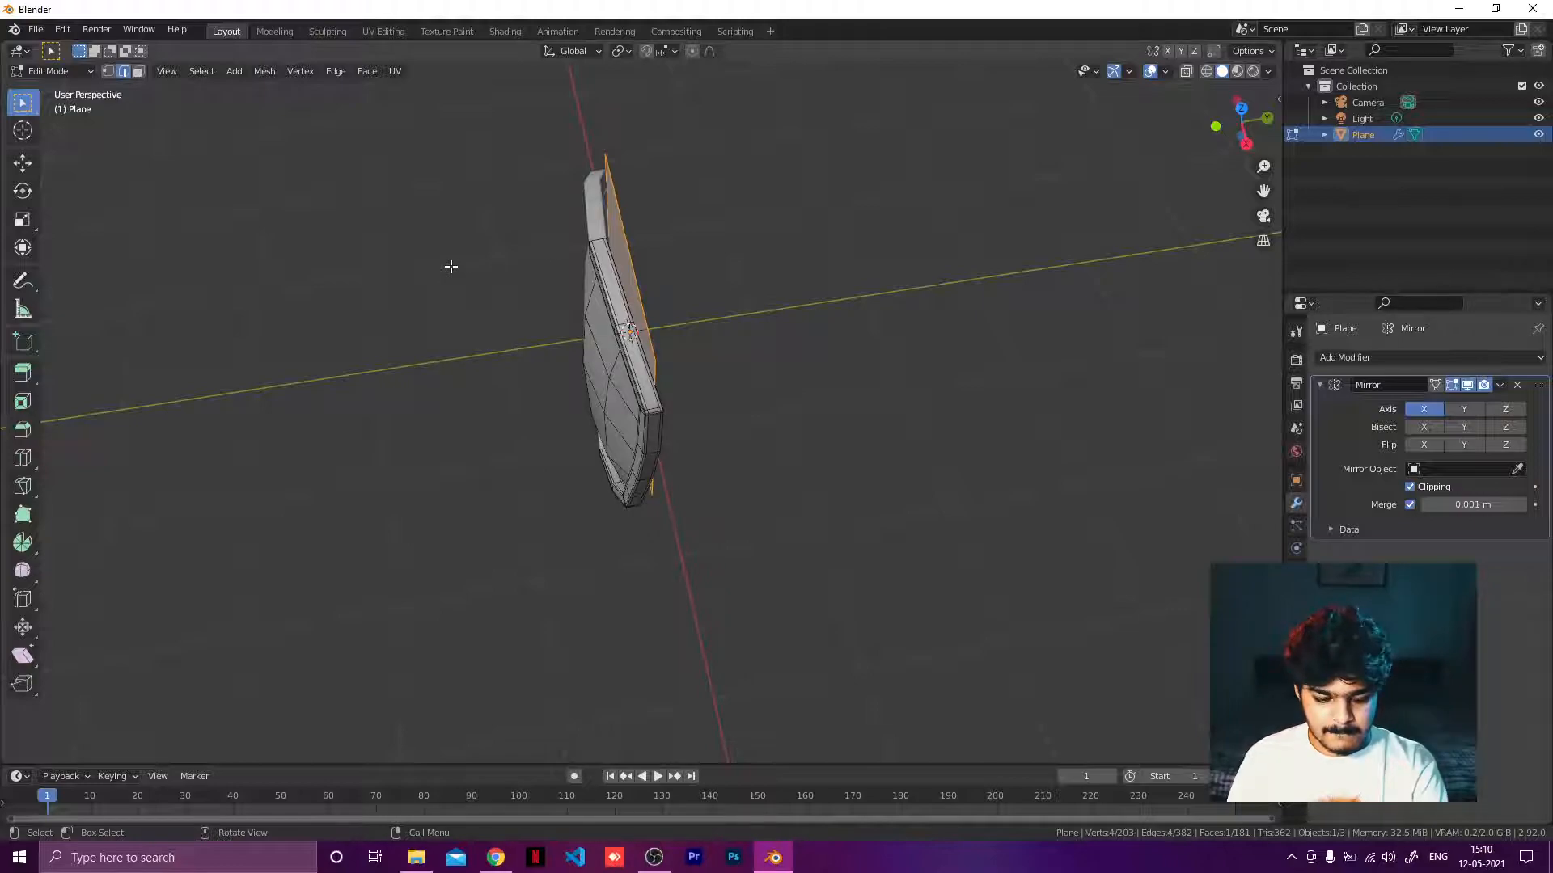
Move the plane in front of the shield, over the right half of the inner panel.
{"action": "key", "text": "g"}
{"action": "key", "text": "y"}
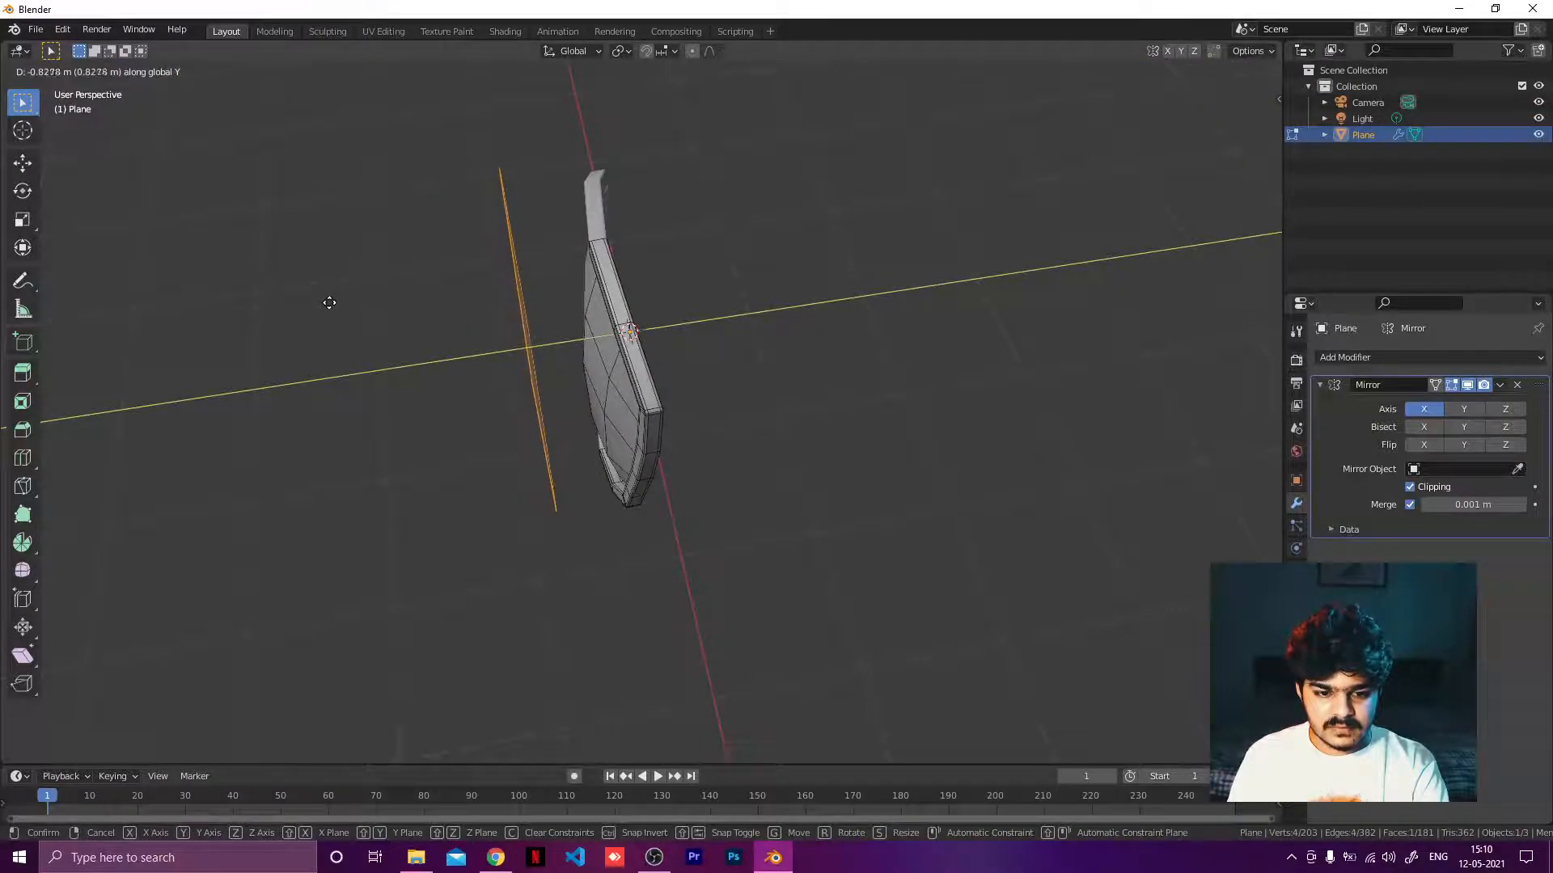
{"action": "left_click", "coordinate": [351, 302]}
{"action": "key", "text": "KP_1"}
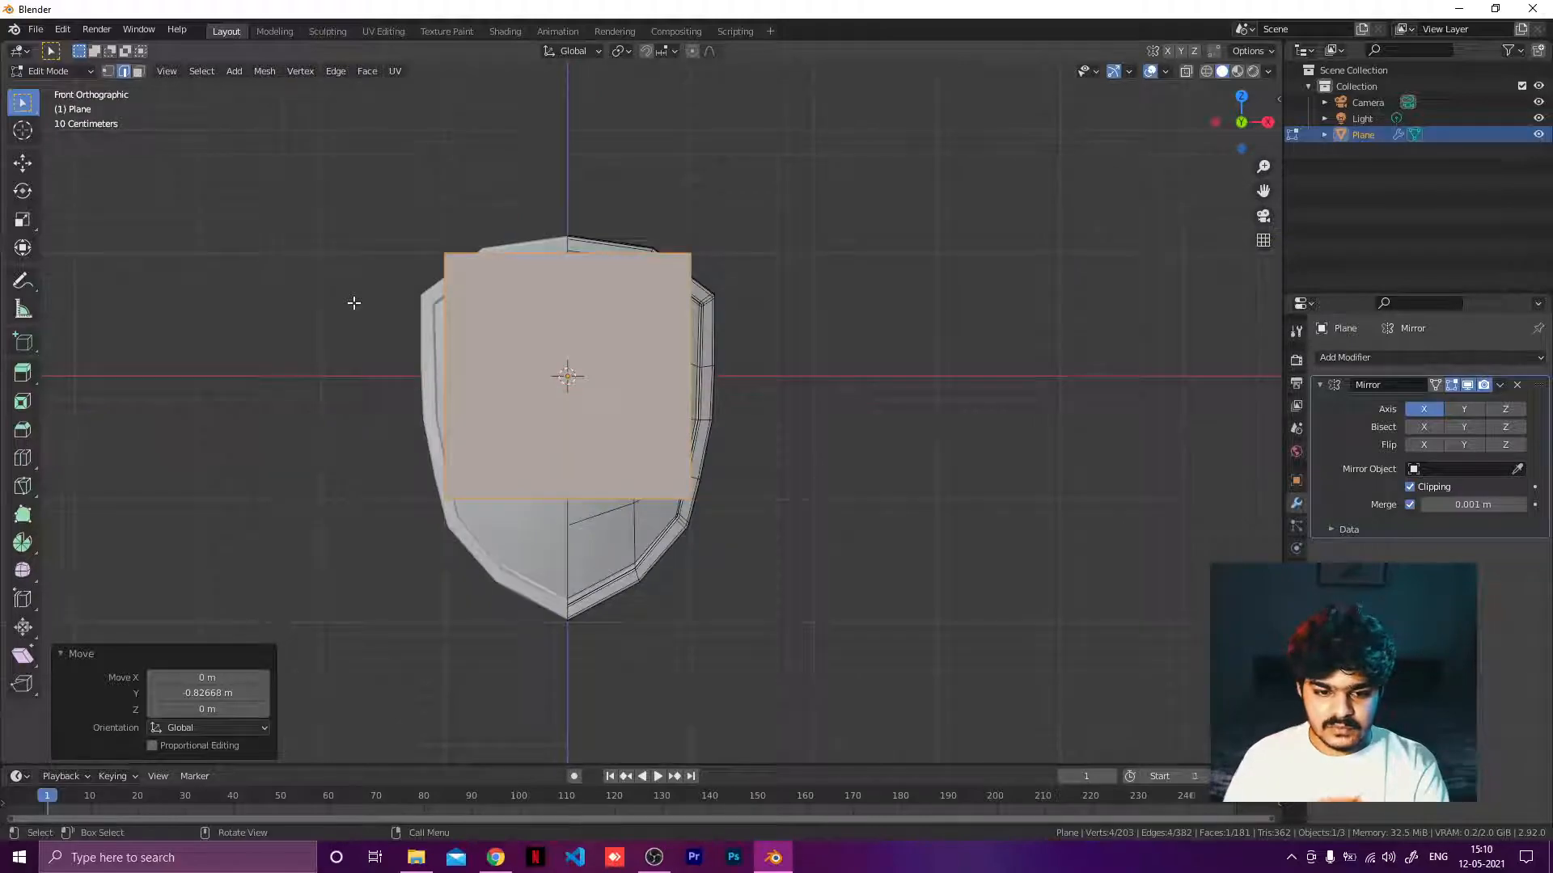
{"action": "key", "text": "g"}
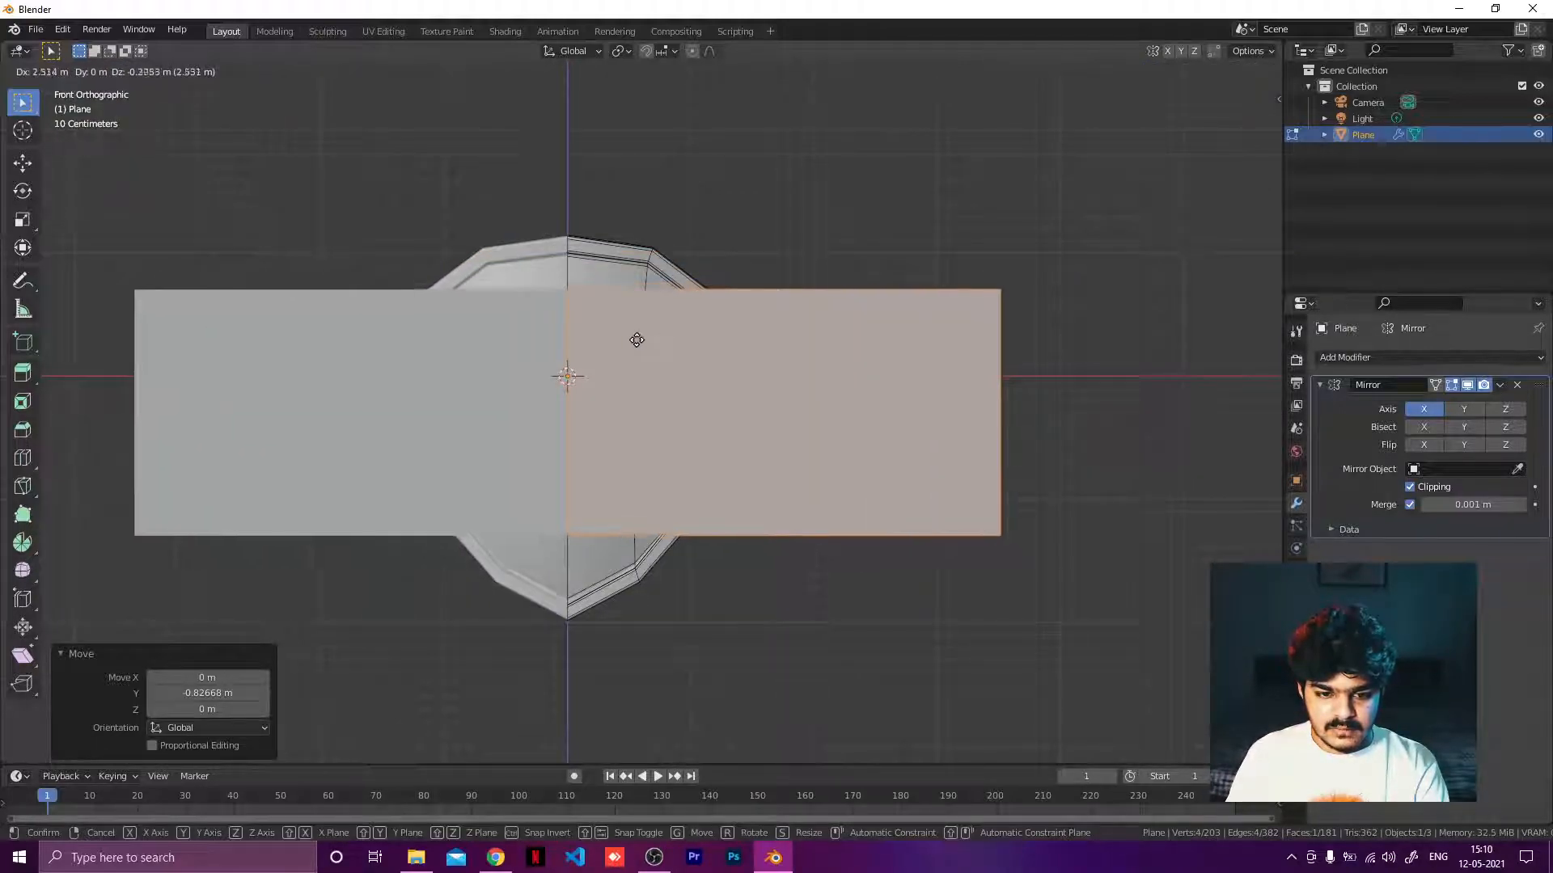
{"action": "left_click", "coordinate": [522, 361]}
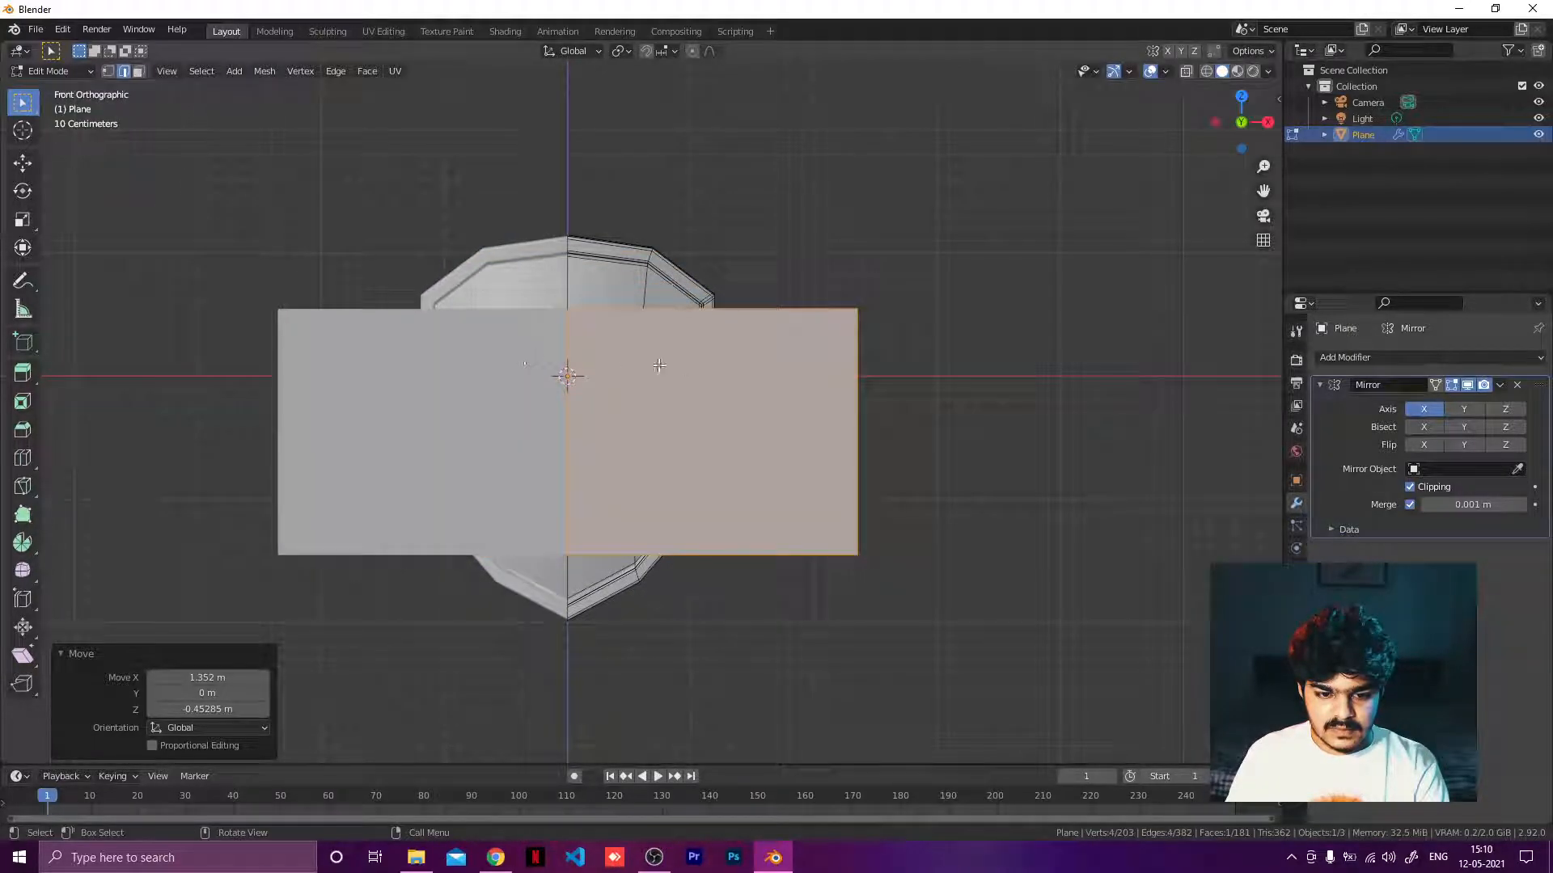
{"action": "key", "text": "g"}
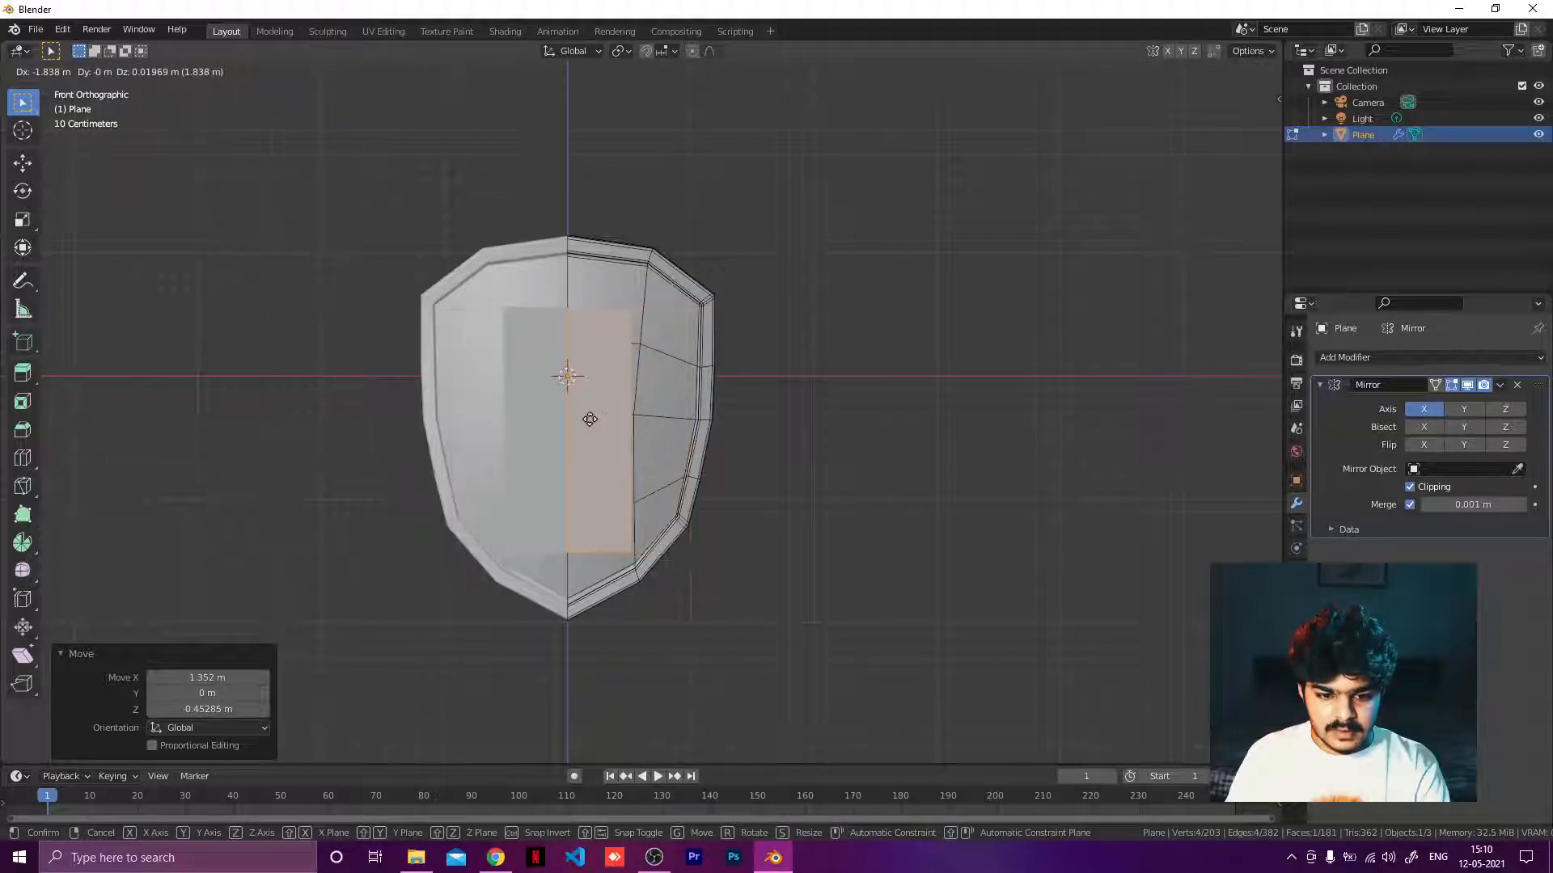
{"action": "left_click", "coordinate": [592, 419]}
{"action": "scroll", "coordinate": [602, 409], "scroll_direction": "up", "scroll_amount": 2}
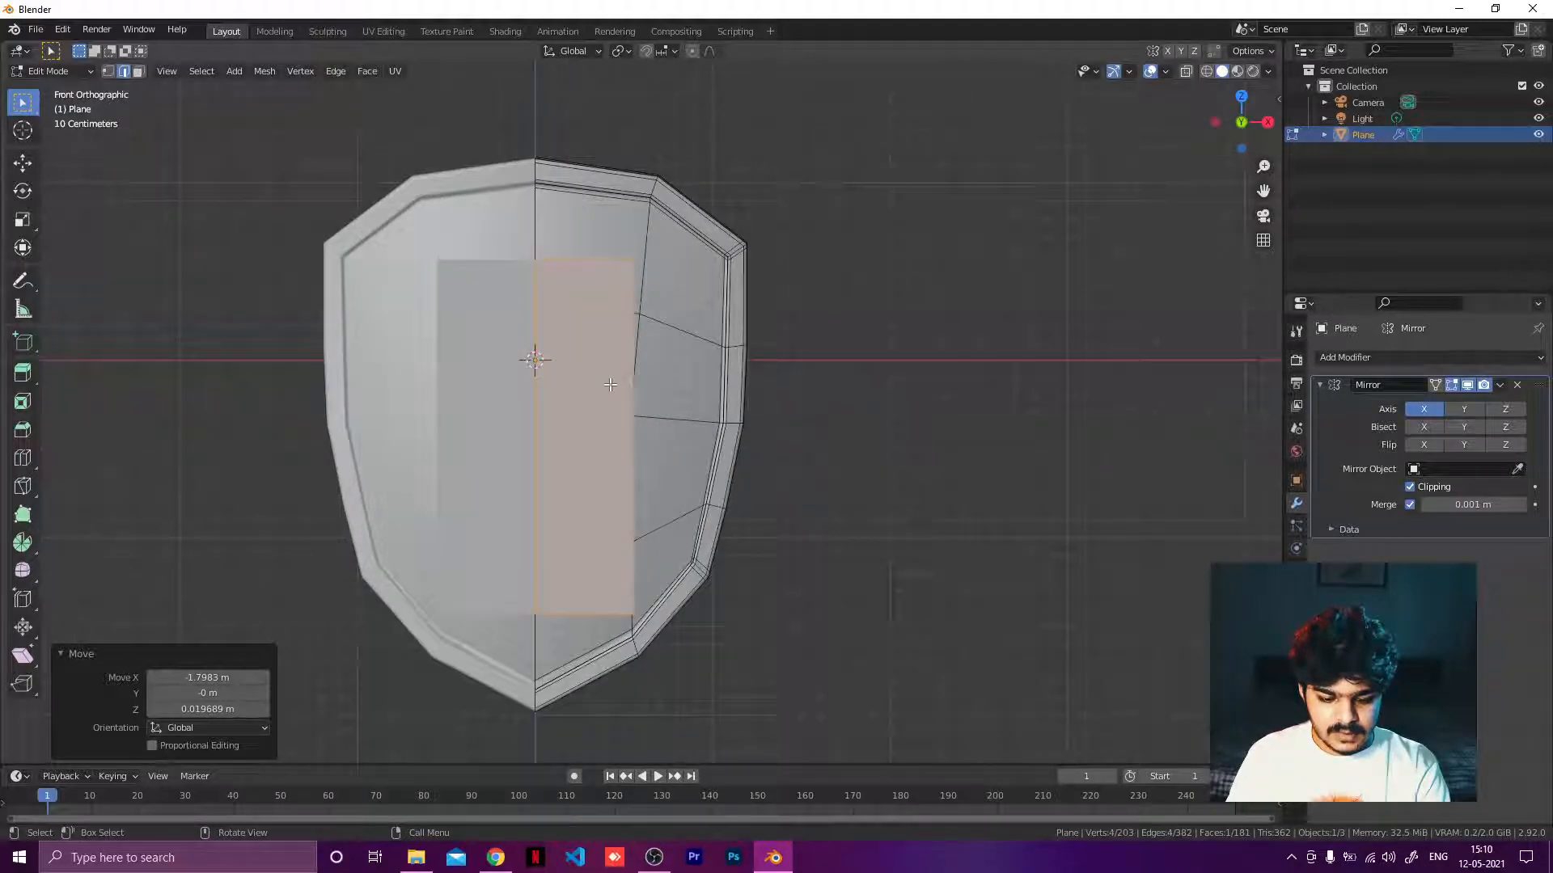
{"action": "middle_click_drag", "start_coordinate": [613, 383], "coordinate": [450, 434]}
{"action": "key", "text": "g"}
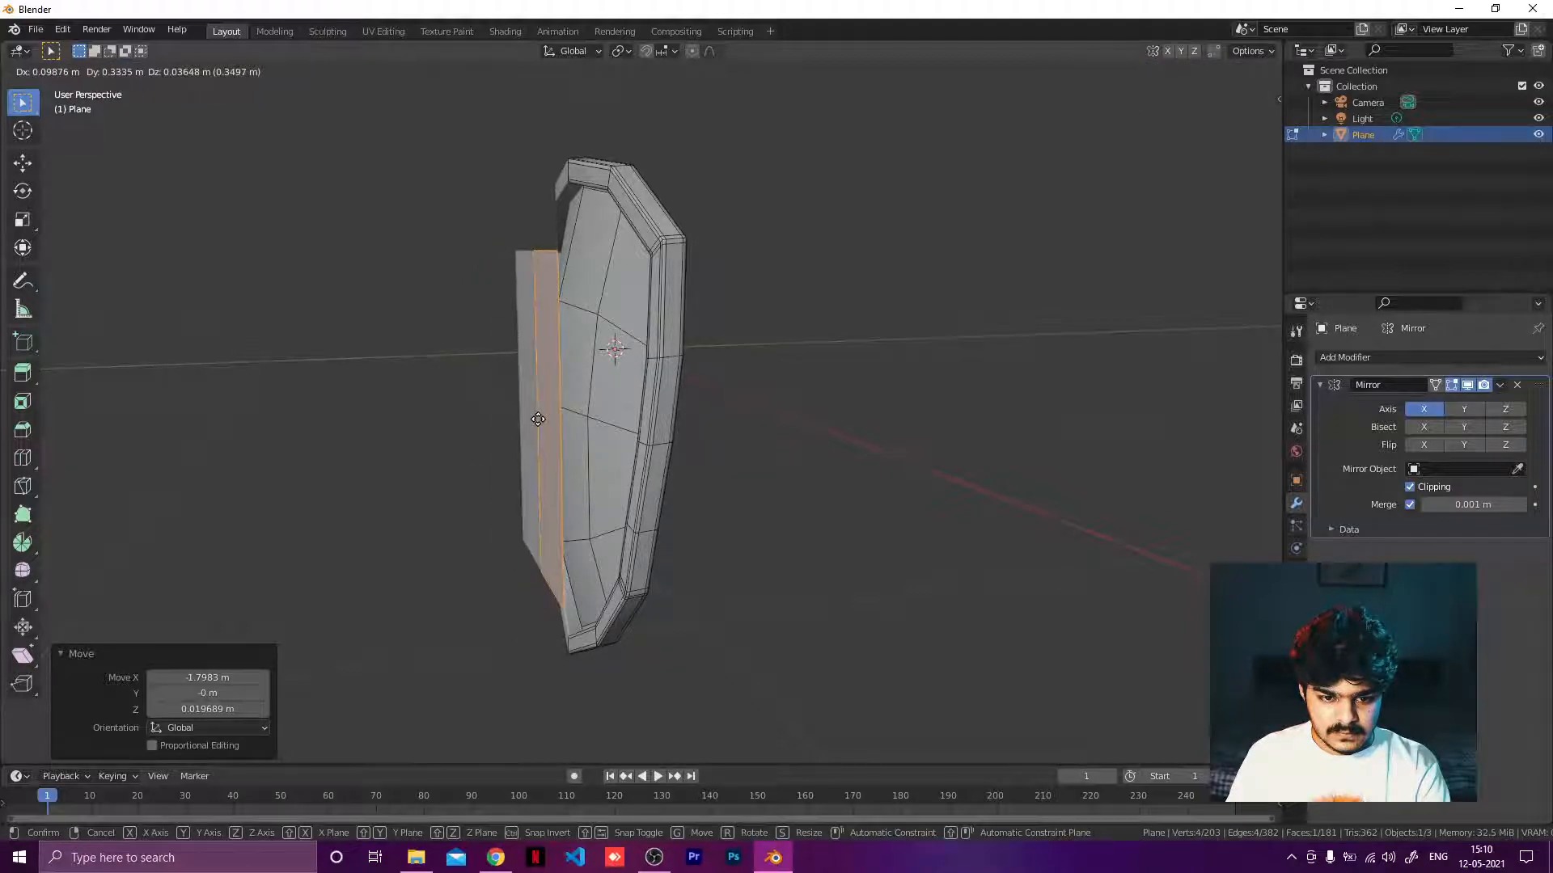
{"action": "left_click", "coordinate": [537, 418]}
{"action": "middle_click_drag", "start_coordinate": [538, 419], "coordinate": [566, 413]}
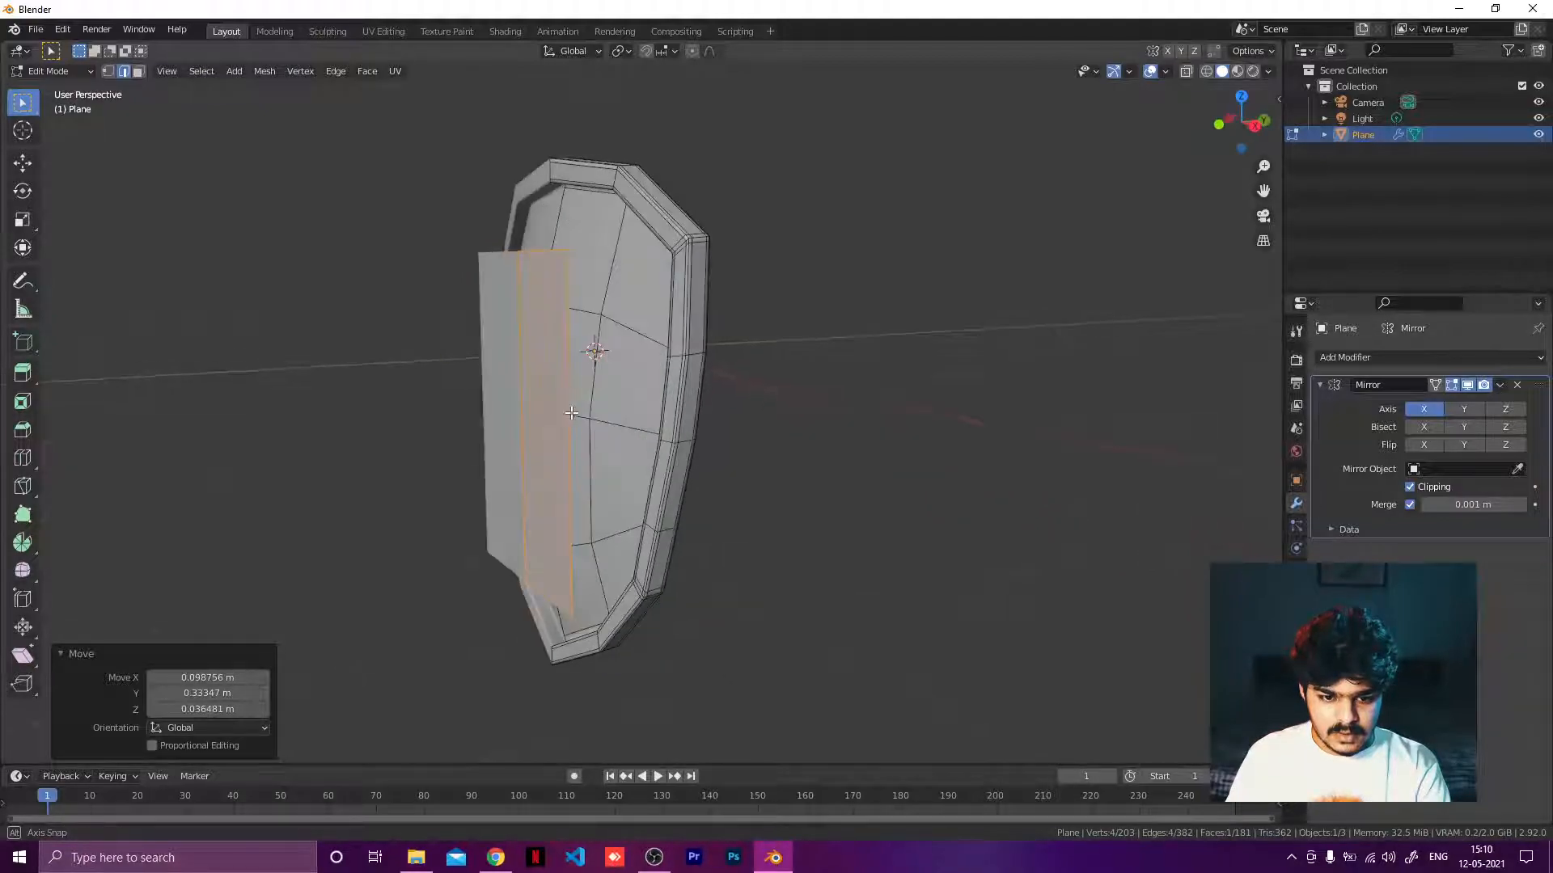
Delete the plane.
{"action": "key", "text": "x"}
{"action": "left_click", "coordinate": [566, 412]}
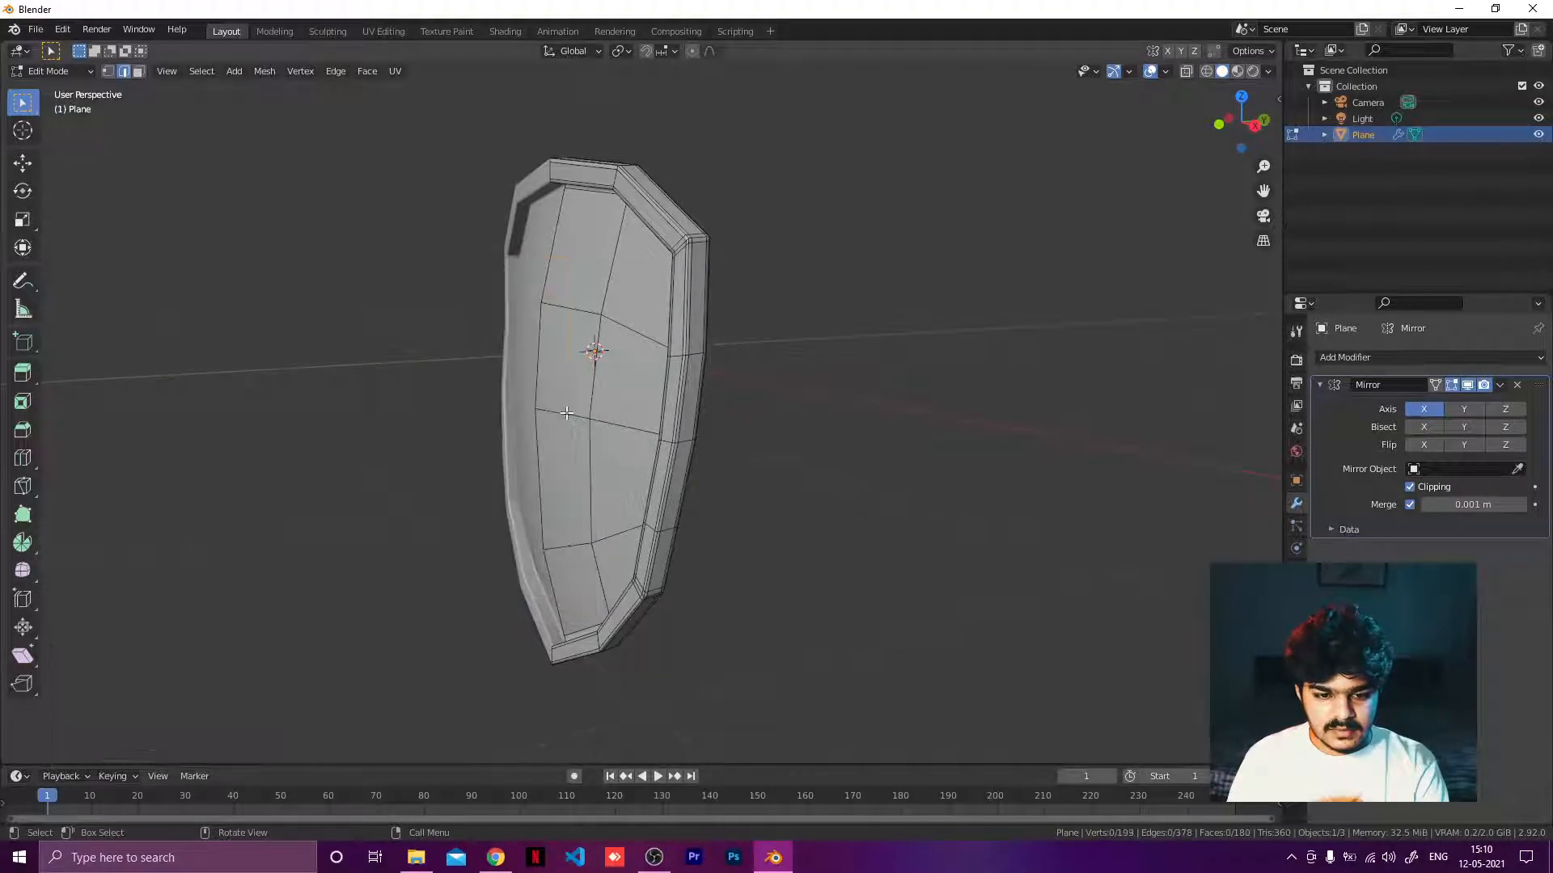
{"action": "mouse_move", "coordinate": [566, 412]}
{"action": "middle_mouse_down"}
{"action": "mouse_move", "coordinate": [669, 433]}
{"action": "mouse_move", "coordinate": [572, 388]}
{"action": "middle_mouse_up"}
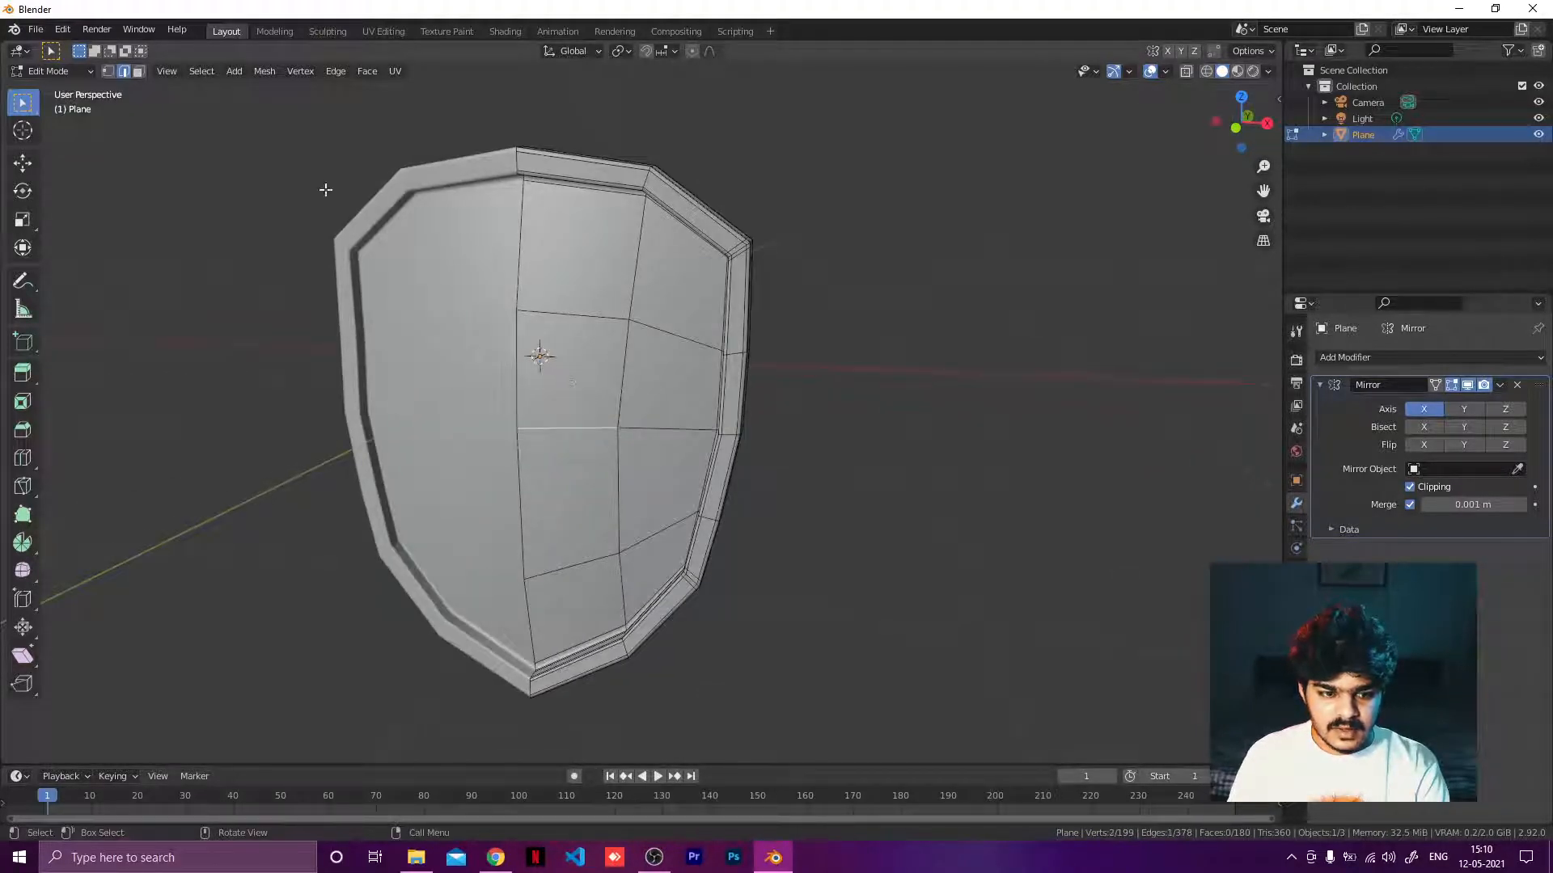
Select two central faces of the inner panel and extrude them about 0.05 m along Y.
{"action": "left_click", "coordinate": [138, 71]}
{"action": "left_click", "coordinate": [565, 359]}
{"action": "left_click", "coordinate": [558, 459], "text": "shift"}
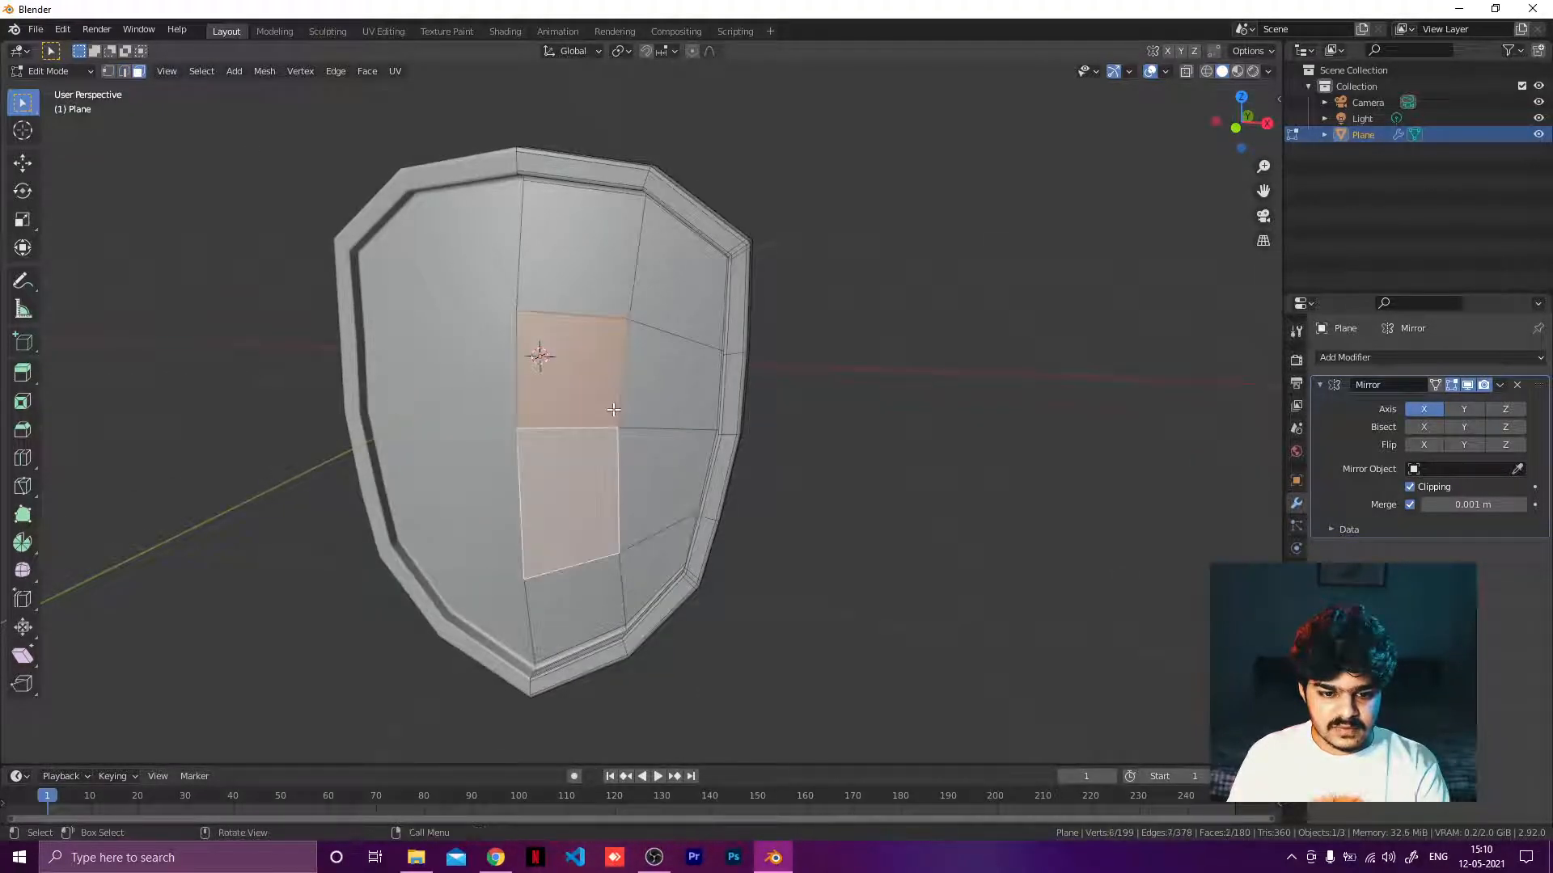
{"action": "middle_click_drag", "start_coordinate": [558, 458], "coordinate": [509, 444]}
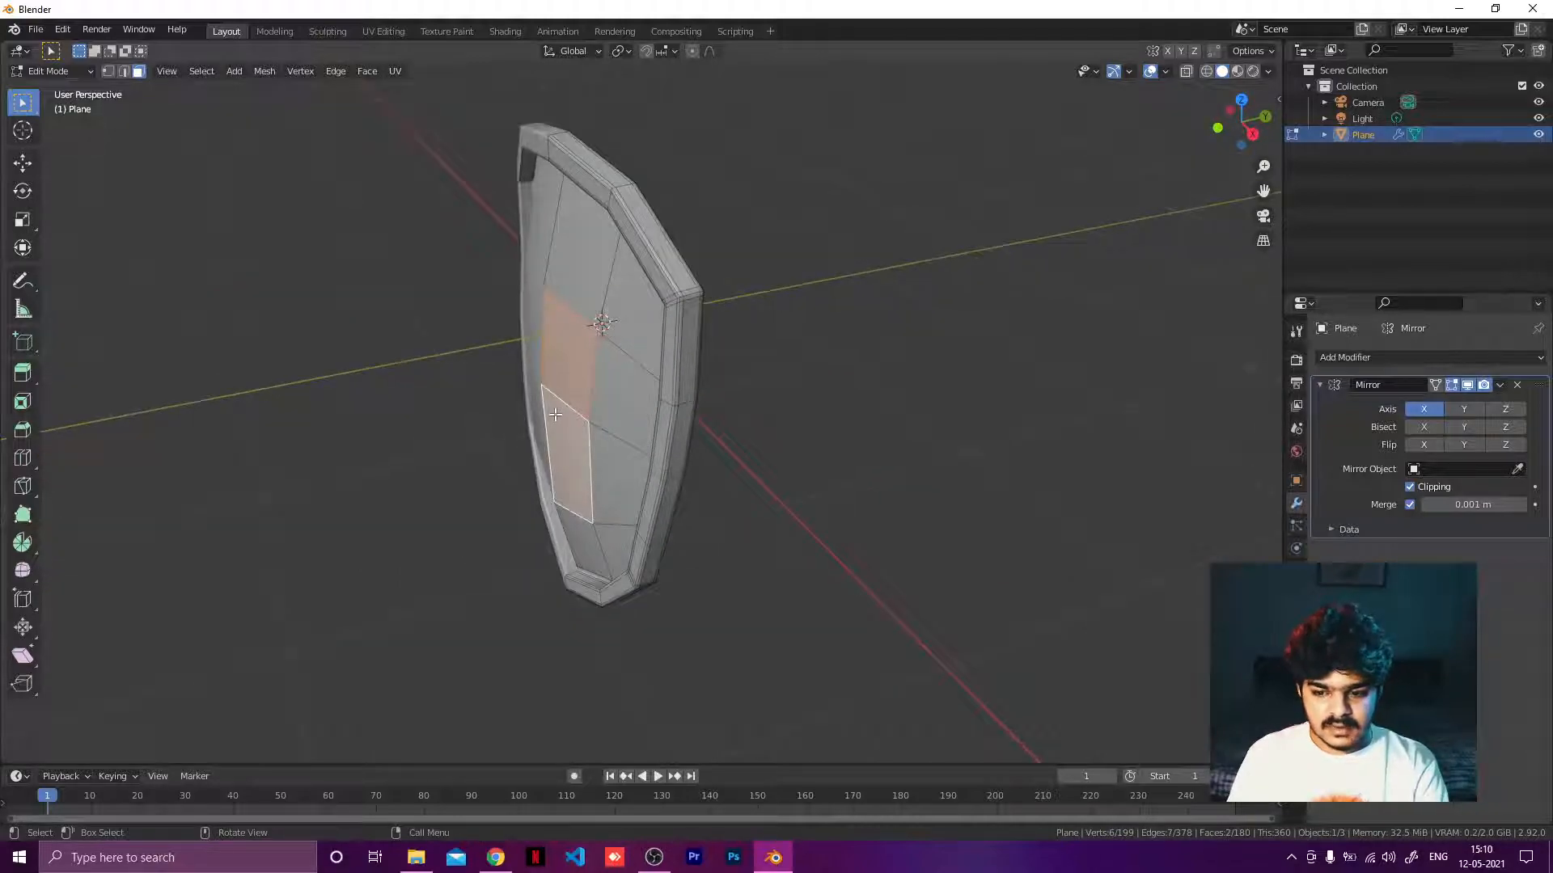
{"action": "key", "text": "e"}
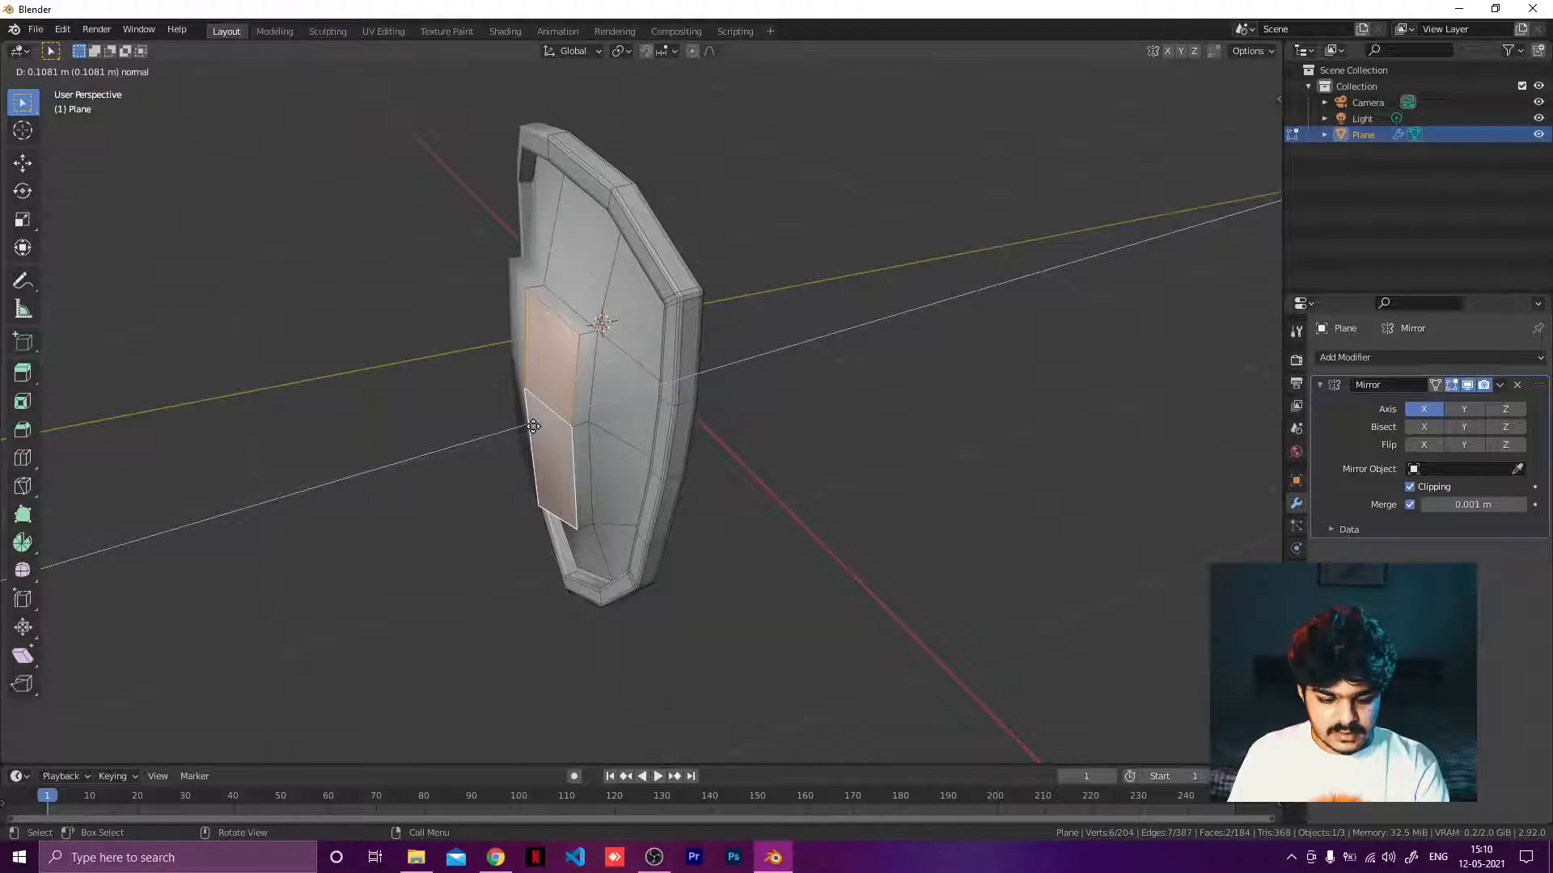
{"action": "key", "text": "y"}
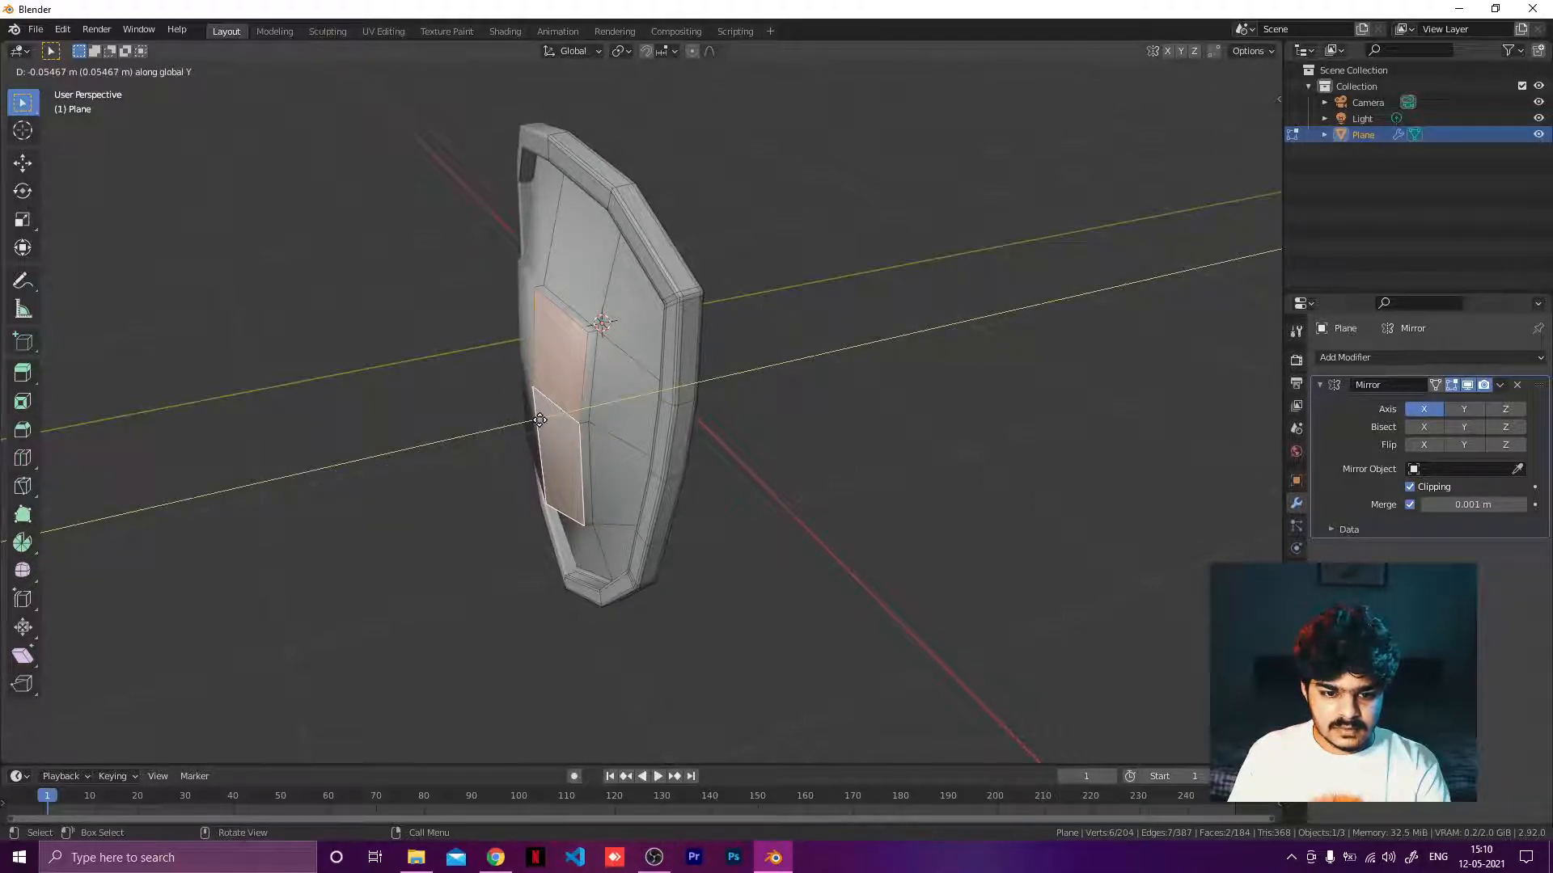
{"action": "left_click", "coordinate": [540, 420]}
{"action": "middle_click_drag", "start_coordinate": [540, 419], "coordinate": [628, 406]}
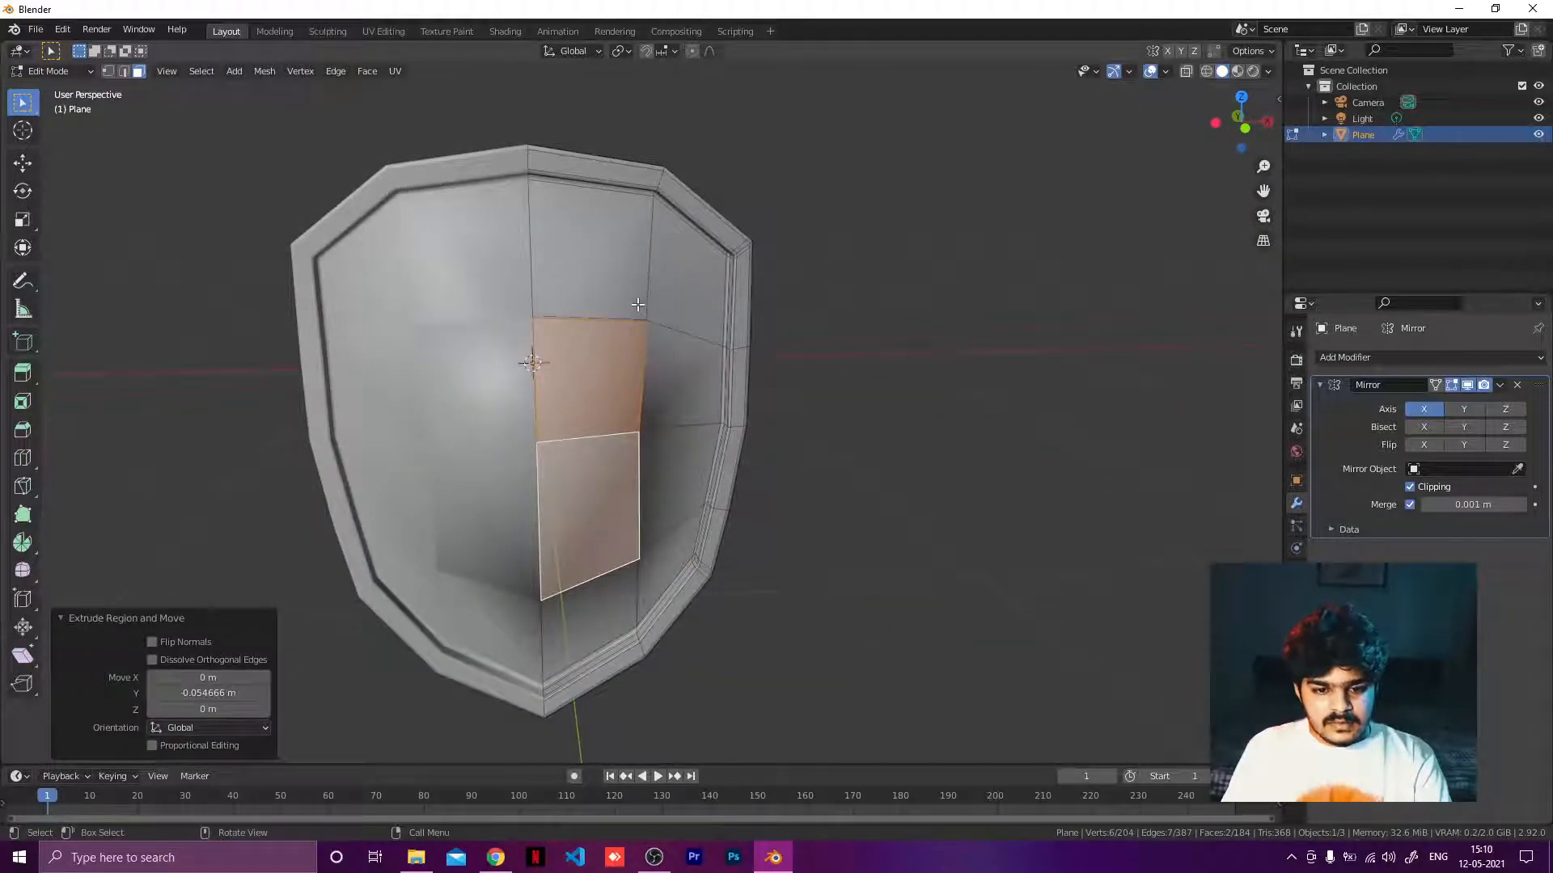
Switch to vertex selection and reposition two vertices on the inner panel's right half.
{"action": "mouse_move", "coordinate": [651, 330]}
{"action": "middle_mouse_down"}
{"action": "mouse_move", "coordinate": [649, 383]}
{"action": "mouse_move", "coordinate": [656, 327]}
{"action": "middle_mouse_up"}
{"action": "left_click_drag", "start_coordinate": [608, 296], "coordinate": [662, 348]}
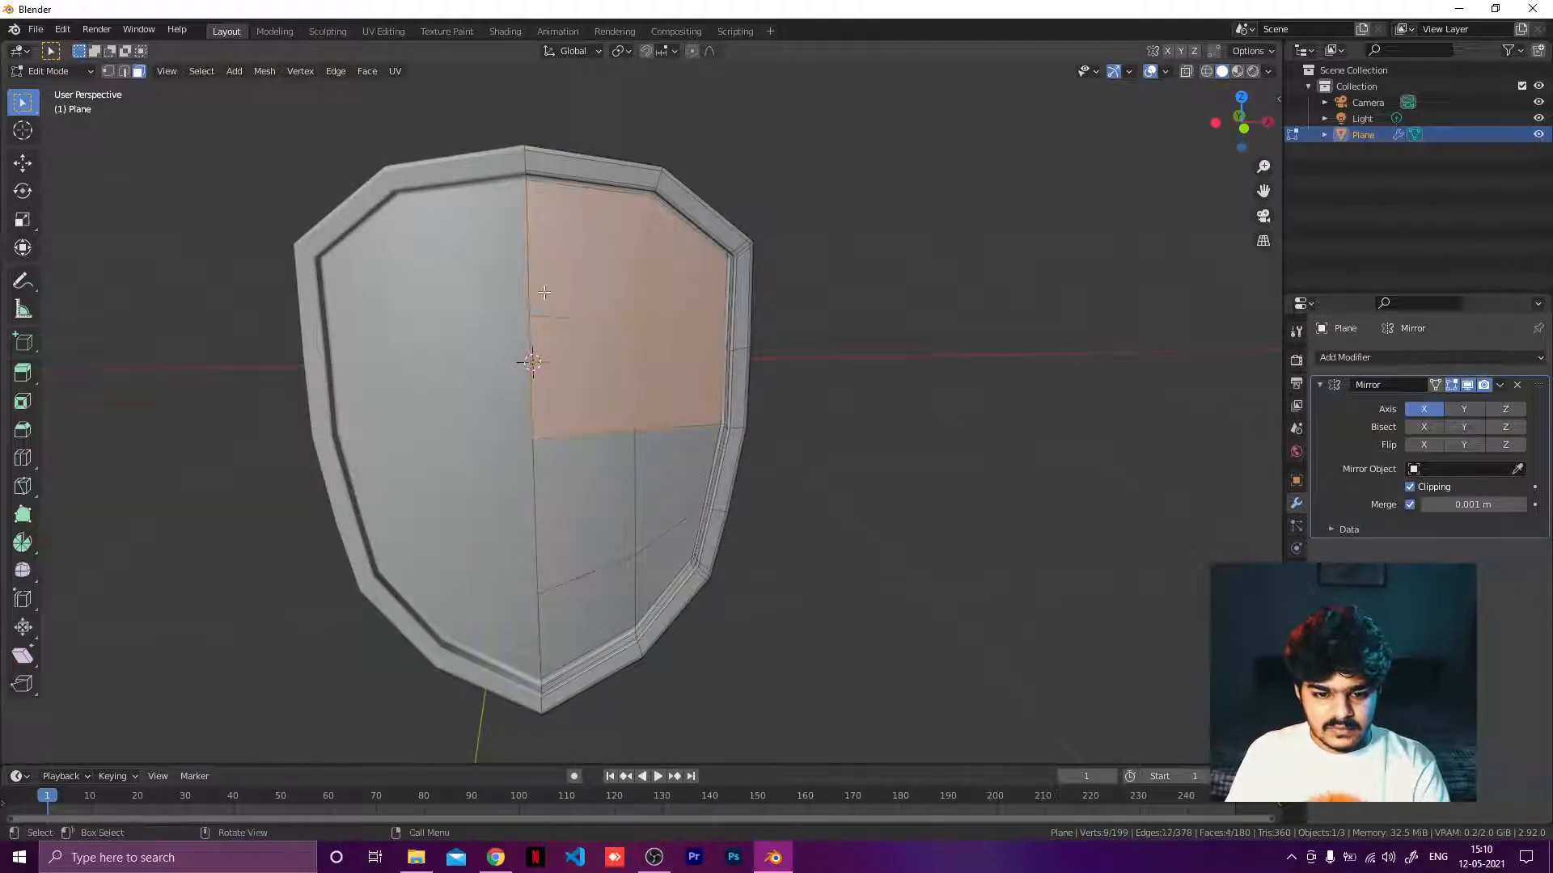
{"action": "left_click", "coordinate": [107, 71]}
{"action": "left_click", "coordinate": [643, 321]}
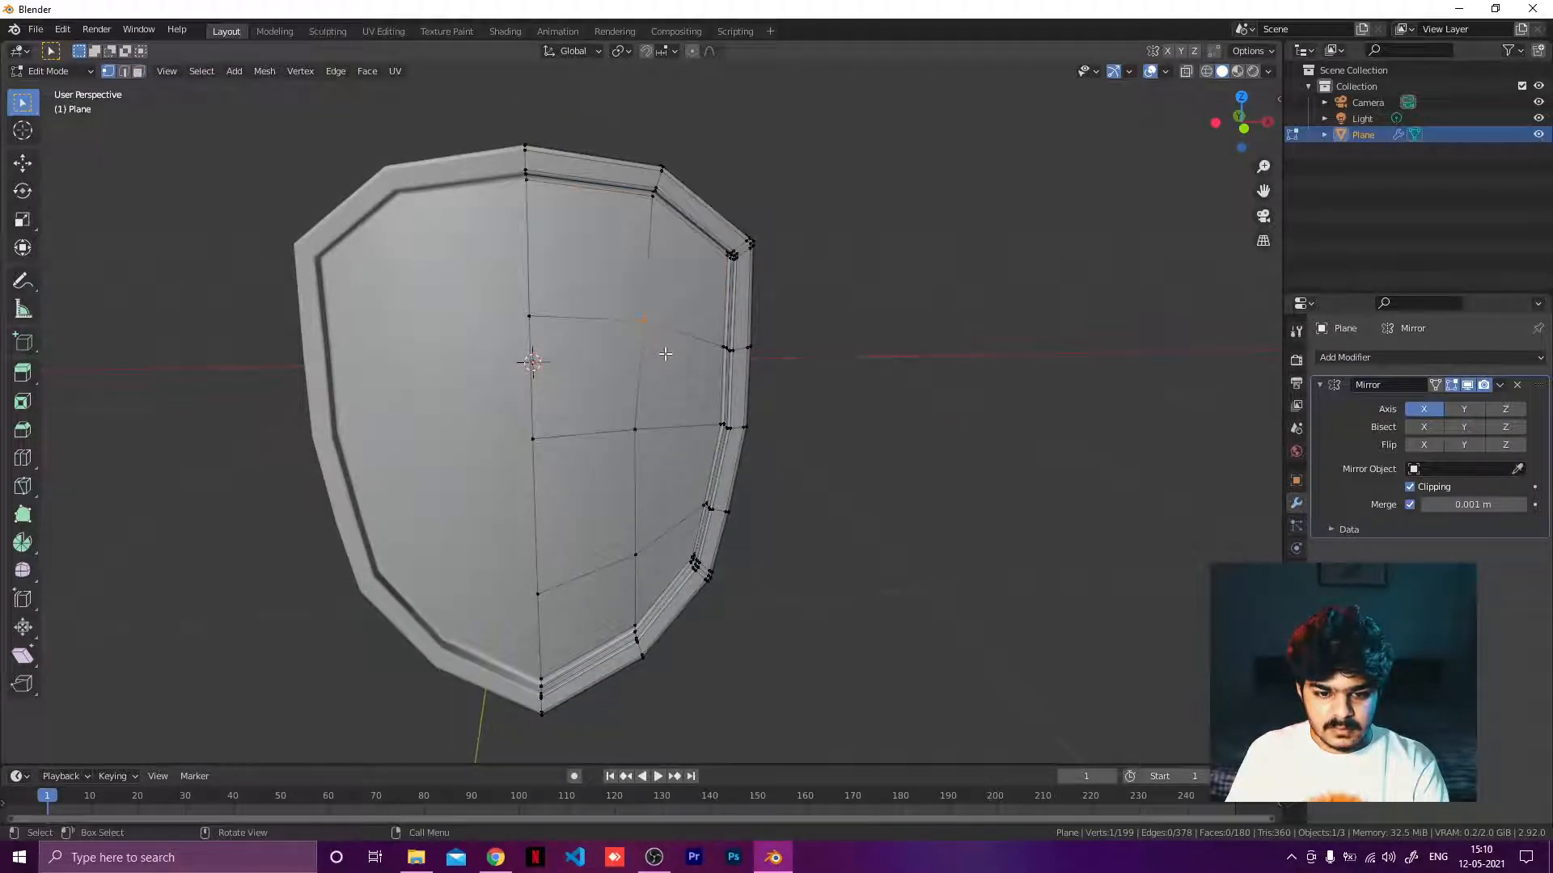
{"action": "key", "text": "g"}
{"action": "left_click", "coordinate": [665, 340]}
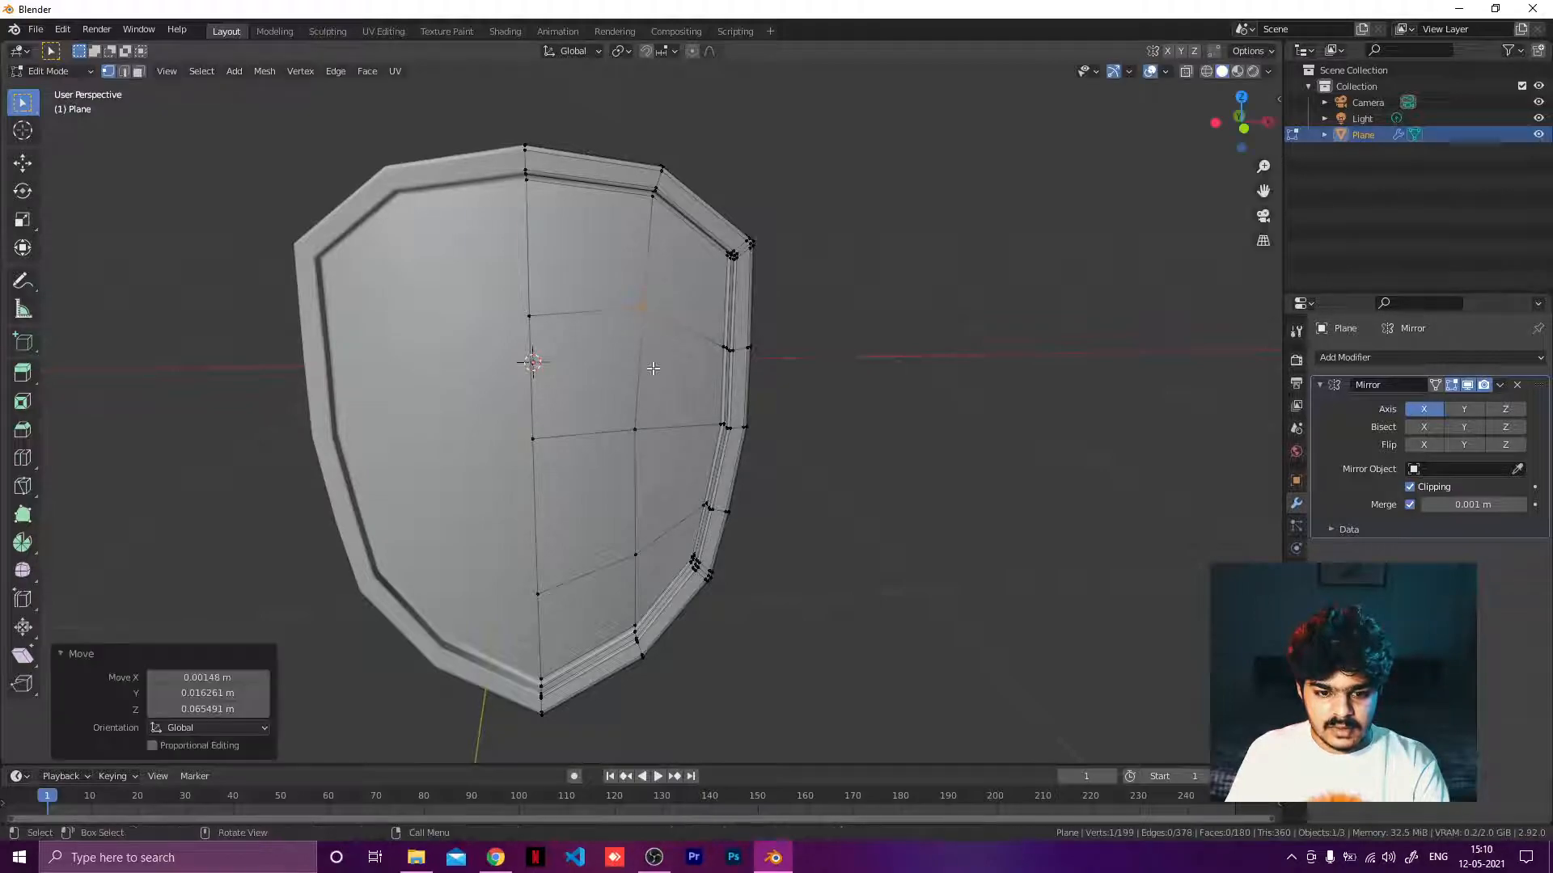
{"action": "left_click_drag", "start_coordinate": [630, 411], "coordinate": [652, 450]}
{"action": "key", "text": "g"}
{"action": "left_click", "coordinate": [662, 441]}
Reposition four more vertices on the inner panel's right half to straighten its grid lines.
{"action": "left_click_drag", "start_coordinate": [629, 296], "coordinate": [658, 349]}
{"action": "key", "text": "g"}
{"action": "left_click", "coordinate": [650, 371]}
{"action": "left_click_drag", "start_coordinate": [624, 540], "coordinate": [647, 566]}
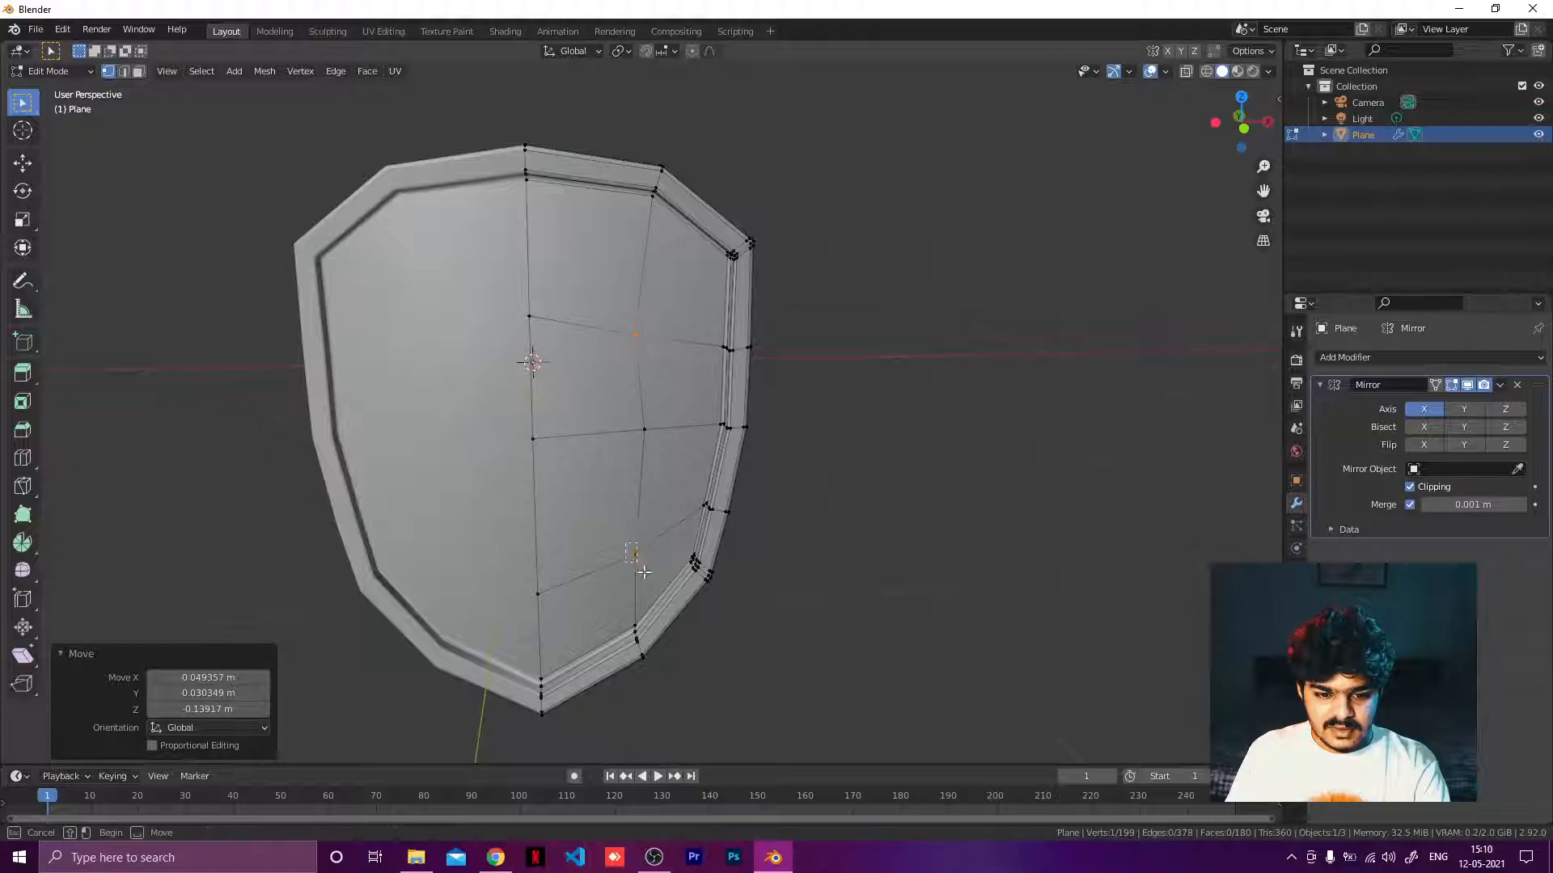
{"action": "key", "text": "g"}
{"action": "left_click", "coordinate": [639, 567]}
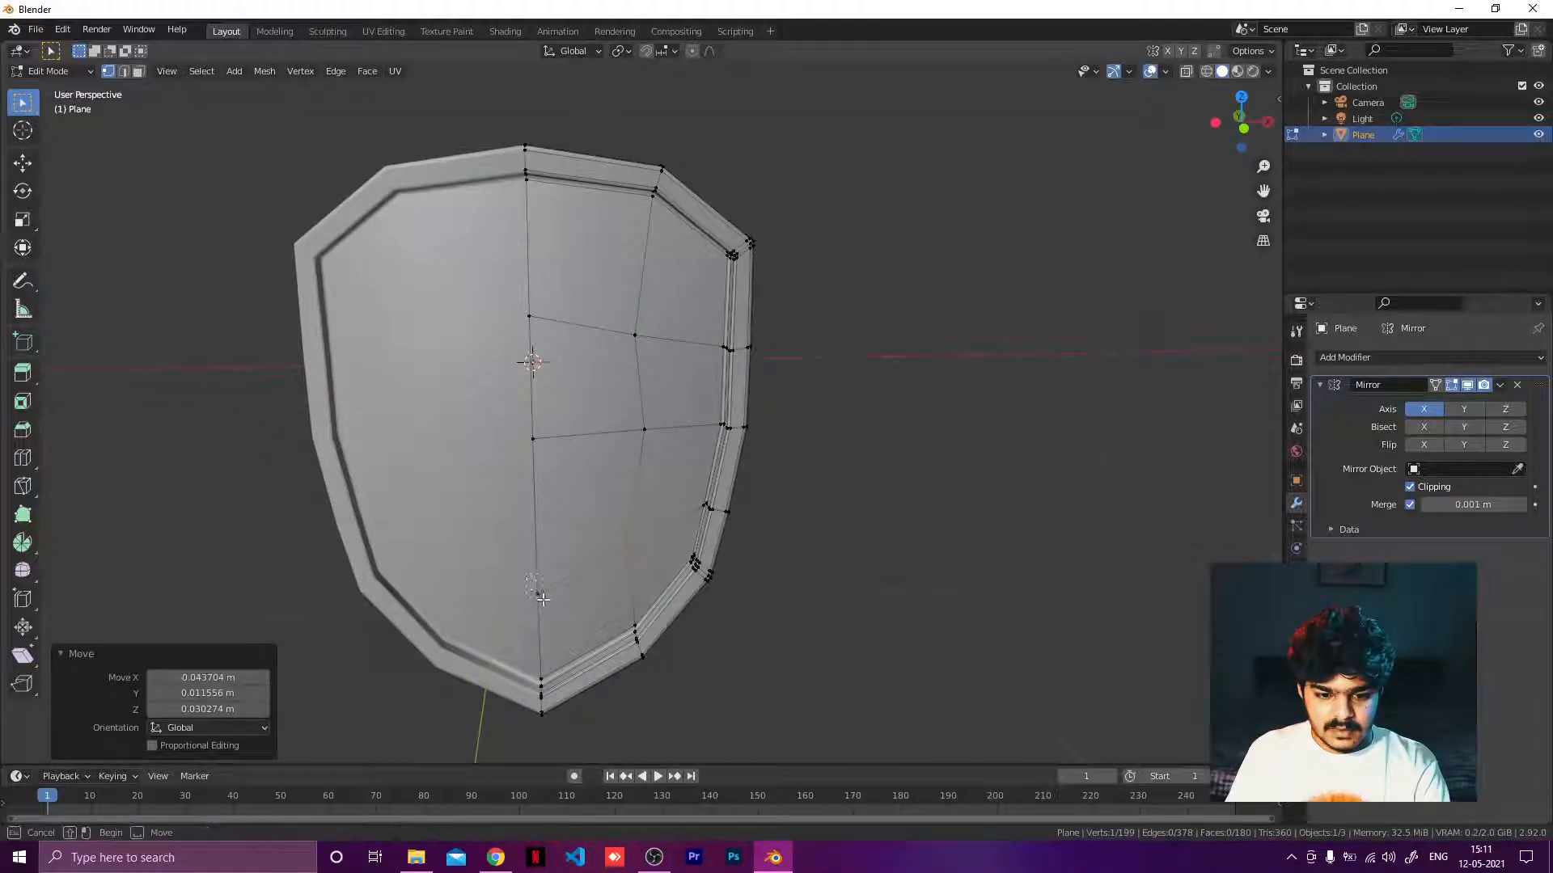
{"action": "key", "text": "g"}
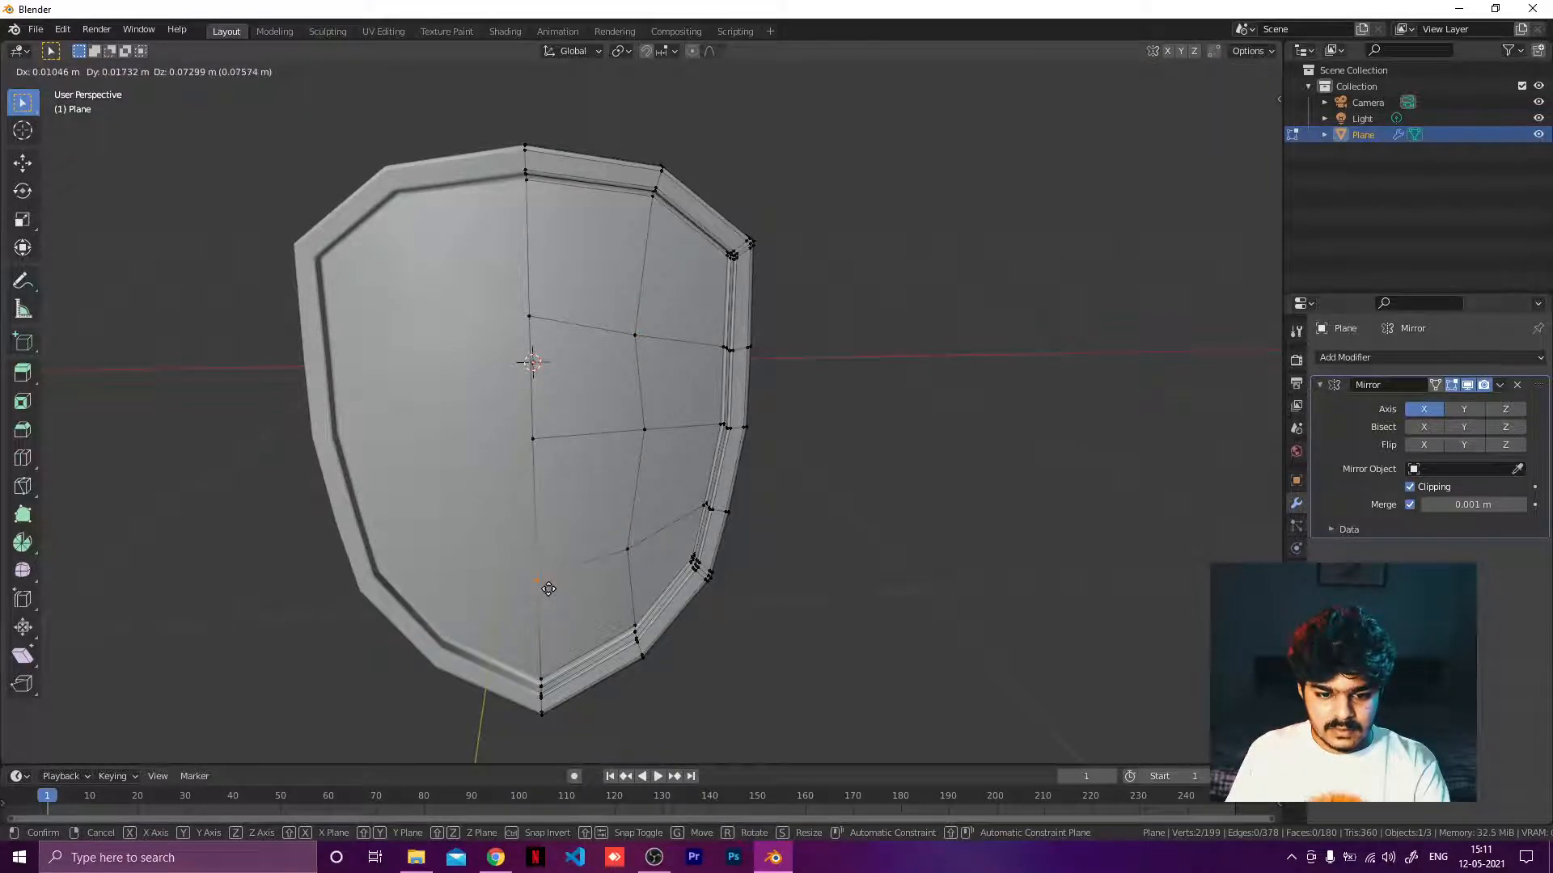
{"action": "left_click", "coordinate": [549, 591]}
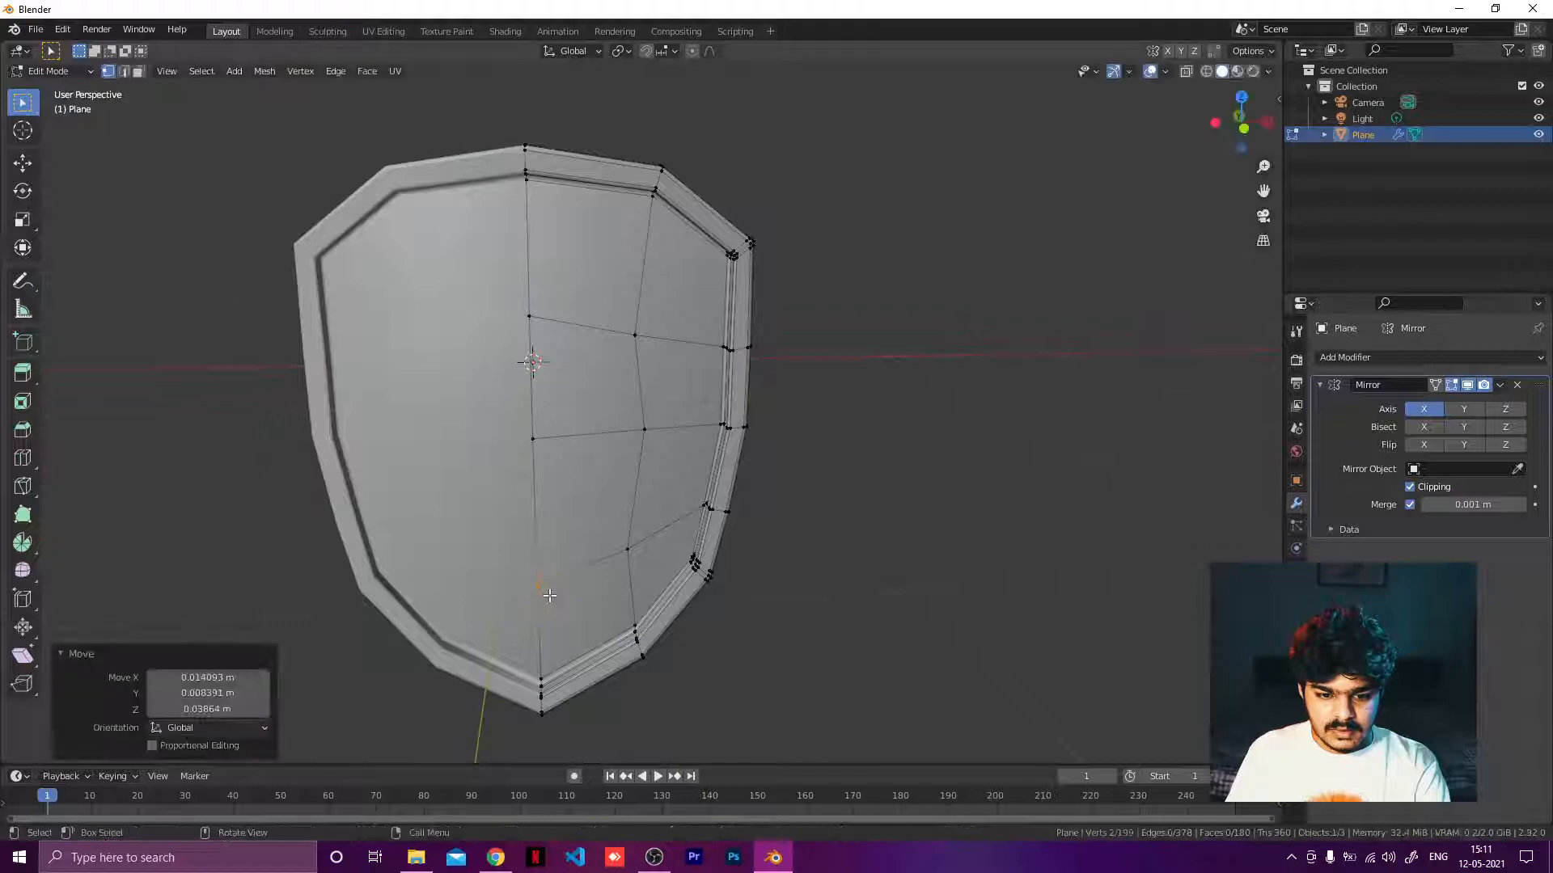
{"action": "left_click", "coordinate": [542, 316]}
{"action": "left_click", "coordinate": [637, 337]}
{"action": "key", "text": "g"}
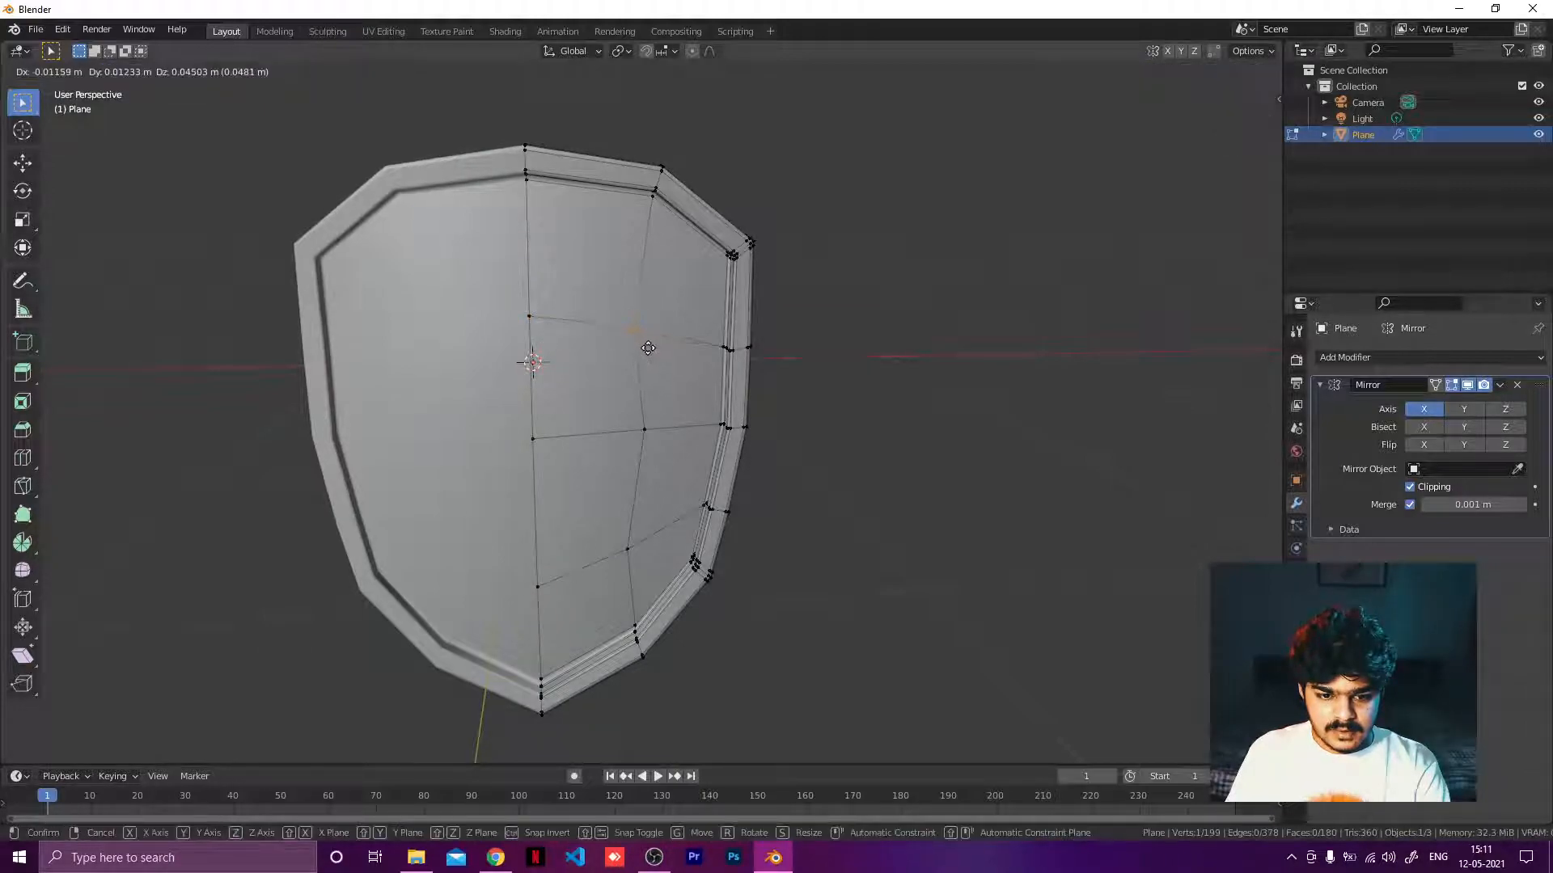
{"action": "left_click", "coordinate": [645, 348]}
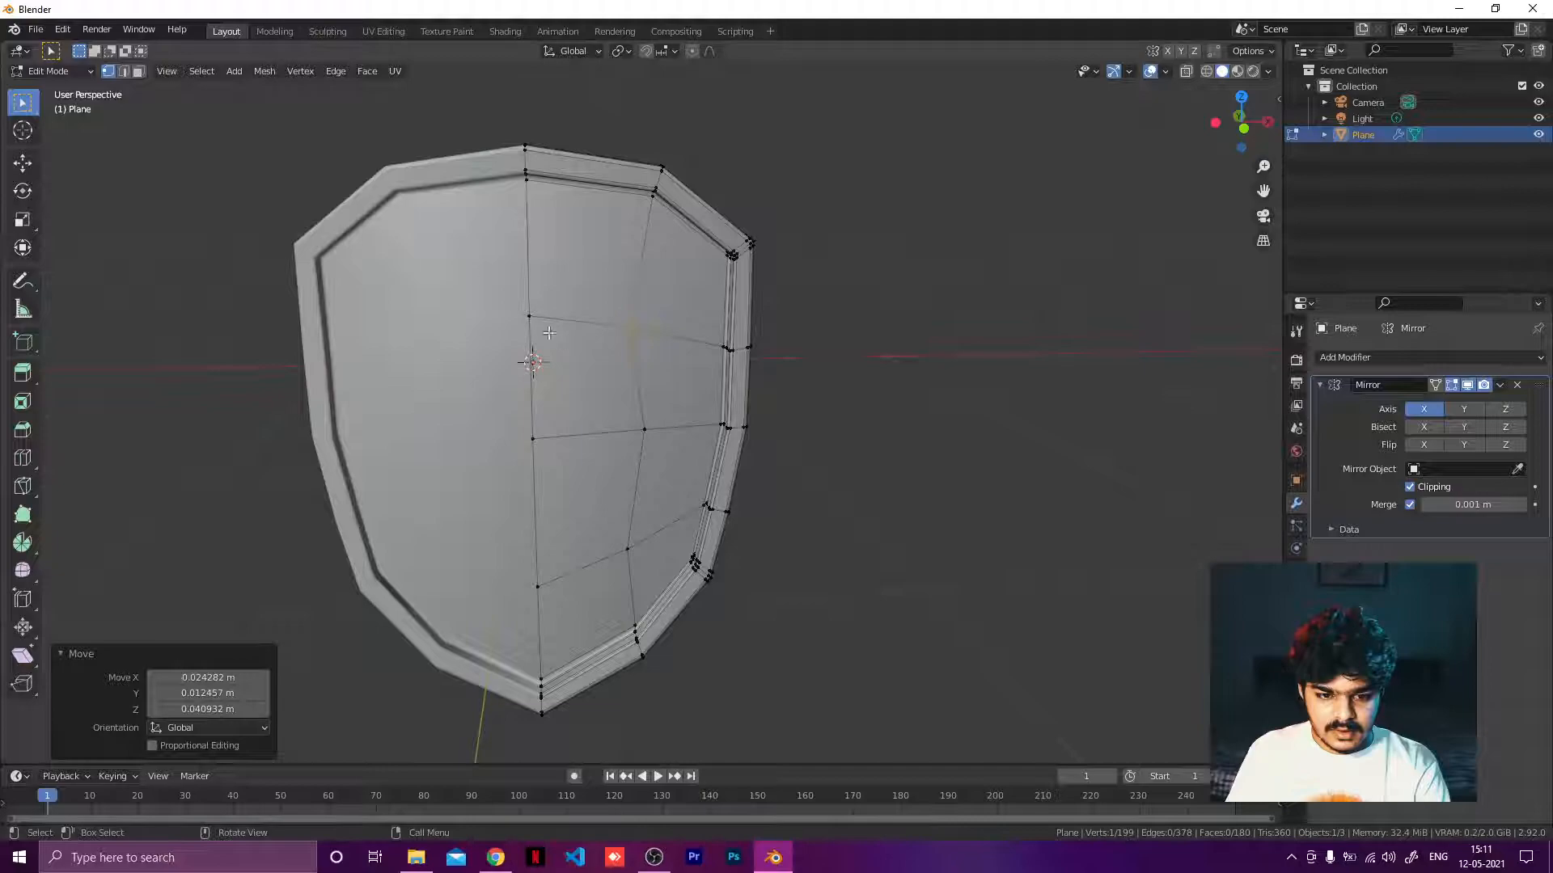
Select two faces in the inner panel's right column and extrude them about 0.04 m along Y.
{"action": "left_click", "coordinate": [575, 376]}
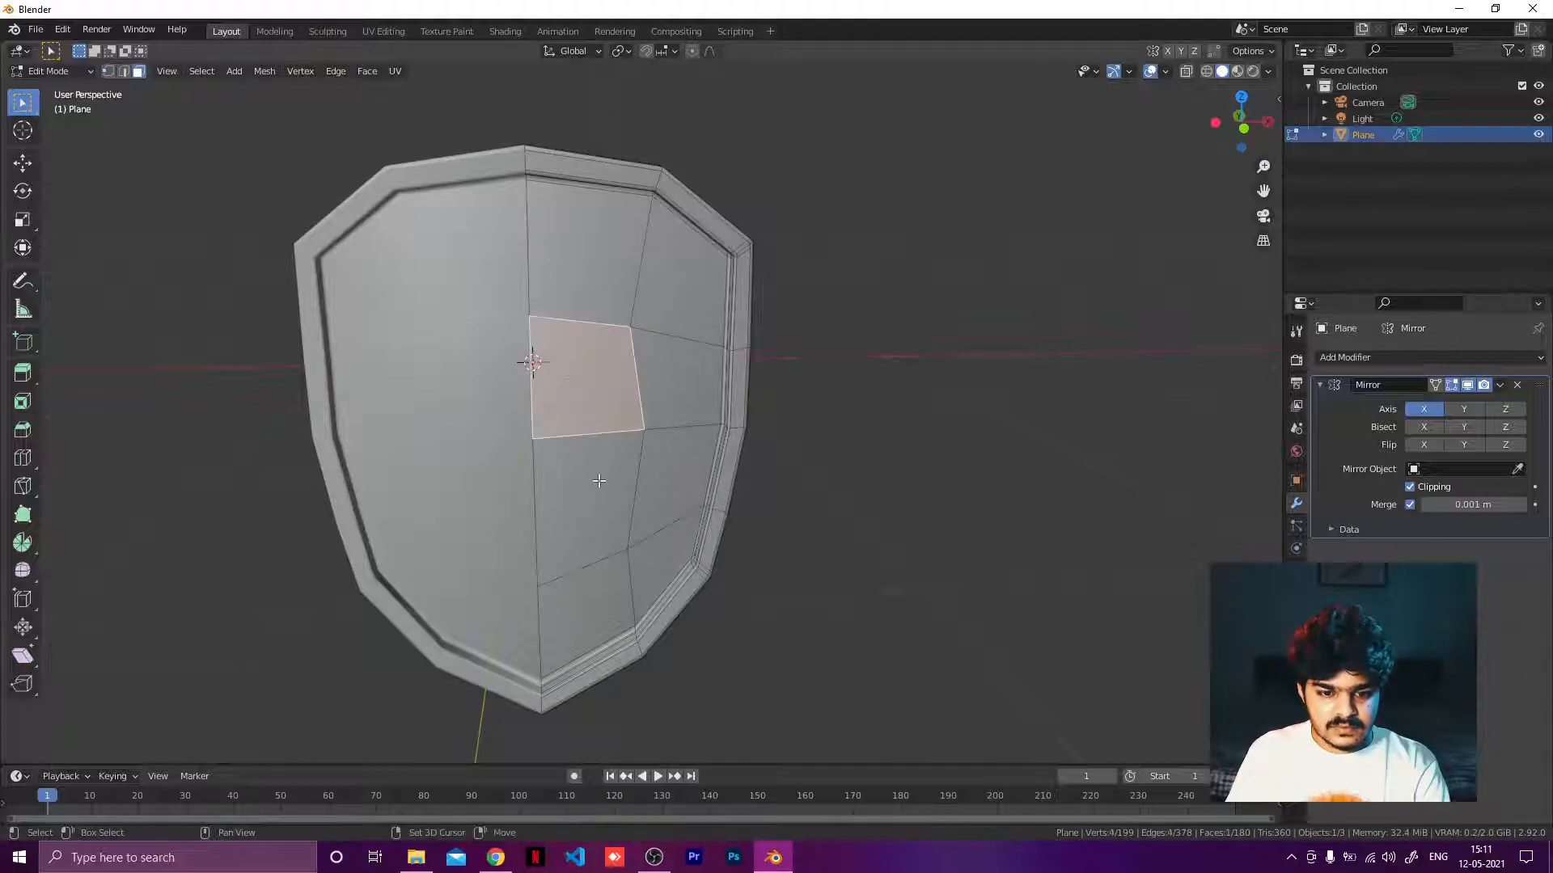
{"action": "left_click", "coordinate": [583, 505], "text": "shift"}
{"action": "middle_click_drag", "start_coordinate": [582, 505], "coordinate": [500, 434]}
{"action": "key", "text": "e"}
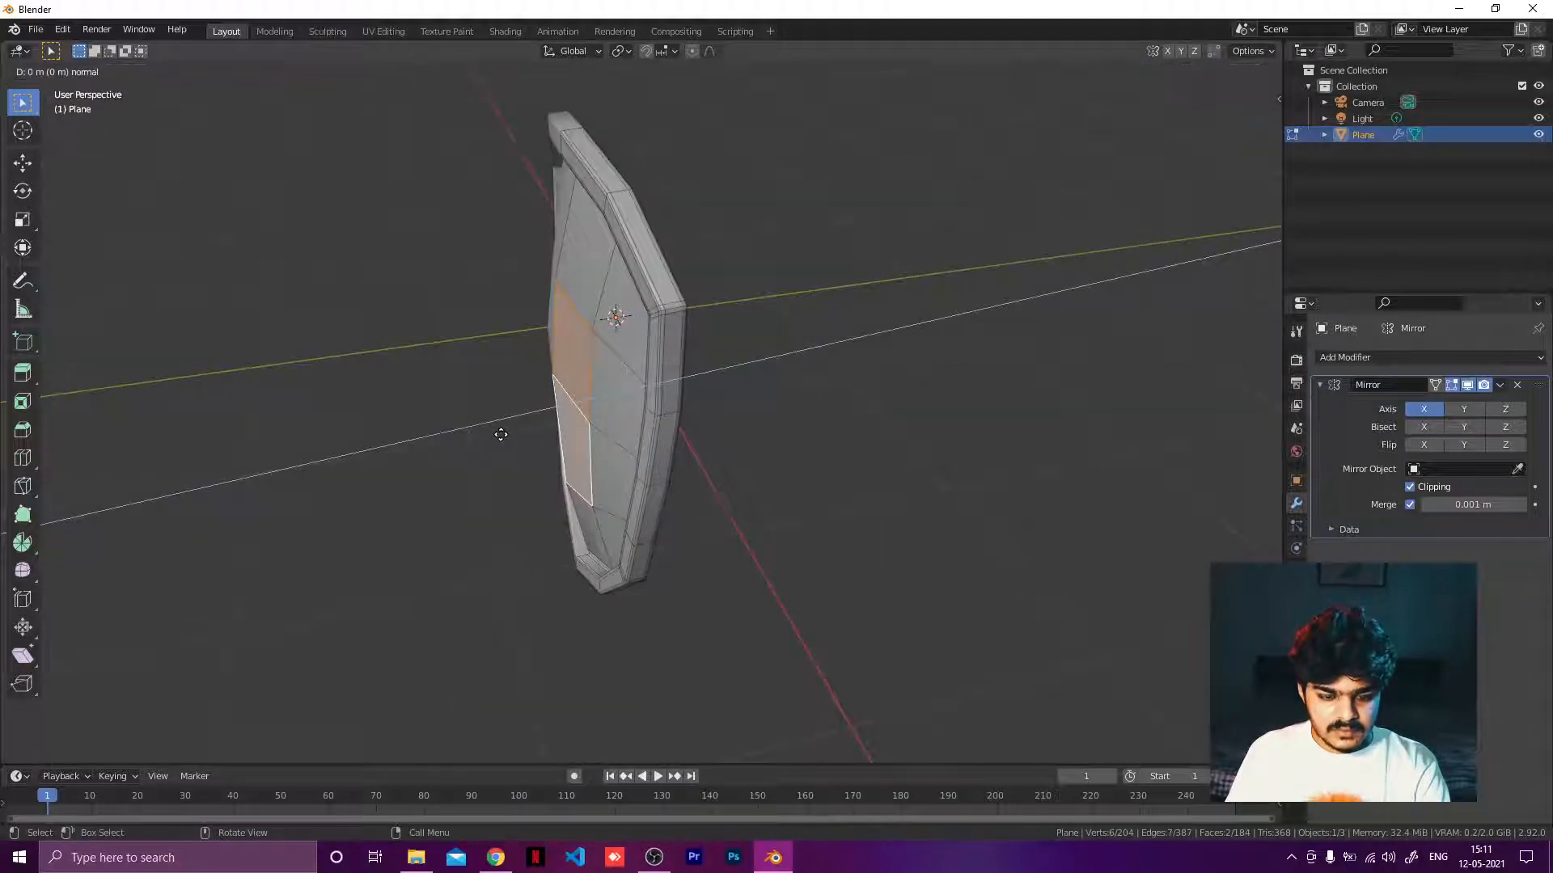
{"action": "key", "text": "y"}
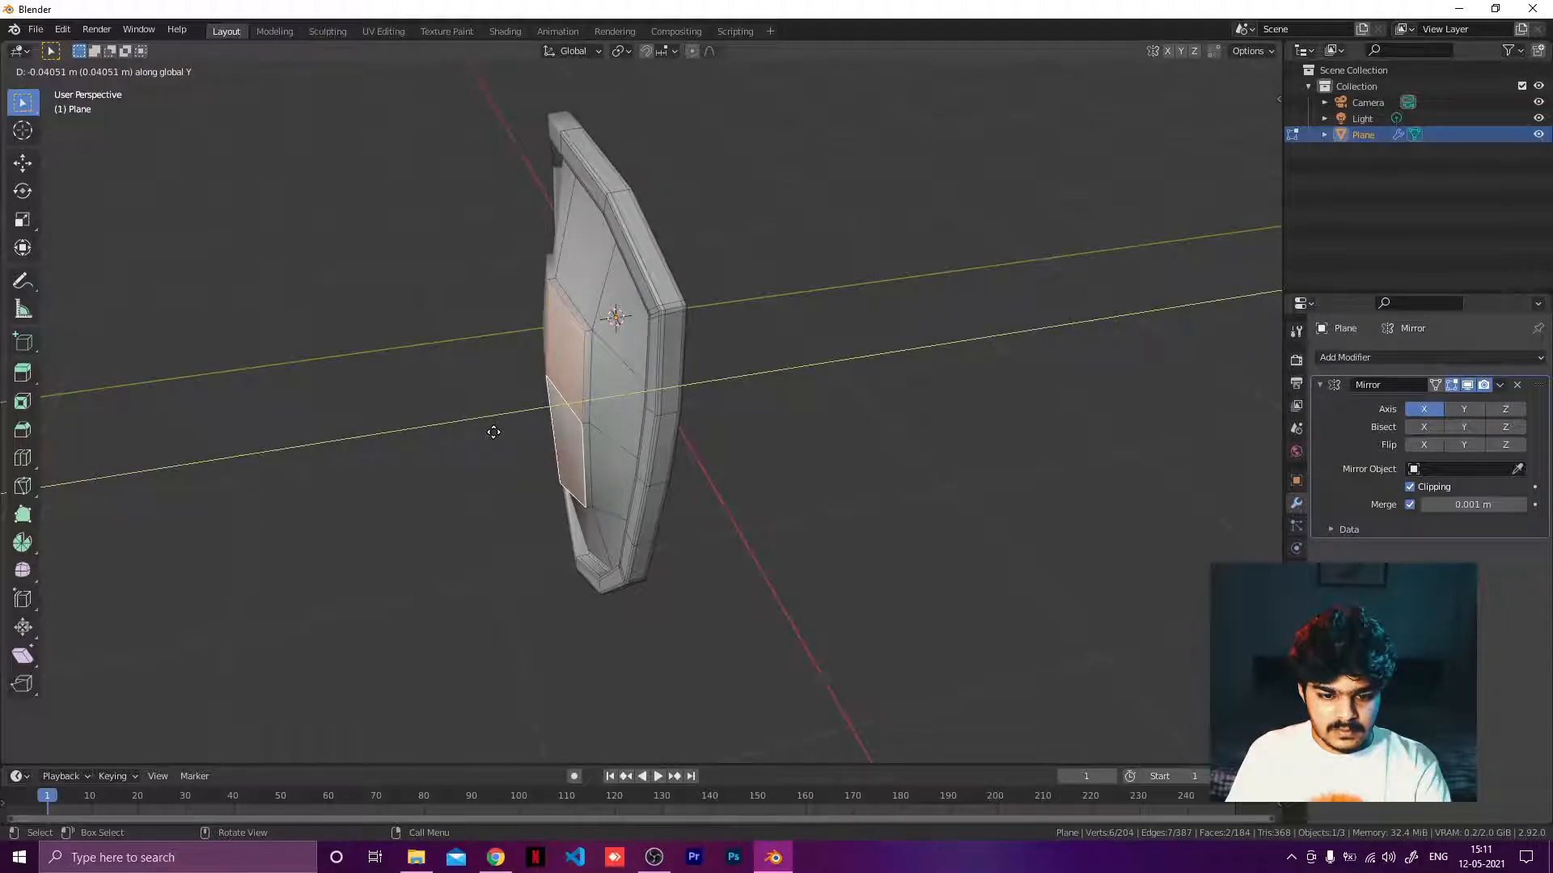
{"action": "left_click", "coordinate": [493, 431]}
{"action": "scroll", "coordinate": [580, 386], "scroll_direction": "up", "scroll_amount": 2}
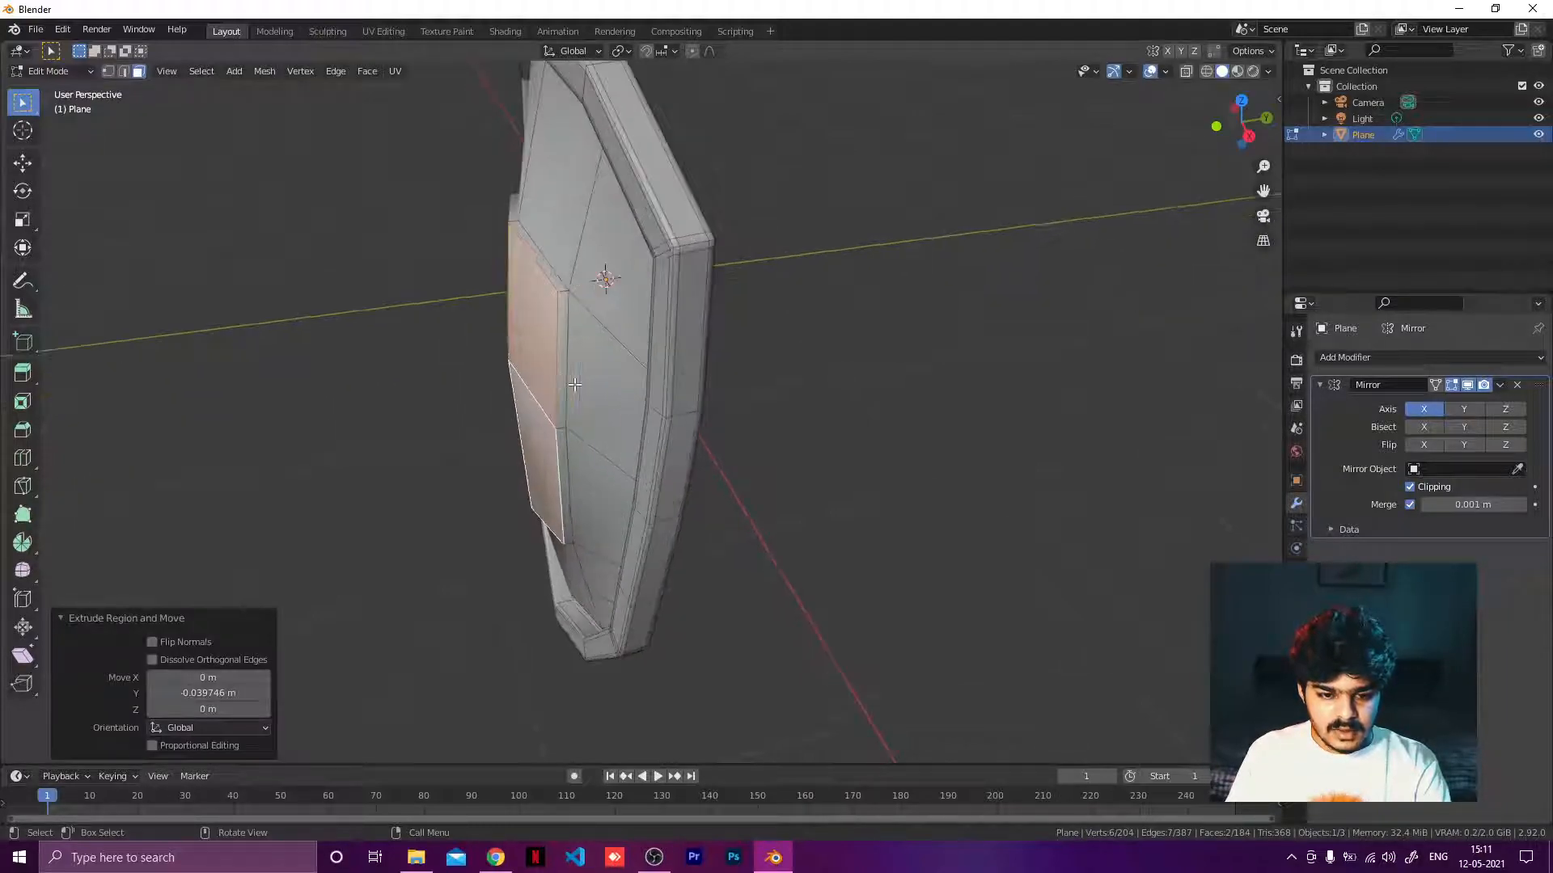
Inset the two extruded faces with Boundary and Offset Even at a thickness of about 0.17 m.
{"action": "middle_click_drag", "start_coordinate": [580, 386], "coordinate": [734, 380]}
{"action": "key", "text": "i"}
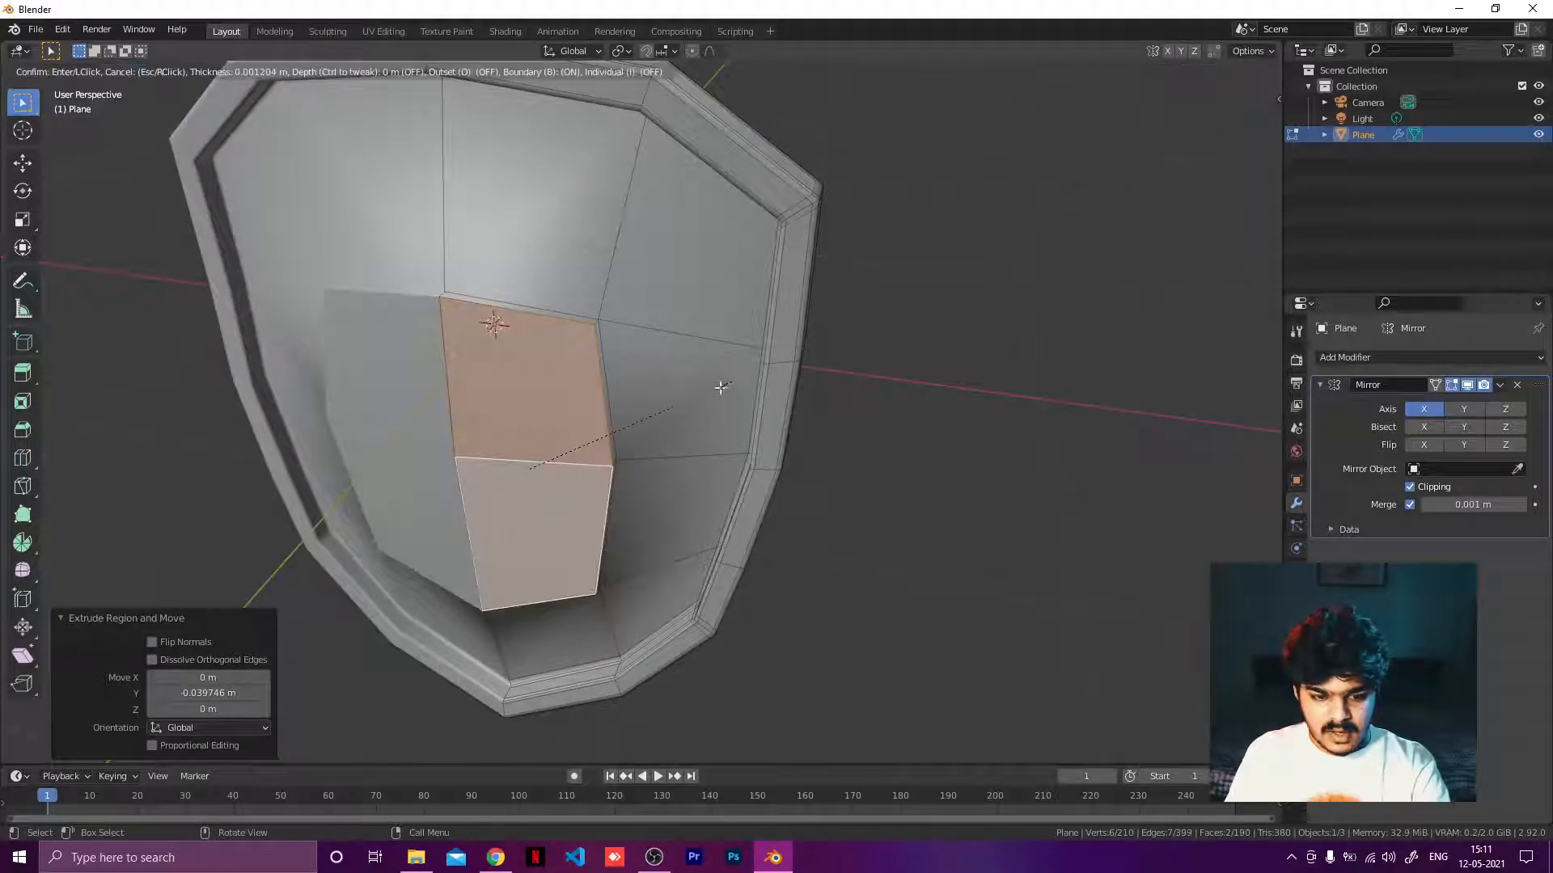
{"action": "key", "text": "i"}
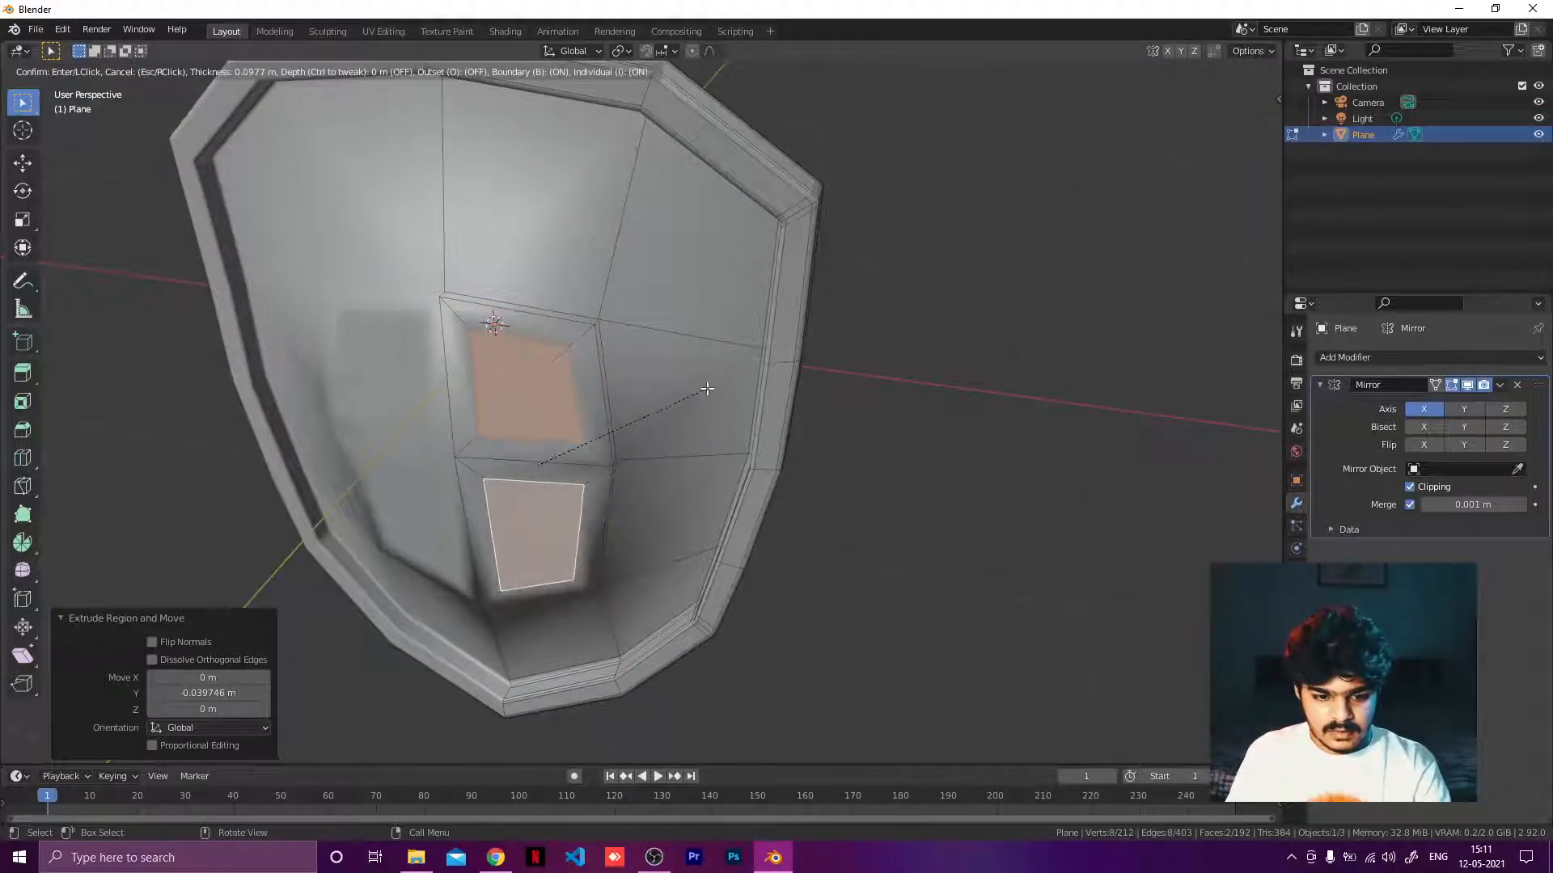
{"action": "key", "text": "i"}
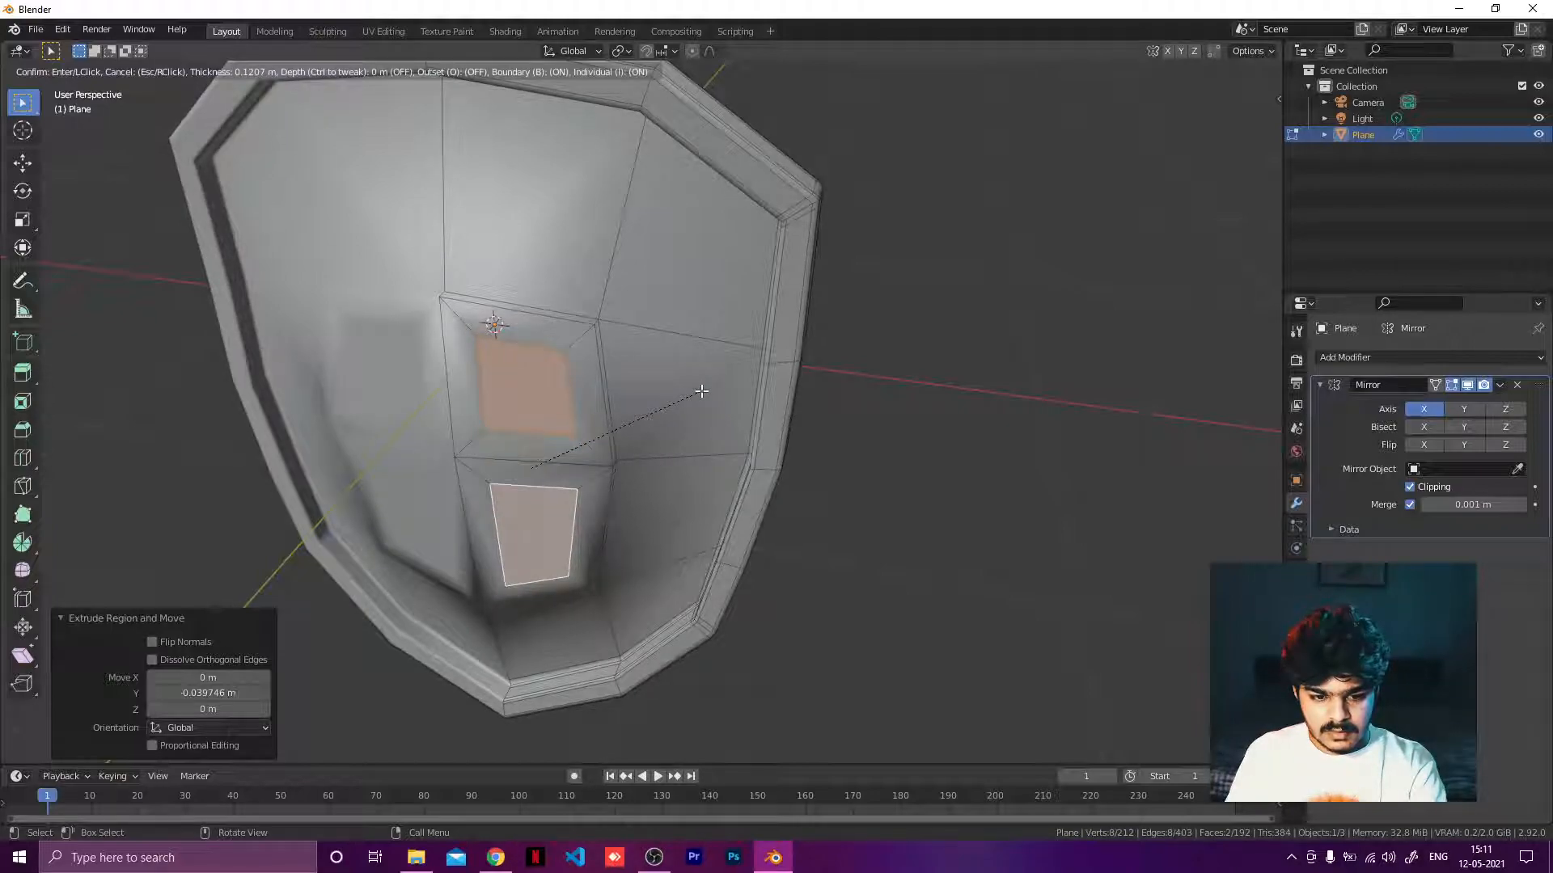
{"action": "key", "text": "i"}
{"action": "key", "text": "i"}
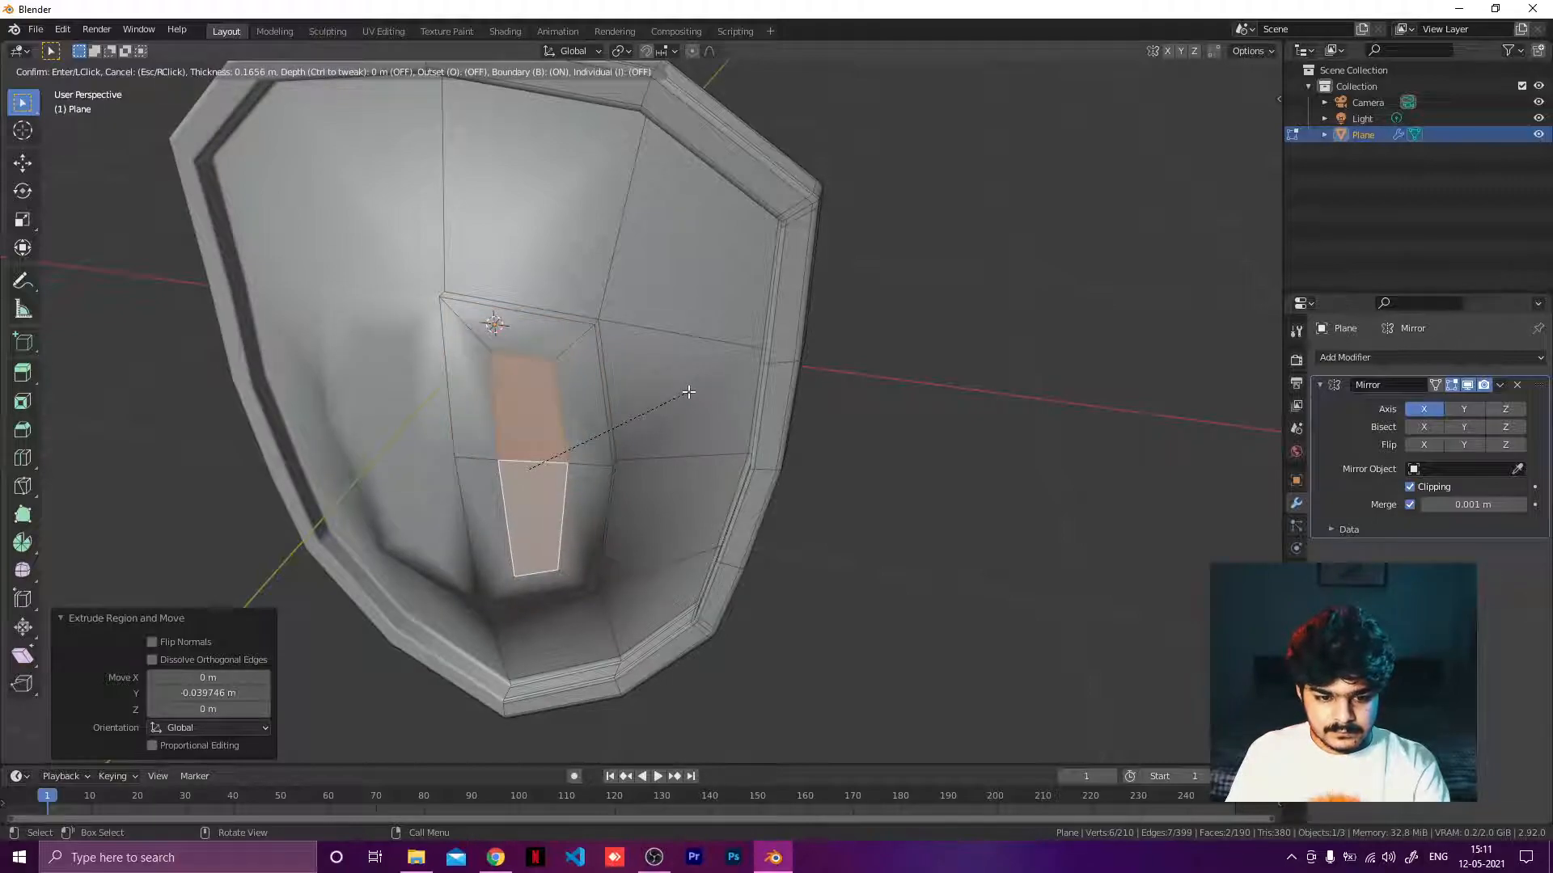
{"action": "left_click", "coordinate": [688, 392]}
{"action": "middle_click_drag", "start_coordinate": [688, 392], "coordinate": [502, 388]}
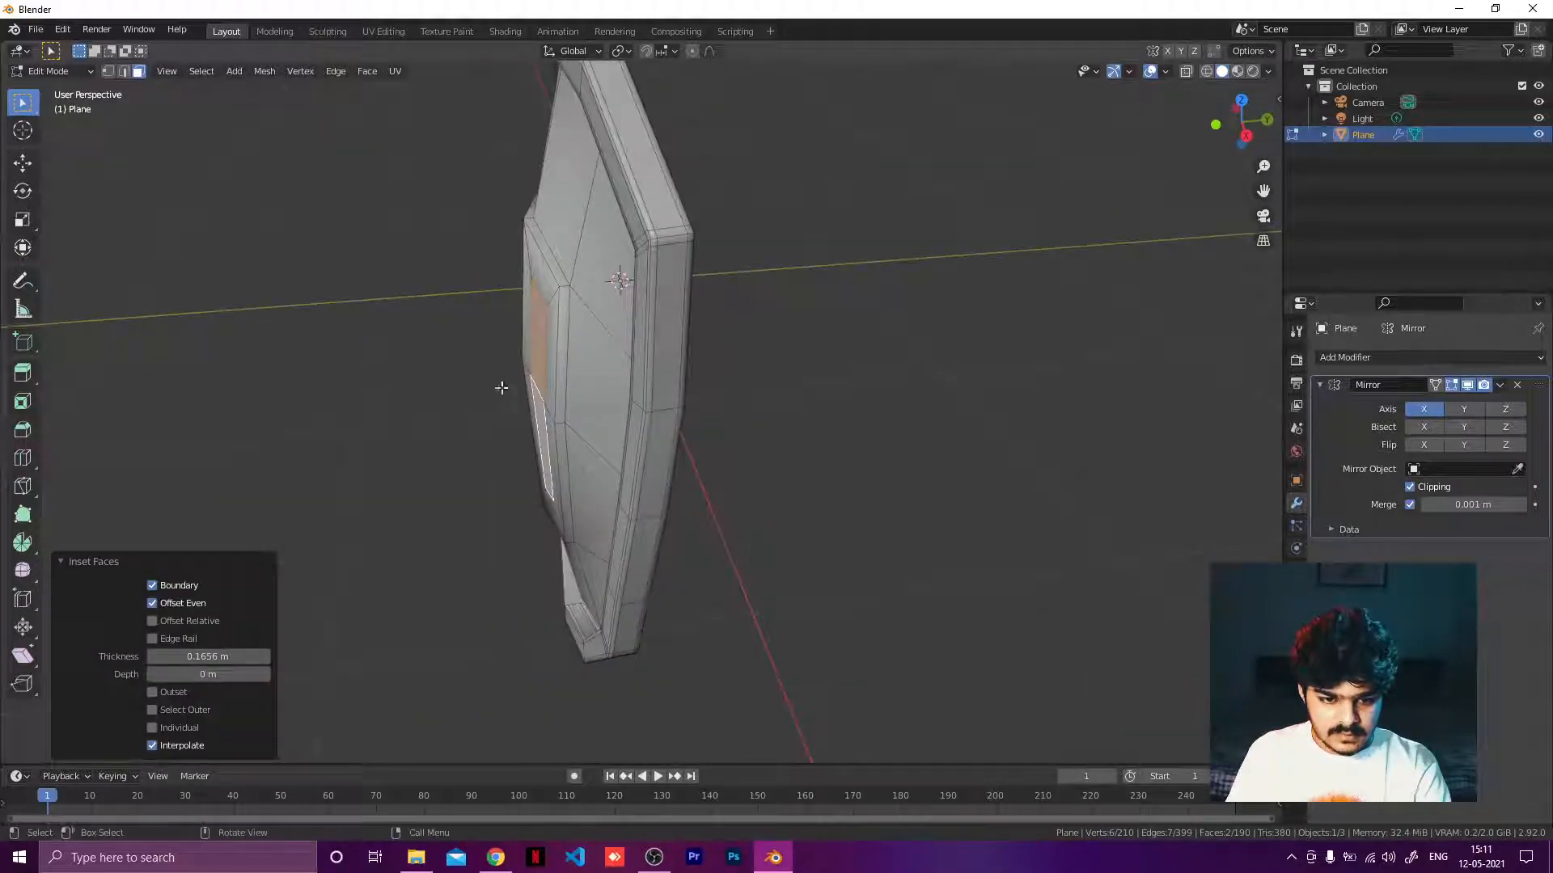
{"action": "key", "text": "g"}
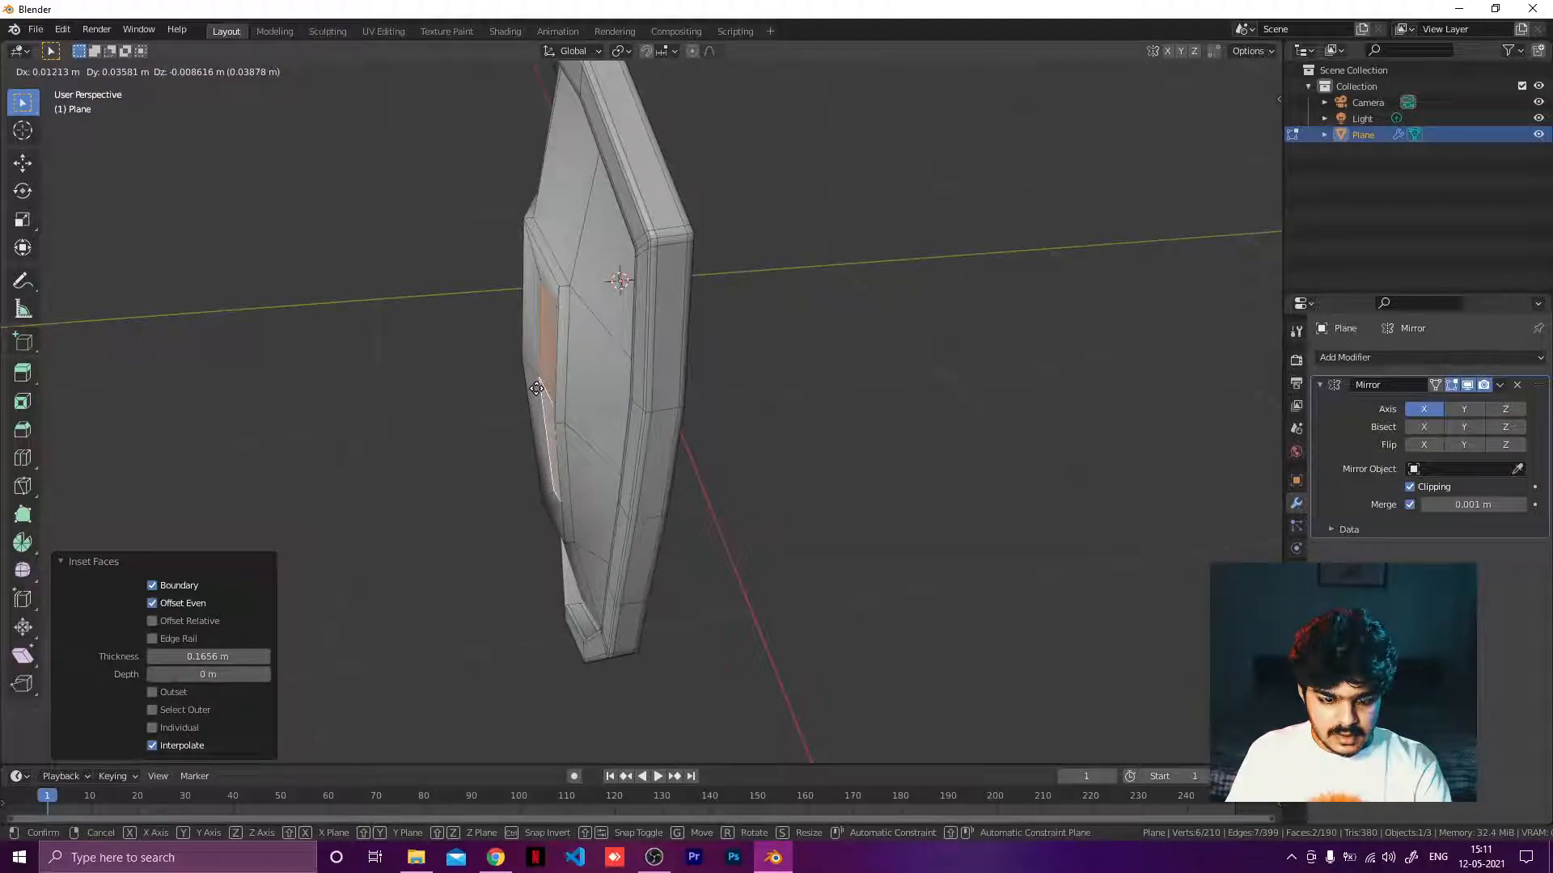
{"action": "key", "text": "r"}
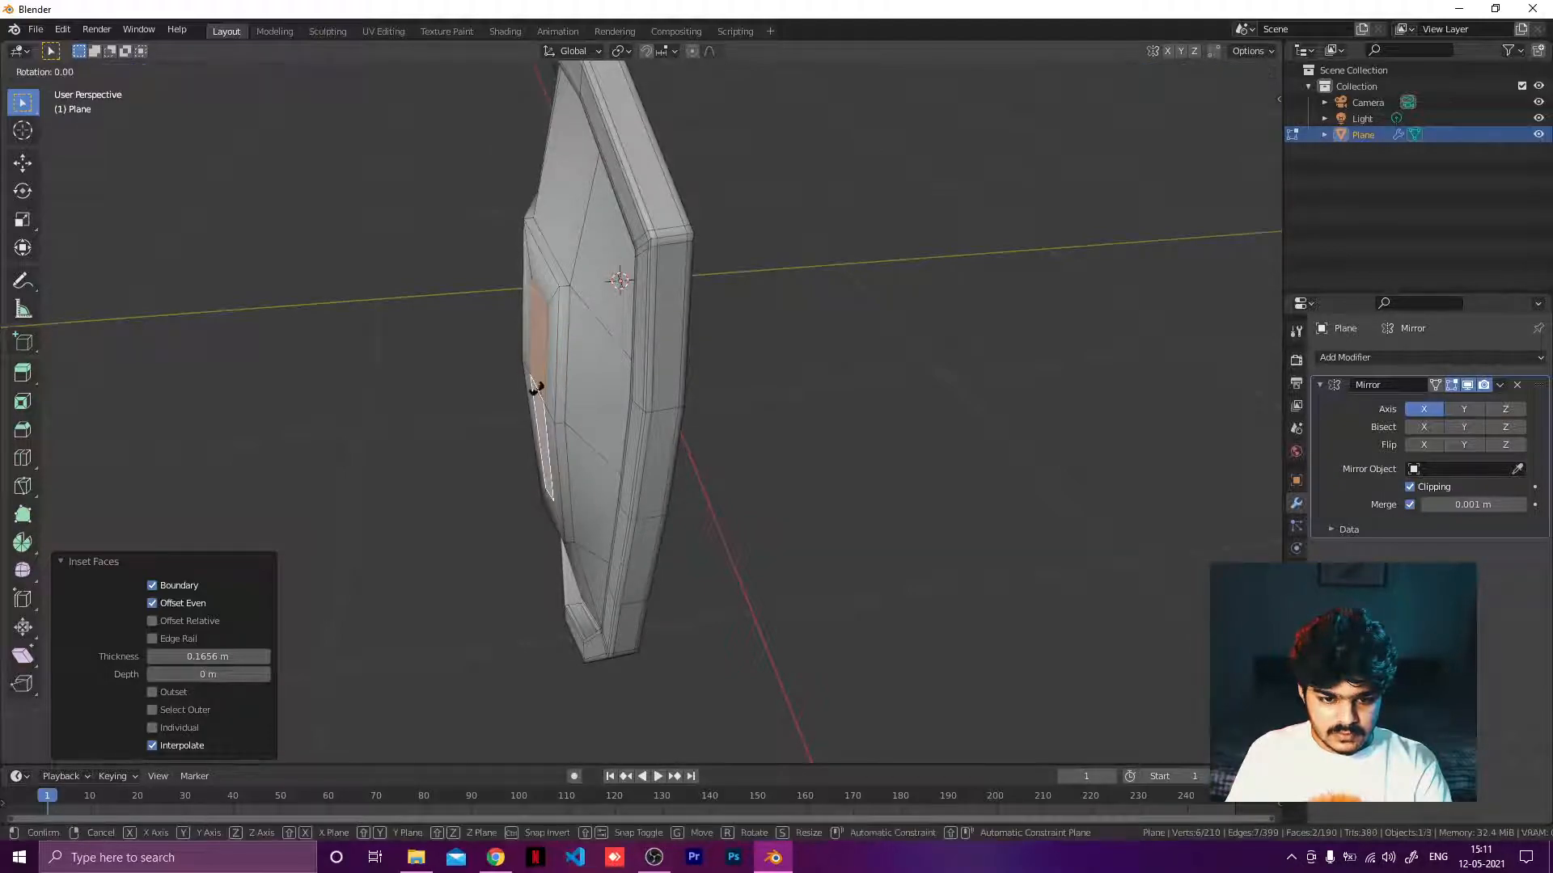
{"action": "key", "text": "Escape"}
Extrude the inset faces about 0.03 m inward along their normals.
{"action": "key", "text": "e"}
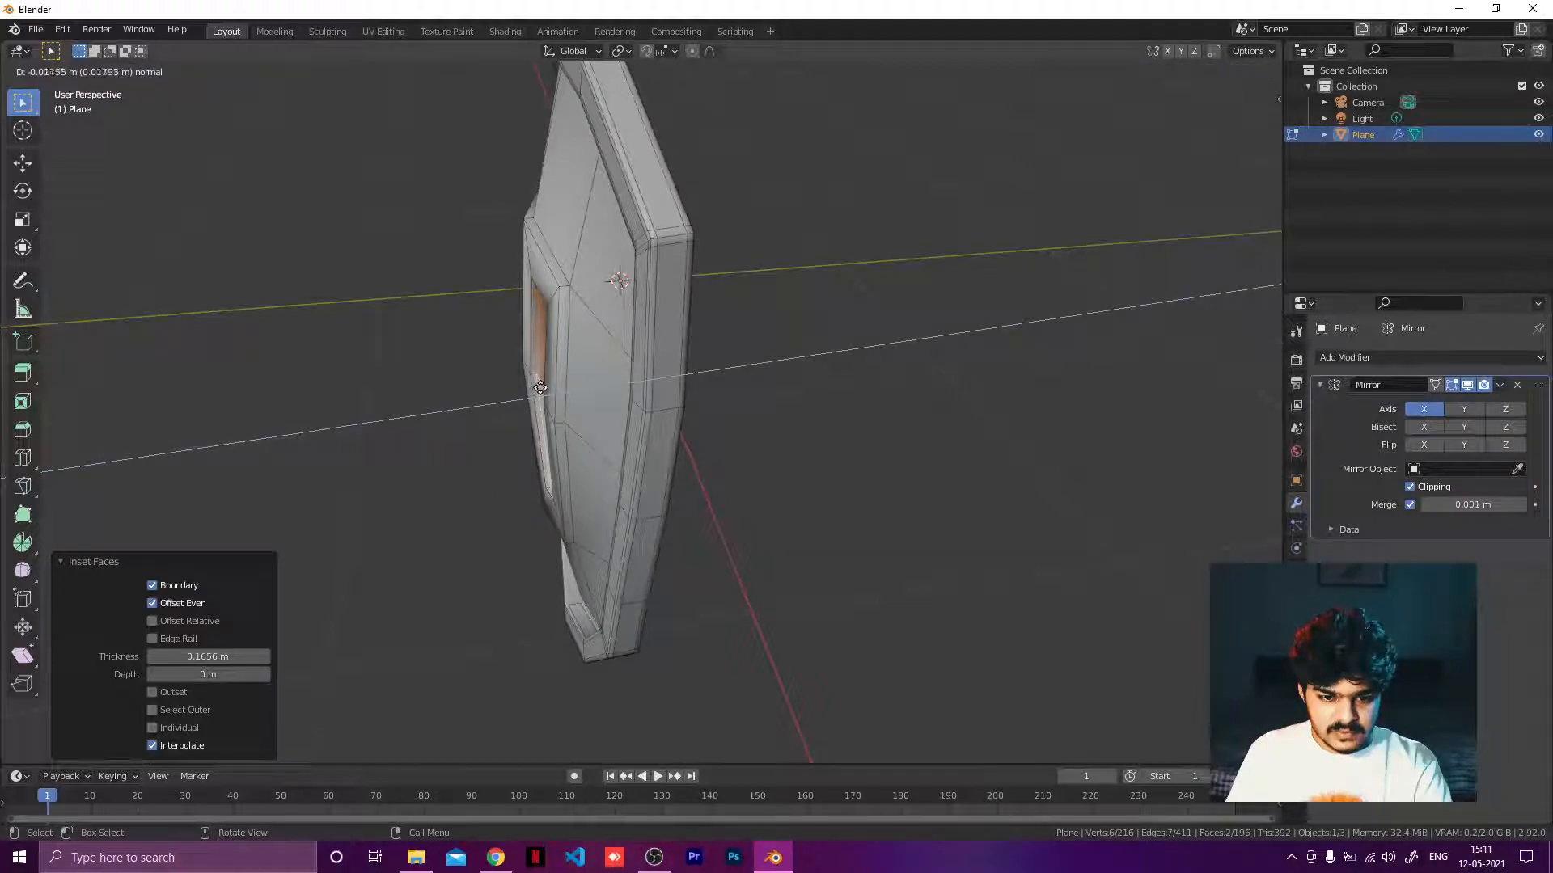
{"action": "left_click", "coordinate": [541, 388]}
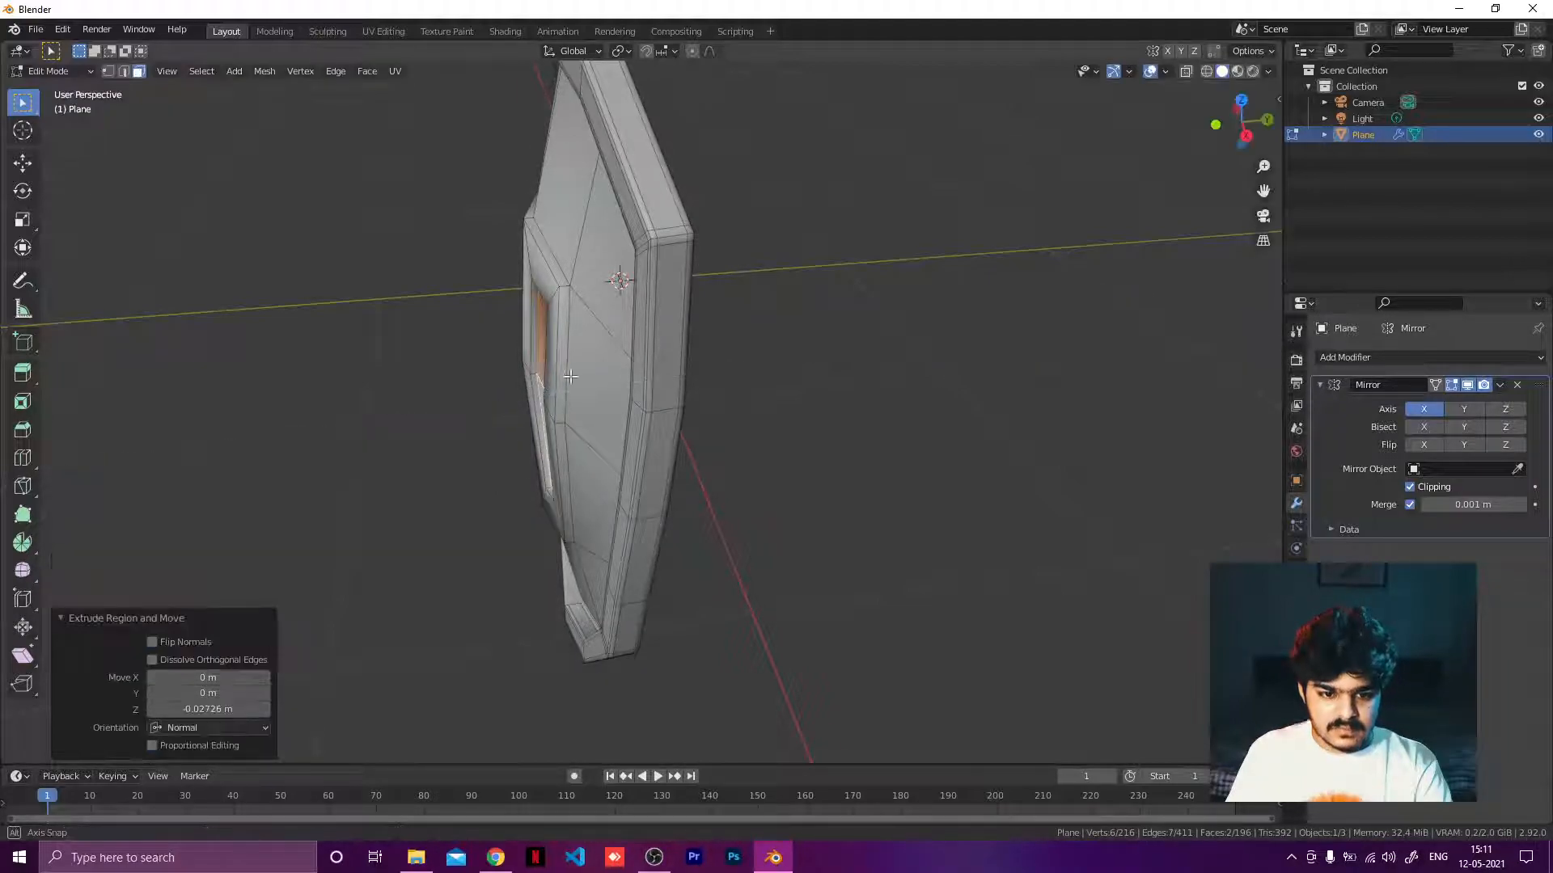
{"action": "mouse_move", "coordinate": [553, 381]}
{"action": "middle_mouse_down"}
{"action": "mouse_move", "coordinate": [728, 330]}
{"action": "mouse_move", "coordinate": [529, 382]}
{"action": "middle_mouse_up"}
{"action": "scroll", "coordinate": [728, 330], "scroll_direction": "down", "scroll_amount": 3}
Switch to edge selection and add a horizontal loop cut on the inner panel just above the raised section.
{"action": "left_click", "coordinate": [530, 382]}
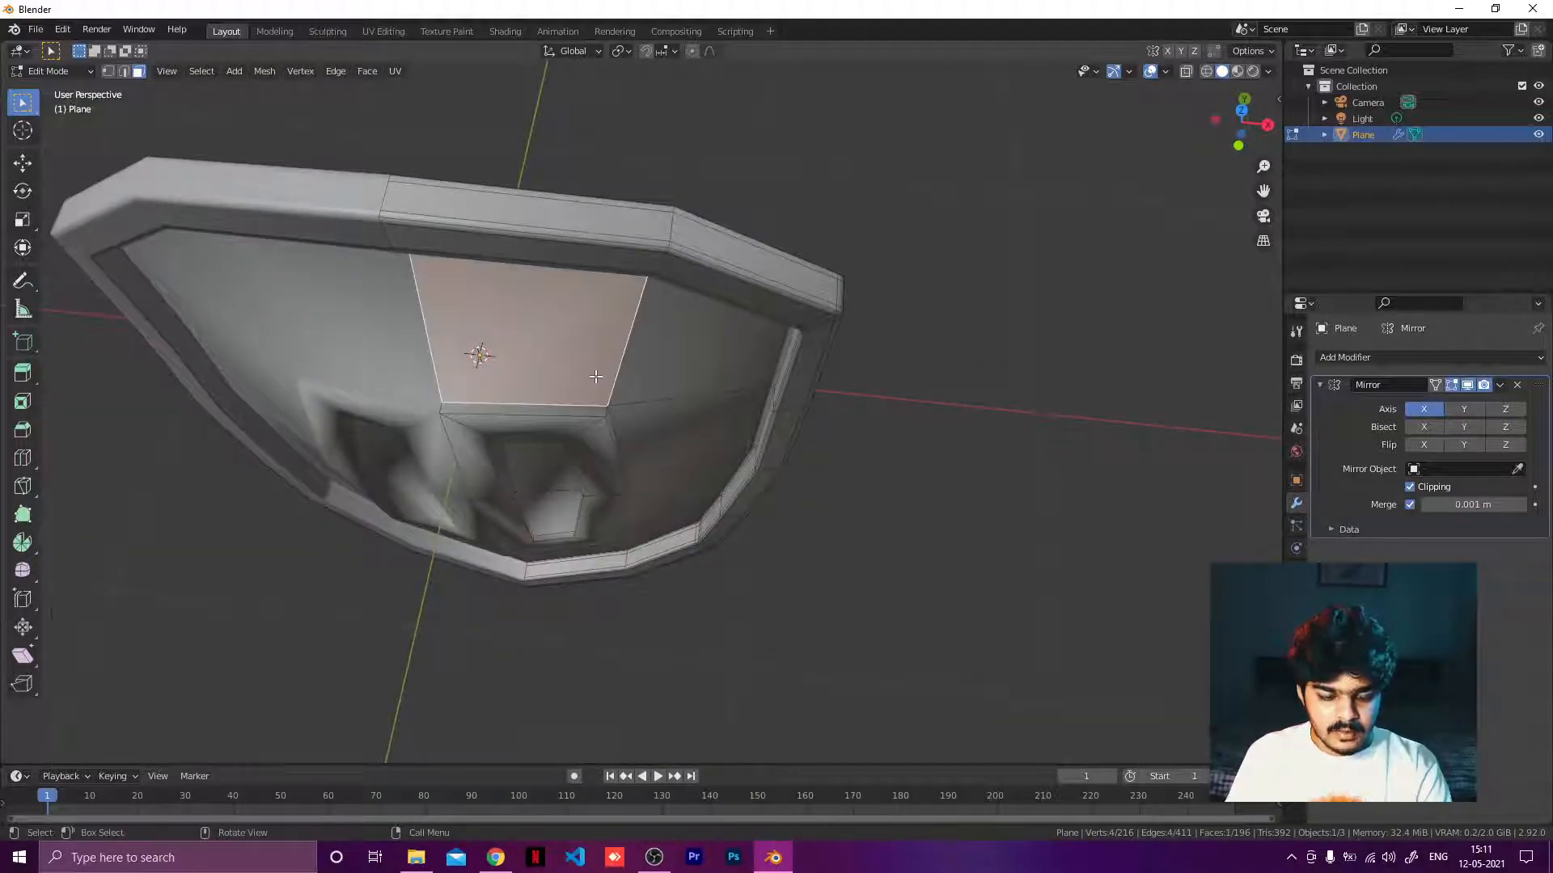
{"action": "left_click", "coordinate": [124, 75]}
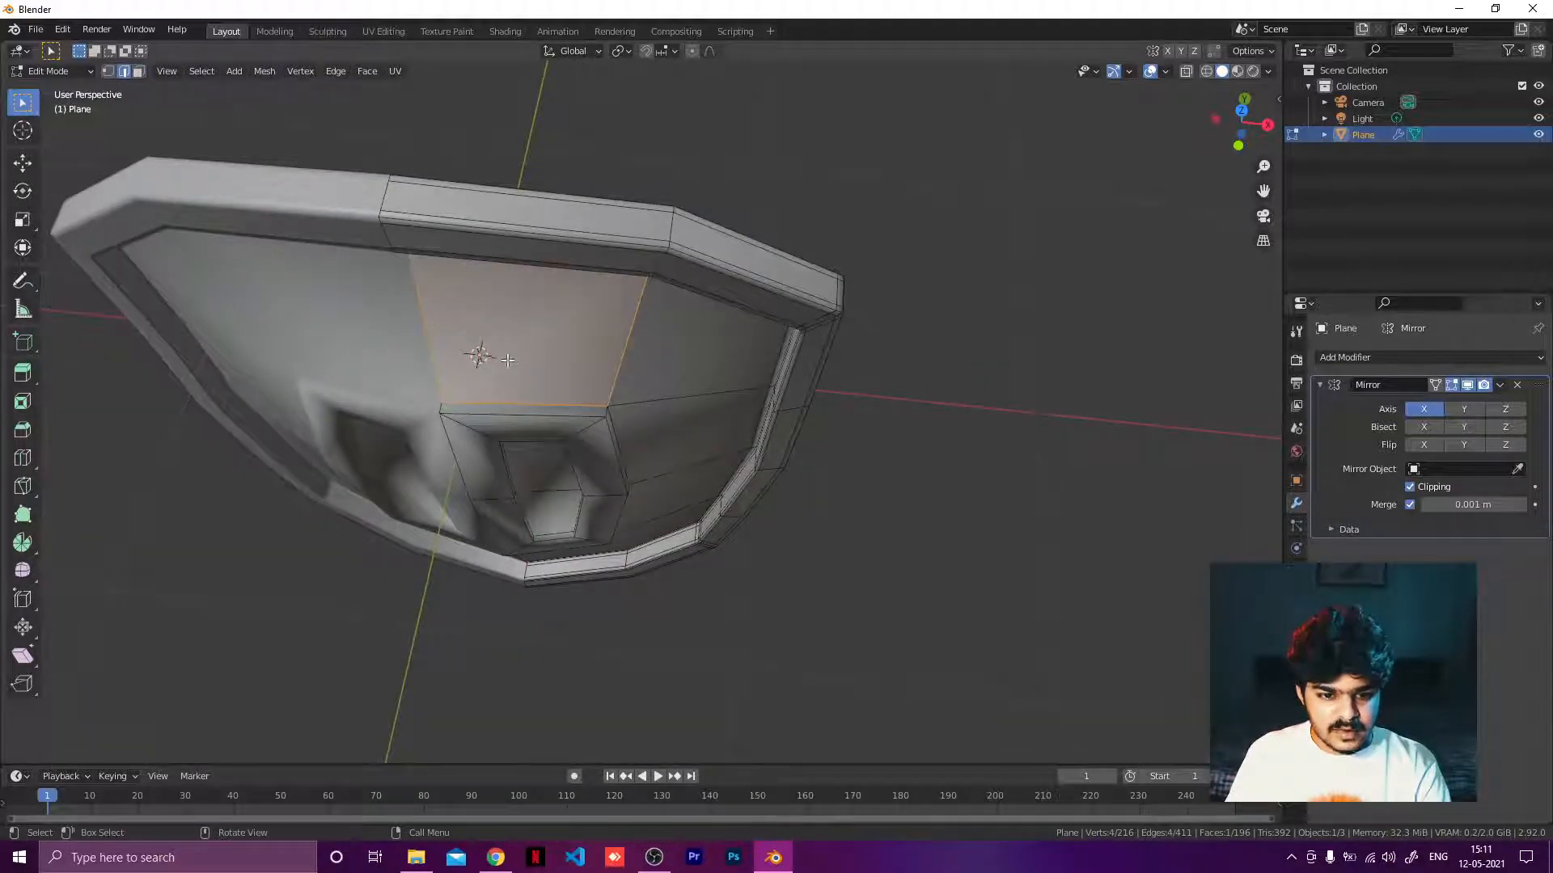
{"action": "scroll", "coordinate": [501, 380], "scroll_direction": "up", "scroll_amount": 3}
{"action": "key", "text": "ctrl+r"}
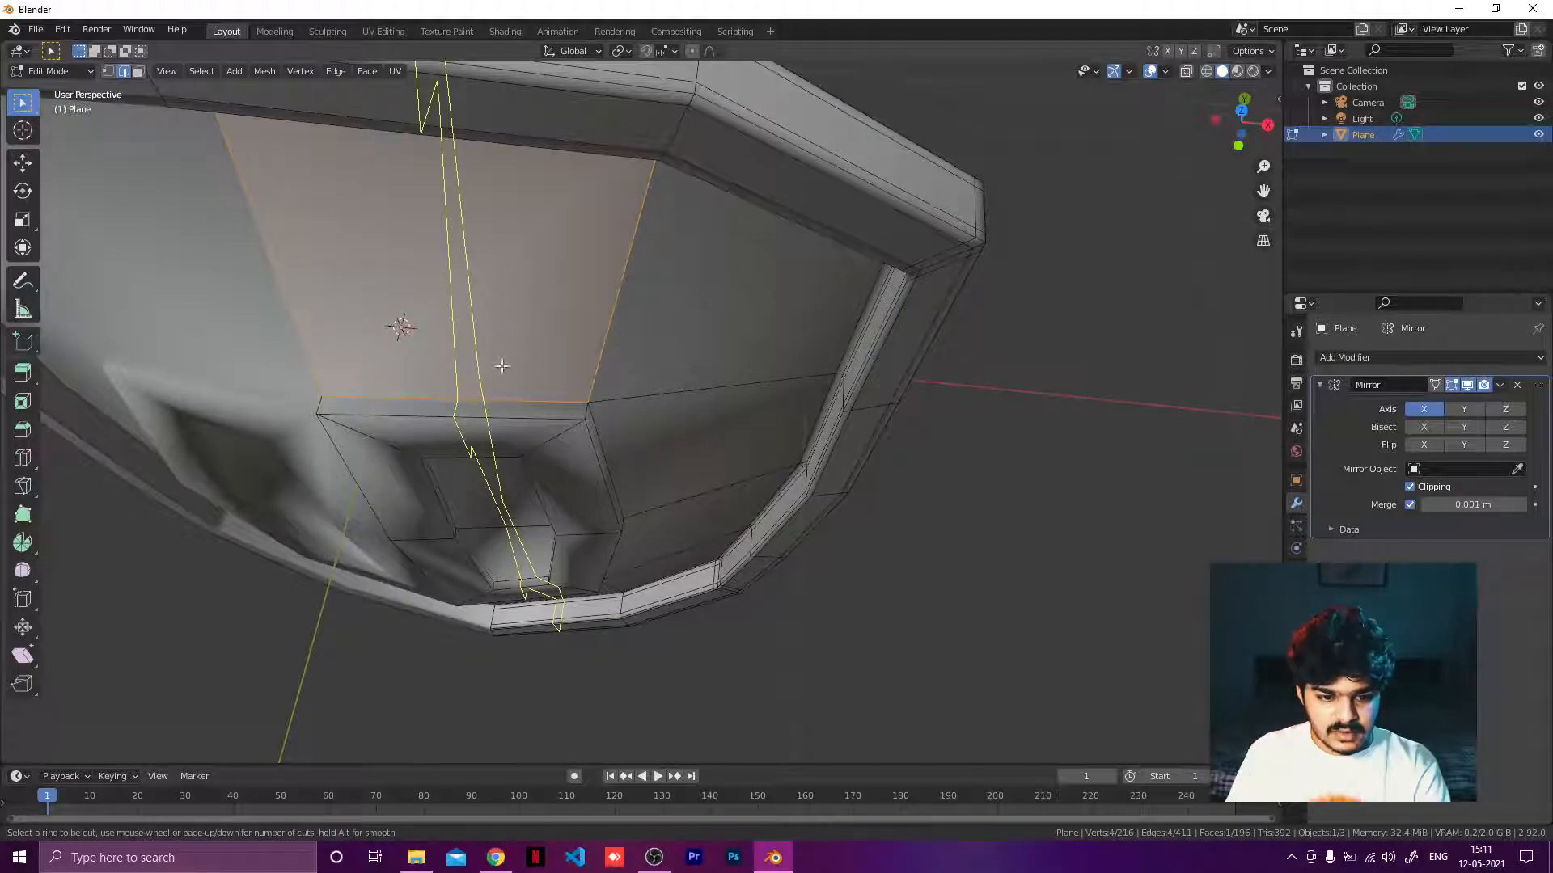
{"action": "left_click", "coordinate": [591, 364]}
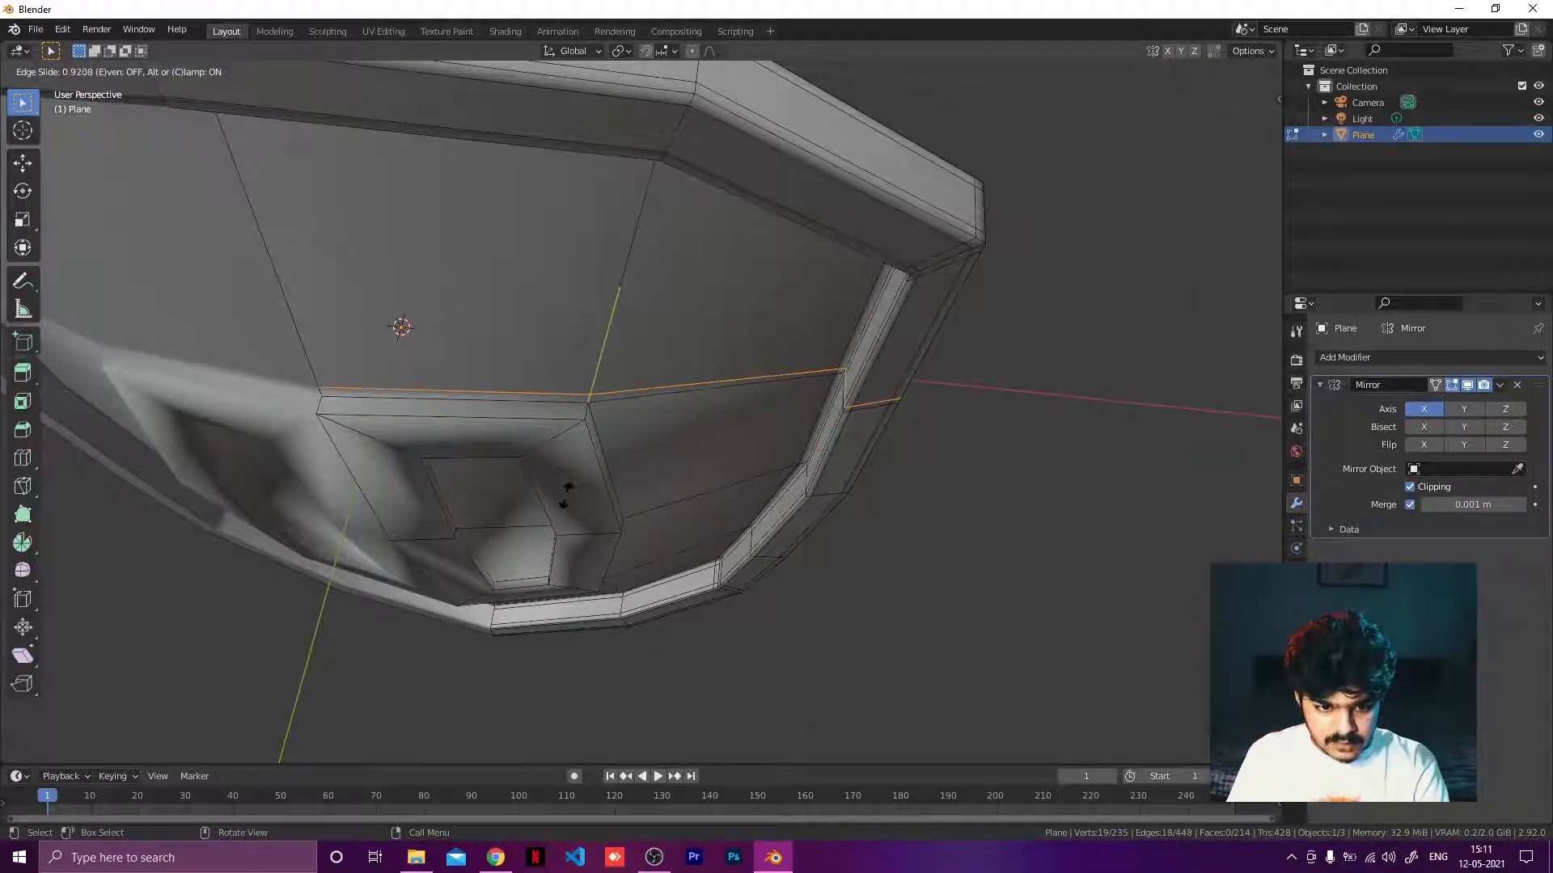
{"action": "left_click", "coordinate": [565, 490]}
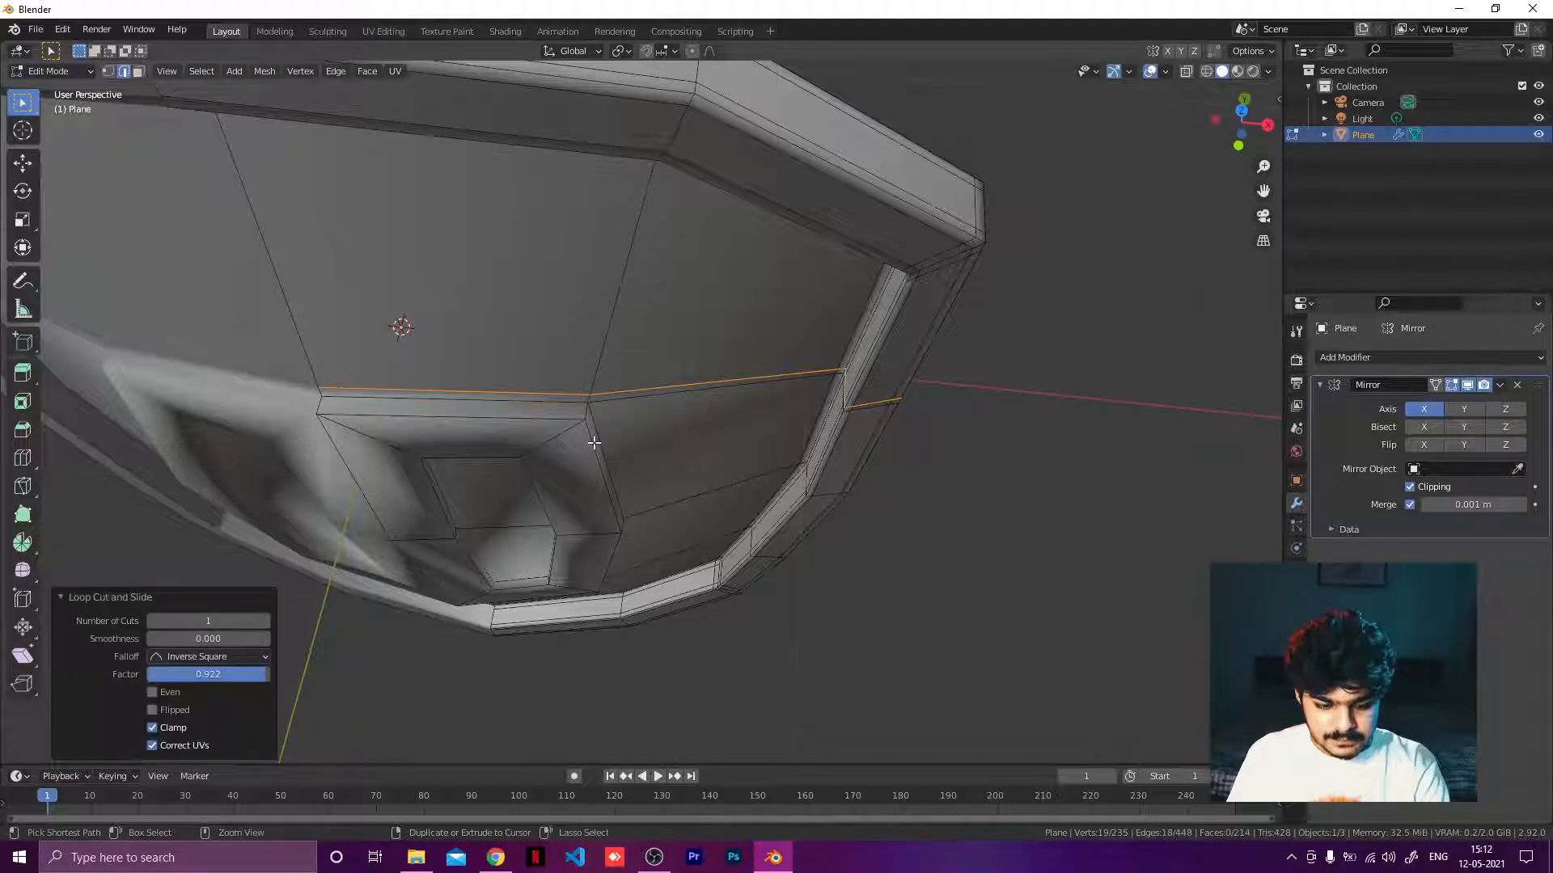
Add a vertical loop cut beside the raised section's right edge.
{"action": "key", "text": "ctrl+r"}
{"action": "left_click", "coordinate": [706, 373]}
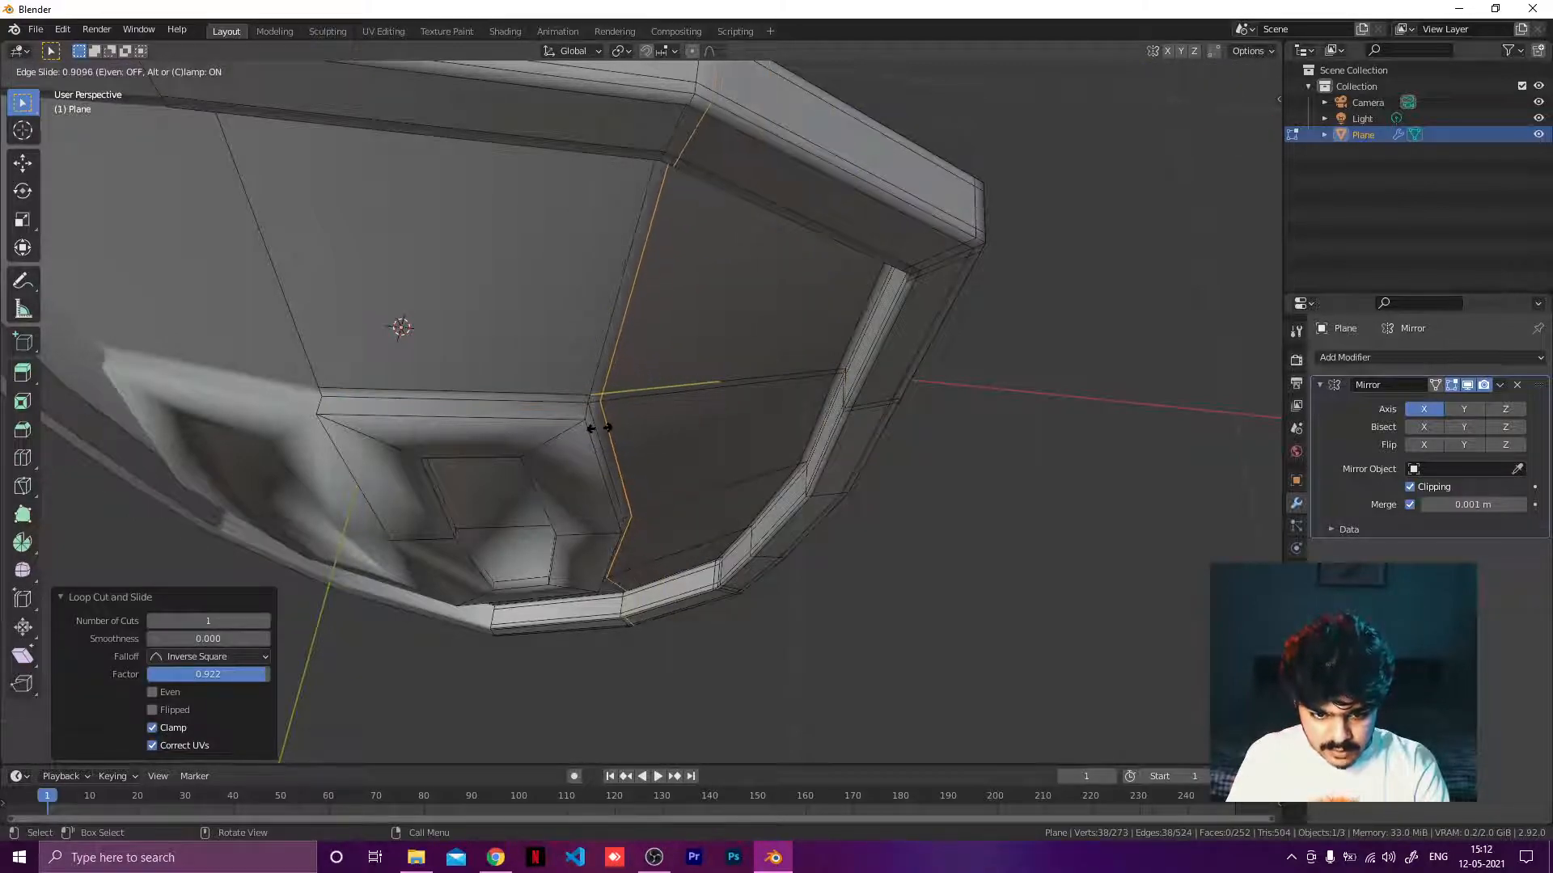
{"action": "left_click", "coordinate": [613, 431]}
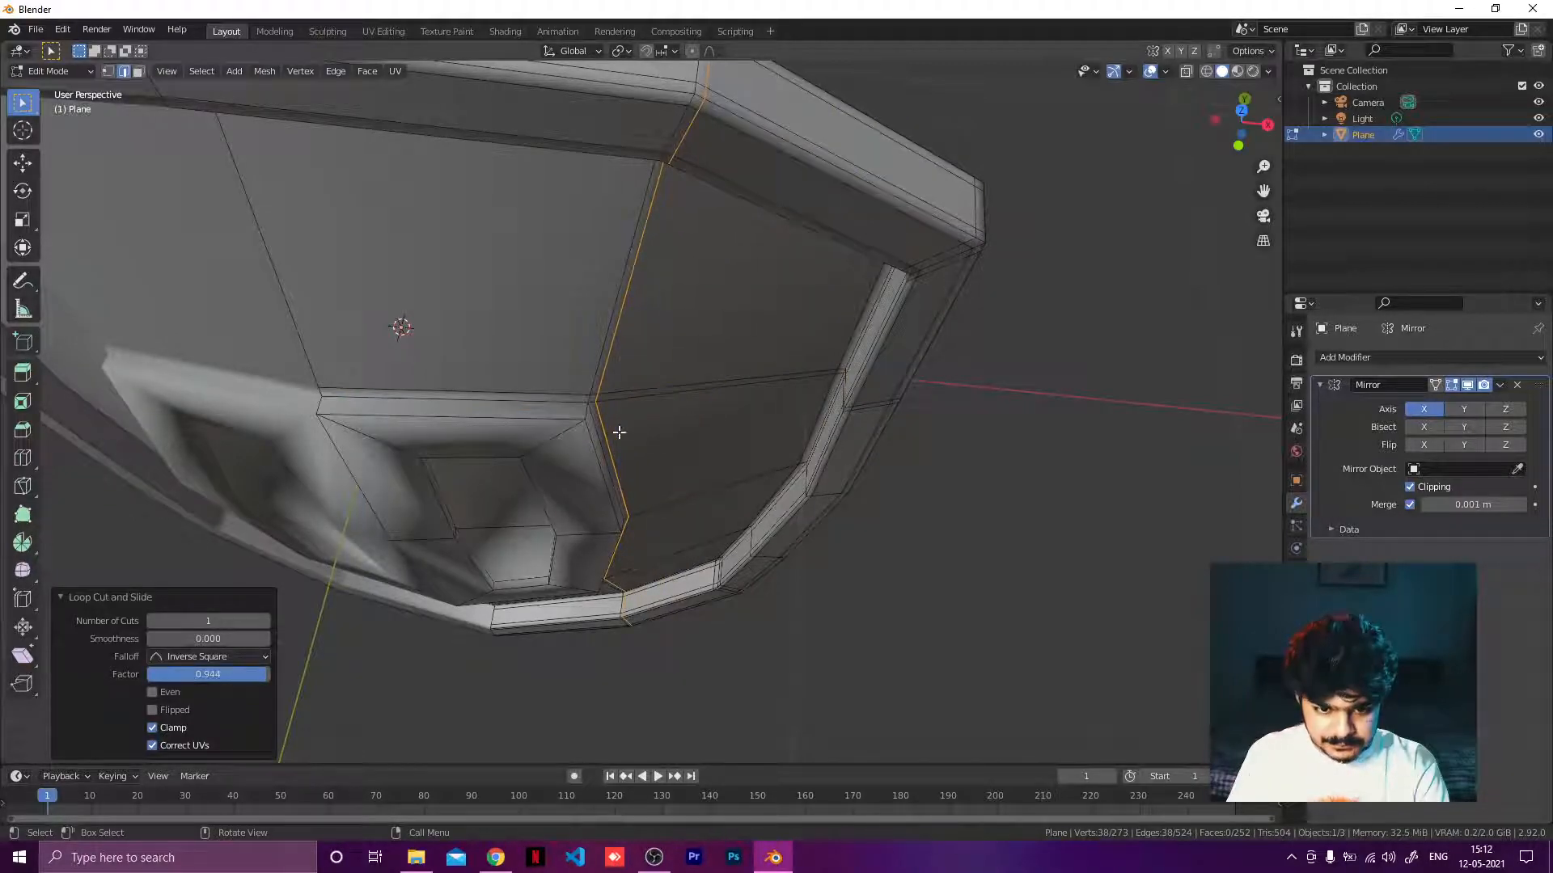
Add a loop cut along the raised section's side wall and slide it to a factor of about 0.26.
{"action": "mouse_move", "coordinate": [618, 434]}
{"action": "middle_mouse_down"}
{"action": "mouse_move", "coordinate": [625, 485]}
{"action": "mouse_move", "coordinate": [628, 437]}
{"action": "middle_mouse_up"}
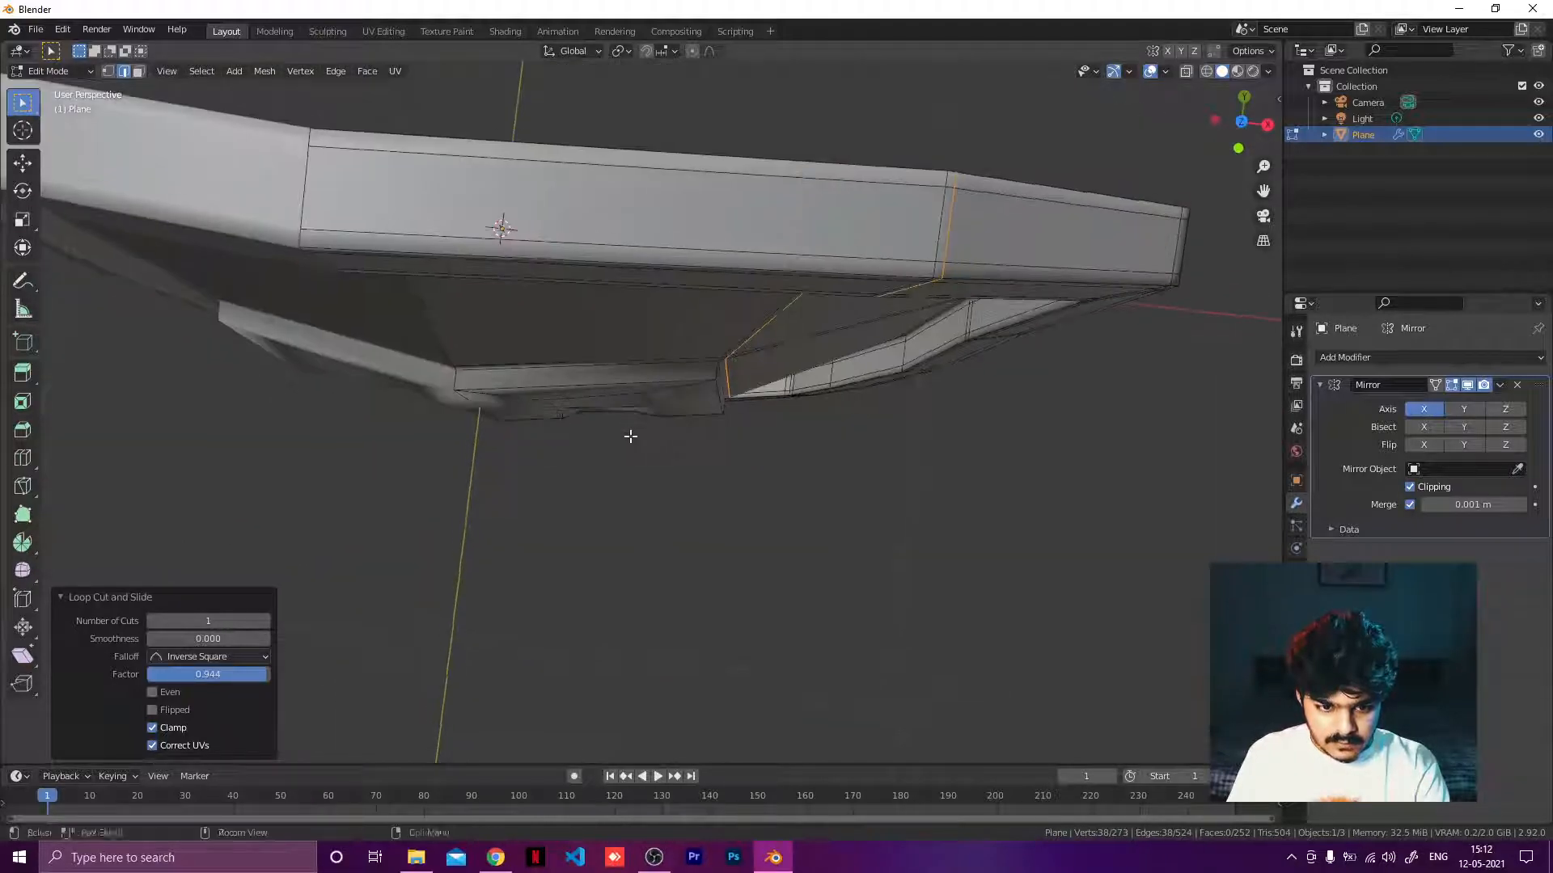
{"action": "key", "text": "ctrl+r"}
{"action": "left_click", "coordinate": [708, 375]}
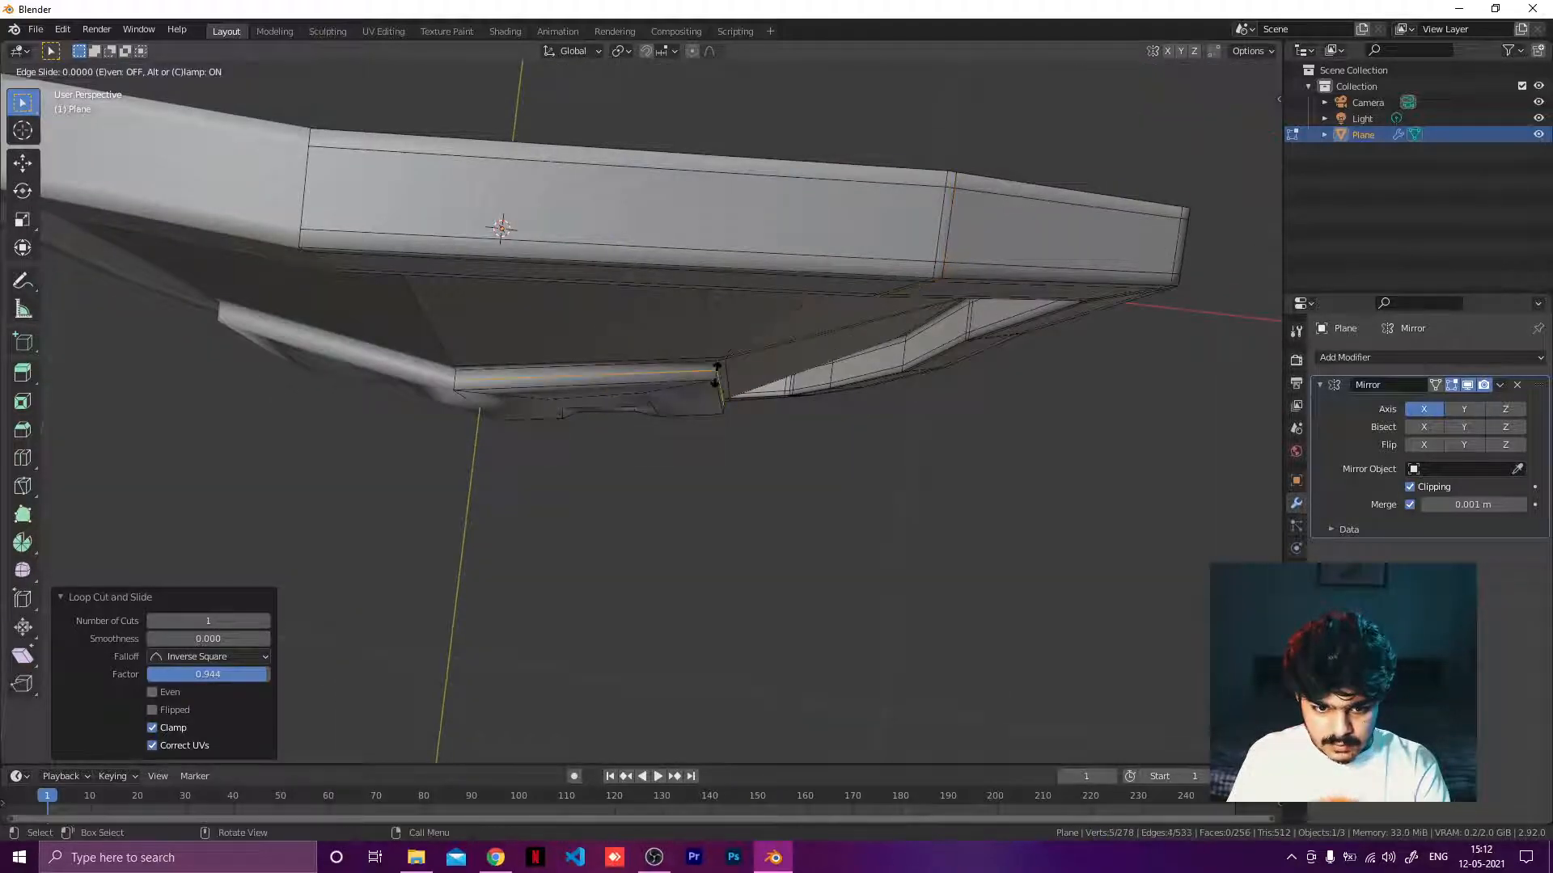
{"action": "left_click", "coordinate": [717, 372]}
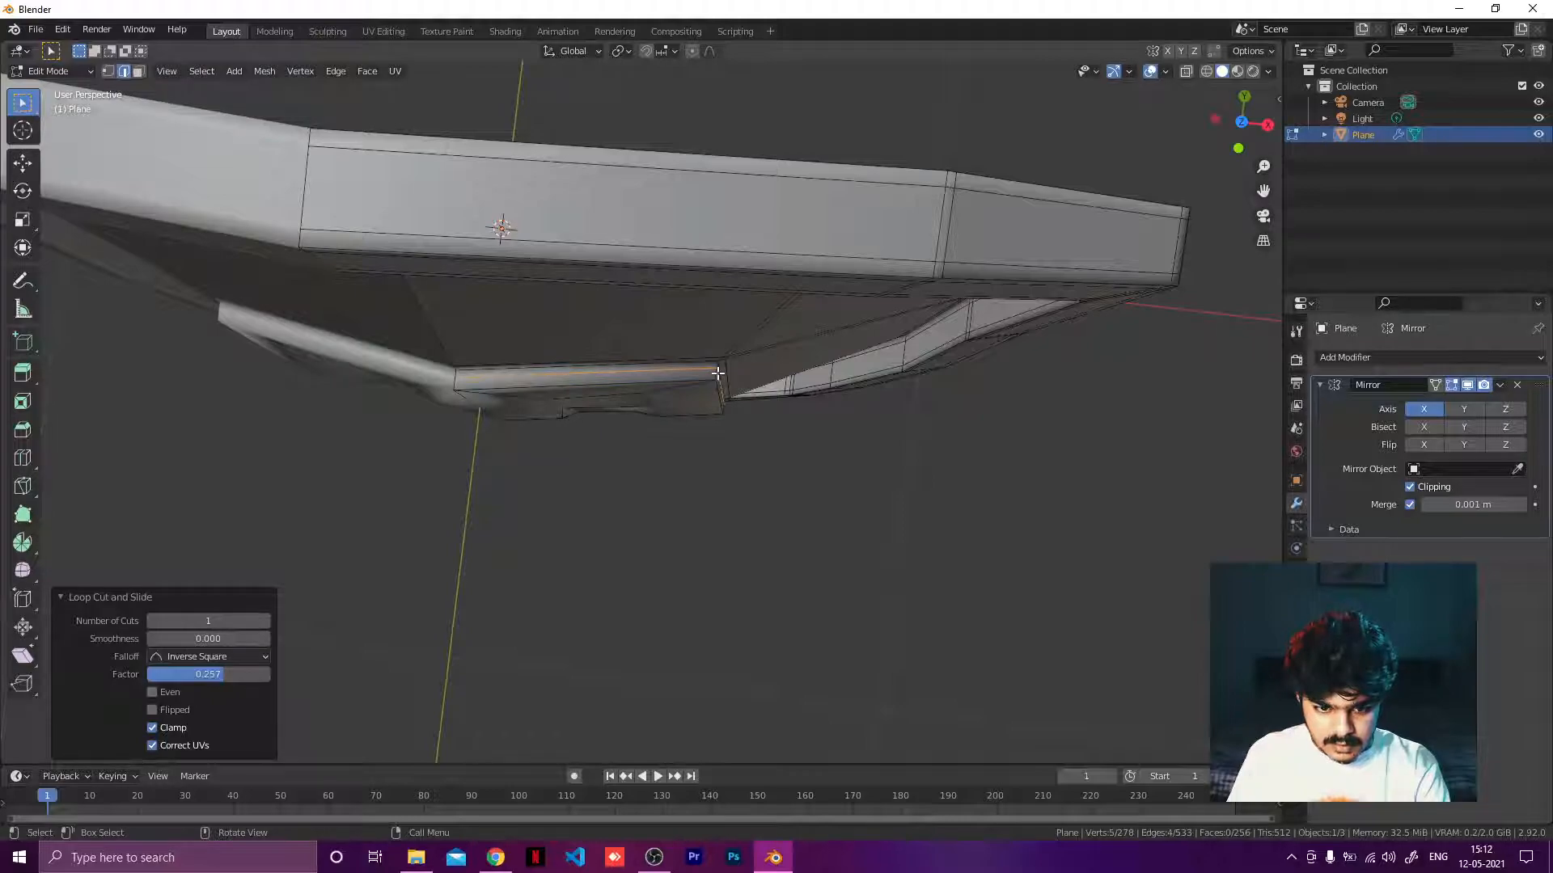
{"action": "scroll", "coordinate": [696, 390], "scroll_direction": "up", "scroll_amount": 4}
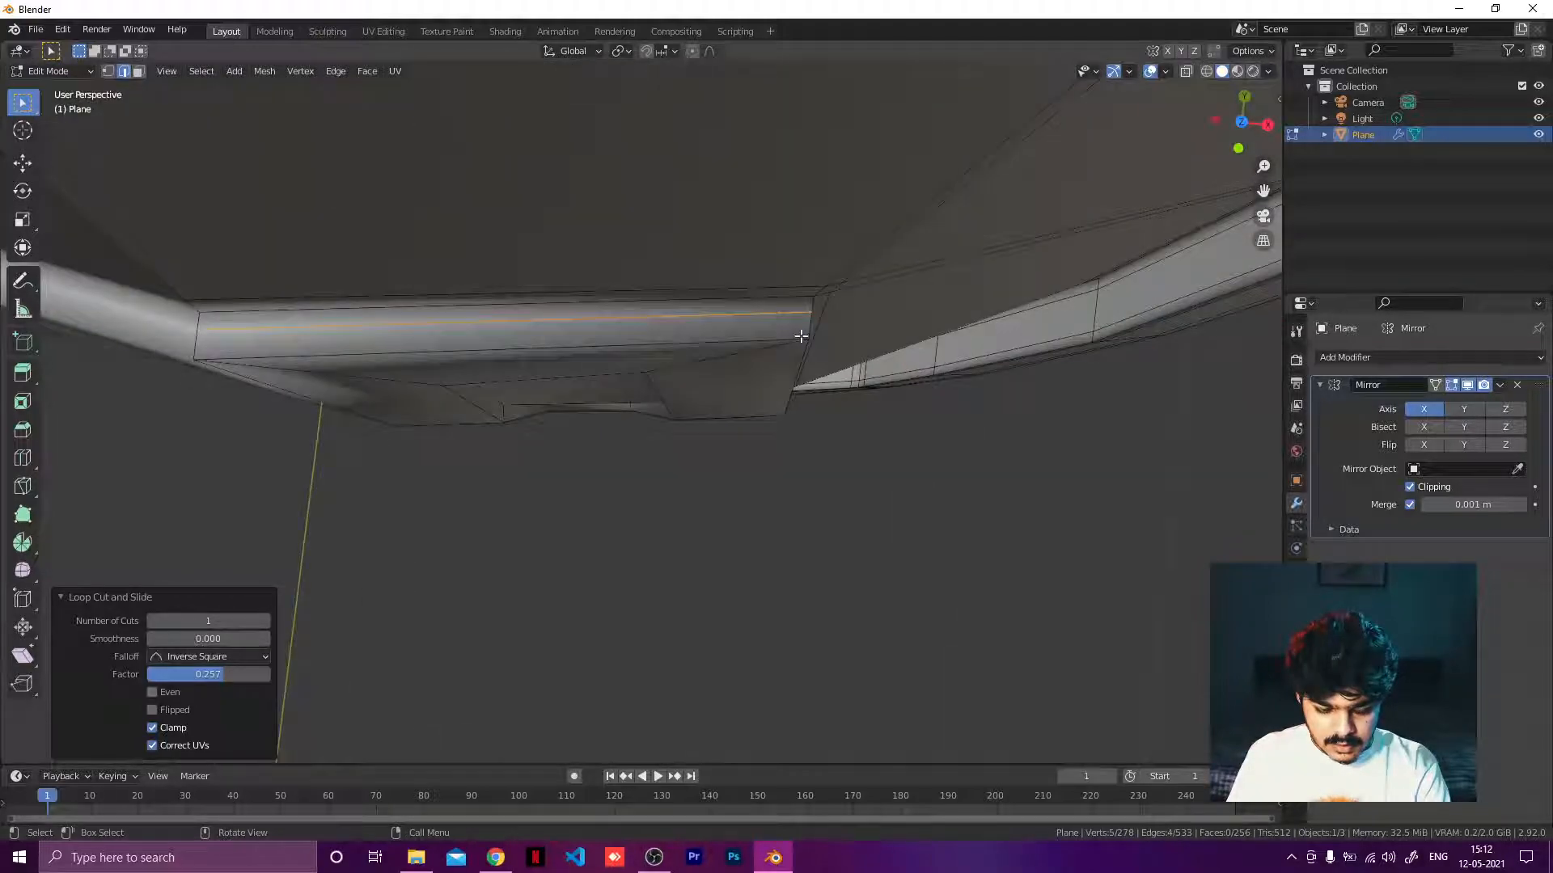
{"action": "key", "text": "g"}
{"action": "key", "text": "g"}
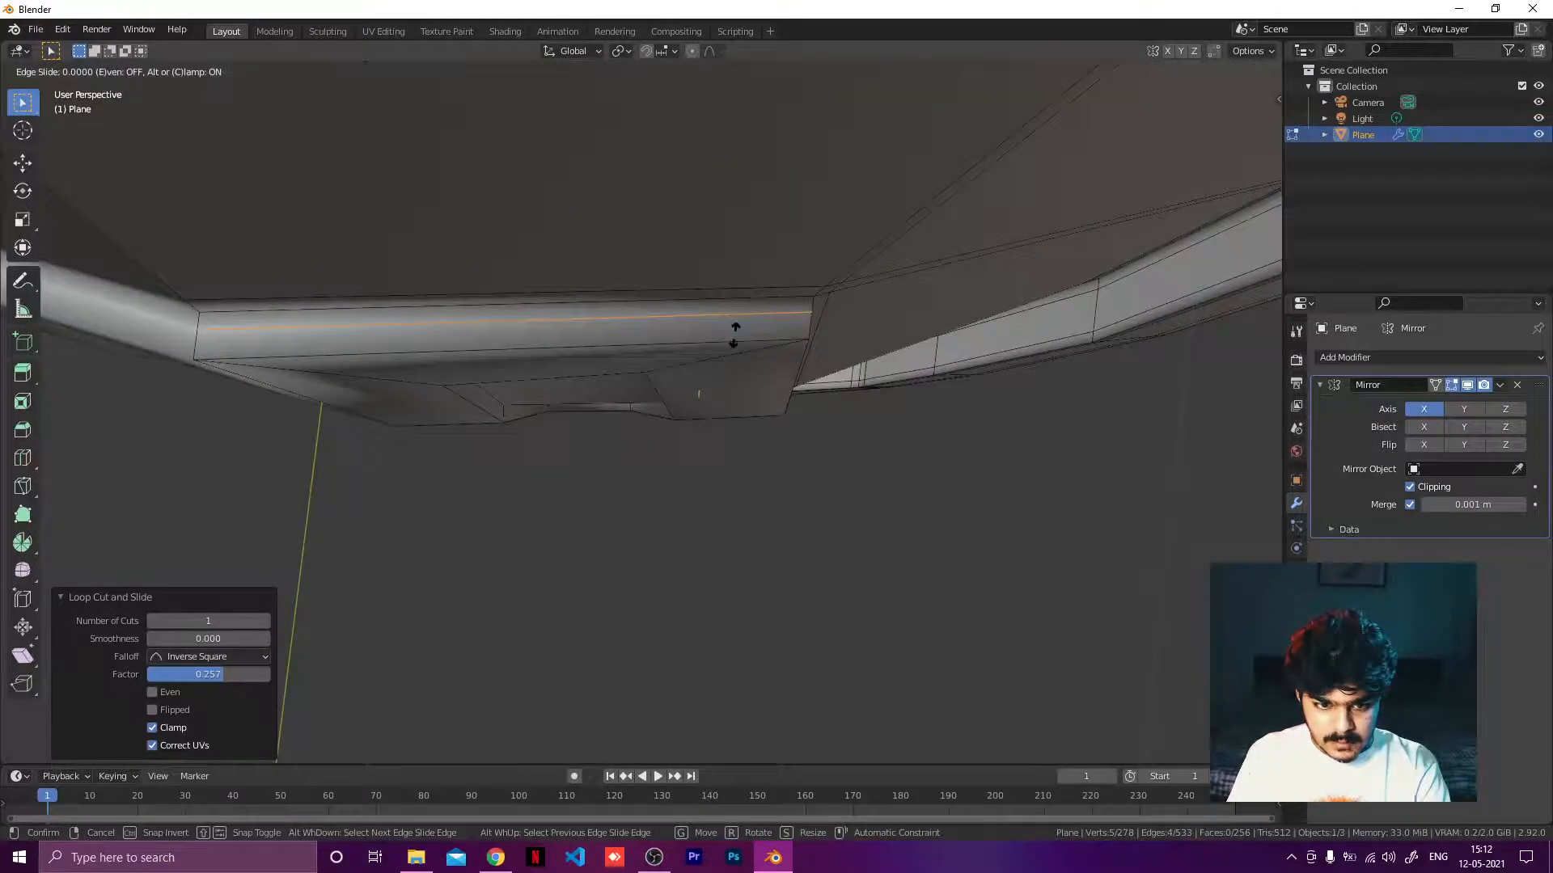
{"action": "left_click", "coordinate": [735, 329]}
Add another loop cut on the same side wall near its opposite edge, at a factor of -0.240.
{"action": "key", "text": "ctrl+r"}
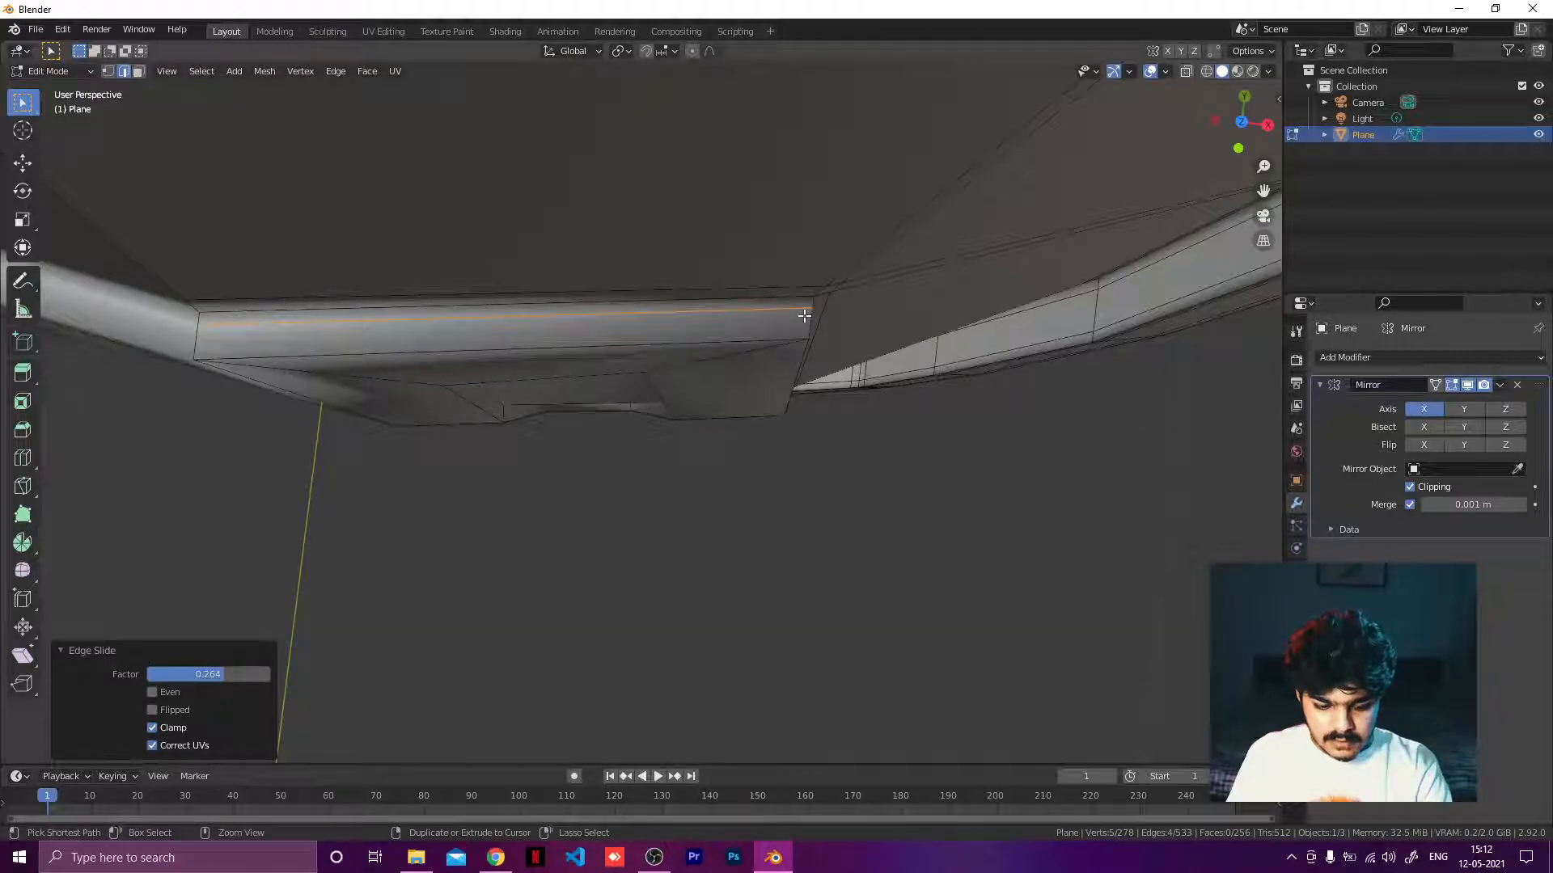
{"action": "left_click", "coordinate": [809, 330]}
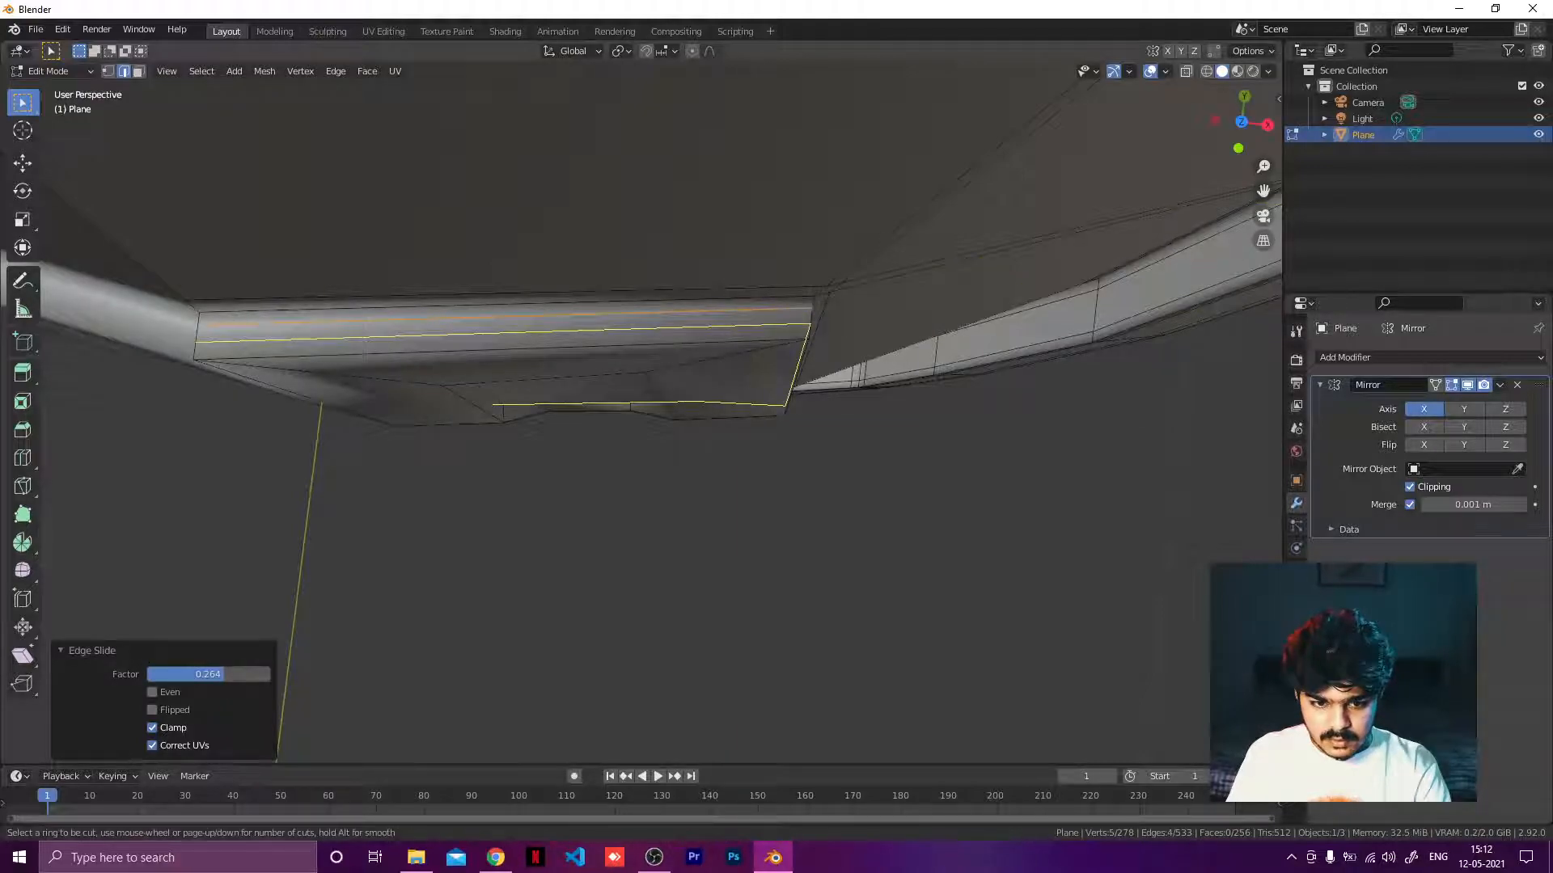
{"action": "left_click", "coordinate": [799, 334]}
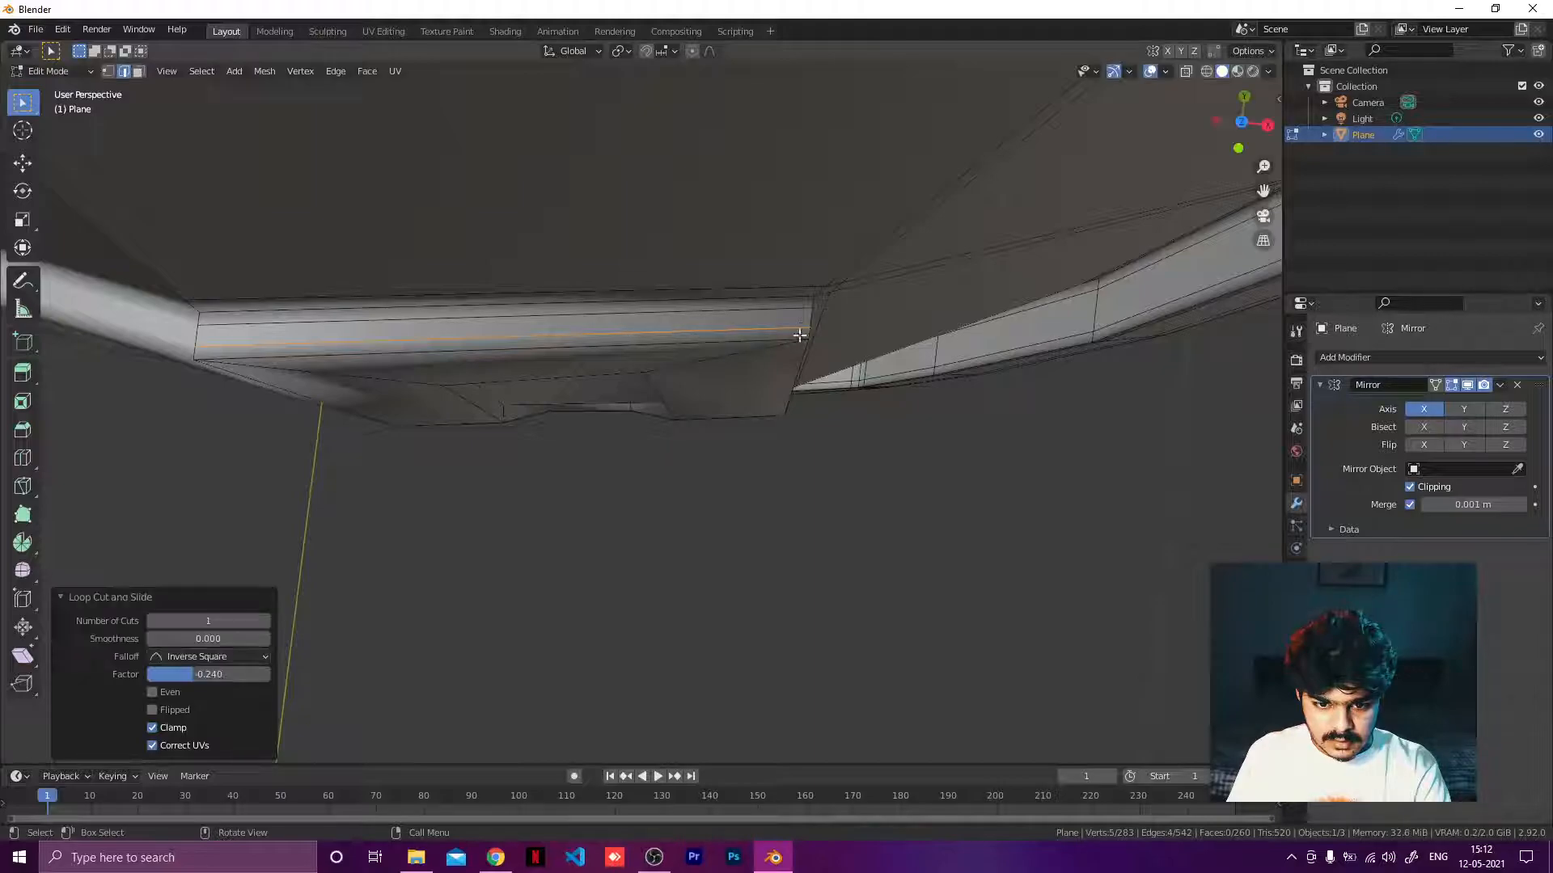
{"action": "middle_click_drag", "start_coordinate": [799, 336], "coordinate": [648, 534]}
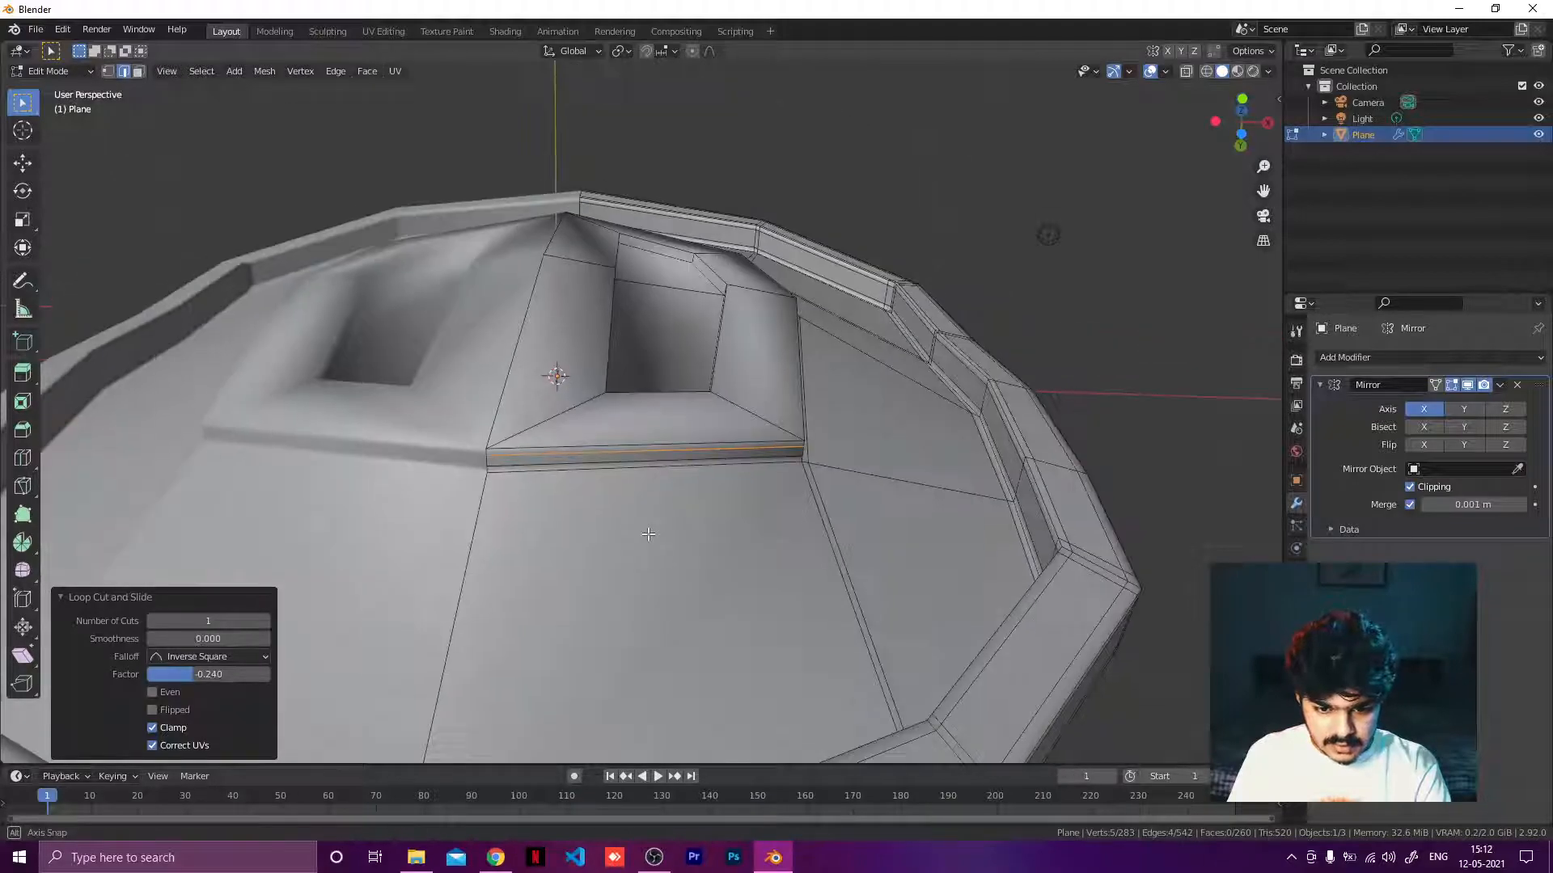
Add a loop cut beside the raised section's bottom edge, slid to a factor of -0.972.
{"action": "scroll", "coordinate": [648, 566], "scroll_direction": "up", "scroll_amount": 6}
{"action": "middle_click_drag", "start_coordinate": [646, 598], "coordinate": [627, 283]}
{"action": "key", "text": "ctrl+r"}
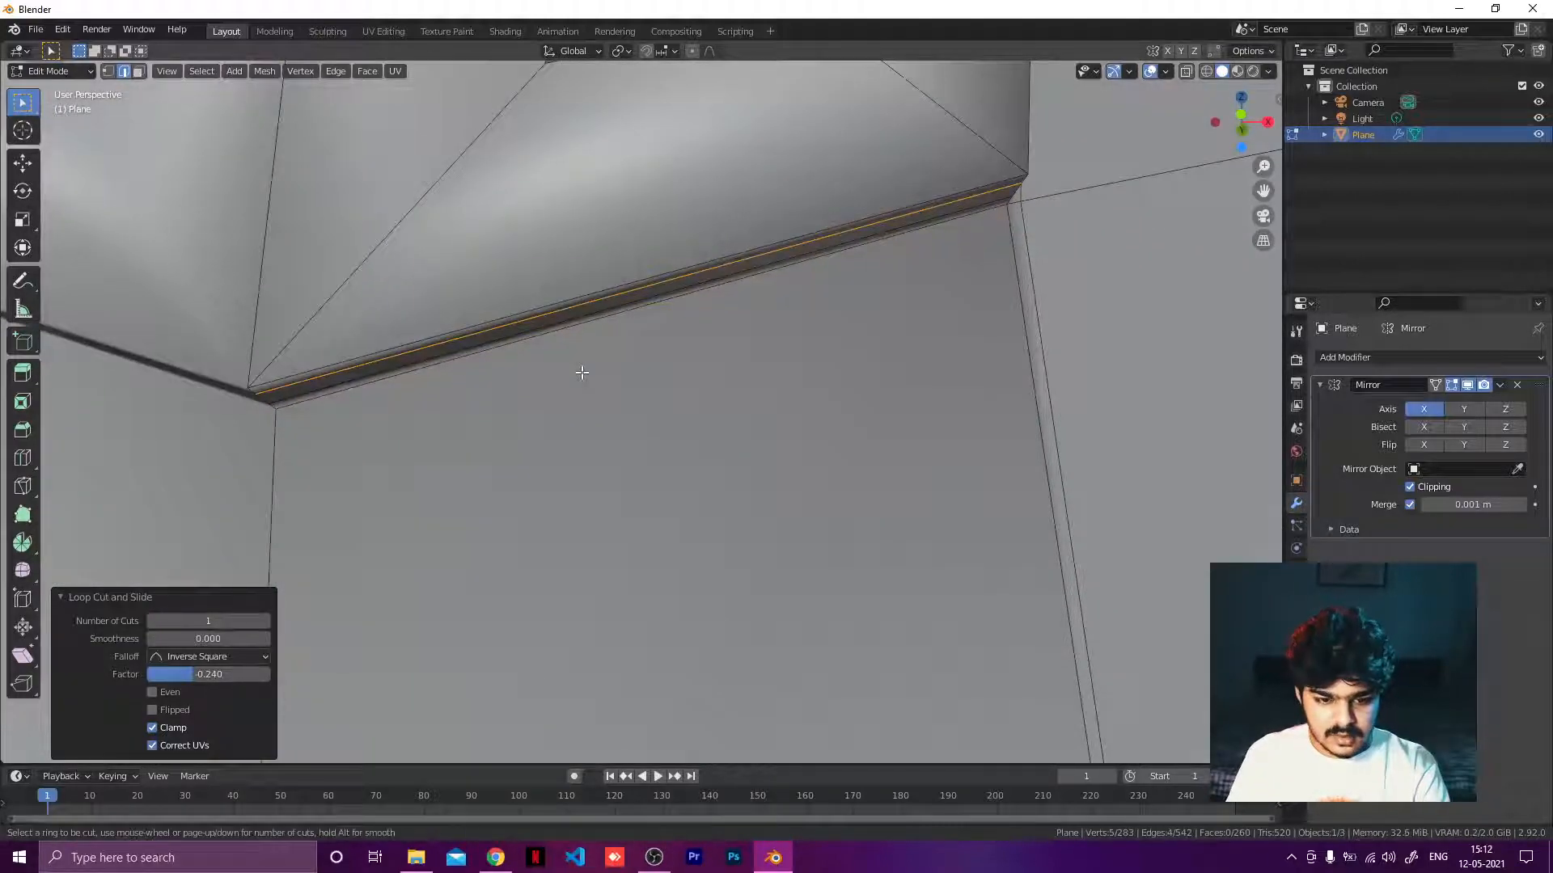
{"action": "left_click", "coordinate": [1005, 327]}
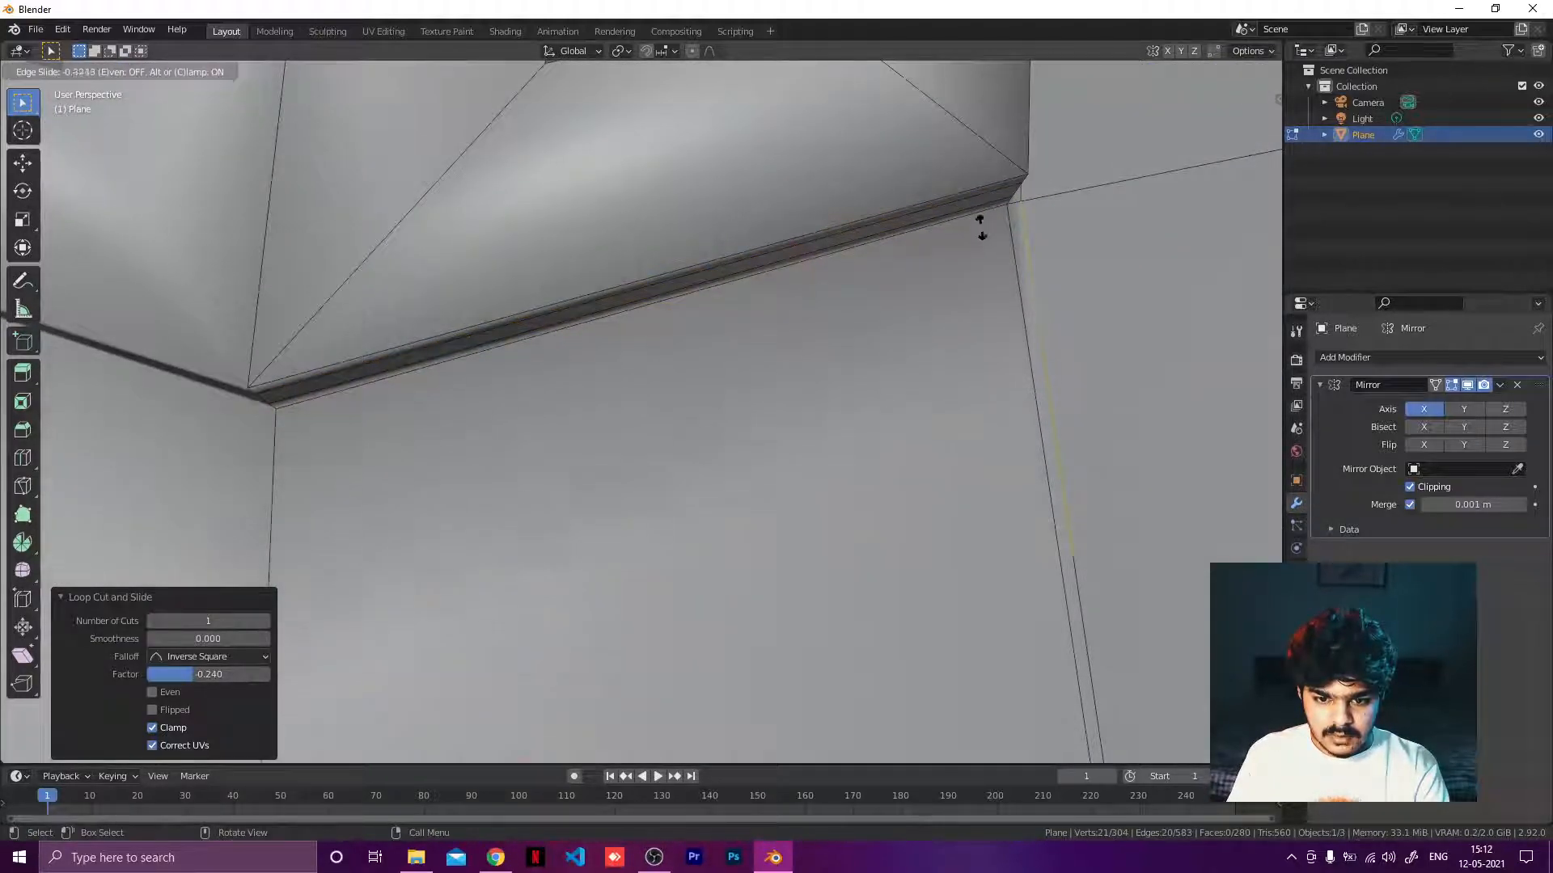
{"action": "left_click", "coordinate": [954, 732]}
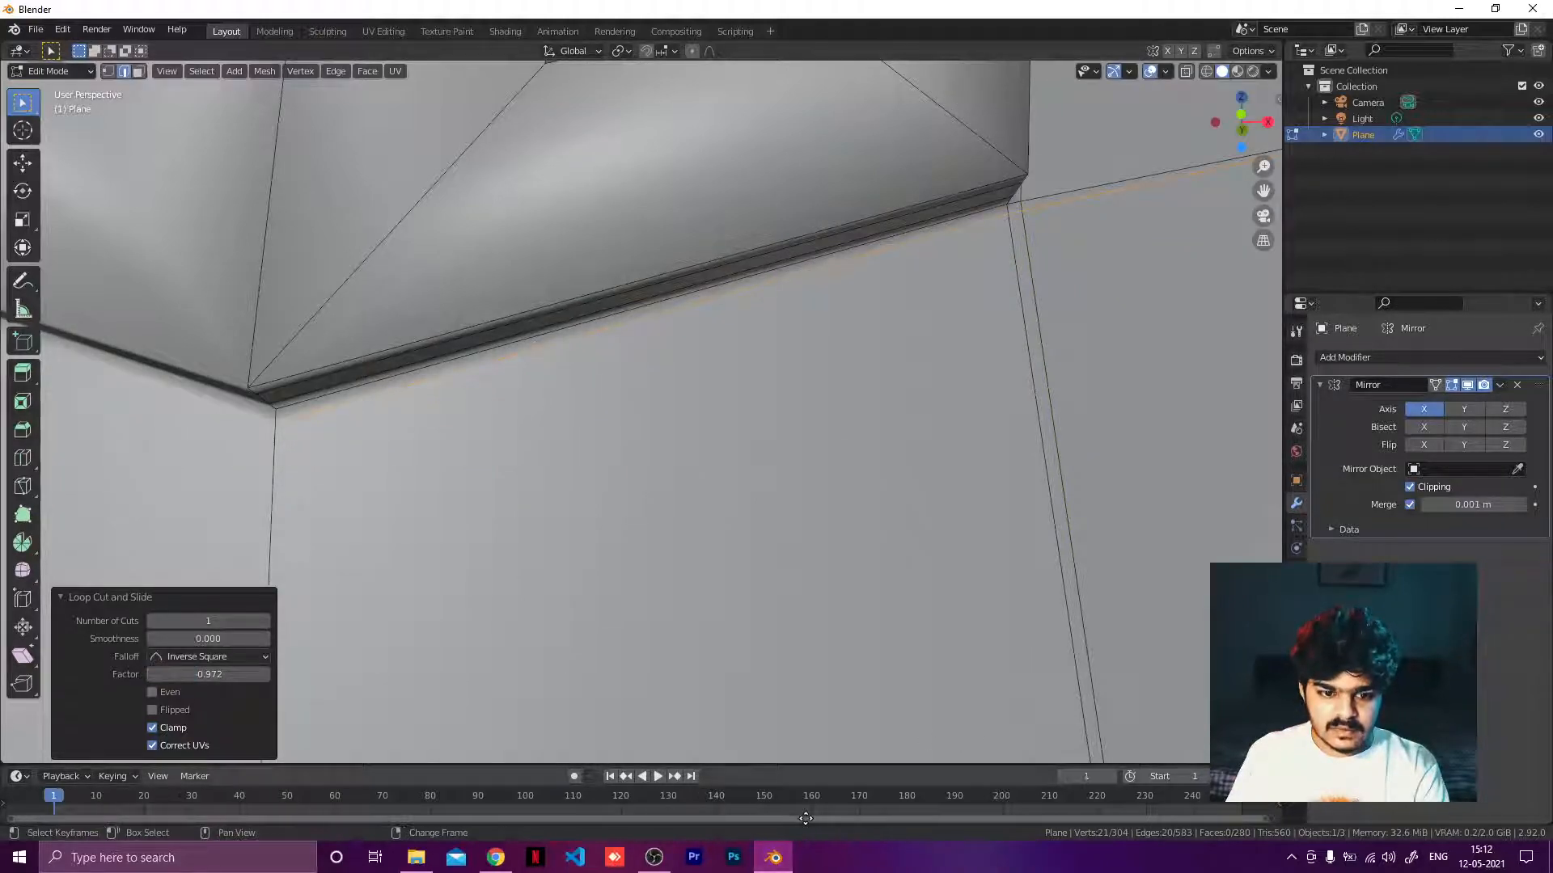
Add a loop cut around the raised section's inner recess wall, slid to a factor of -0.861.
{"action": "middle_click_drag", "start_coordinate": [773, 662], "coordinate": [702, 462]}
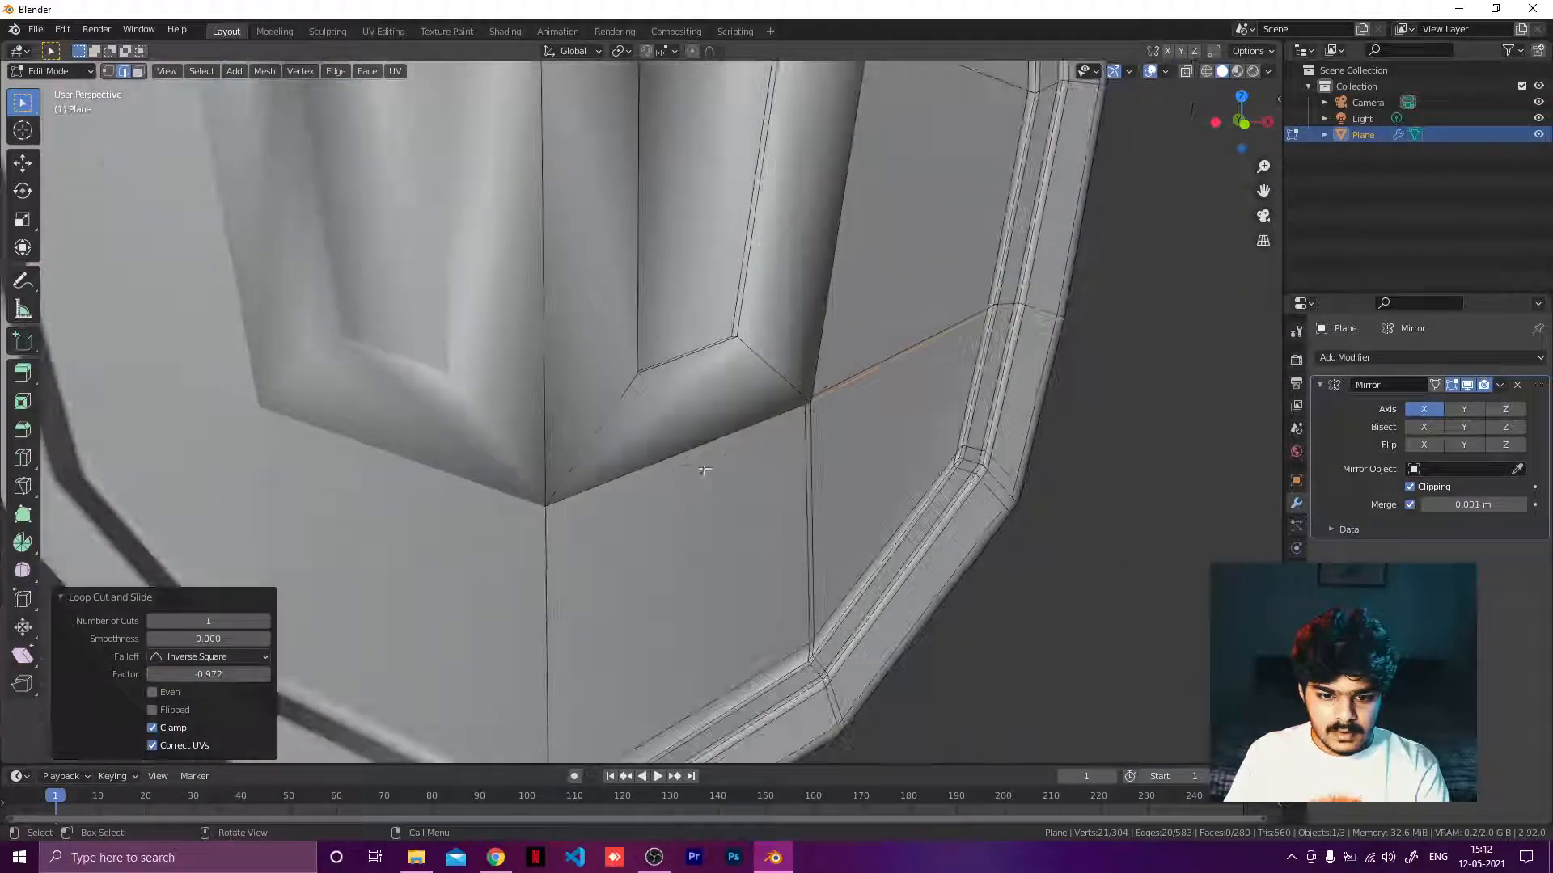
{"action": "key", "text": "ctrl+r"}
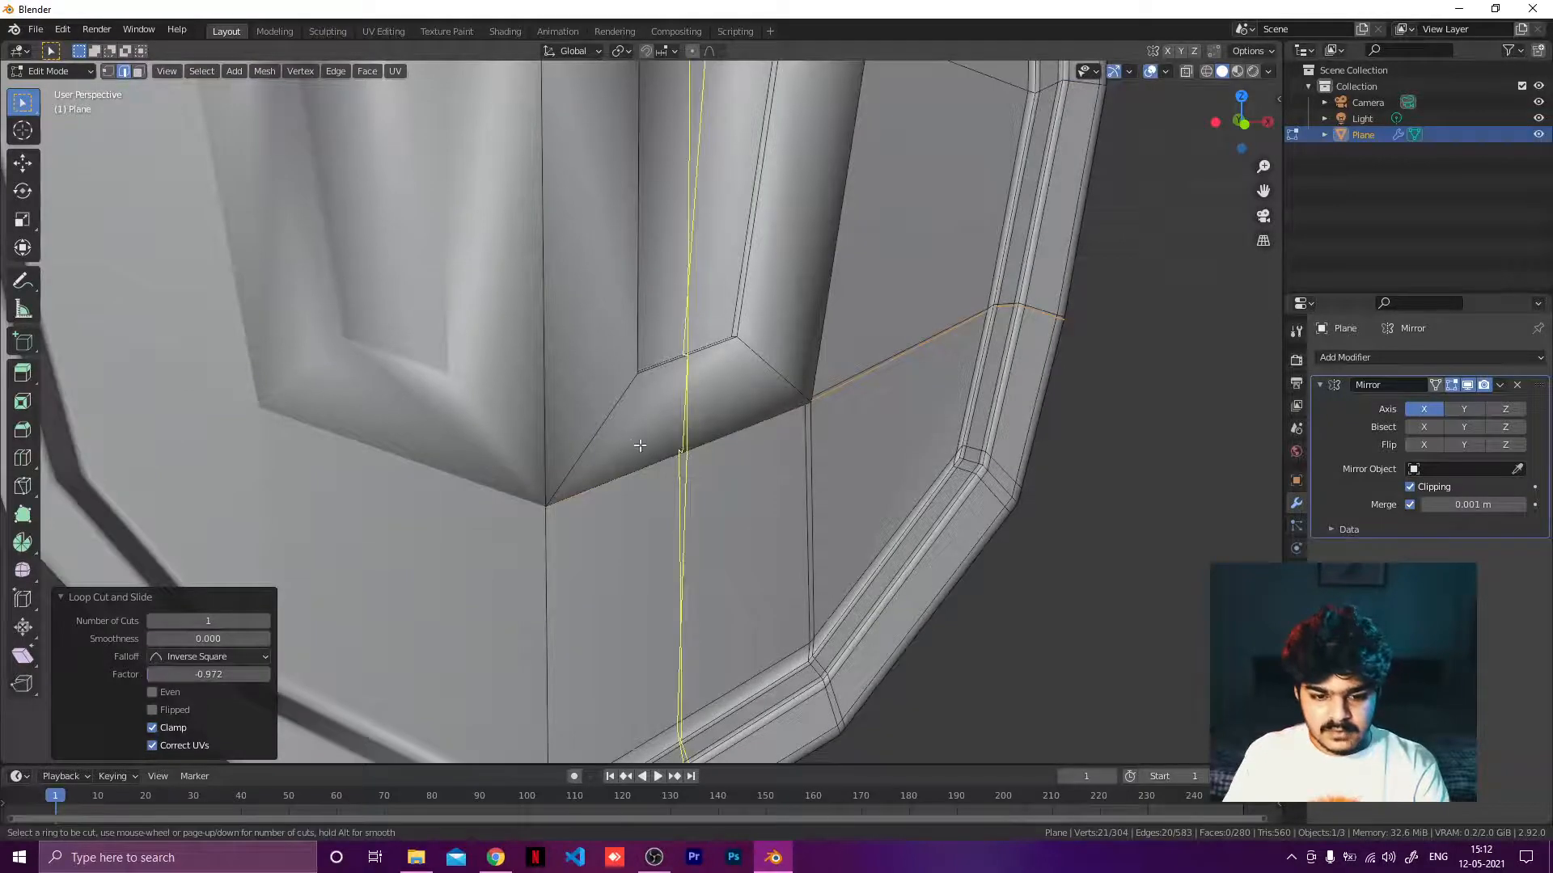
{"action": "left_click", "coordinate": [585, 465]}
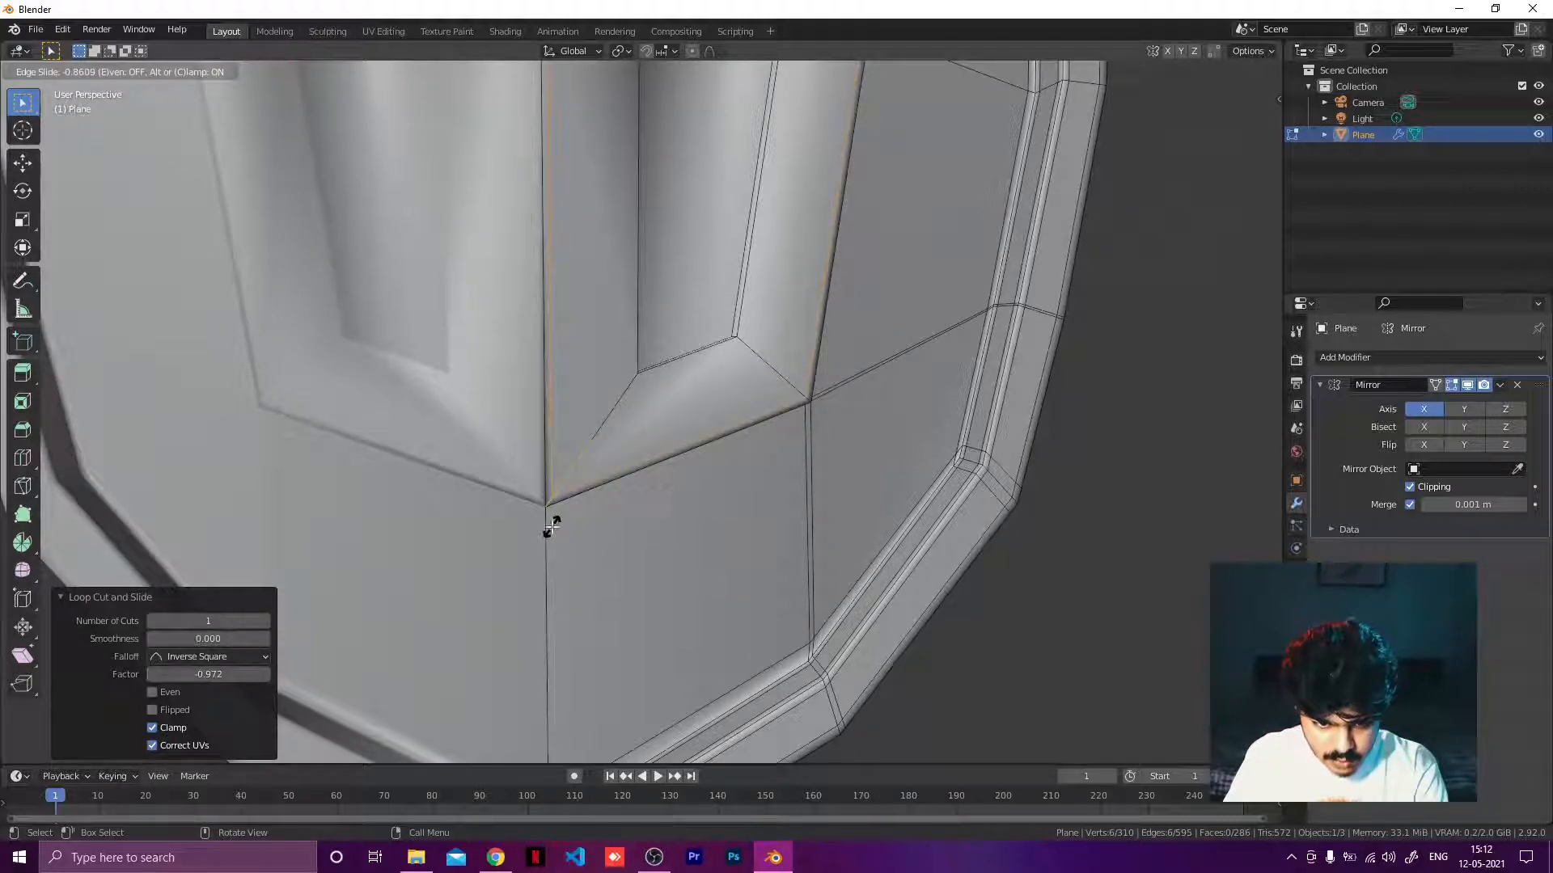
{"action": "left_click", "coordinate": [551, 528]}
Add another loop cut on the recess wall near its opposite edge, at a factor of 0.863.
{"action": "middle_click_drag", "start_coordinate": [553, 526], "coordinate": [627, 333]}
{"action": "scroll", "coordinate": [625, 275], "scroll_direction": "up", "scroll_amount": 4}
{"action": "scroll", "coordinate": [620, 271], "scroll_direction": "down", "scroll_amount": 2}
{"action": "key", "text": "ctrl+r"}
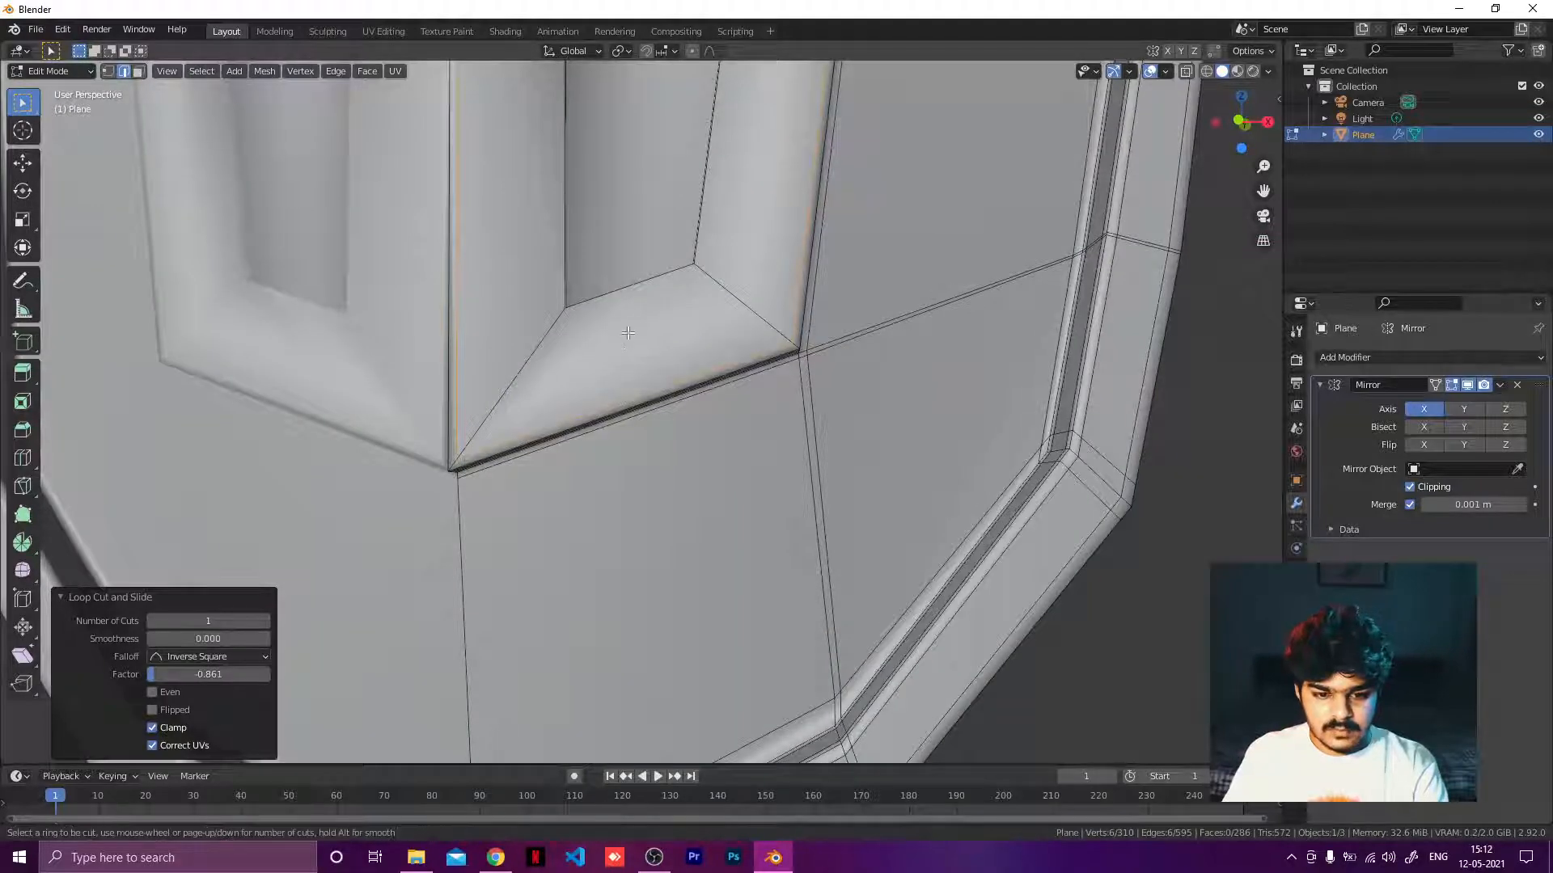
{"action": "left_click", "coordinate": [517, 344]}
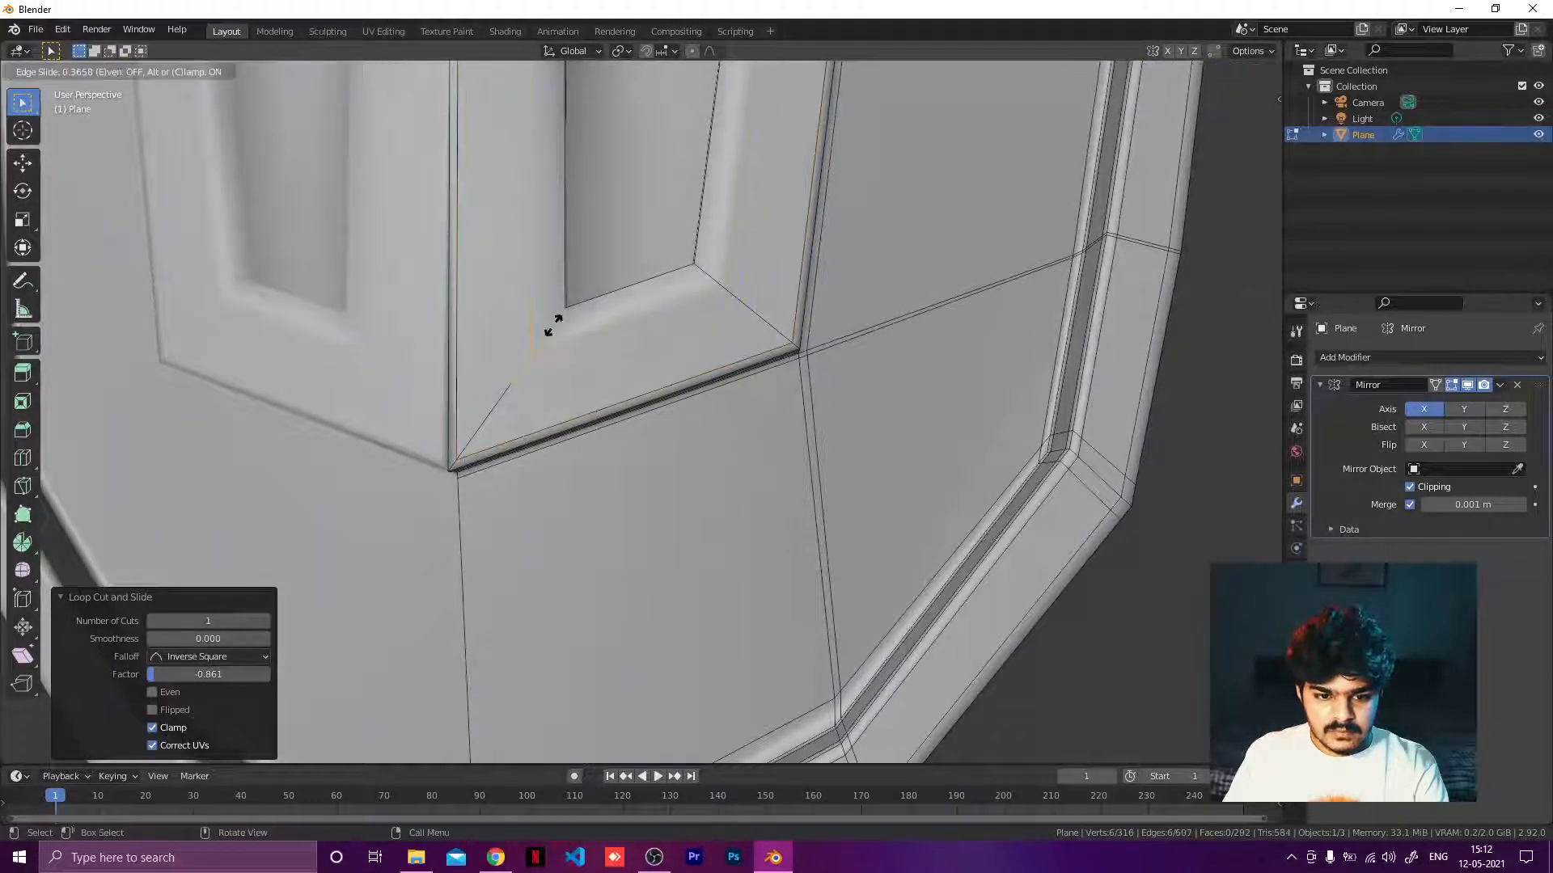
{"action": "left_click", "coordinate": [591, 298]}
Select the recess floor face and try insetting it by about 0.01043 m.
{"action": "middle_click_drag", "start_coordinate": [591, 298], "coordinate": [493, 459]}
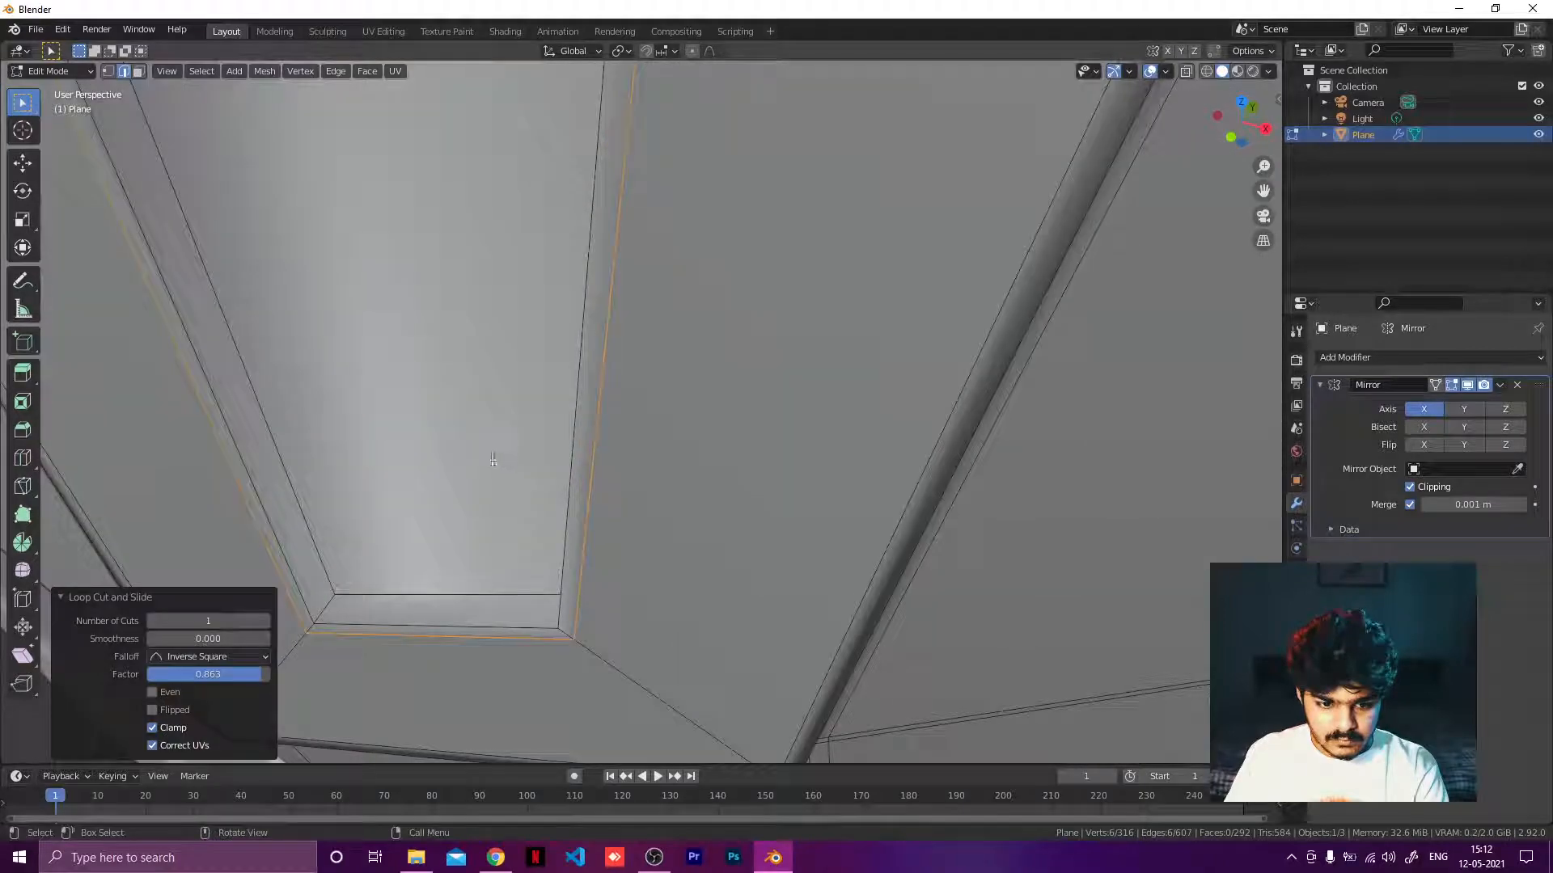
{"action": "scroll", "coordinate": [504, 430], "scroll_direction": "down", "scroll_amount": 4}
{"action": "scroll", "coordinate": [503, 422], "scroll_direction": "up", "scroll_amount": 1}
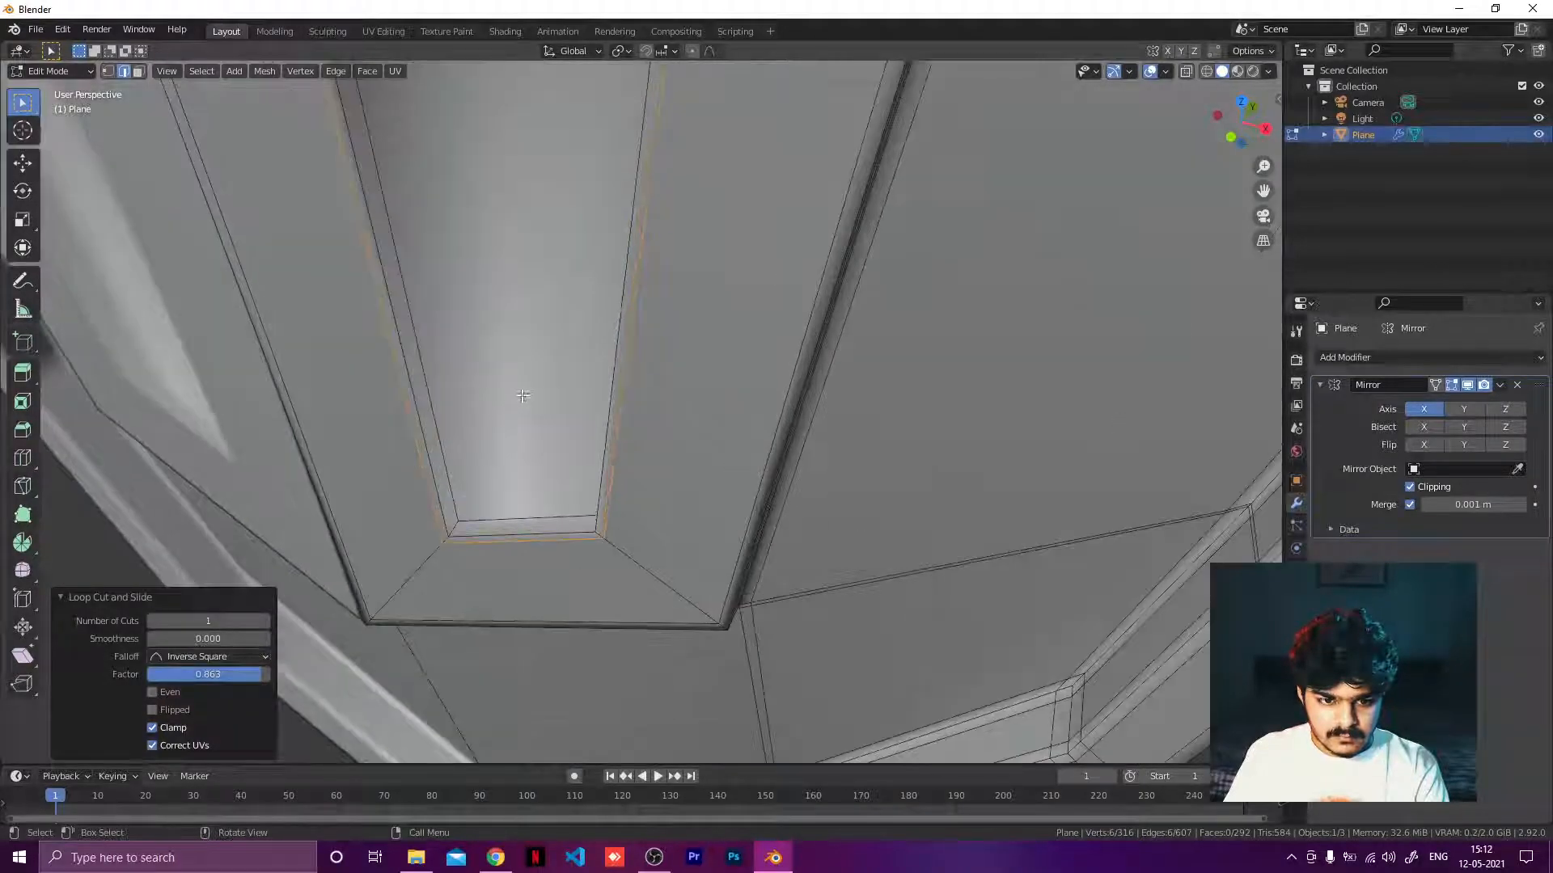
{"action": "middle_click_drag", "start_coordinate": [522, 397], "coordinate": [554, 347]}
{"action": "scroll", "coordinate": [556, 341], "scroll_direction": "down", "scroll_amount": 1}
{"action": "left_click", "coordinate": [555, 342]}
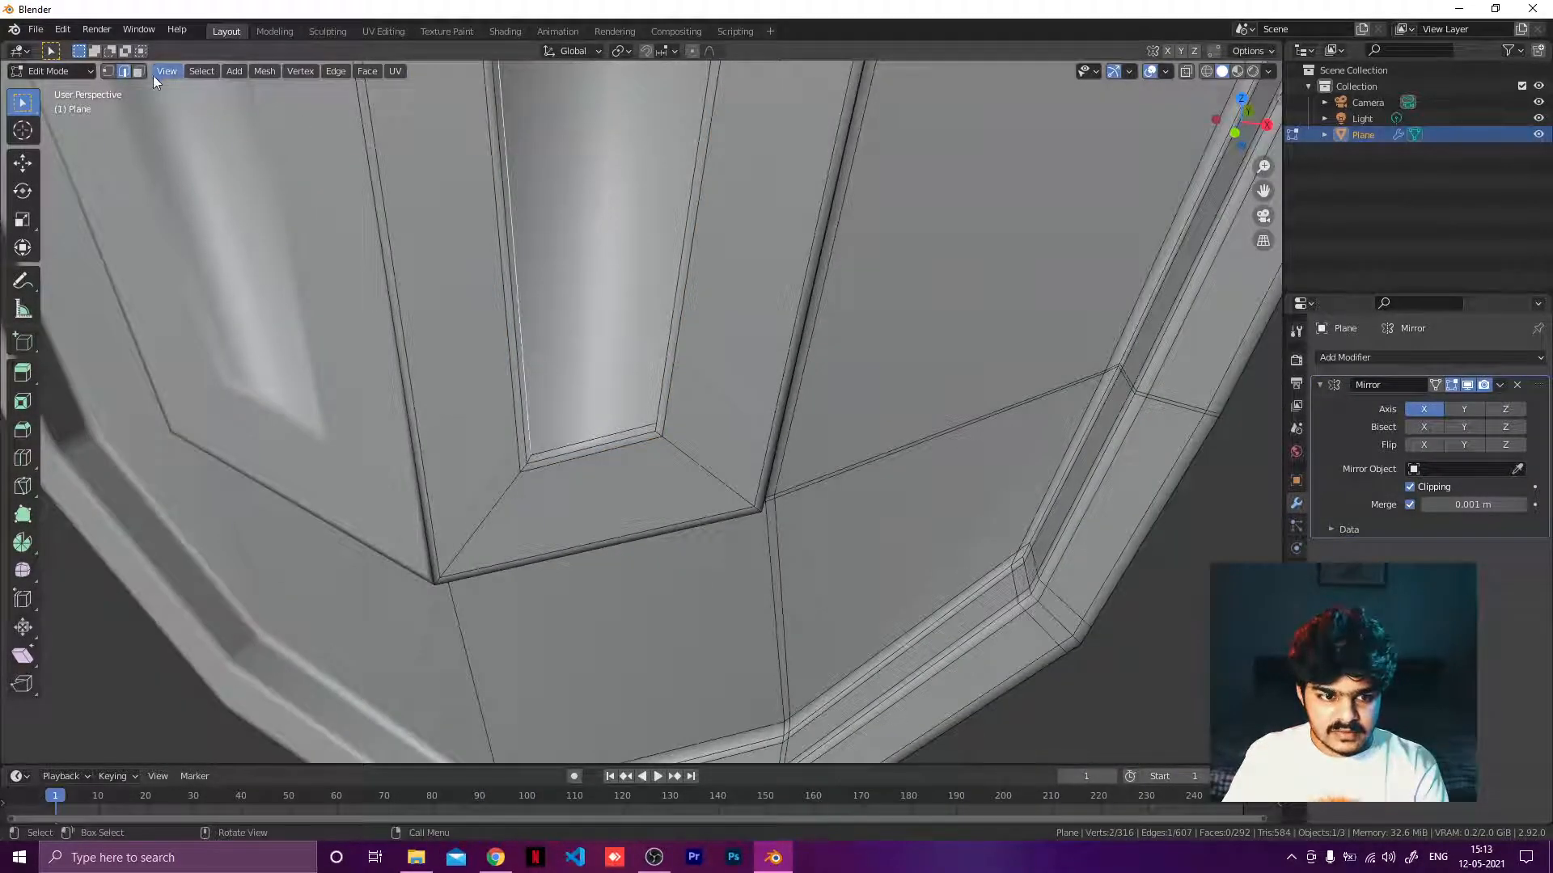
{"action": "left_click", "coordinate": [585, 202]}
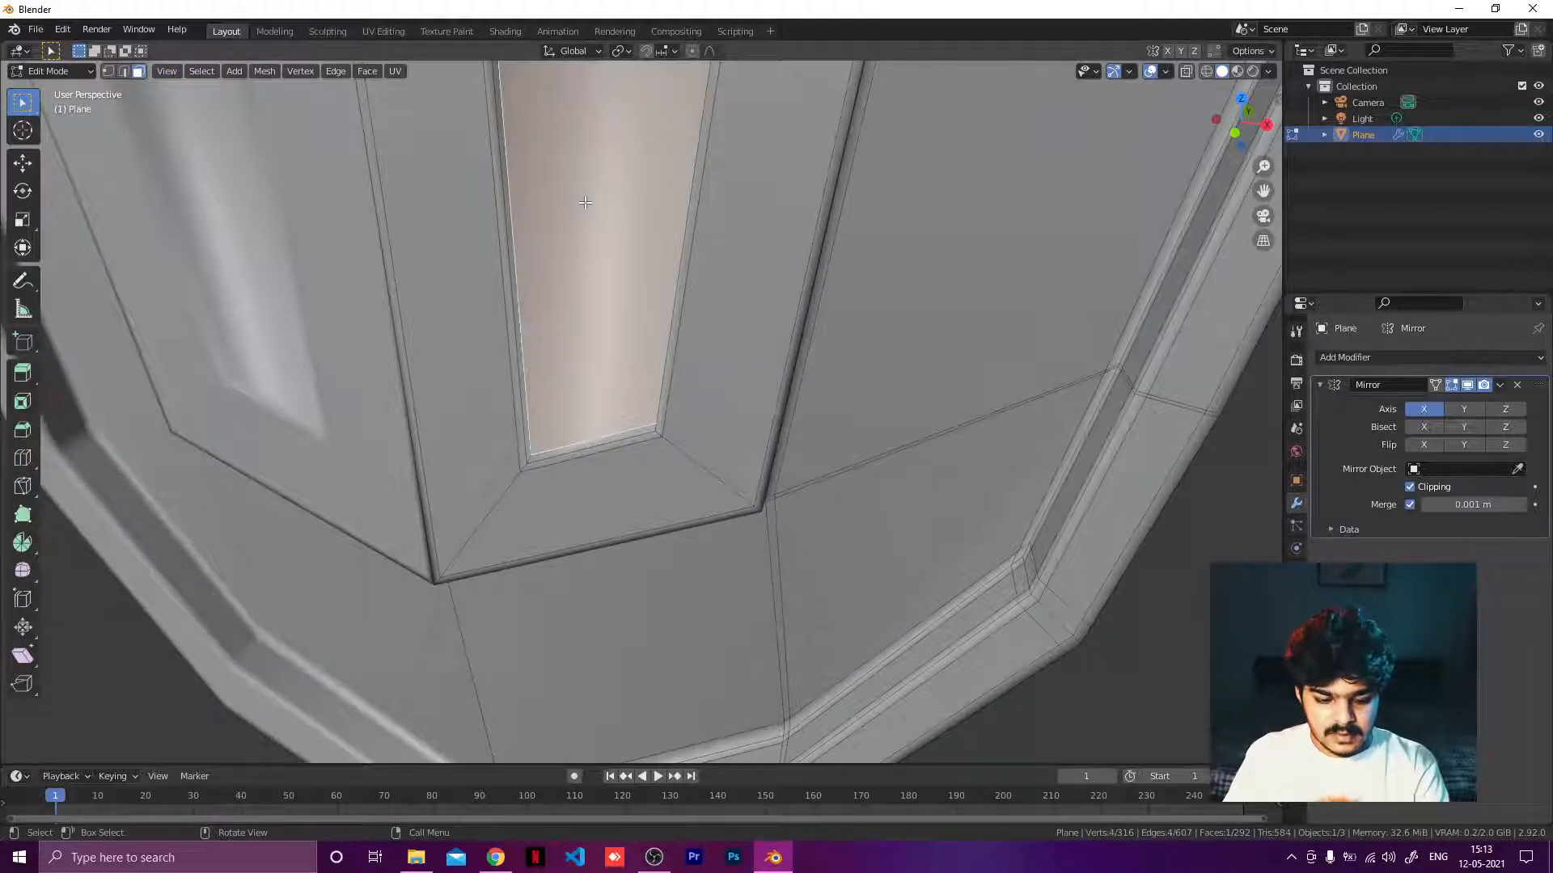
{"action": "key", "text": "i"}
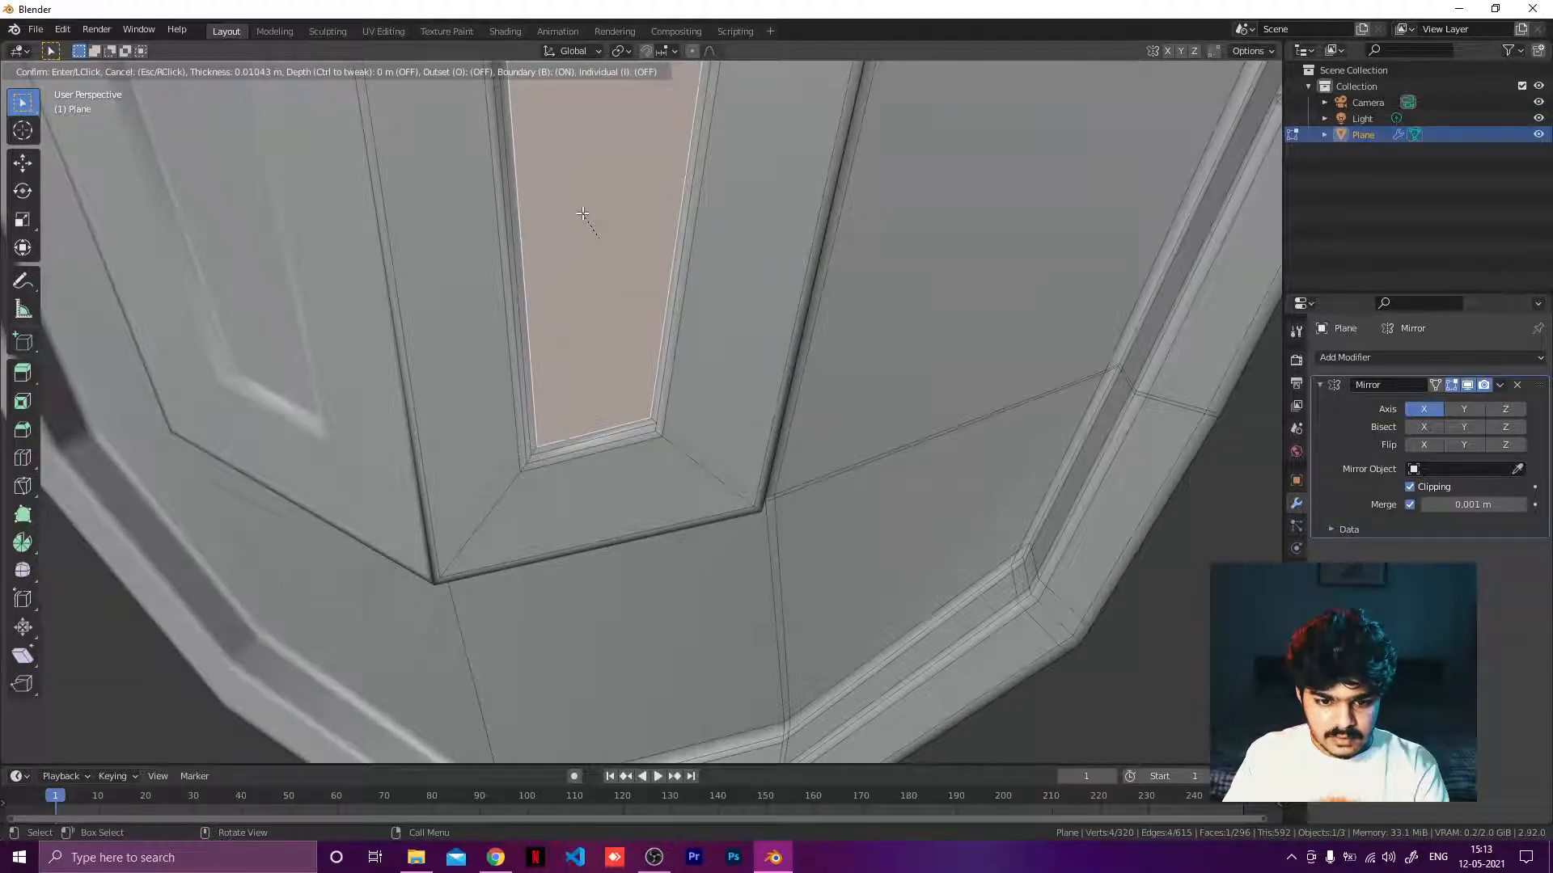
{"action": "left_click", "coordinate": [582, 214]}
{"action": "middle_click_drag", "start_coordinate": [582, 213], "coordinate": [459, 278]}
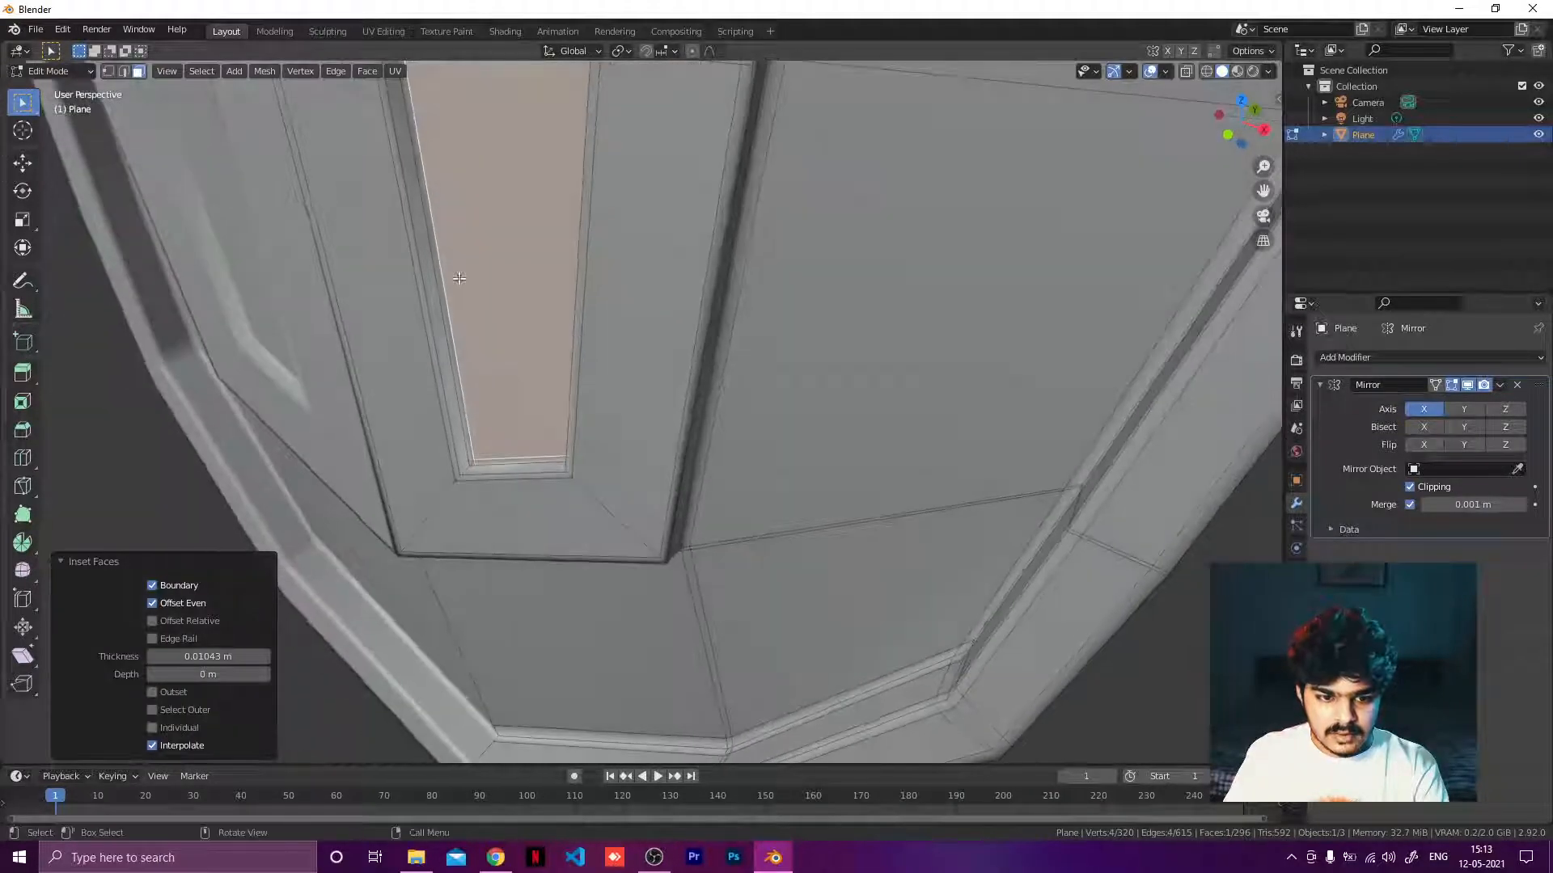
Switch to edge selection and try adding two support loop cuts around the inset face's rim.
{"action": "left_click", "coordinate": [125, 71]}
{"action": "scroll", "coordinate": [437, 453], "scroll_direction": "up", "scroll_amount": 5}
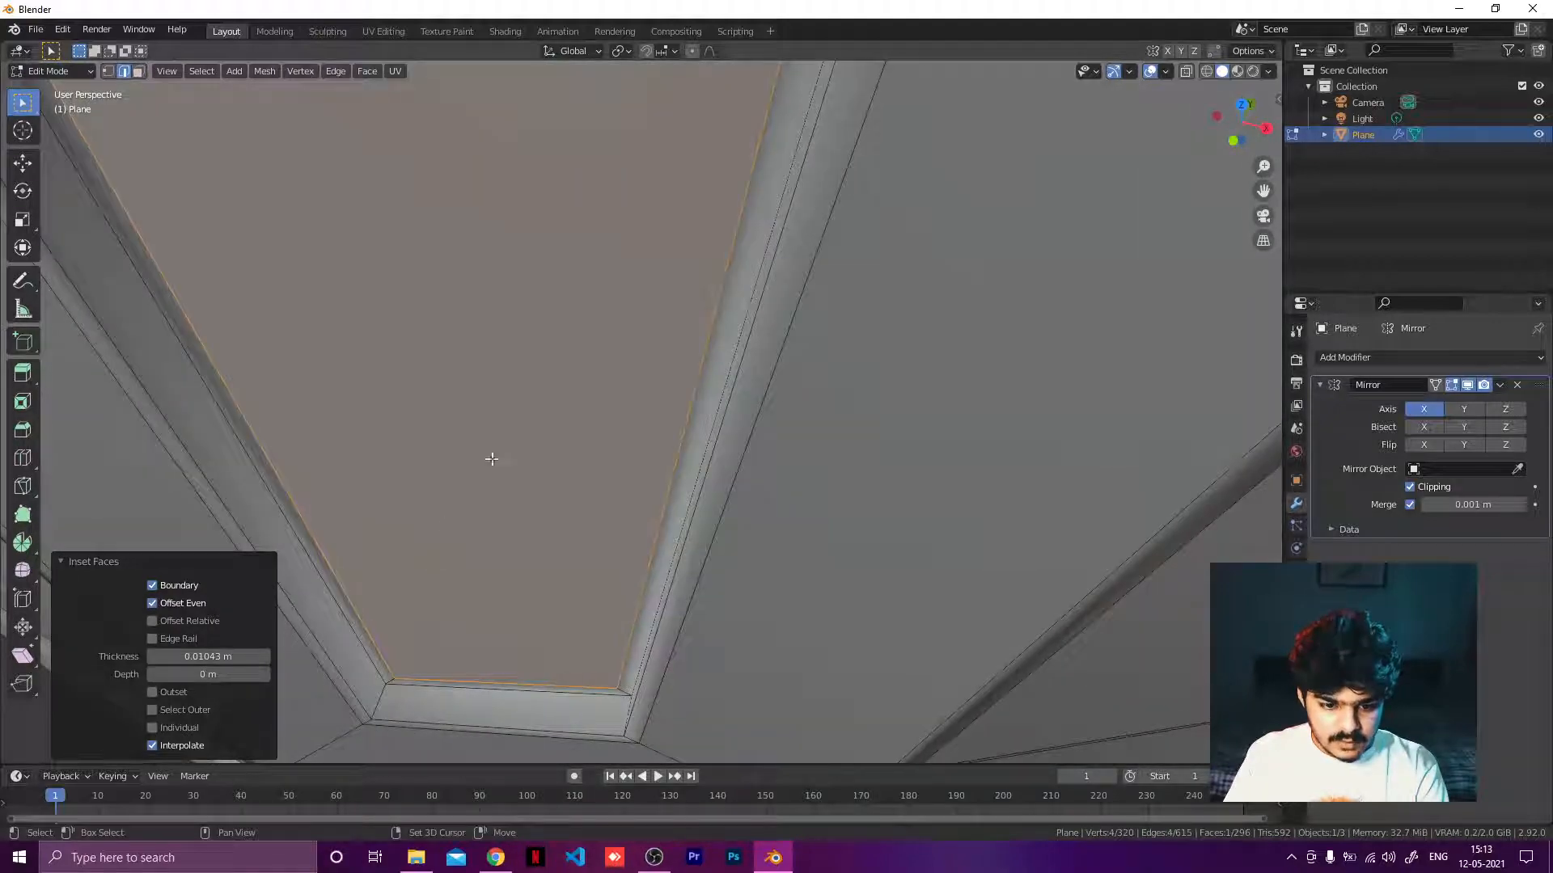
{"action": "middle_click_drag", "start_coordinate": [491, 458], "coordinate": [412, 513]}
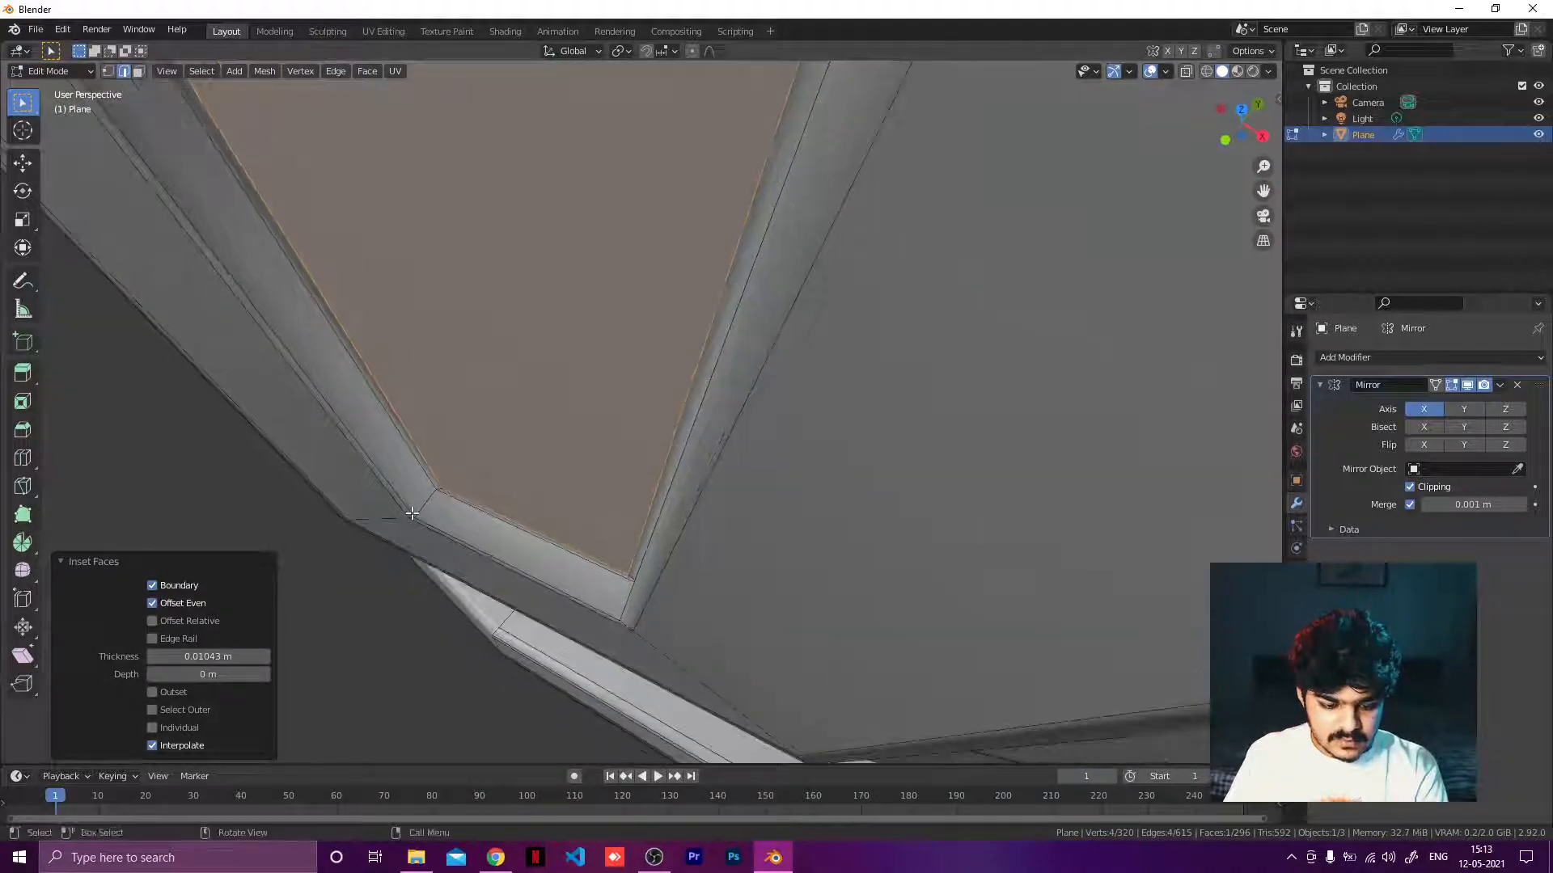
{"action": "key", "text": "ctrl+r"}
{"action": "left_click", "coordinate": [408, 513]}
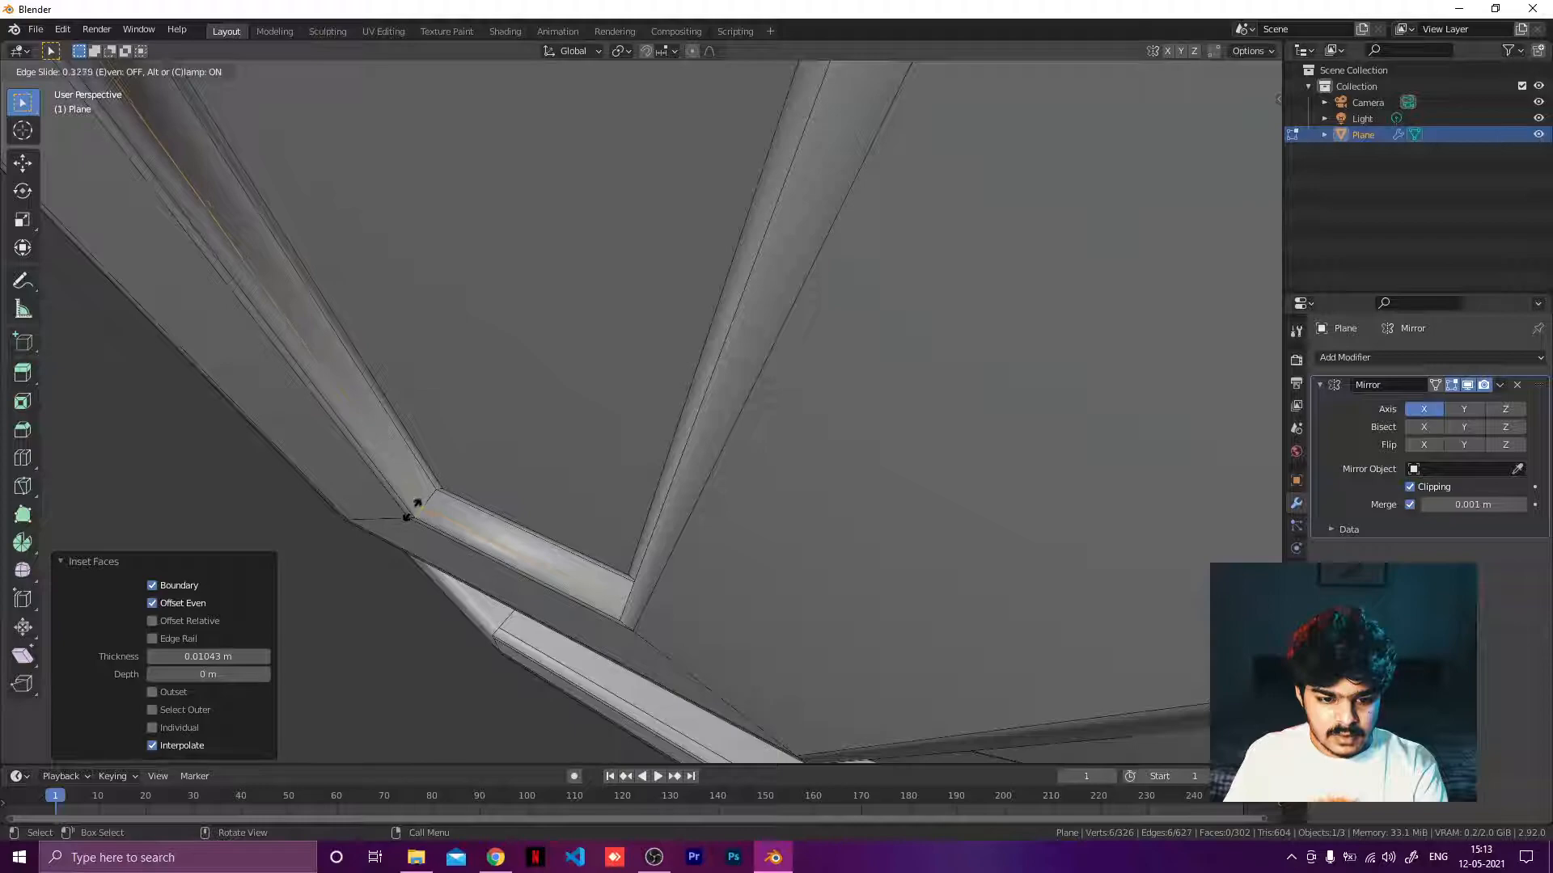
{"action": "left_click", "coordinate": [410, 512]}
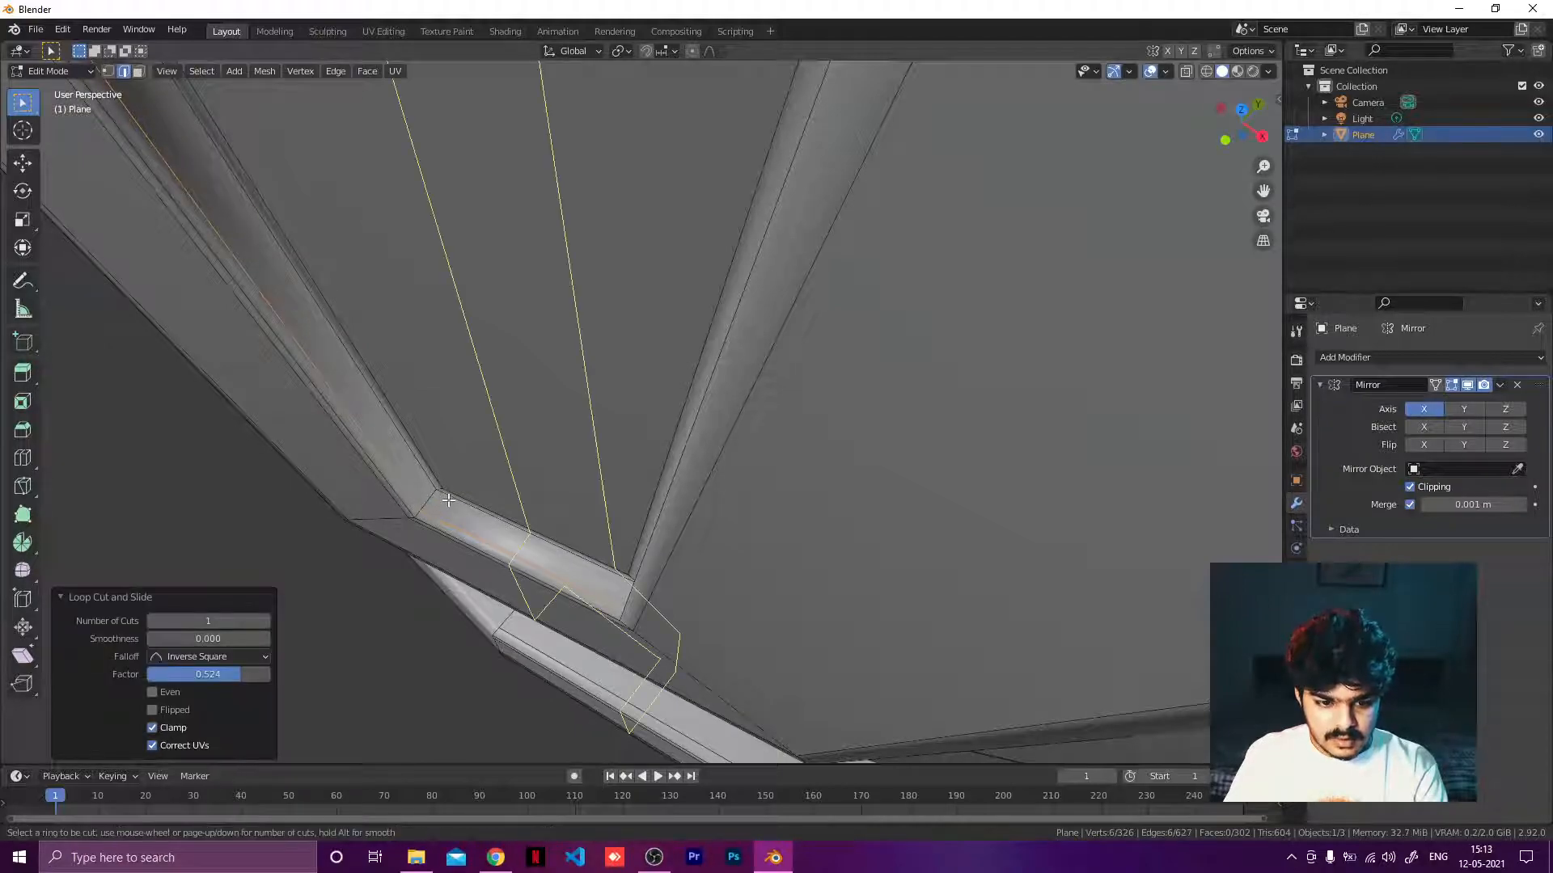
{"action": "left_click", "coordinate": [434, 502]}
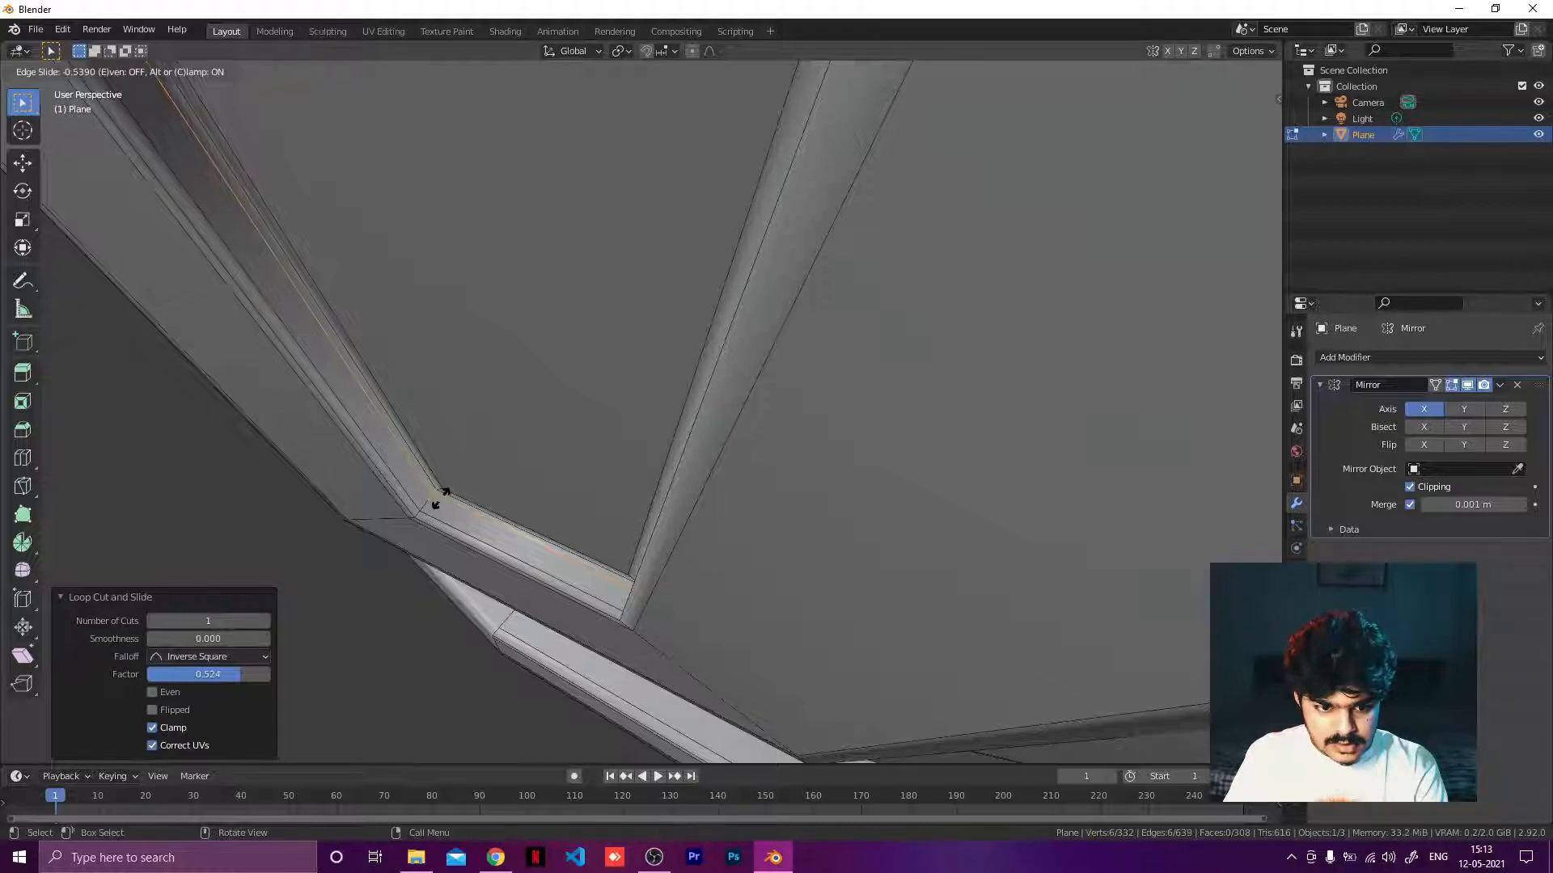
{"action": "left_click", "coordinate": [436, 499]}
{"action": "middle_click_drag", "start_coordinate": [450, 485], "coordinate": [745, 393]}
{"action": "scroll", "coordinate": [638, 322], "scroll_direction": "down", "scroll_amount": 5}
{"action": "scroll", "coordinate": [684, 317], "scroll_direction": "up", "scroll_amount": 6}
Preview the shield in Object Mode, return to Edit Mode and undo the two loop cuts and the inset.
{"action": "key", "text": "Tab"}
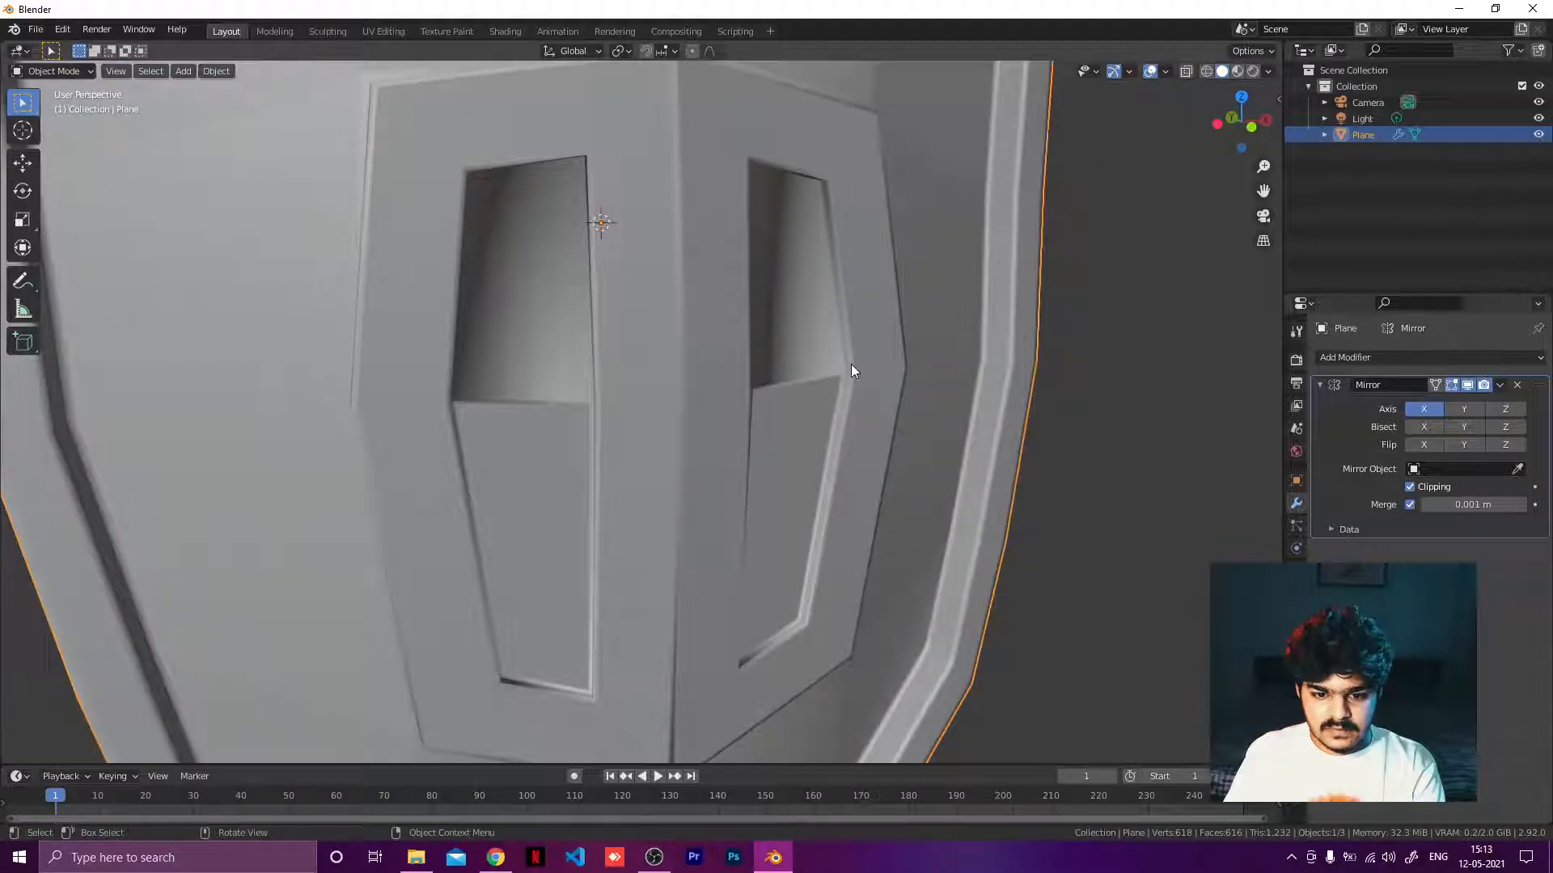
{"action": "middle_click_drag", "start_coordinate": [851, 364], "coordinate": [628, 347]}
{"action": "key", "text": "Tab"}
{"action": "key", "text": "ctrl+z"}
{"action": "key", "text": "ctrl+z"}
{"action": "key", "text": "ctrl+z"}
{"action": "key", "text": "ctrl+z"}
{"action": "key", "text": "ctrl+z"}
{"action": "key", "text": "ctrl+z"}
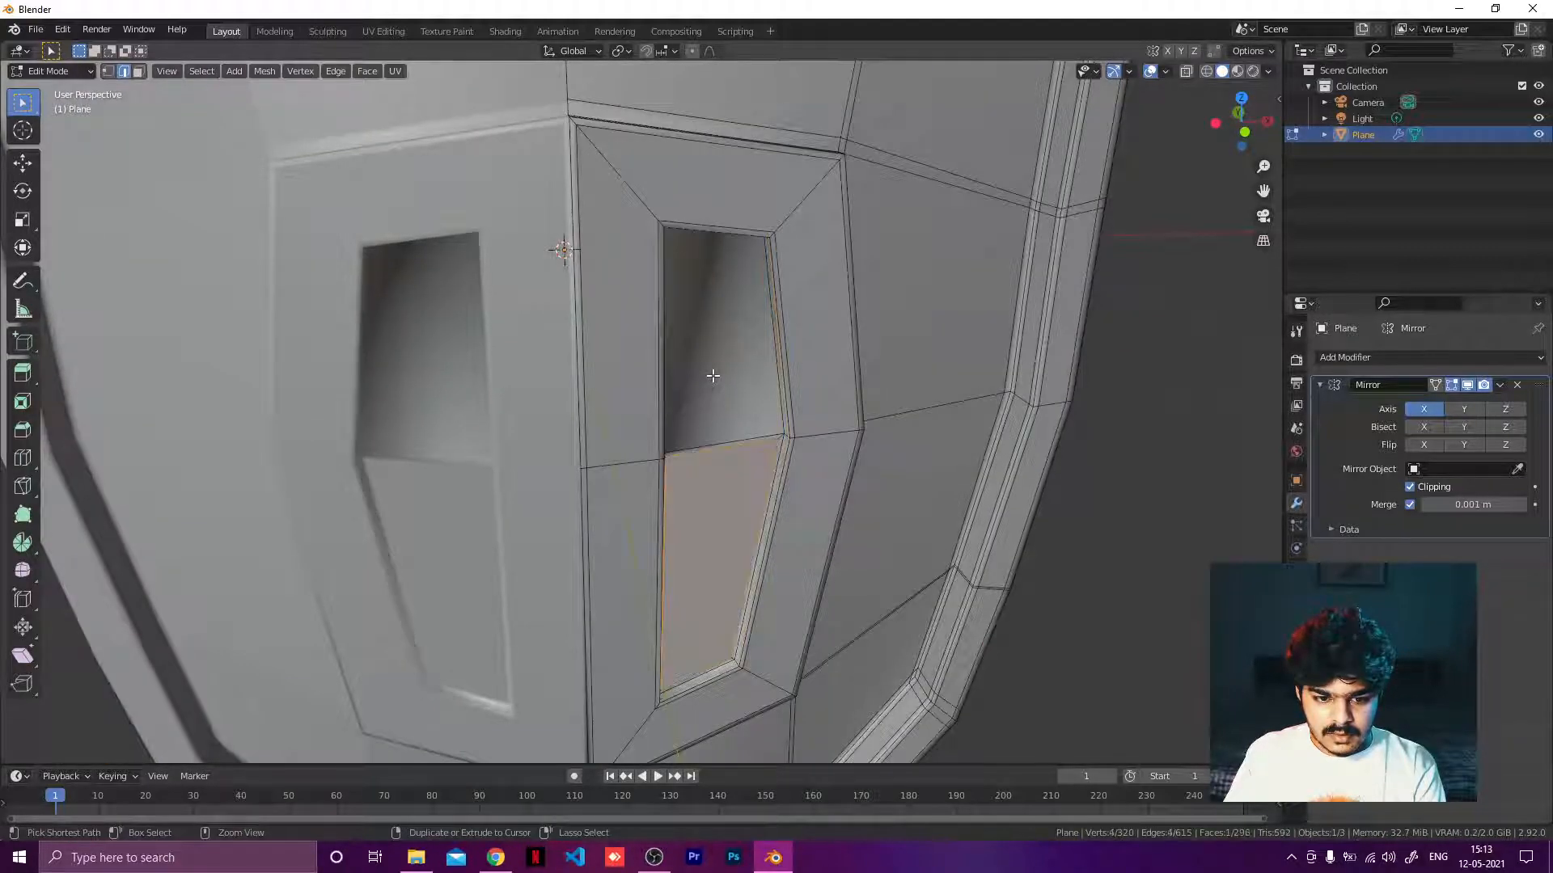
{"action": "key", "text": "ctrl+z"}
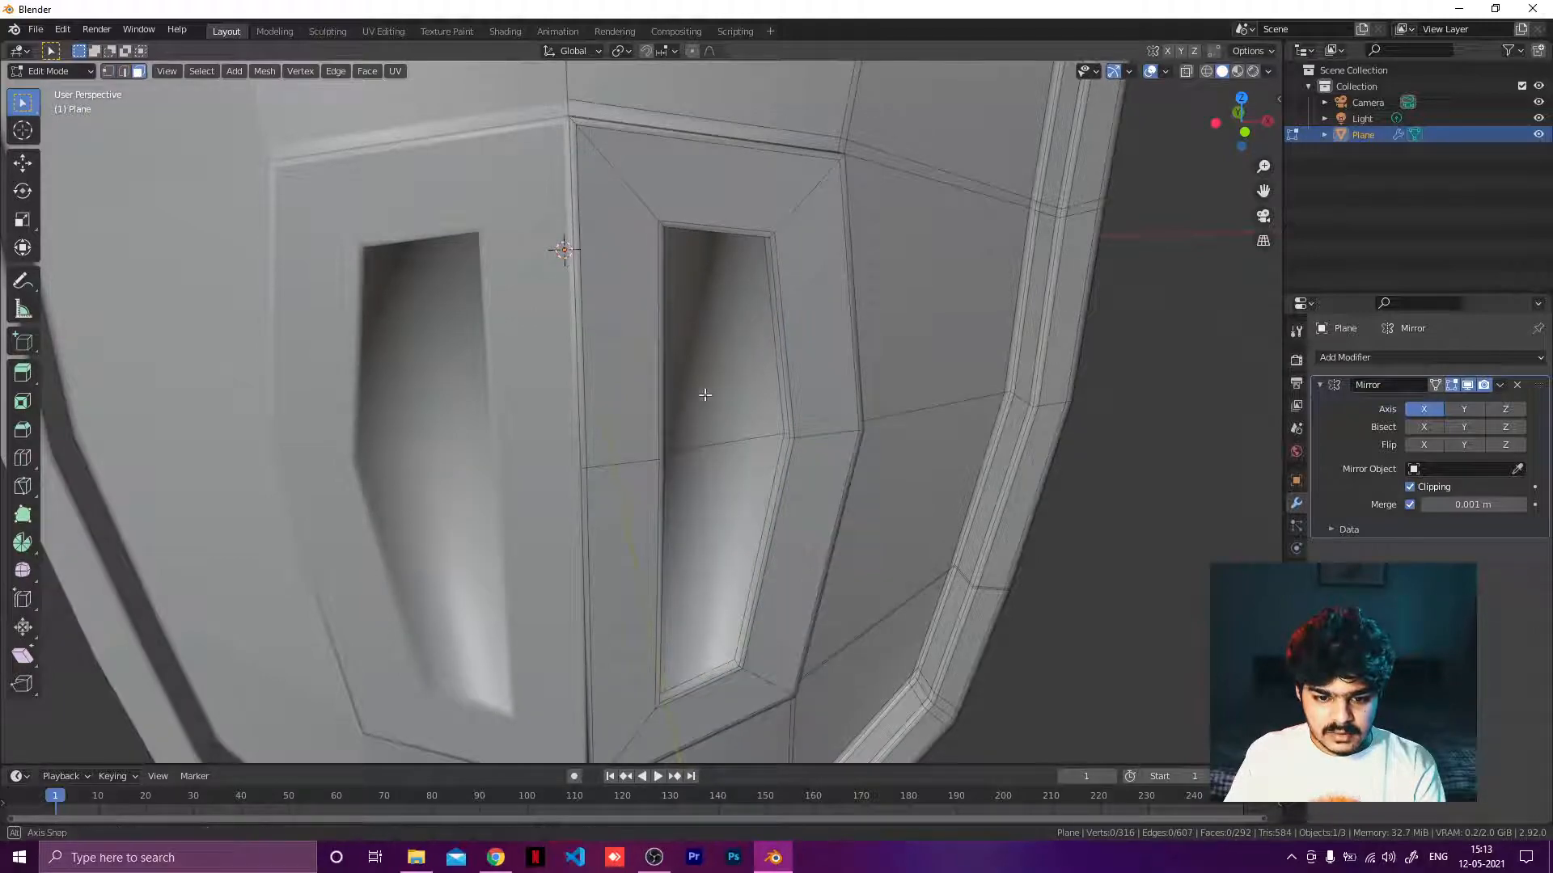
Select both faces of the recess floor inside the raised section.
{"action": "middle_click_drag", "start_coordinate": [706, 396], "coordinate": [598, 456]}
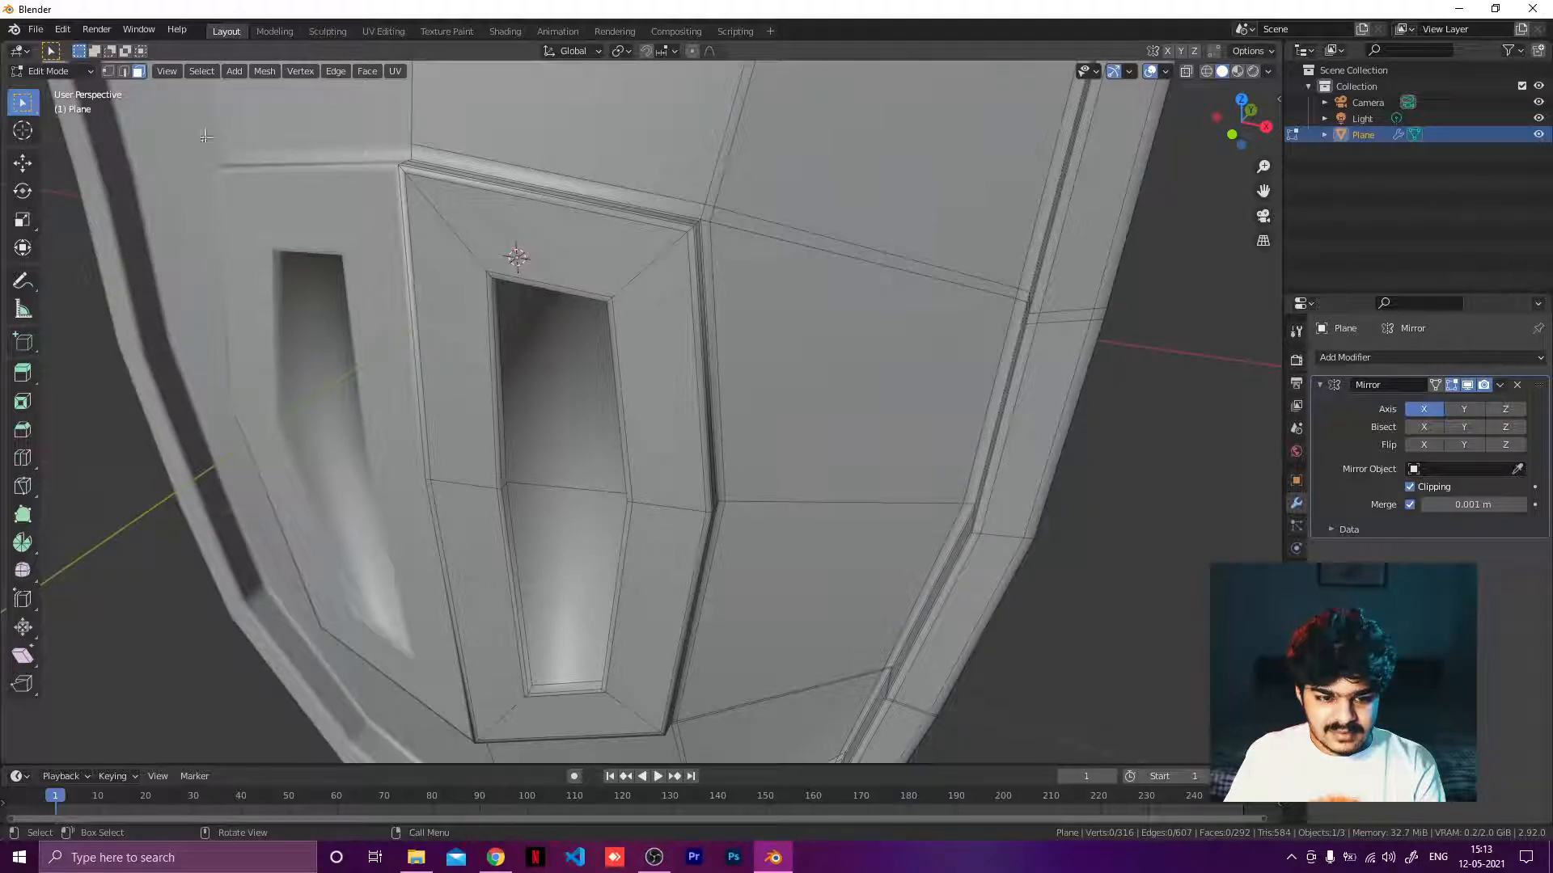
{"action": "left_click", "coordinate": [533, 383]}
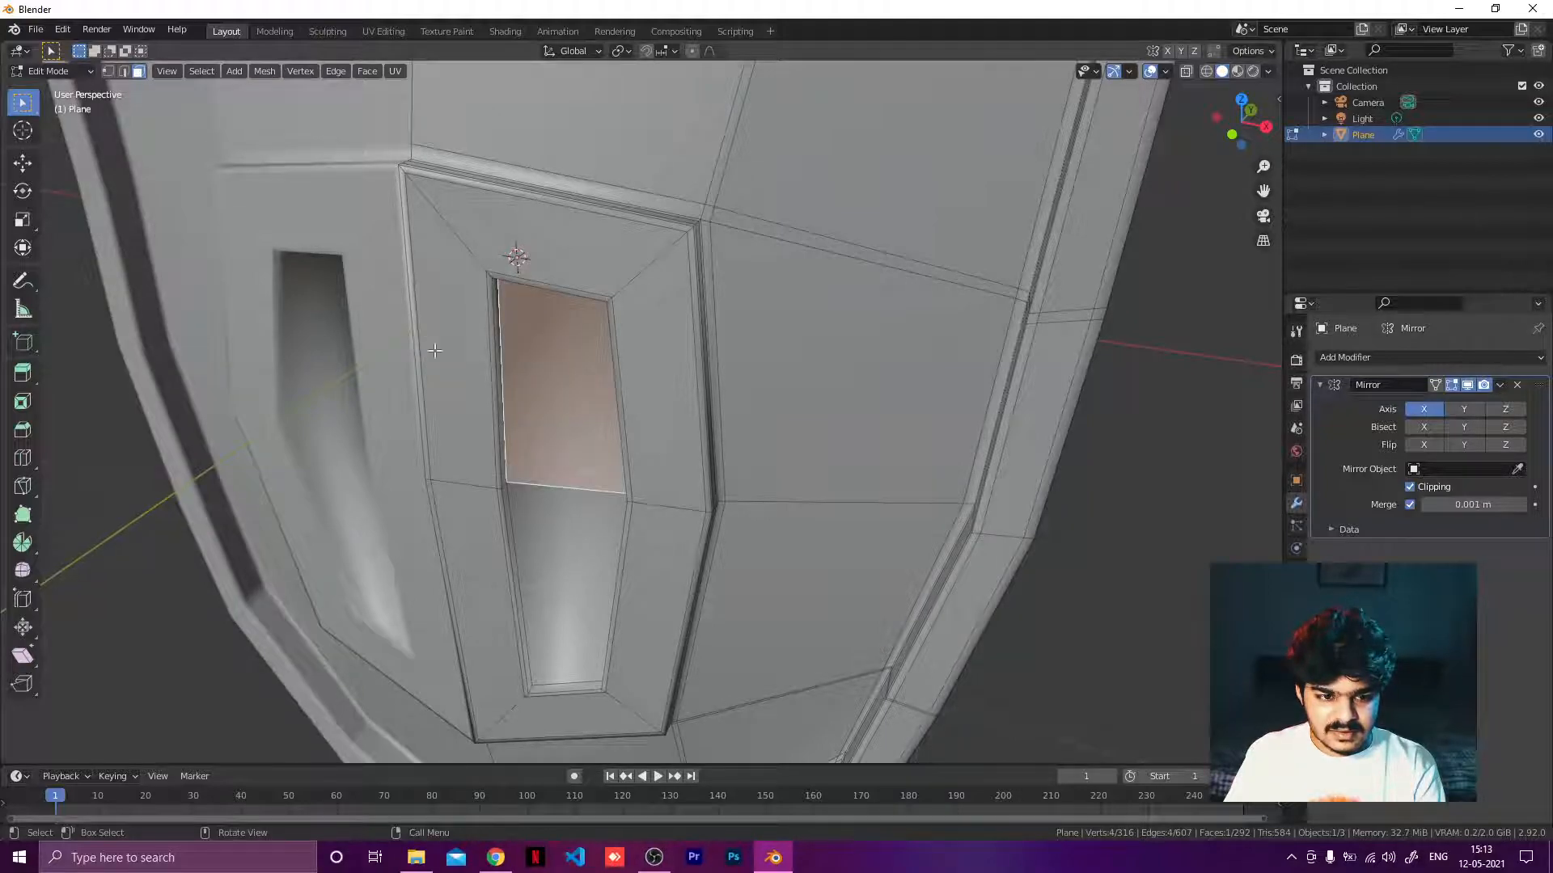
{"action": "left_click", "coordinate": [565, 561], "text": "shift"}
{"action": "middle_click_drag", "start_coordinate": [590, 449], "coordinate": [605, 449]}
Try insetting the two recess floor faces by about 0.015 m, undoing it.
{"action": "key", "text": "i"}
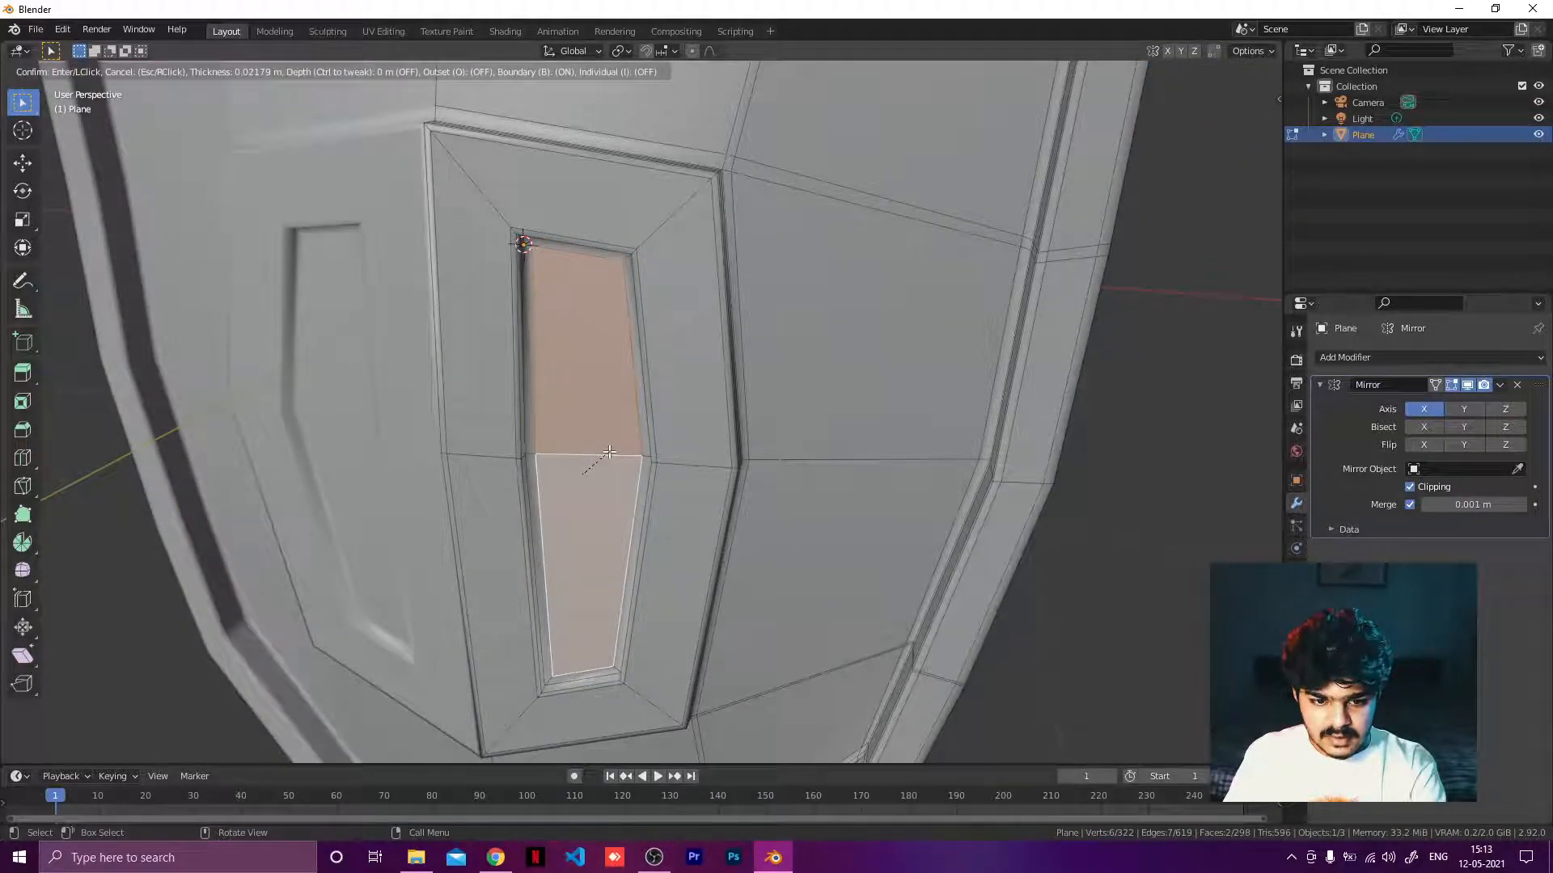
{"action": "key", "text": "i"}
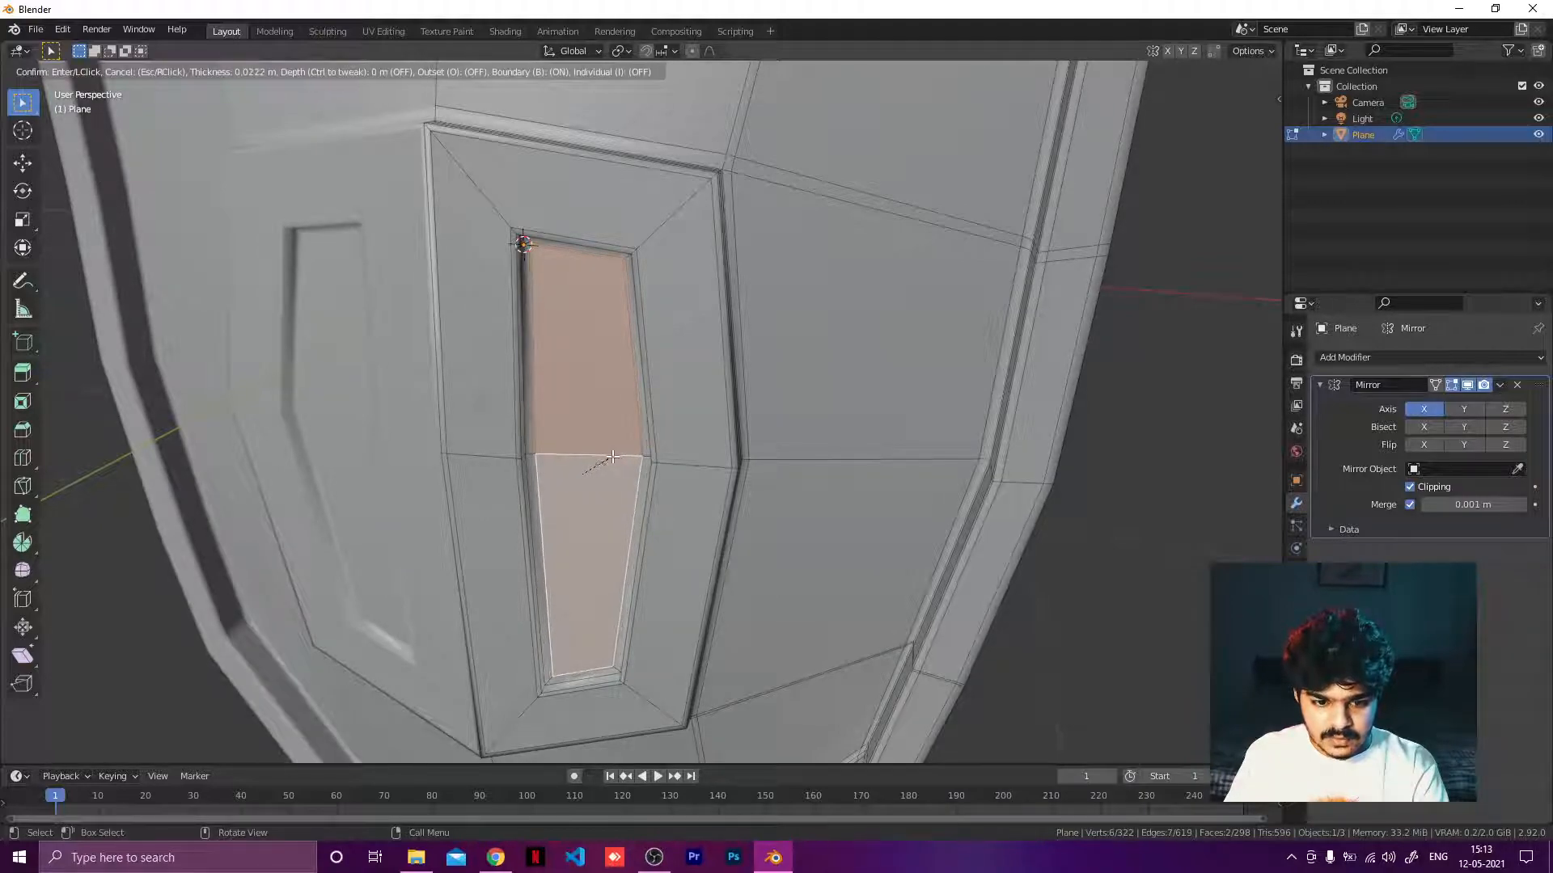
{"action": "left_click", "coordinate": [617, 457]}
{"action": "middle_click_drag", "start_coordinate": [616, 457], "coordinate": [687, 375]}
{"action": "scroll", "coordinate": [555, 434], "scroll_direction": "up", "scroll_amount": 4}
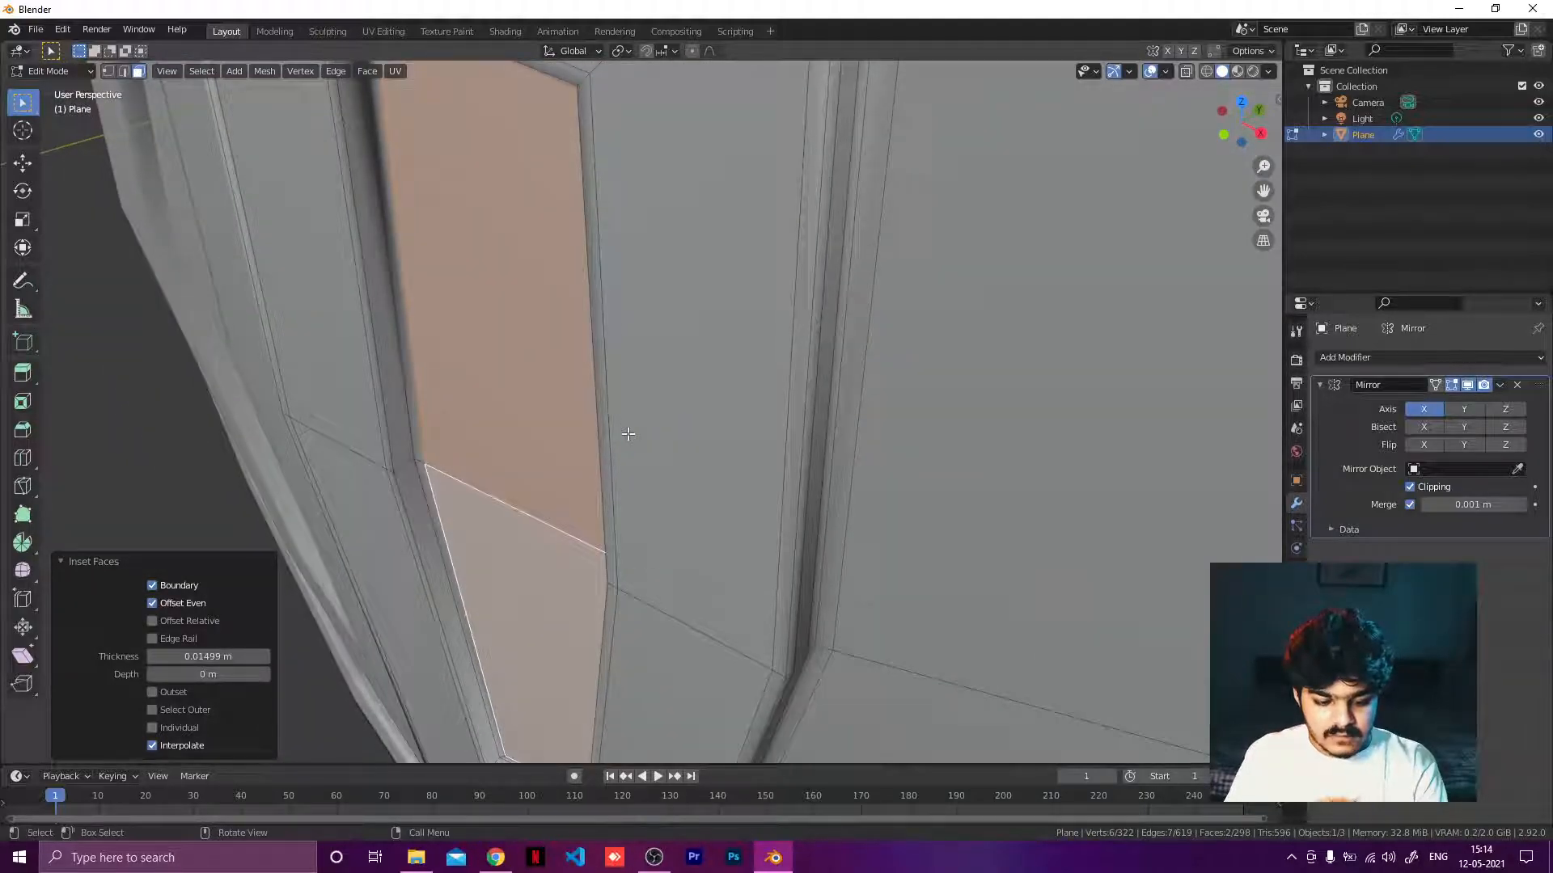
{"action": "key", "text": "ctrl+z"}
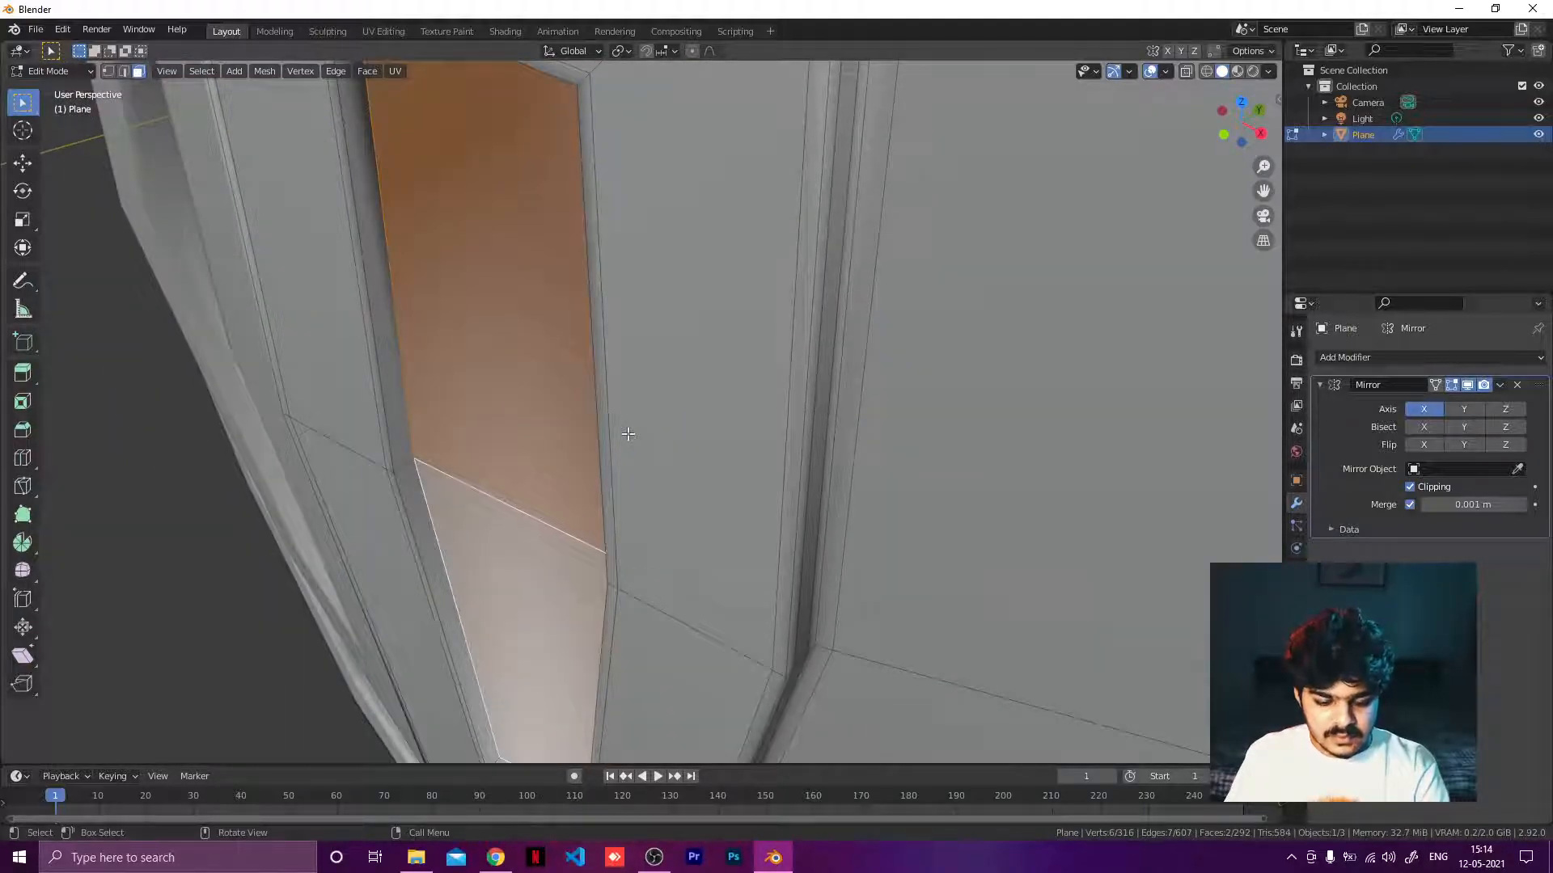
Inset the two recess floor faces by about 0.00651 m.
{"action": "key", "text": "i"}
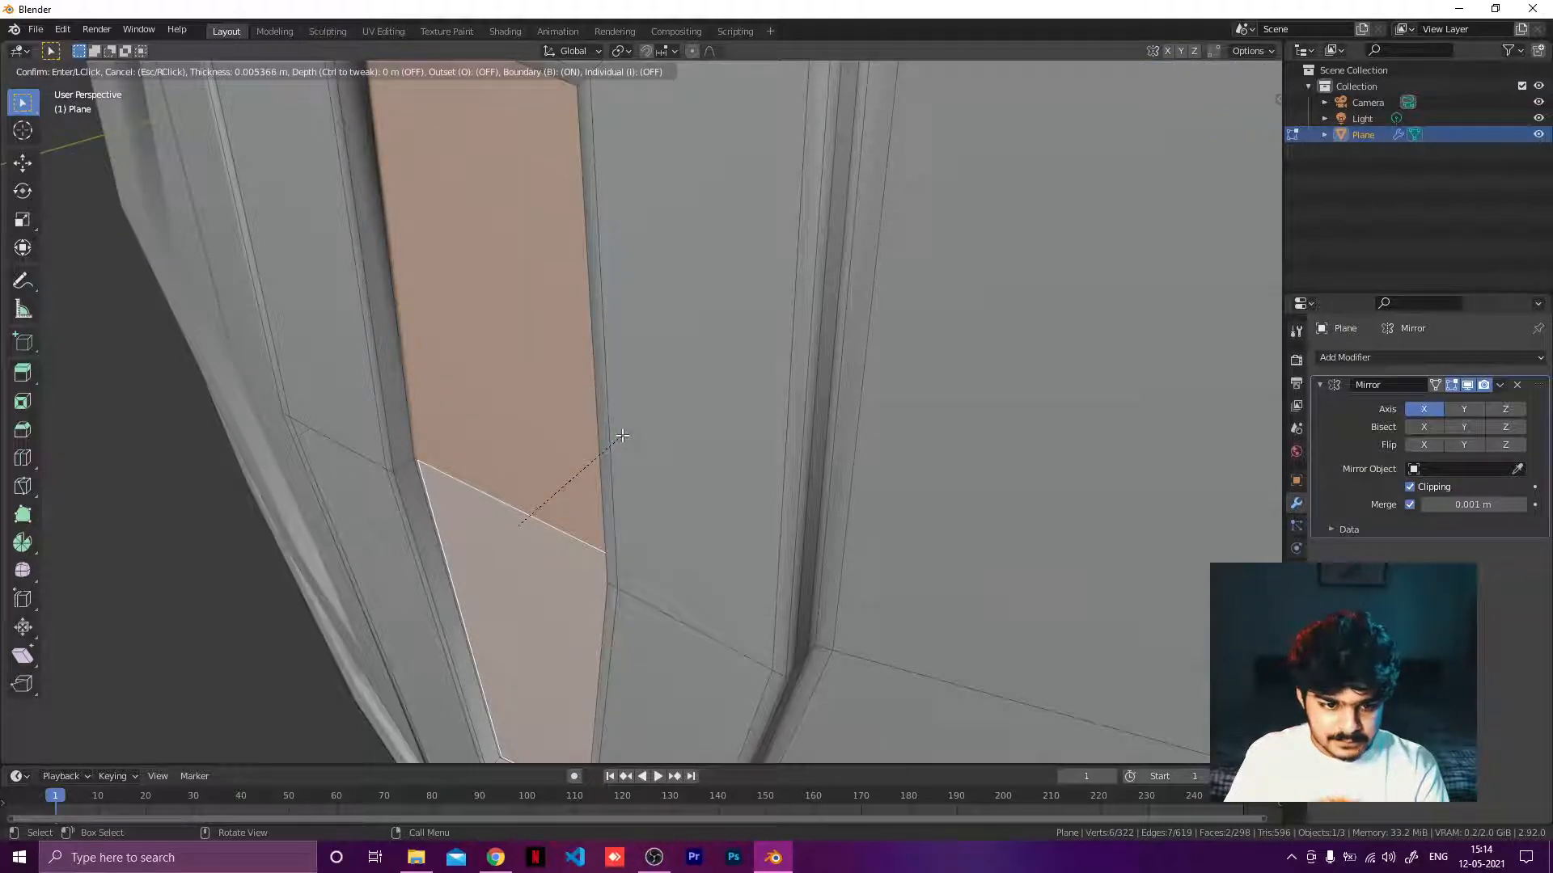
{"action": "left_click", "coordinate": [621, 436]}
{"action": "middle_click_drag", "start_coordinate": [621, 437], "coordinate": [662, 194]}
{"action": "scroll", "coordinate": [642, 440], "scroll_direction": "up", "scroll_amount": 6}
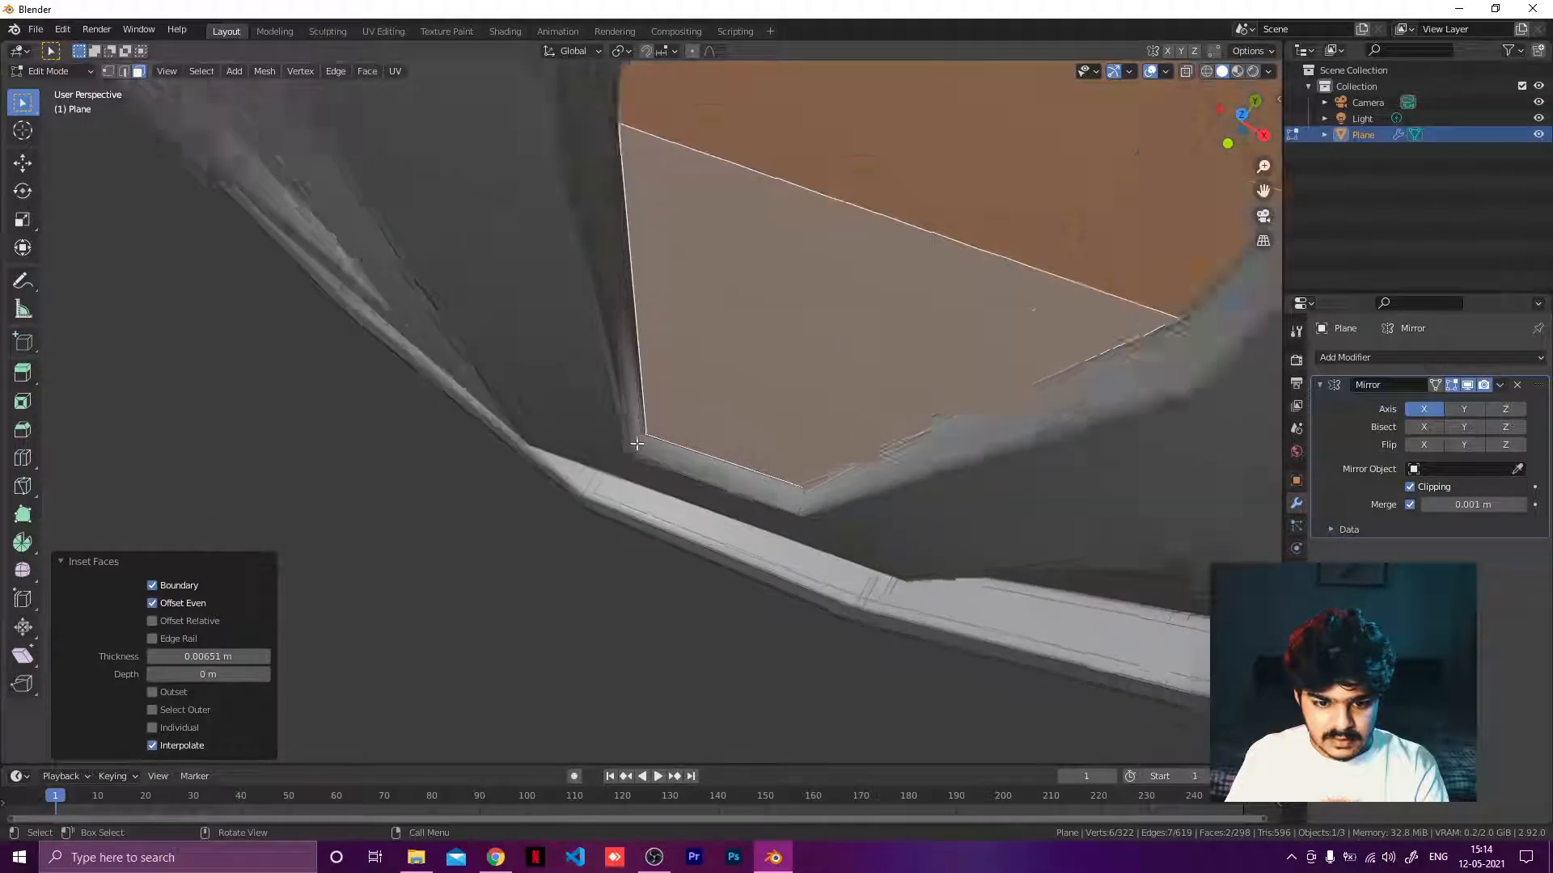
{"action": "middle_click_drag", "start_coordinate": [641, 439], "coordinate": [615, 436]}
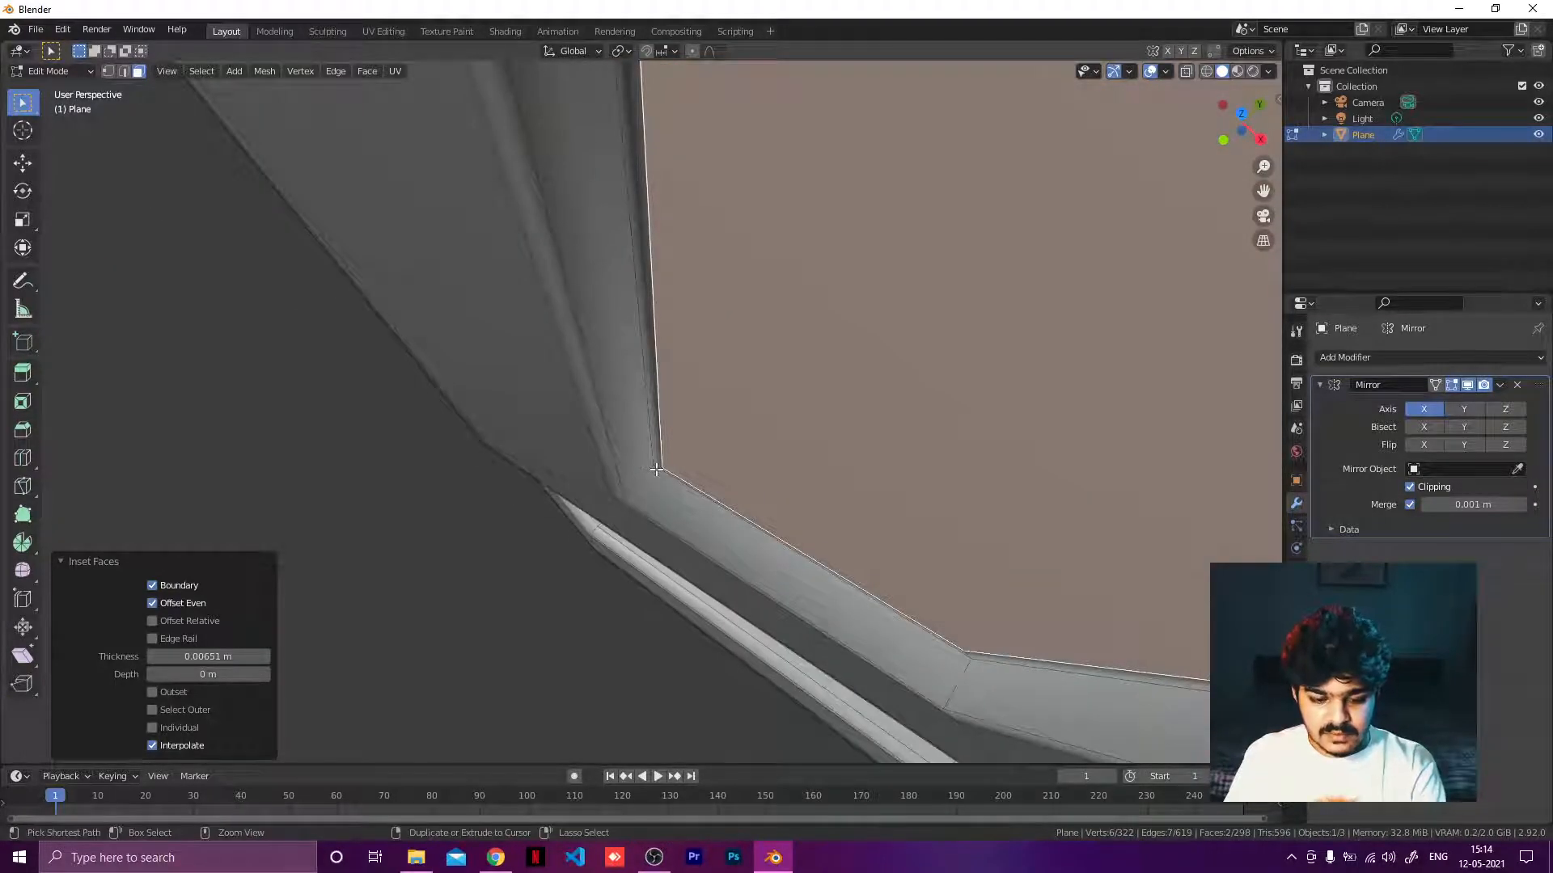
Add a support loop cut on the inset's rim, slid to a factor of 0.566.
{"action": "key", "text": "ctrl+r"}
{"action": "left_click", "coordinate": [637, 487]}
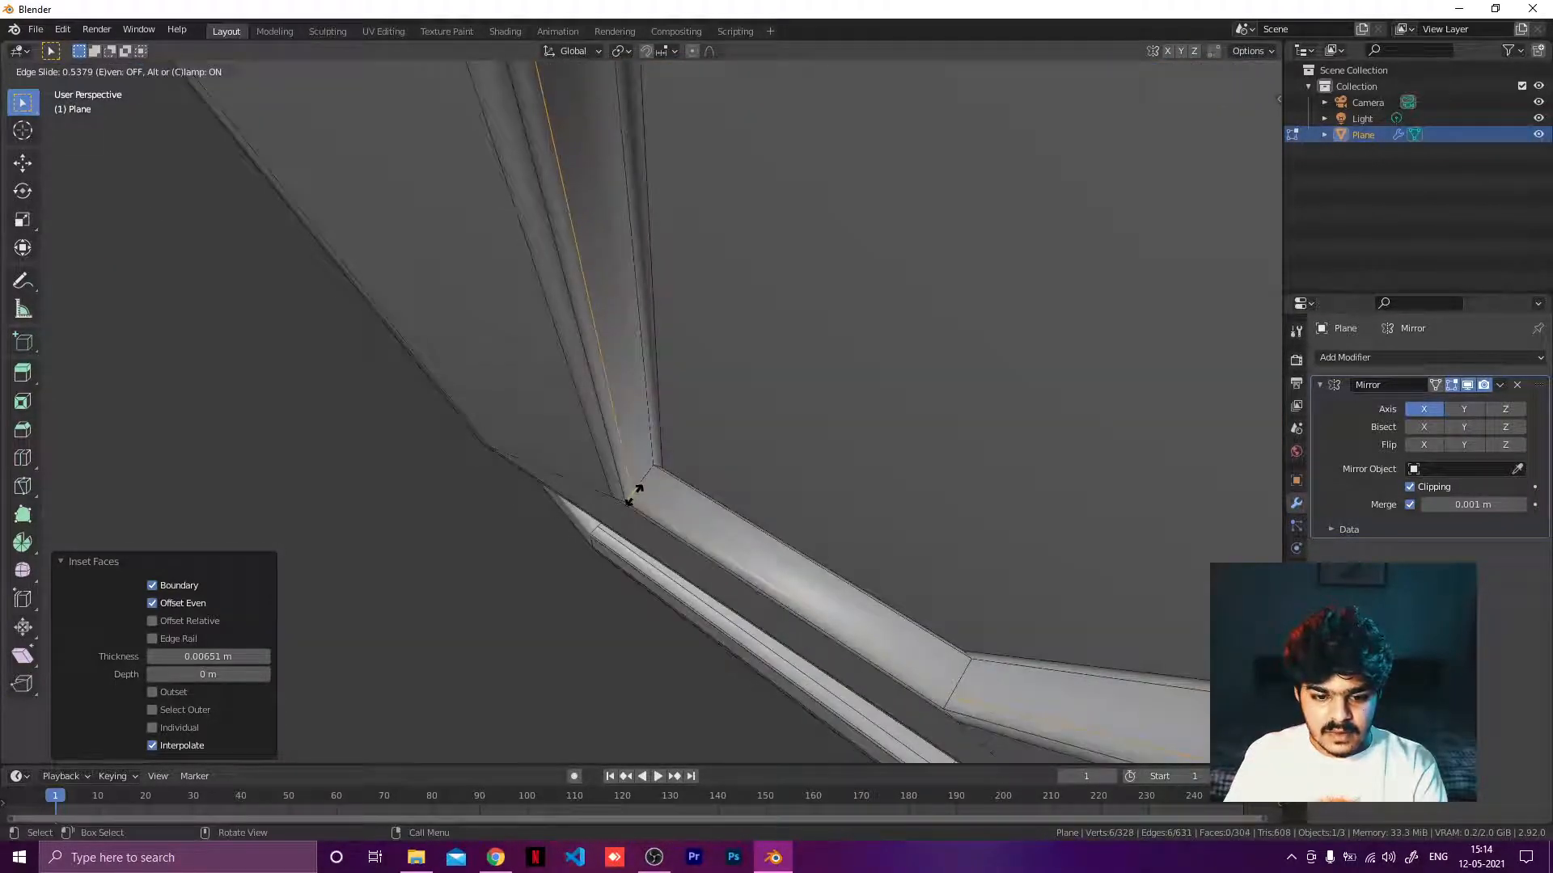
{"action": "left_click", "coordinate": [635, 497]}
Add a second support loop cut on the inset's rim at a factor of -0.456.
{"action": "key", "text": "ctrl+r"}
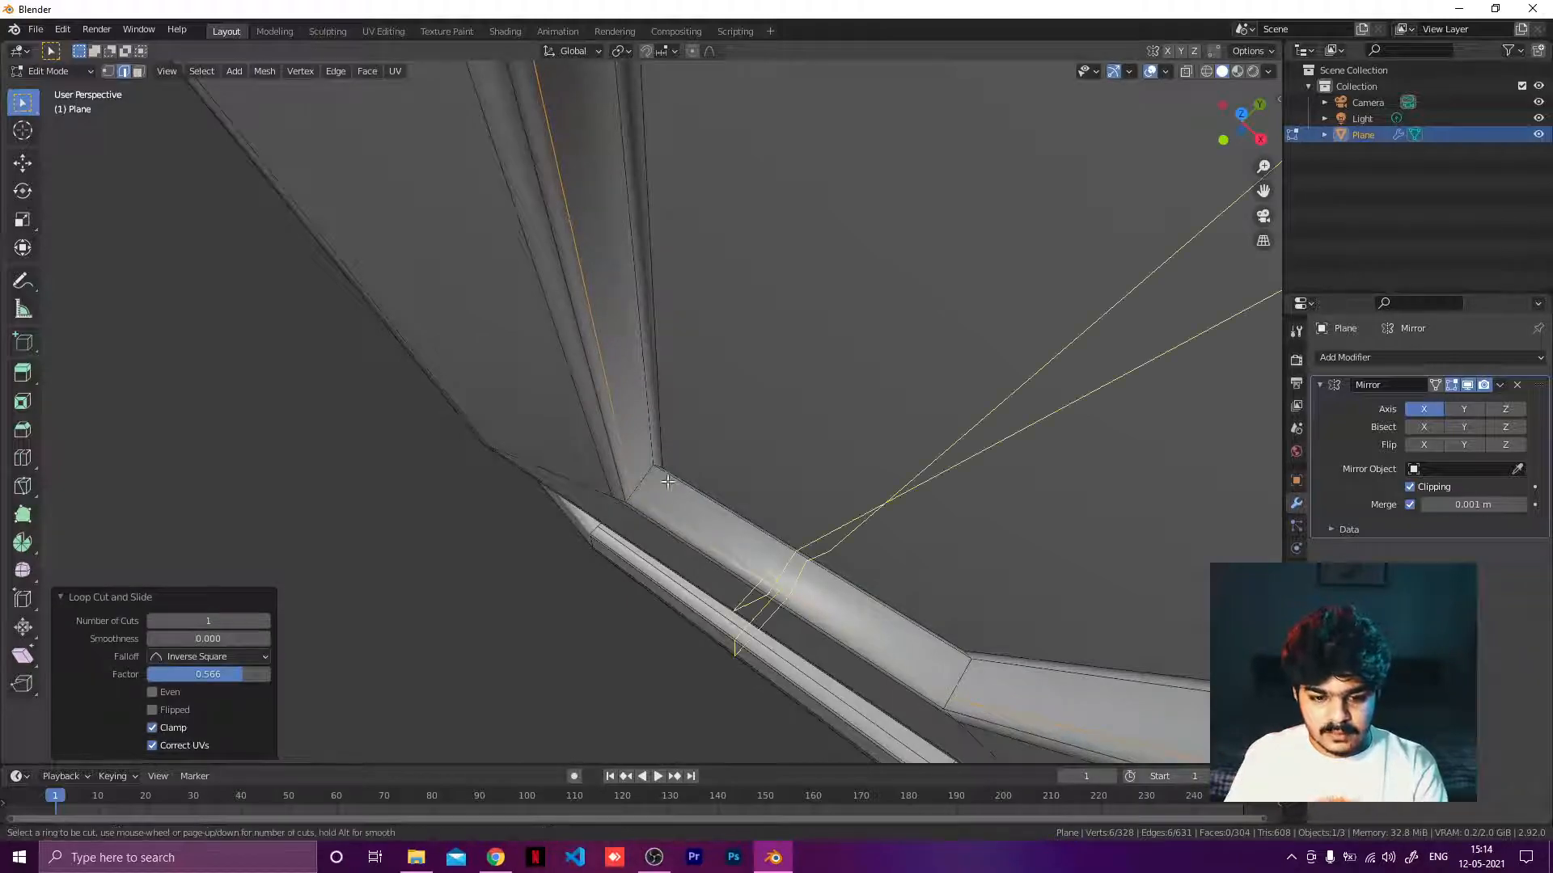
{"action": "left_click", "coordinate": [647, 481]}
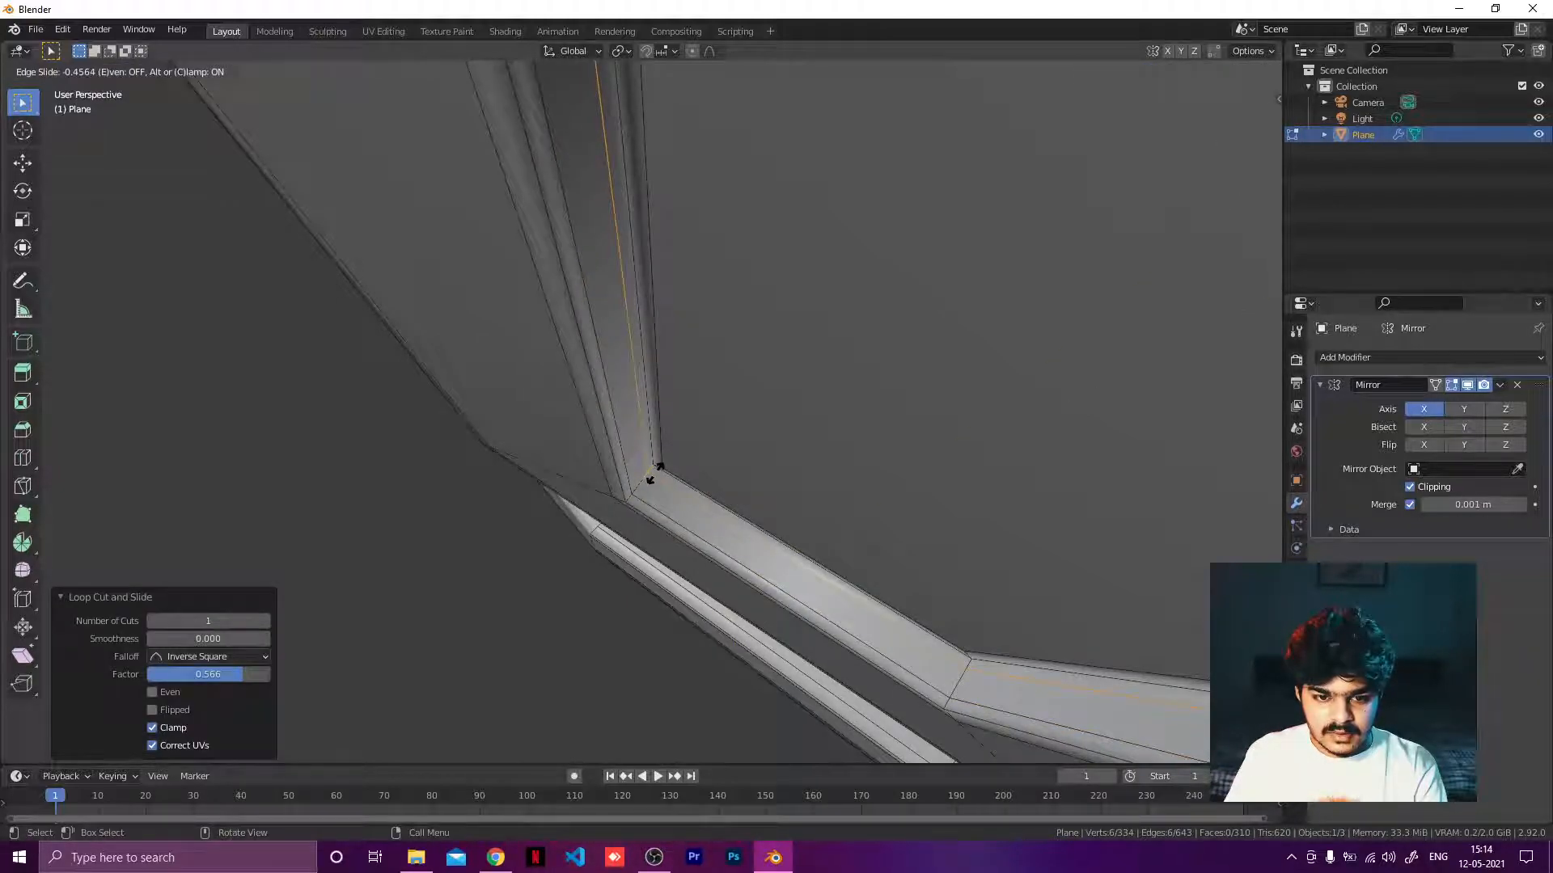
{"action": "left_click", "coordinate": [653, 474]}
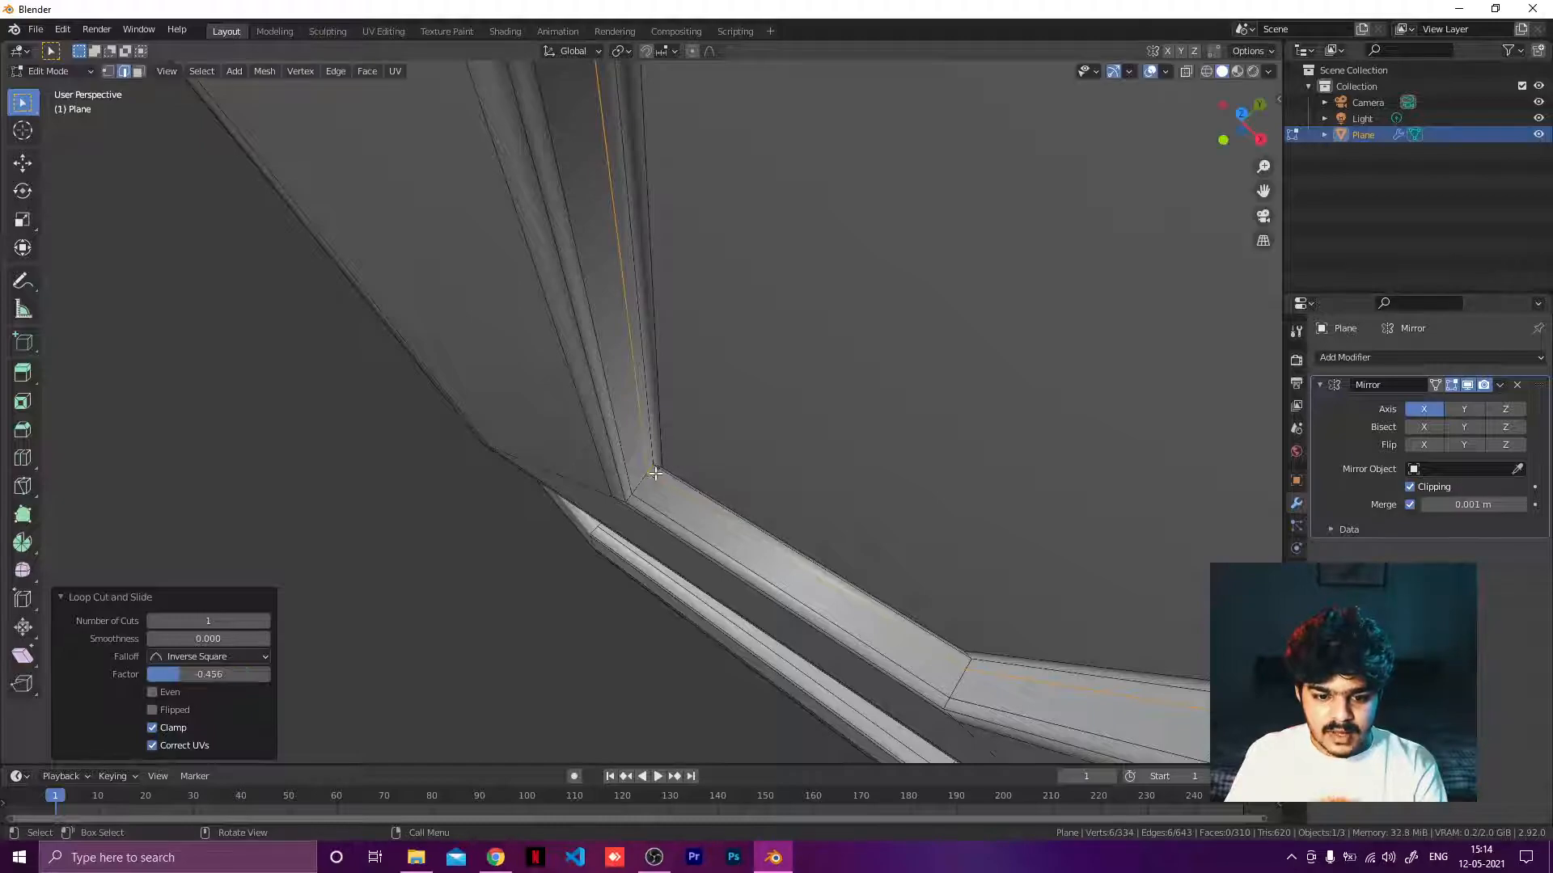
Switch the shield to Object Mode and orbit around it to inspect the panel details.
{"action": "scroll", "coordinate": [711, 451], "scroll_direction": "down", "scroll_amount": 3}
{"action": "middle_click_drag", "start_coordinate": [711, 450], "coordinate": [777, 301]}
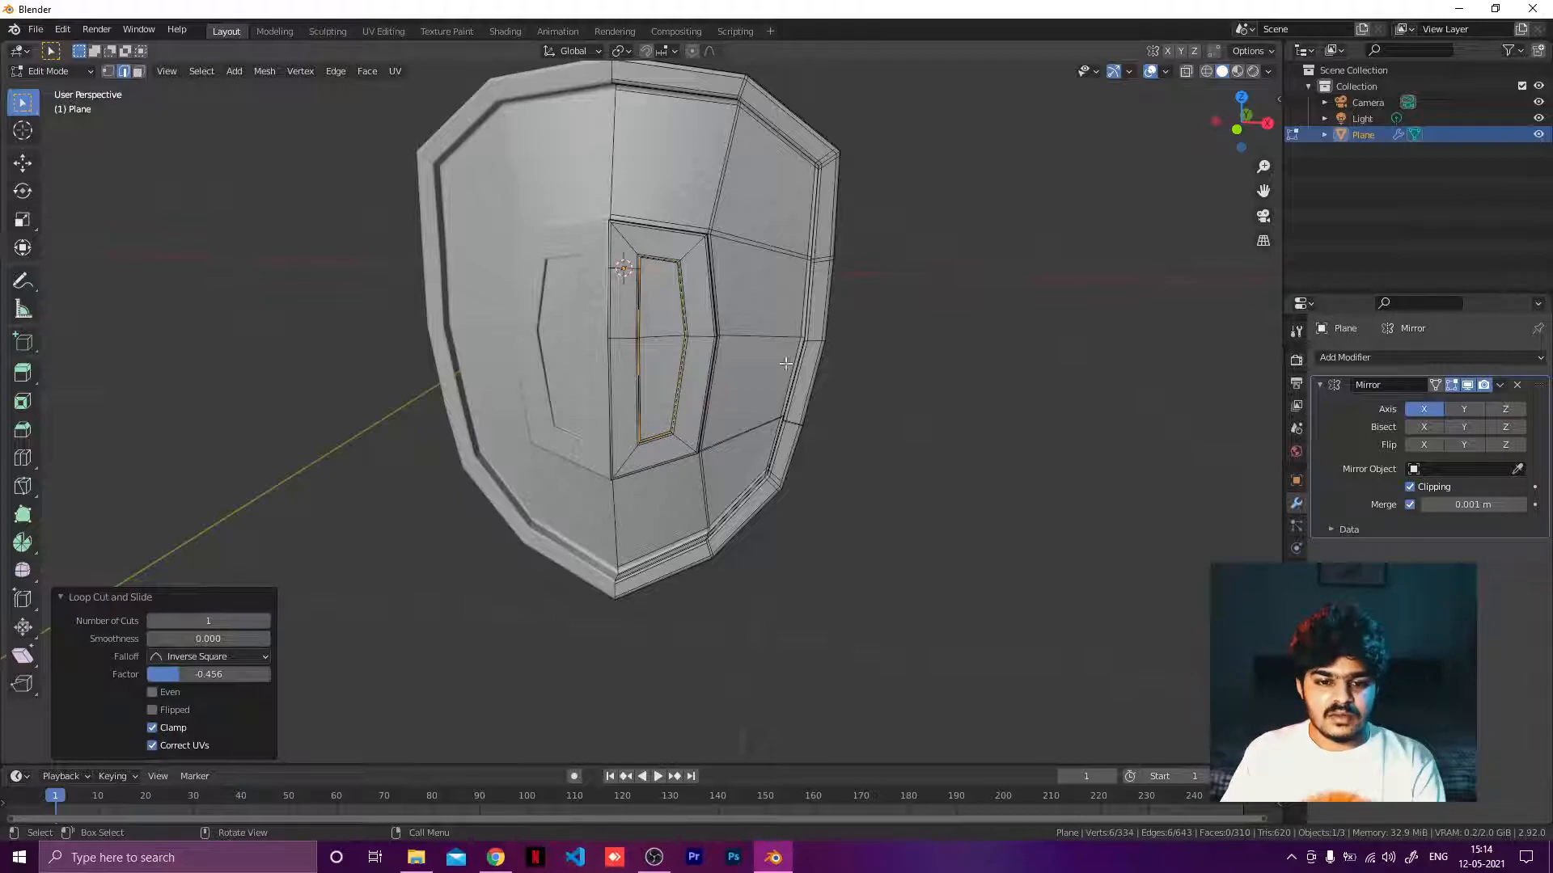
{"action": "middle_click_drag", "start_coordinate": [785, 364], "coordinate": [774, 323]}
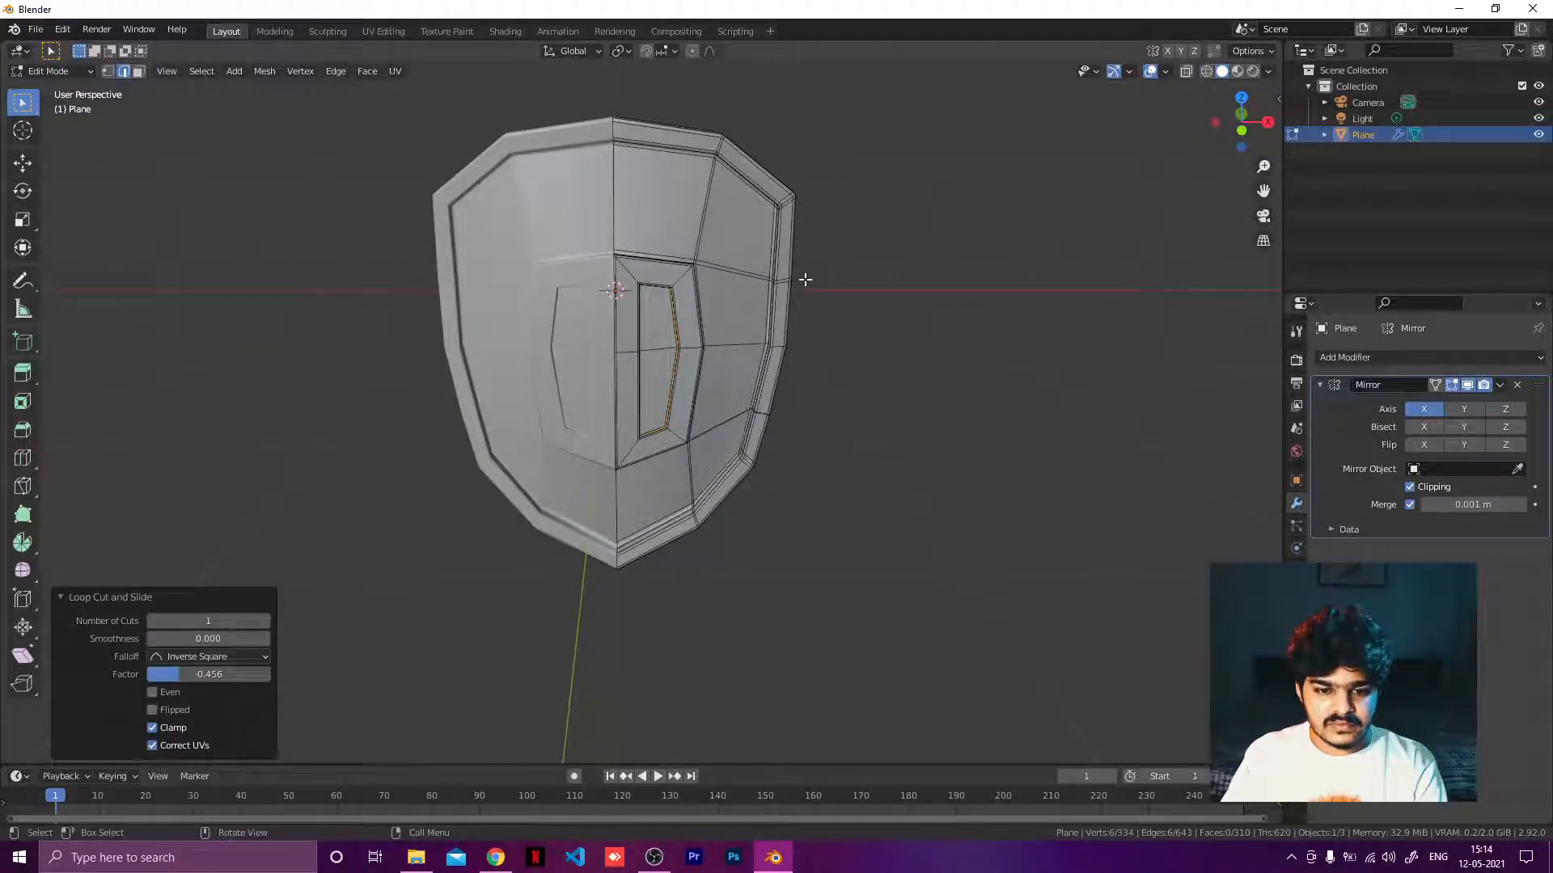
{"action": "middle_click_drag", "start_coordinate": [825, 250], "coordinate": [871, 421], "text": "shift"}
{"action": "scroll", "coordinate": [696, 310], "scroll_direction": "up", "scroll_amount": 4}
{"action": "scroll", "coordinate": [929, 405], "scroll_direction": "down", "scroll_amount": 1}
{"action": "key", "text": "Tab"}
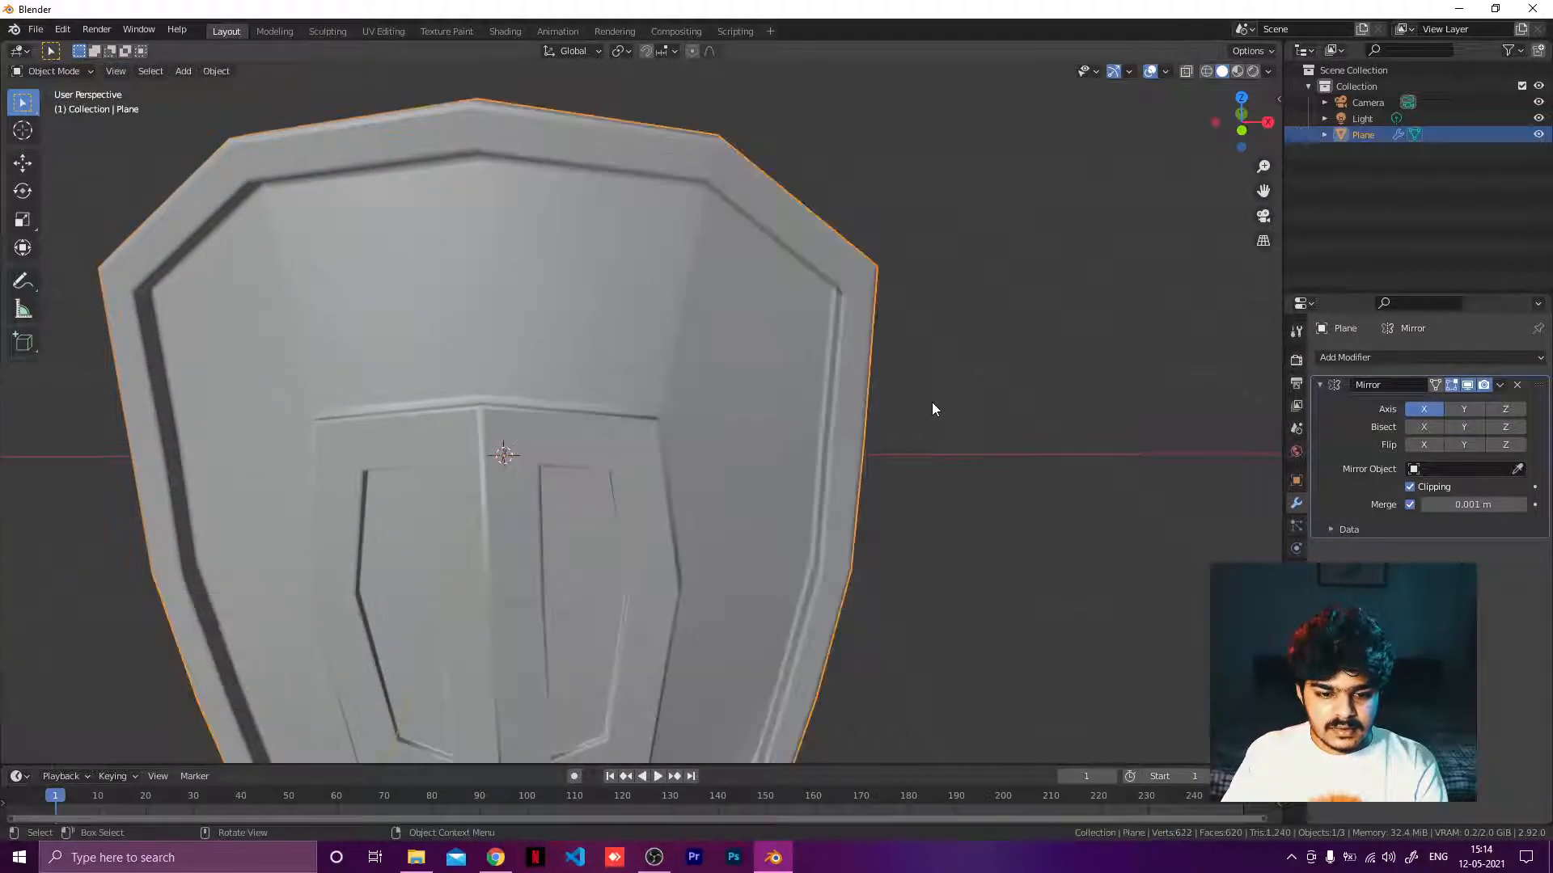
{"action": "scroll", "coordinate": [866, 414], "scroll_direction": "down", "scroll_amount": 4}
{"action": "middle_click_drag", "start_coordinate": [749, 431], "coordinate": [1059, 348]}
{"action": "right_click", "coordinate": [652, 388]}
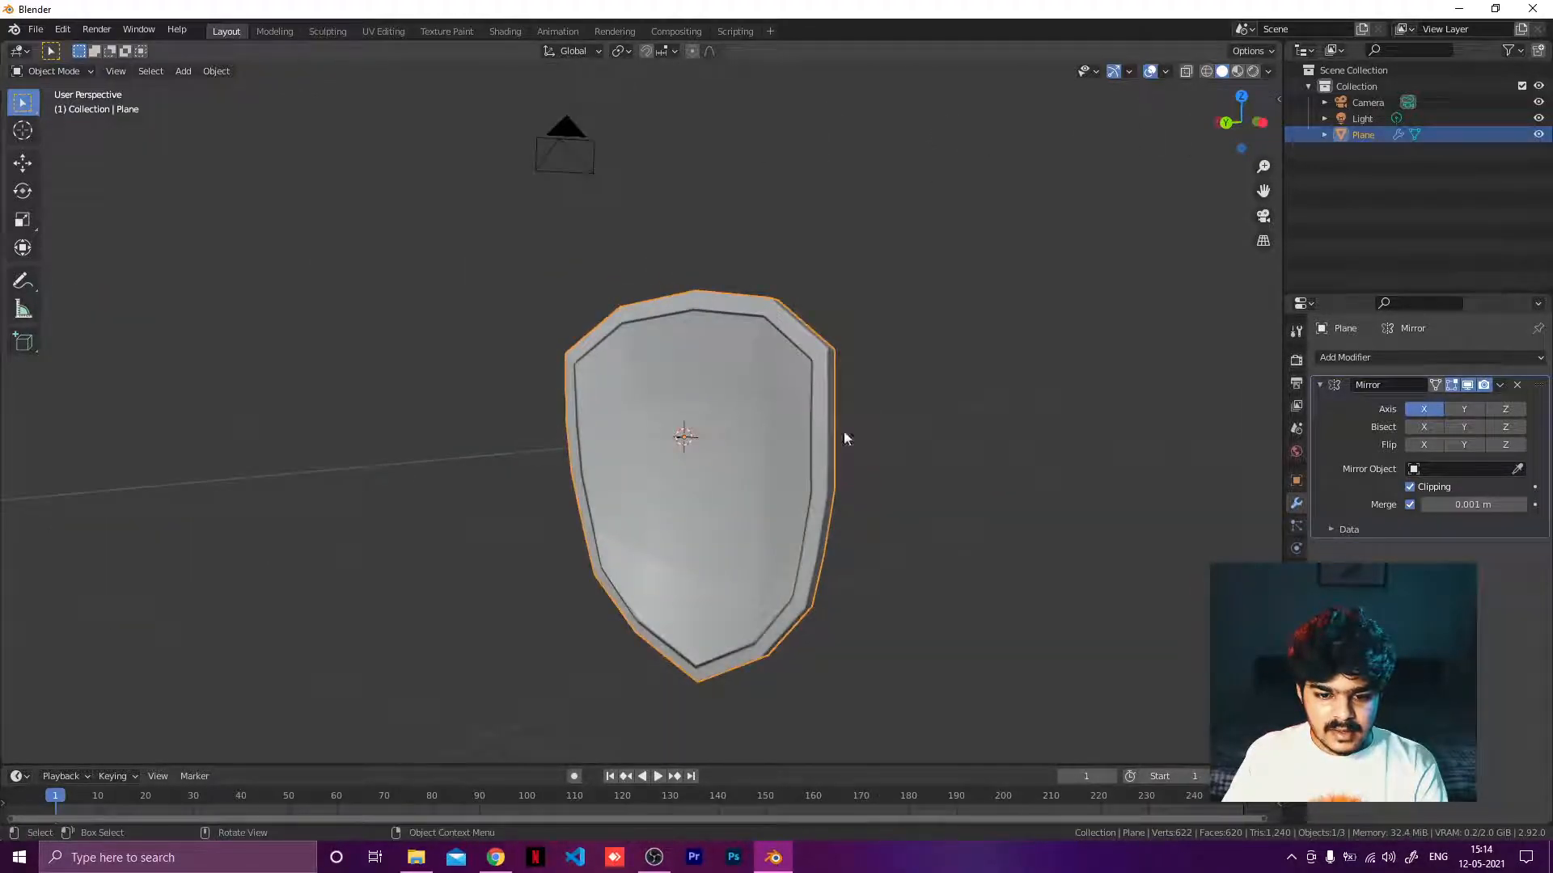
Try adding a Subdivision Surface modifier to the shield, then remove it.
{"action": "left_click", "coordinate": [1402, 359]}
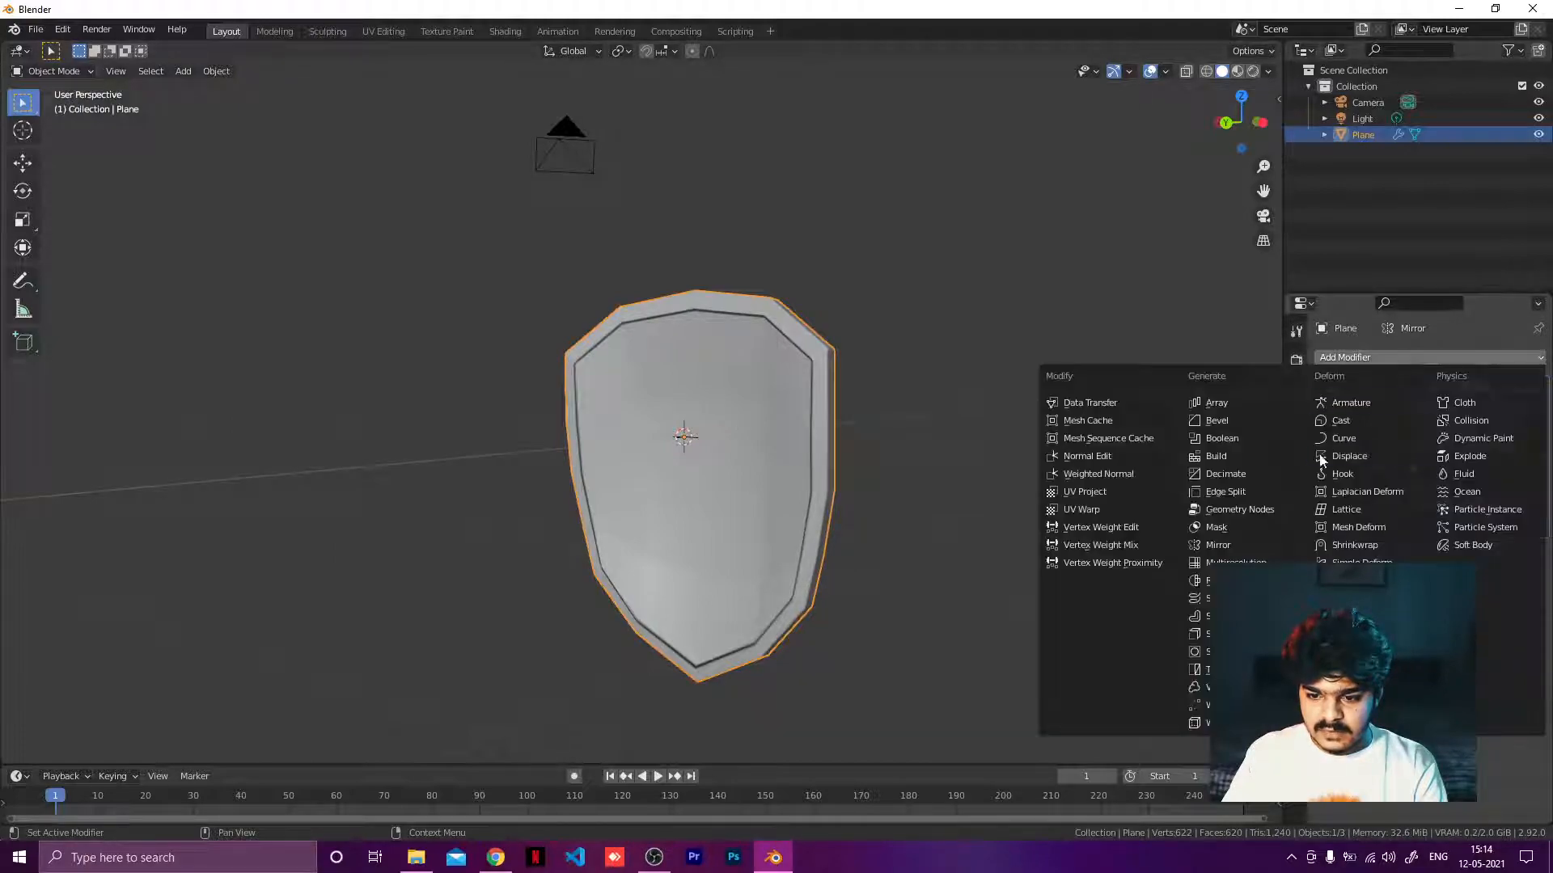
{"action": "left_click", "coordinate": [1213, 652]}
{"action": "middle_click_drag", "start_coordinate": [1109, 480], "coordinate": [697, 506]}
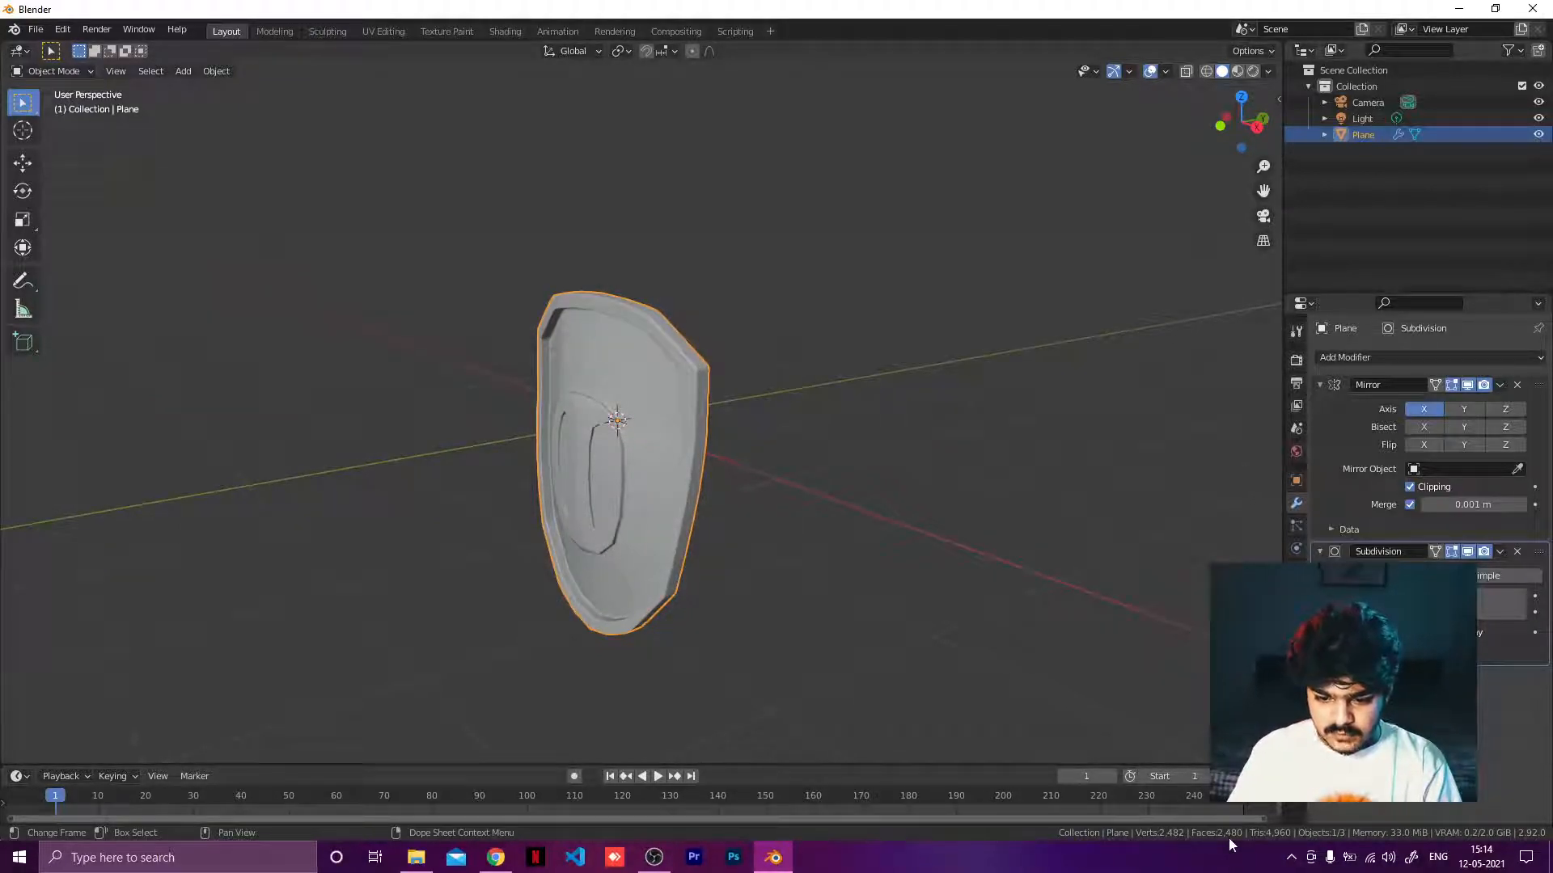
{"action": "left_click", "coordinate": [1518, 552]}
{"action": "middle_click_drag", "start_coordinate": [985, 478], "coordinate": [1043, 506]}
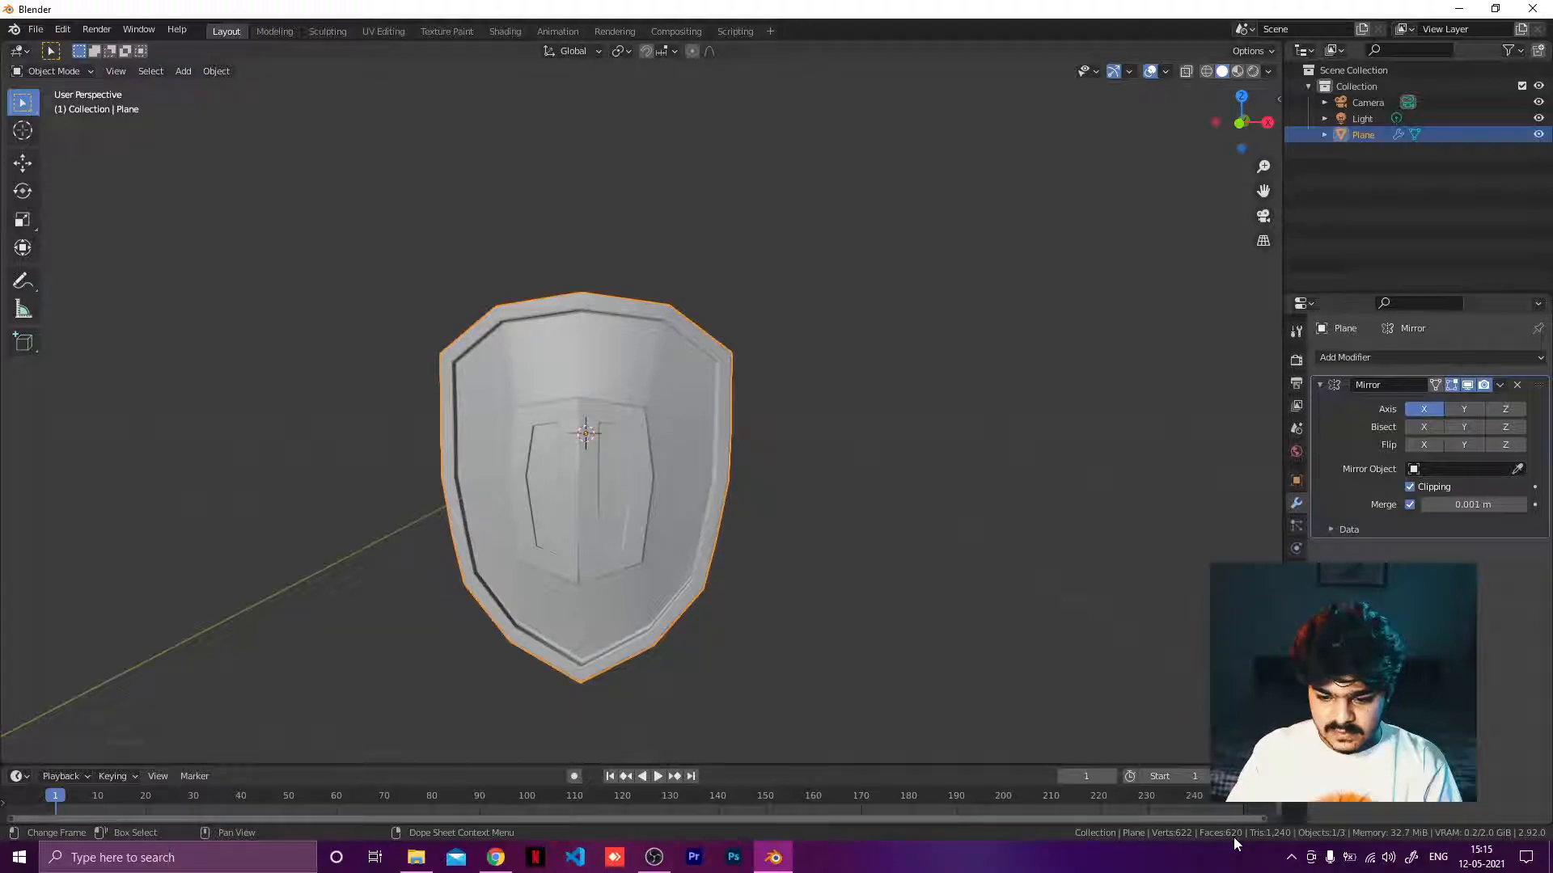
Try adding a separate plane object rotated 90° about X in front of the shield, then delete it.
{"action": "middle_click_drag", "start_coordinate": [760, 589], "coordinate": [662, 490]}
{"action": "mouse_move", "coordinate": [731, 434]}
{"action": "middle_mouse_down"}
{"action": "mouse_move", "coordinate": [763, 526]}
{"action": "mouse_move", "coordinate": [877, 579]}
{"action": "mouse_move", "coordinate": [963, 531]}
{"action": "mouse_move", "coordinate": [733, 456]}
{"action": "middle_mouse_up"}
{"action": "key", "text": "shift+a"}
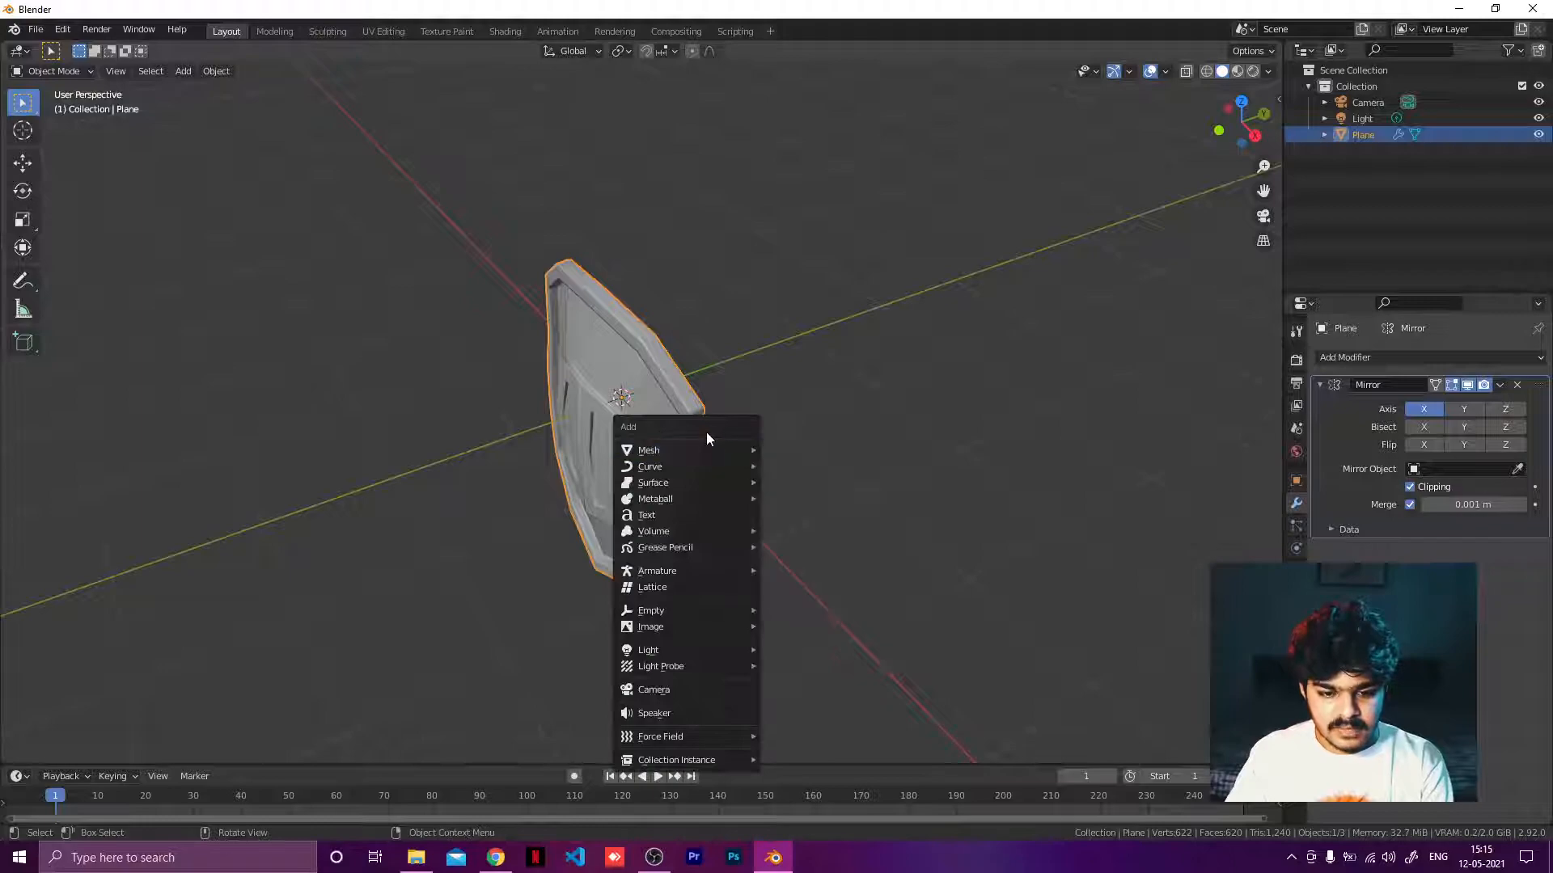
{"action": "mouse_move", "coordinate": [732, 450]}
{"action": "left_click", "coordinate": [795, 452]}
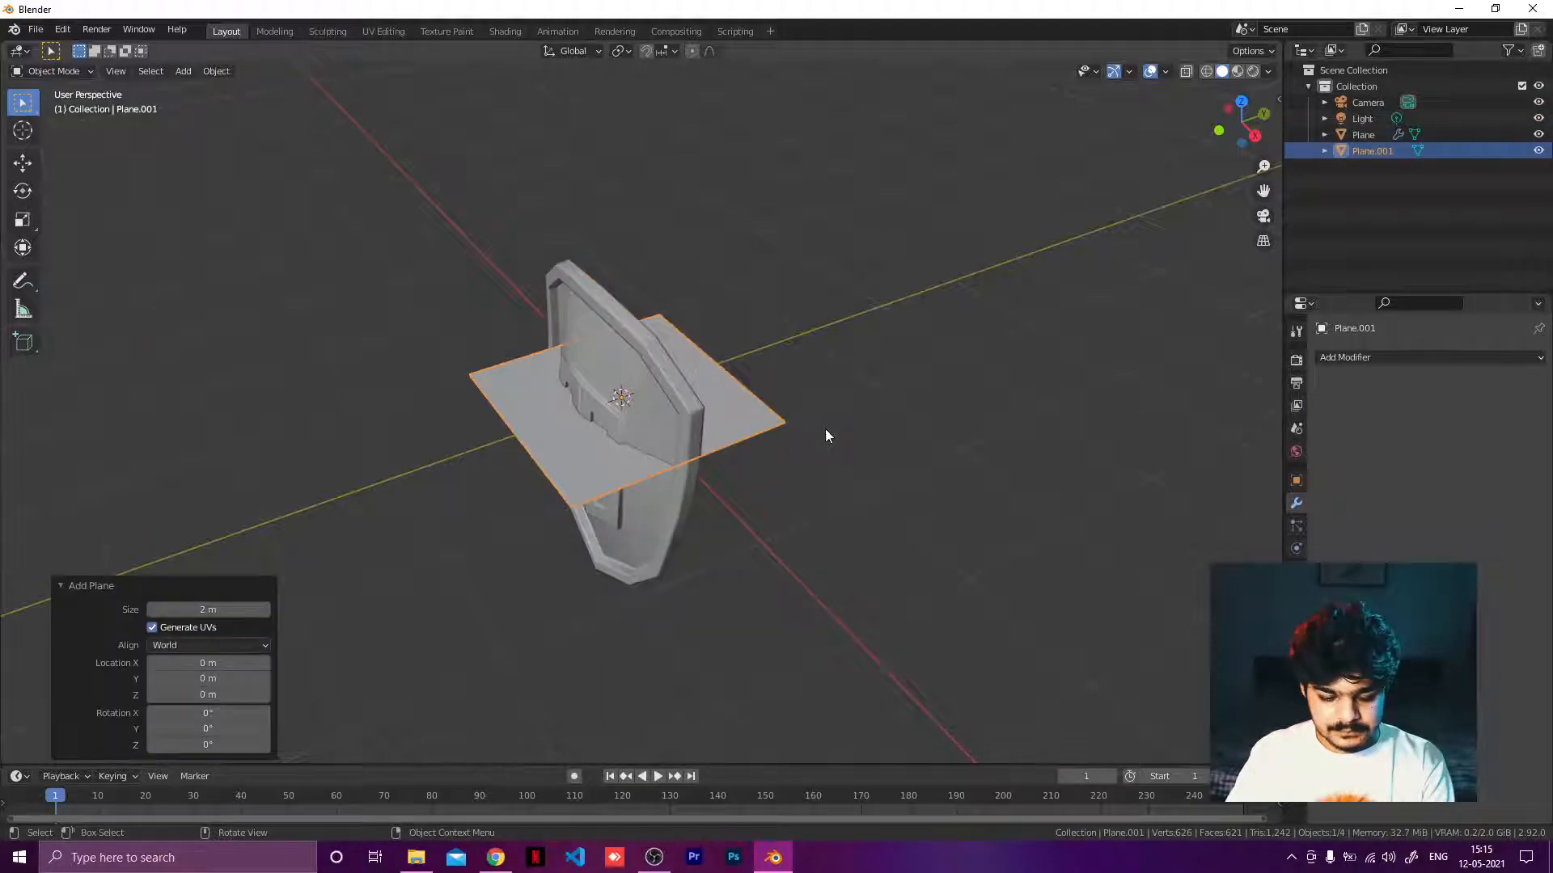
{"action": "key", "text": "r"}
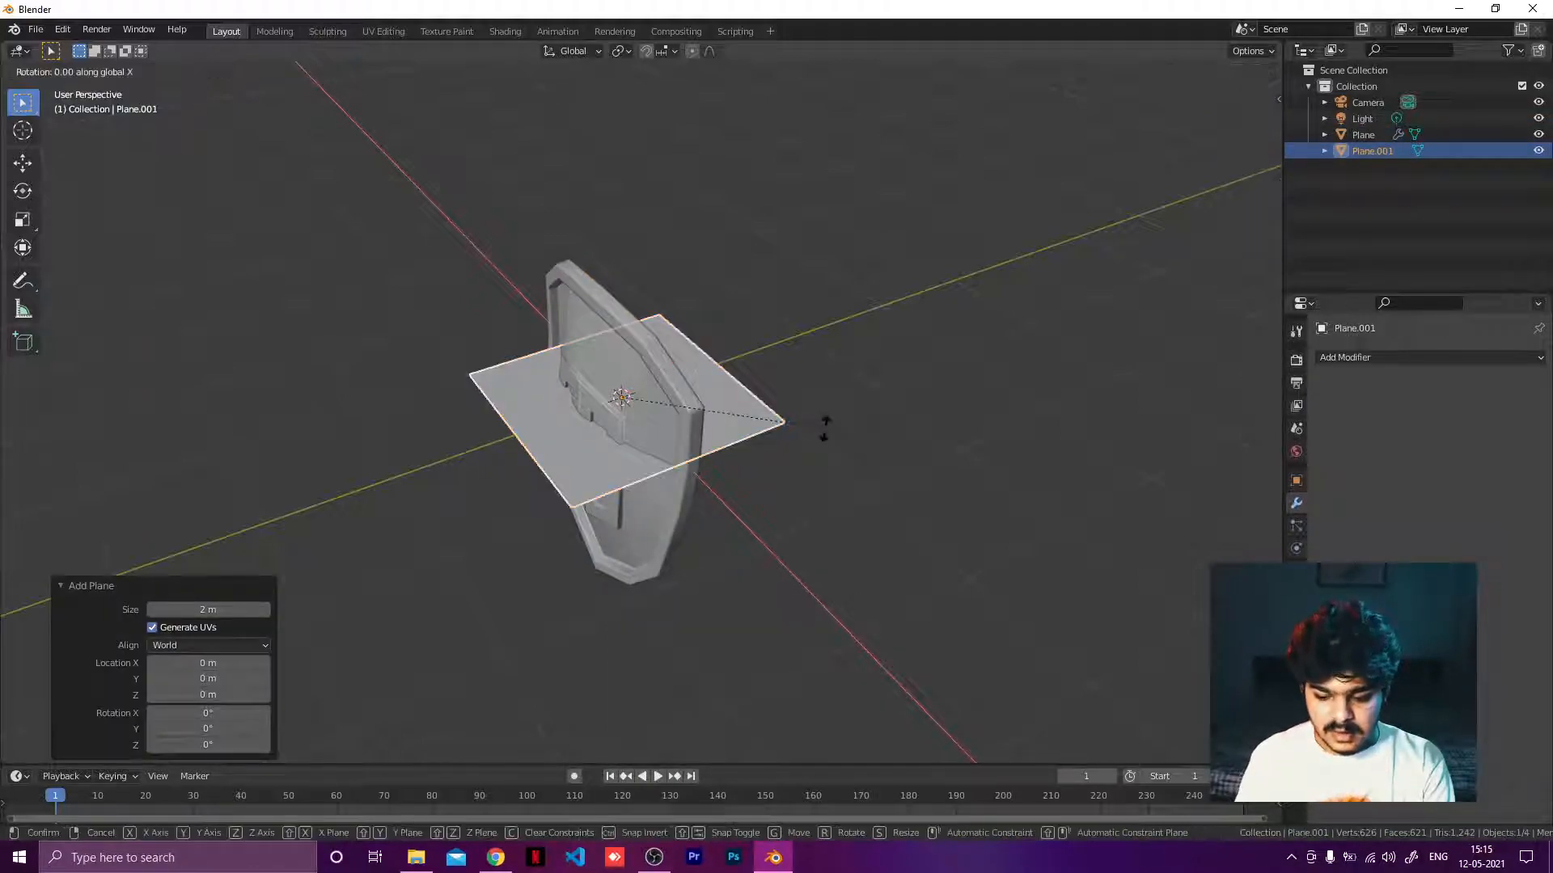
{"action": "key", "text": "x"}
{"action": "key", "text": "9"}
{"action": "key", "text": "0"}
{"action": "key", "text": "Return"}
{"action": "middle_click_drag", "start_coordinate": [825, 429], "coordinate": [455, 426]}
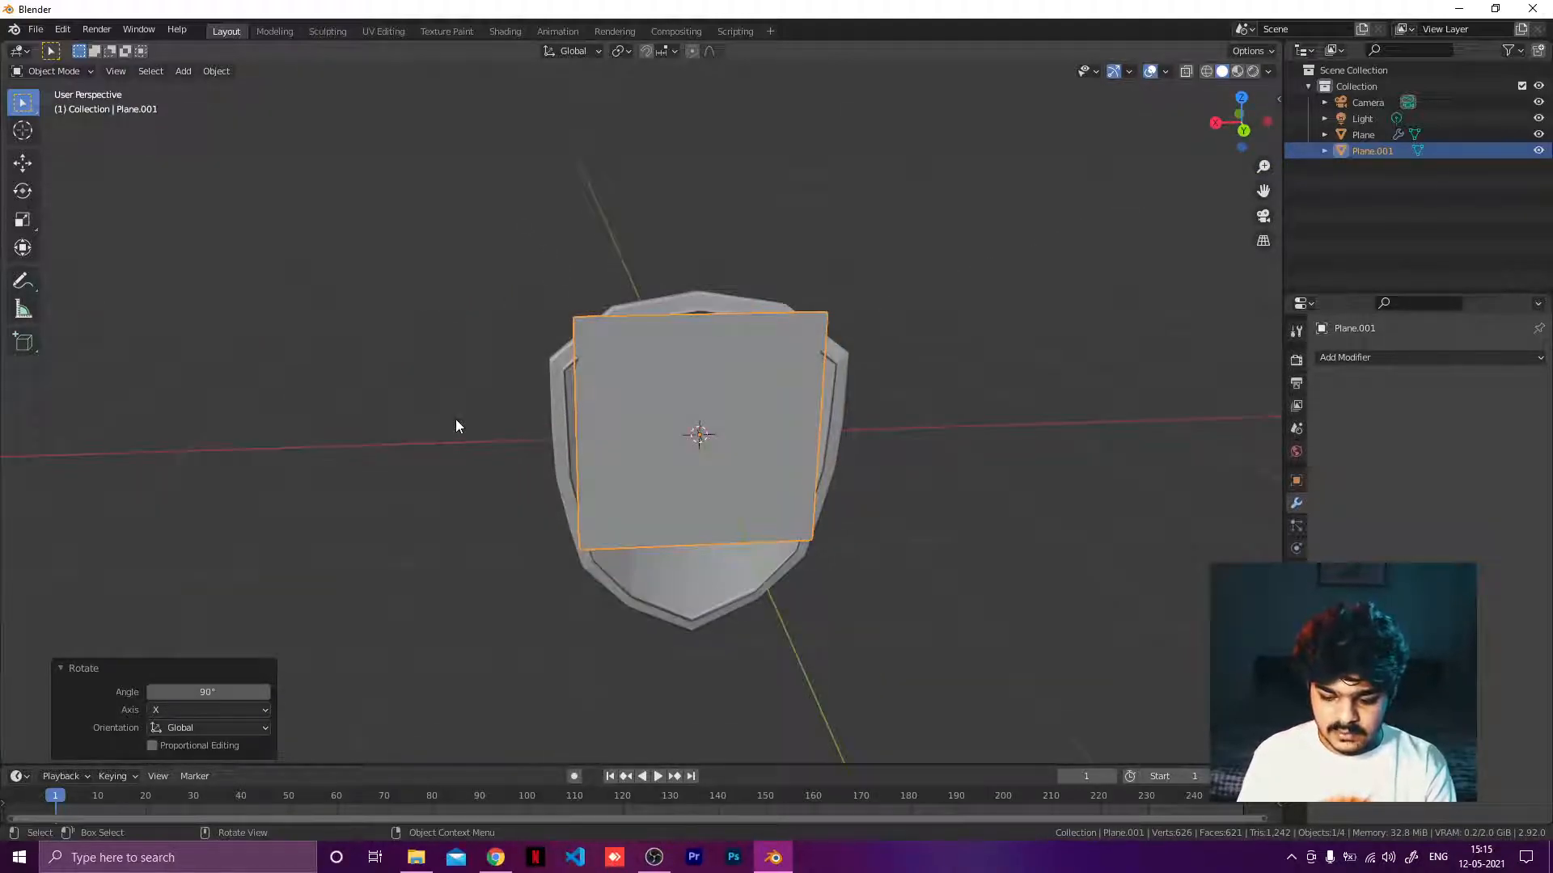
{"action": "key", "text": "ctrl+KP_3"}
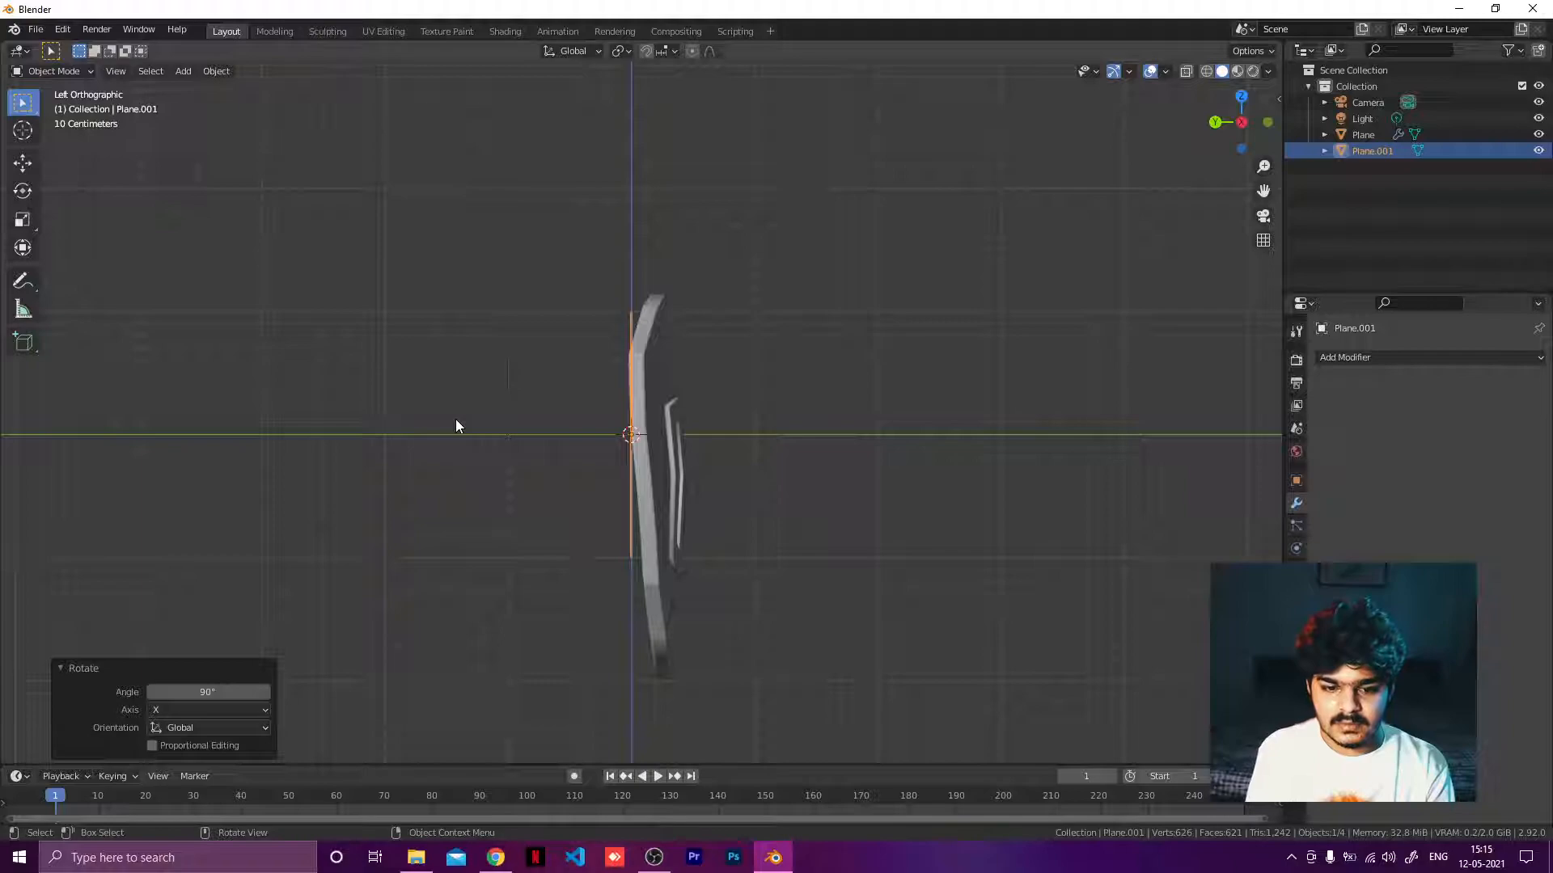
{"action": "key", "text": "ctrl+KP_1"}
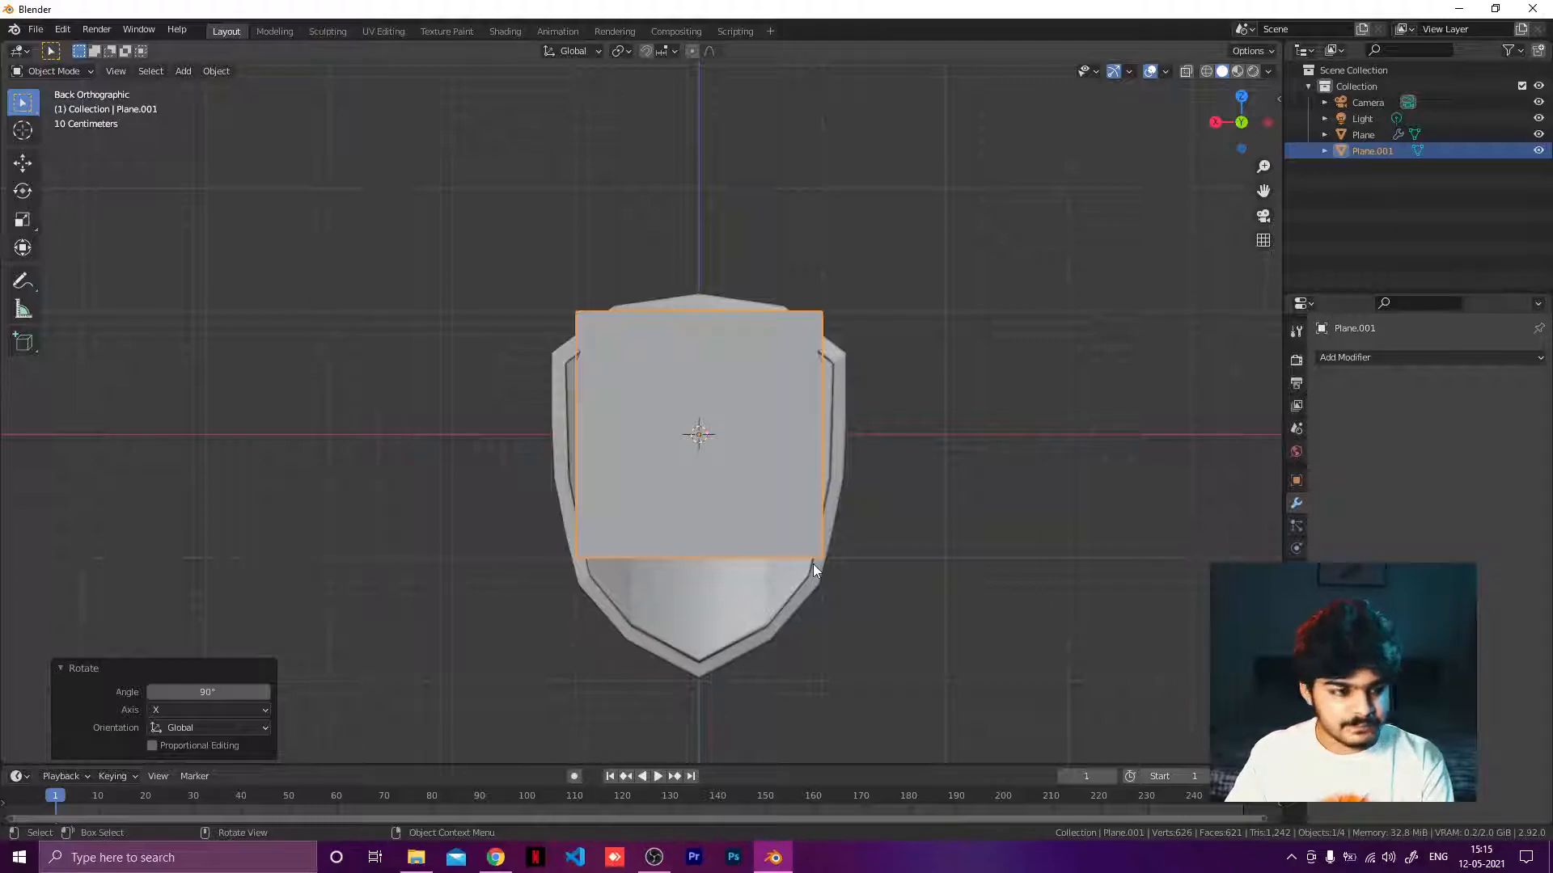
{"action": "scroll", "coordinate": [774, 534], "scroll_direction": "up", "scroll_amount": 2}
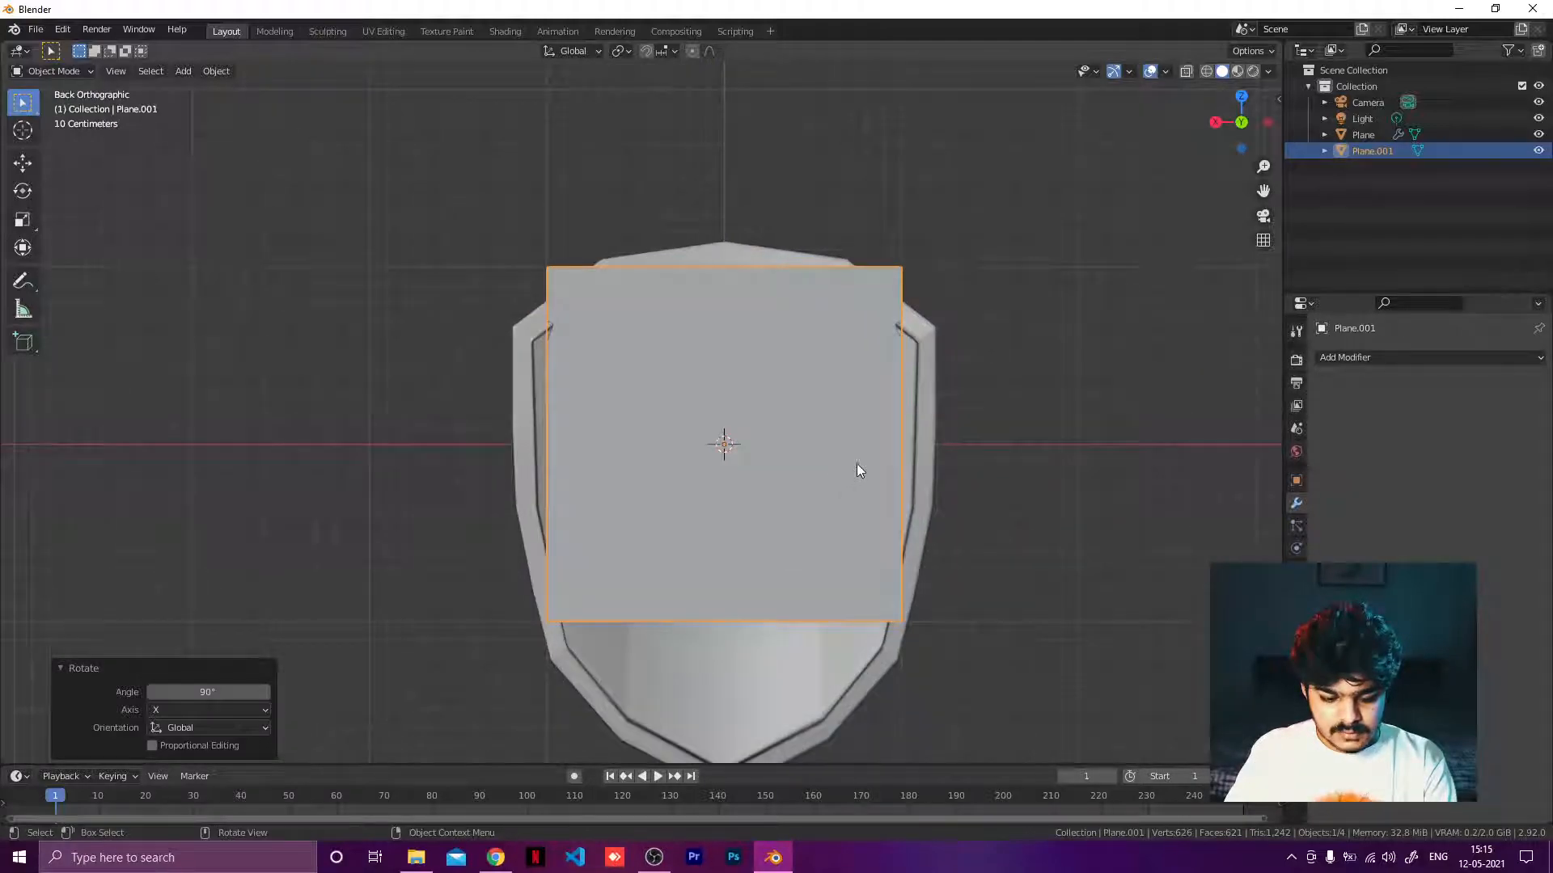
{"action": "key", "text": "g"}
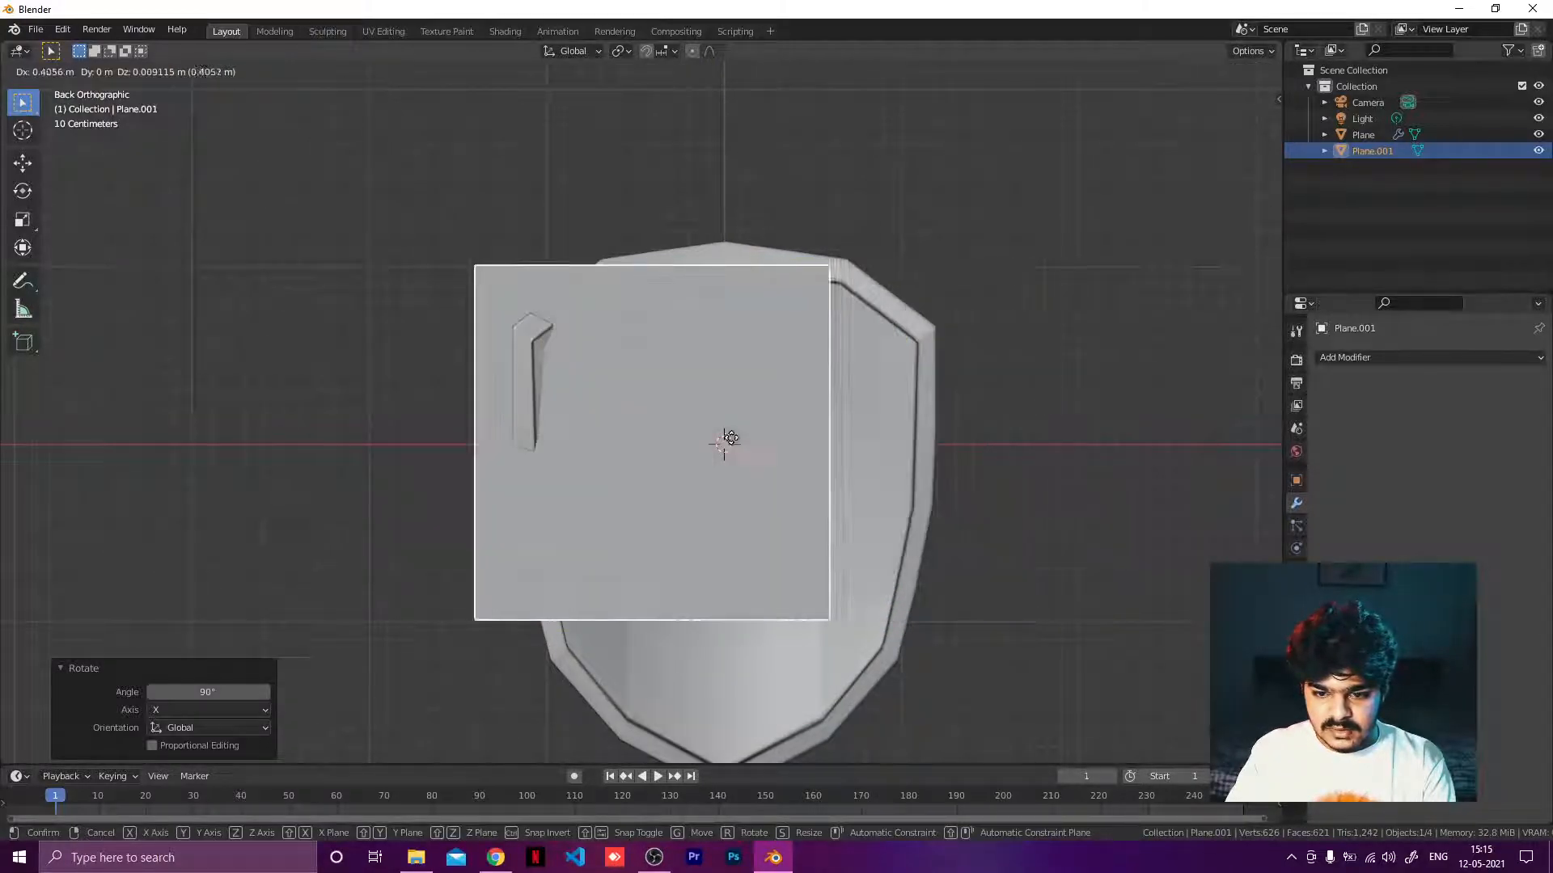
{"action": "key", "text": "Escape"}
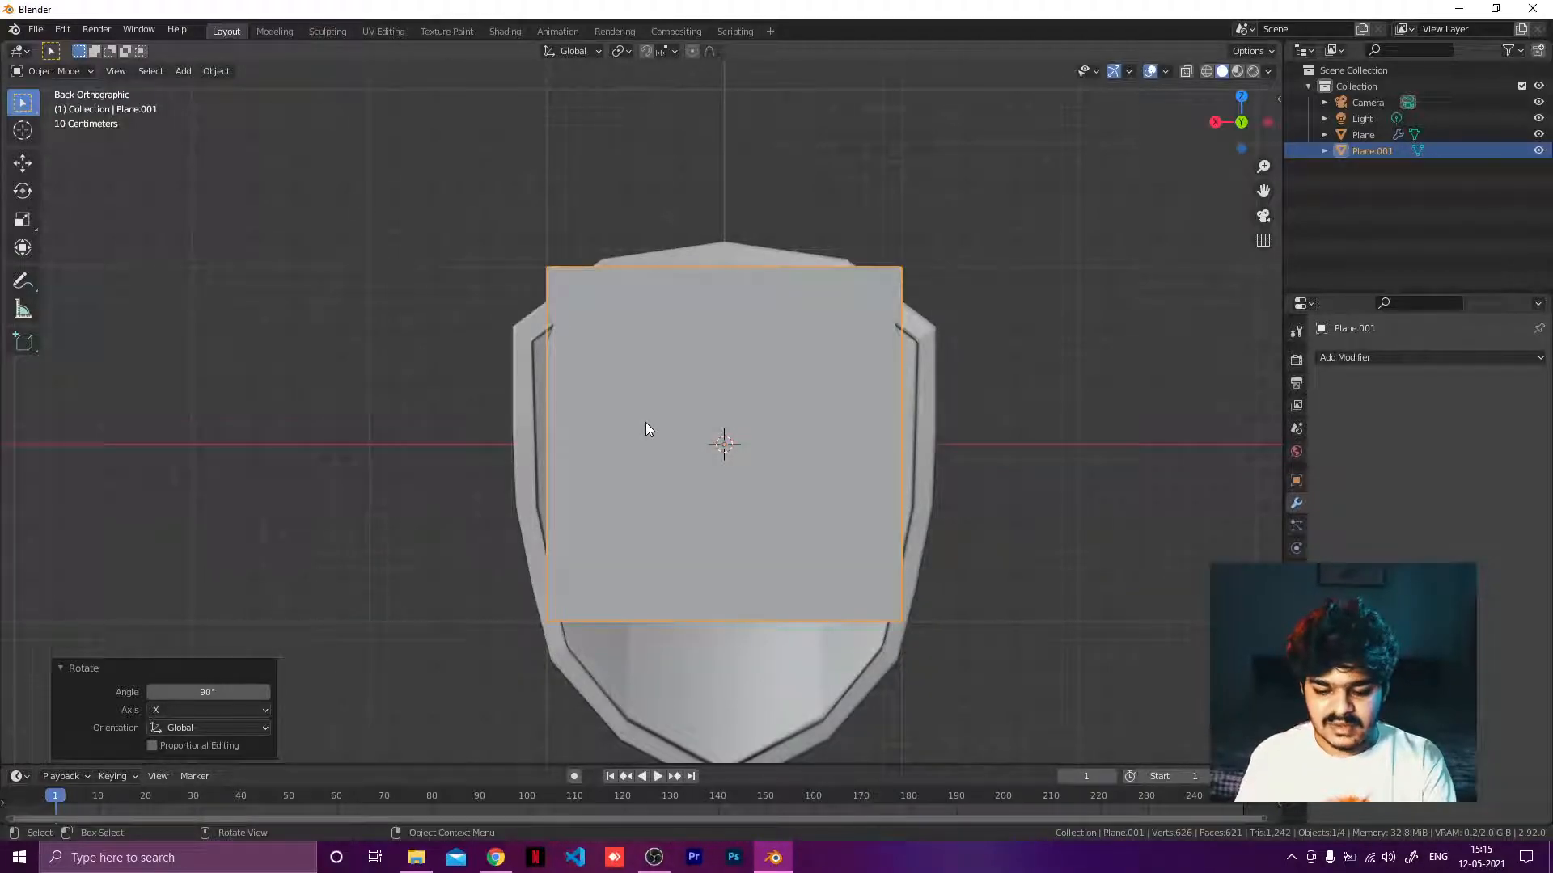
{"action": "key", "text": "Delete"}
Enter Edit Mode on the shield and add a plane mesh rotated 90° about the X axis.
{"action": "left_click", "coordinate": [646, 423]}
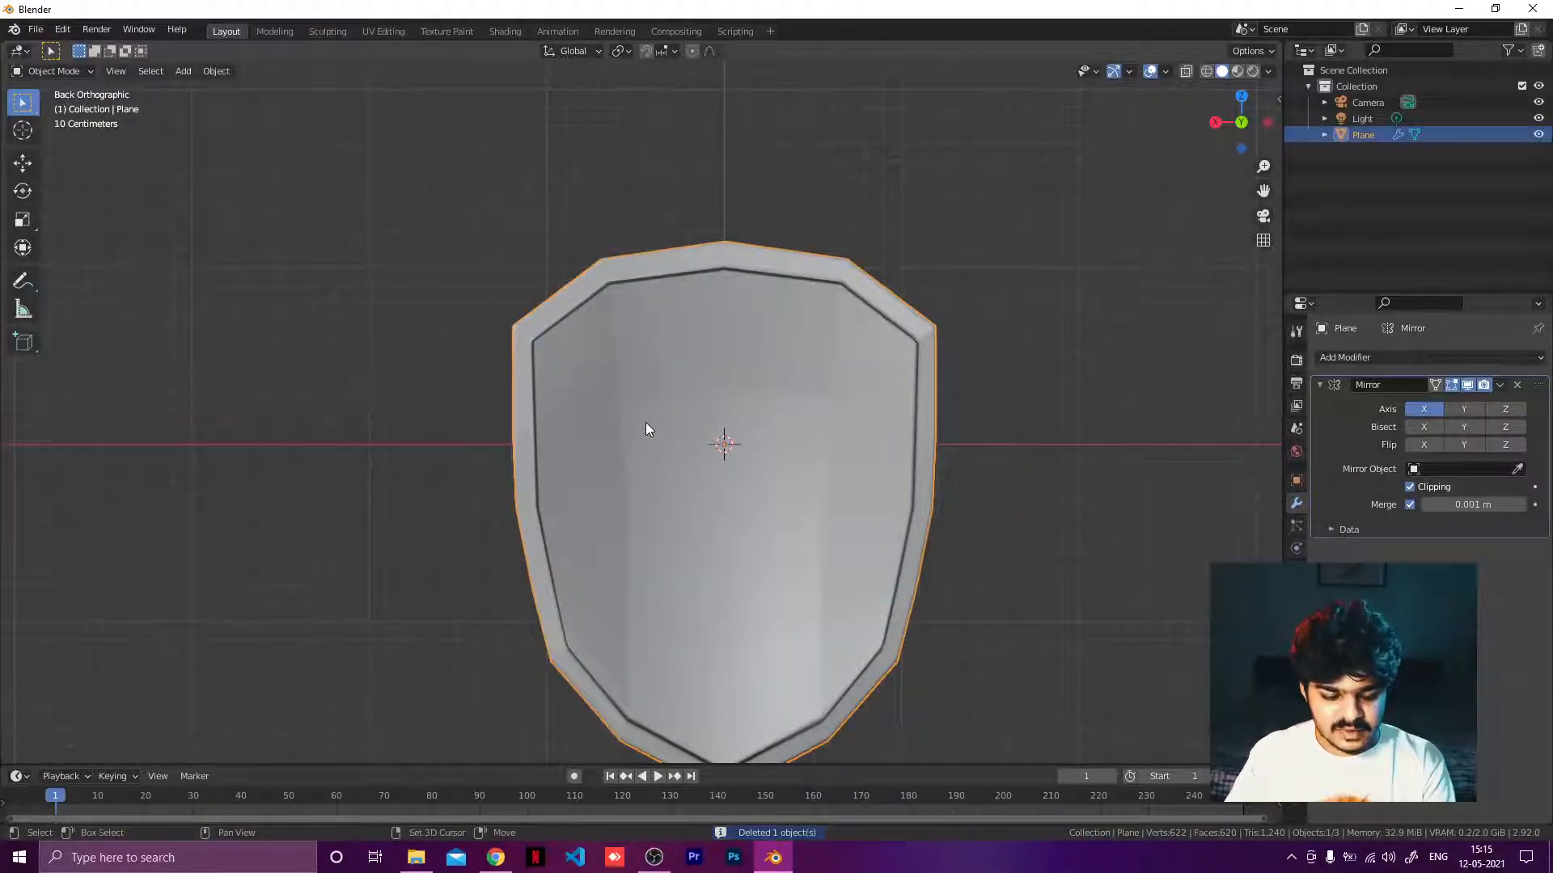
{"action": "key", "text": "shift+a"}
{"action": "key", "text": "Escape"}
{"action": "key", "text": "Tab"}
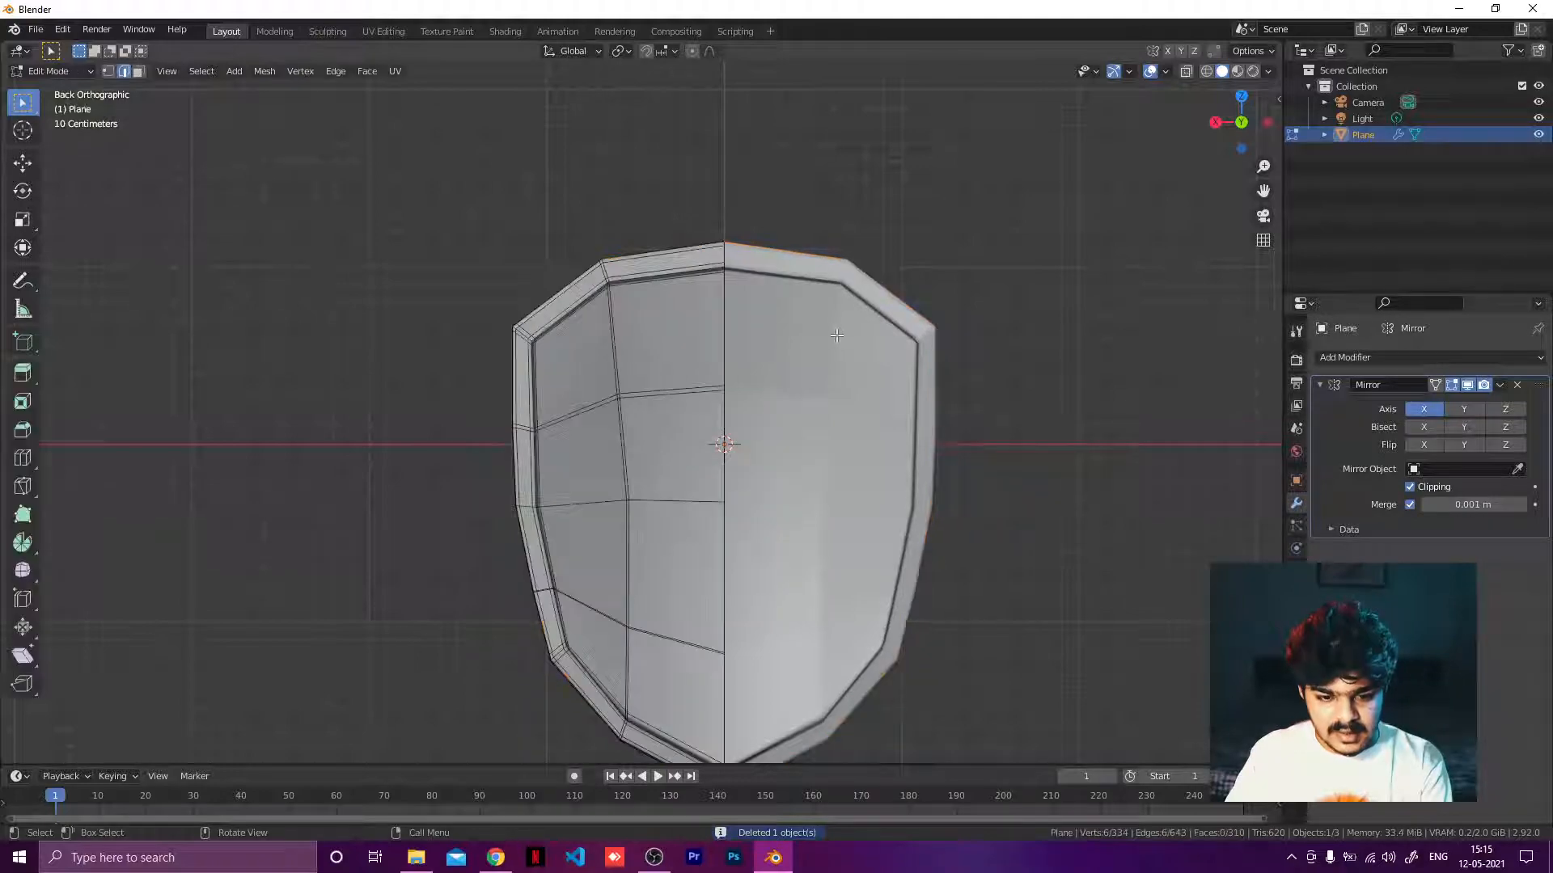
{"action": "key", "text": "shift+a"}
{"action": "left_click", "coordinate": [654, 403]}
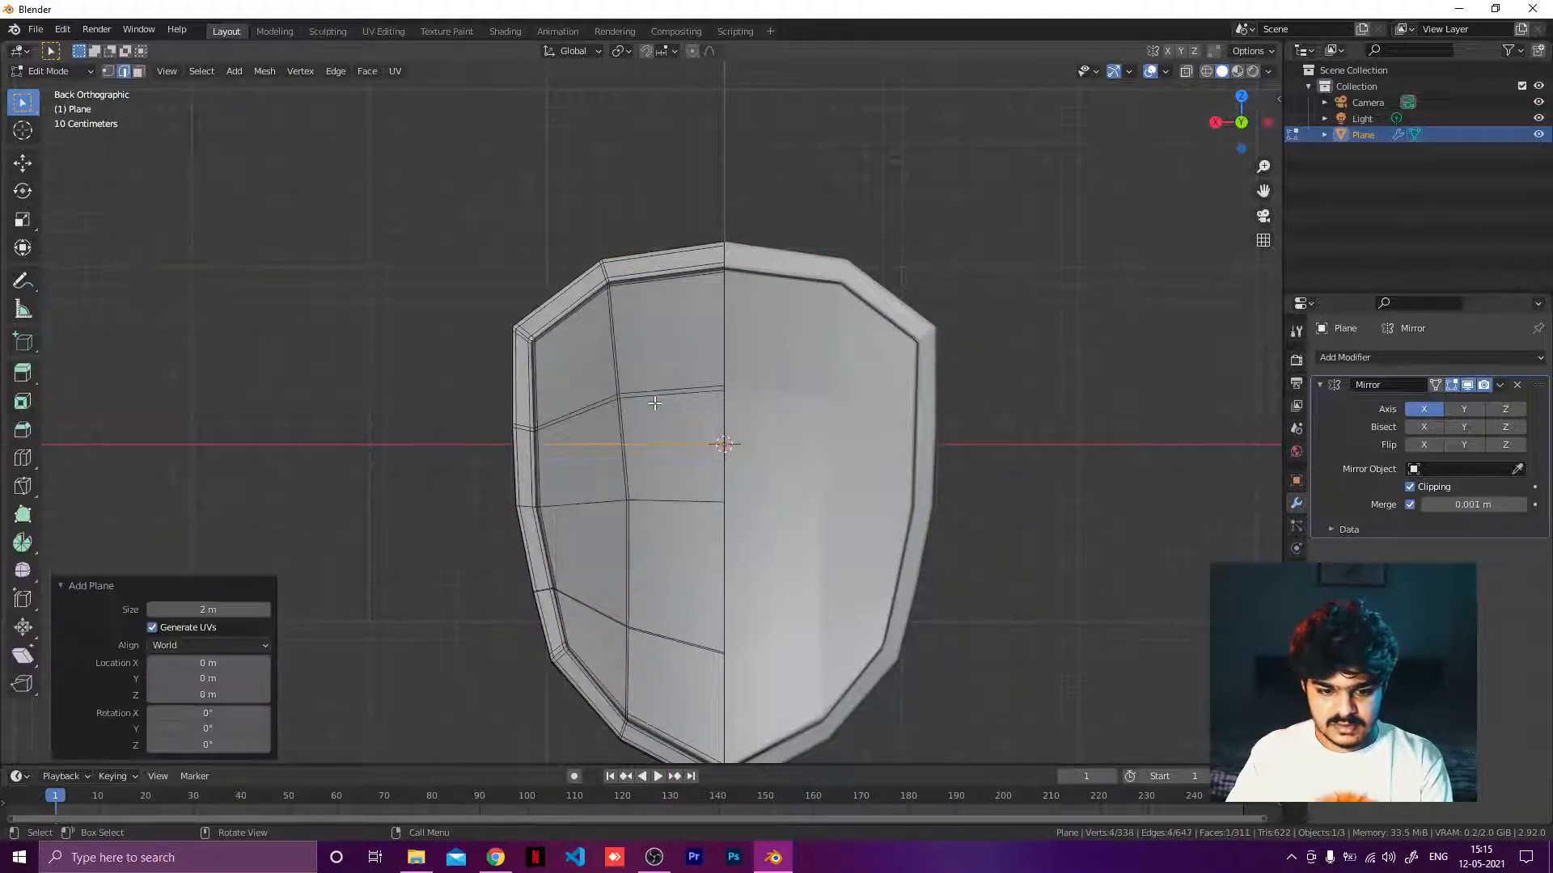
{"action": "key", "text": "r"}
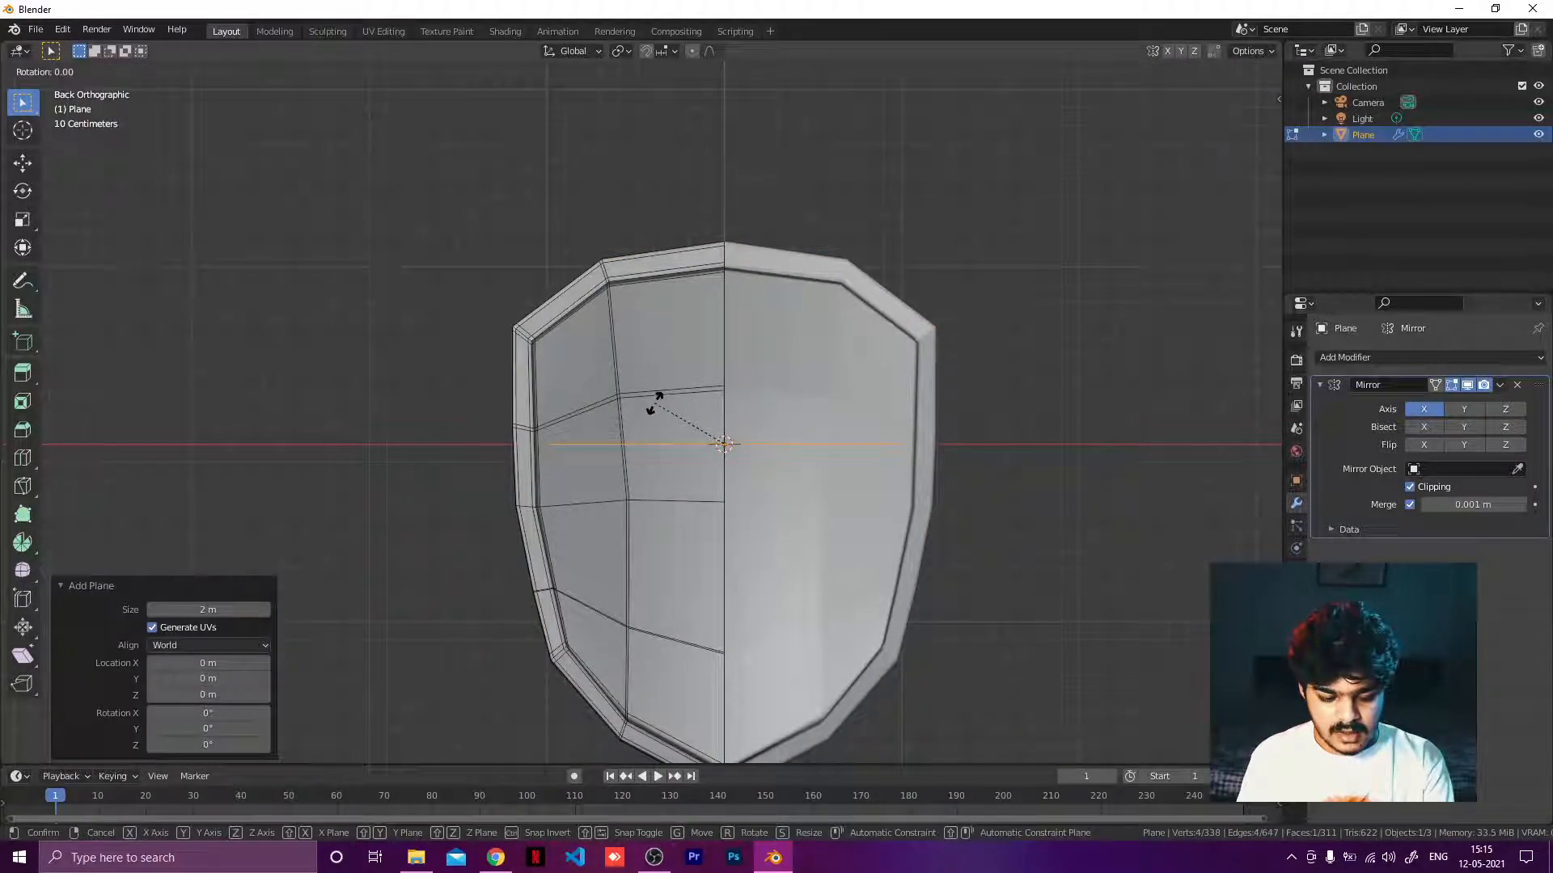
{"action": "key", "text": "x"}
{"action": "key", "text": "9"}
{"action": "key", "text": "0"}
{"action": "key", "text": "Return"}
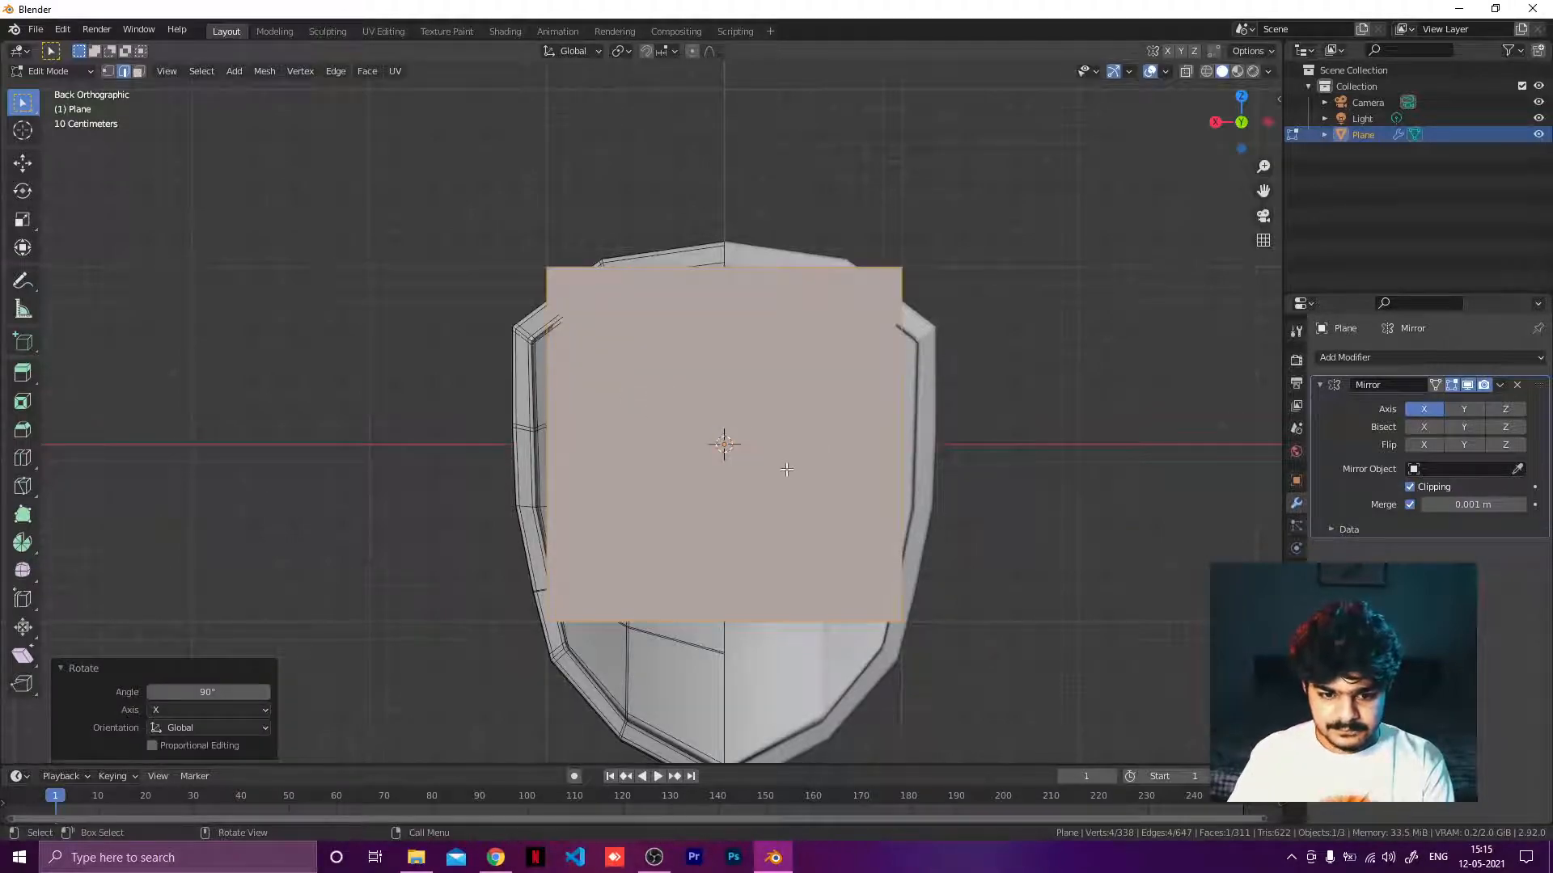
Scale the new plane by 0.14 and move it onto the shield's left half just below the center as a horizontal strip.
{"action": "key", "text": "g"}
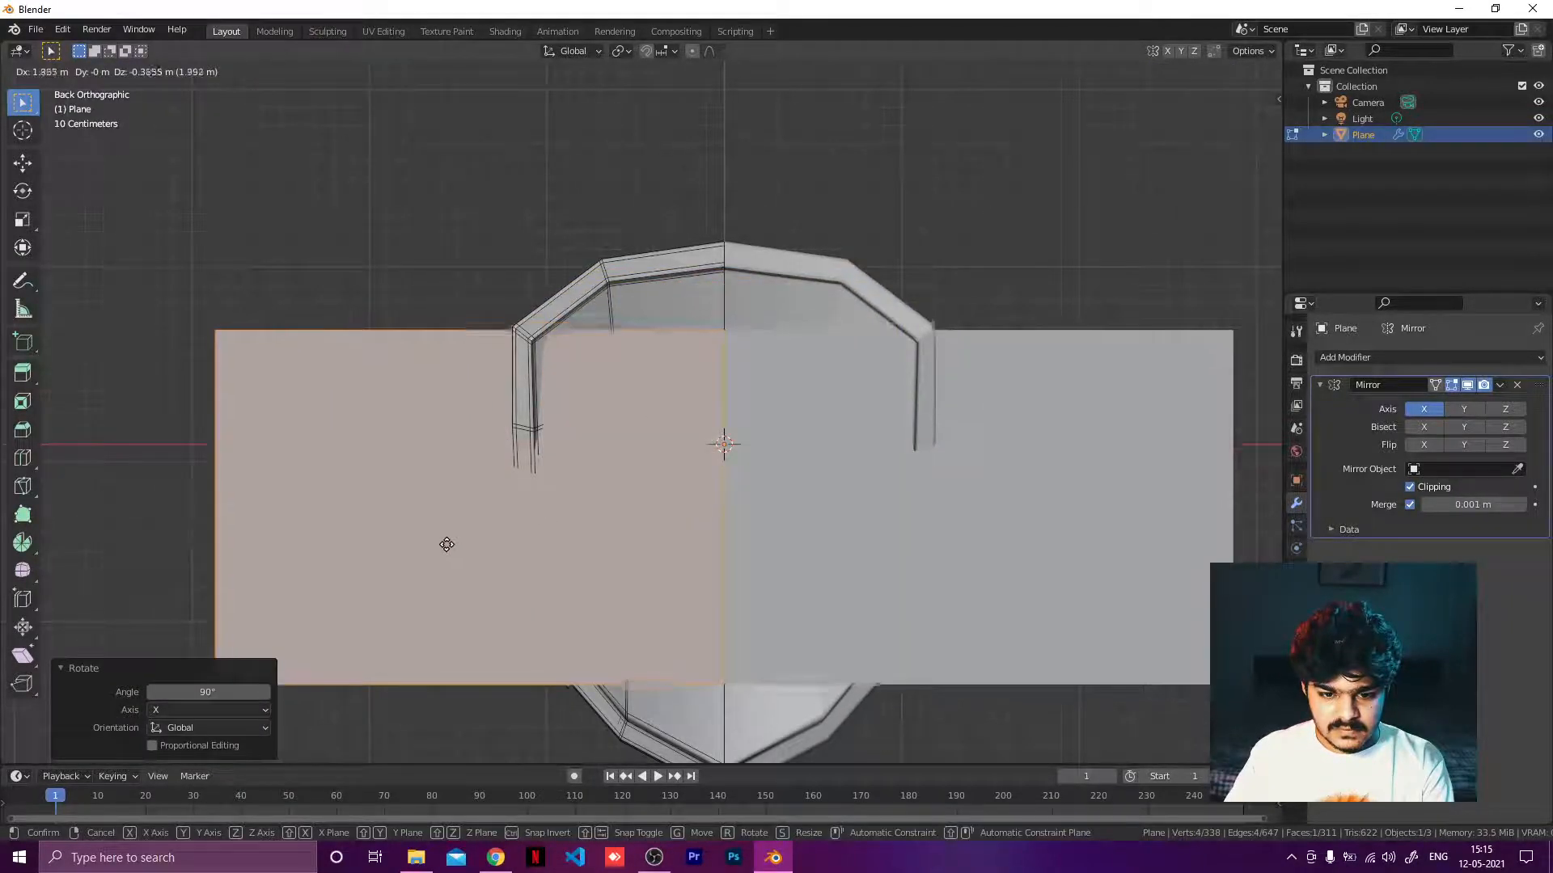
{"action": "left_click", "coordinate": [430, 531]}
{"action": "key", "text": "s"}
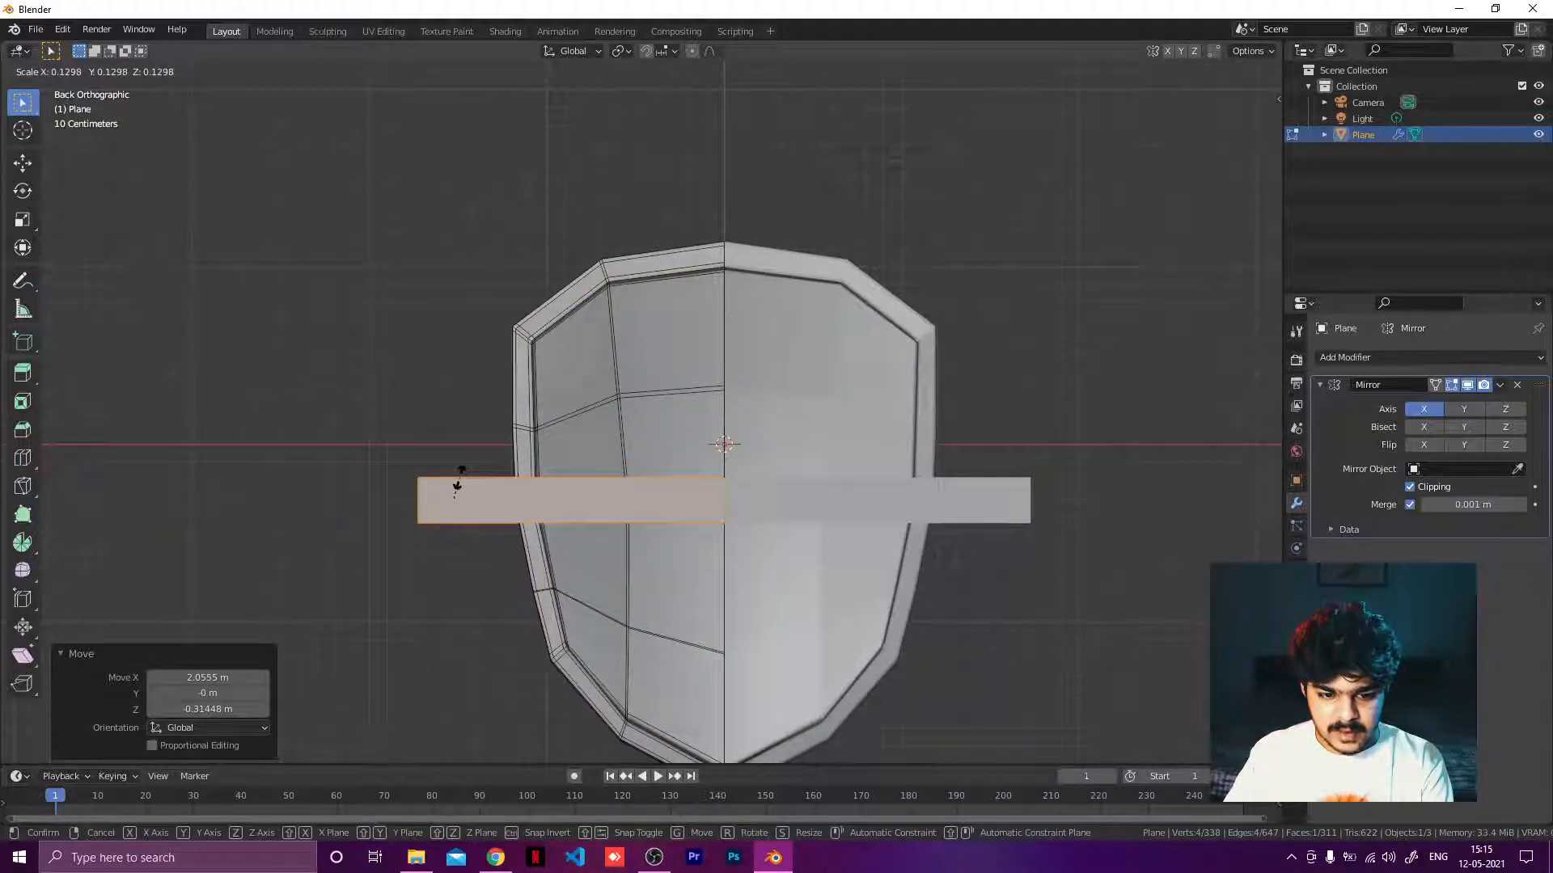
{"action": "left_click", "coordinate": [462, 477]}
{"action": "key", "text": "g"}
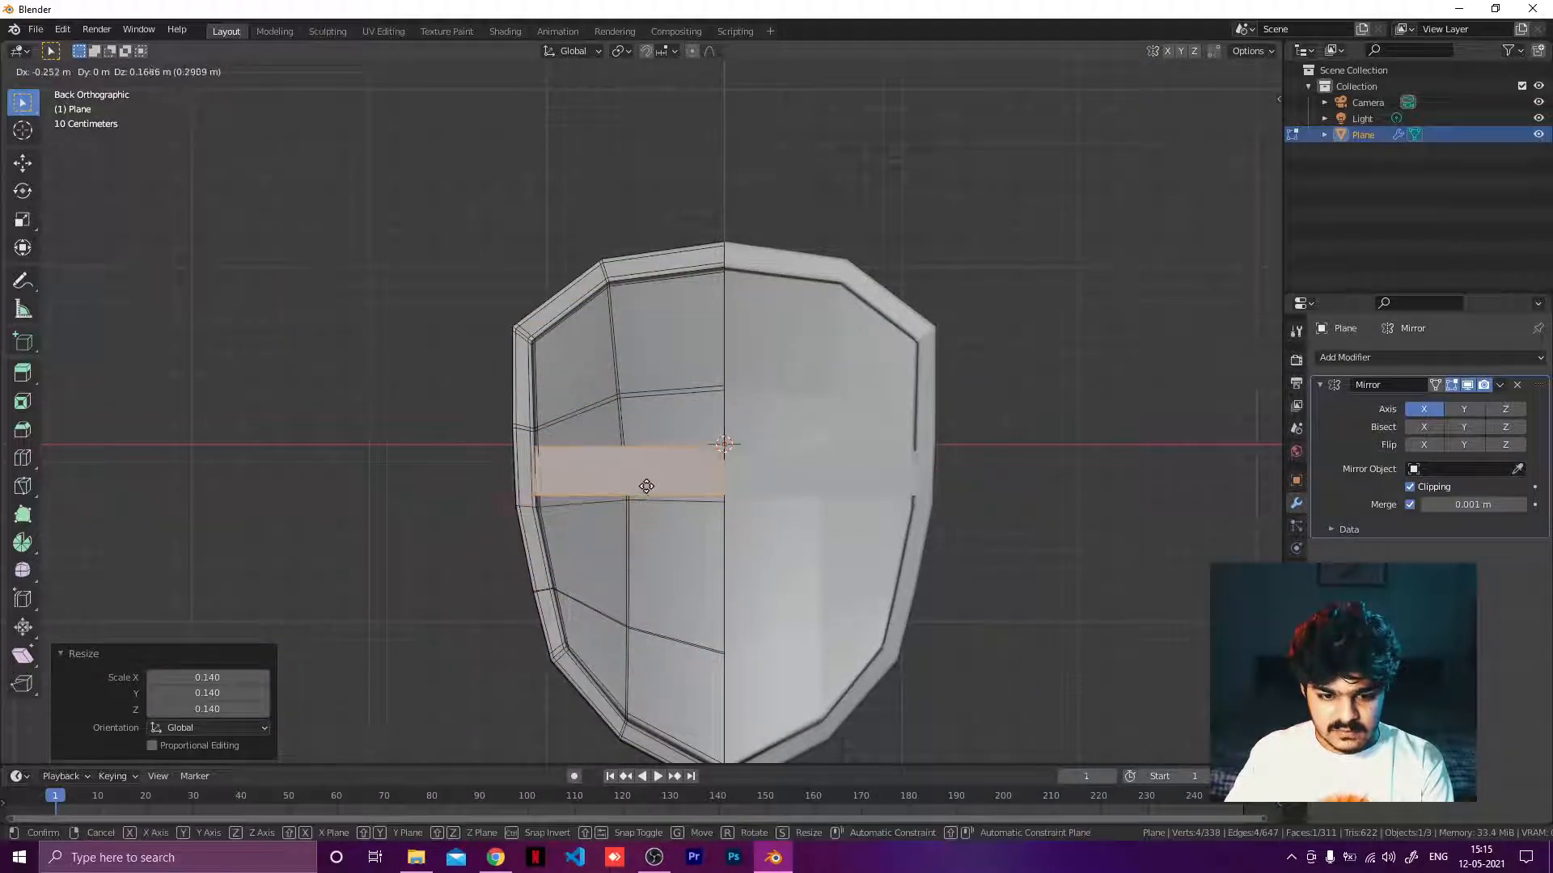
{"action": "left_click", "coordinate": [647, 499]}
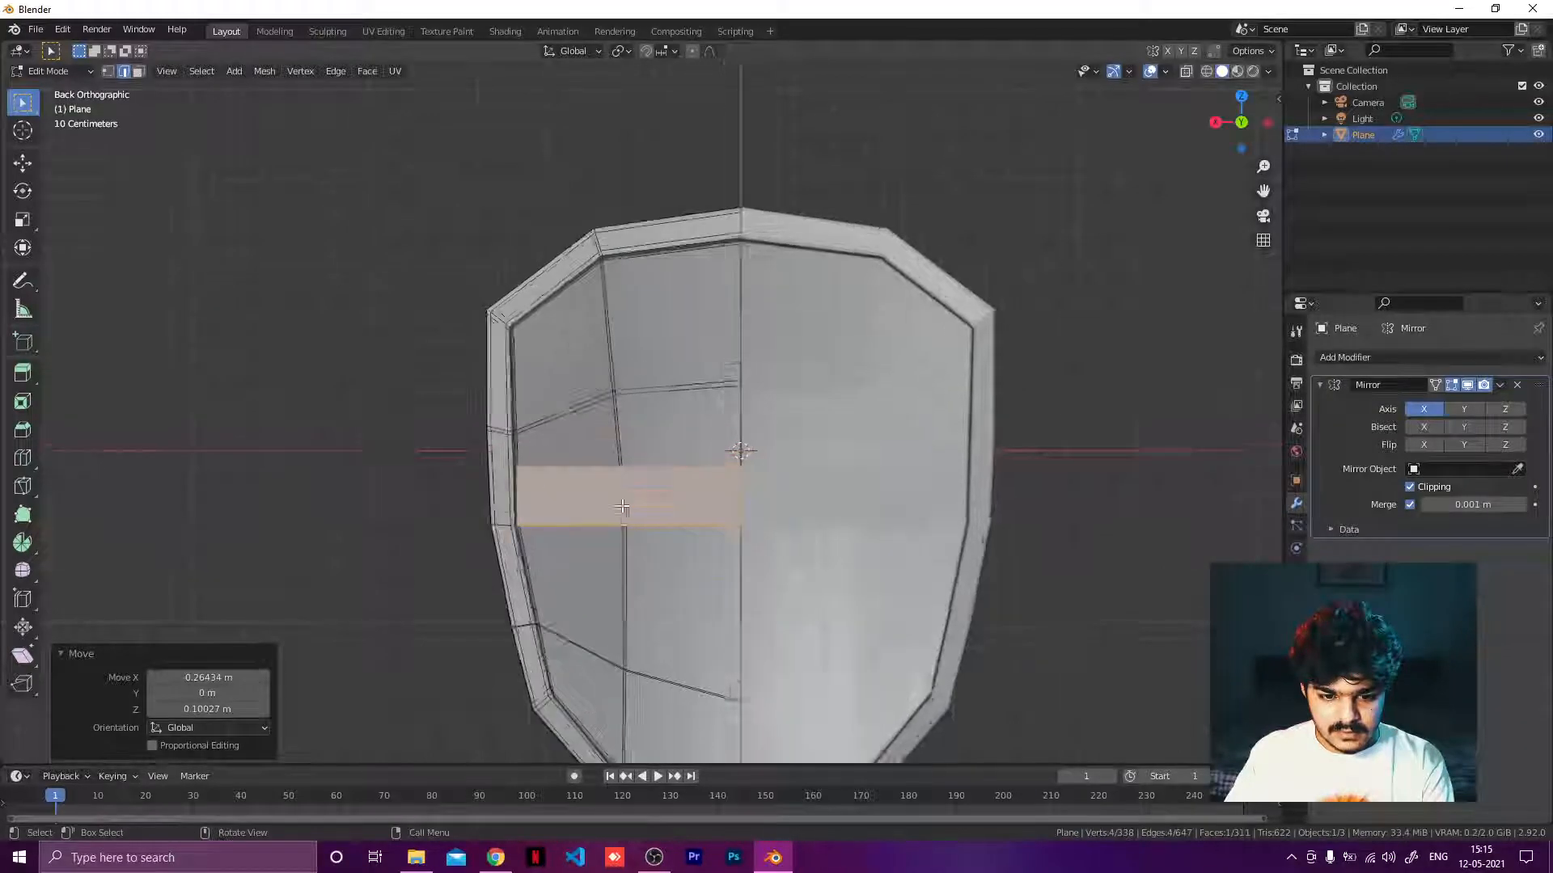
Select the strip's outer edge, rotate it about 7.08° and move it to sit against the curved shield surface.
{"action": "scroll", "coordinate": [647, 486], "scroll_direction": "up", "scroll_amount": 7}
{"action": "middle_click_drag", "start_coordinate": [270, 577], "coordinate": [427, 389], "text": "shift"}
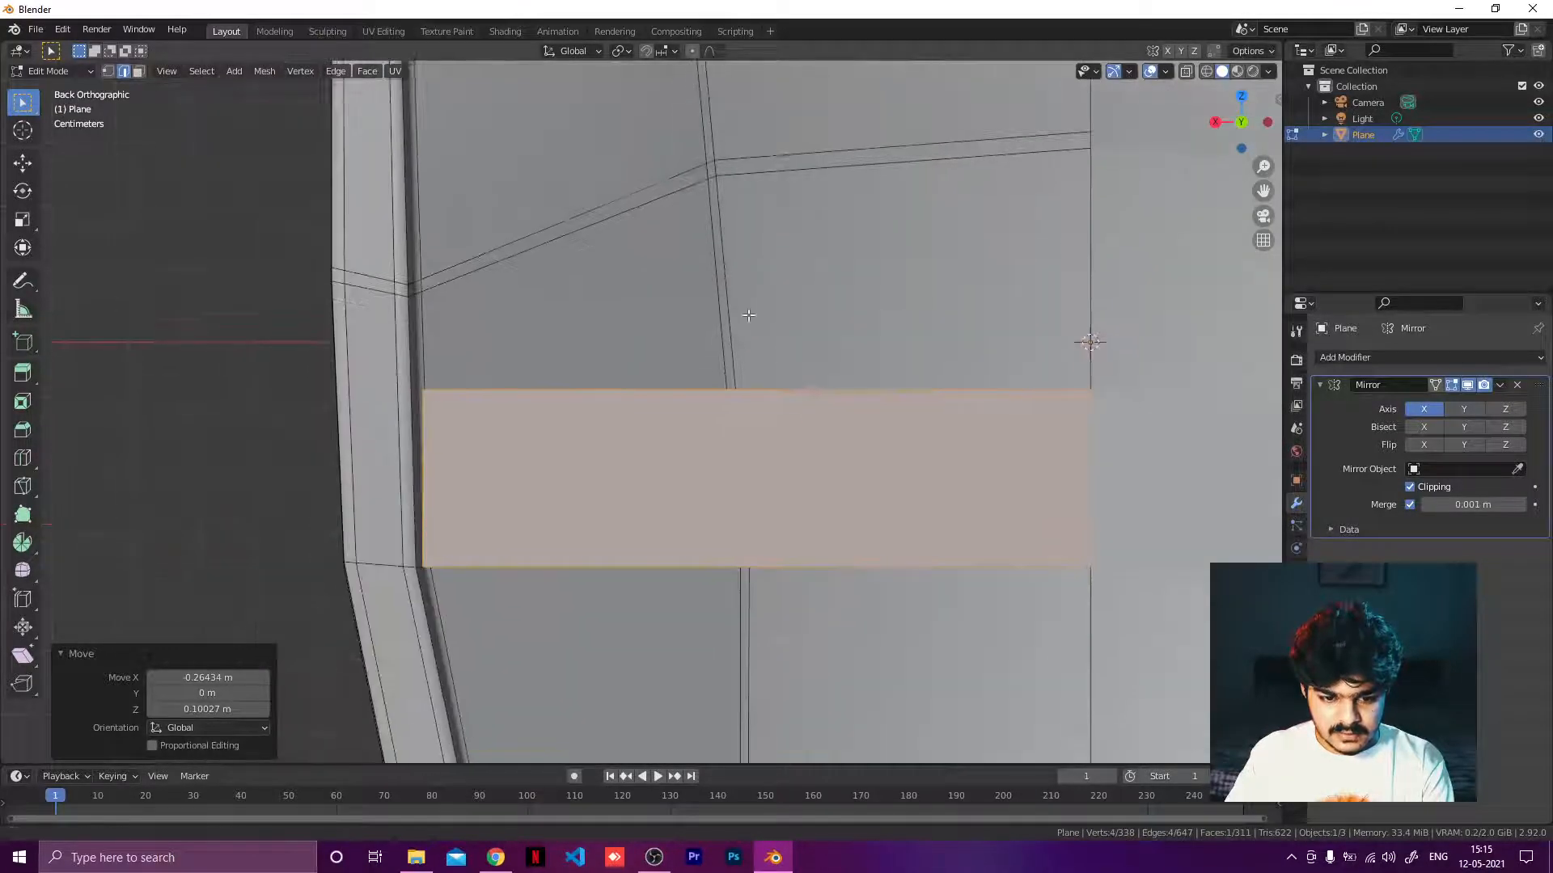
{"action": "left_click", "coordinate": [447, 429], "text": "alt"}
{"action": "left_click", "coordinate": [442, 435]}
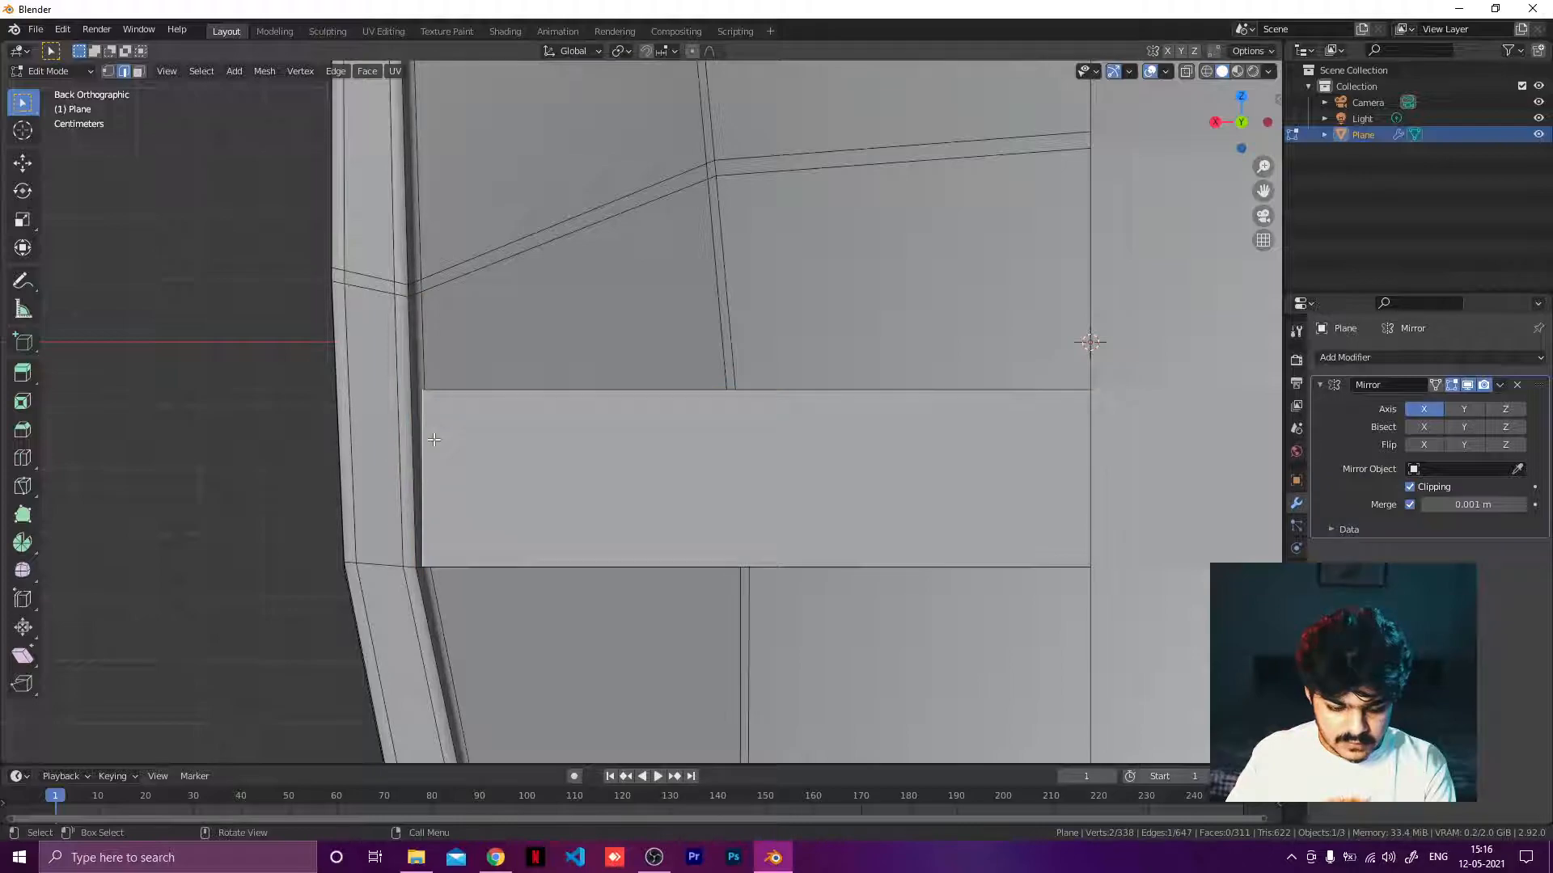
{"action": "middle_click_drag", "start_coordinate": [428, 448], "coordinate": [604, 461]}
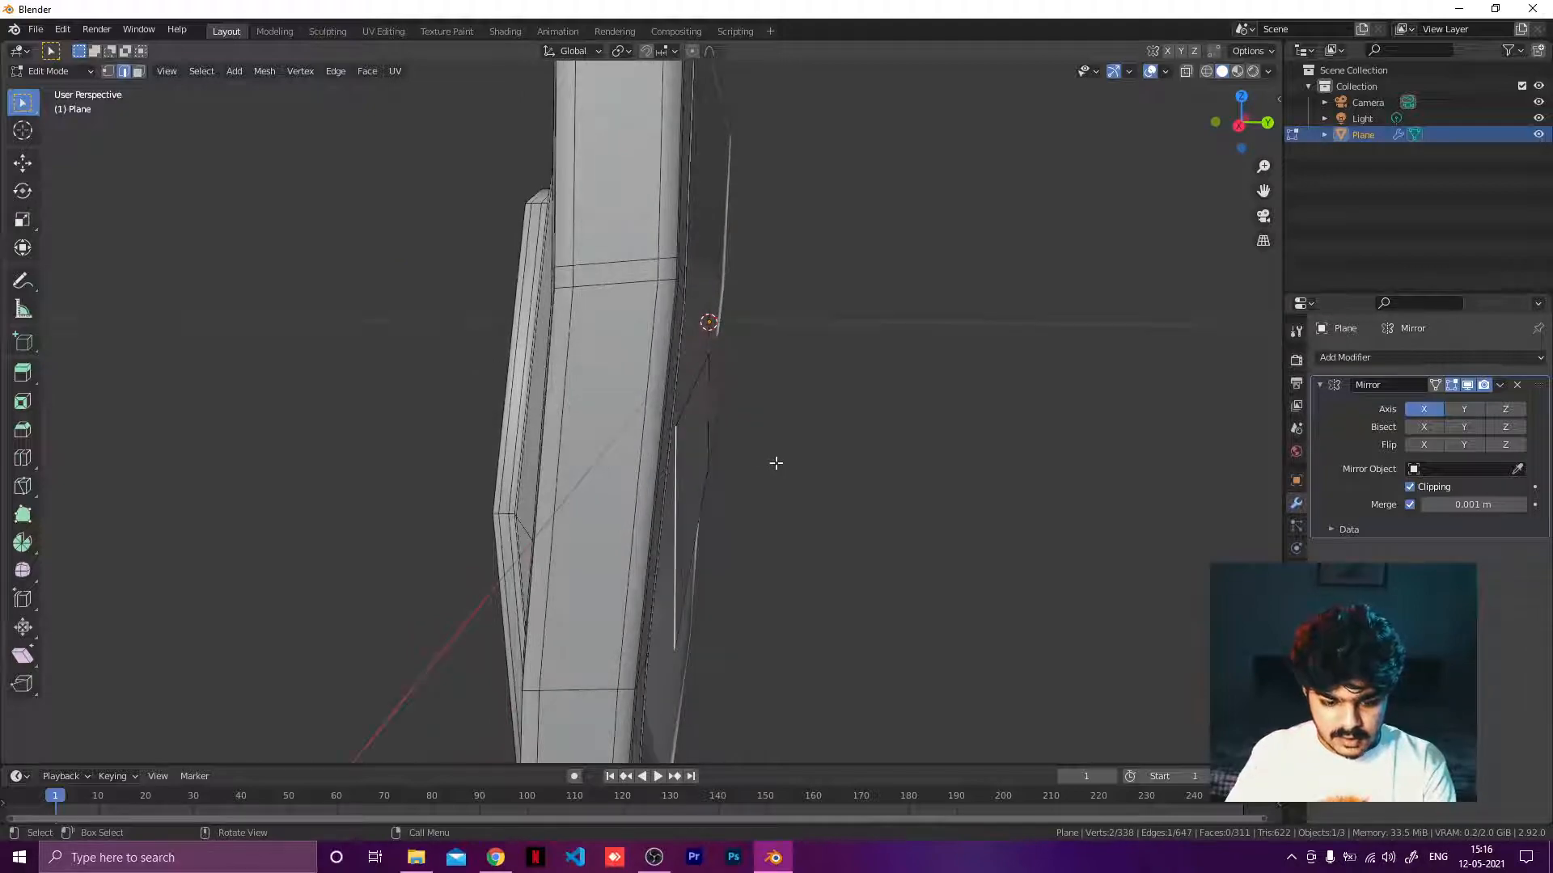
{"action": "key", "text": "r"}
{"action": "left_click", "coordinate": [788, 475]}
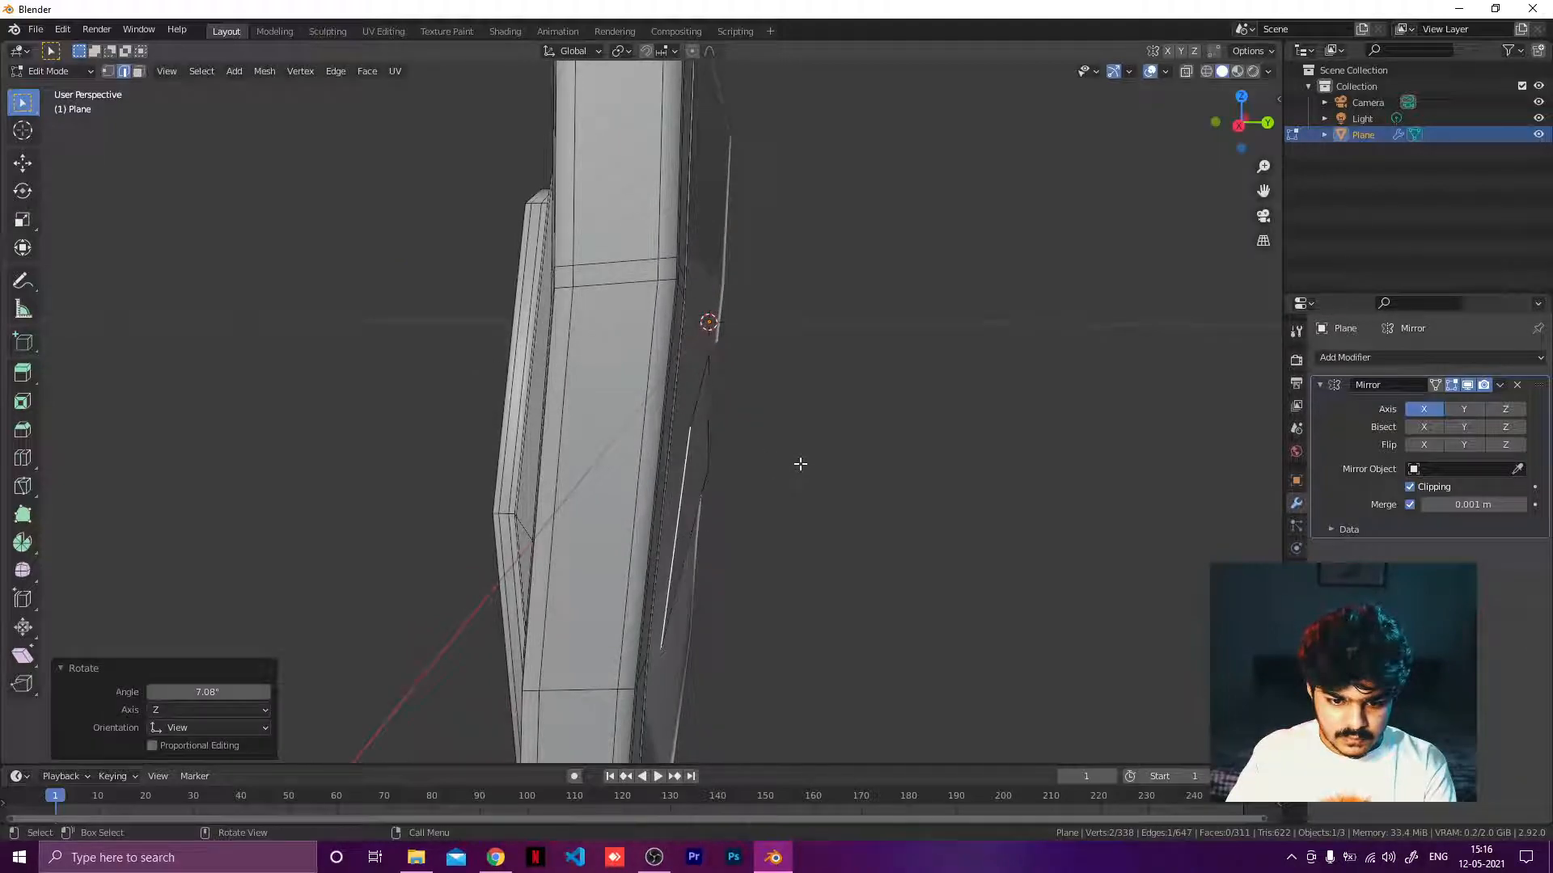
{"action": "middle_click_drag", "start_coordinate": [801, 461], "coordinate": [647, 502]}
{"action": "key", "text": "g"}
{"action": "left_click", "coordinate": [757, 459]}
Select the strip's inner edge and move it onto the shield's curved surface.
{"action": "left_click", "coordinate": [1073, 398]}
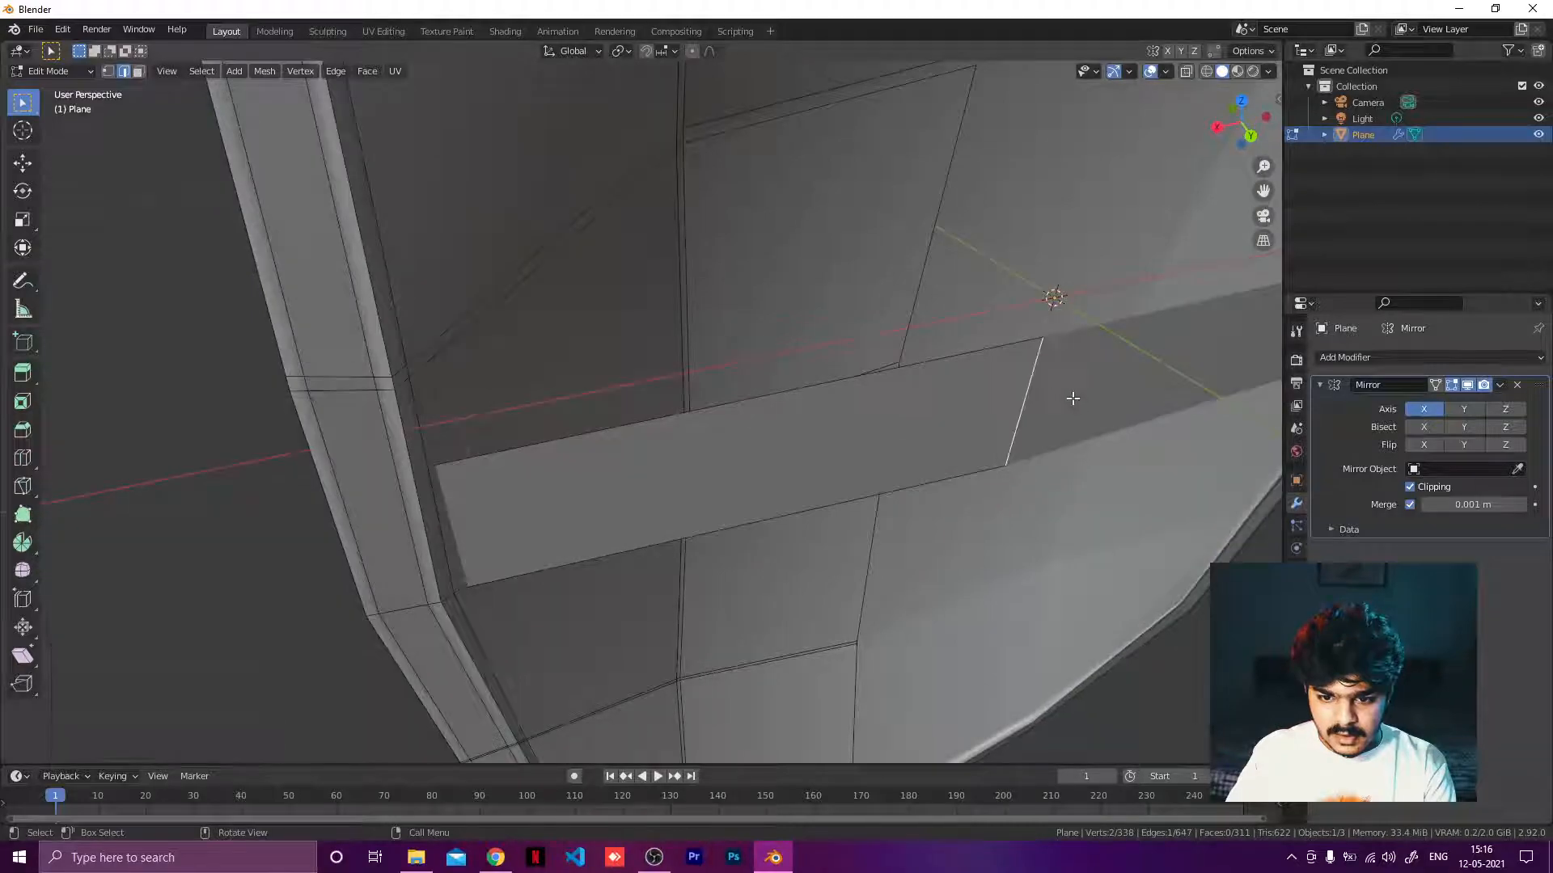
{"action": "middle_click_drag", "start_coordinate": [1072, 398], "coordinate": [1185, 336]}
{"action": "key", "text": "g"}
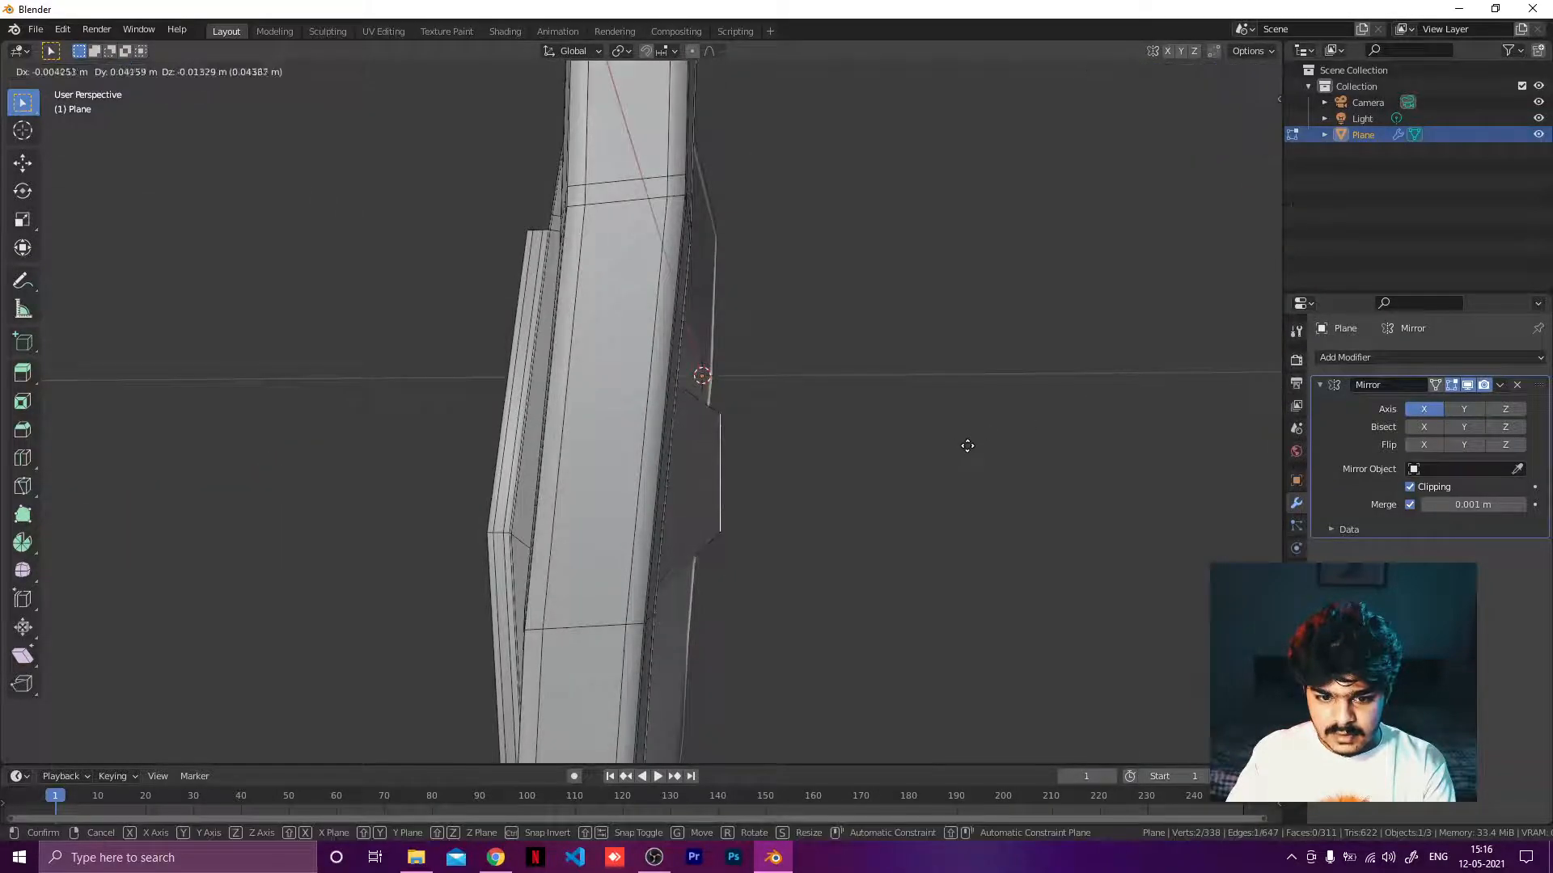
{"action": "left_click", "coordinate": [960, 447]}
{"action": "middle_click_drag", "start_coordinate": [960, 448], "coordinate": [795, 478]}
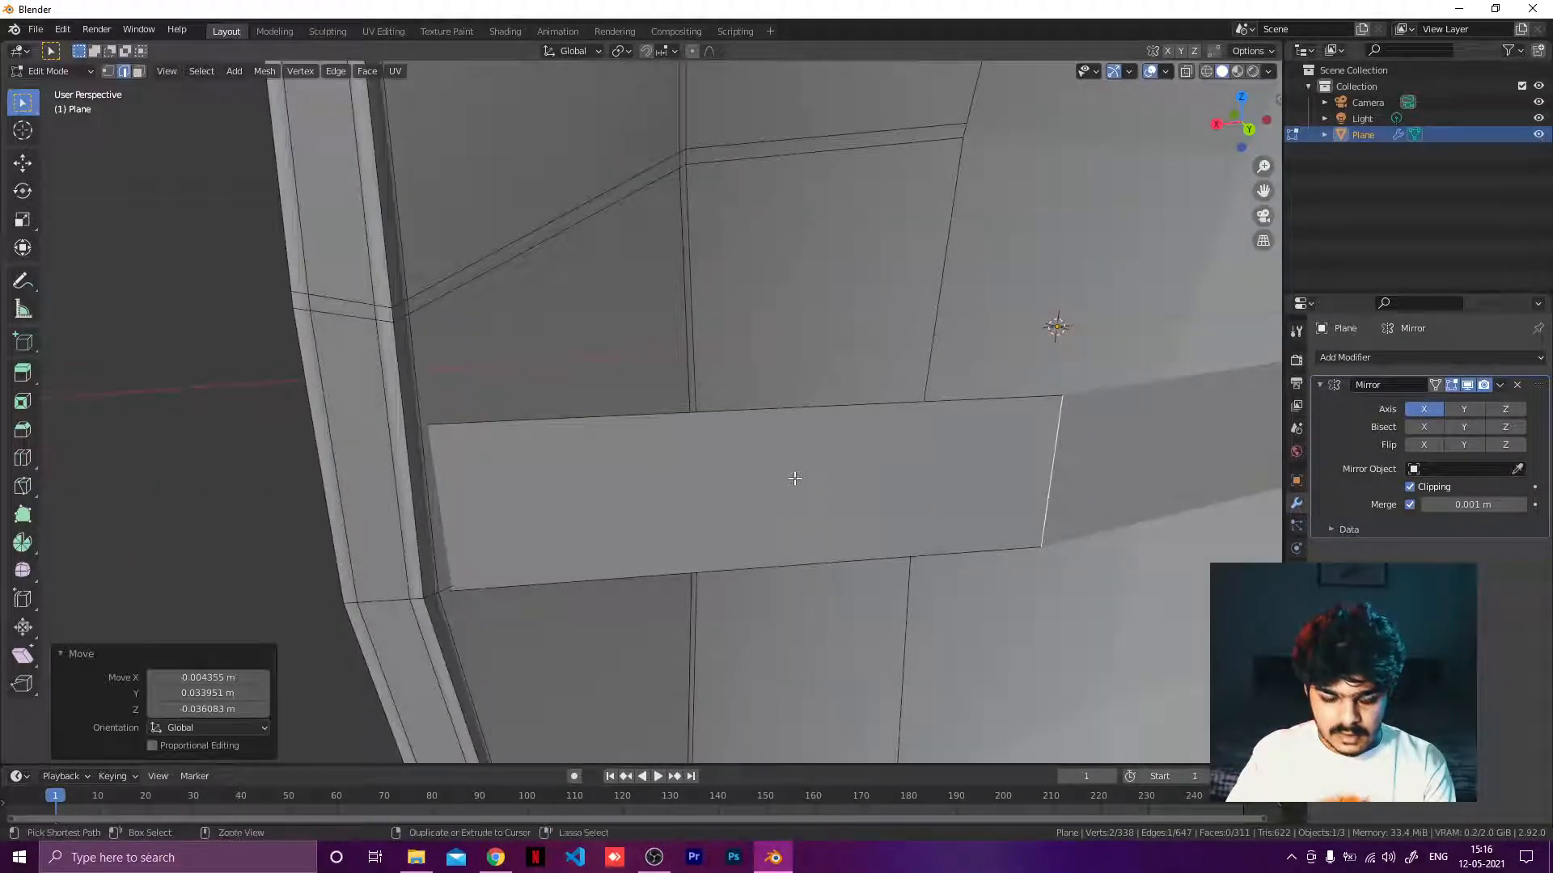
Add two loop cuts across the strip, leaving them unslid.
{"action": "key", "text": "ctrl+e"}
{"action": "key", "text": "ctrl+r"}
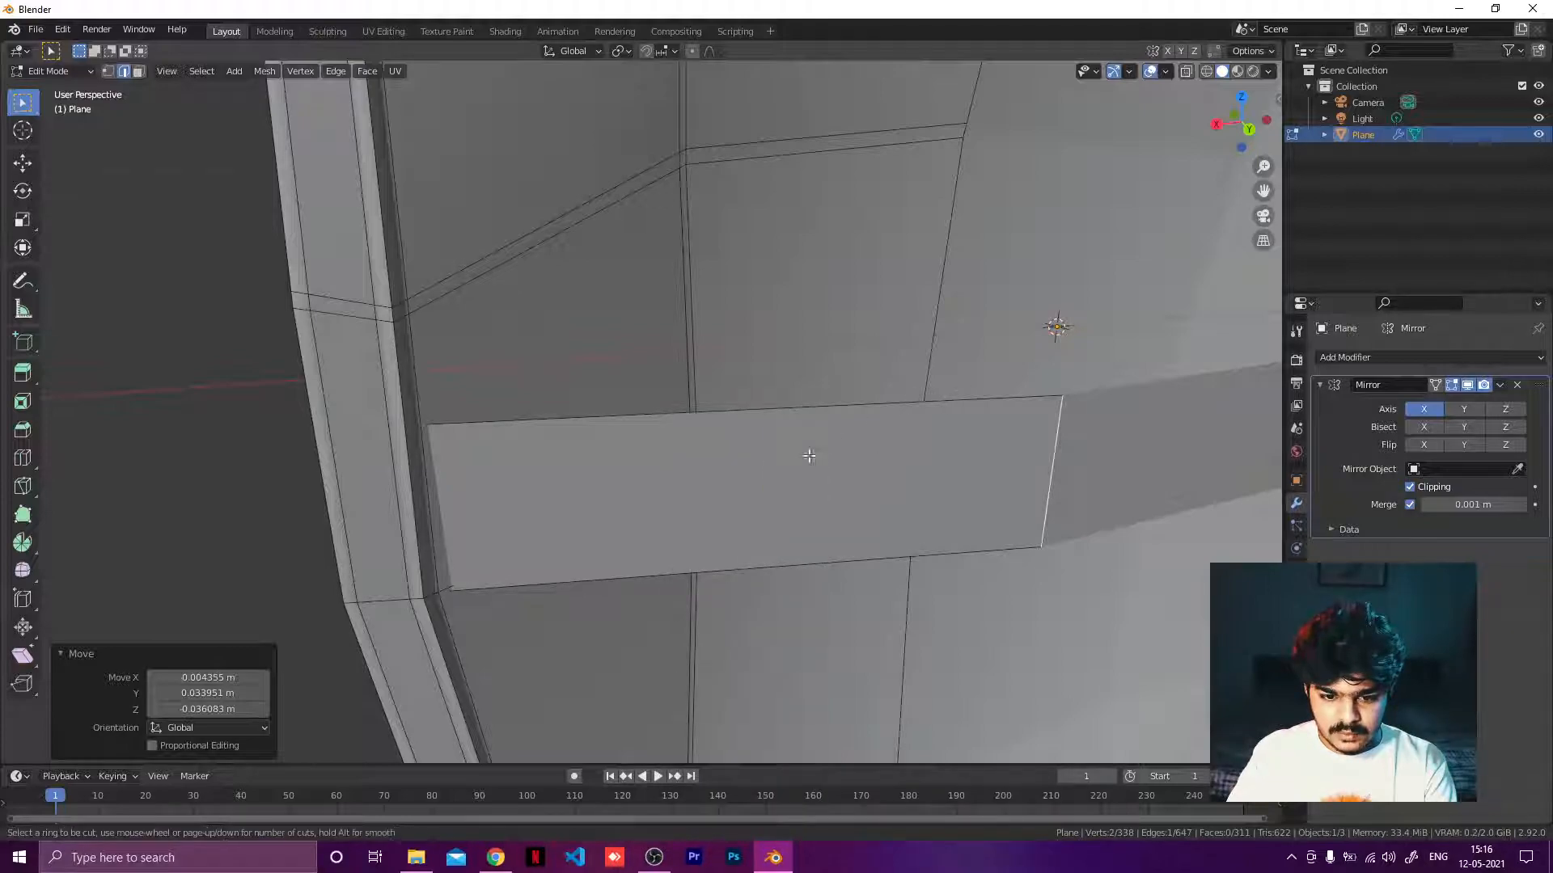
{"action": "scroll", "coordinate": [789, 424], "scroll_direction": "up", "scroll_amount": 1}
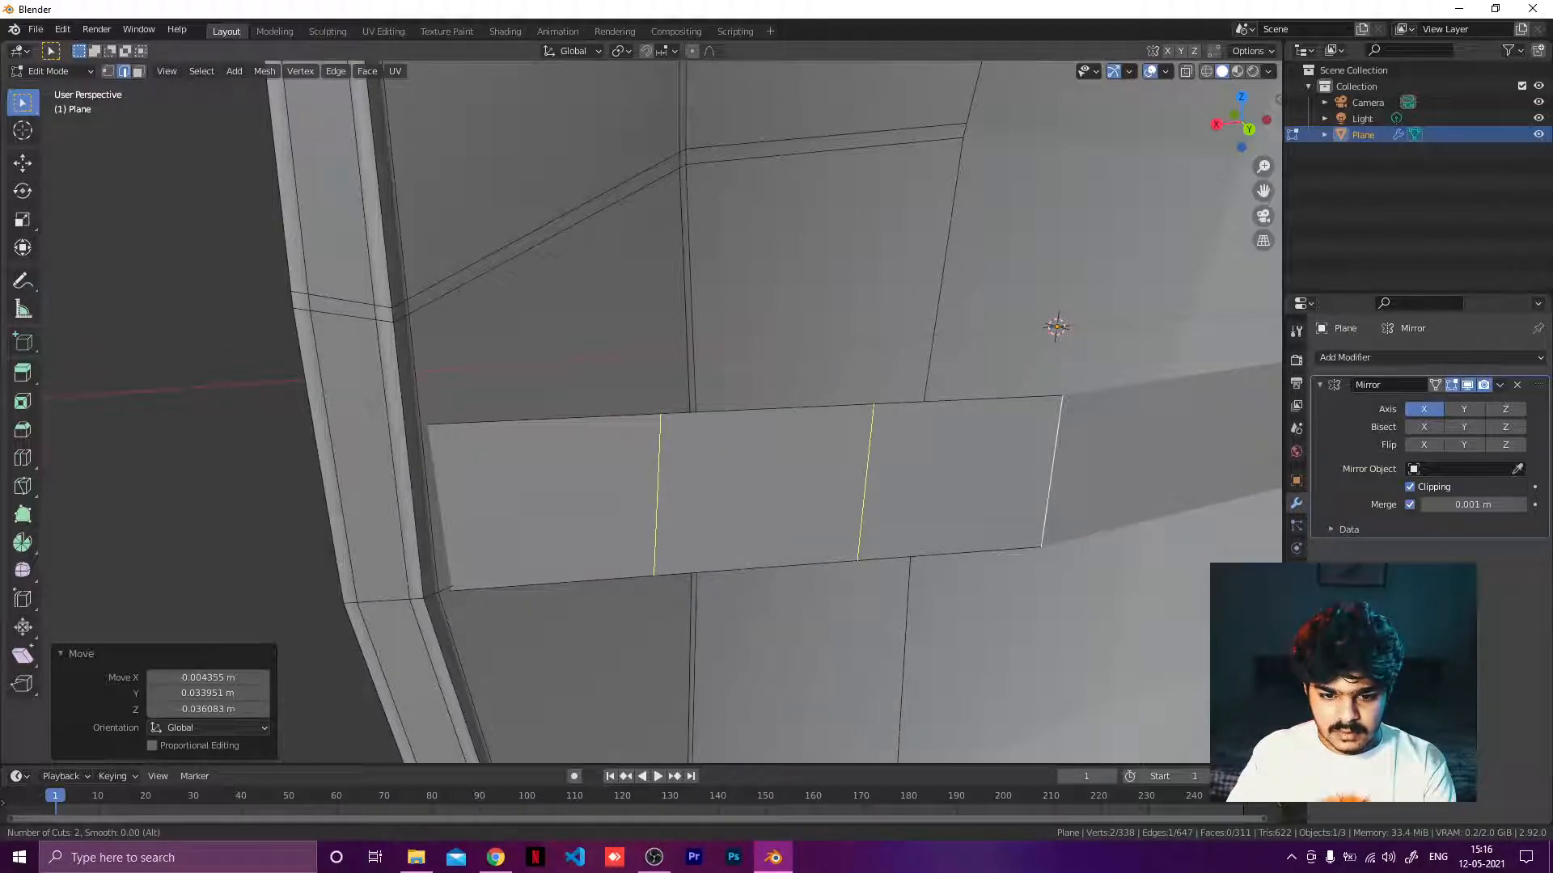
{"action": "left_click", "coordinate": [798, 426]}
{"action": "right_click", "coordinate": [783, 449]}
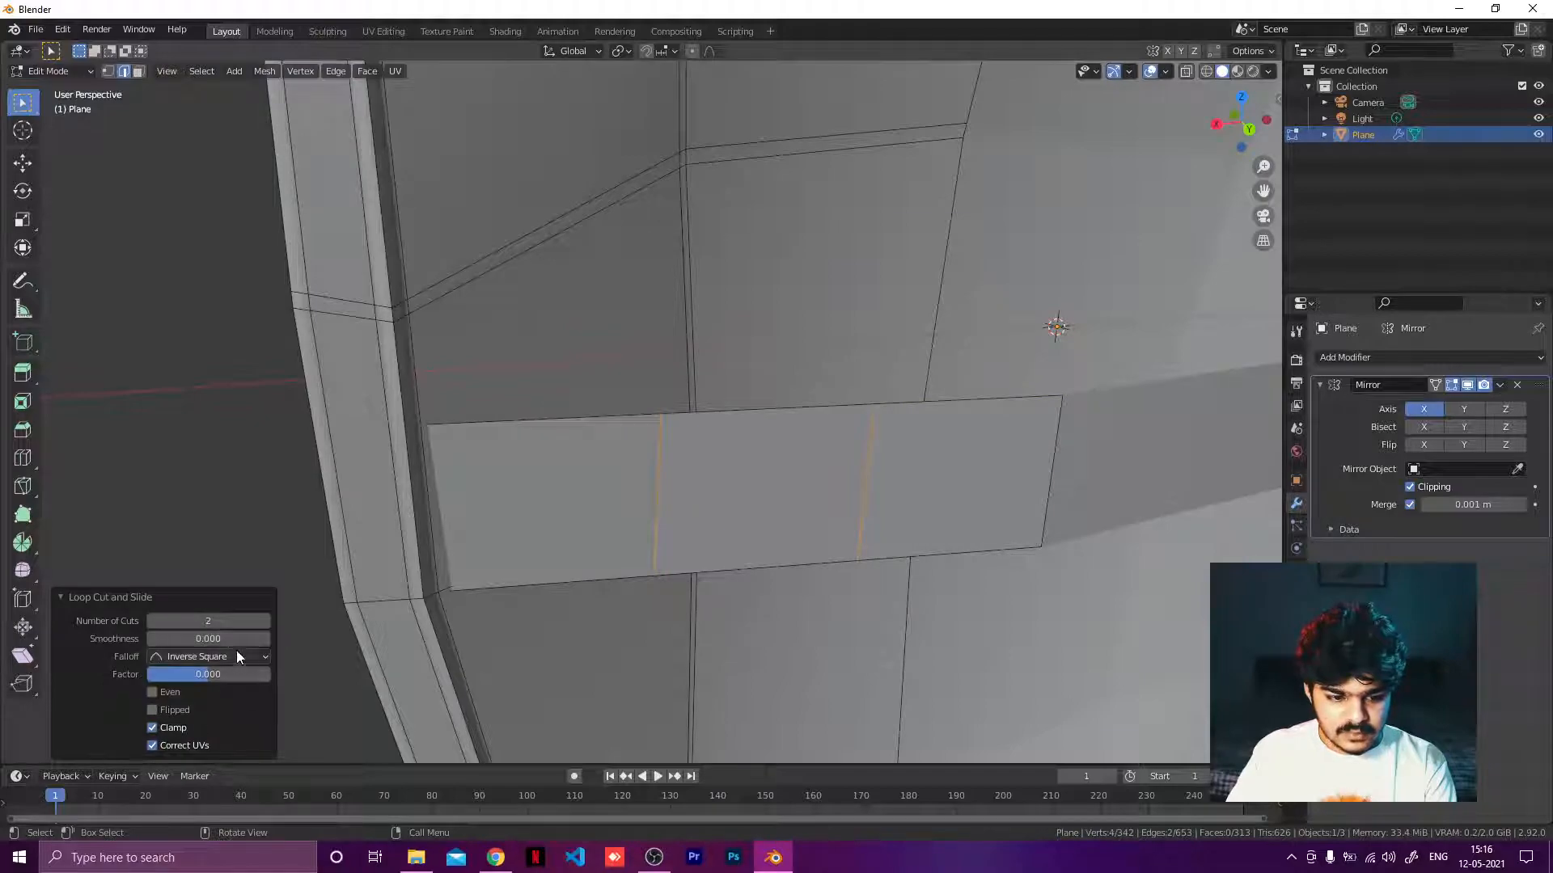
Adjust the loop cut smoothness, then undo the two loop cuts across the strip.
{"action": "mouse_move", "coordinate": [232, 639]}
{"action": "left_mouse_down"}
{"action": "mouse_move", "coordinate": [265, 639]}
{"action": "mouse_move", "coordinate": [250, 639]}
{"action": "left_mouse_up"}
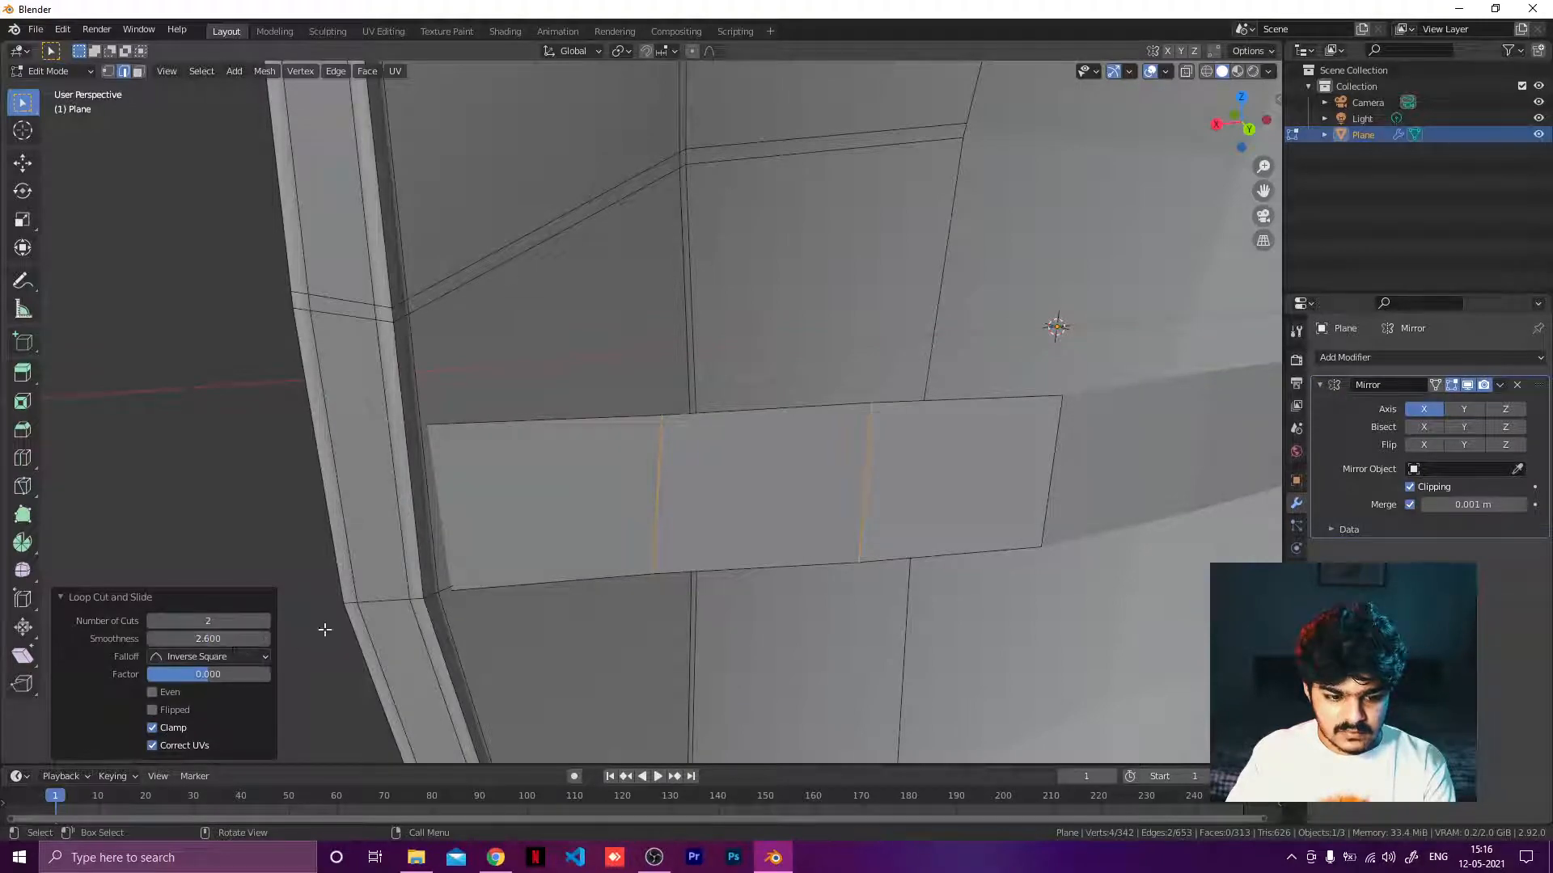
{"action": "key", "text": "ctrl+z"}
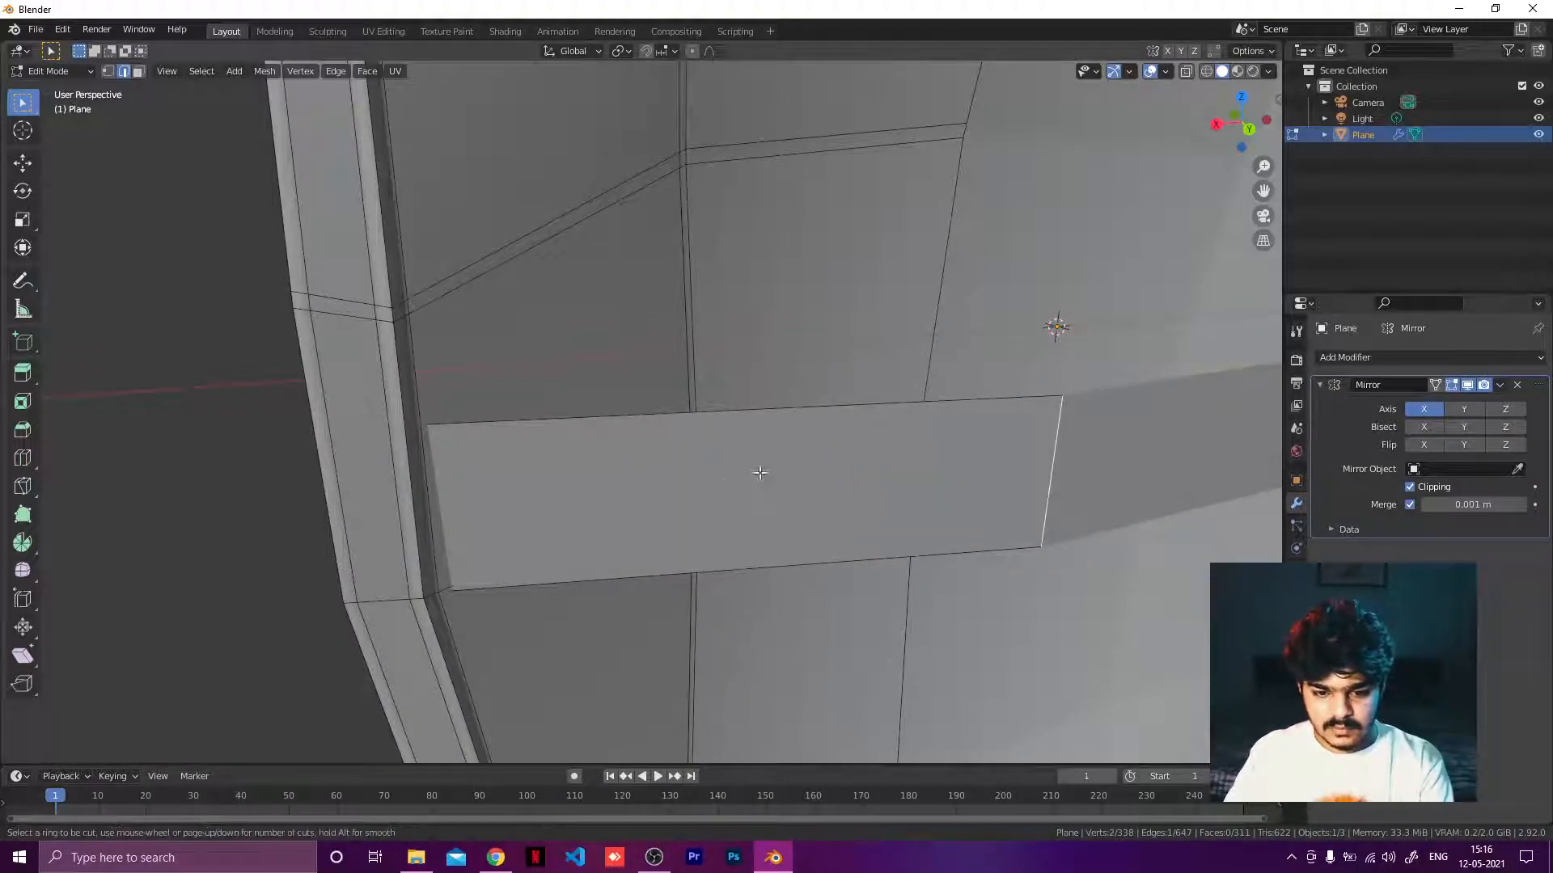
Add a single loop cut across the strip and nudge the new edge slightly to follow the curved shield surface.
{"action": "key", "text": "ctrl+r"}
{"action": "left_click", "coordinate": [786, 440]}
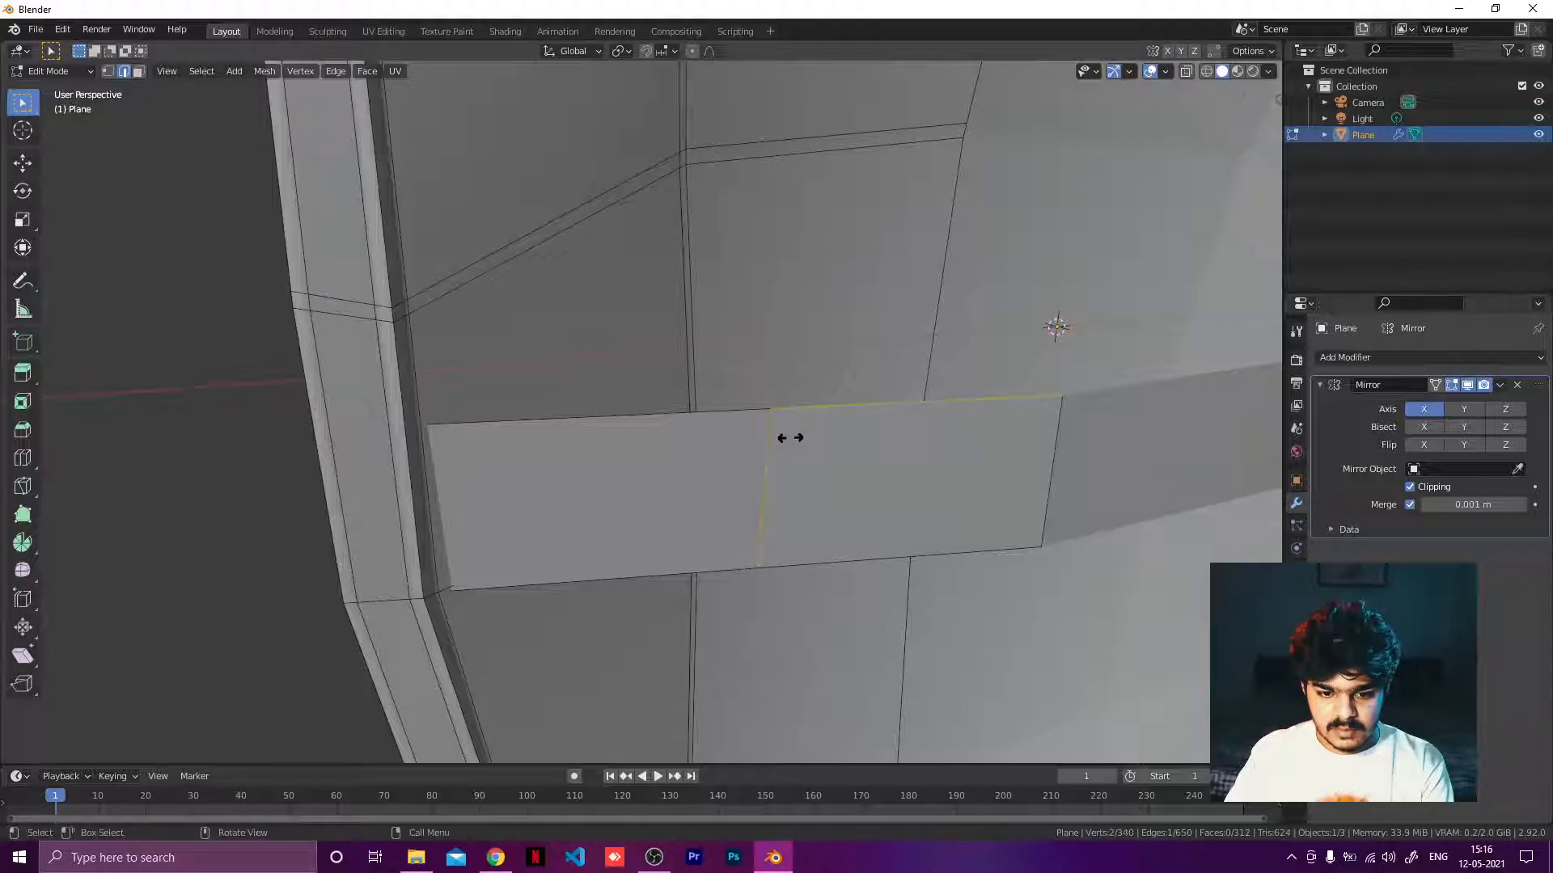
{"action": "right_click", "coordinate": [842, 475]}
{"action": "middle_click_drag", "start_coordinate": [842, 474], "coordinate": [892, 516]}
{"action": "key", "text": "g"}
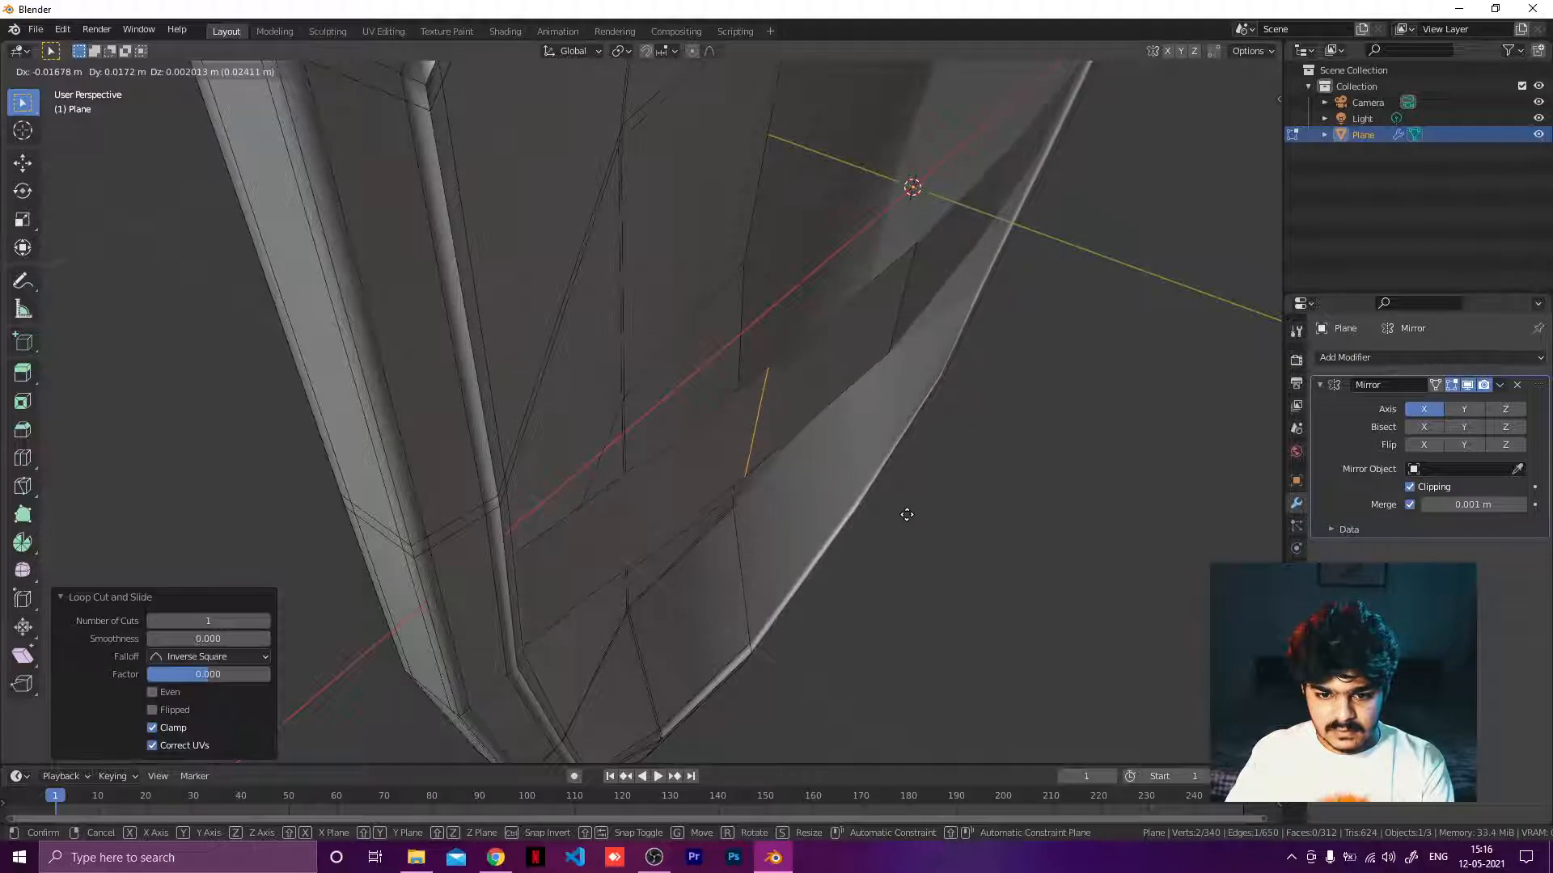
{"action": "left_click", "coordinate": [918, 512]}
{"action": "middle_click_drag", "start_coordinate": [922, 509], "coordinate": [922, 459]}
{"action": "scroll", "coordinate": [811, 476], "scroll_direction": "down", "scroll_amount": 5}
Add two more loop cuts across the strip, dividing it into four segments.
{"action": "key", "text": "ctrl+r"}
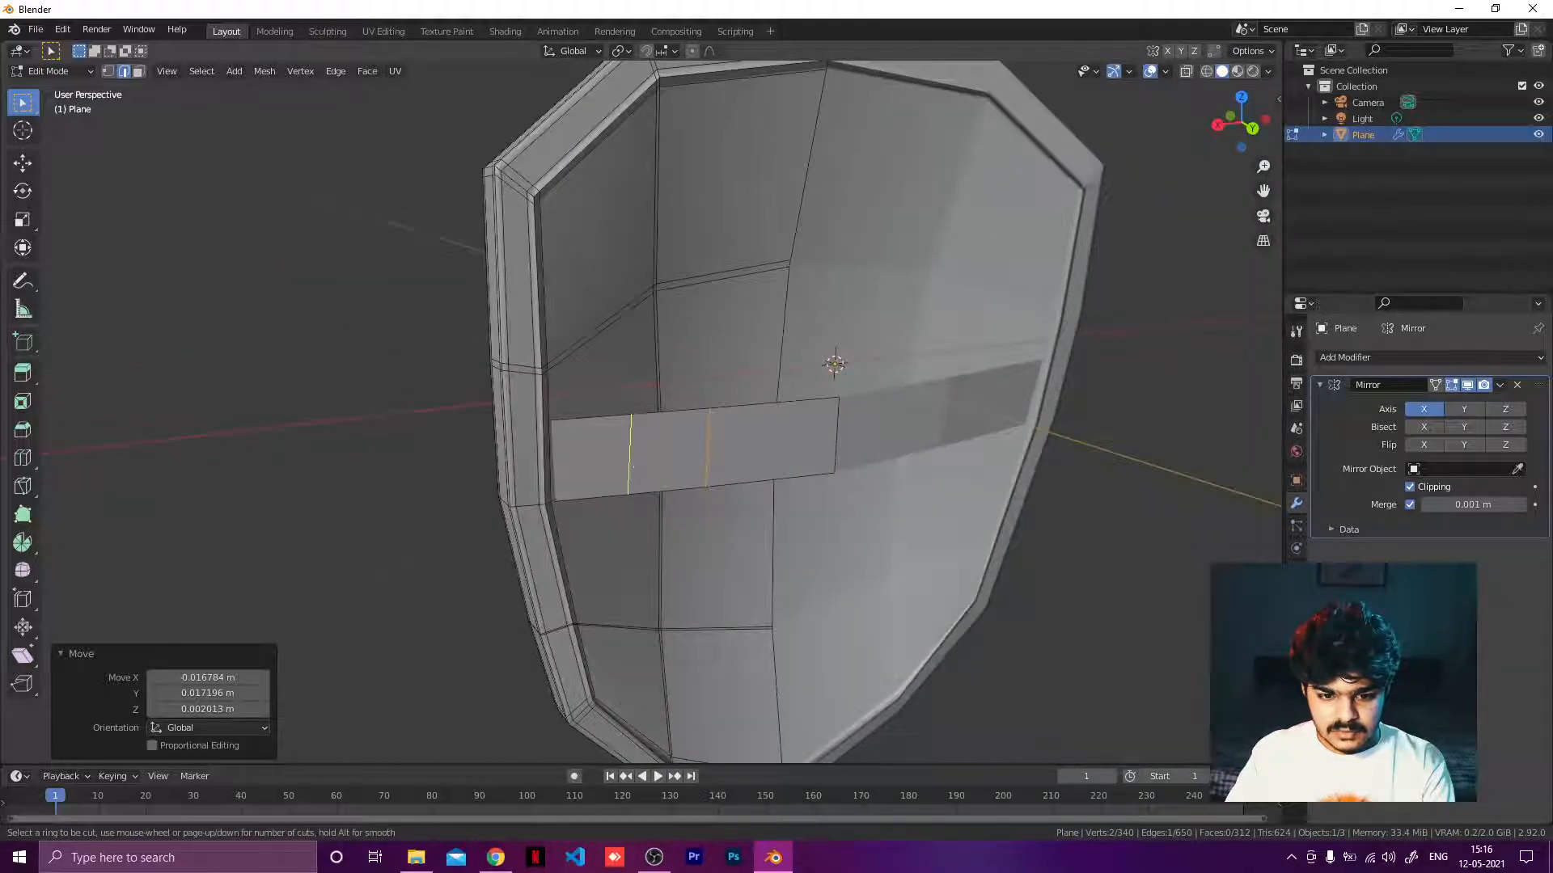
{"action": "left_click", "coordinate": [679, 453]}
{"action": "right_click", "coordinate": [717, 488]}
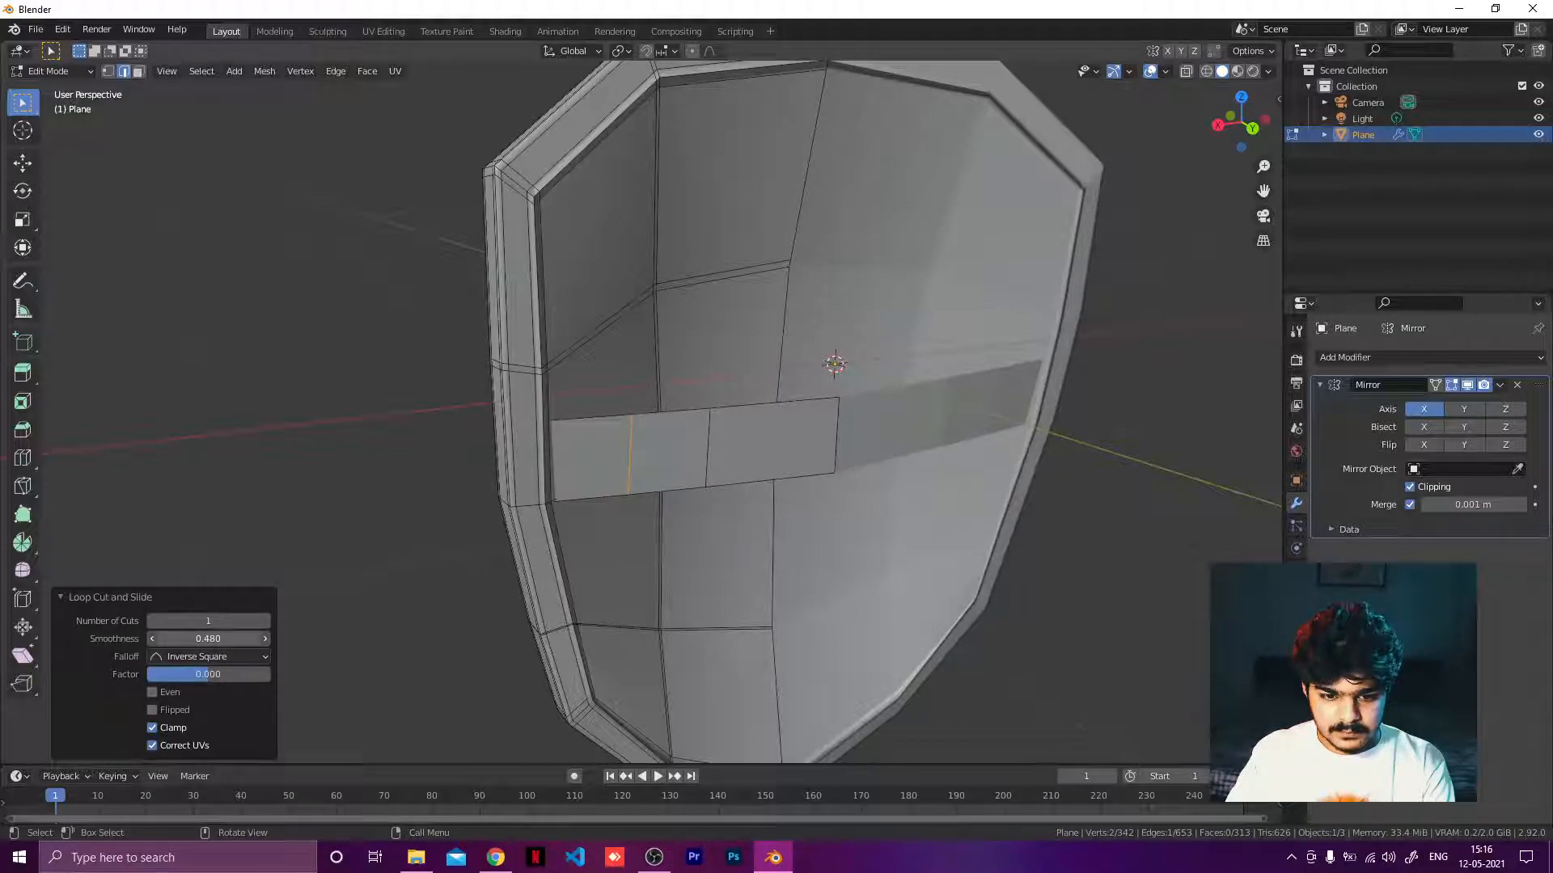
{"action": "key", "text": "ctrl+r"}
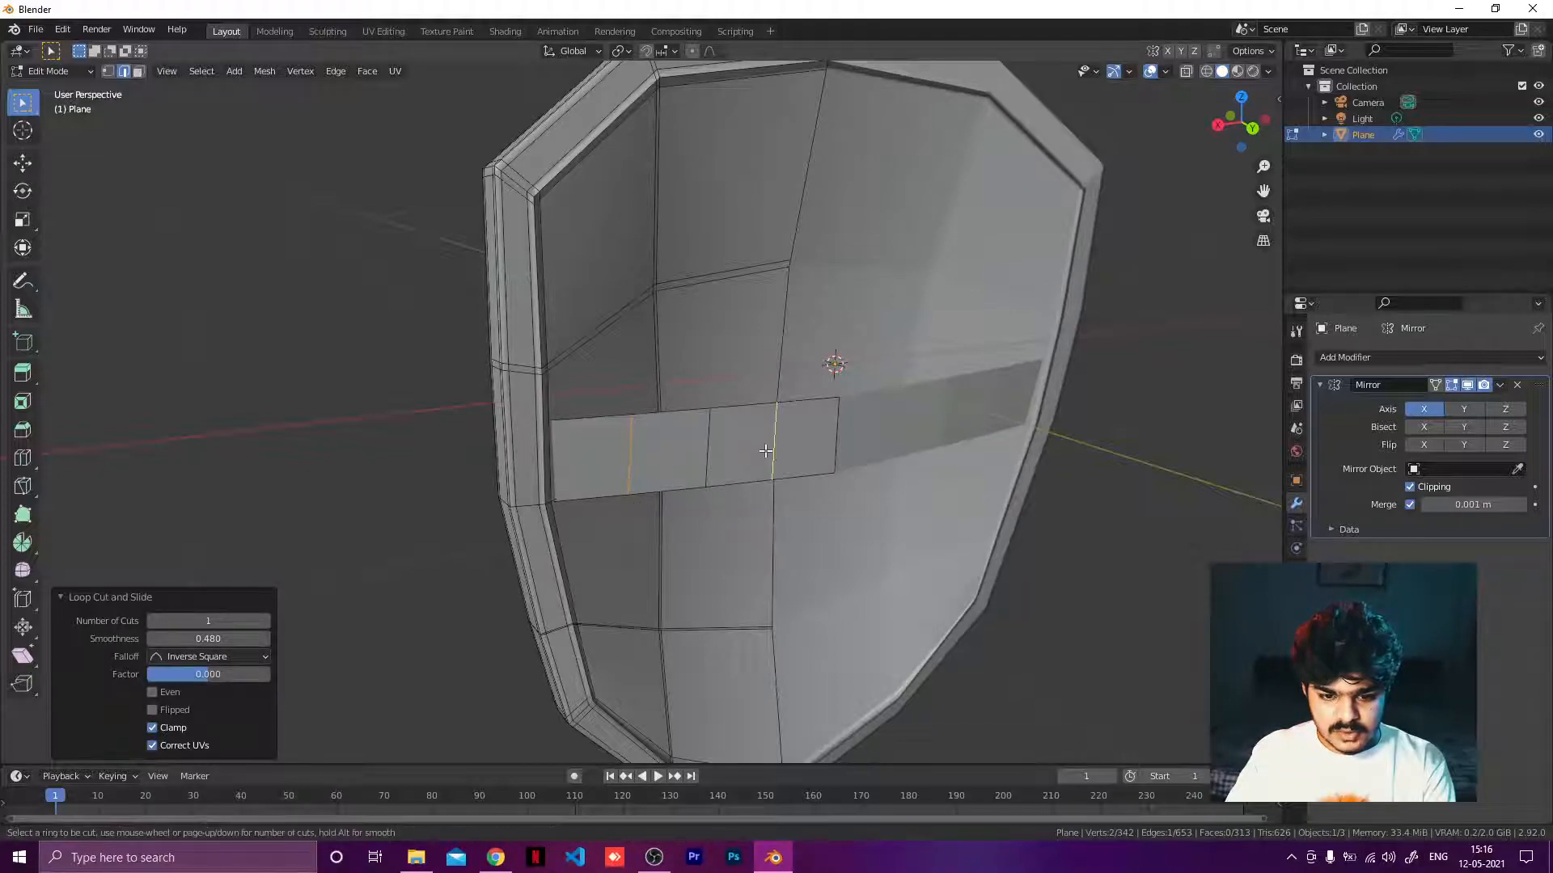
{"action": "left_click", "coordinate": [766, 451]}
{"action": "right_click", "coordinate": [775, 445]}
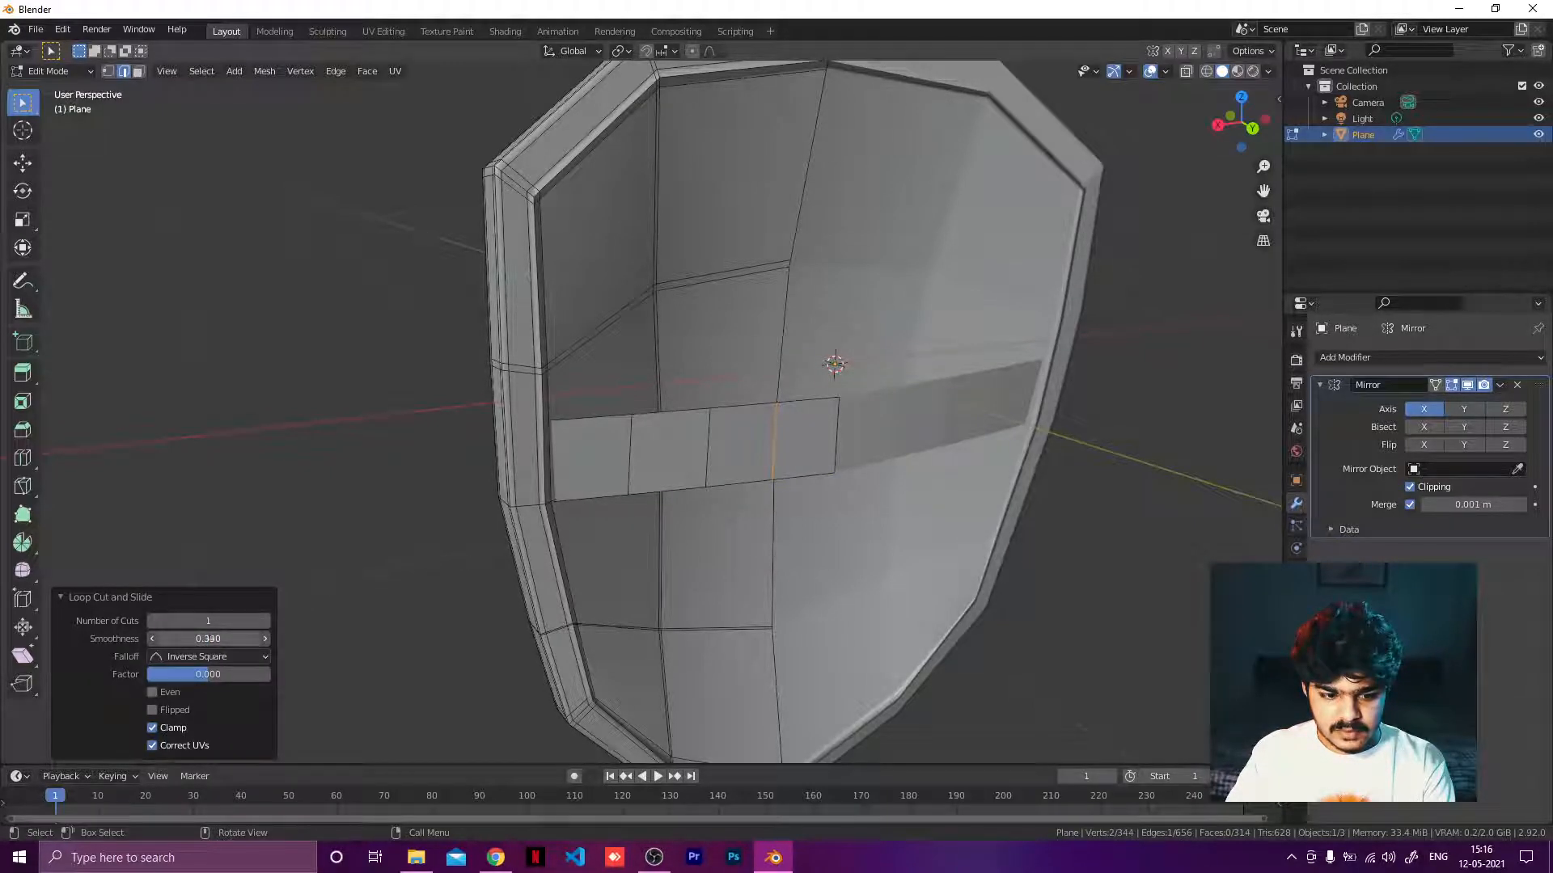
{"action": "middle_click_drag", "start_coordinate": [822, 459], "coordinate": [603, 464]}
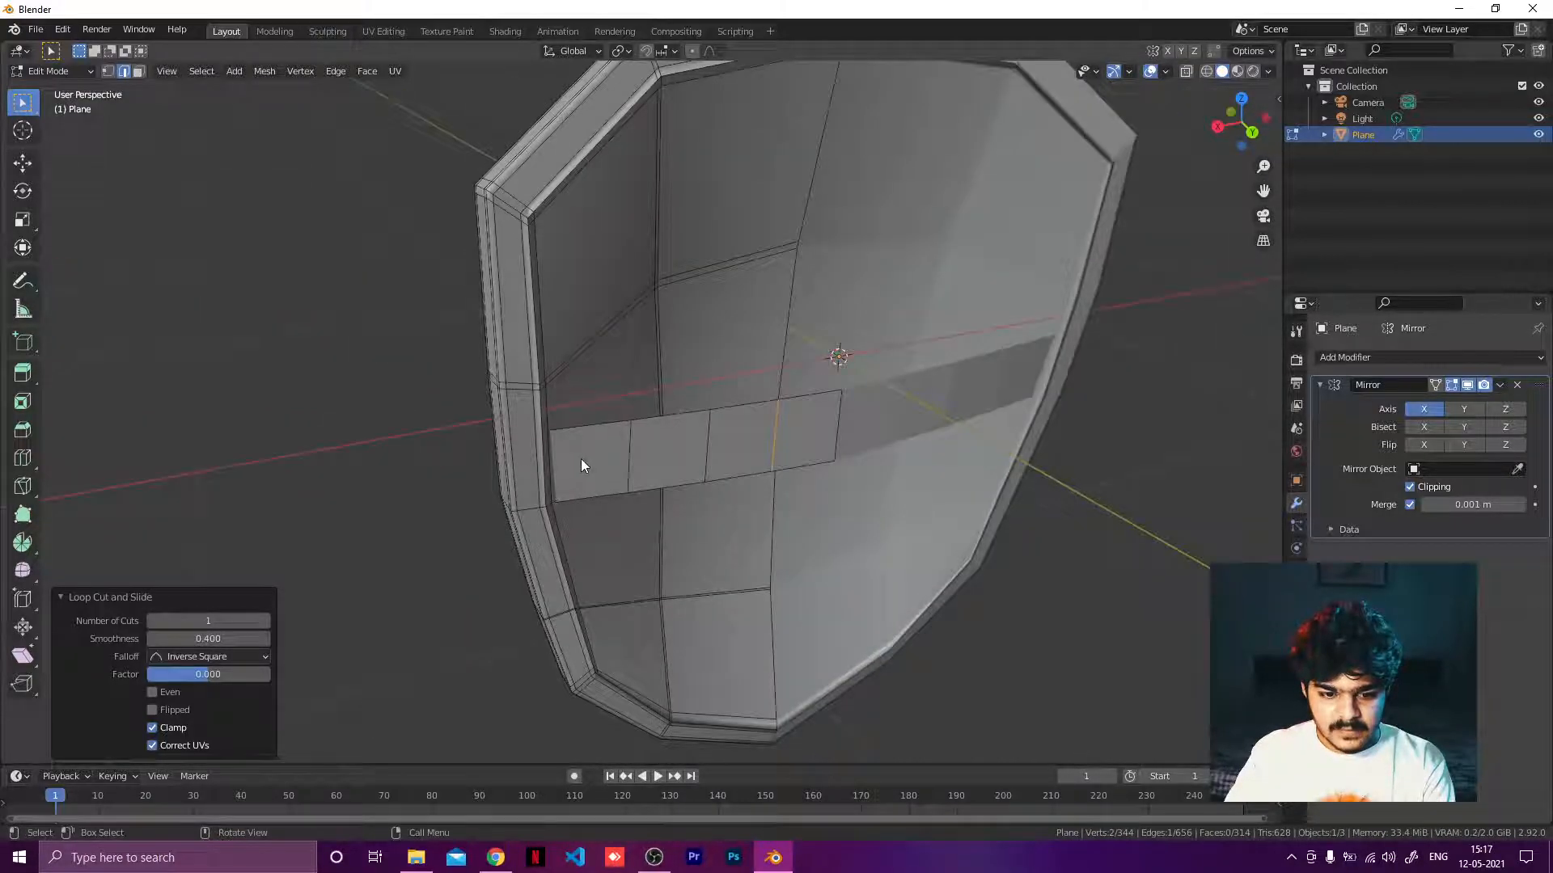
In face select mode, select the strip's first and third segments and extrude them outward about 0.034 m.
{"action": "left_click", "coordinate": [580, 458]}
{"action": "left_click", "coordinate": [626, 459]}
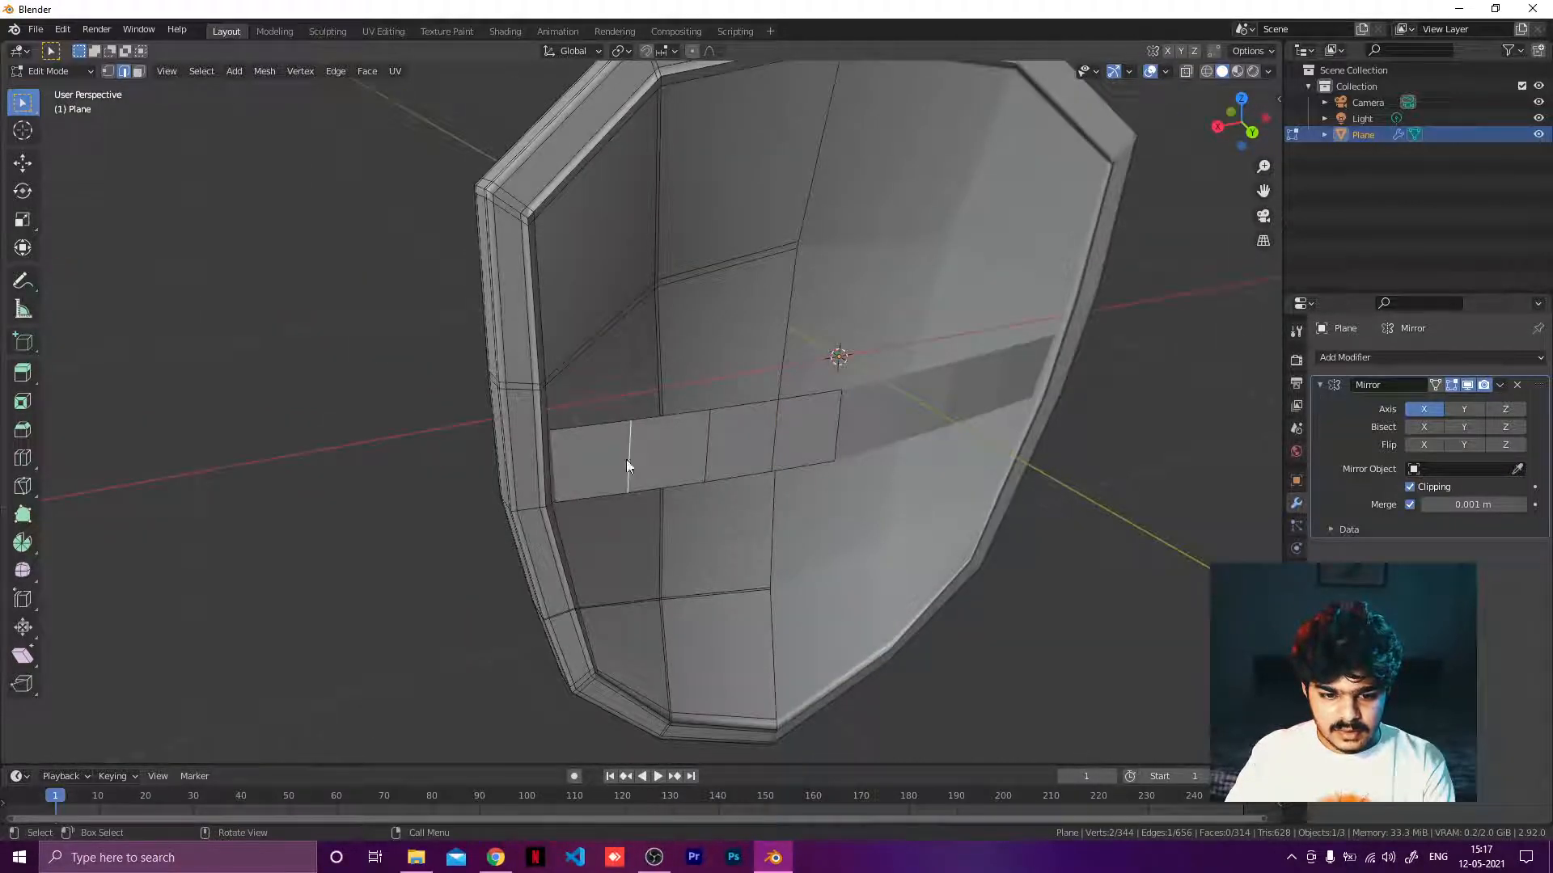
{"action": "left_click", "coordinate": [138, 71]}
{"action": "left_click", "coordinate": [569, 461]}
{"action": "left_click", "coordinate": [672, 457]}
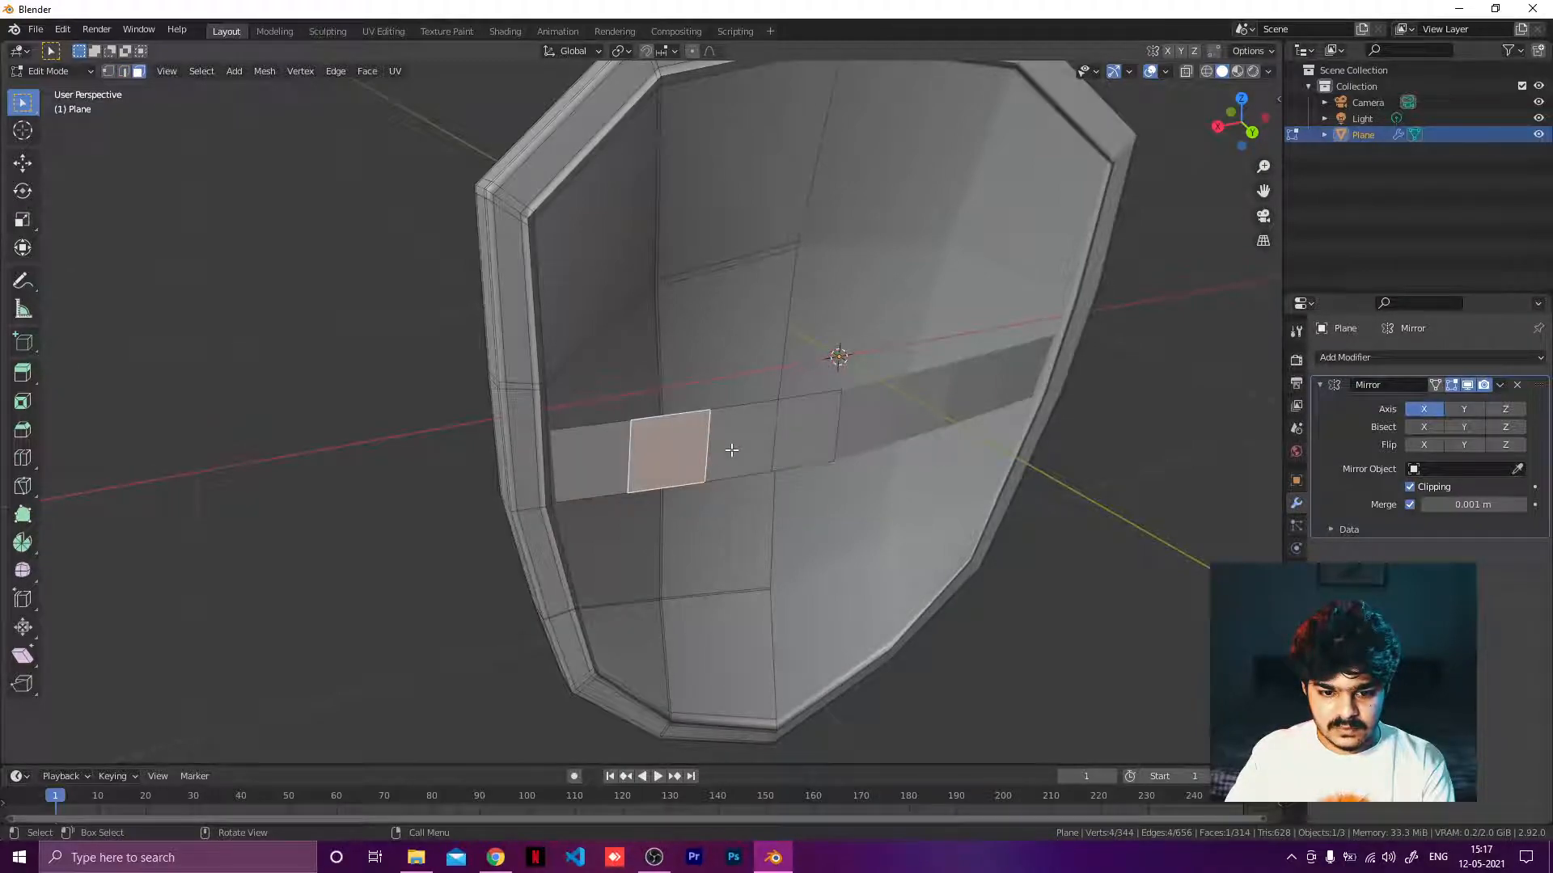
{"action": "left_click", "coordinate": [803, 441]}
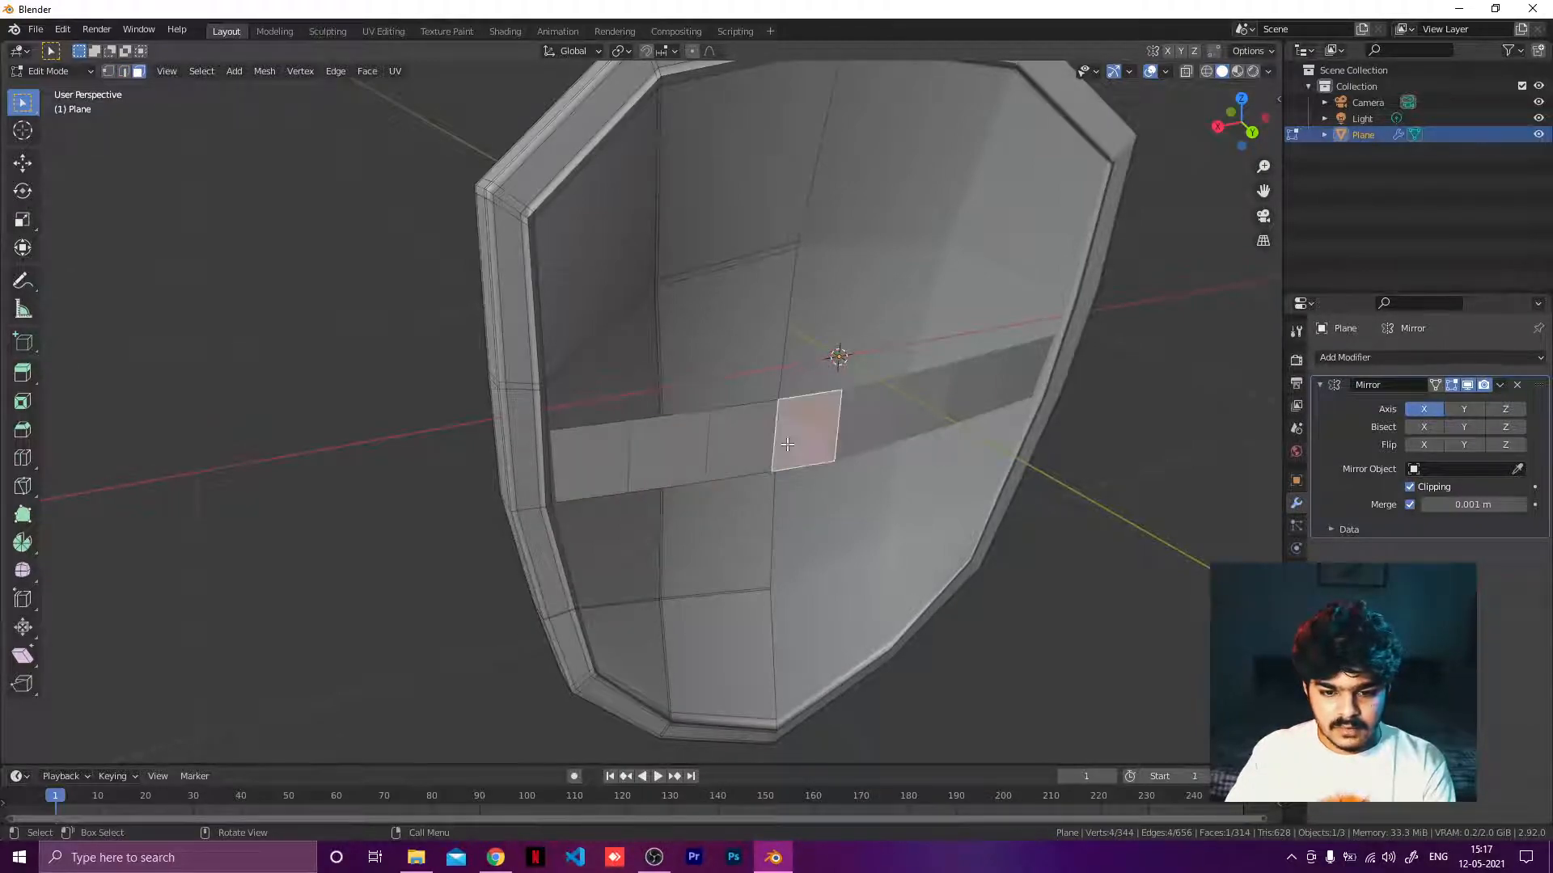
{"action": "left_click", "coordinate": [736, 449], "text": "shift"}
{"action": "left_click", "coordinate": [612, 468], "text": "shift"}
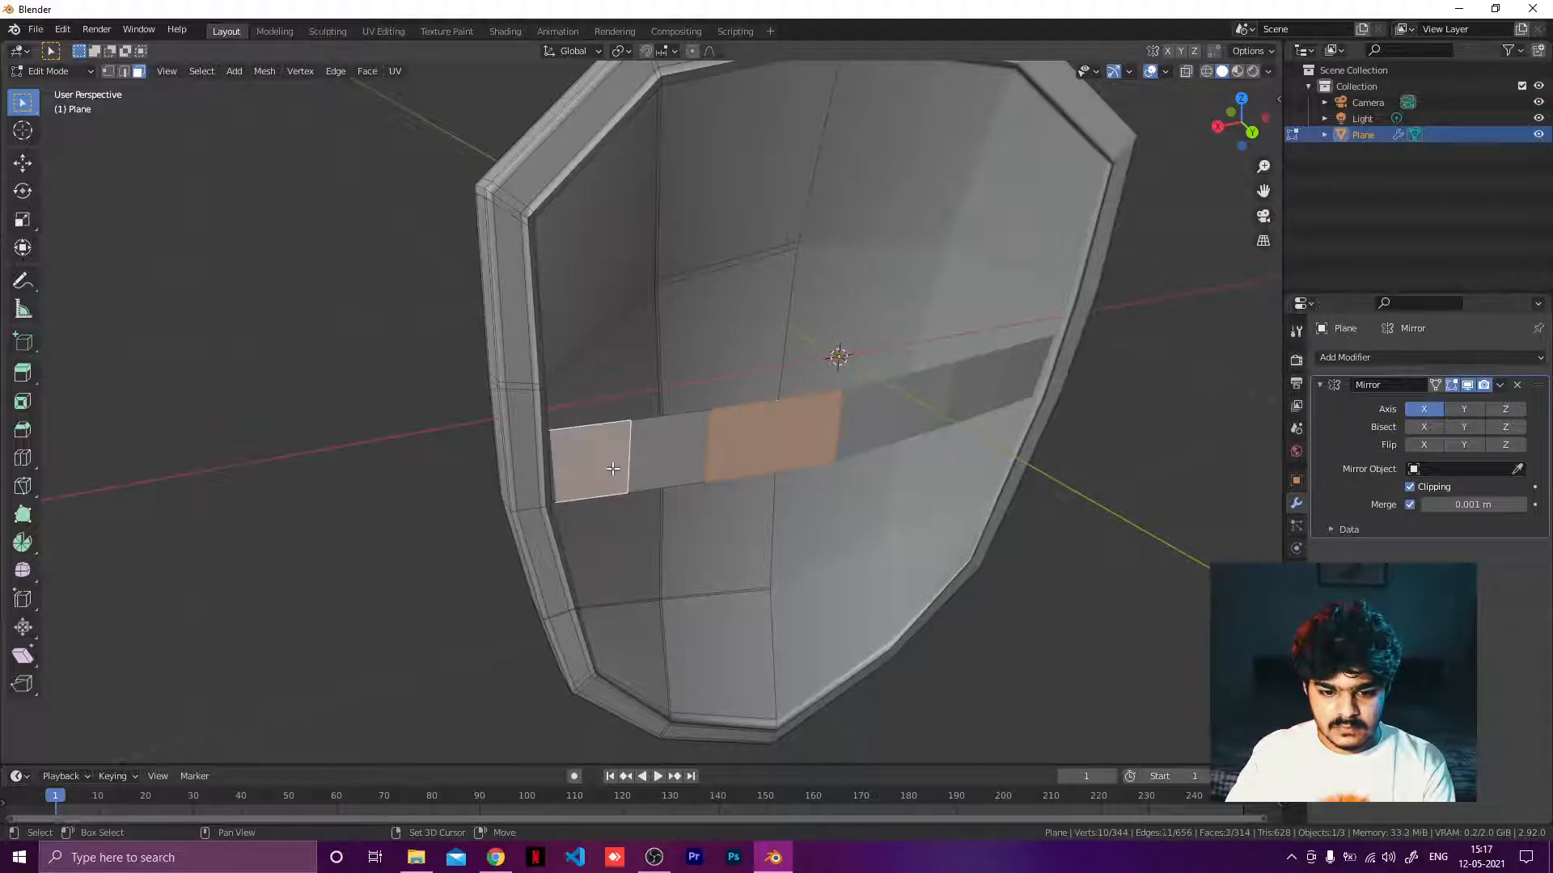
{"action": "left_click", "coordinate": [667, 454], "text": "shift"}
{"action": "middle_click_drag", "start_coordinate": [667, 454], "coordinate": [834, 452]}
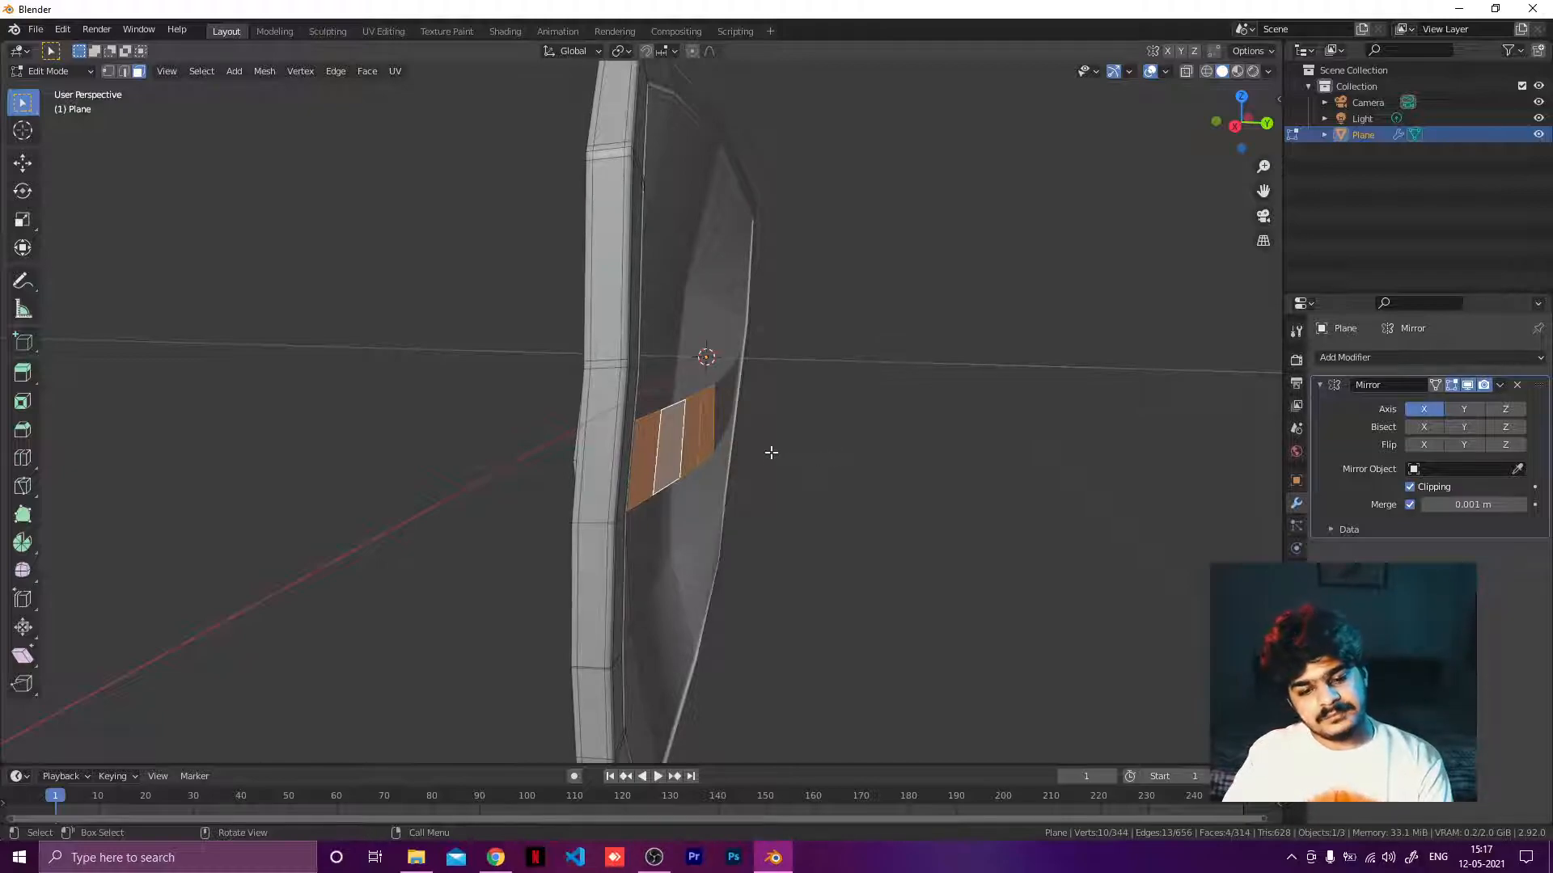
{"action": "key", "text": "e"}
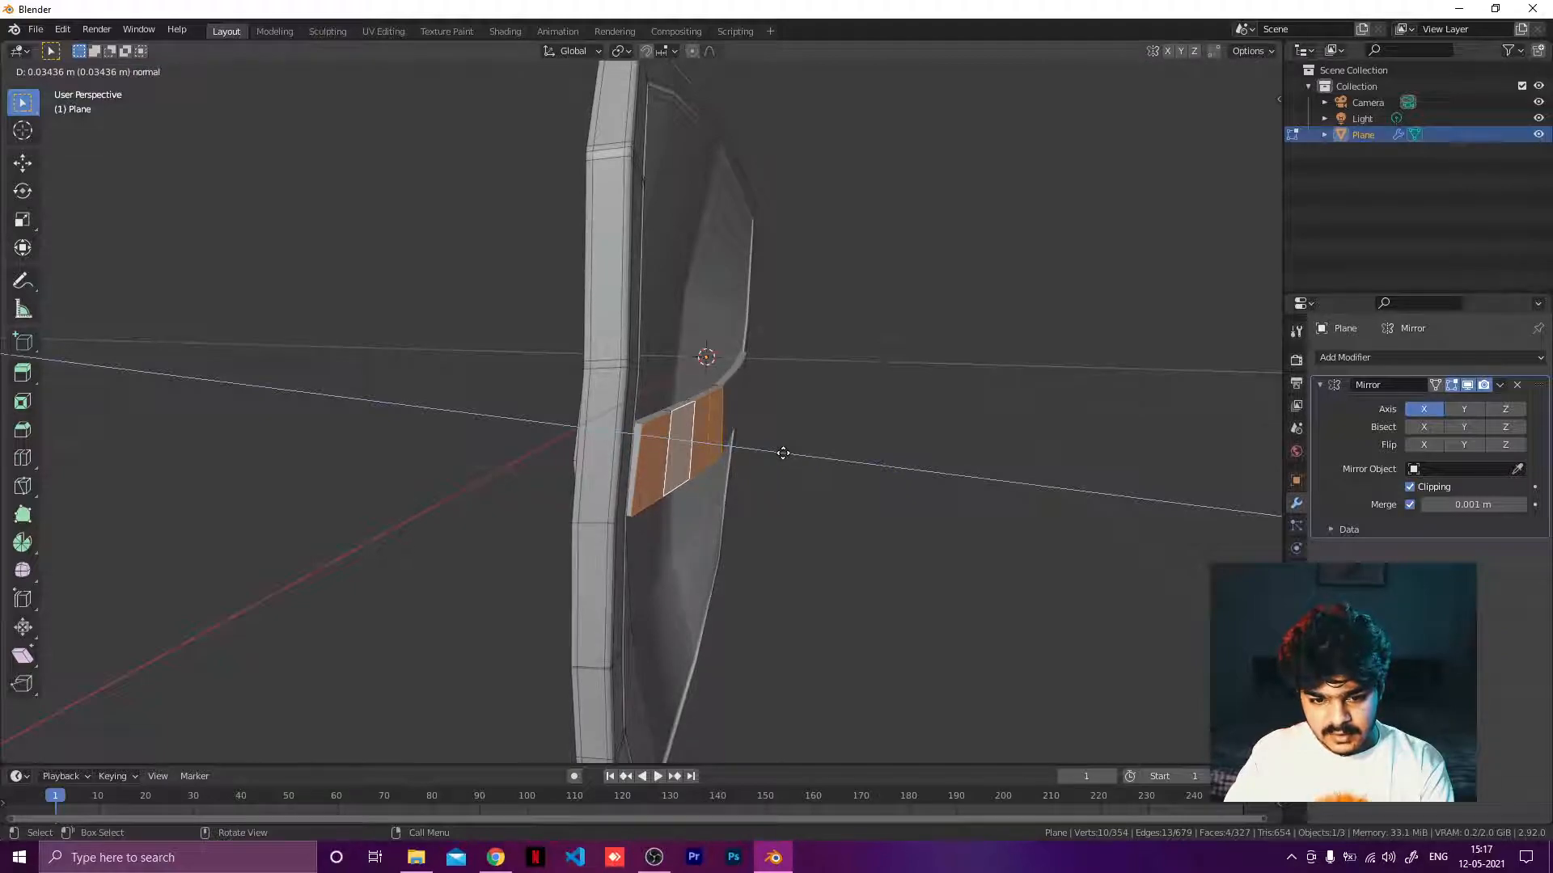
{"action": "left_click", "coordinate": [783, 453]}
{"action": "middle_click_drag", "start_coordinate": [745, 463], "coordinate": [778, 443]}
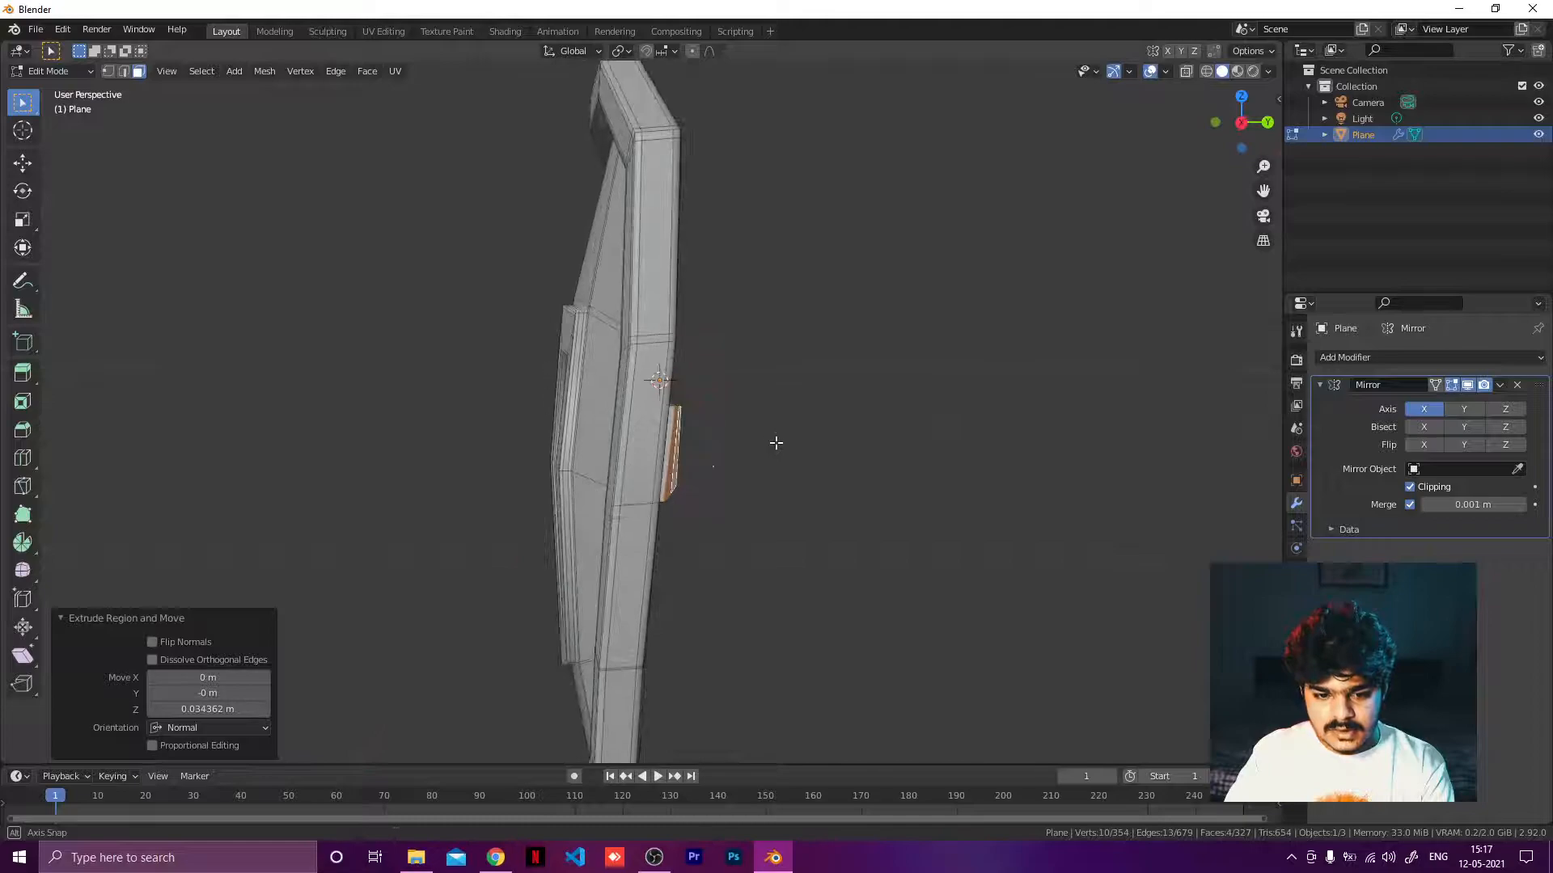
Duplicate the strip's second segment face, move the copy aside, and scale it to 0.32 along X.
{"action": "scroll", "coordinate": [777, 444], "scroll_direction": "down", "scroll_amount": 3}
{"action": "mouse_move", "coordinate": [611, 485]}
{"action": "middle_mouse_down"}
{"action": "mouse_move", "coordinate": [531, 513]}
{"action": "mouse_move", "coordinate": [496, 572]}
{"action": "mouse_move", "coordinate": [524, 478]}
{"action": "mouse_move", "coordinate": [640, 494]}
{"action": "middle_mouse_up"}
{"action": "scroll", "coordinate": [665, 462], "scroll_direction": "up", "scroll_amount": 3}
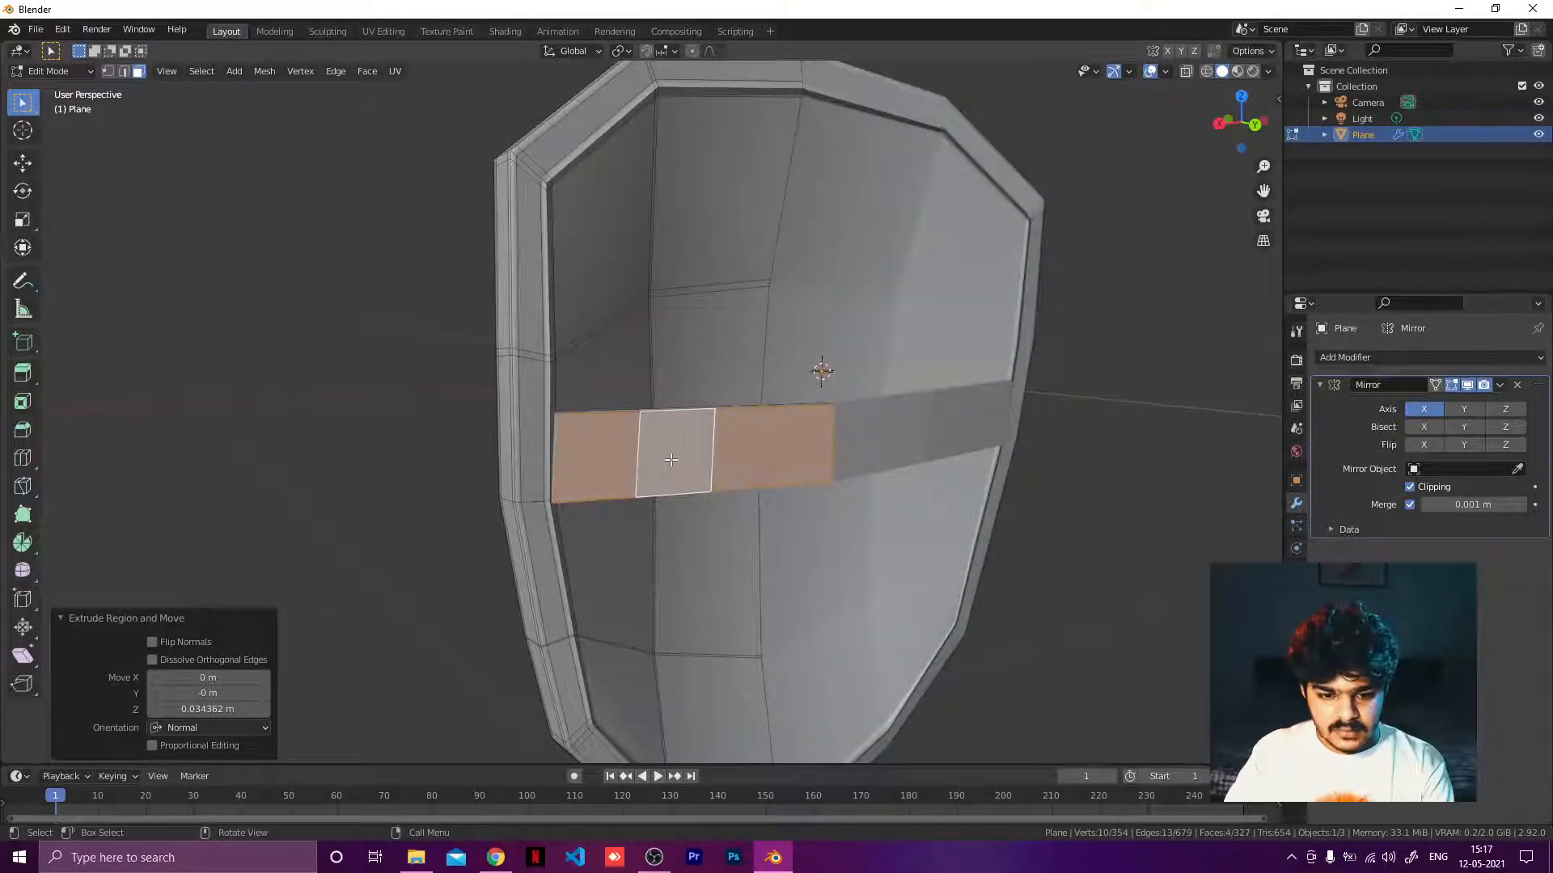
{"action": "left_click", "coordinate": [671, 460]}
{"action": "middle_click_drag", "start_coordinate": [721, 463], "coordinate": [721, 467]}
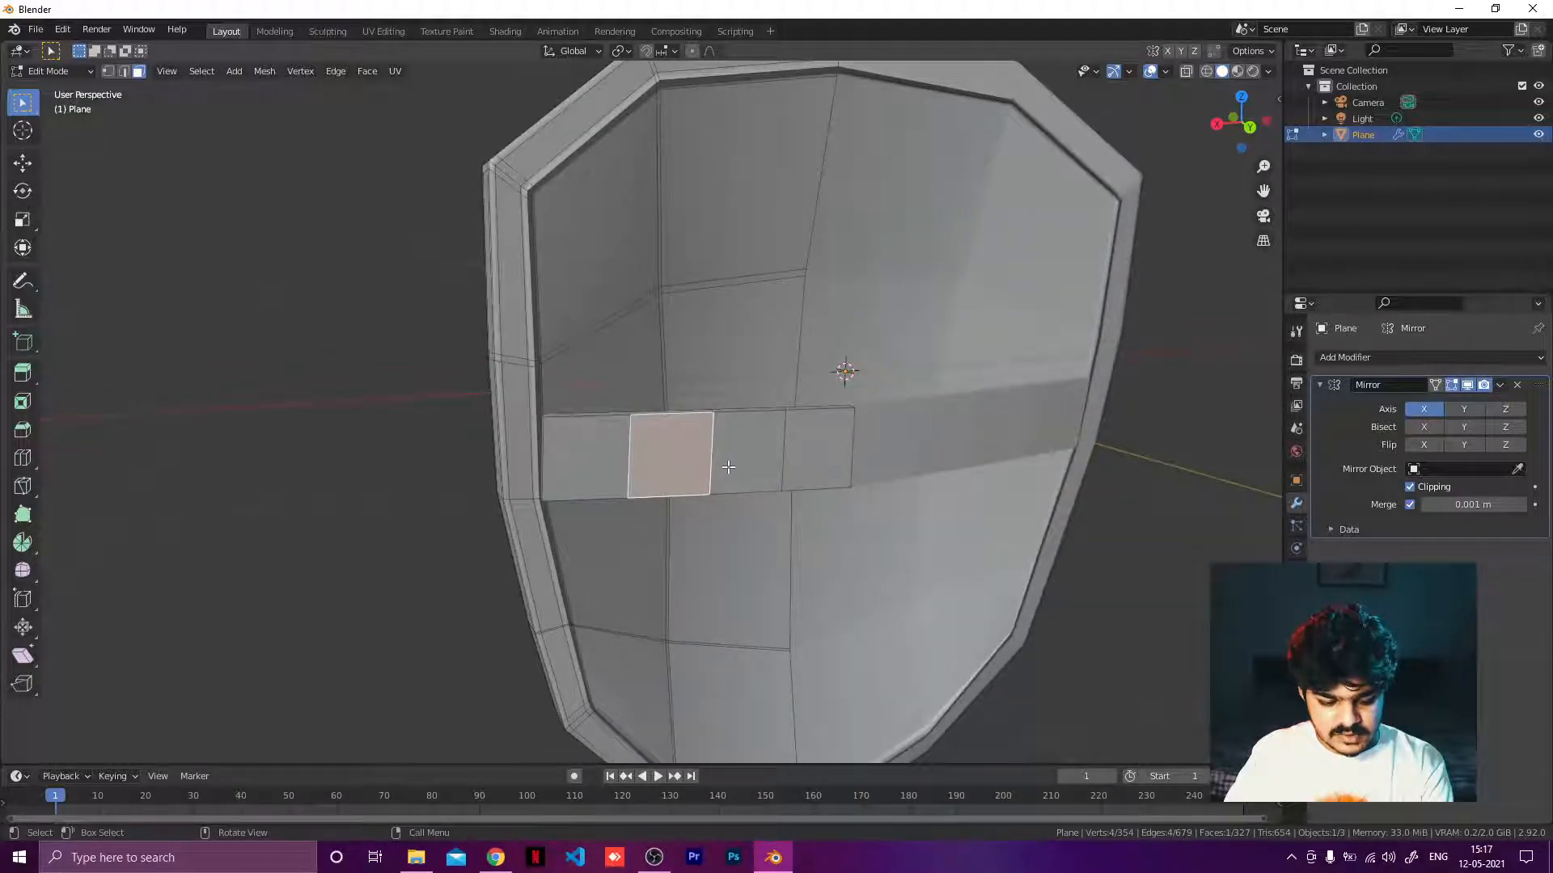
{"action": "key", "text": "shift+d"}
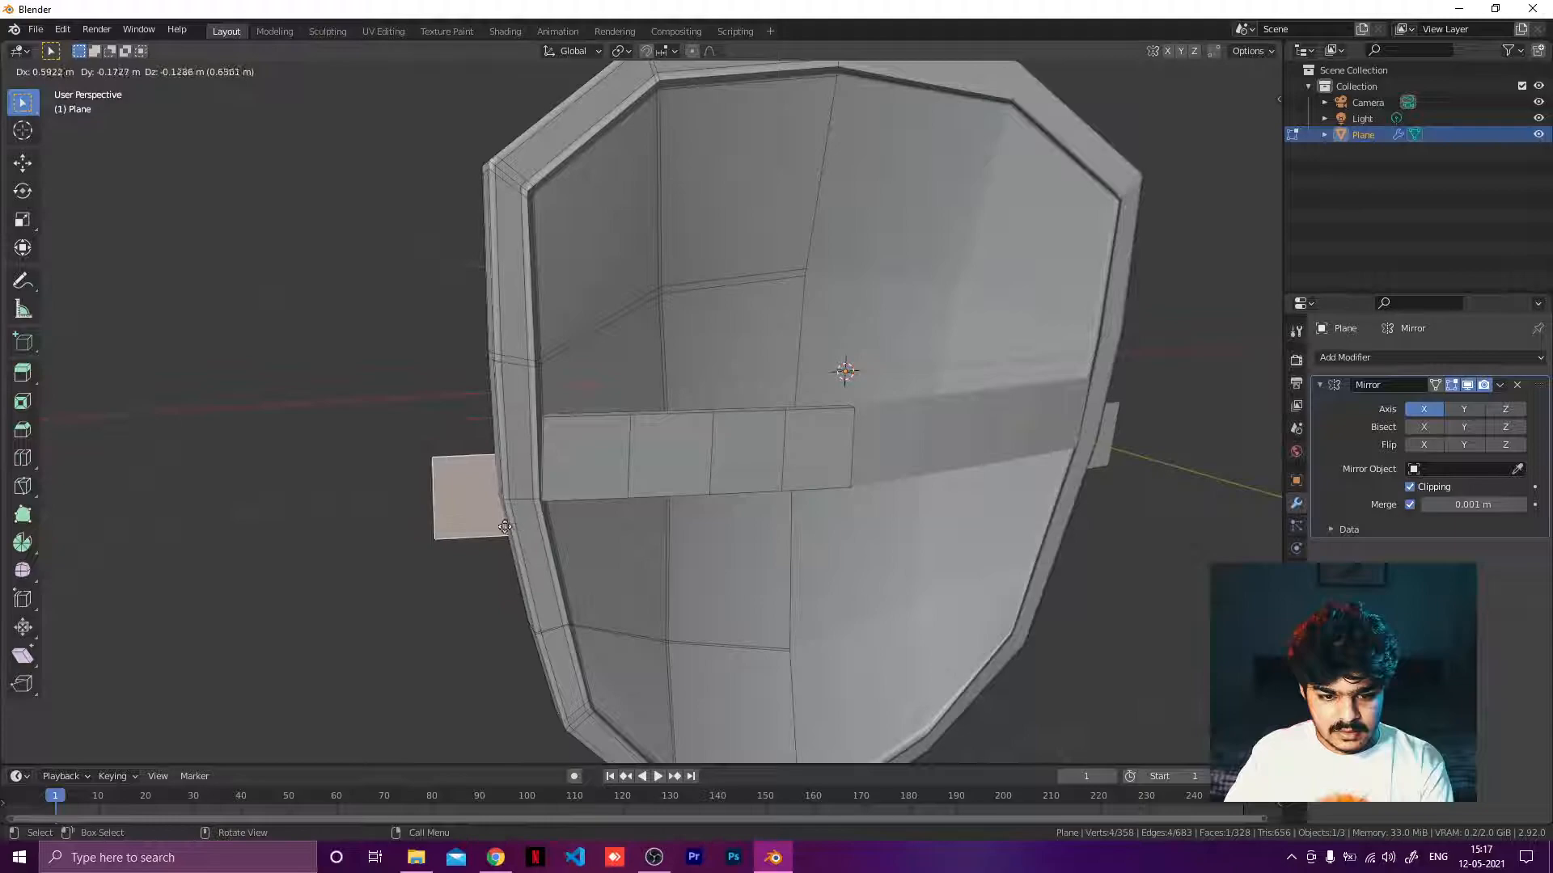
{"action": "left_click", "coordinate": [432, 497]}
{"action": "middle_click_drag", "start_coordinate": [477, 494], "coordinate": [687, 459]}
{"action": "key", "text": "g"}
{"action": "left_click", "coordinate": [790, 464]}
{"action": "key", "text": "s"}
{"action": "key", "text": "x"}
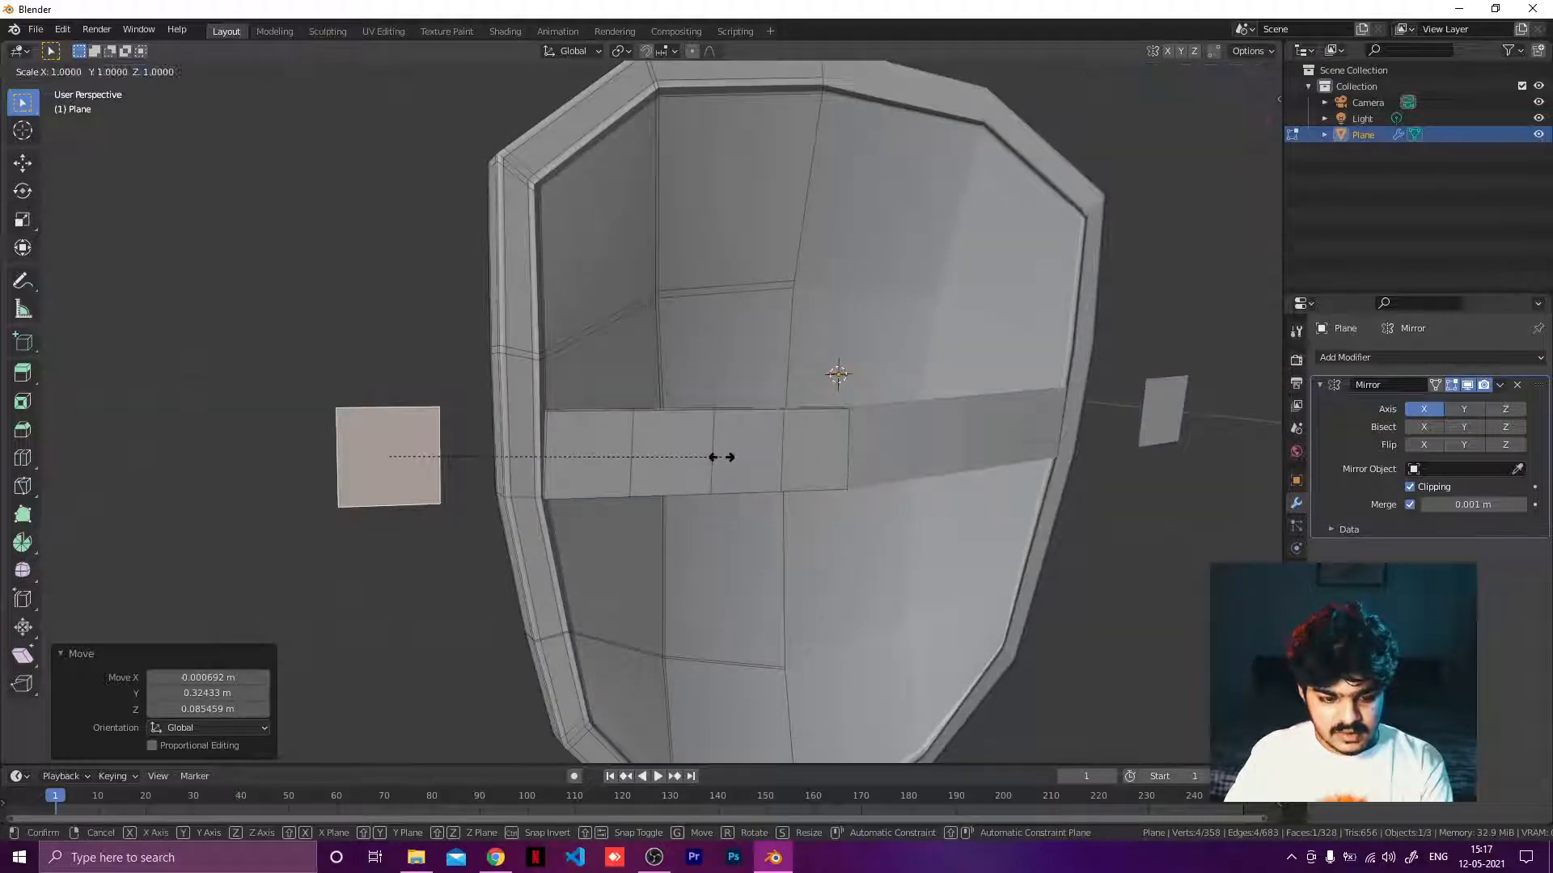
{"action": "left_click", "coordinate": [495, 469]}
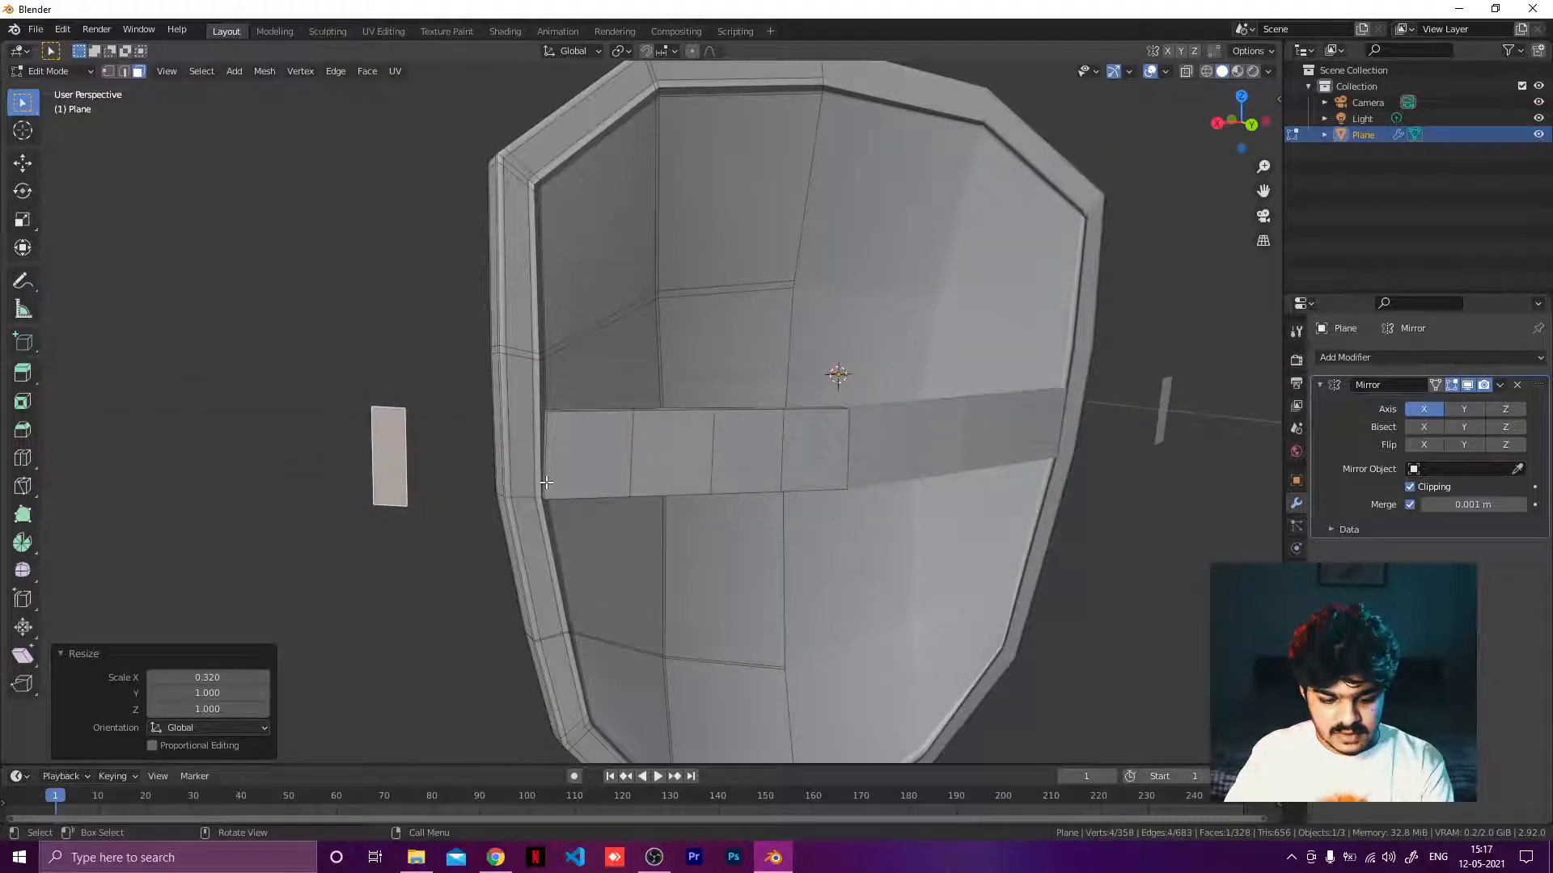
Move the scaled copy to the strip's outer end, fitting it against the shield rim from the side and back views.
{"action": "key", "text": "g"}
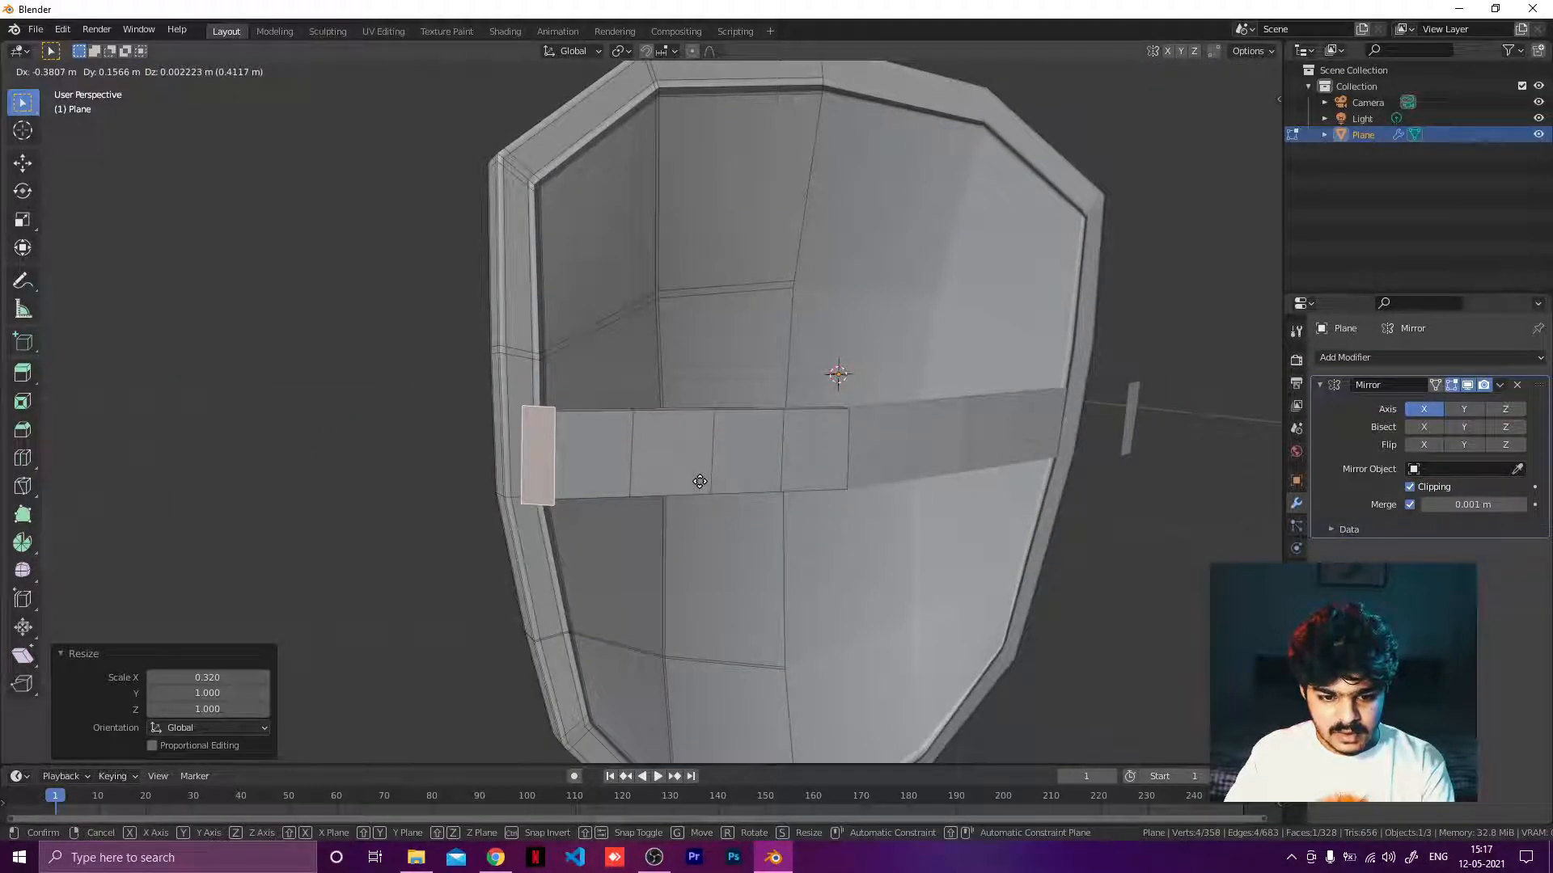
{"action": "left_click", "coordinate": [700, 481]}
{"action": "middle_click_drag", "start_coordinate": [712, 481], "coordinate": [920, 478]}
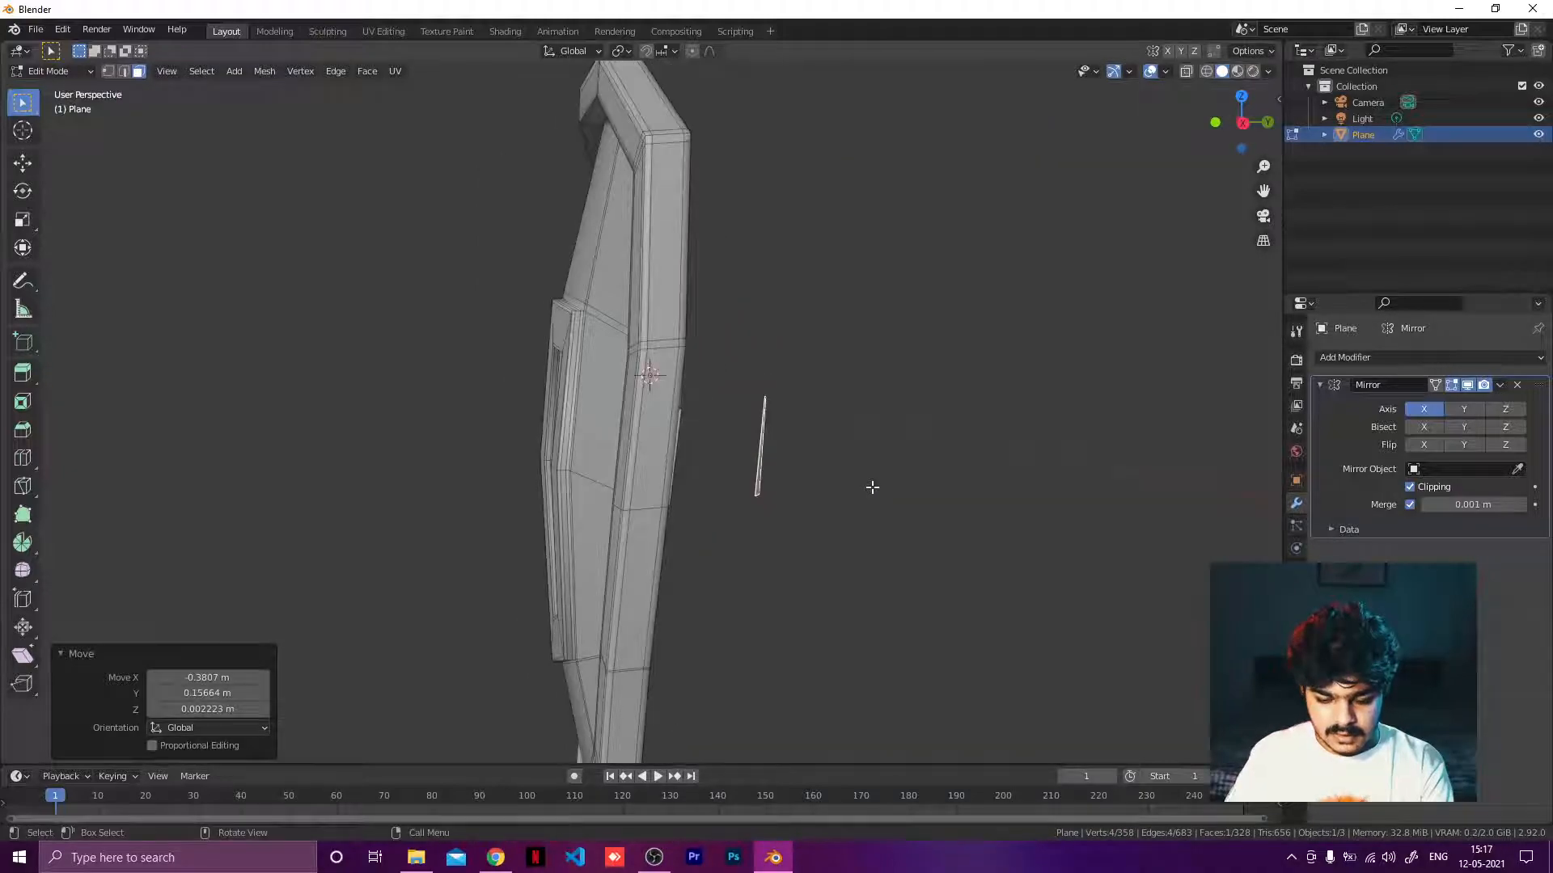
{"action": "key", "text": "KP_3"}
{"action": "scroll", "coordinate": [870, 485], "scroll_direction": "up", "scroll_amount": 6}
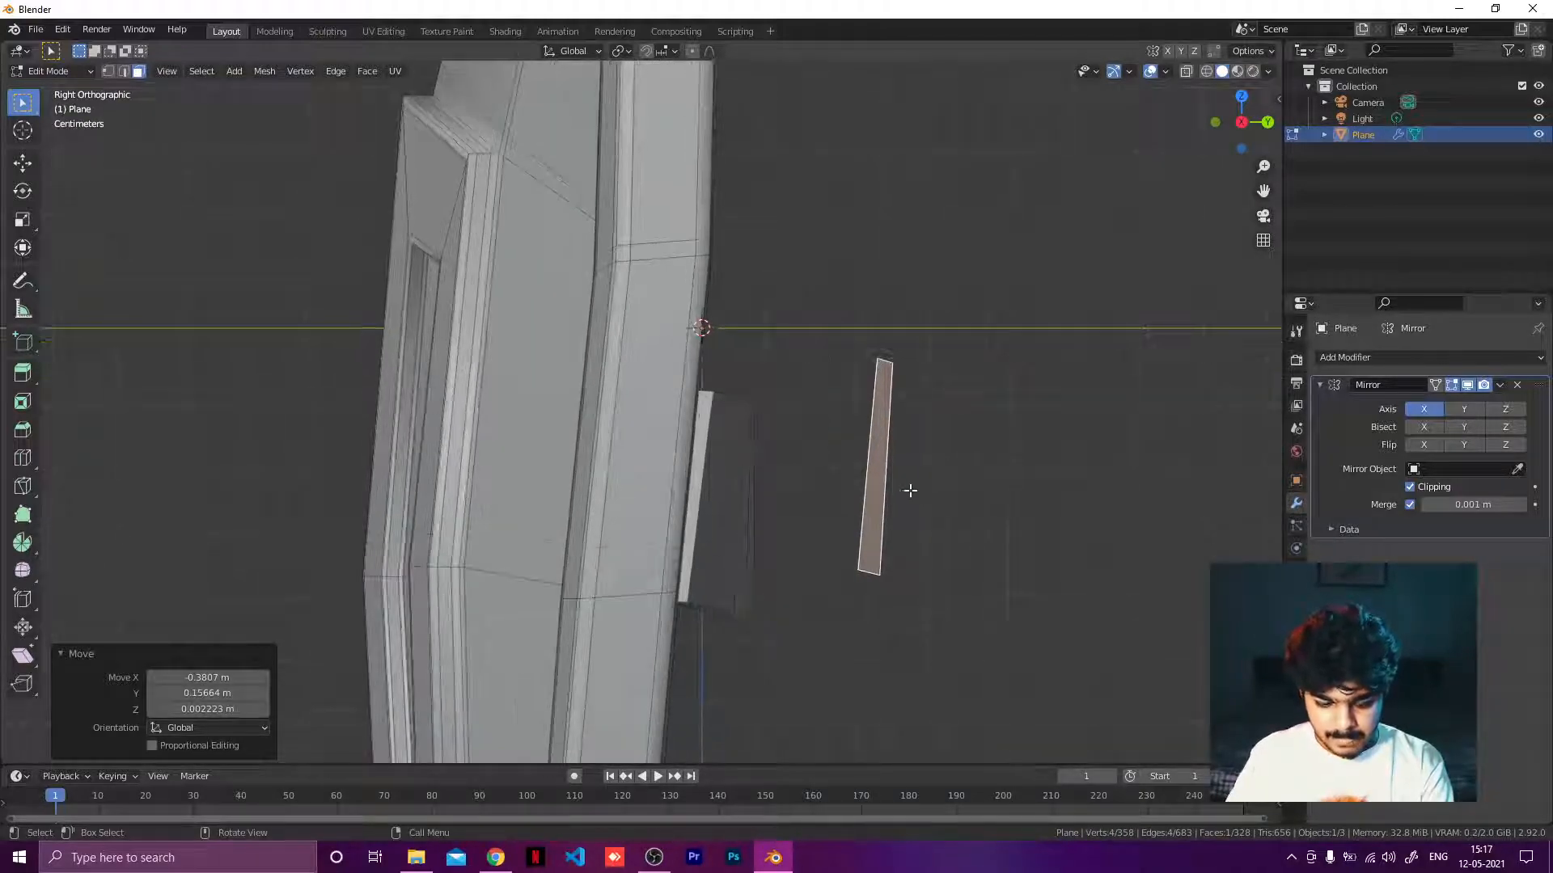
{"action": "key", "text": "g"}
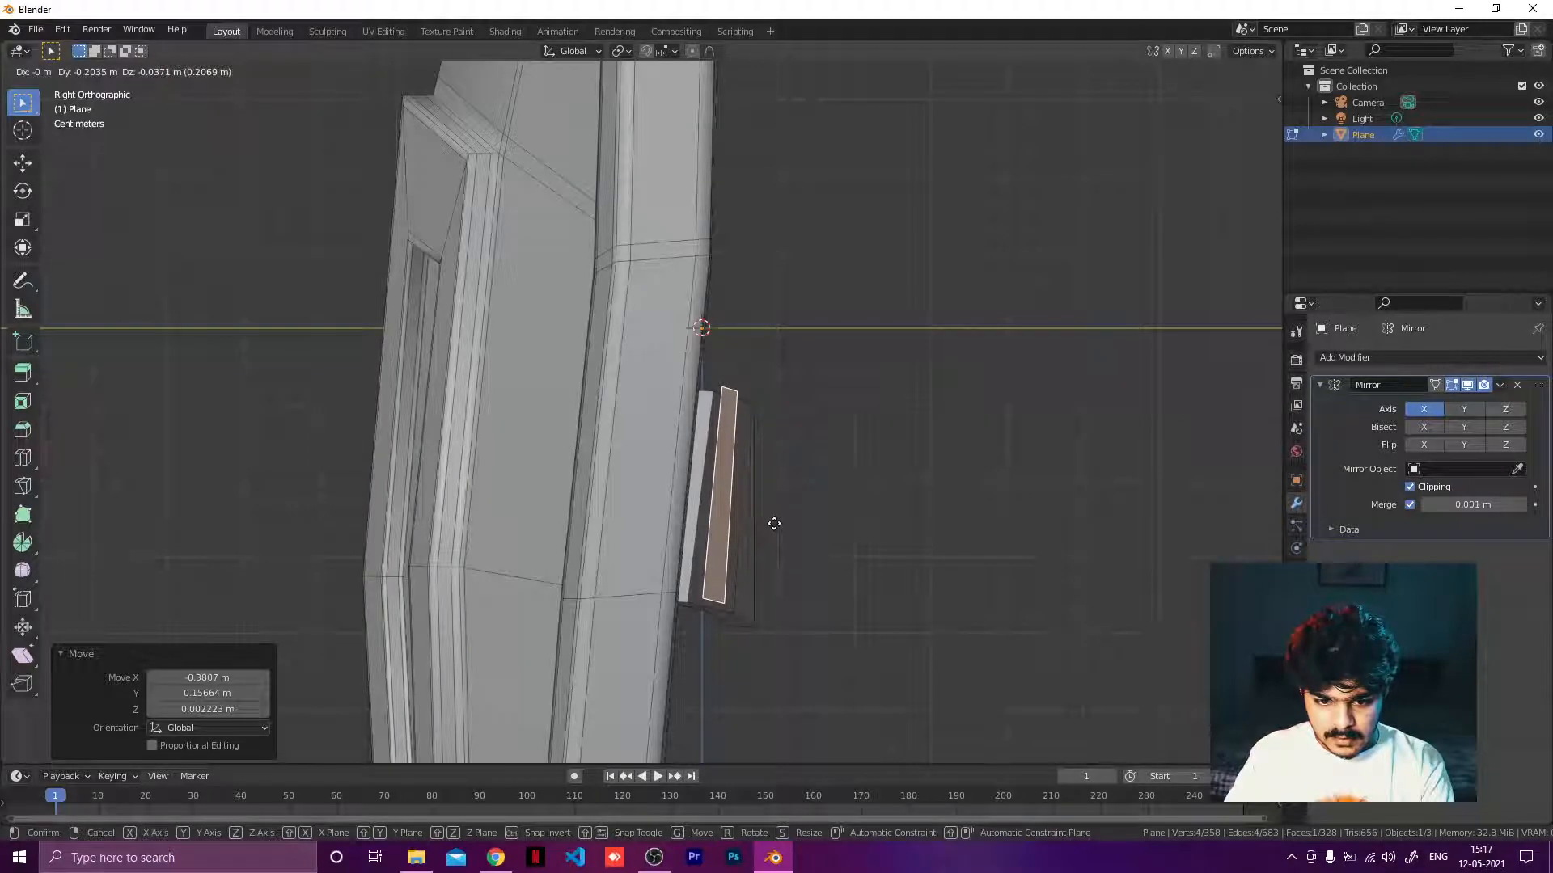
{"action": "left_click", "coordinate": [770, 528]}
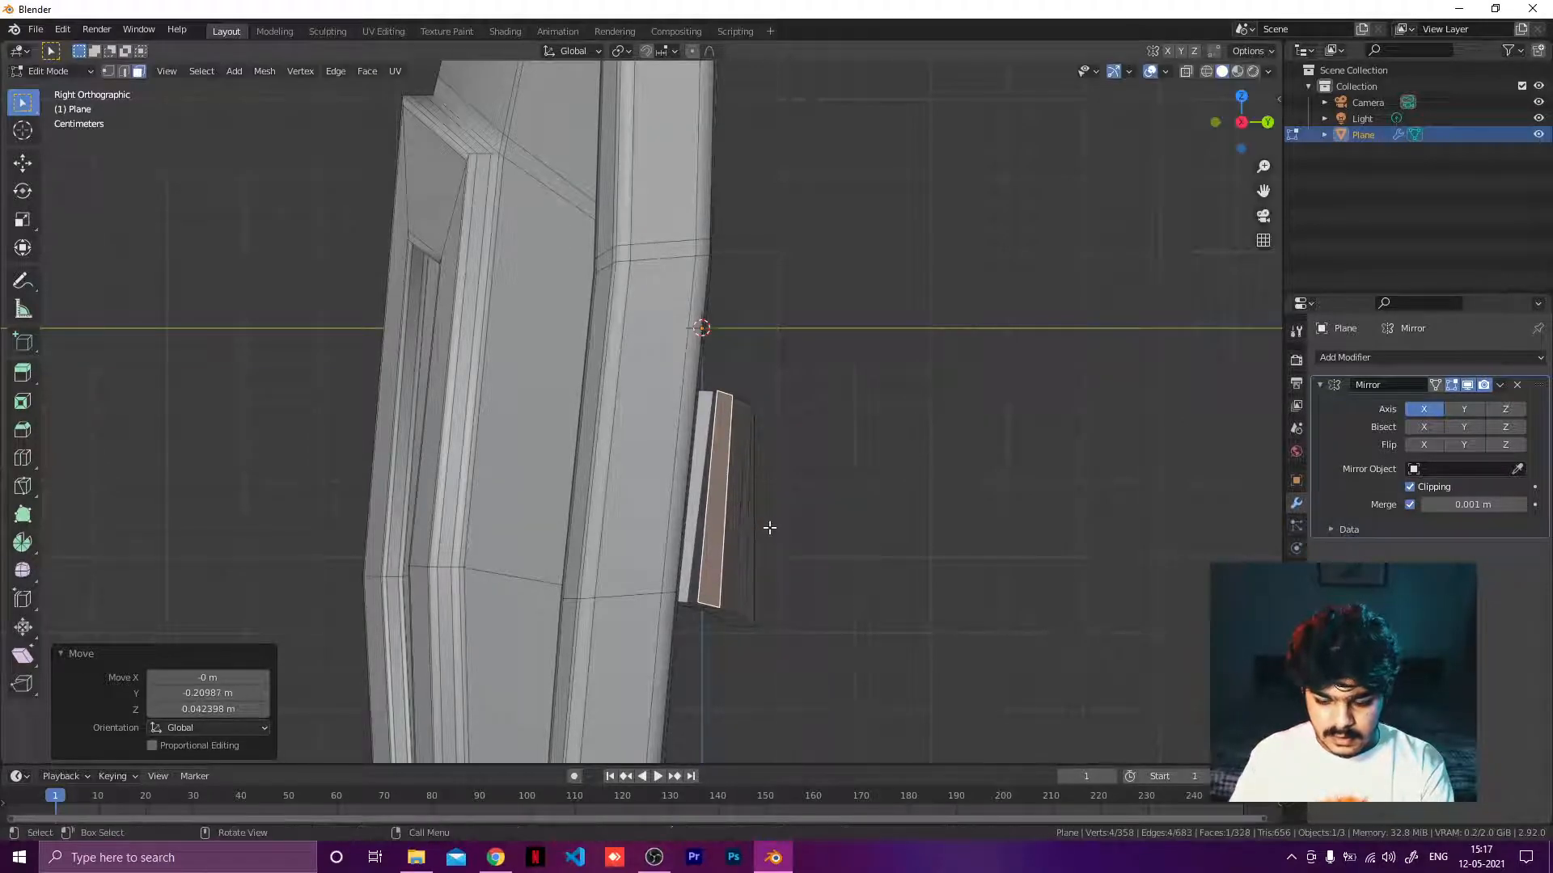
{"action": "middle_click_drag", "start_coordinate": [921, 507], "coordinate": [766, 544]}
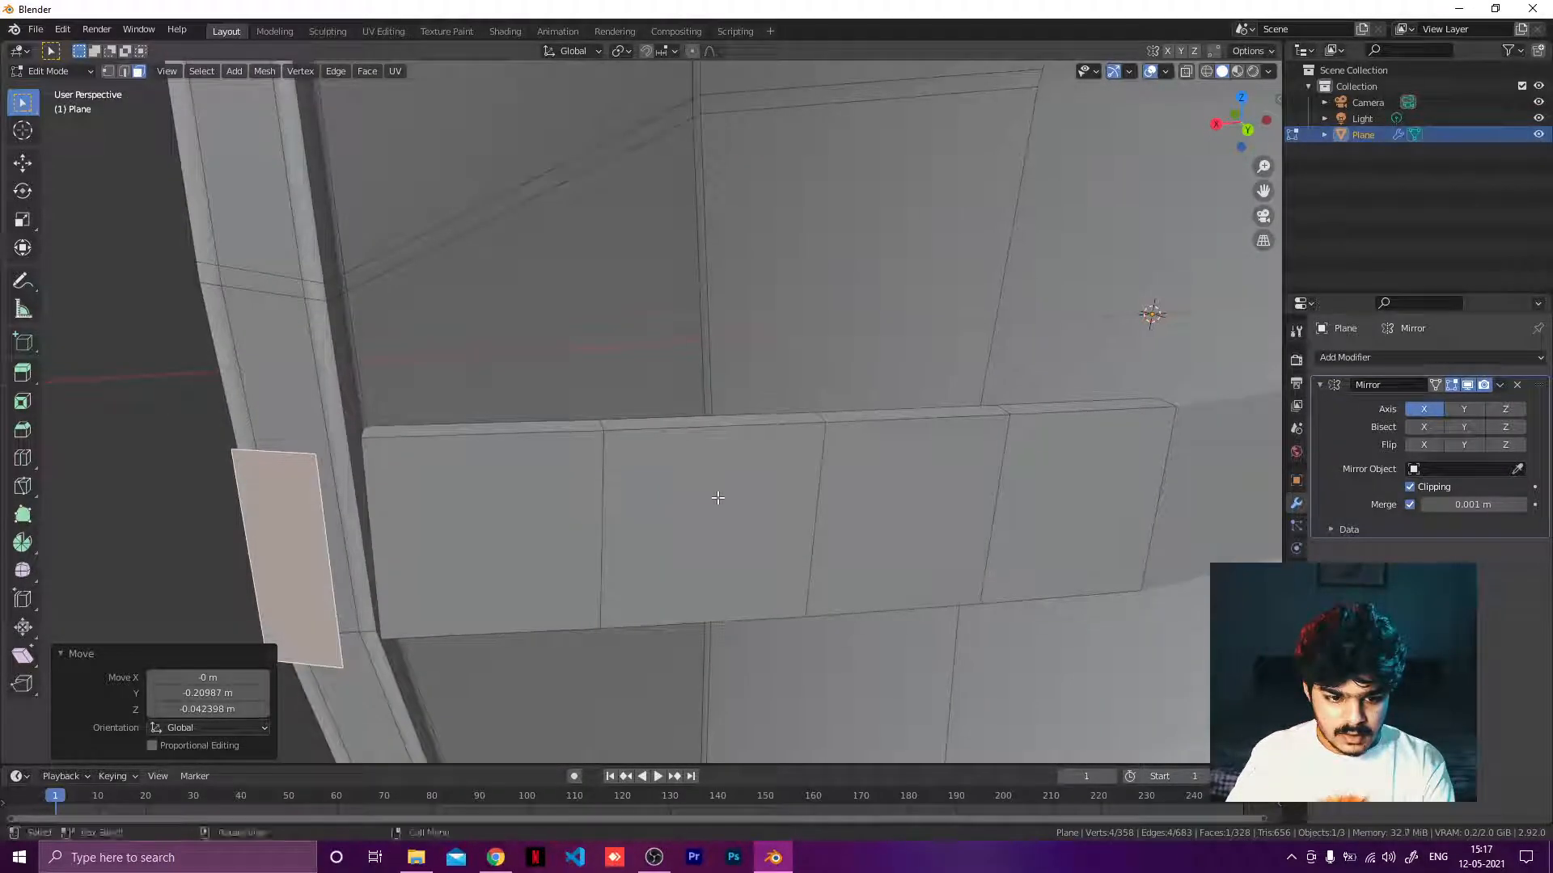
{"action": "key", "text": "ctrl+KP_3"}
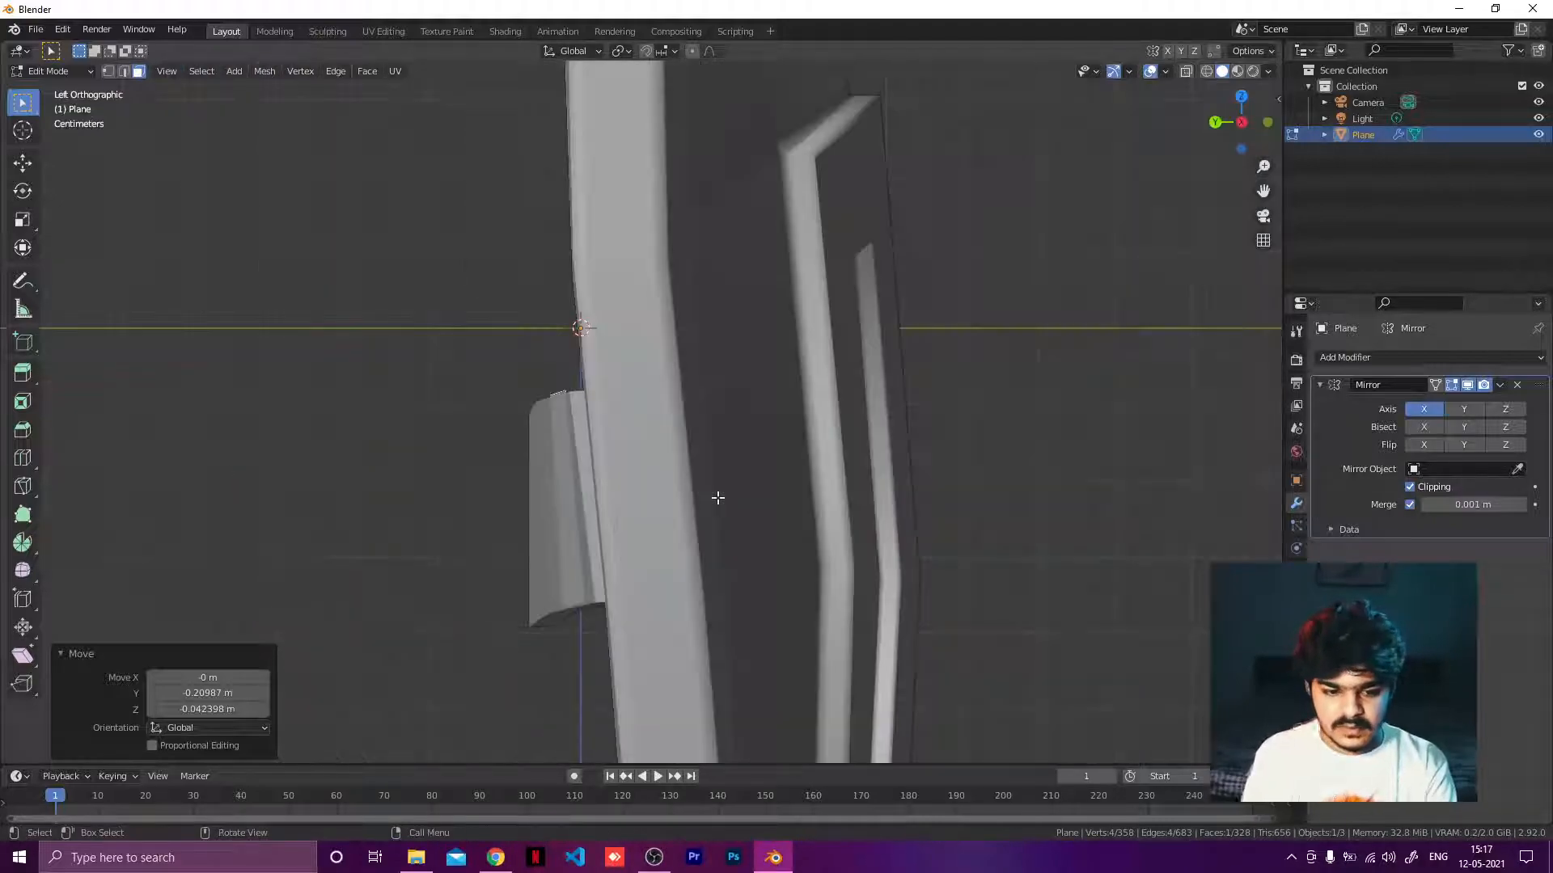
{"action": "key", "text": "Left"}
{"action": "key", "text": "ctrl+KP_1"}
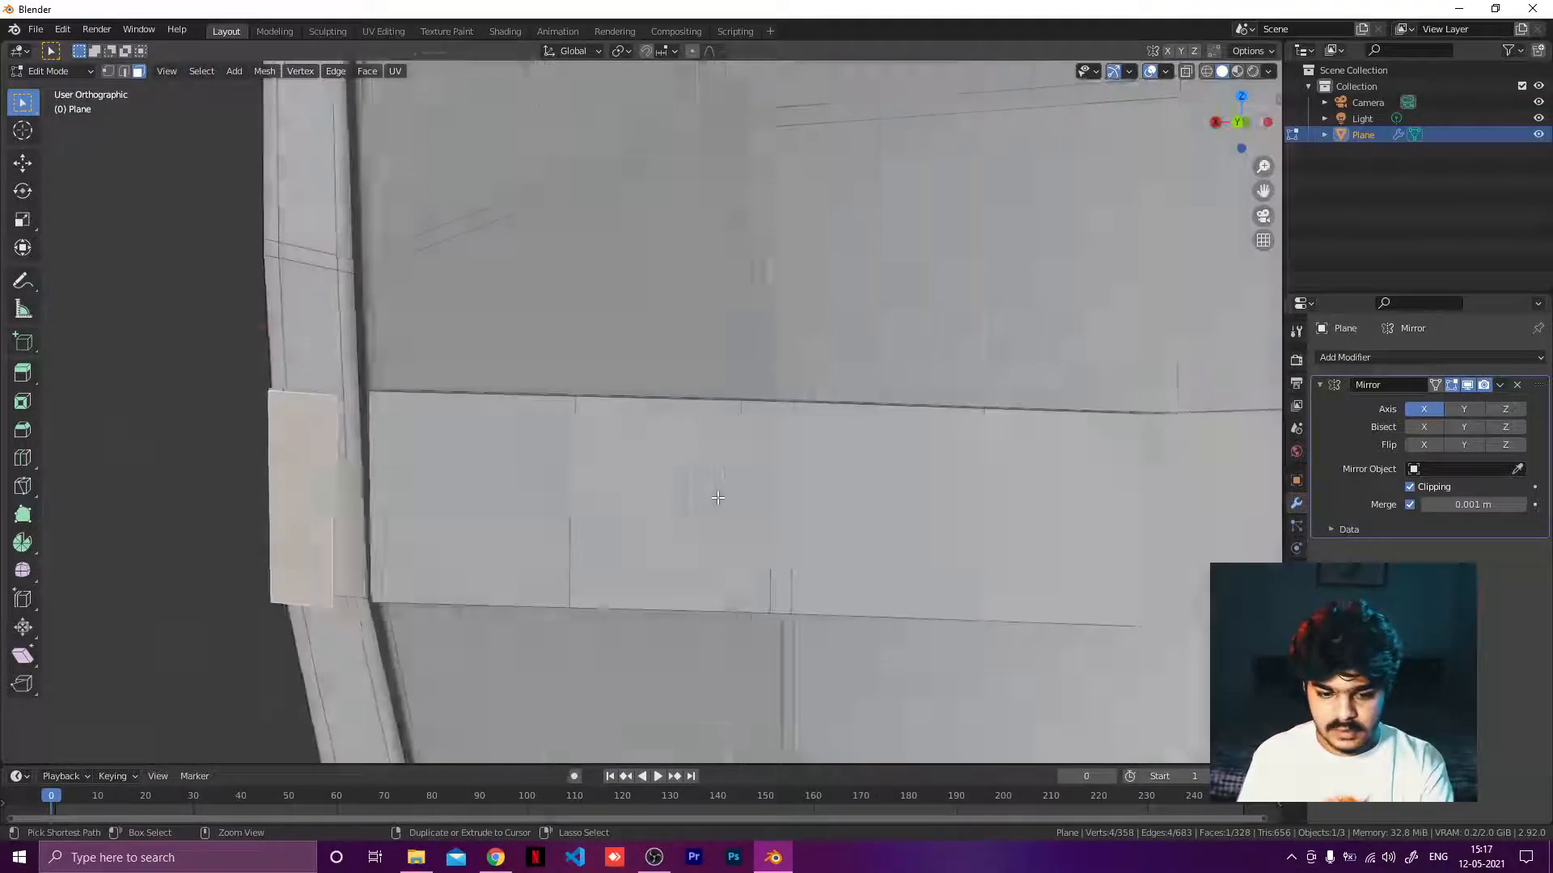
{"action": "key", "text": "g"}
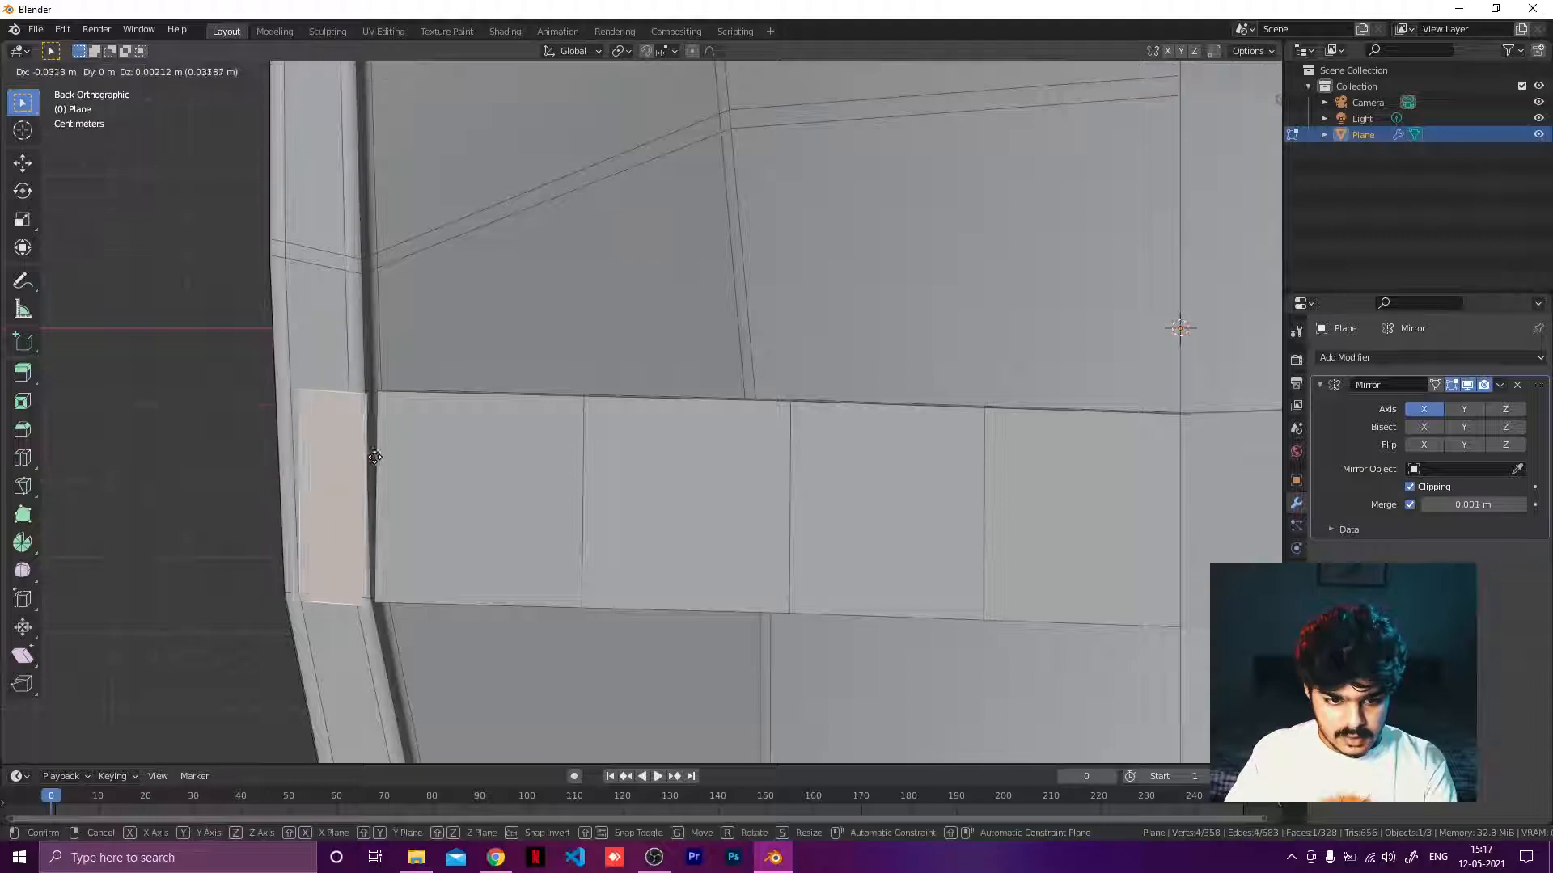
{"action": "left_click", "coordinate": [392, 457]}
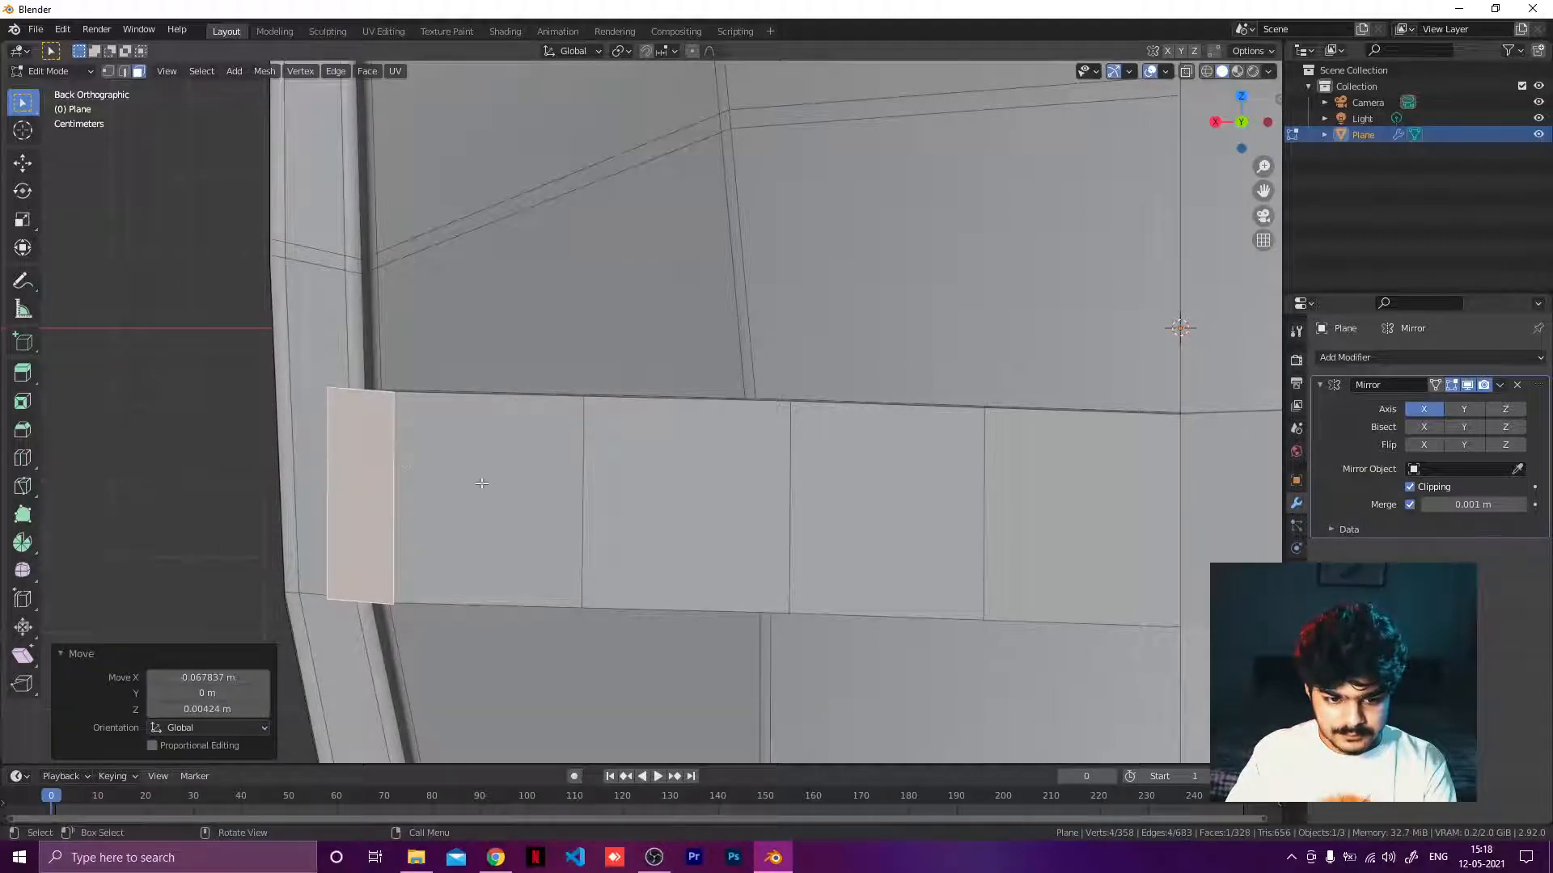
Extrude the end piece about 0.052 m along its normal and shift it about 0.026 m along Y.
{"action": "middle_click_drag", "start_coordinate": [482, 483], "coordinate": [622, 488]}
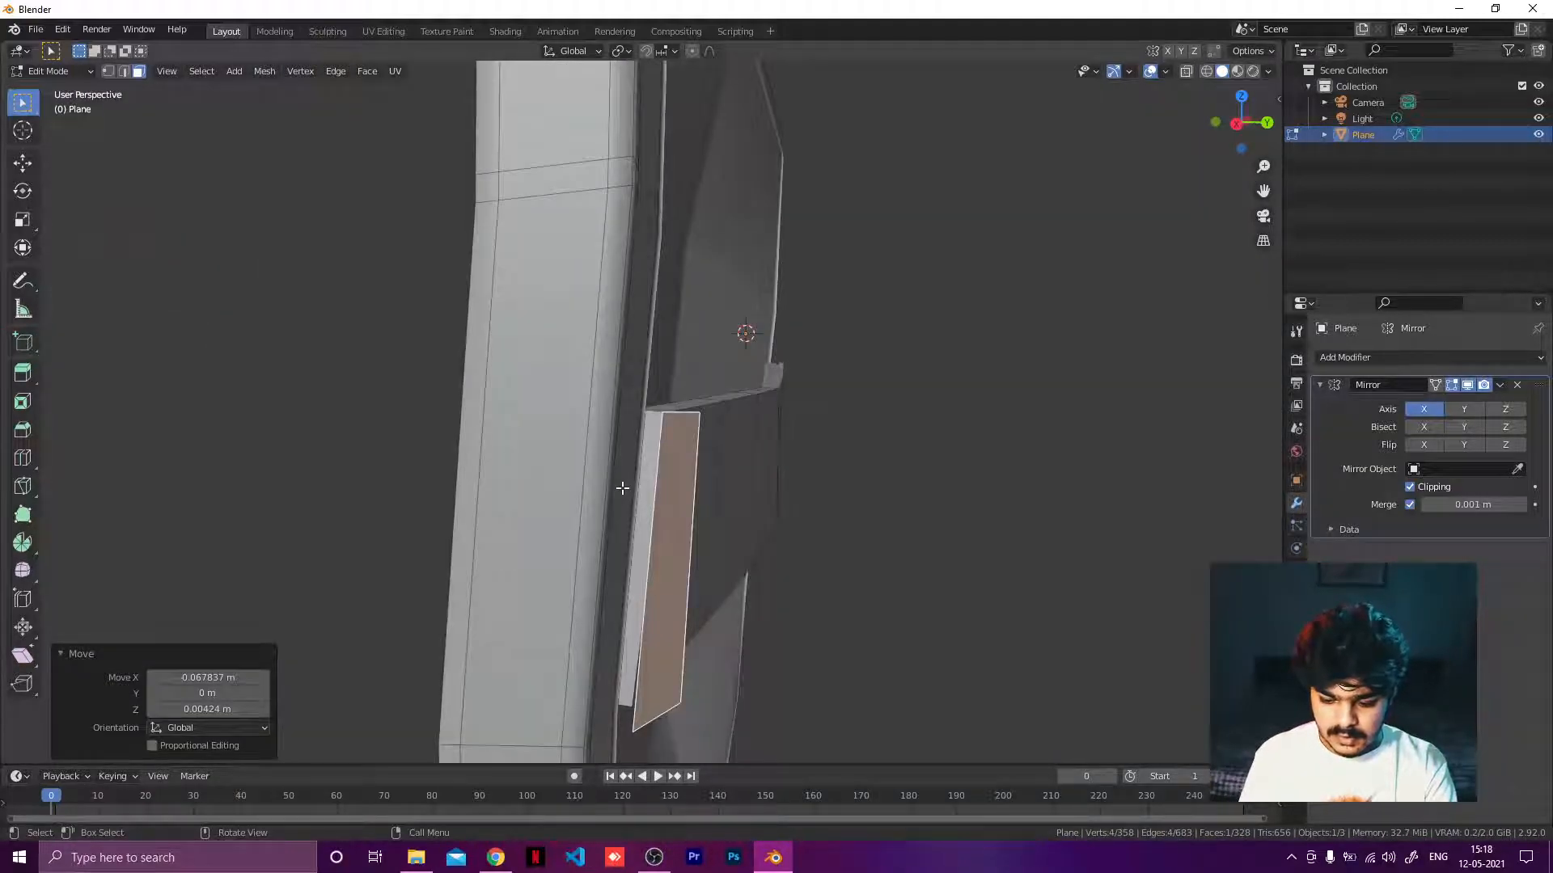
{"action": "key", "text": "KP_3"}
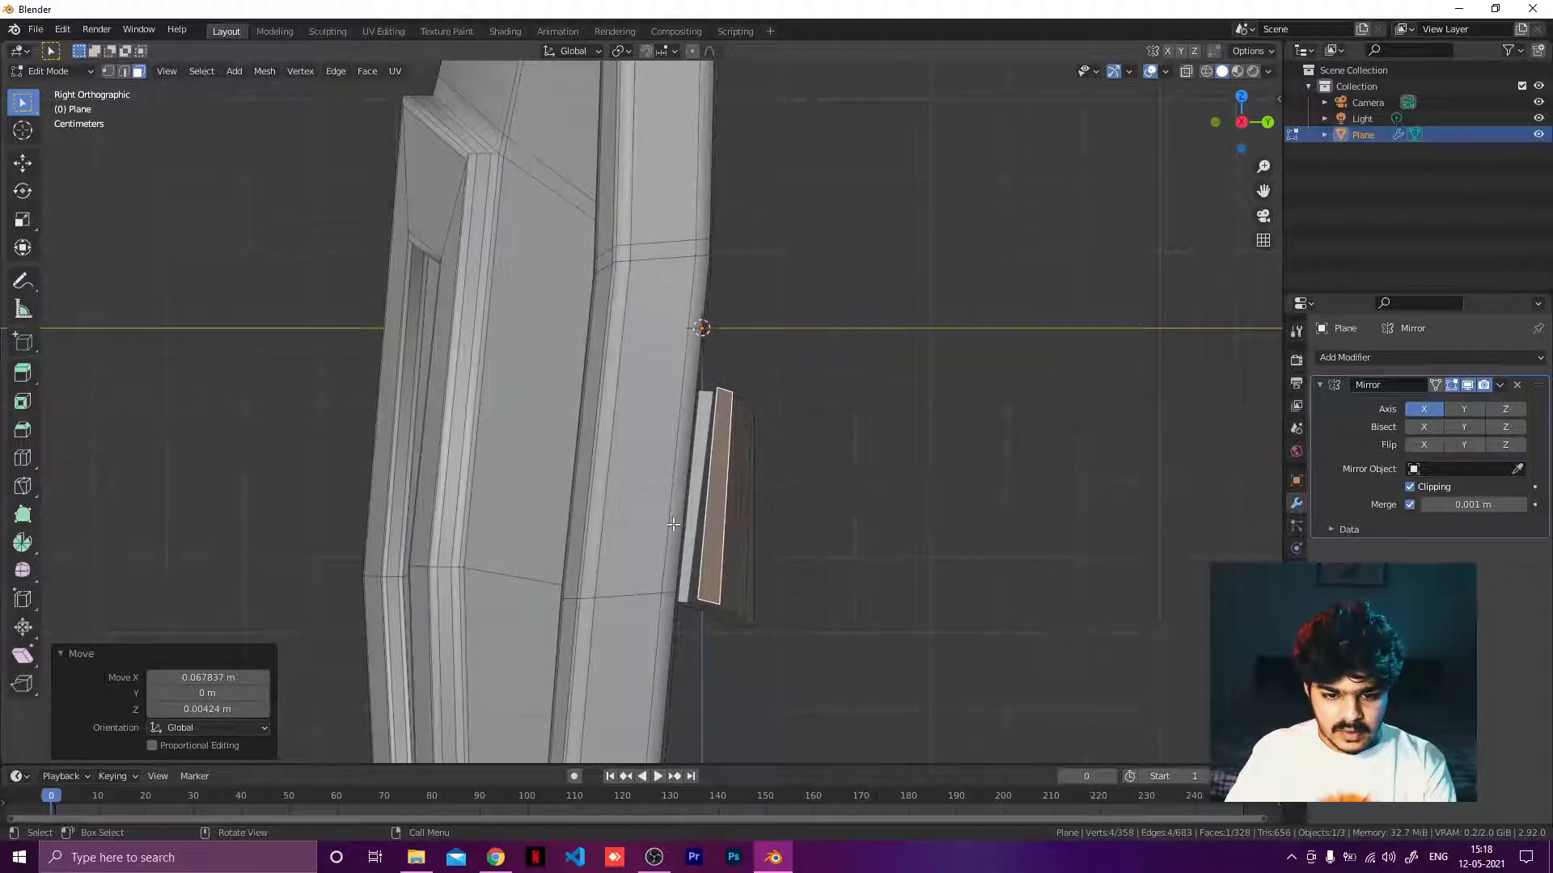
{"action": "key", "text": "e"}
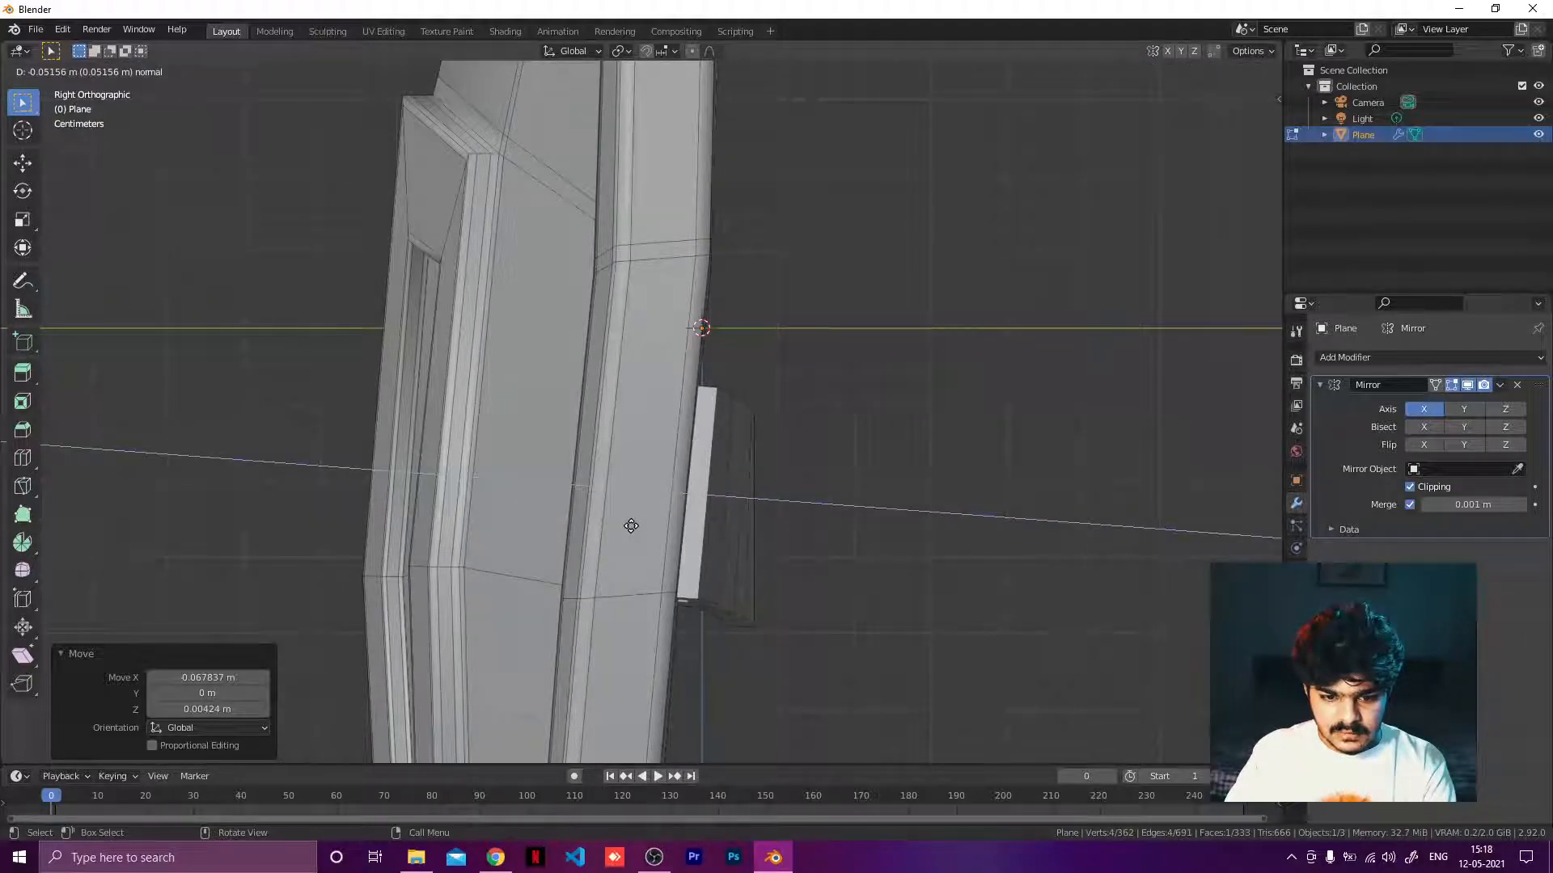
{"action": "left_click", "coordinate": [630, 526]}
{"action": "middle_click_drag", "start_coordinate": [631, 525], "coordinate": [513, 596]}
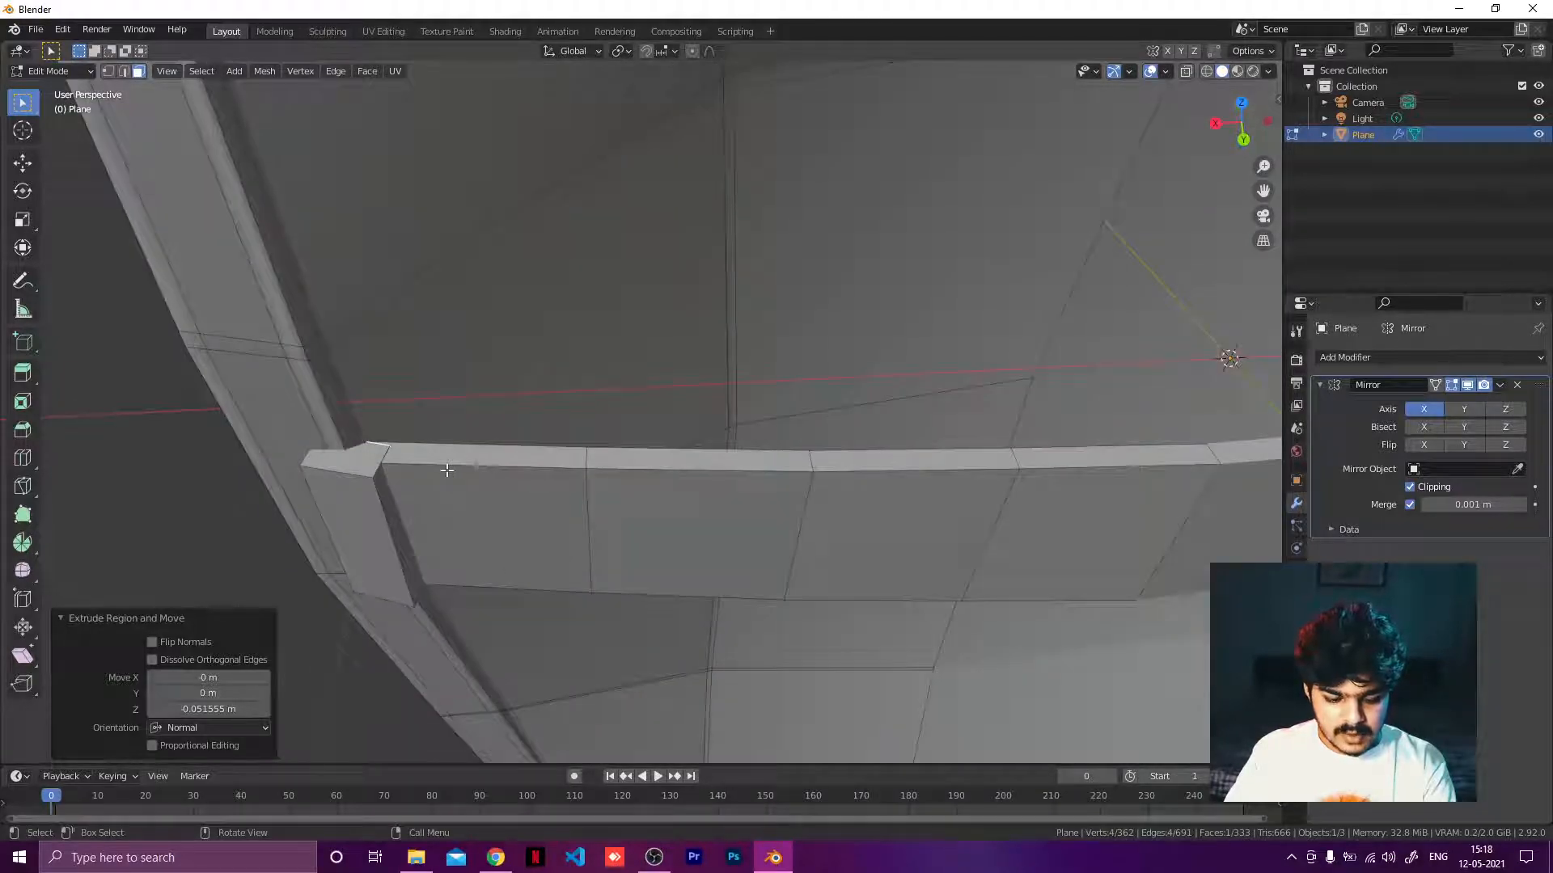
{"action": "key", "text": "g"}
{"action": "key", "text": "y"}
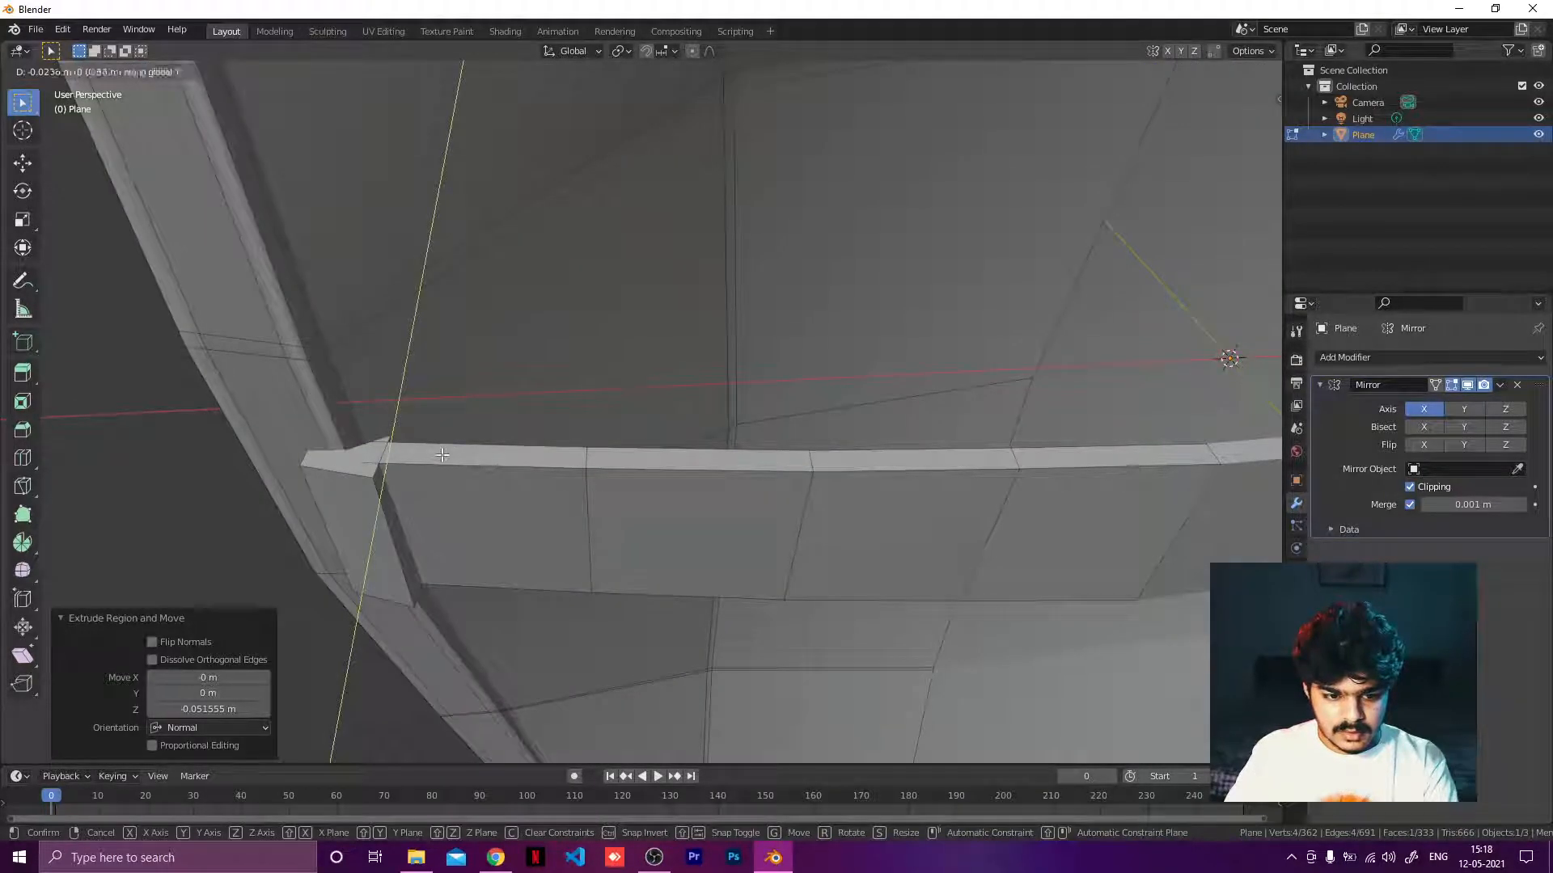
{"action": "left_click", "coordinate": [443, 455]}
Exit Edit Mode and orbit around the shield to inspect the strip detail.
{"action": "middle_click_drag", "start_coordinate": [442, 456], "coordinate": [468, 420]}
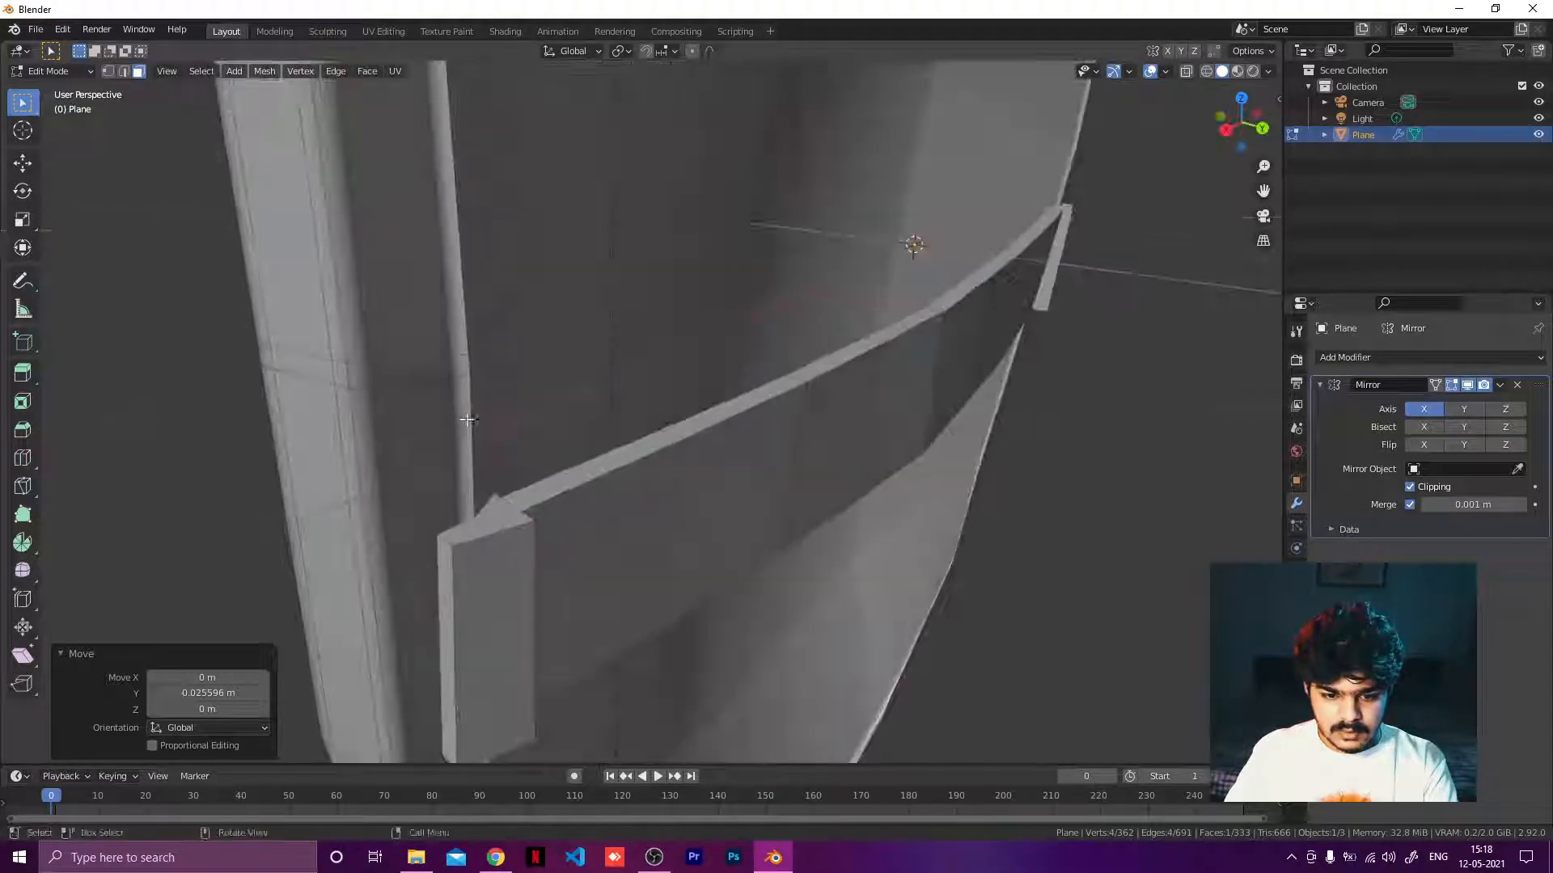
{"action": "scroll", "coordinate": [469, 419], "scroll_direction": "down", "scroll_amount": 3}
{"action": "middle_click_drag", "start_coordinate": [695, 441], "coordinate": [764, 432]}
{"action": "key", "text": "Tab"}
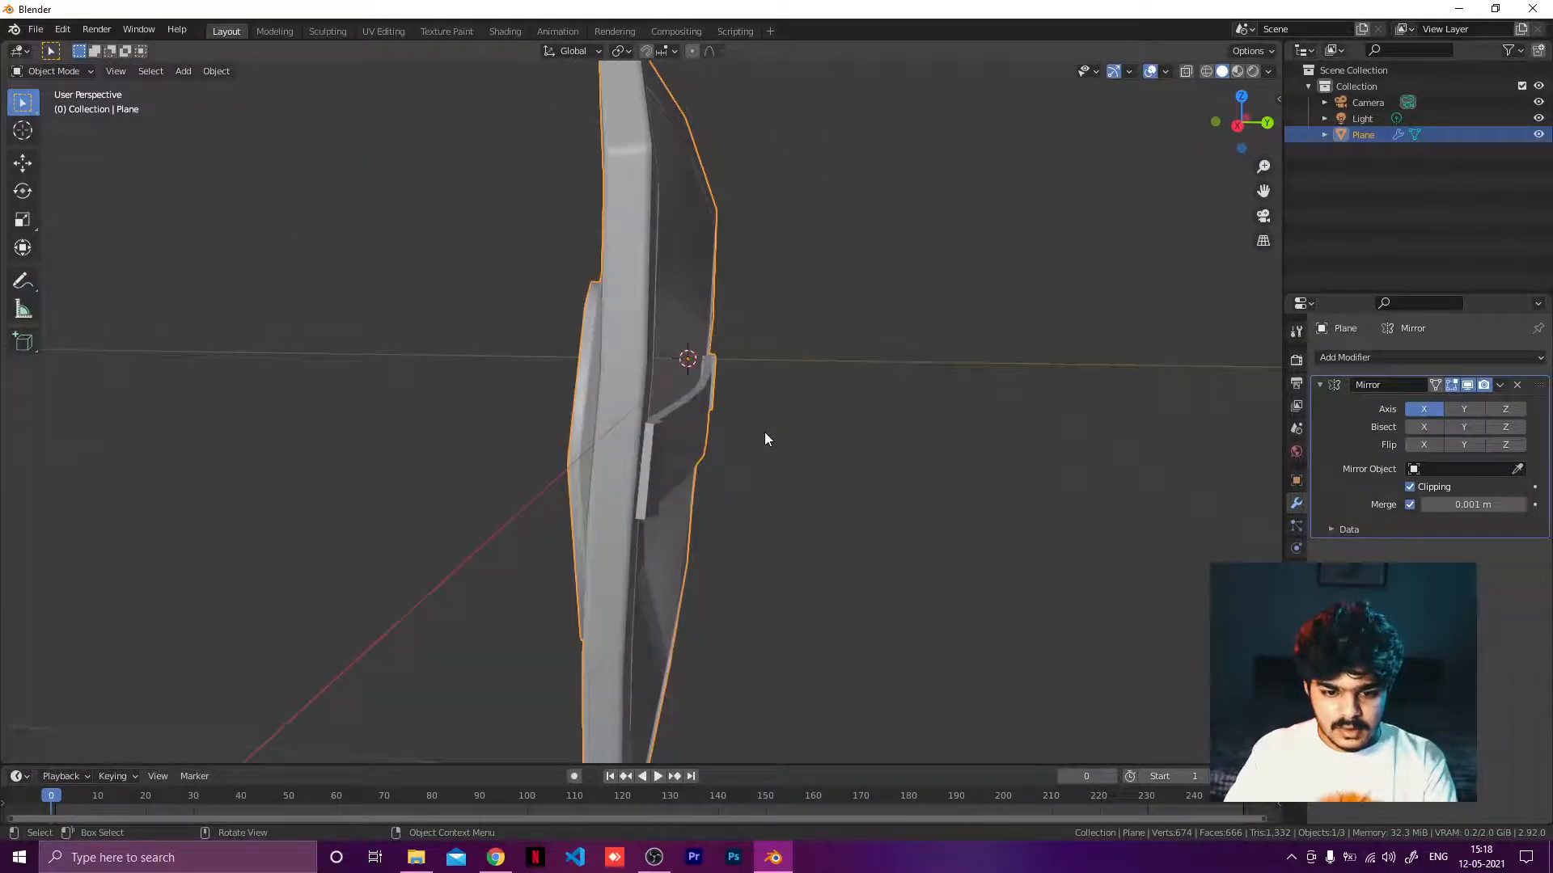
{"action": "left_click", "coordinate": [880, 390]}
{"action": "middle_click_drag", "start_coordinate": [880, 390], "coordinate": [774, 424]}
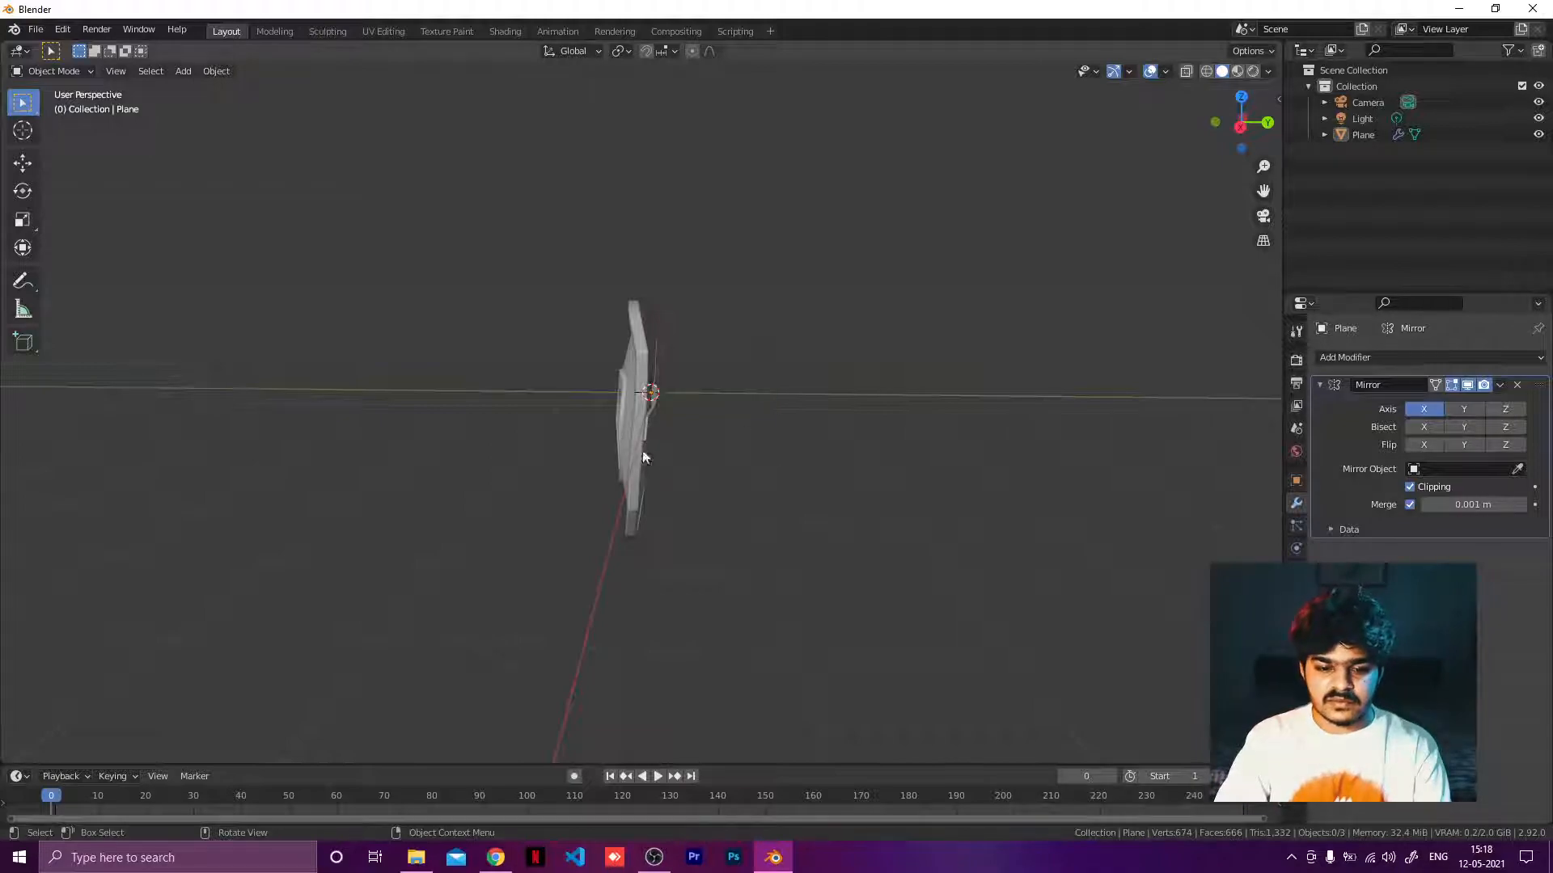
{"action": "middle_click_drag", "start_coordinate": [644, 458], "coordinate": [827, 411]}
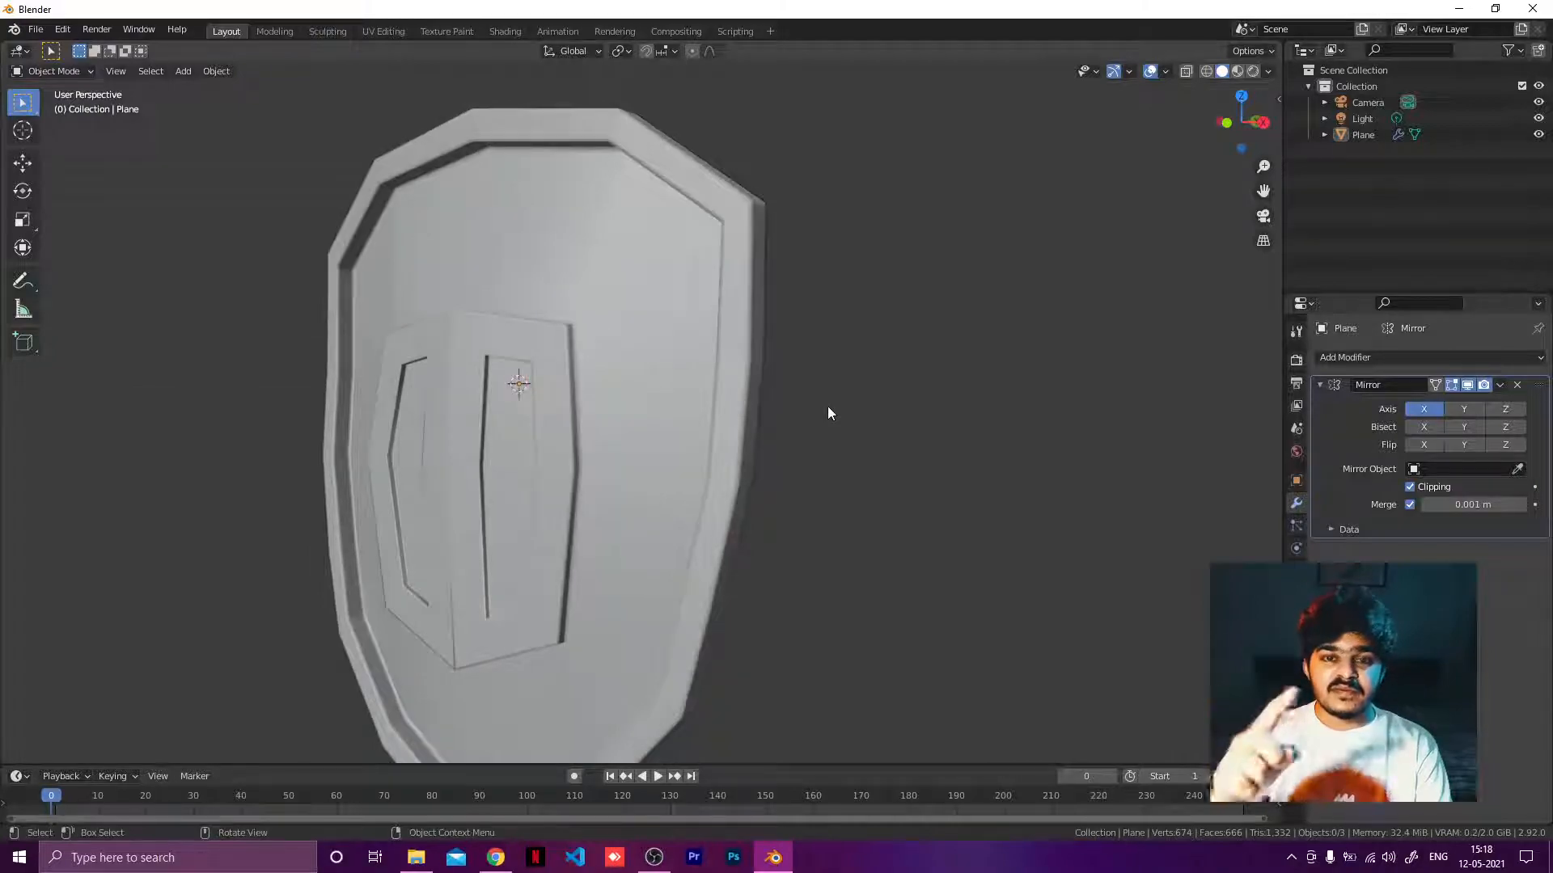